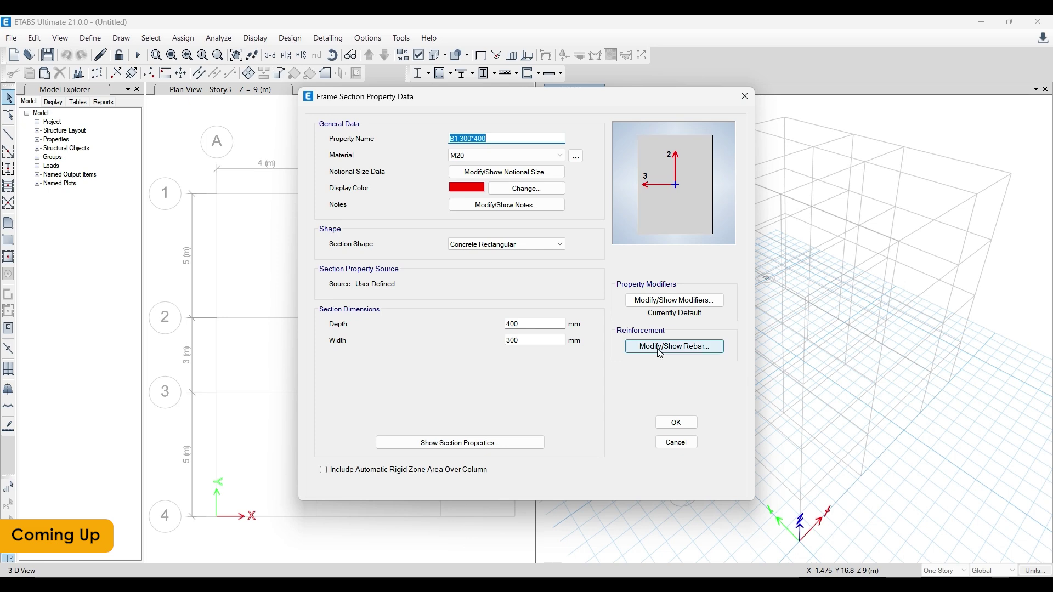
{"action": "left_click", "coordinate": [659, 351]}
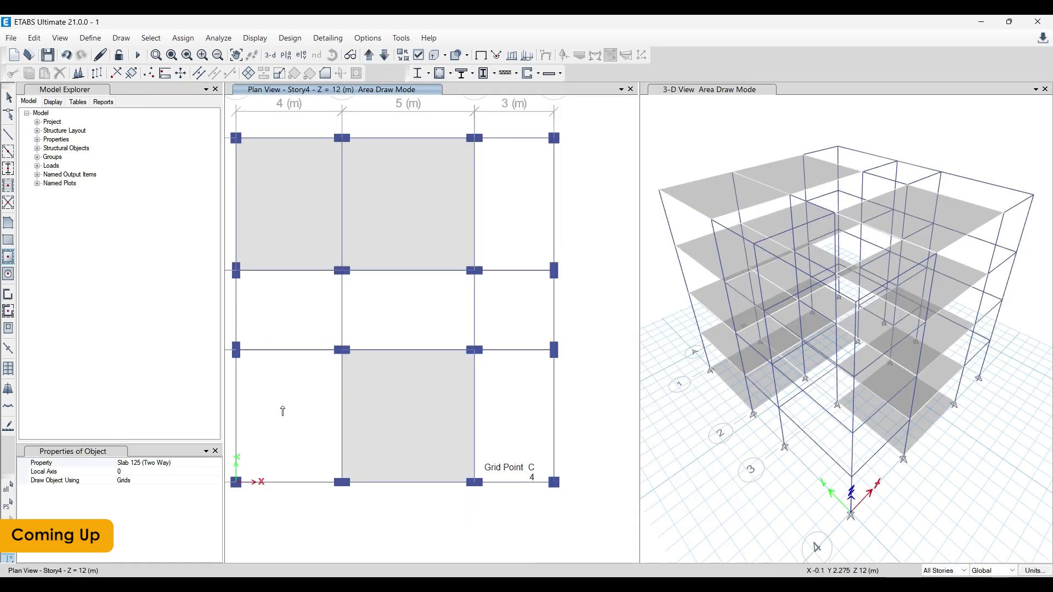
{"action": "left_click", "coordinate": [294, 405]}
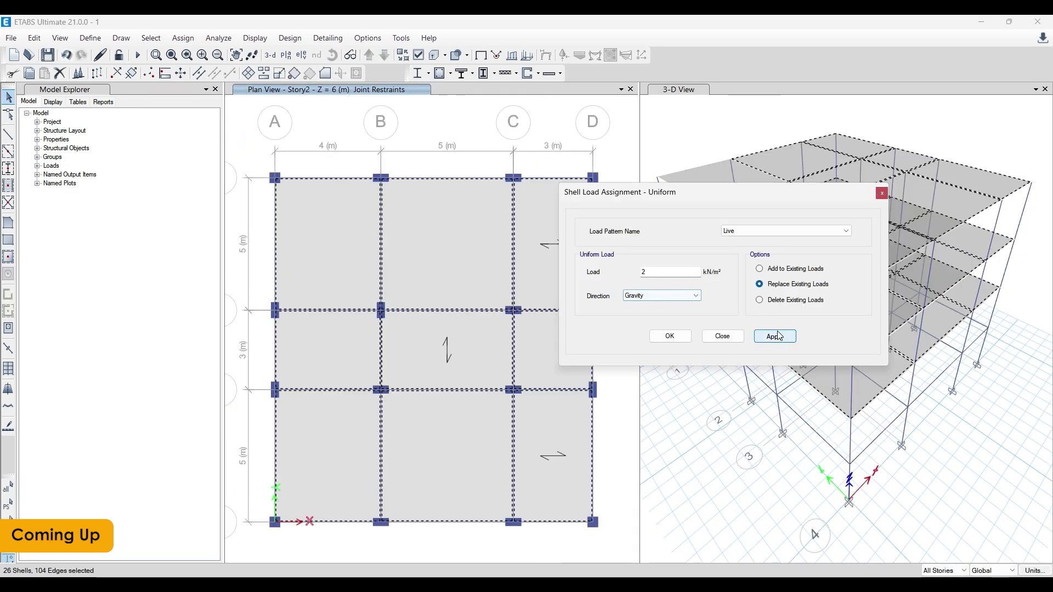
{"action": "left_click", "coordinate": [784, 337]}
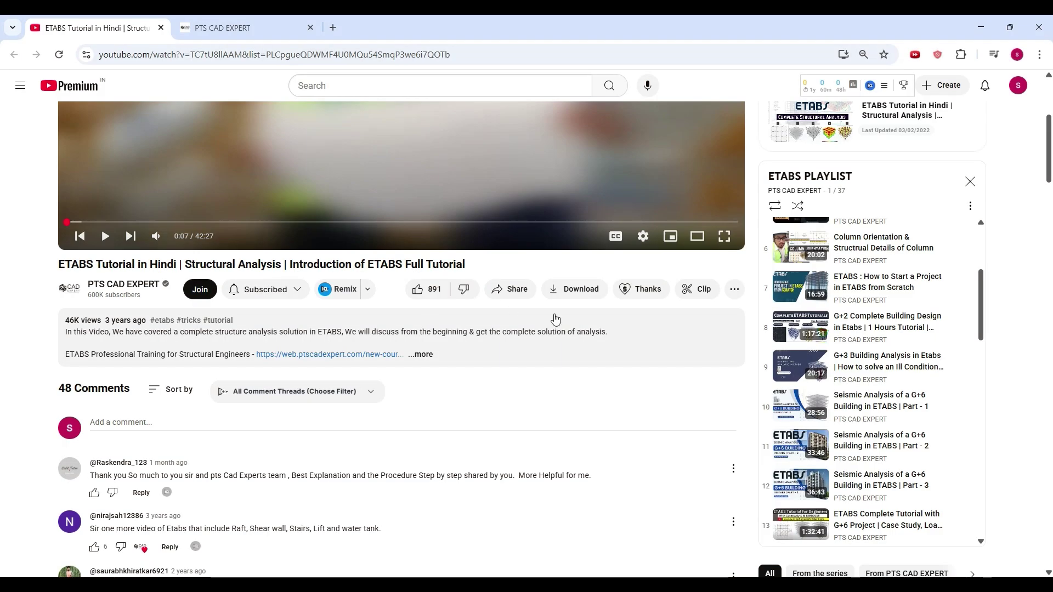
- Look through the videos listed in the ETABS playlist, and return to the ETABS window
{"action": "scroll", "coordinate": [555, 320], "scroll_direction": "up", "scroll_amount": 5}
{"action": "scroll", "coordinate": [376, 273], "scroll_direction": "down", "scroll_amount": 5}
{"action": "scroll", "coordinate": [890, 347], "scroll_direction": "down", "scroll_amount": 5}
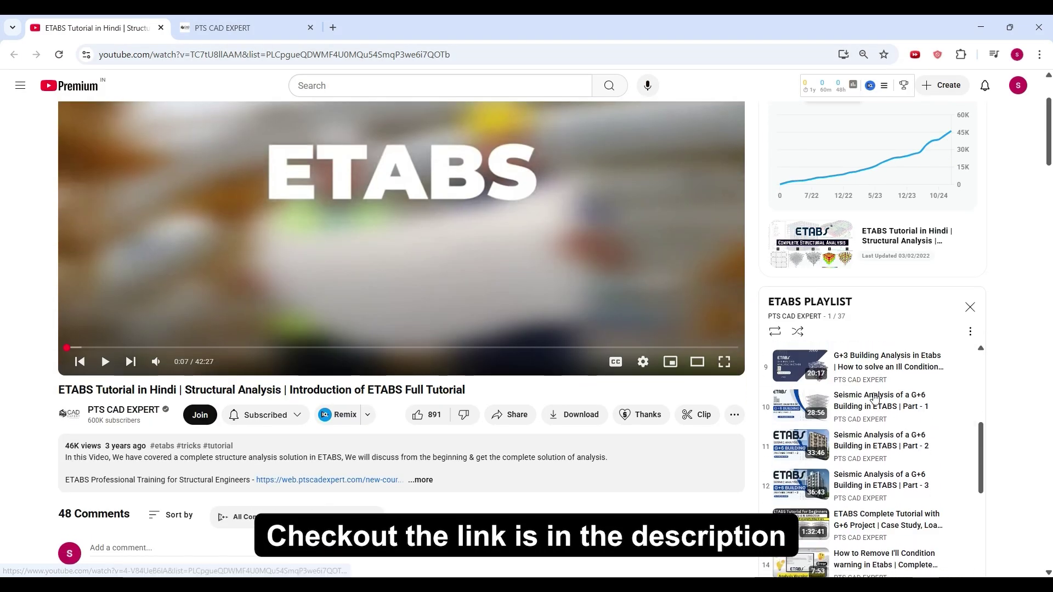
{"action": "scroll", "coordinate": [889, 347], "scroll_direction": "down", "scroll_amount": 13}
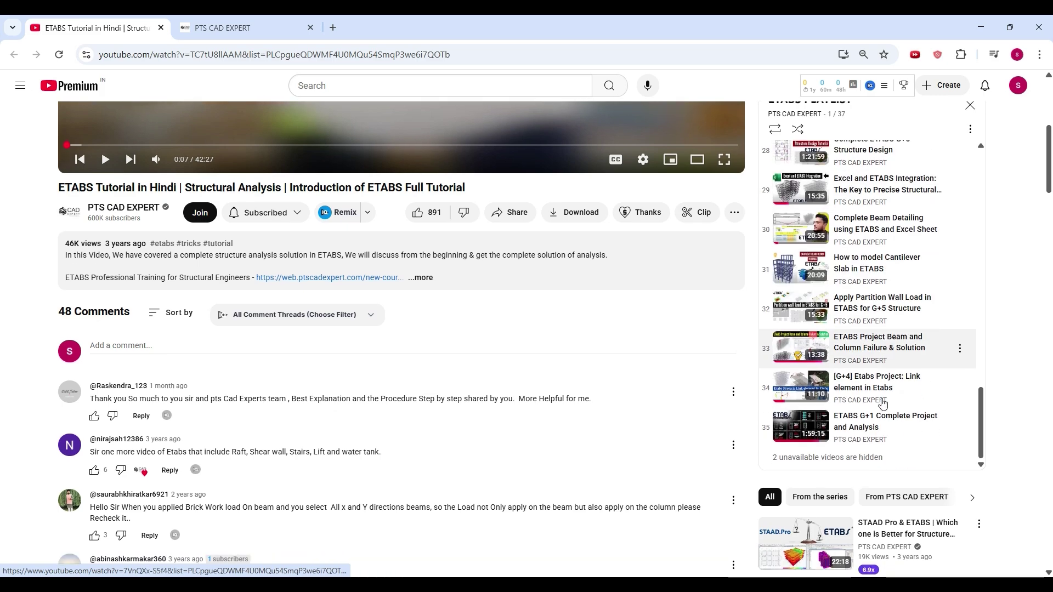
{"action": "scroll", "coordinate": [680, 348], "scroll_direction": "up", "scroll_amount": 2}
{"action": "scroll", "coordinate": [900, 379], "scroll_direction": "up", "scroll_amount": 18}
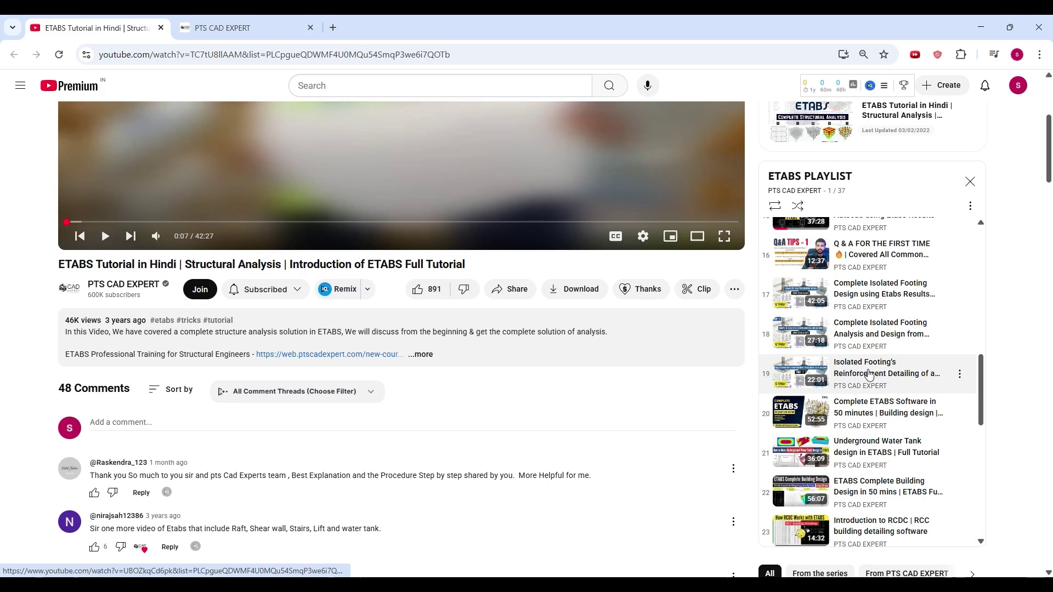
{"action": "scroll", "coordinate": [900, 379], "scroll_direction": "down", "scroll_amount": 1}
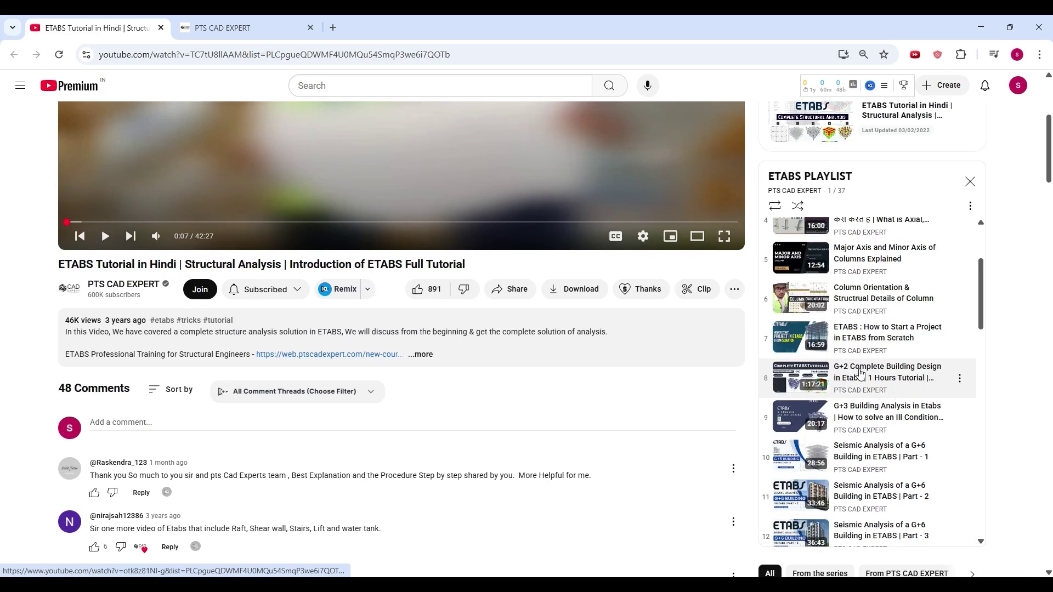
{"action": "scroll", "coordinate": [920, 408], "scroll_direction": "down", "scroll_amount": 3}
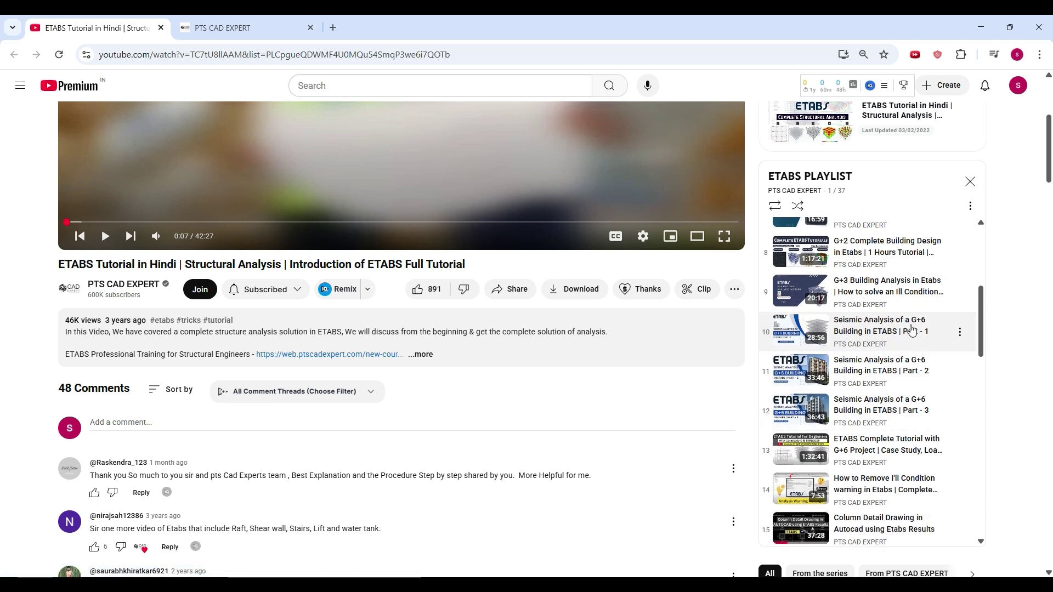
{"action": "scroll", "coordinate": [912, 329], "scroll_direction": "down", "scroll_amount": 2}
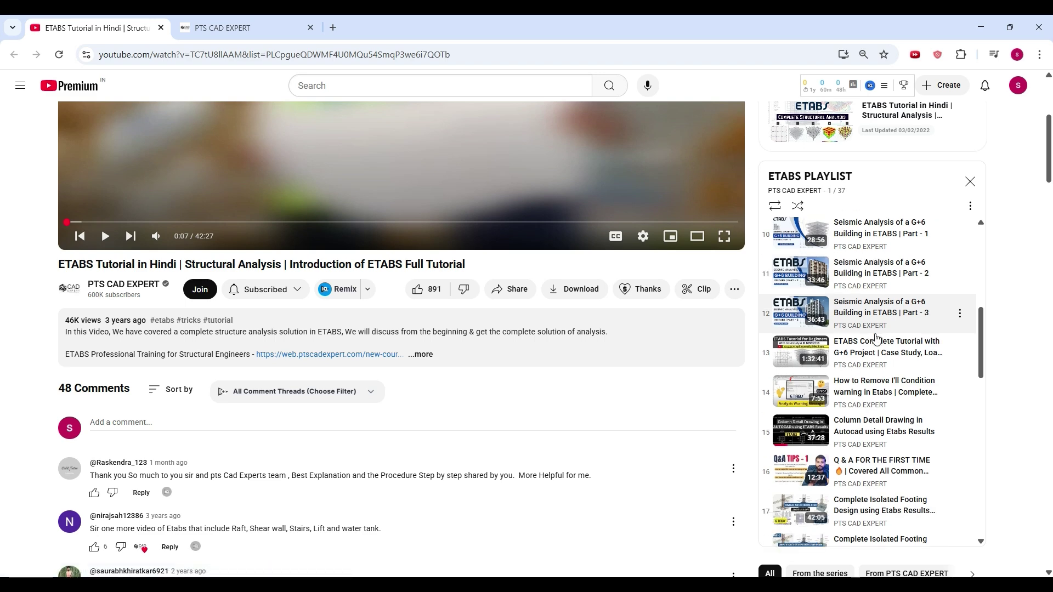
{"action": "scroll", "coordinate": [876, 339], "scroll_direction": "down", "scroll_amount": 15}
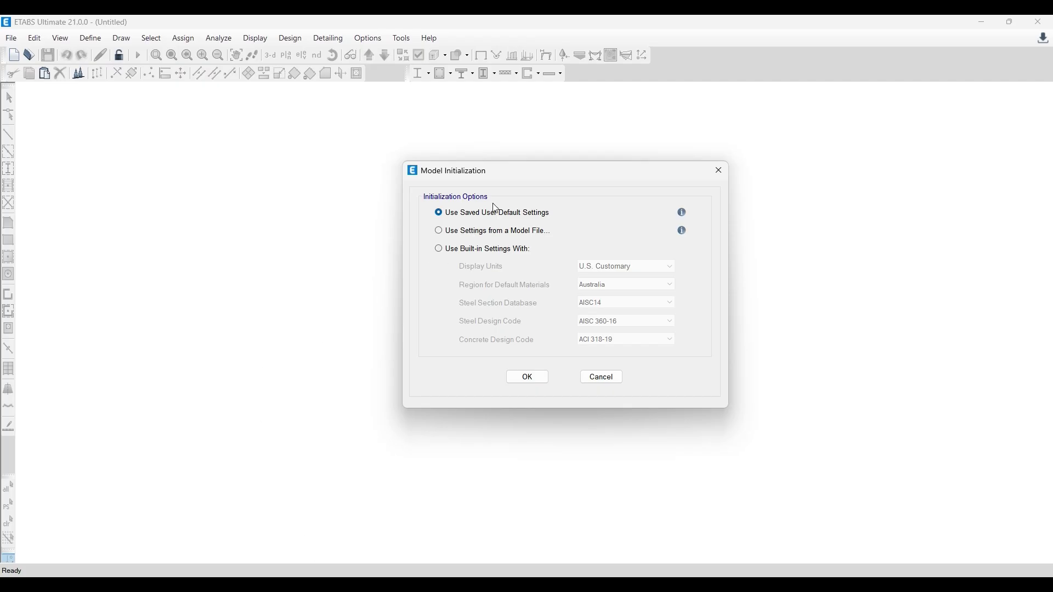
{"action": "left_click_drag", "start_coordinate": [498, 171], "coordinate": [390, 146]}
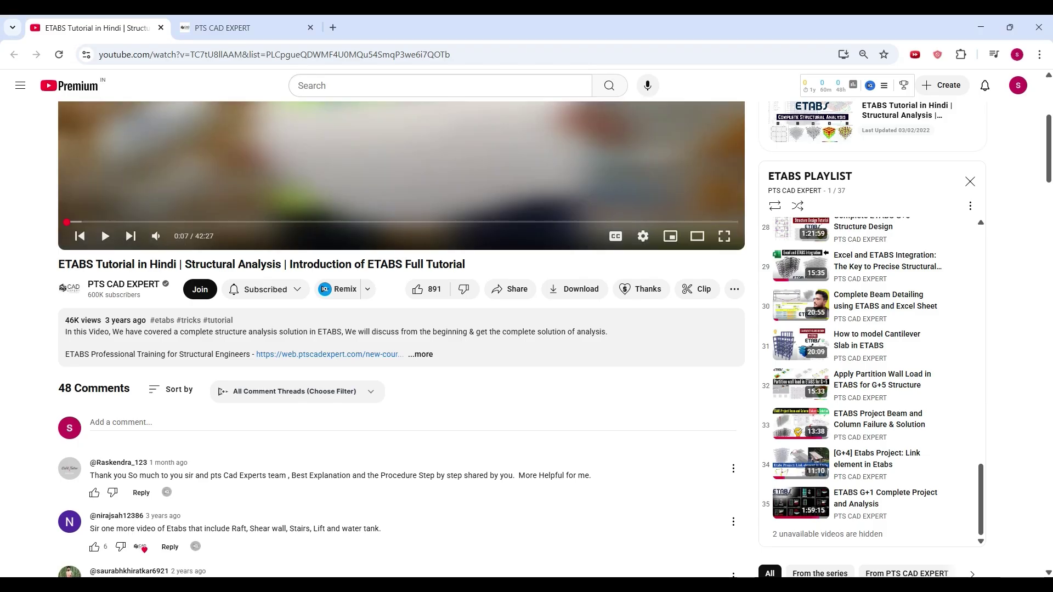
{"action": "scroll", "coordinate": [879, 447], "scroll_direction": "up", "scroll_amount": 9}
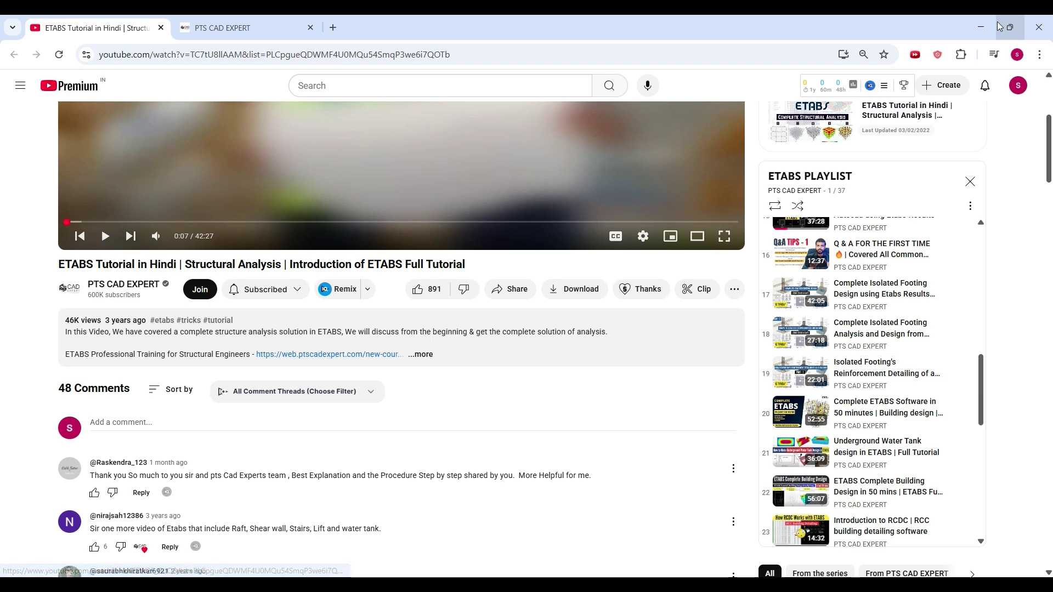
{"action": "left_click", "coordinate": [982, 27]}
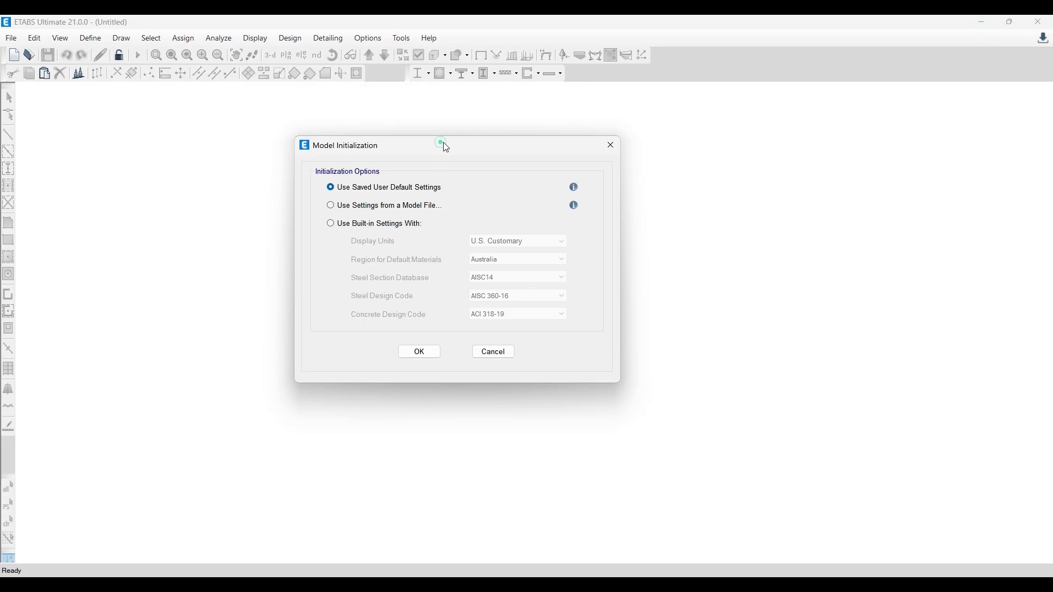
{"action": "left_click_drag", "start_coordinate": [443, 143], "coordinate": [492, 168]}
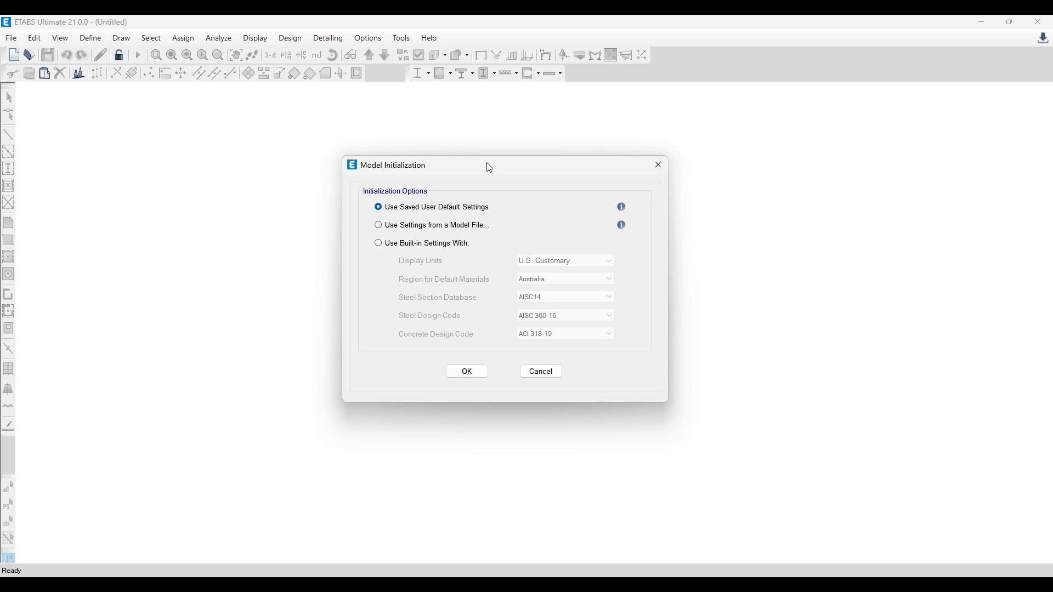
{"action": "left_click", "coordinate": [657, 165]}
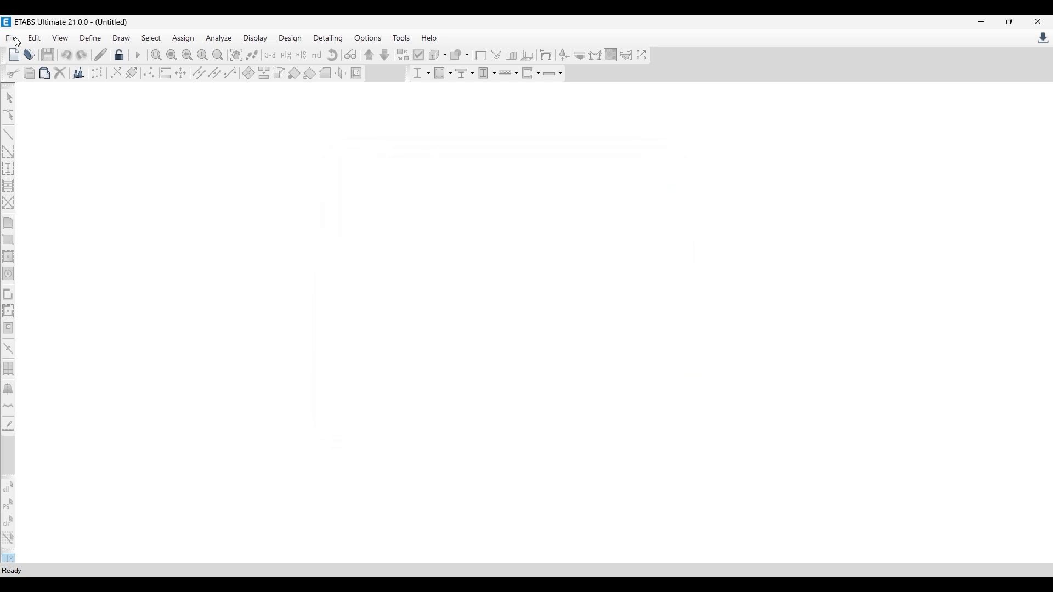
{"action": "left_click", "coordinate": [13, 39]}
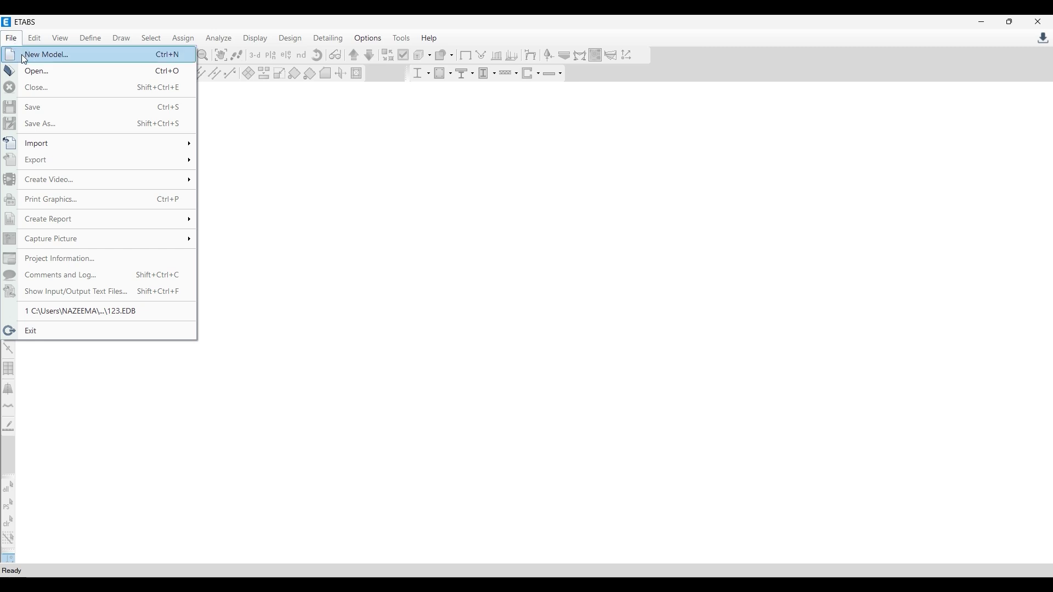
{"action": "left_click", "coordinate": [21, 55]}
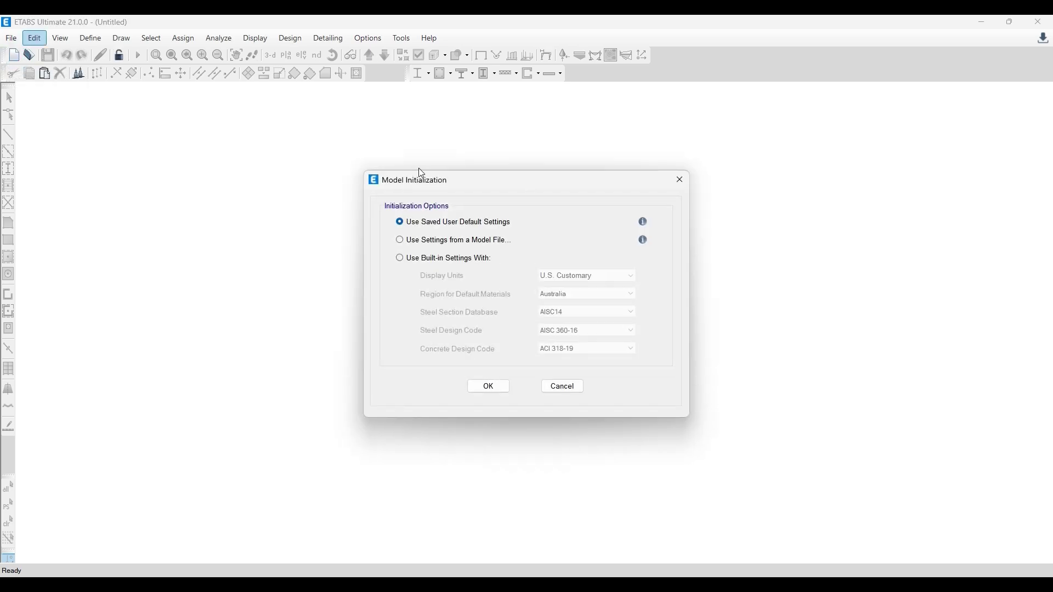
{"action": "left_click_drag", "start_coordinate": [491, 188], "coordinate": [504, 165]}
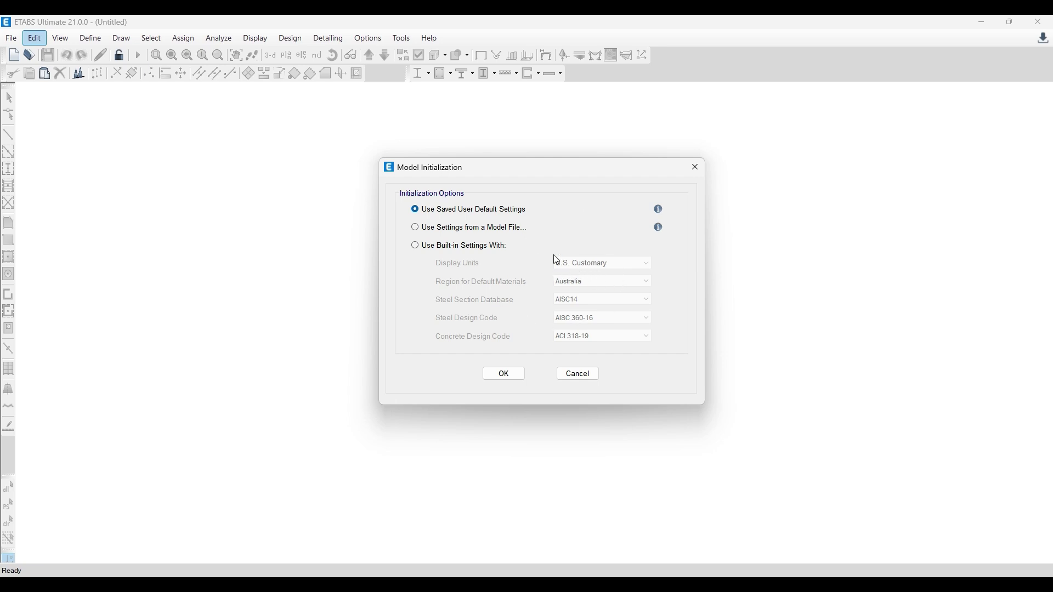
{"action": "left_click_drag", "start_coordinate": [514, 181], "coordinate": [463, 177]}
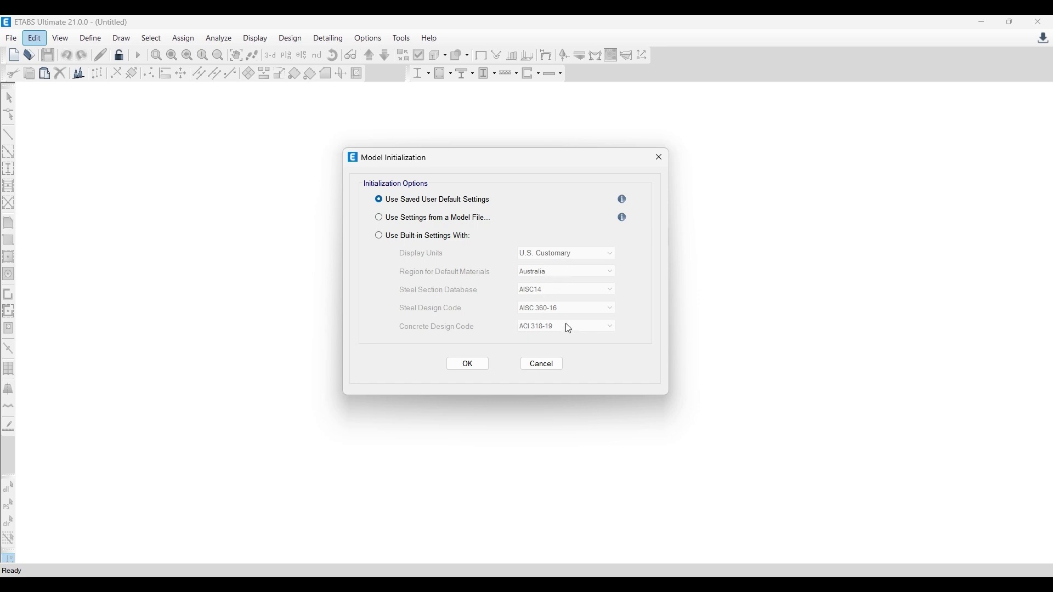
{"action": "left_click", "coordinate": [379, 239]}
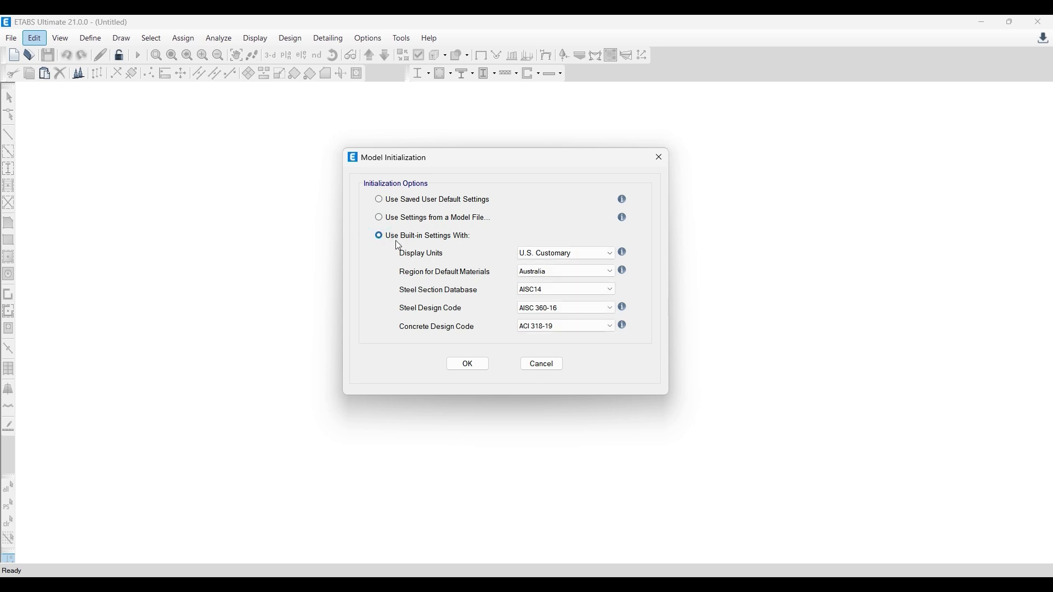
{"action": "left_click", "coordinate": [609, 254]}
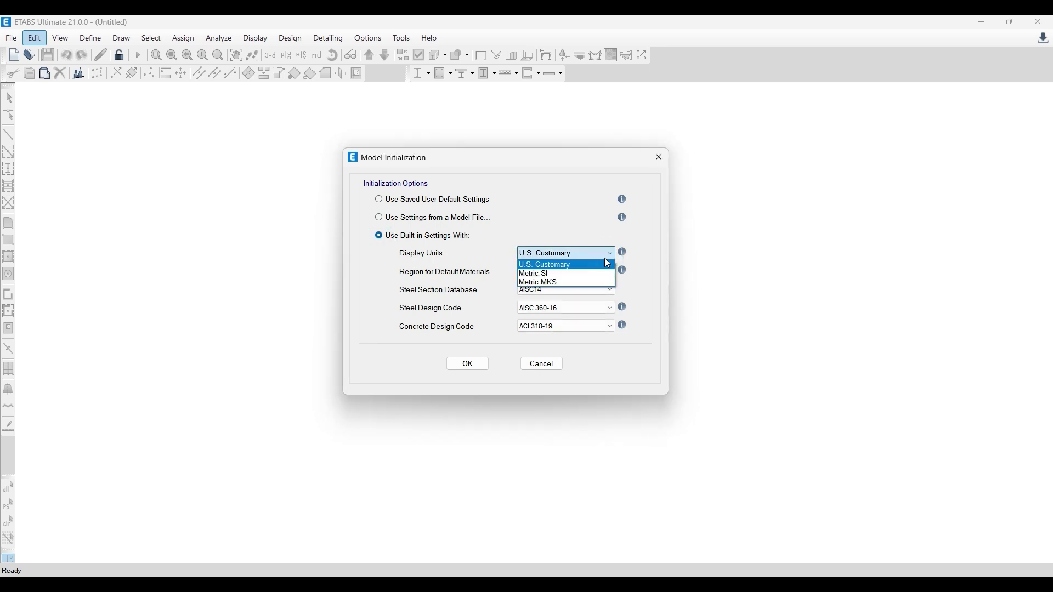
{"action": "left_click", "coordinate": [594, 215]}
{"action": "left_click_drag", "start_coordinate": [463, 158], "coordinate": [499, 166]}
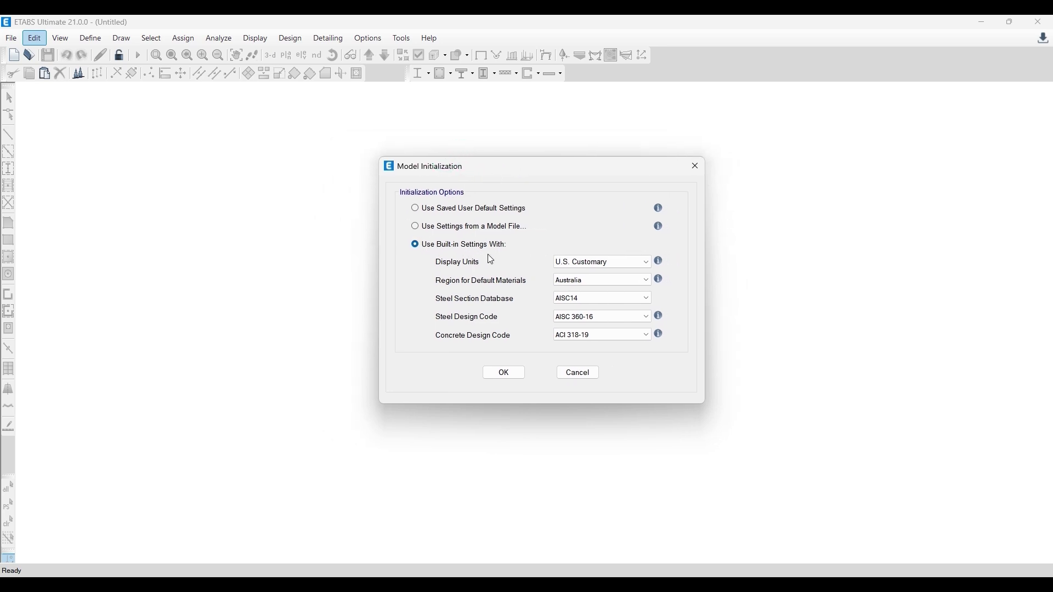
{"action": "left_click", "coordinate": [698, 167]}
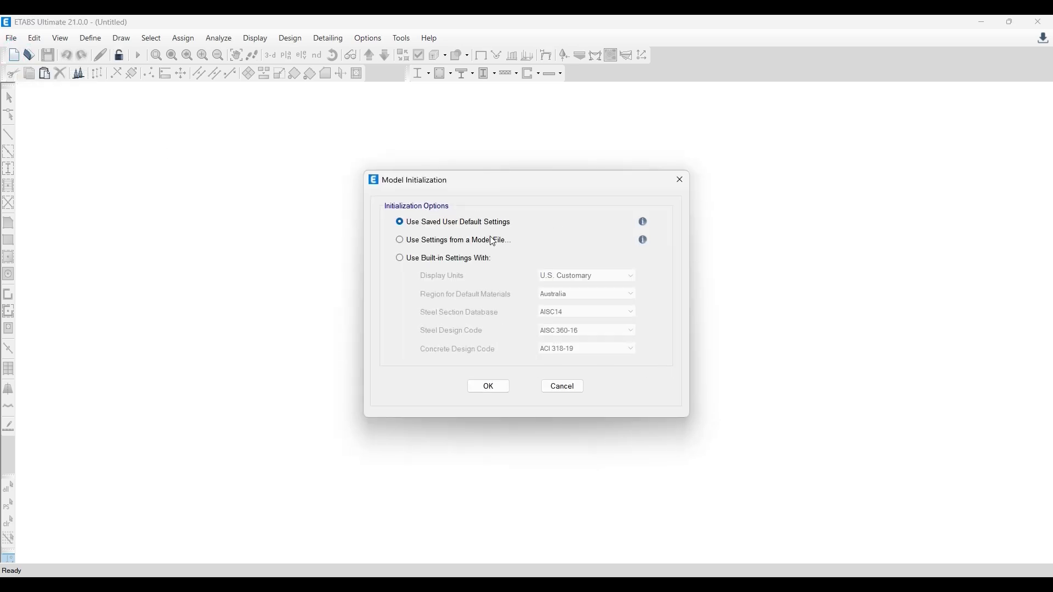
- Initialize the model with built-in settings, using Metric SI display units and India as the region for default materials
{"action": "left_click", "coordinate": [458, 261]}
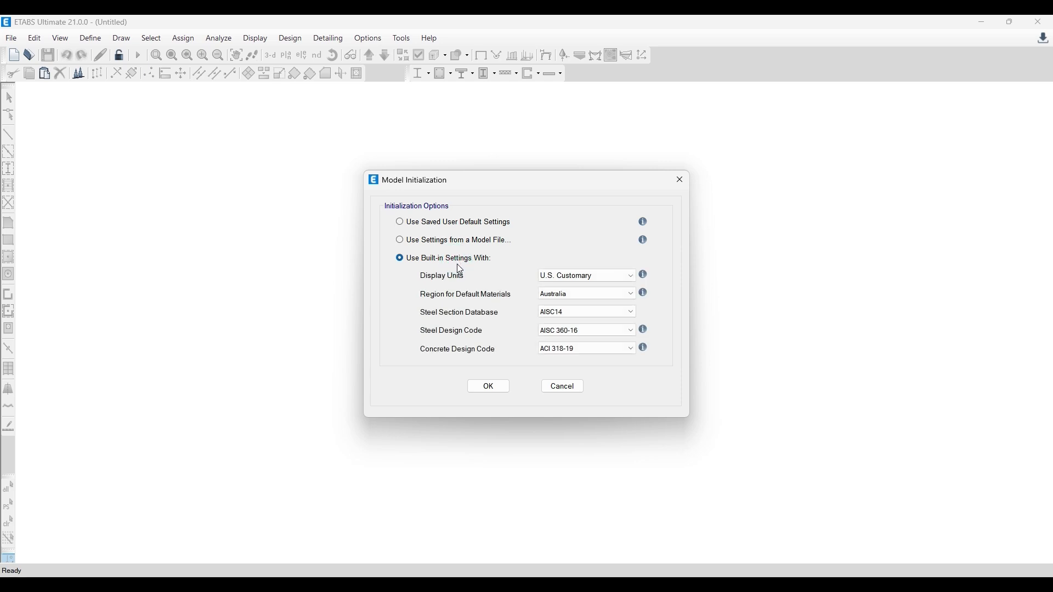
{"action": "left_click", "coordinate": [581, 271]}
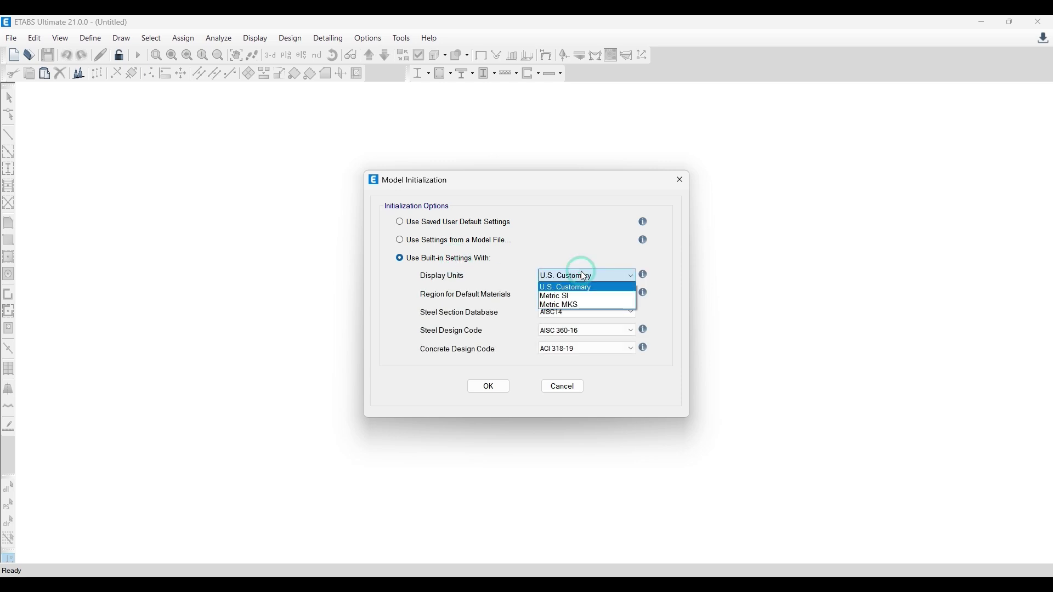
{"action": "left_click", "coordinate": [573, 298]}
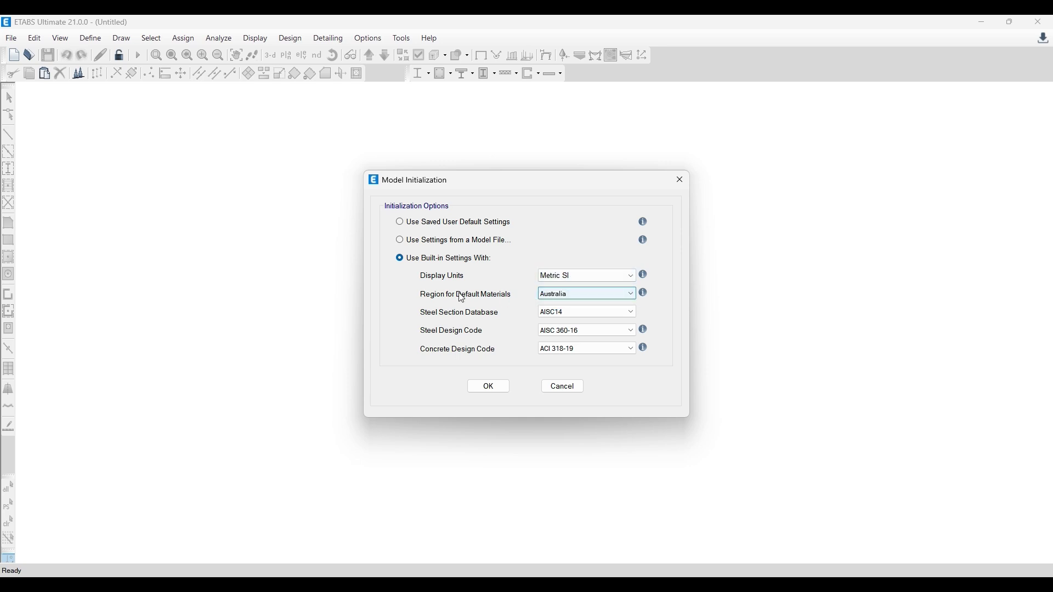
{"action": "left_click", "coordinate": [587, 295]}
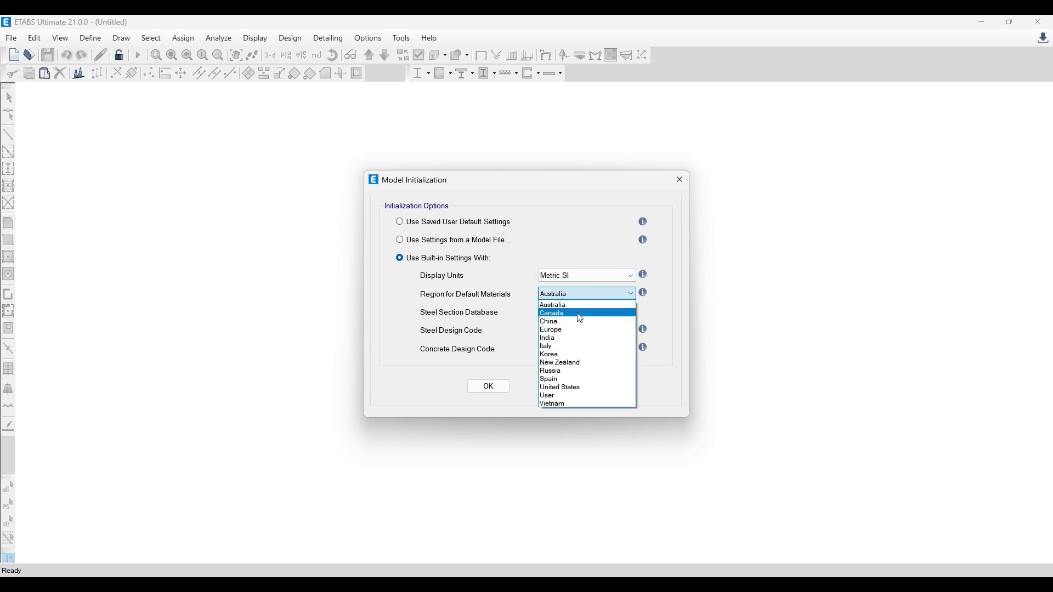
{"action": "left_click", "coordinate": [572, 340]}
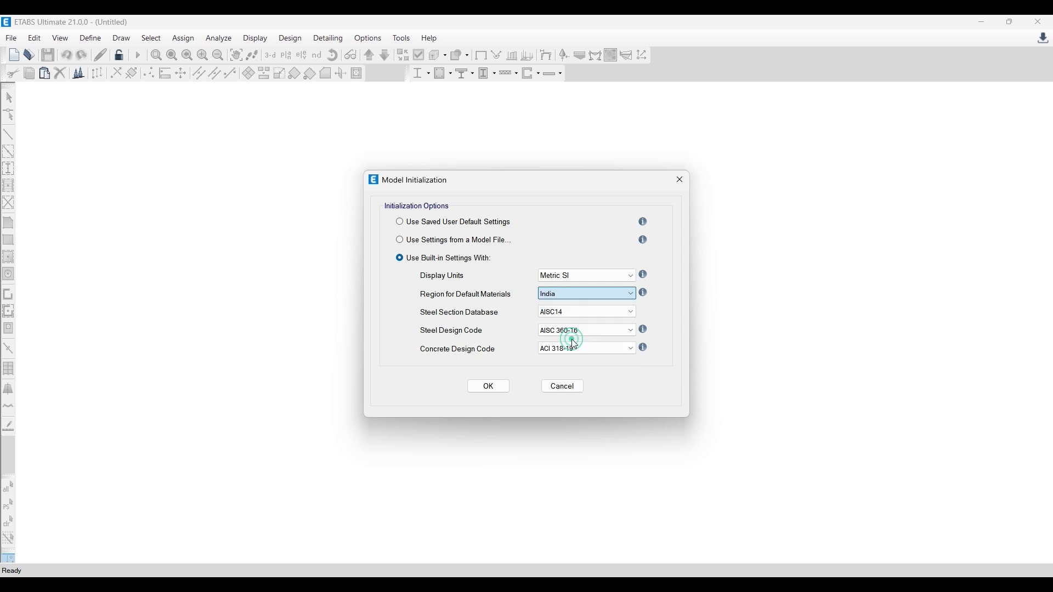
- Set the steel section database to Indian, steel design code to IS 800:2007 and concrete design code to IS 456:2000, and accept the initialization settings
{"action": "left_click", "coordinate": [574, 311]}
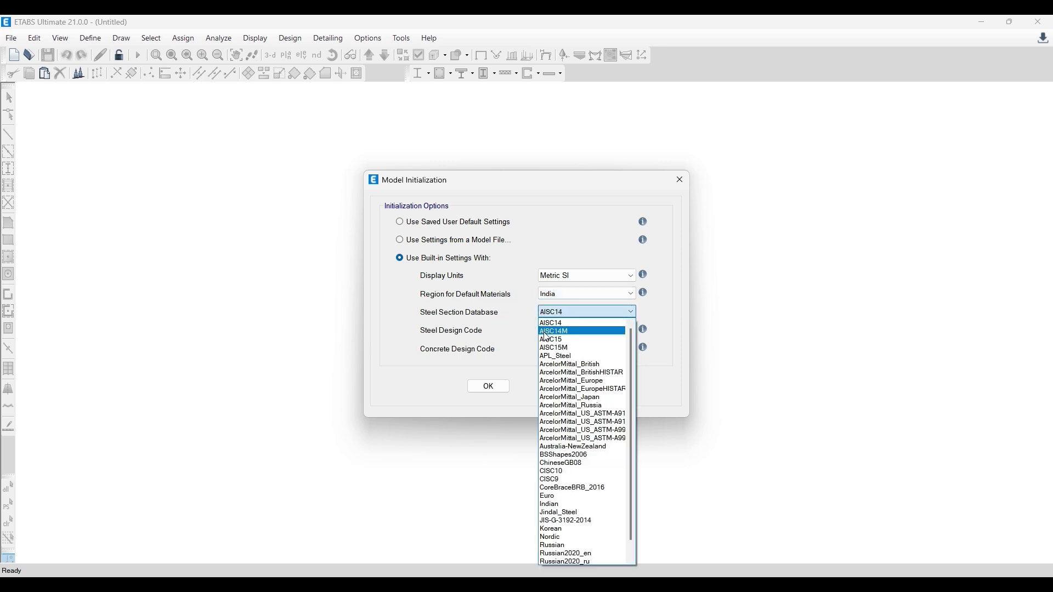
{"action": "left_click", "coordinate": [570, 503]}
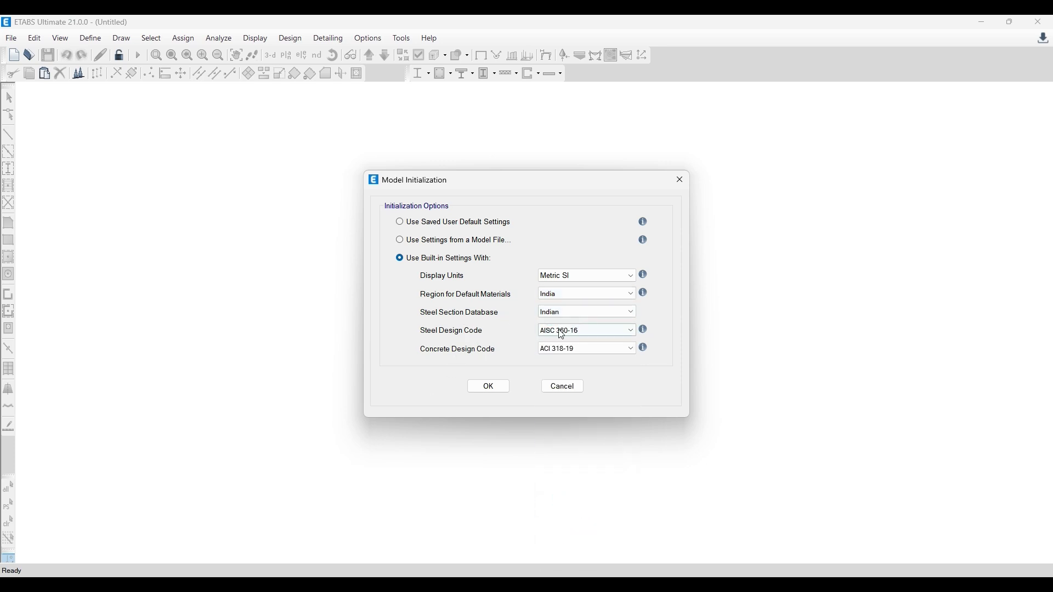
{"action": "left_click", "coordinate": [582, 331]}
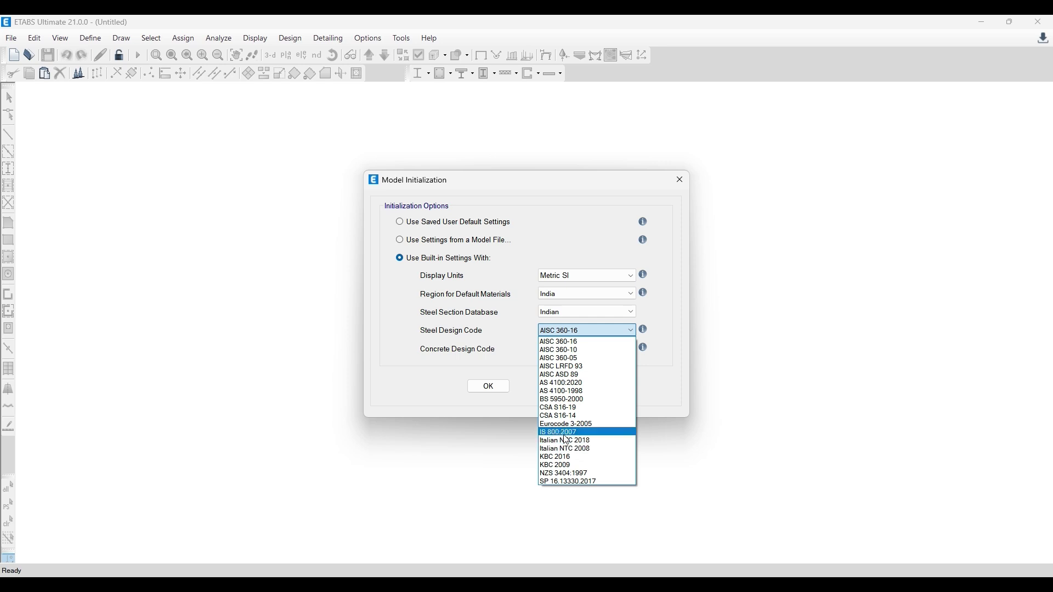
{"action": "left_click", "coordinate": [558, 432]}
{"action": "left_click", "coordinate": [566, 350]}
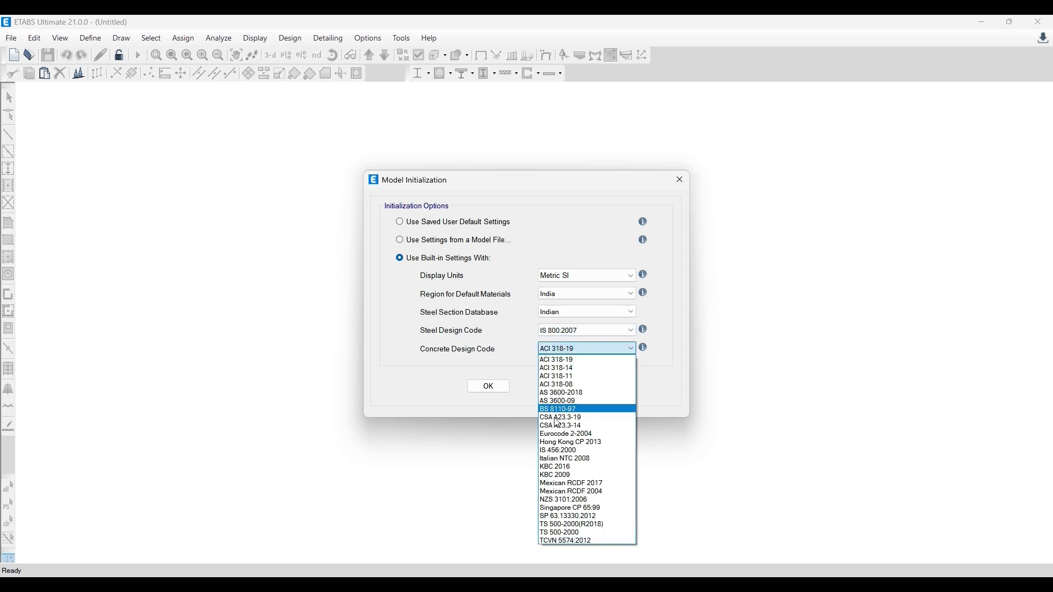
{"action": "left_click", "coordinate": [561, 450]}
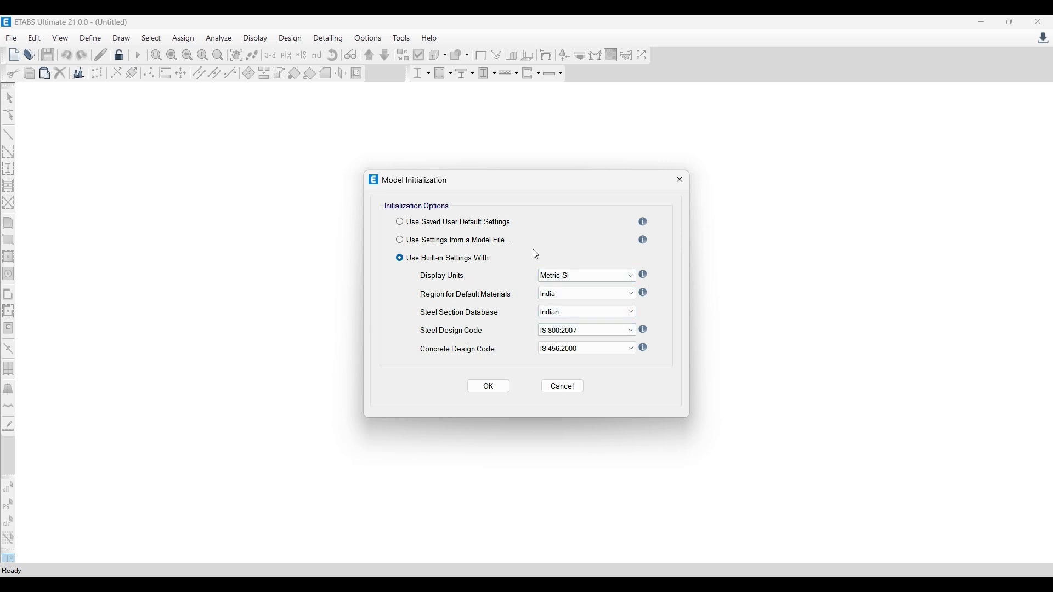
{"action": "left_click", "coordinate": [493, 387]}
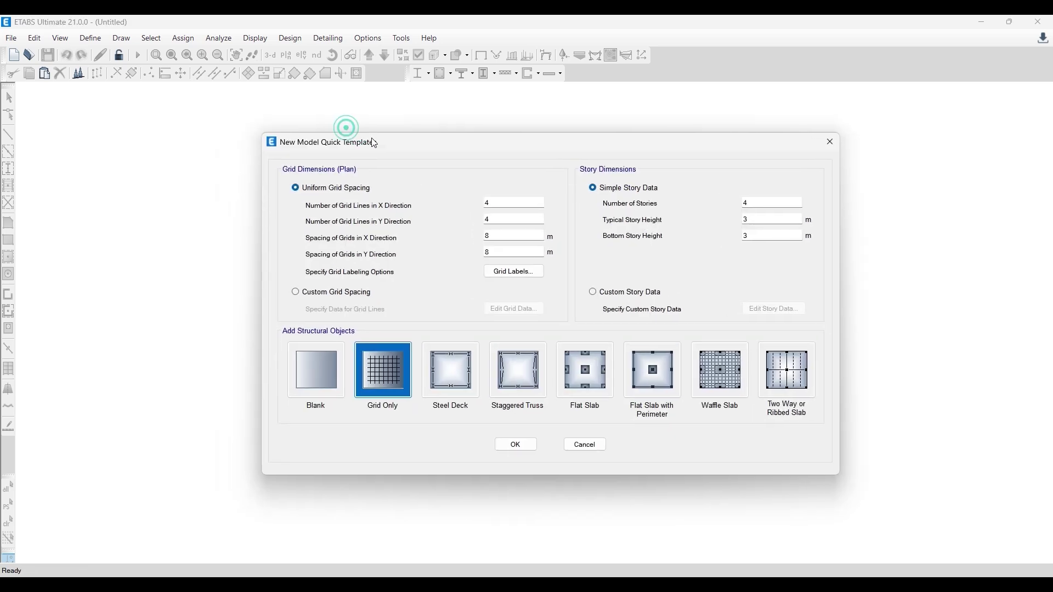
{"action": "left_click_drag", "start_coordinate": [333, 126], "coordinate": [356, 135]}
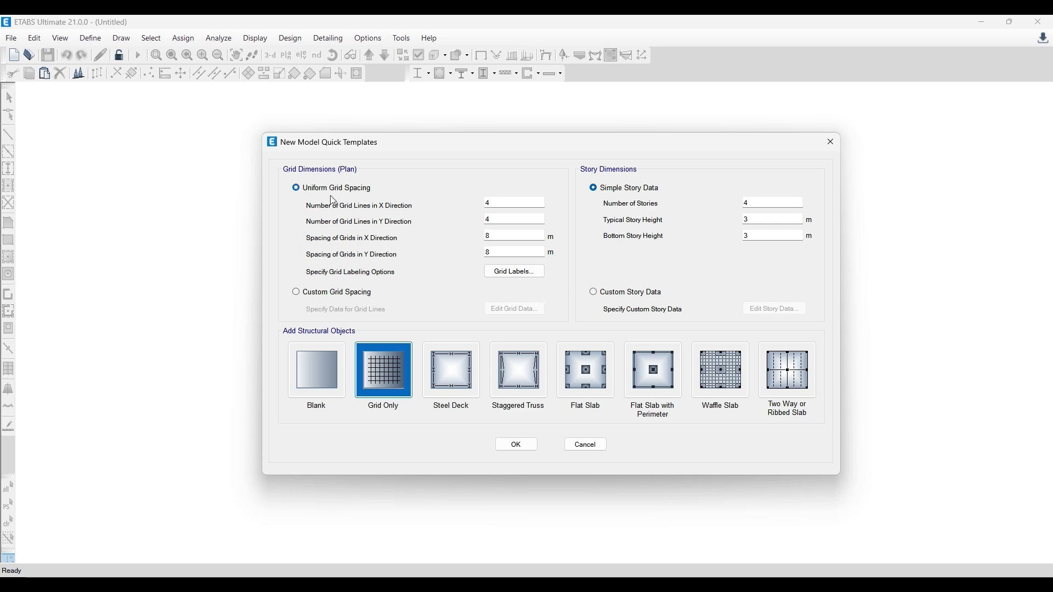
- Find and open Paint with a blank canvas
{"action": "key", "text": "super"}
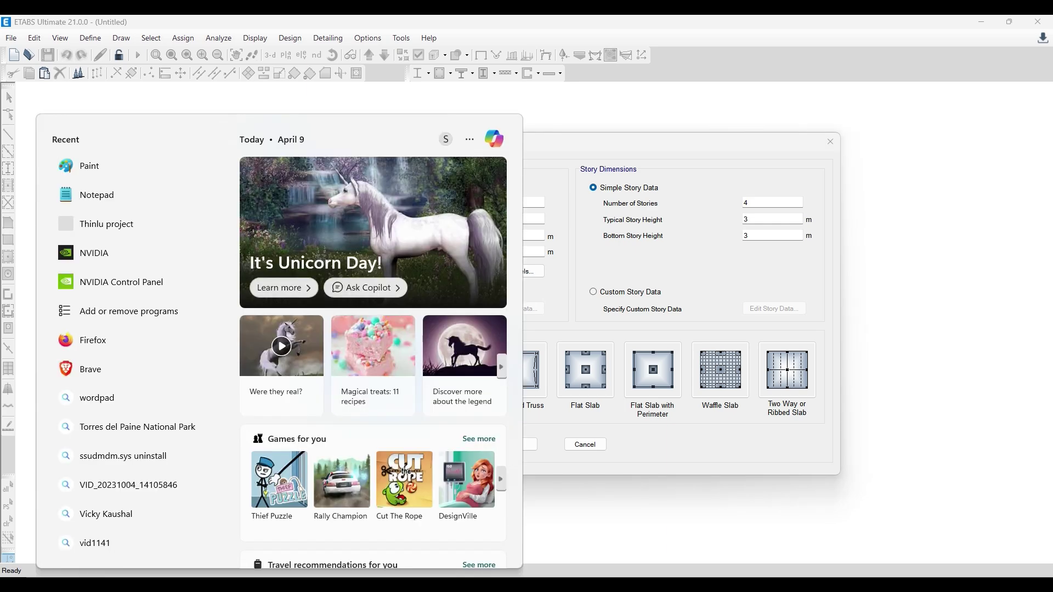
{"action": "type", "text": "paint"}
{"action": "left_click", "coordinate": [326, 303]}
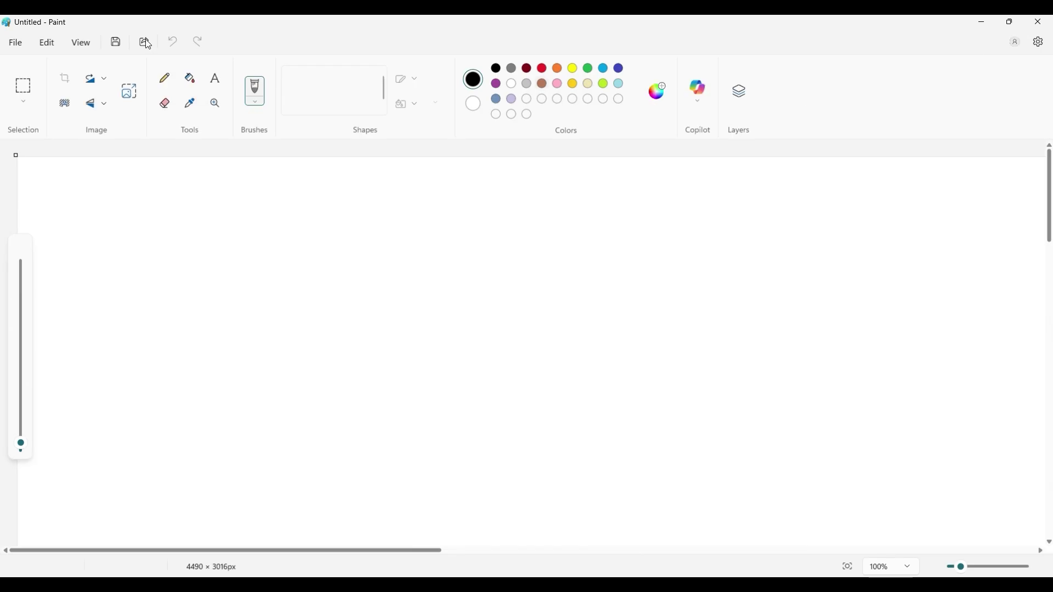
- Draw four spaced vertical lines about 320 to 385 px long and one horizontal line crossing them near their upper ends
{"action": "left_click", "coordinate": [292, 76]}
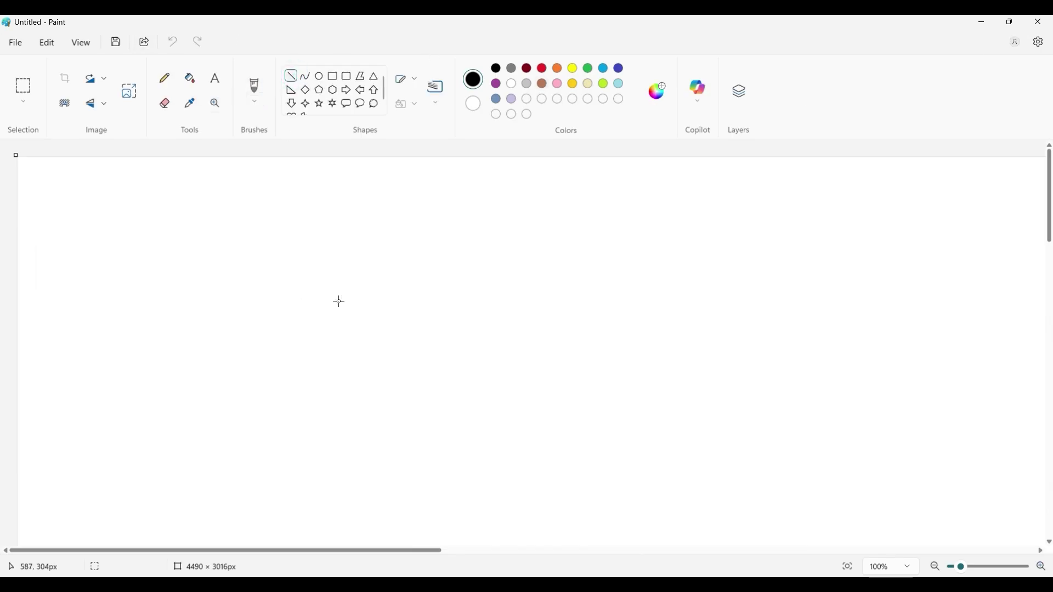
{"action": "left_click", "coordinate": [345, 239]}
{"action": "left_click_drag", "start_coordinate": [344, 294], "coordinate": [345, 412], "text": "shift"}
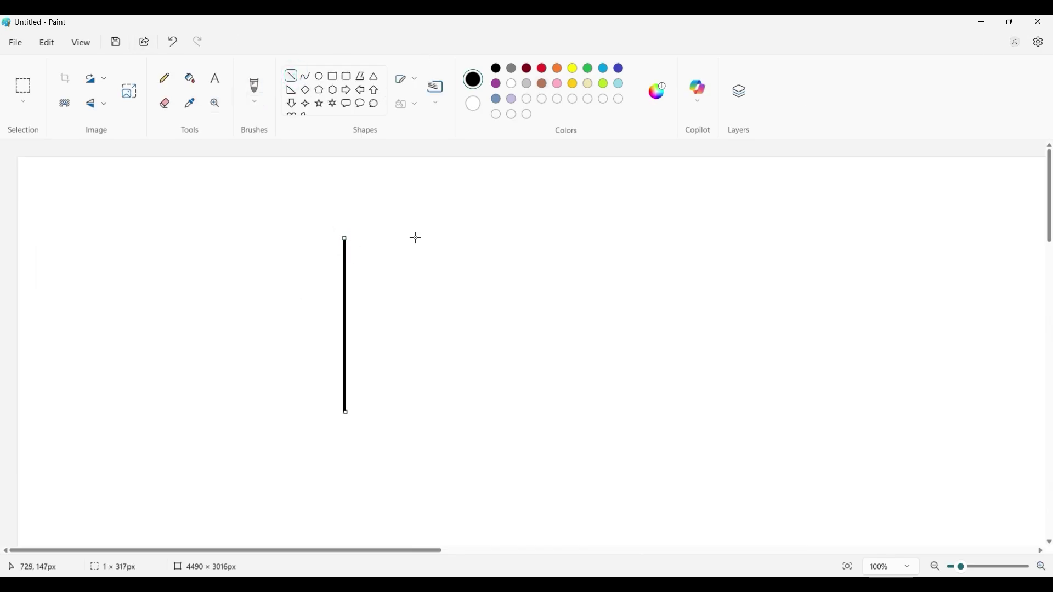
{"action": "mouse_move", "coordinate": [409, 235]}
{"action": "left_mouse_down", "text": "shift"}
{"action": "mouse_move", "coordinate": [419, 395]}
{"action": "mouse_move", "coordinate": [410, 420]}
{"action": "left_mouse_up", "text": "shift"}
{"action": "left_click_drag", "start_coordinate": [476, 221], "coordinate": [477, 432], "text": "shift"}
{"action": "left_click_drag", "start_coordinate": [539, 229], "coordinate": [552, 439], "text": "shift"}
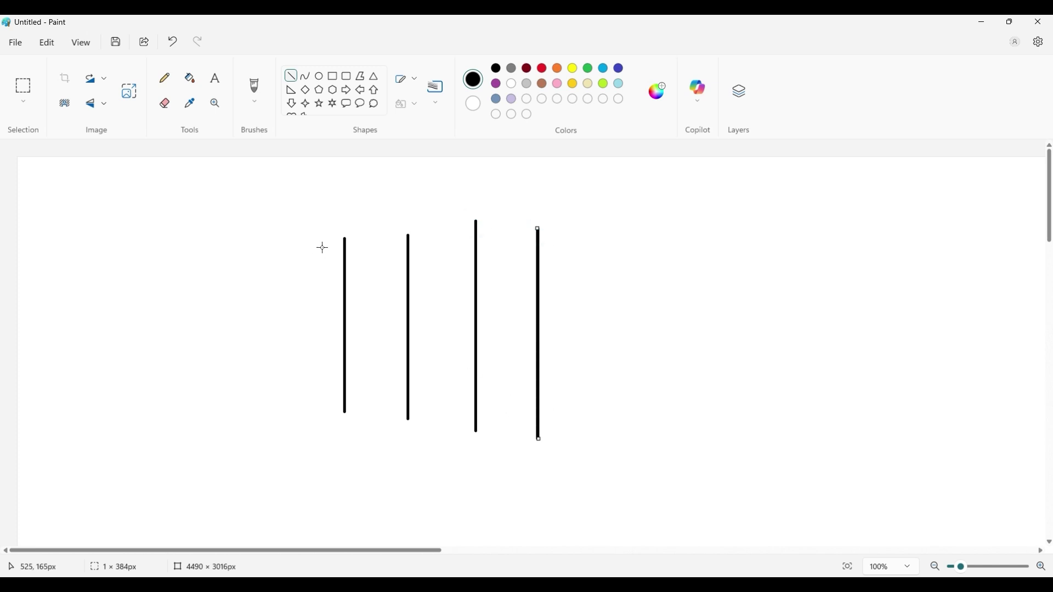
{"action": "left_click_drag", "start_coordinate": [319, 276], "coordinate": [566, 275], "text": "shift"}
{"action": "left_click", "coordinate": [395, 203]}
- Label the three bays between the vertical lines 6m each, just above the horizontal line
{"action": "left_click", "coordinate": [215, 78]}
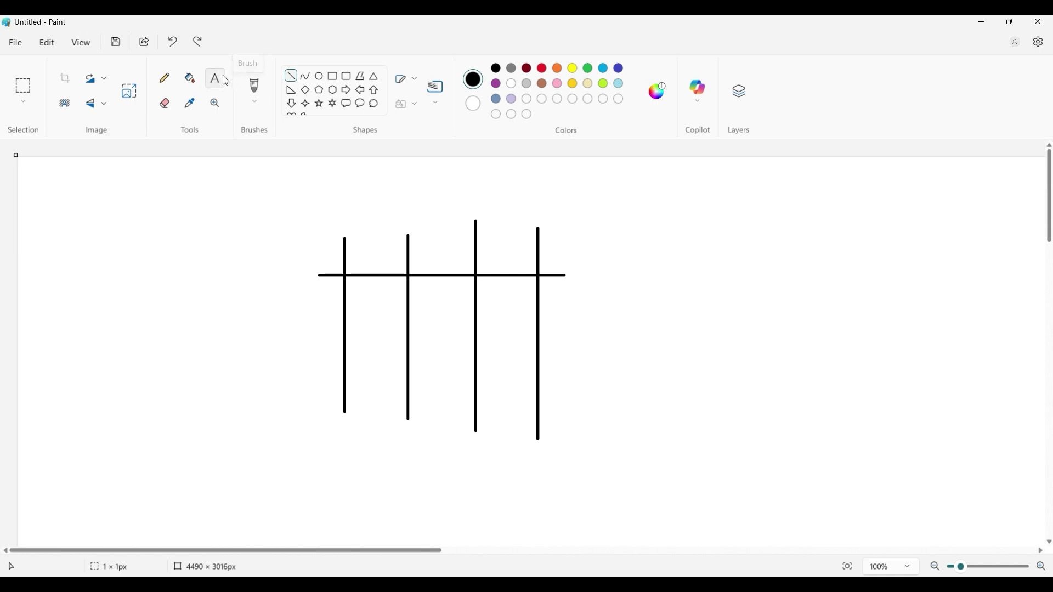
{"action": "left_click_drag", "start_coordinate": [359, 250], "coordinate": [383, 265]}
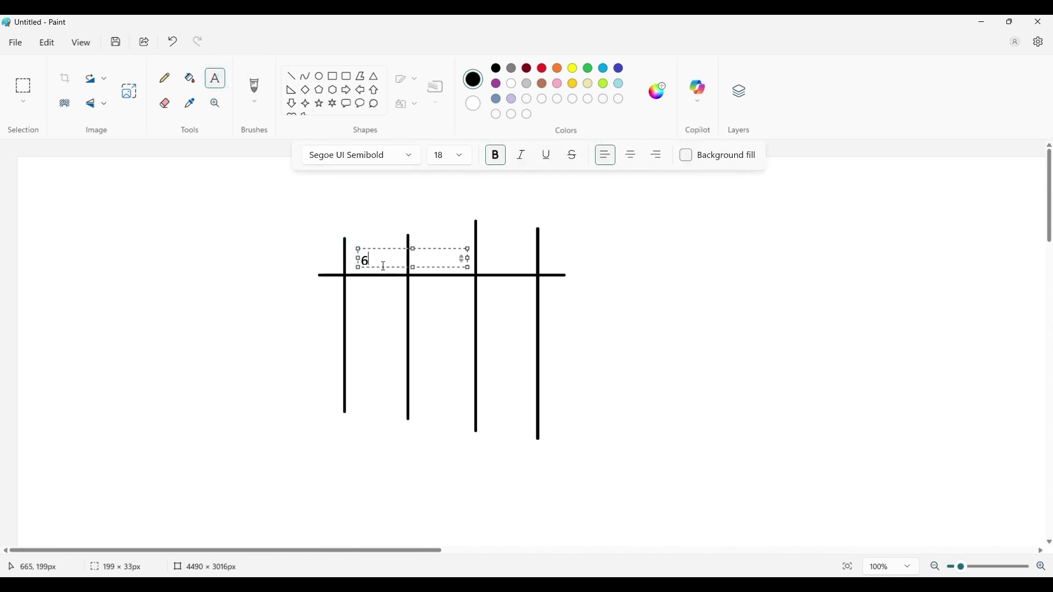
{"action": "type", "text": "m"}
{"action": "left_click", "coordinate": [395, 184]}
{"action": "left_click", "coordinate": [430, 258]}
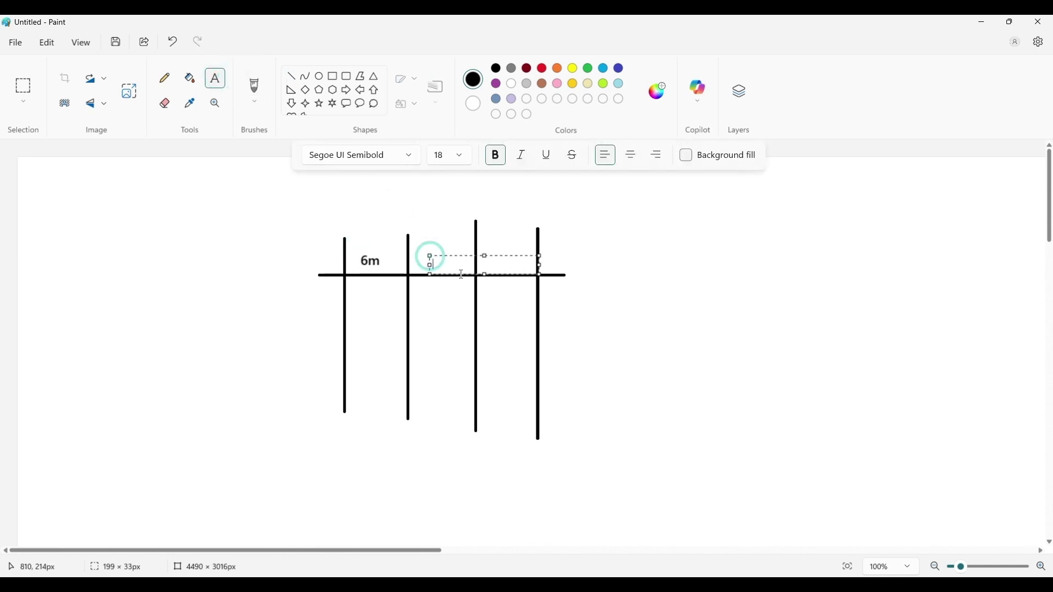
{"action": "type", "text": "6,"}
{"action": "key", "text": "BackSpace"}
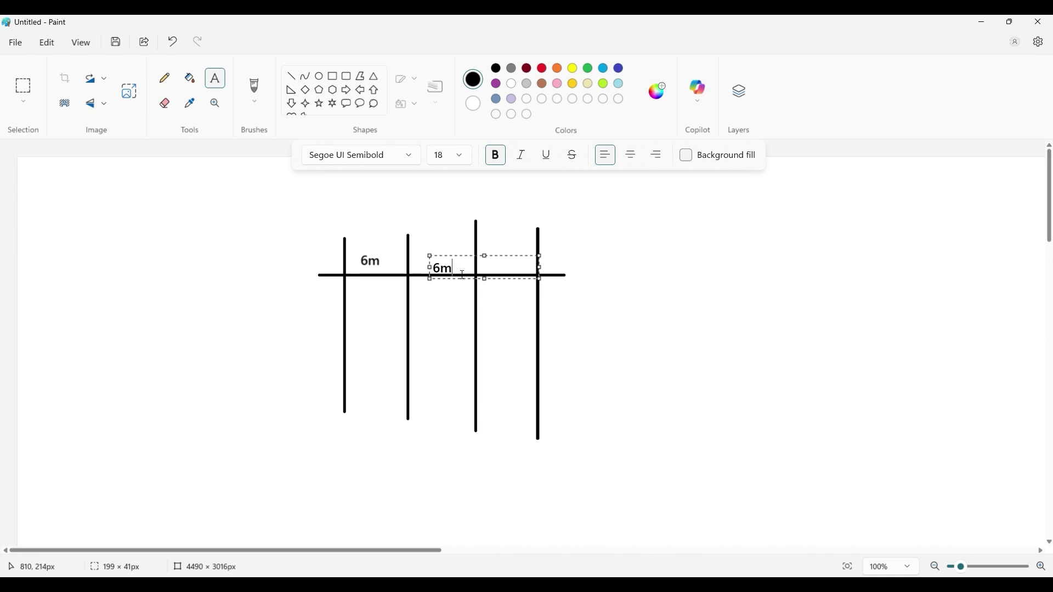
{"action": "type", "text": "m"}
{"action": "left_click", "coordinate": [510, 235]}
{"action": "left_click", "coordinate": [493, 240]}
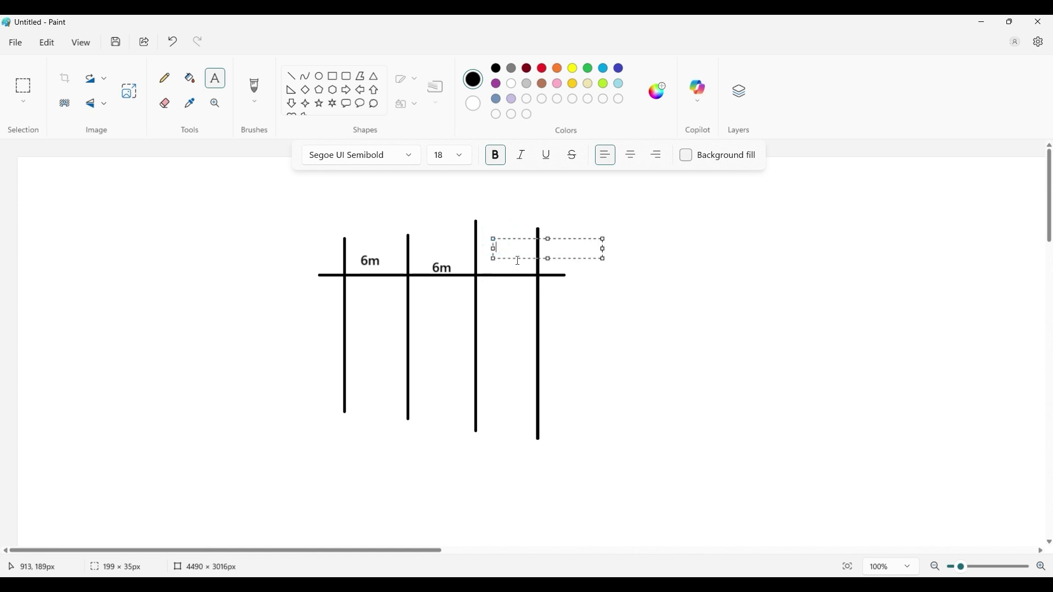
{"action": "type", "text": "6m"}
{"action": "left_click", "coordinate": [632, 208]}
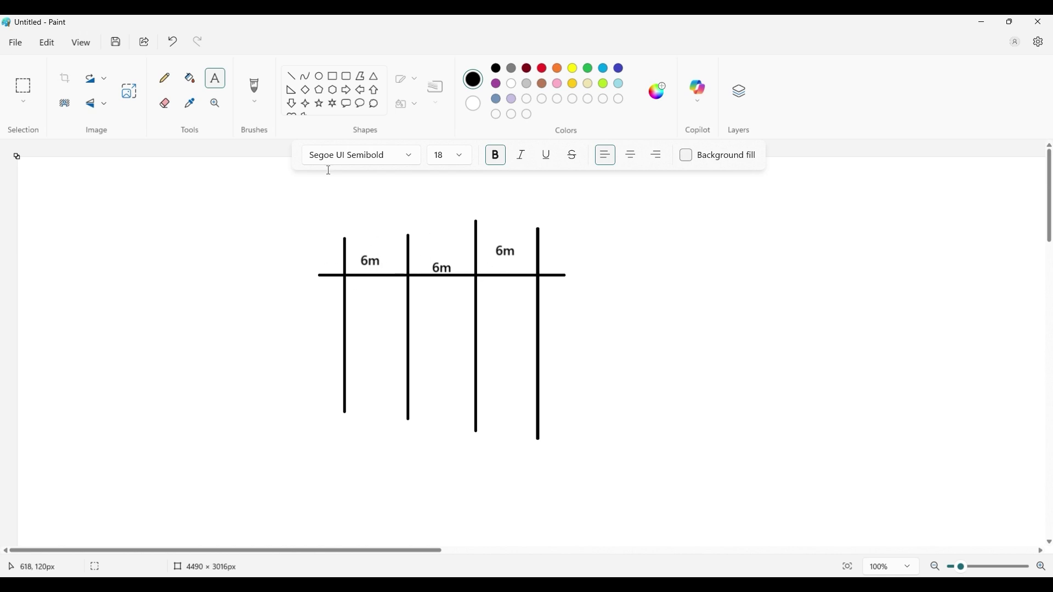
- Draw two more horizontal lines about 475 px long across the vertical lines, below the first horizontal line
{"action": "left_click", "coordinate": [291, 76]}
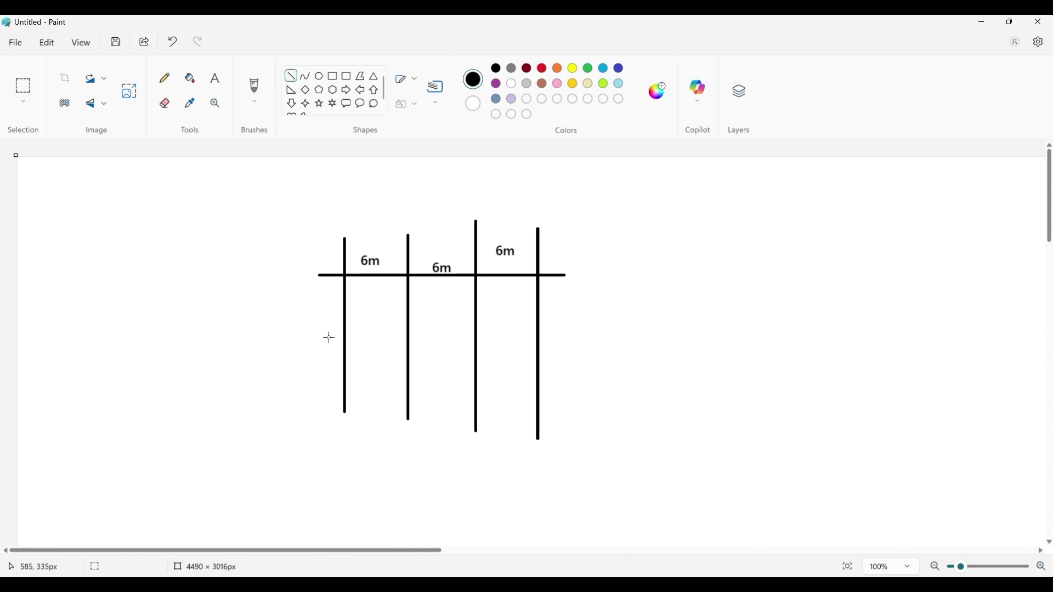
{"action": "left_click_drag", "start_coordinate": [310, 327], "coordinate": [571, 327]}
{"action": "left_click_drag", "start_coordinate": [315, 394], "coordinate": [577, 395]}
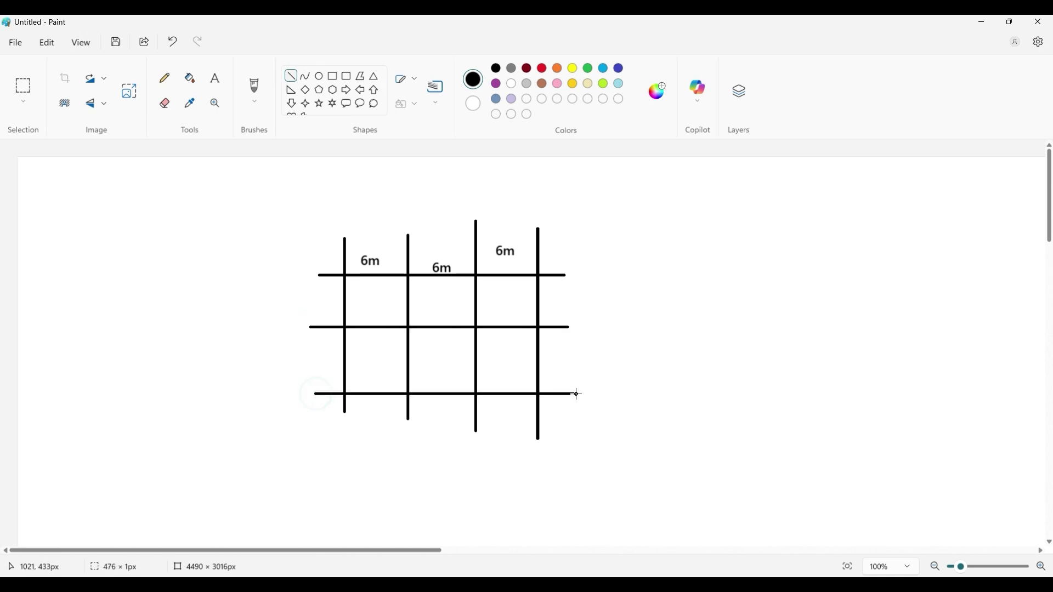
- Label both spaces between the horizontal lines 5m along the grid's left side
{"action": "left_click", "coordinate": [215, 79]}
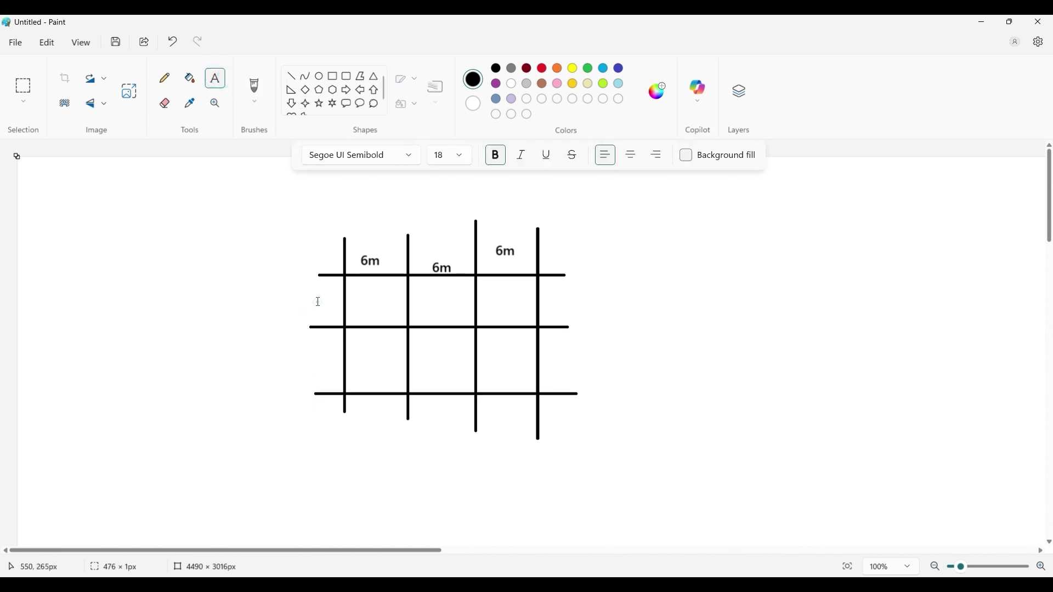
{"action": "left_click", "coordinate": [318, 302]}
{"action": "type", "text": "5m"}
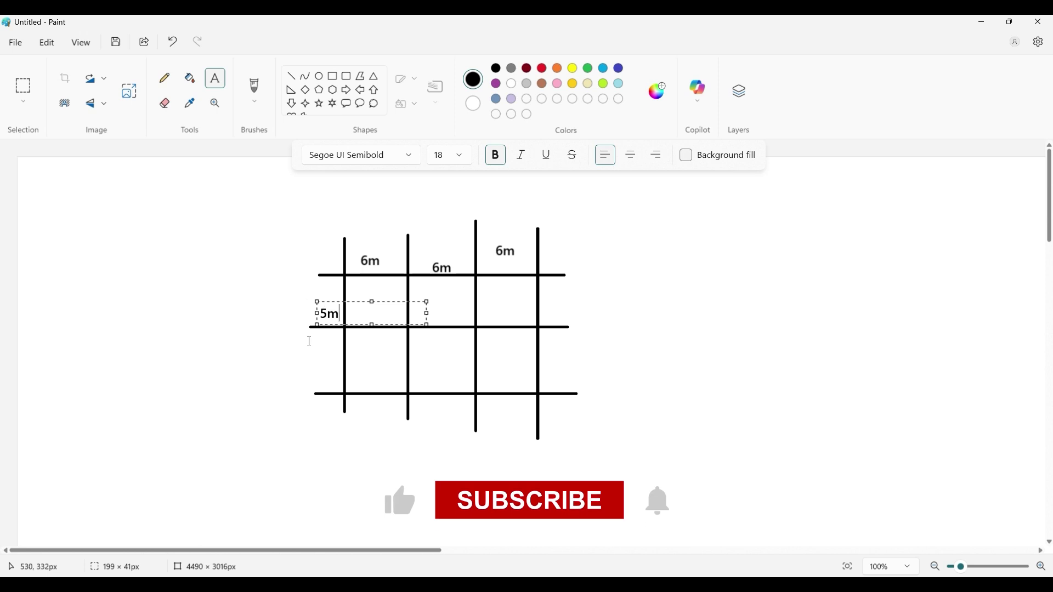
{"action": "left_click", "coordinate": [315, 351]}
{"action": "type", "text": "5m"}
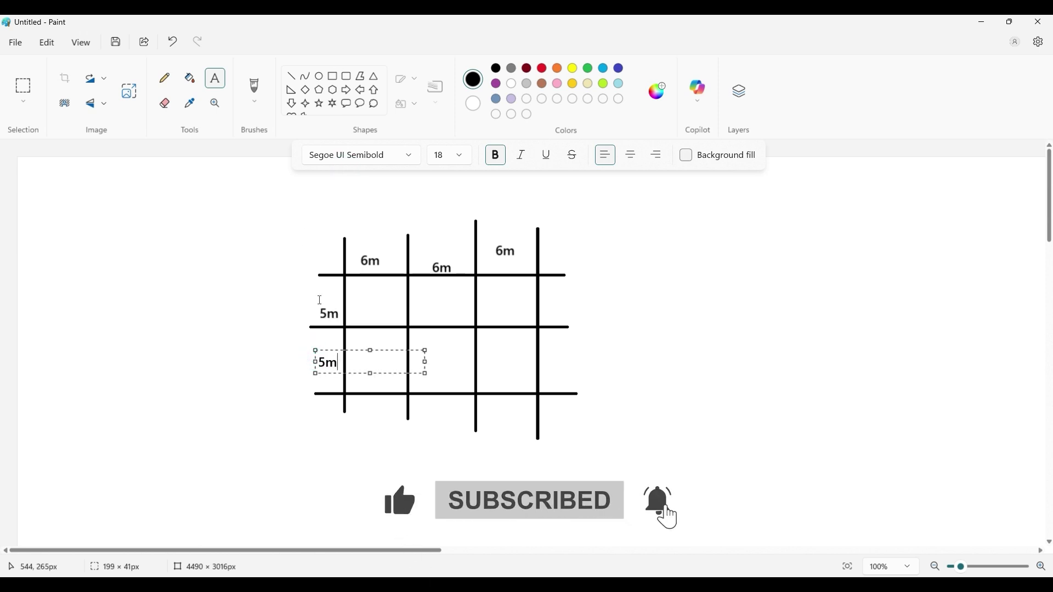
{"action": "left_click", "coordinate": [322, 230]}
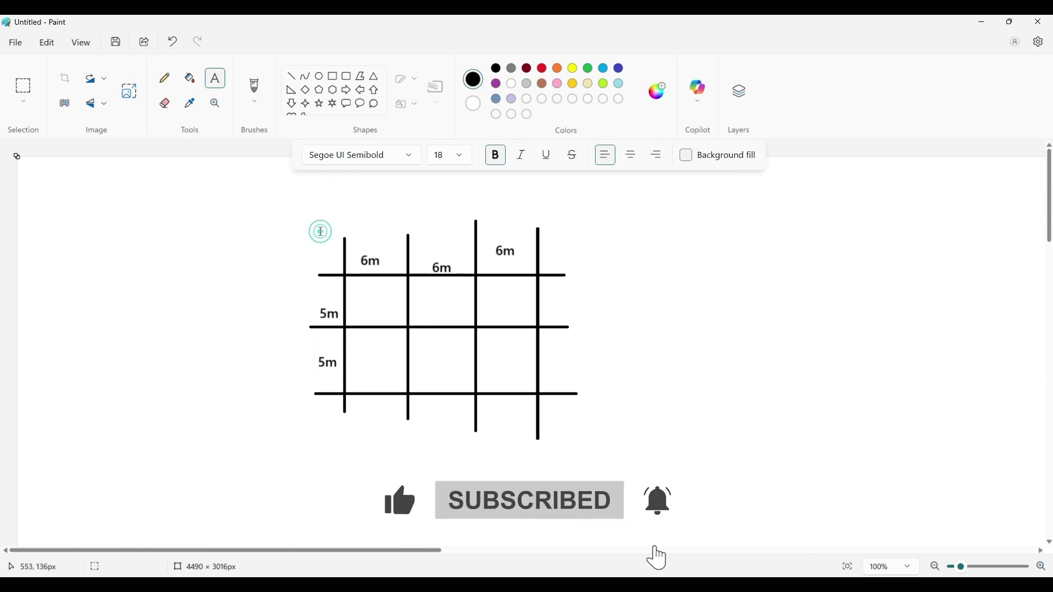
- Add the centred title UNIFORM GRID SPACING above the grid sketch
{"action": "left_click", "coordinate": [215, 77]}
{"action": "left_click_drag", "start_coordinate": [378, 185], "coordinate": [490, 231]}
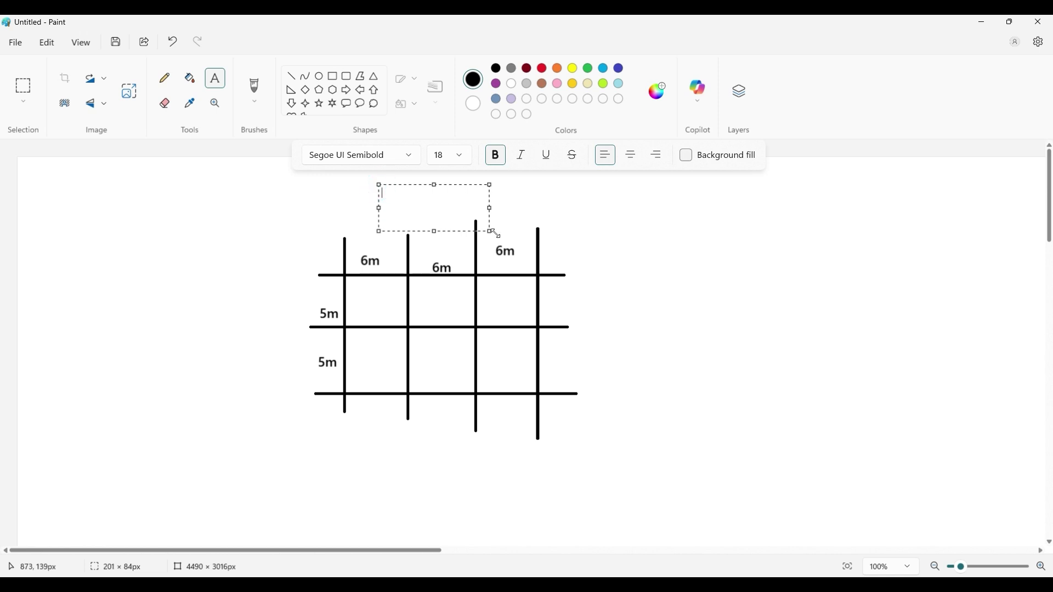
{"action": "type", "text": "UNIFORM GRI"}
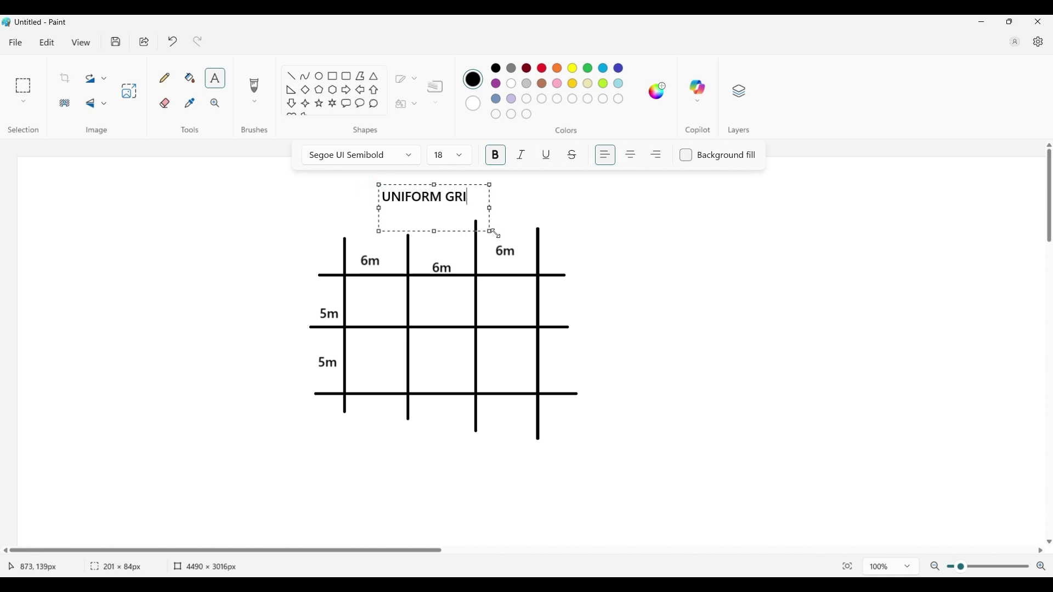
{"action": "type", "text": "D SOAC"}
{"action": "key", "text": "BackSpace"}
{"action": "key", "text": "BackSpace"}
{"action": "type", "text": "PACING"}
{"action": "key", "text": "ctrl+a"}
{"action": "left_click", "coordinate": [630, 155]}
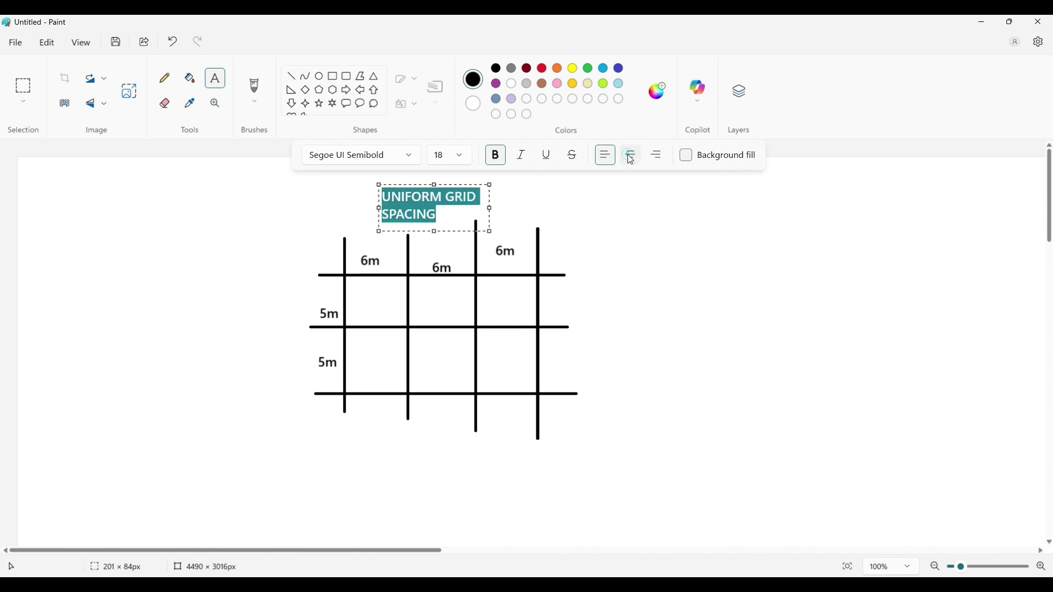
{"action": "left_click", "coordinate": [575, 202]}
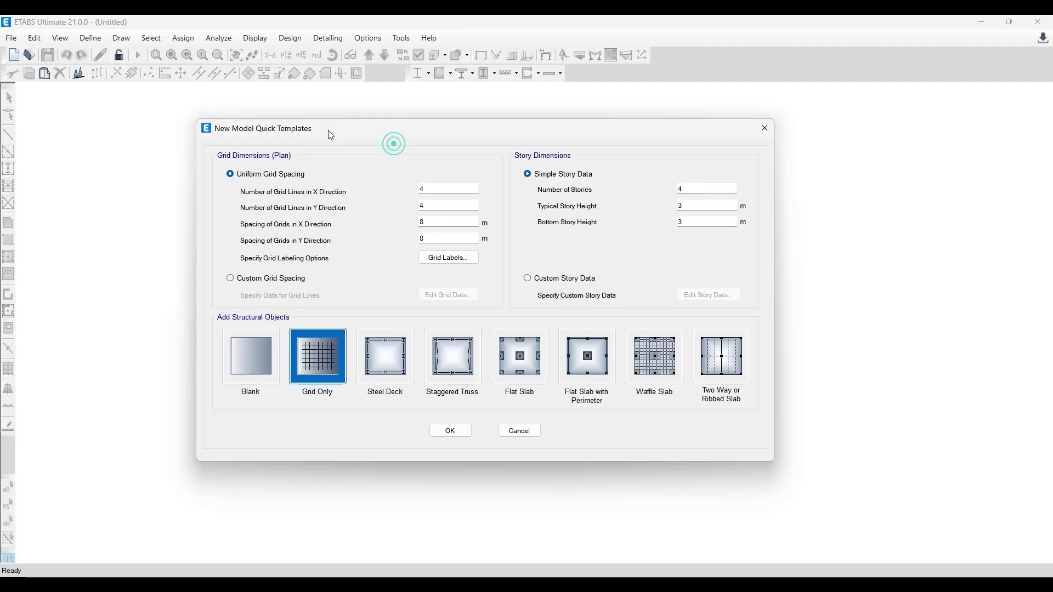
- Switch to ETABS, change the grid dimensions to custom grid spacing and back to uniform grid spacing
{"action": "left_click", "coordinate": [273, 279]}
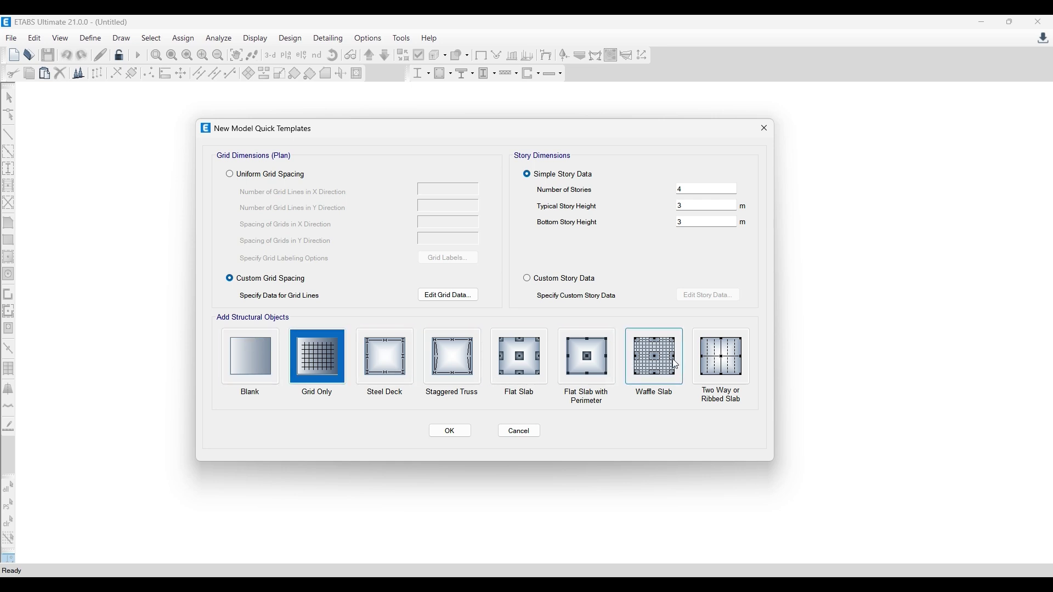
{"action": "left_click", "coordinate": [261, 175]}
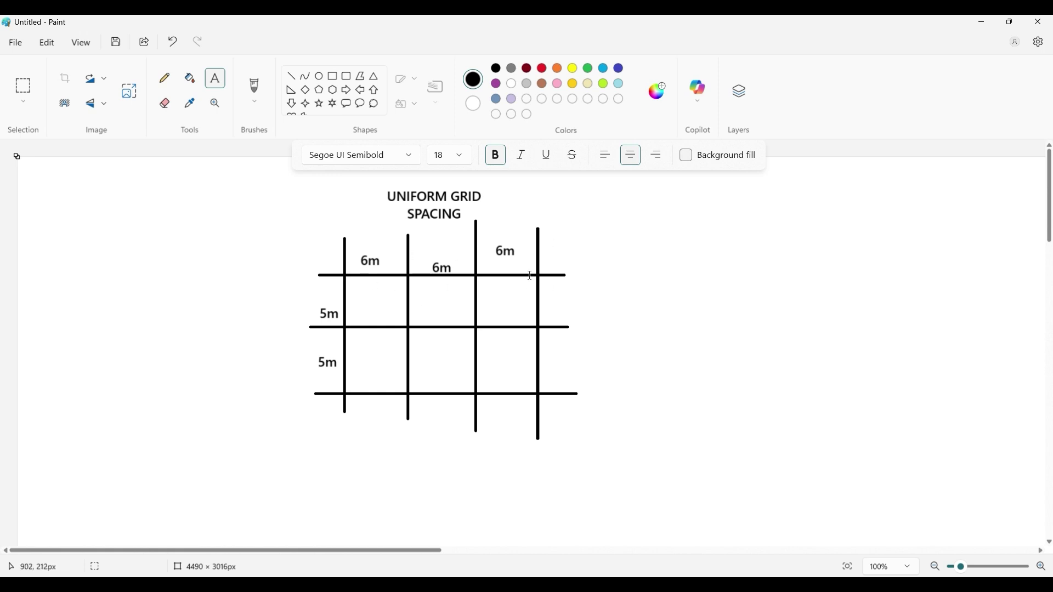
{"action": "left_click", "coordinate": [291, 76]}
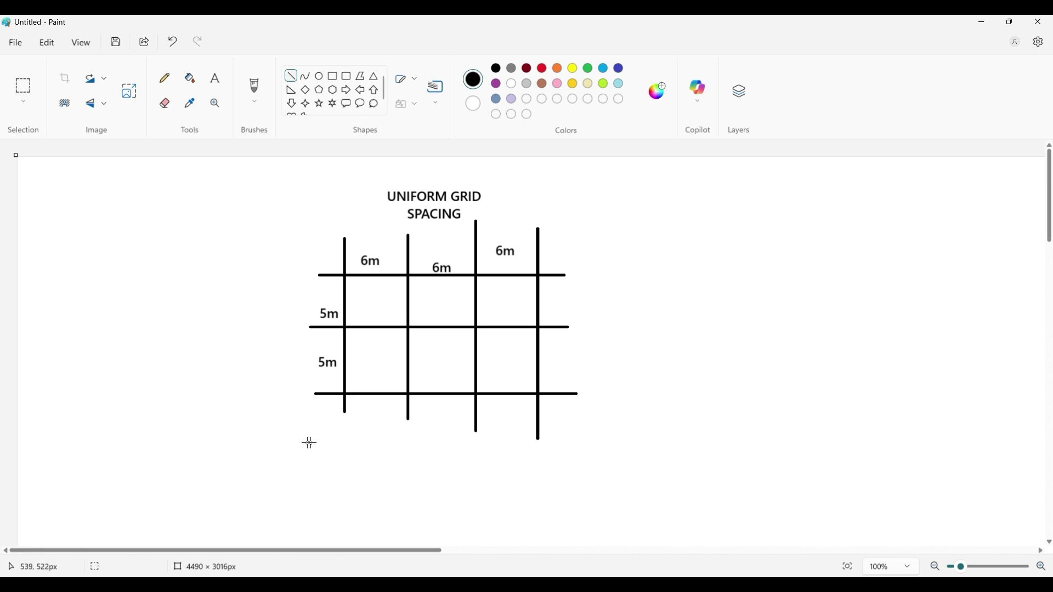
{"action": "left_click_drag", "start_coordinate": [301, 443], "coordinate": [565, 444]}
{"action": "key", "text": "ctrl+z"}
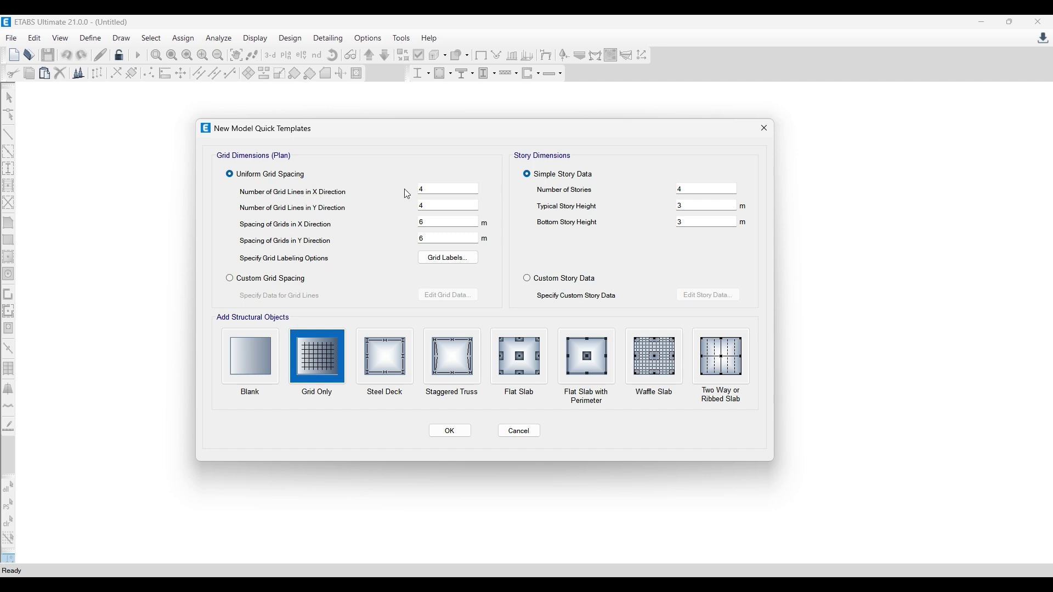
- In ETABS, set the spacing of grids in the Y direction to 4 m and create the grid-only model
{"action": "double_click", "coordinate": [433, 189]}
{"action": "key", "text": "Tab"}
{"action": "key", "text": "Tab"}
{"action": "key", "text": "Tab"}
{"action": "type", "text": "4"}
{"action": "left_click", "coordinate": [439, 223]}
{"action": "left_click", "coordinate": [436, 190]}
{"action": "left_click", "coordinate": [460, 432]}
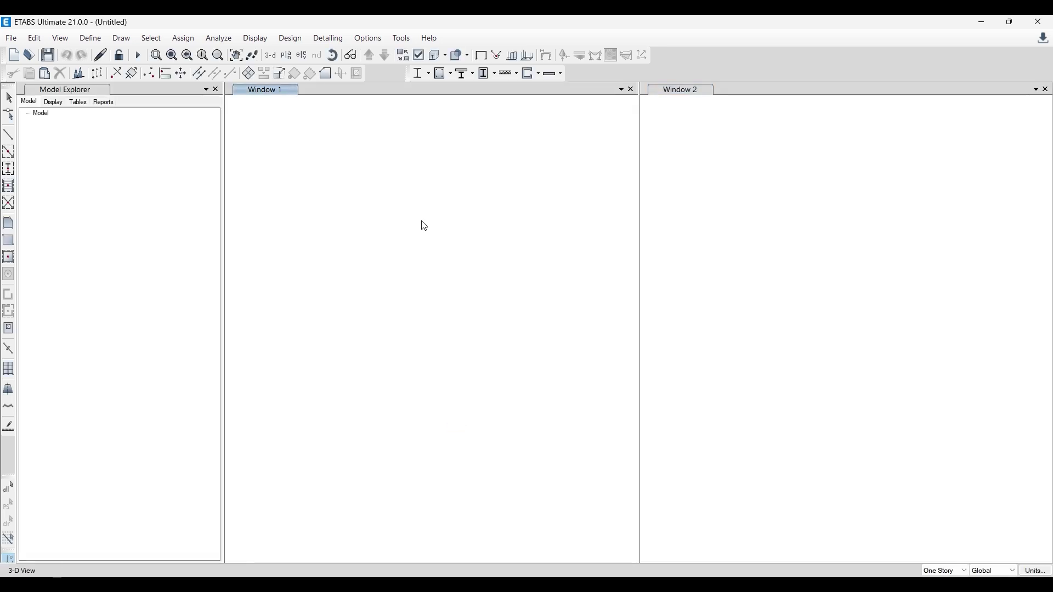
{"action": "left_click", "coordinate": [482, 241]}
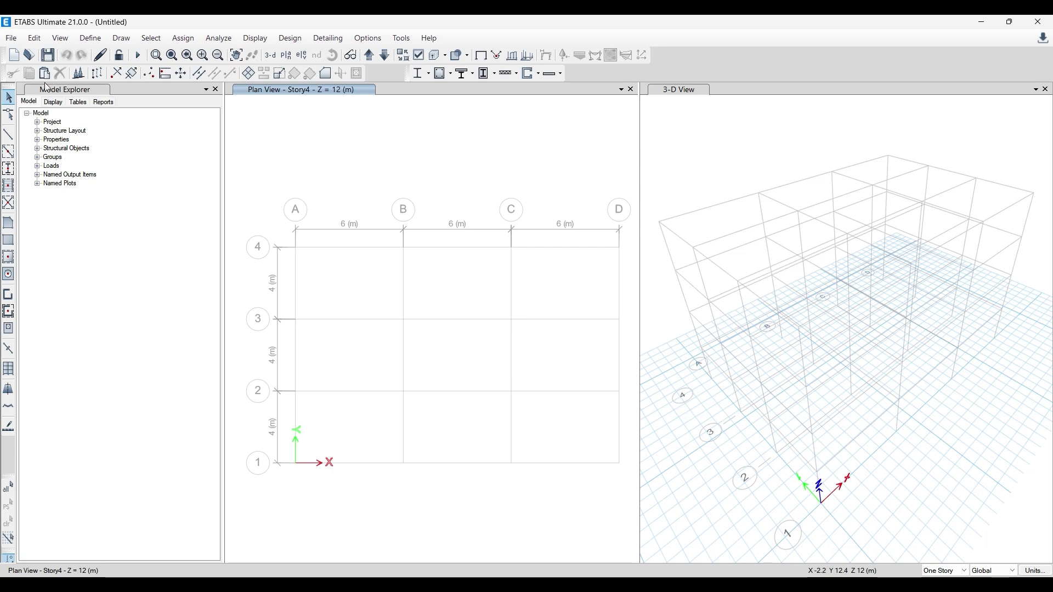
- Start another new model without saving the current one, and accept the built-in Metric SI and Indian initialization settings
{"action": "left_click", "coordinate": [12, 38]}
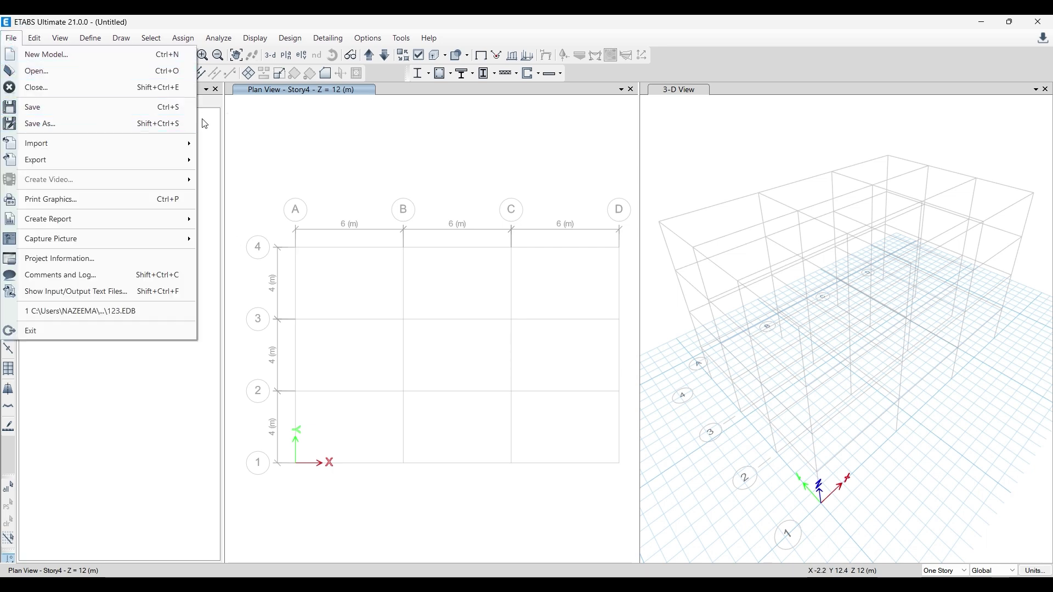
{"action": "left_click", "coordinate": [49, 55]}
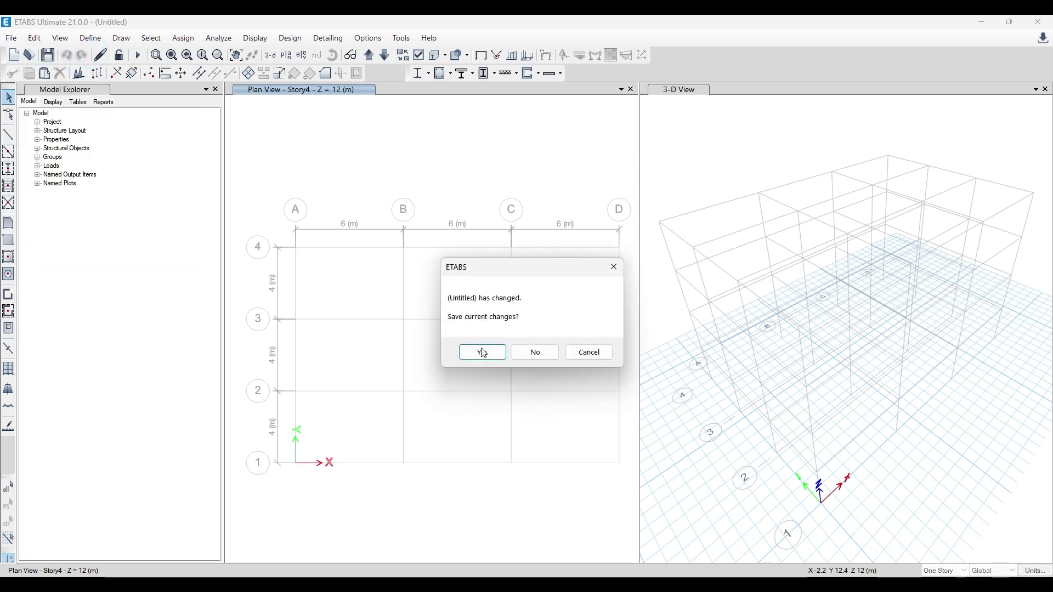
{"action": "left_click", "coordinate": [535, 352]}
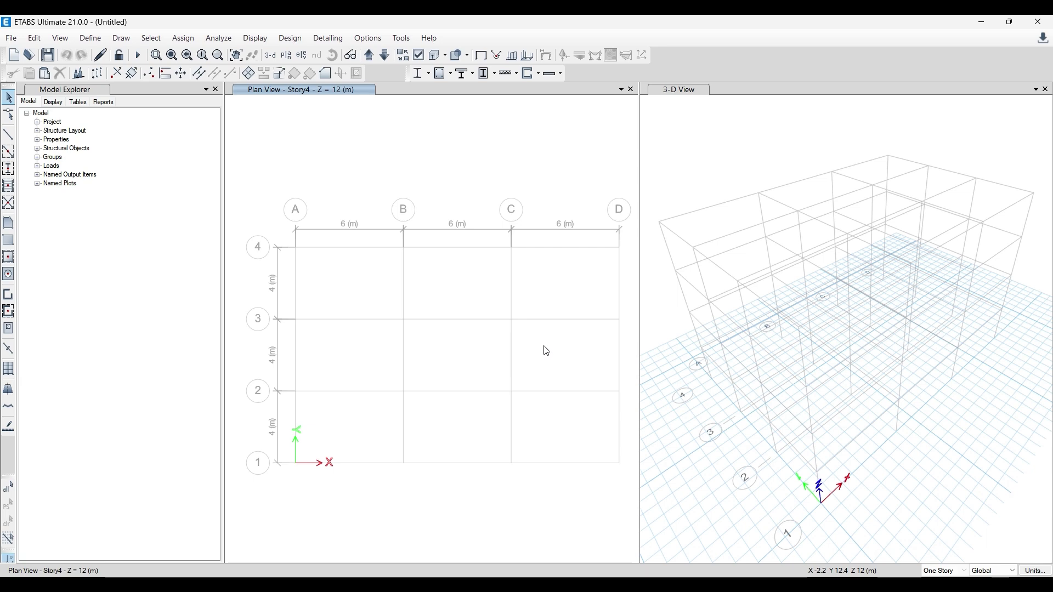
{"action": "left_click", "coordinate": [453, 258]}
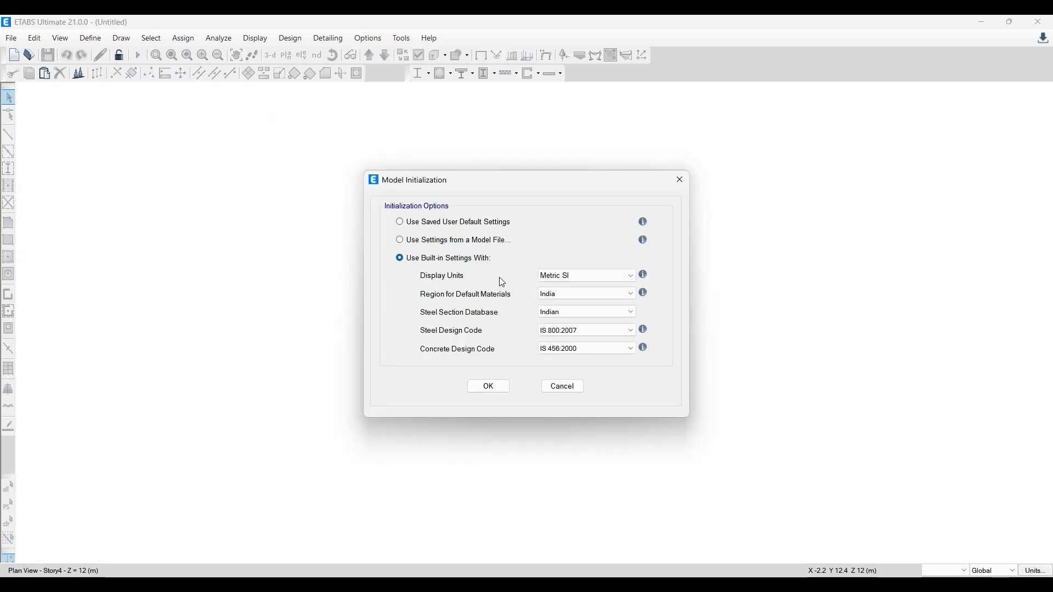
{"action": "left_click", "coordinate": [487, 387]}
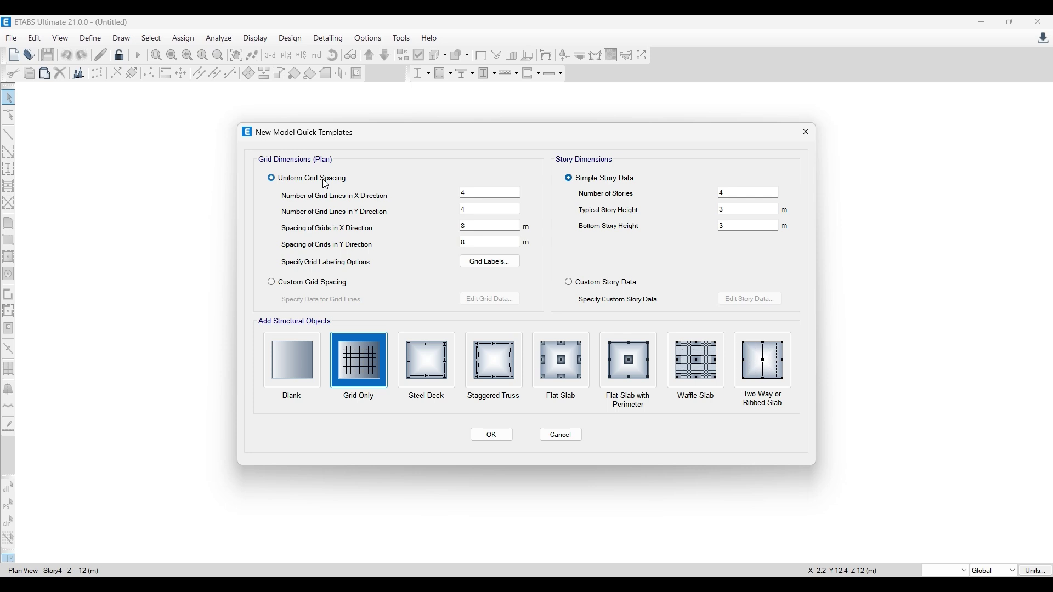
- Try the custom grid spacing option, check the grid sketch in Paint, and return to uniform grid spacing in ETABS
{"action": "left_click", "coordinate": [271, 282]}
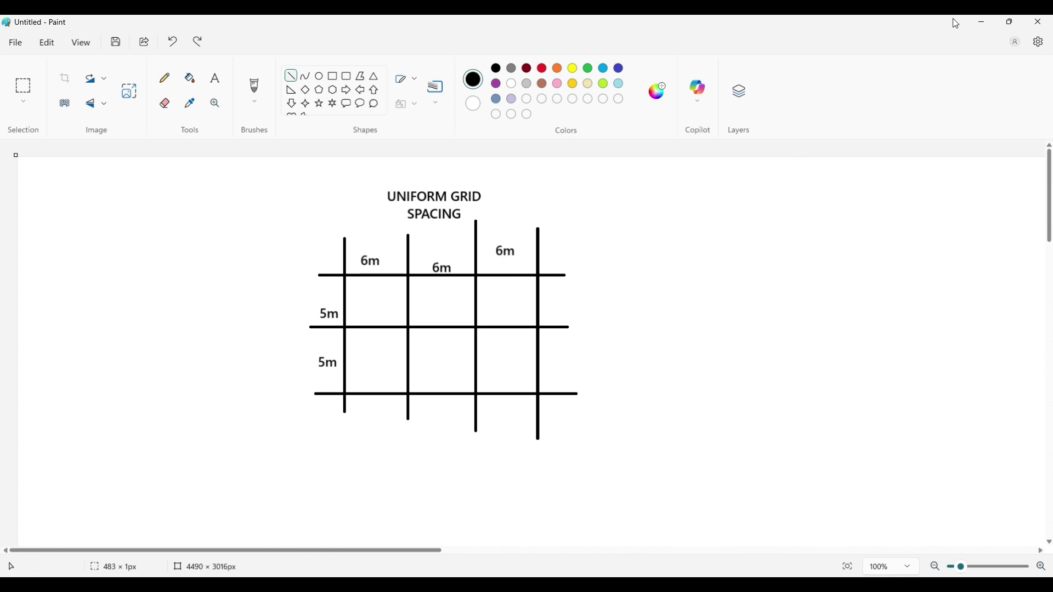
{"action": "left_click", "coordinate": [982, 23]}
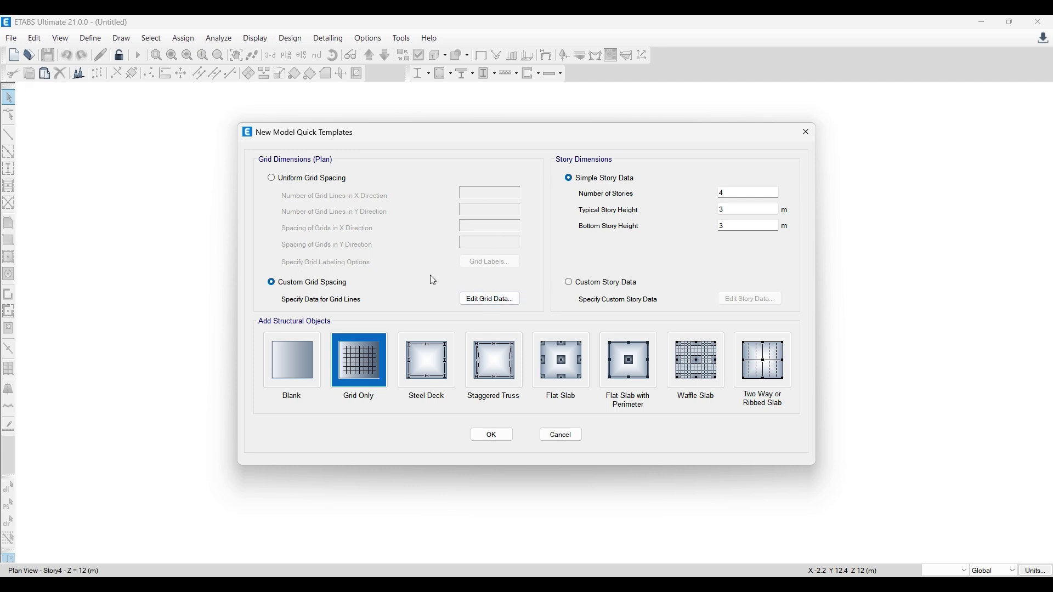
{"action": "left_click", "coordinate": [322, 181]}
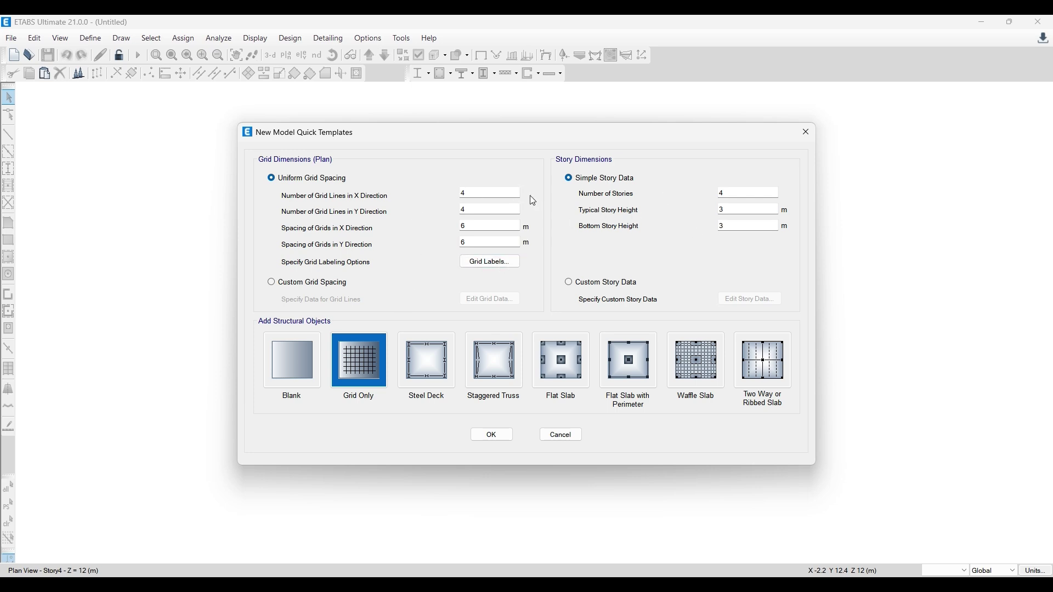
- Choose custom grid spacing for the plan grid and open its grid data for editing
{"action": "left_click", "coordinate": [317, 283]}
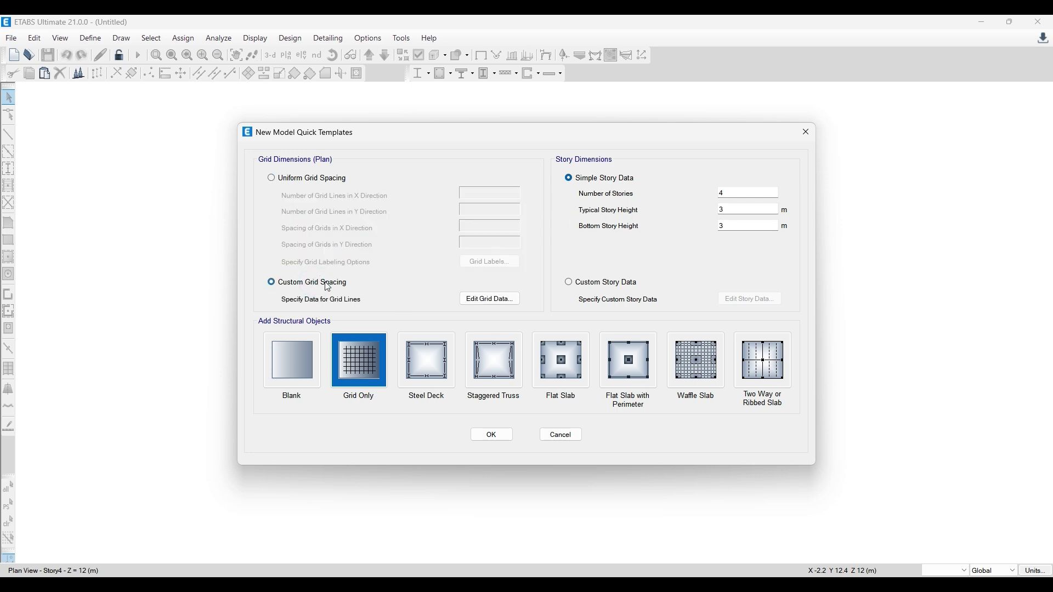
{"action": "left_click", "coordinate": [498, 304]}
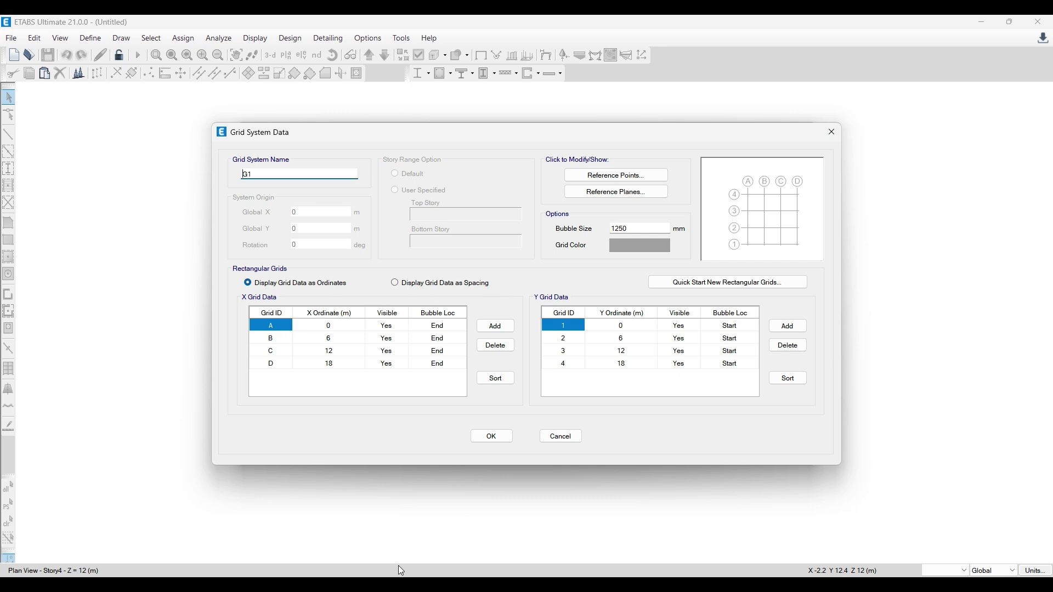
- Switch to Paint and pick the Line tool for the blank canvas area beside the uniform grid sketch
{"action": "key", "text": "alt+Tab"}
{"action": "left_click", "coordinate": [391, 553]}
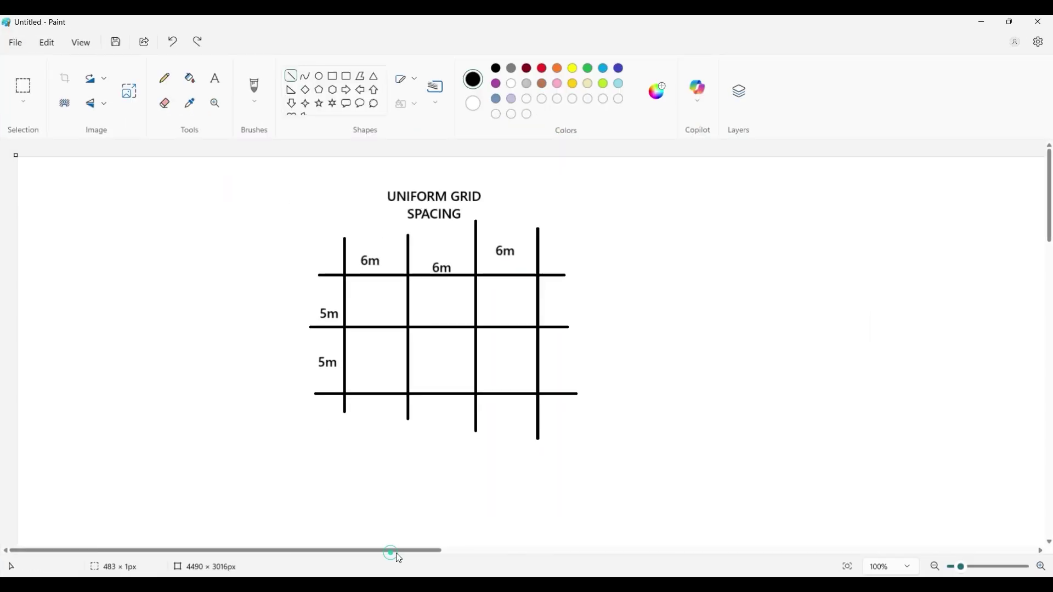
{"action": "left_click_drag", "start_coordinate": [398, 558], "coordinate": [604, 558]}
{"action": "left_click", "coordinate": [288, 67]}
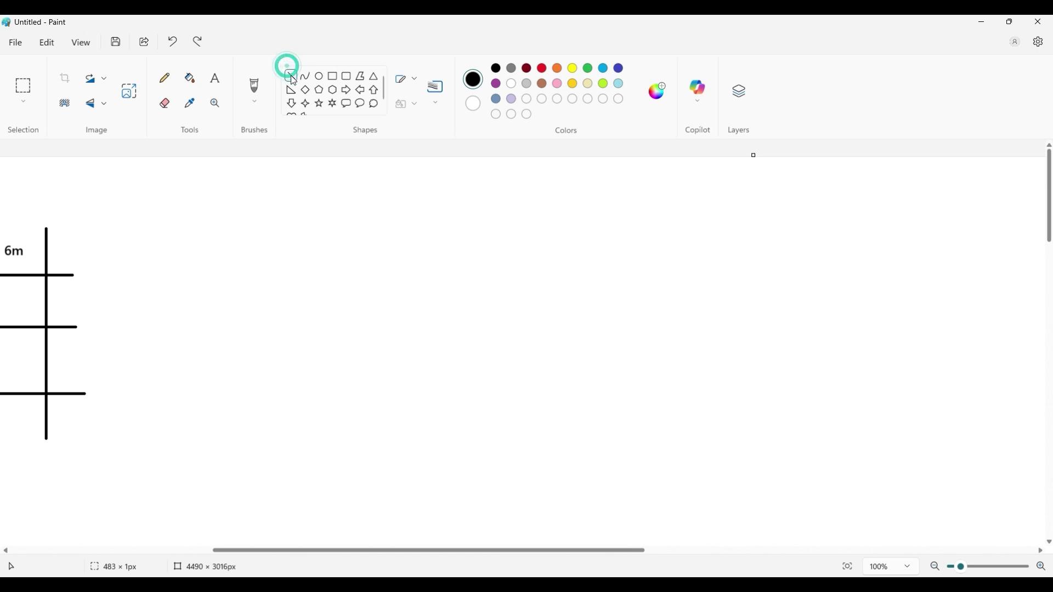
{"action": "mouse_move", "coordinate": [295, 235]}
{"action": "left_mouse_down", "text": "shift"}
{"action": "mouse_move", "coordinate": [313, 425]}
{"action": "mouse_move", "coordinate": [551, 402]}
{"action": "left_mouse_up", "text": "shift"}
{"action": "left_click", "coordinate": [351, 393]}
{"action": "left_click", "coordinate": [258, 415]}
{"action": "left_click", "coordinate": [583, 369]}
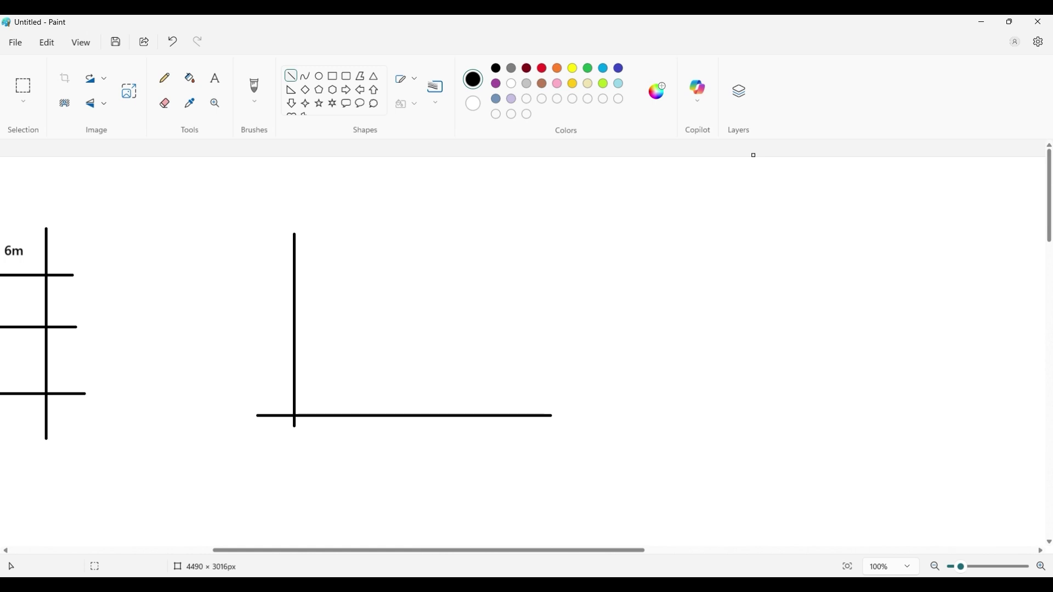
{"action": "key", "text": "ctrl+z"}
{"action": "key", "text": "ctrl+z"}
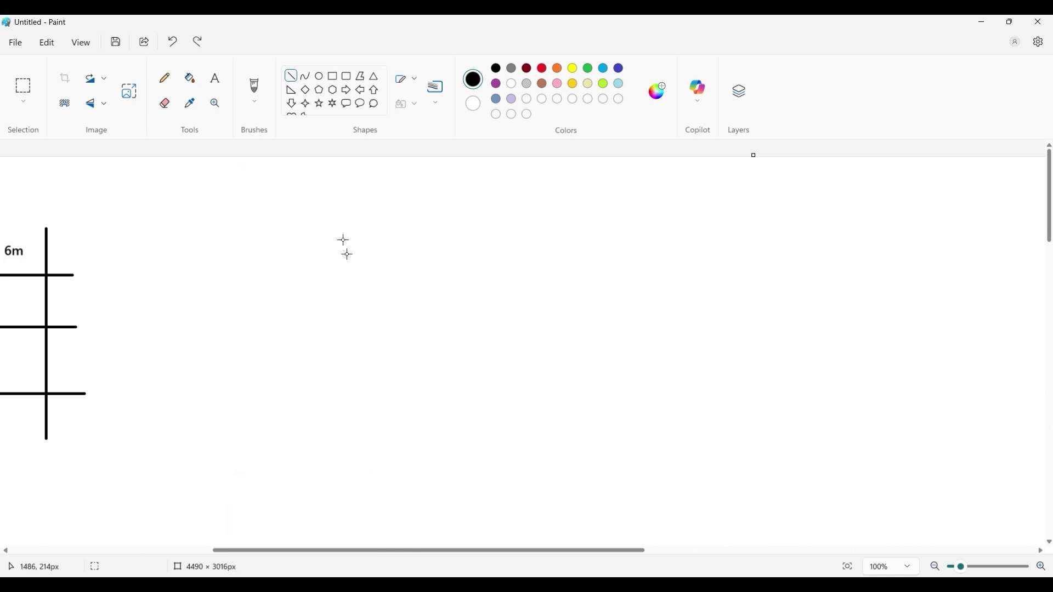
- Draw four vertical grid lines, each about 400 px long, crossed near their lower ends by one horizontal line
{"action": "mouse_move", "coordinate": [337, 228]}
{"action": "left_mouse_down"}
{"action": "mouse_move", "coordinate": [329, 444]}
{"action": "mouse_move", "coordinate": [383, 419]}
{"action": "mouse_move", "coordinate": [574, 419]}
{"action": "left_mouse_up"}
{"action": "left_click_drag", "start_coordinate": [392, 226], "coordinate": [388, 448], "text": "shift"}
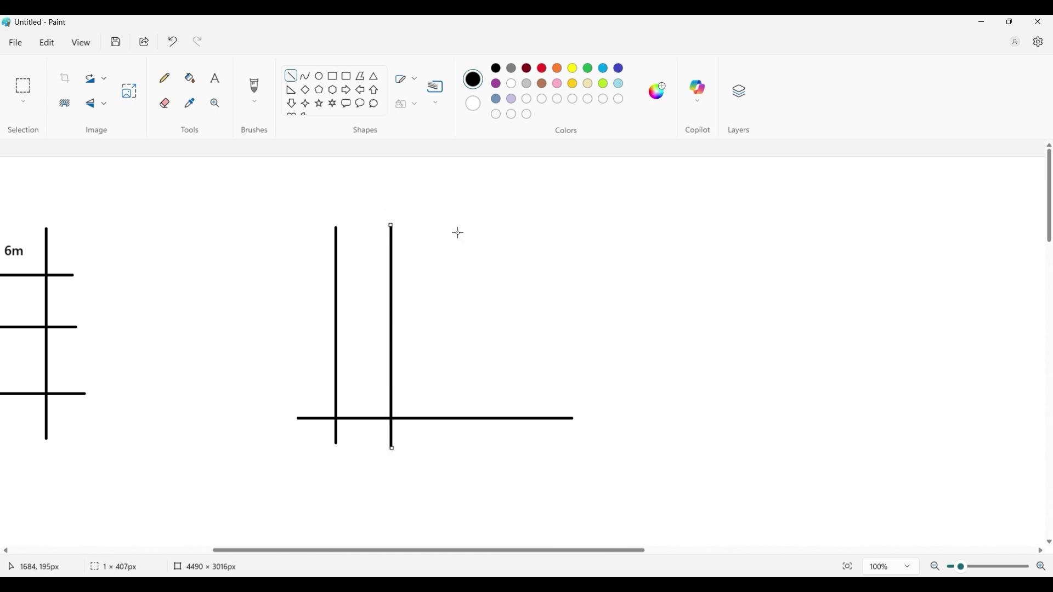
{"action": "left_click_drag", "start_coordinate": [454, 225], "coordinate": [470, 456], "text": "shift"}
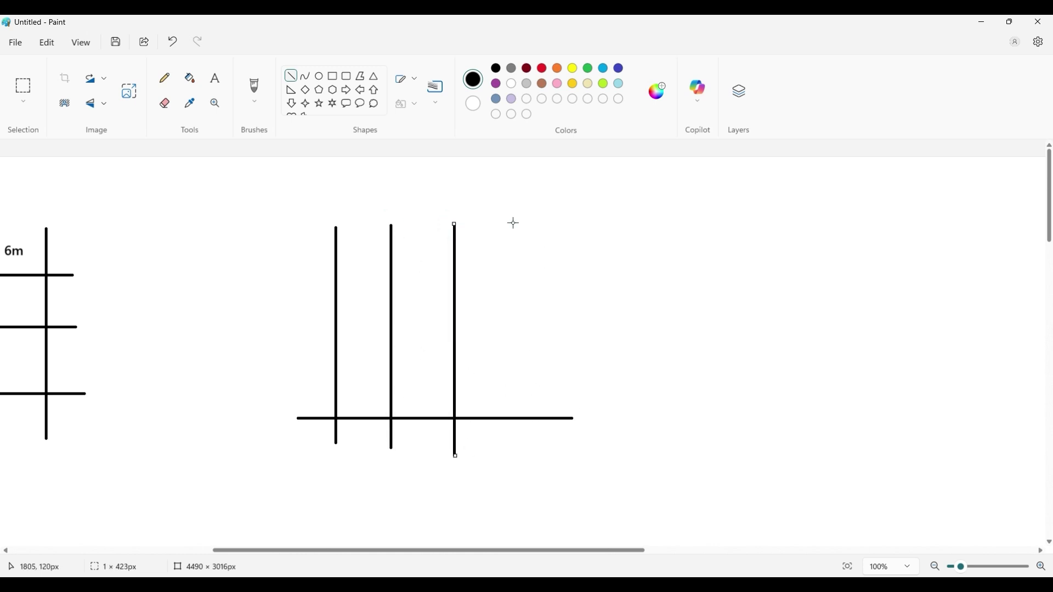
{"action": "left_click_drag", "start_coordinate": [514, 223], "coordinate": [513, 456], "text": "shift"}
- Add the text label "(0,0)" below the horizontal line, just left of the first vertical line
{"action": "left_click", "coordinate": [214, 78]}
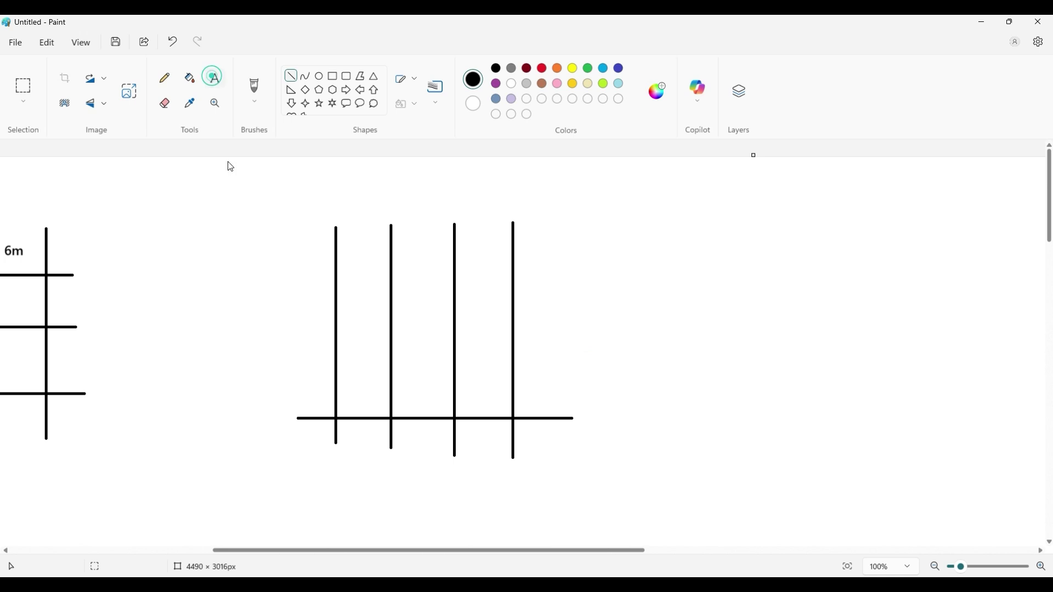
{"action": "left_click", "coordinate": [300, 434]}
{"action": "type", "text": "("}
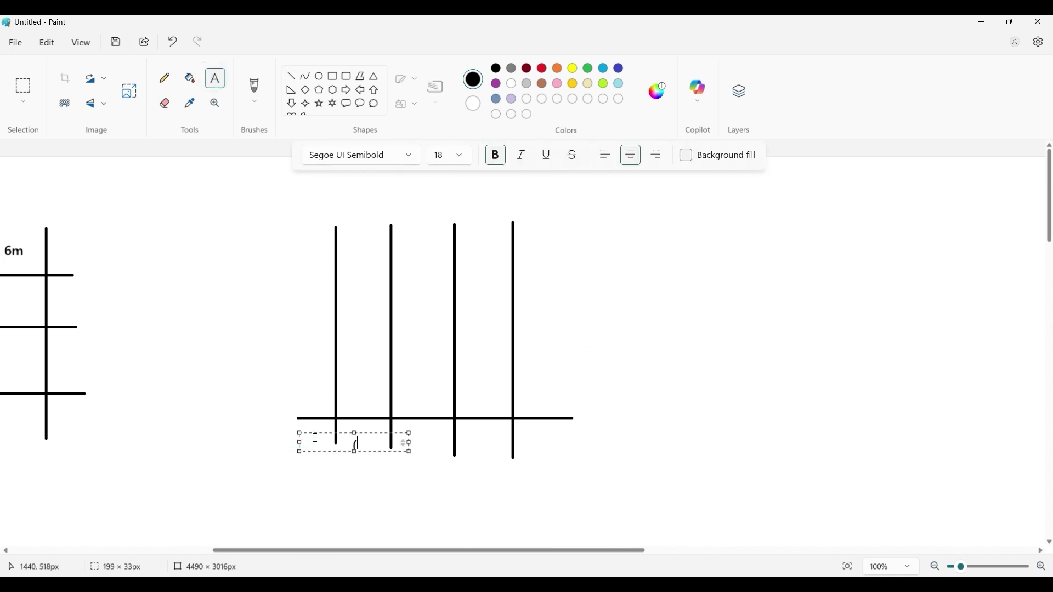
{"action": "type", "text": "0,0)"}
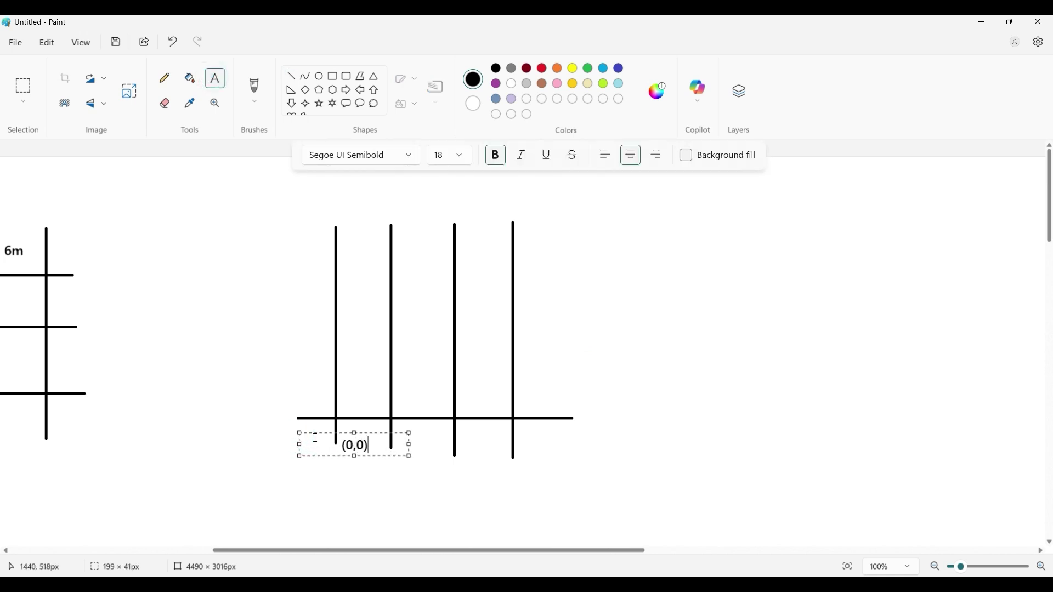
{"action": "left_click_drag", "start_coordinate": [409, 444], "coordinate": [339, 441]}
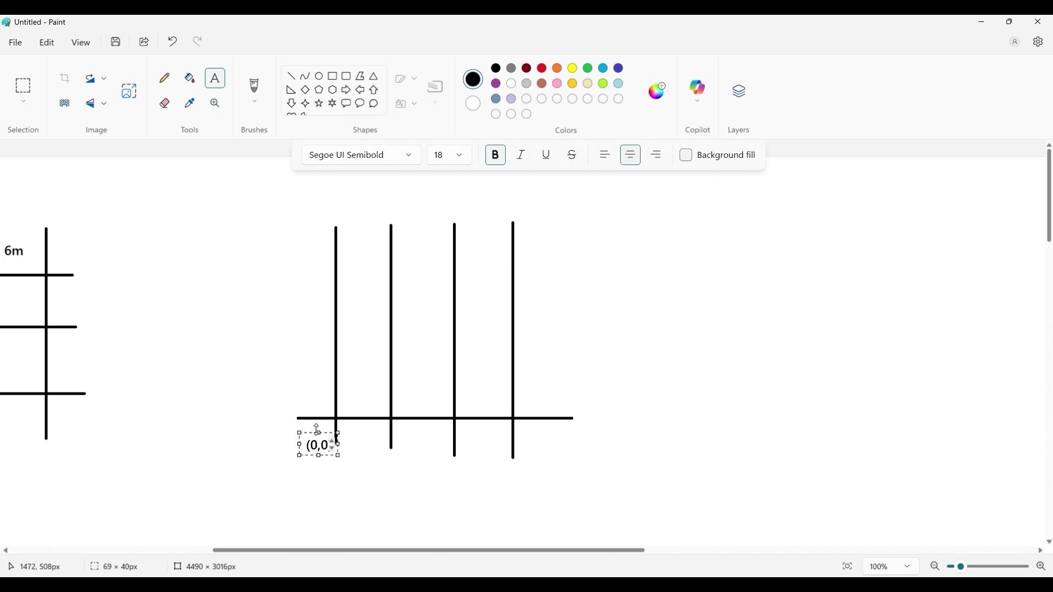
{"action": "left_click", "coordinate": [359, 463]}
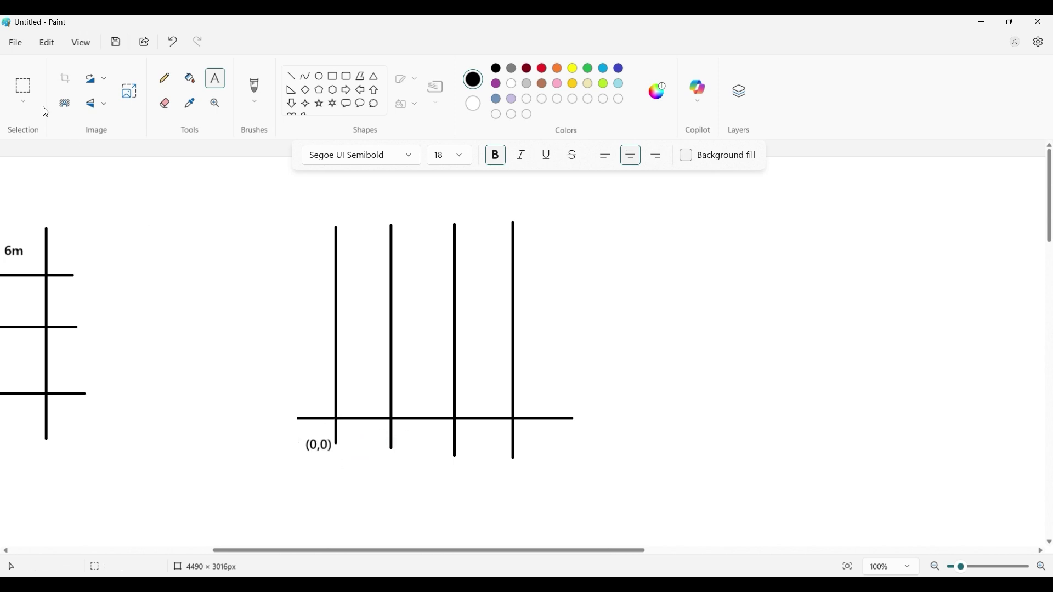
- Select the (0,0) label and move it up to sit directly beneath the horizontal line
{"action": "left_click", "coordinate": [23, 87]}
{"action": "left_click_drag", "start_coordinate": [299, 435], "coordinate": [332, 455]}
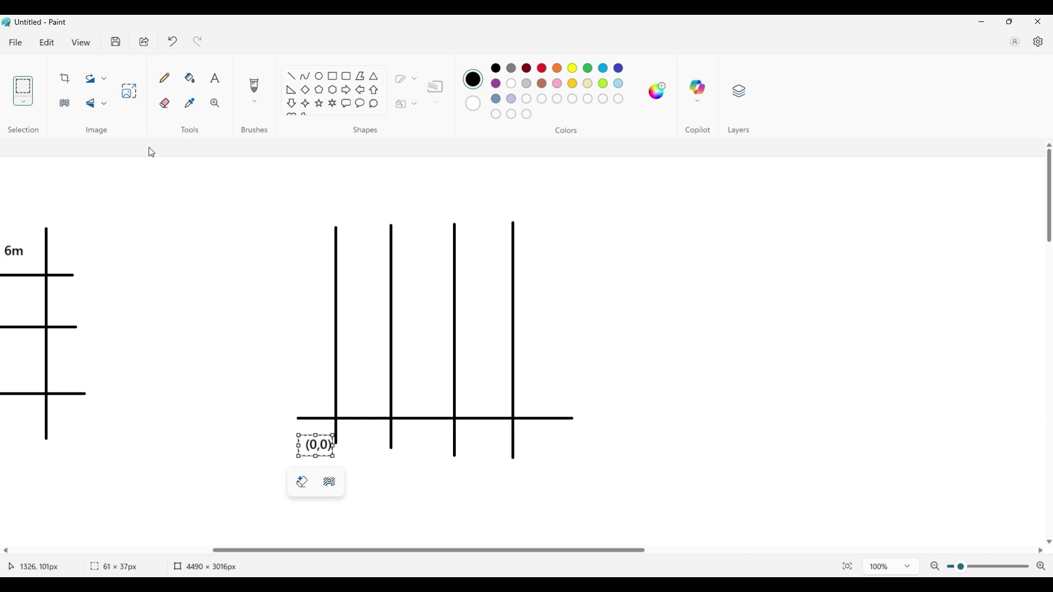
{"action": "left_click", "coordinate": [321, 444]}
{"action": "left_click_drag", "start_coordinate": [321, 443], "coordinate": [321, 428]}
{"action": "left_click", "coordinate": [361, 445]}
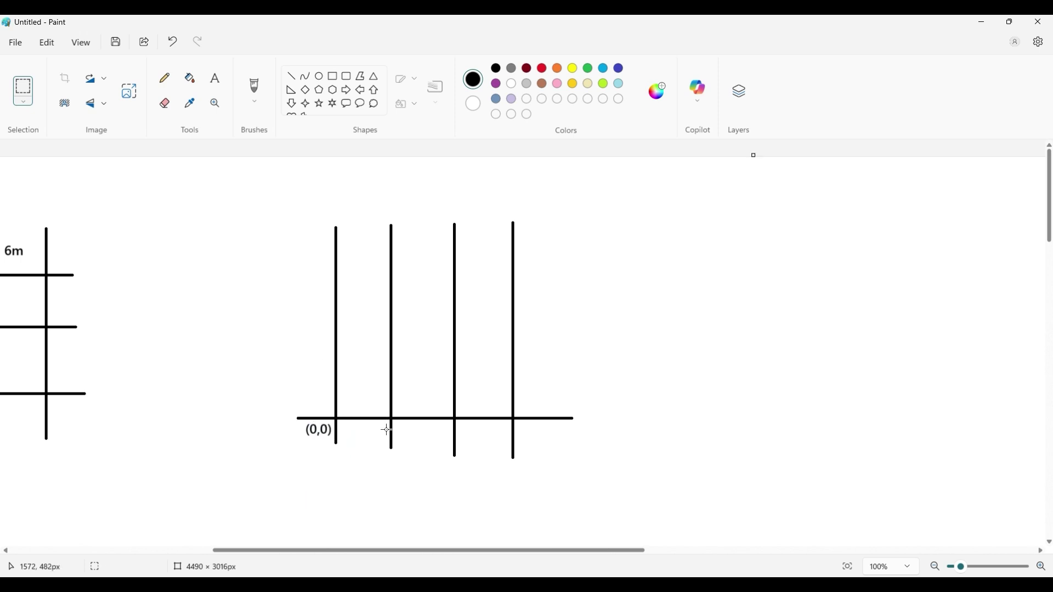
- Add the left-aligned text label "(4,0)" below the horizontal line, just right of the second vertical line
{"action": "left_click", "coordinate": [195, 78]}
{"action": "left_click", "coordinate": [215, 77]}
{"action": "left_click_drag", "start_coordinate": [400, 425], "coordinate": [425, 441]}
{"action": "type", "text": "(4,)"}
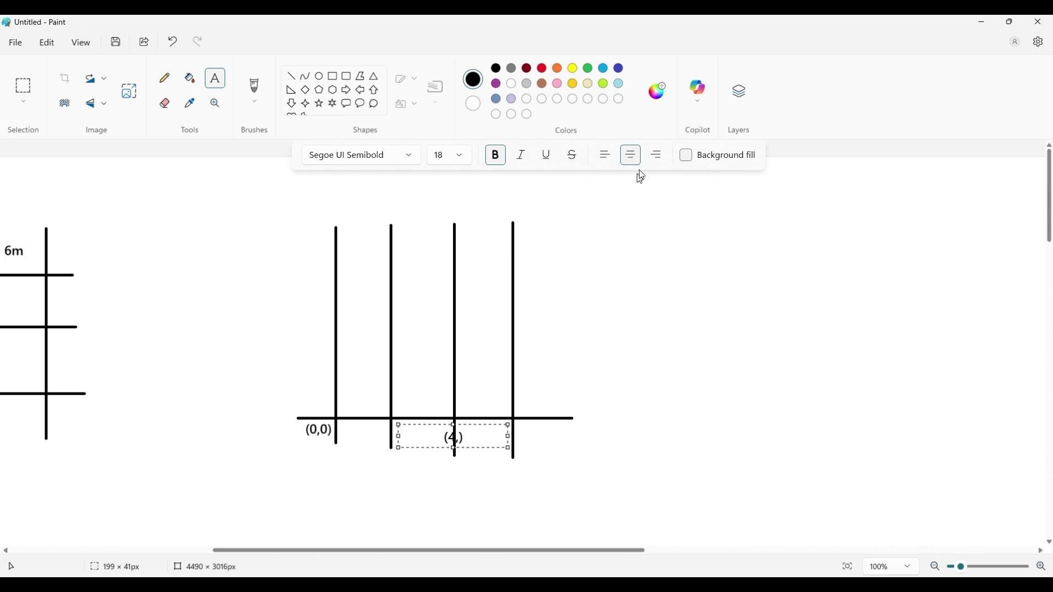
{"action": "left_click", "coordinate": [604, 155]}
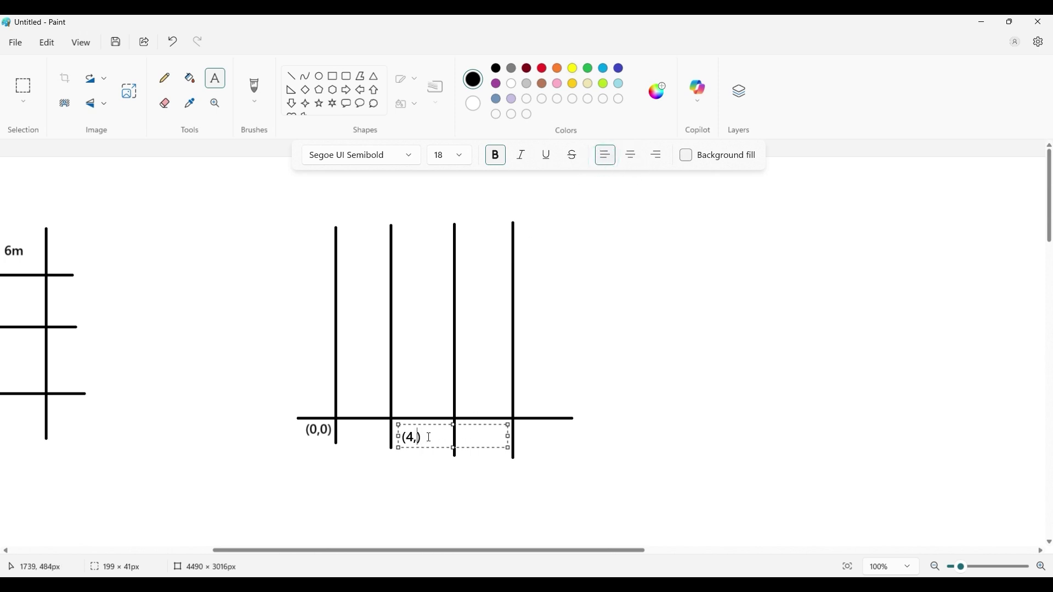
{"action": "type", "text": "0"}
{"action": "left_click_drag", "start_coordinate": [509, 437], "coordinate": [426, 436]}
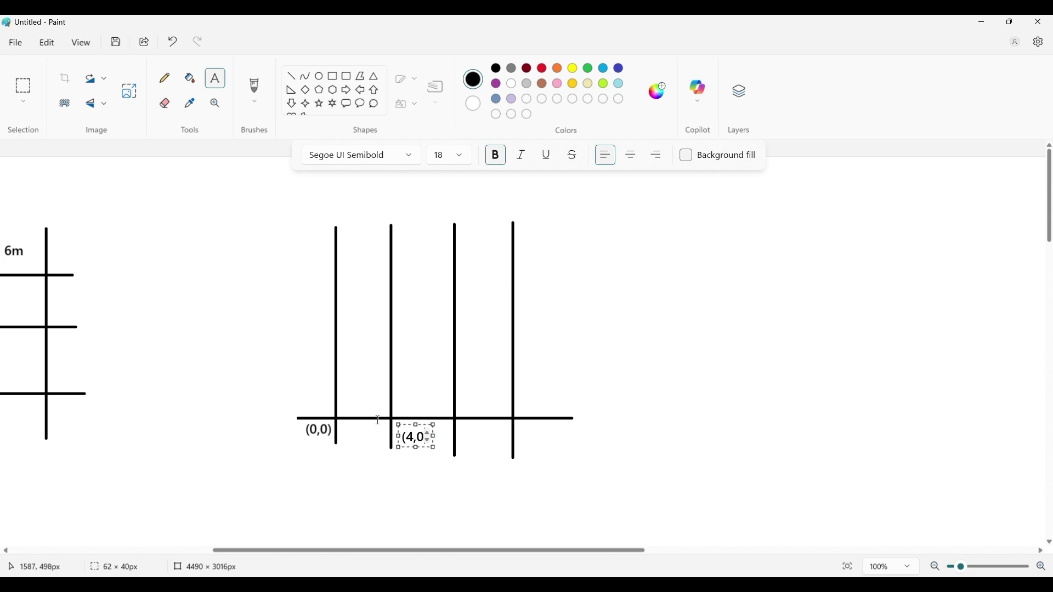
{"action": "left_click", "coordinate": [372, 436]}
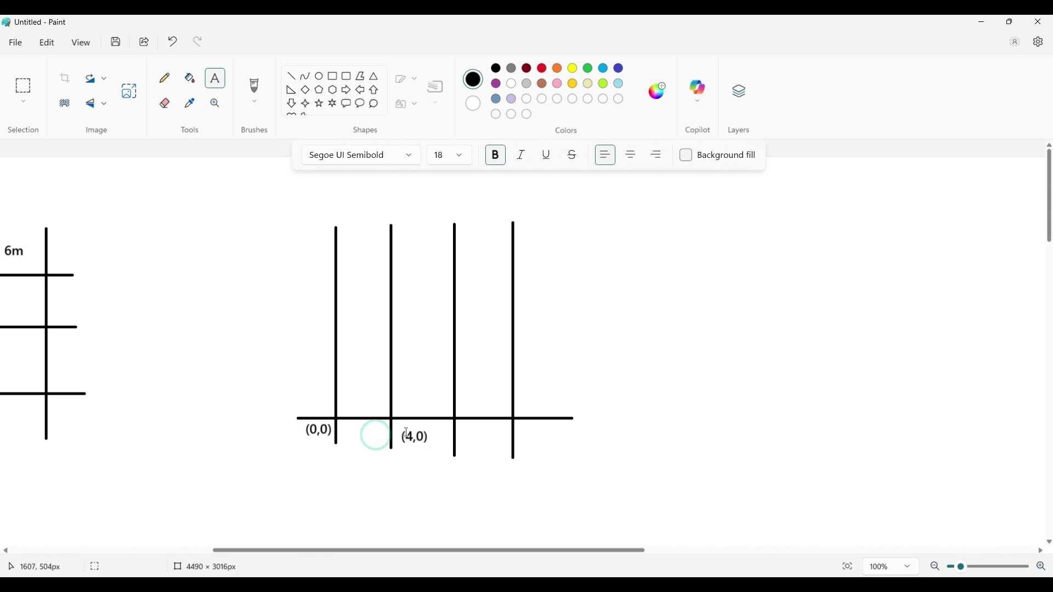
- Move the (4,0) label to the left side of the second vertical line, directly beneath the horizontal line
{"action": "left_click", "coordinate": [463, 429]}
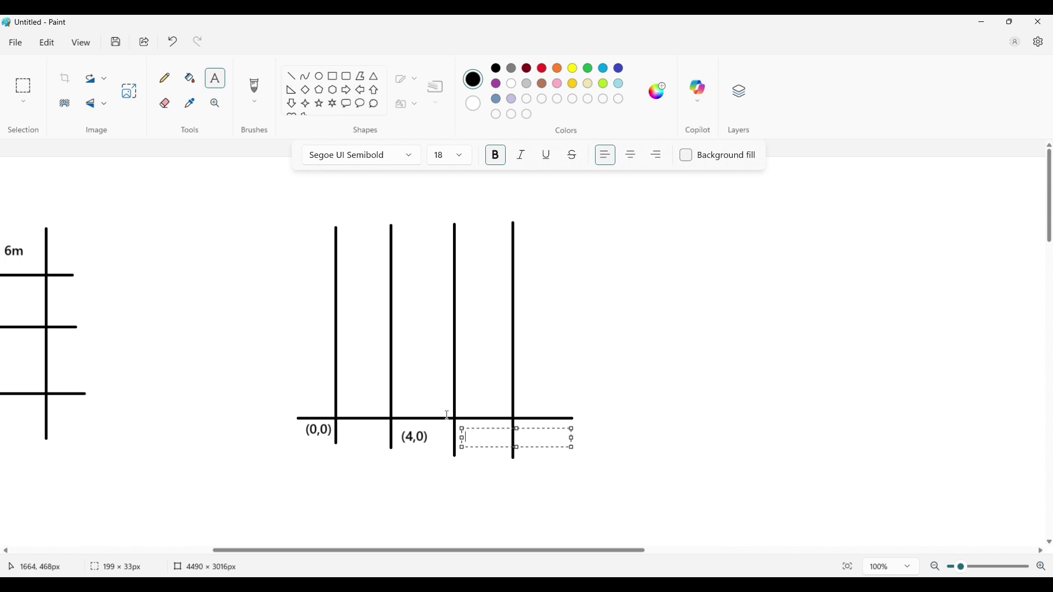
{"action": "left_click", "coordinate": [417, 449]}
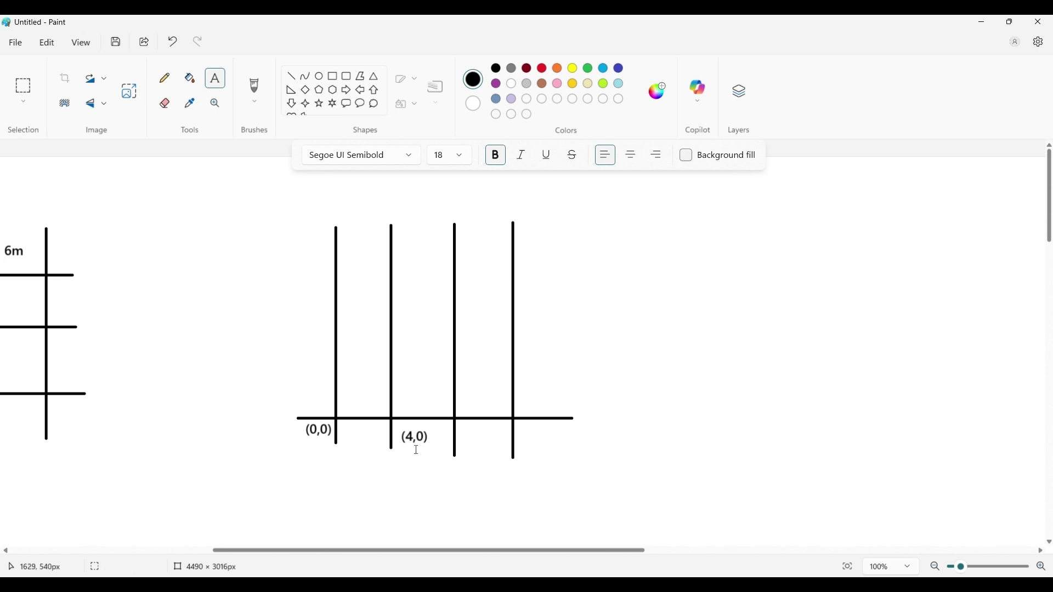
{"action": "left_click", "coordinate": [23, 87]}
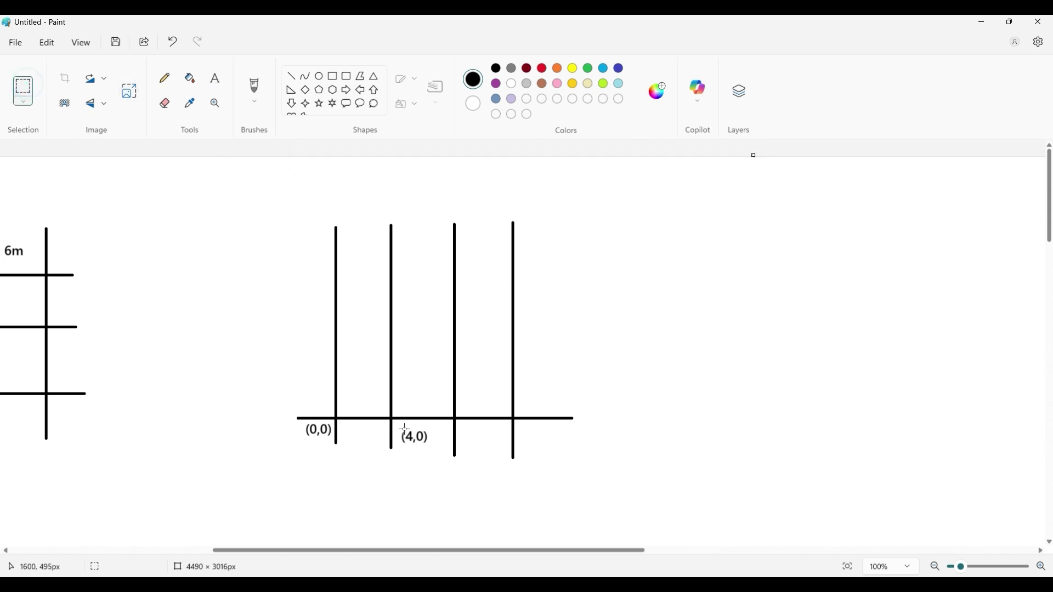
{"action": "mouse_move", "coordinate": [393, 425]}
{"action": "left_mouse_down"}
{"action": "mouse_move", "coordinate": [437, 451]}
{"action": "mouse_move", "coordinate": [412, 409]}
{"action": "mouse_move", "coordinate": [376, 403]}
{"action": "mouse_move", "coordinate": [380, 436]}
{"action": "left_mouse_up"}
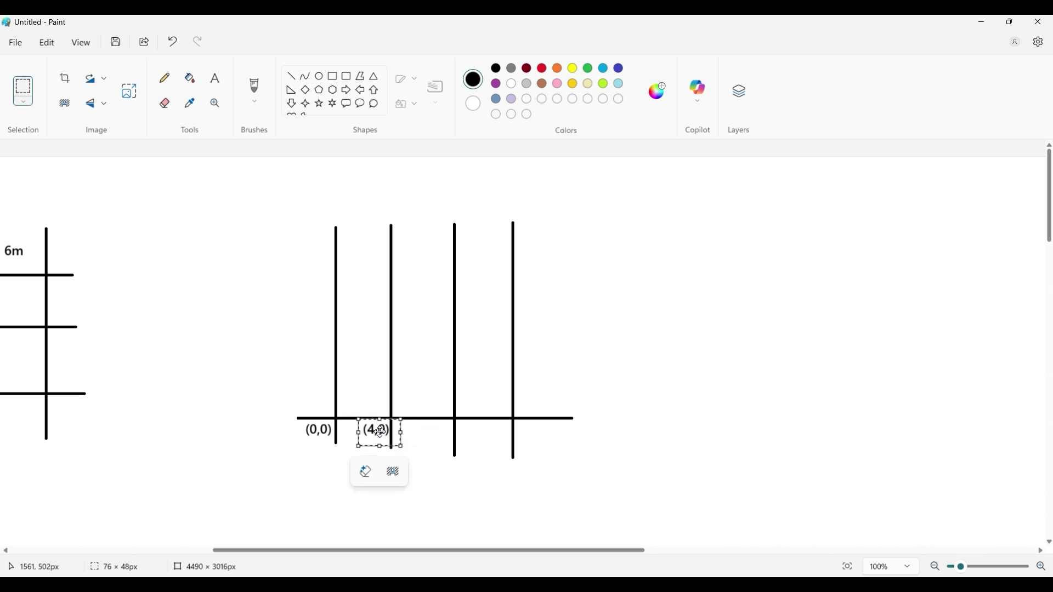
{"action": "left_click", "coordinate": [432, 435]}
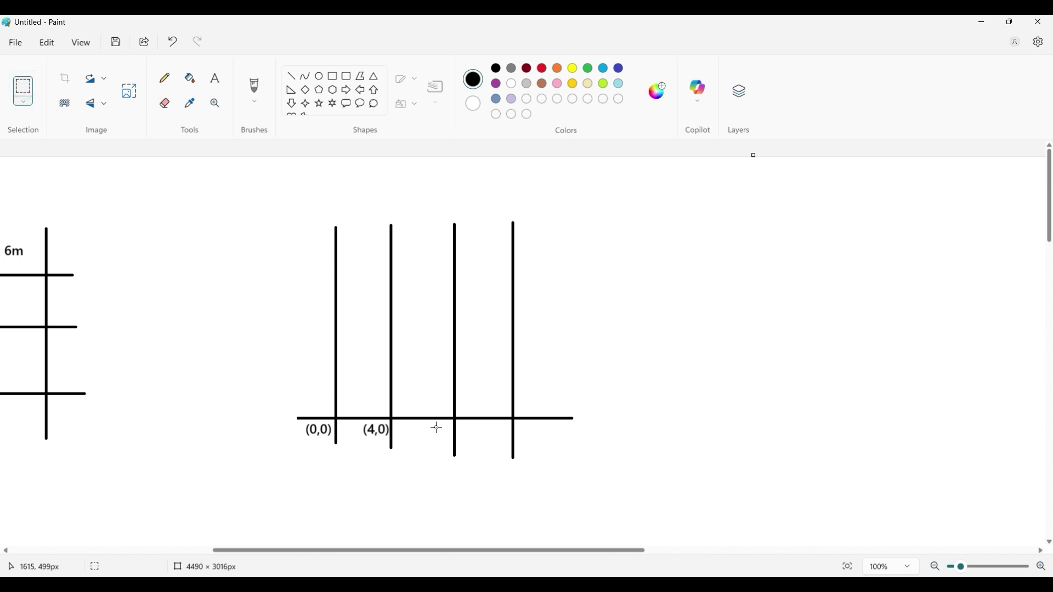
- Label the spacing between the first and second vertical lines "4m", just above the horizontal line
{"action": "left_click", "coordinate": [215, 78]}
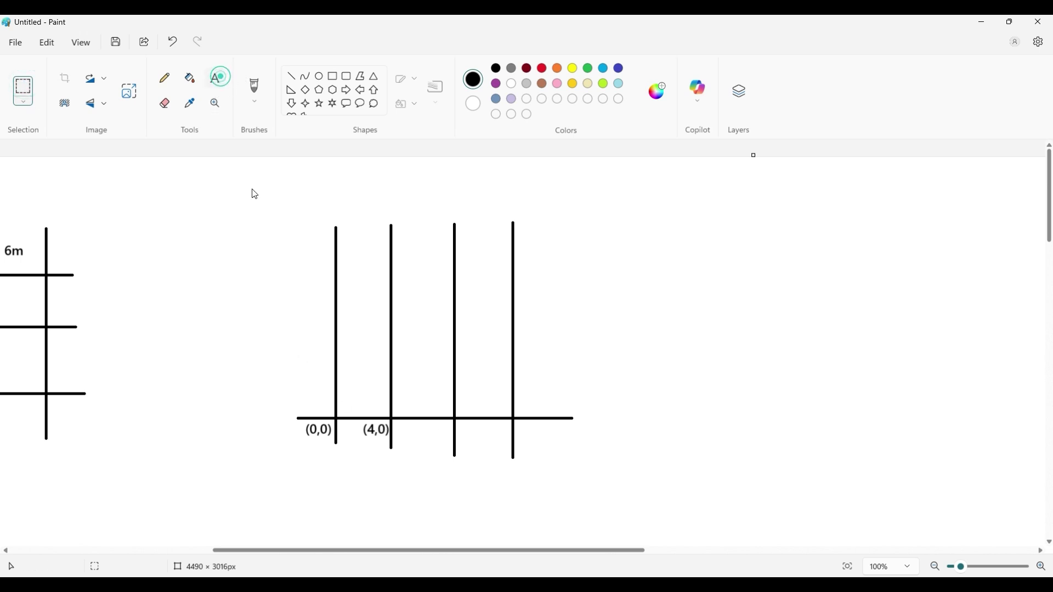
{"action": "left_click", "coordinate": [351, 402]}
{"action": "type", "text": "4m"}
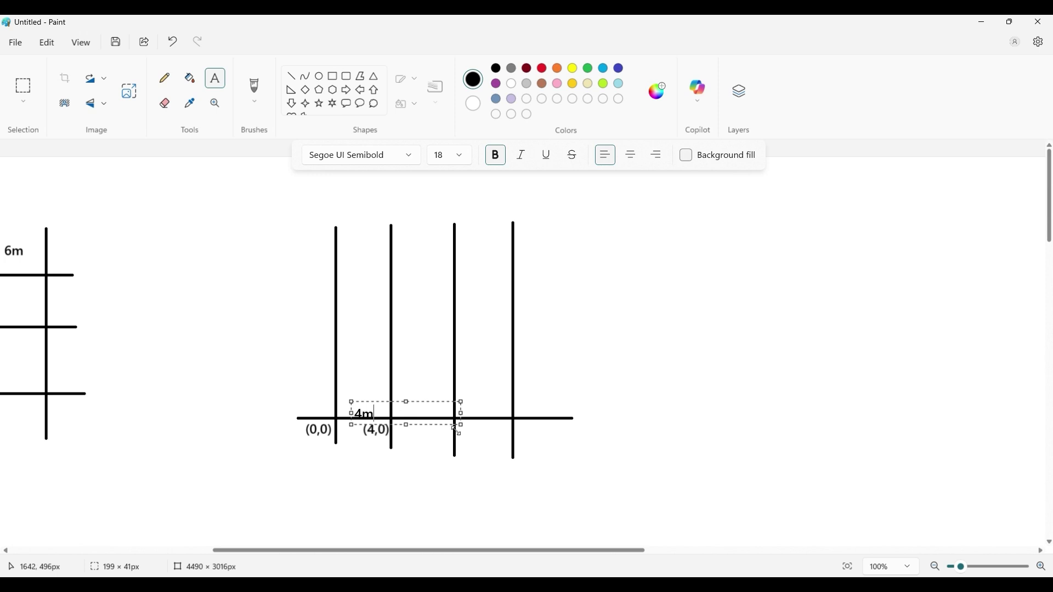
{"action": "left_click_drag", "start_coordinate": [461, 425], "coordinate": [408, 424]}
{"action": "left_click_drag", "start_coordinate": [352, 403], "coordinate": [348, 398]}
{"action": "left_click_drag", "start_coordinate": [407, 411], "coordinate": [376, 409]}
{"action": "left_click", "coordinate": [421, 392]}
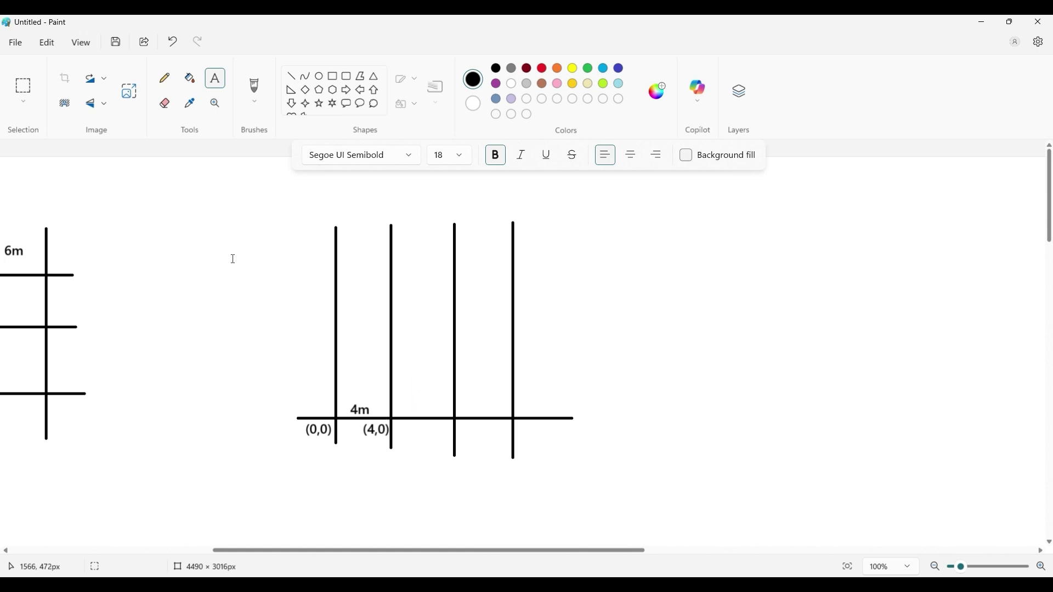
- Label the spacing between the second and third vertical lines "5m", just above the horizontal line
{"action": "left_click", "coordinate": [215, 78]}
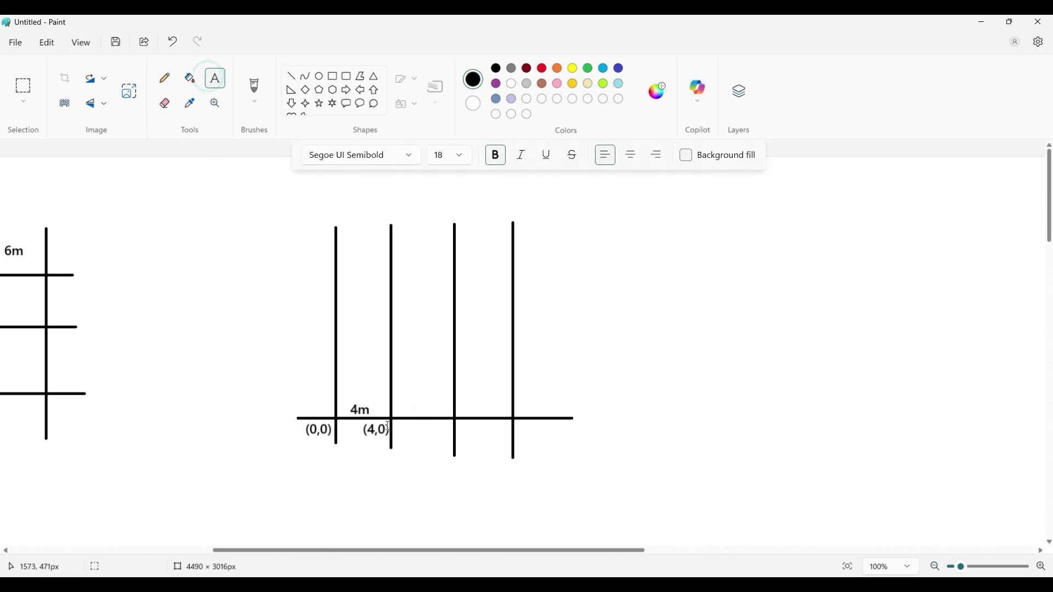
{"action": "left_click", "coordinate": [412, 400]}
{"action": "type", "text": "5m"}
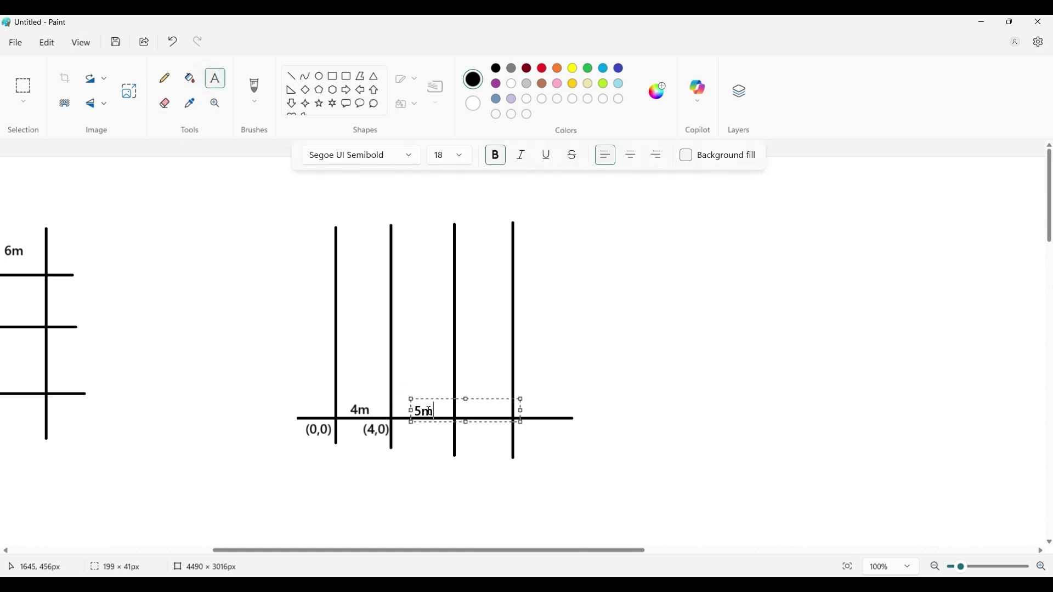
{"action": "left_click", "coordinate": [410, 370]}
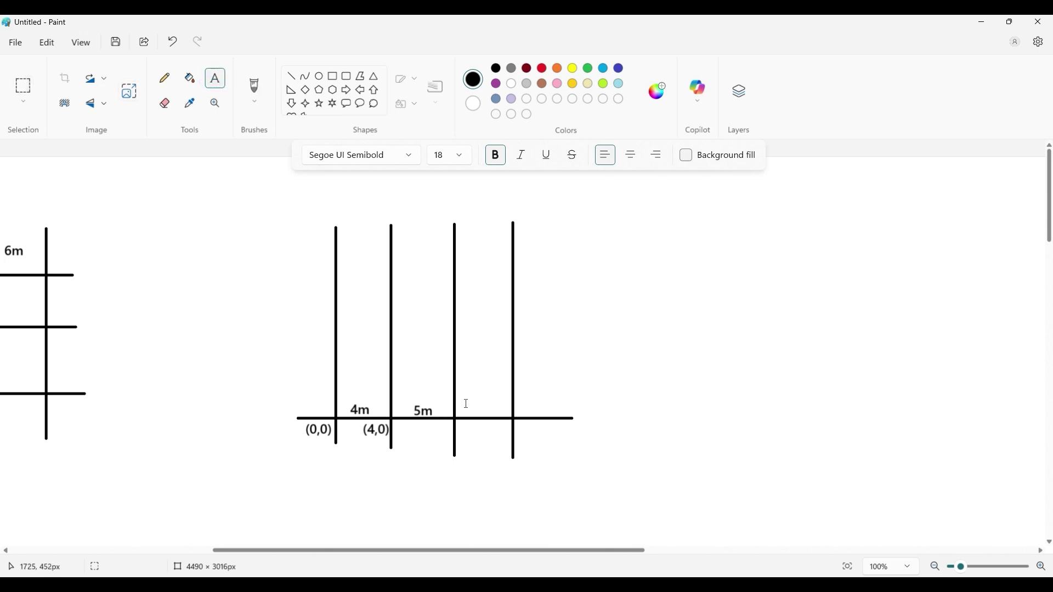
- Add the coordinate label "(9,0)" beneath the horizontal line, left of the third vertical line
{"action": "left_click_drag", "start_coordinate": [465, 403], "coordinate": [574, 422]}
{"action": "type", "text": "("}
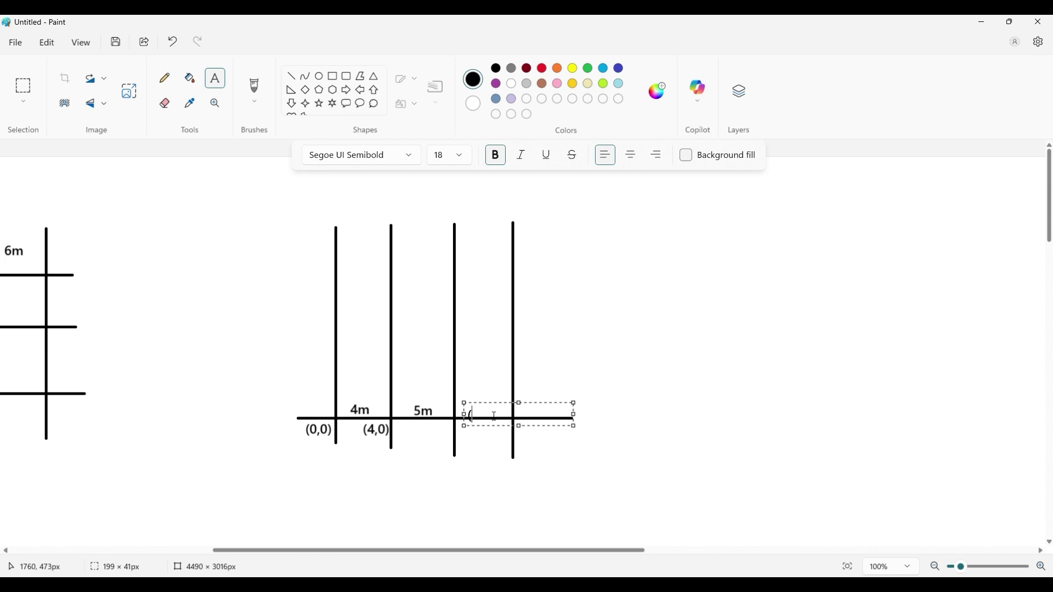
{"action": "type", "text": "9,0)"}
{"action": "left_click_drag", "start_coordinate": [498, 405], "coordinate": [455, 419]}
{"action": "left_click", "coordinate": [483, 383]}
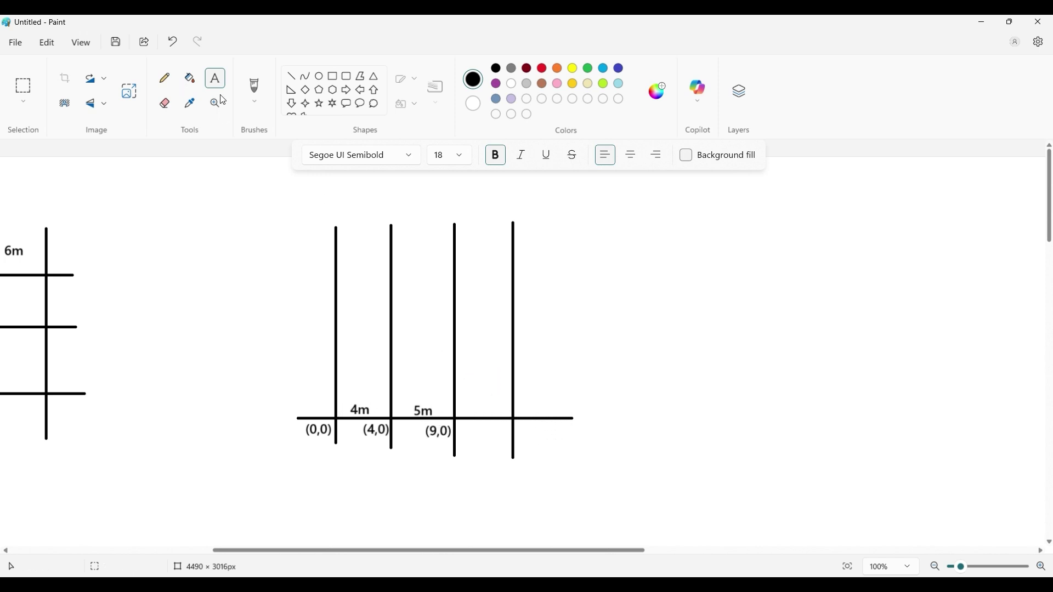
- Label the spacing between the third and fourth vertical lines "3m", just above the horizontal line
{"action": "left_click", "coordinate": [466, 403]}
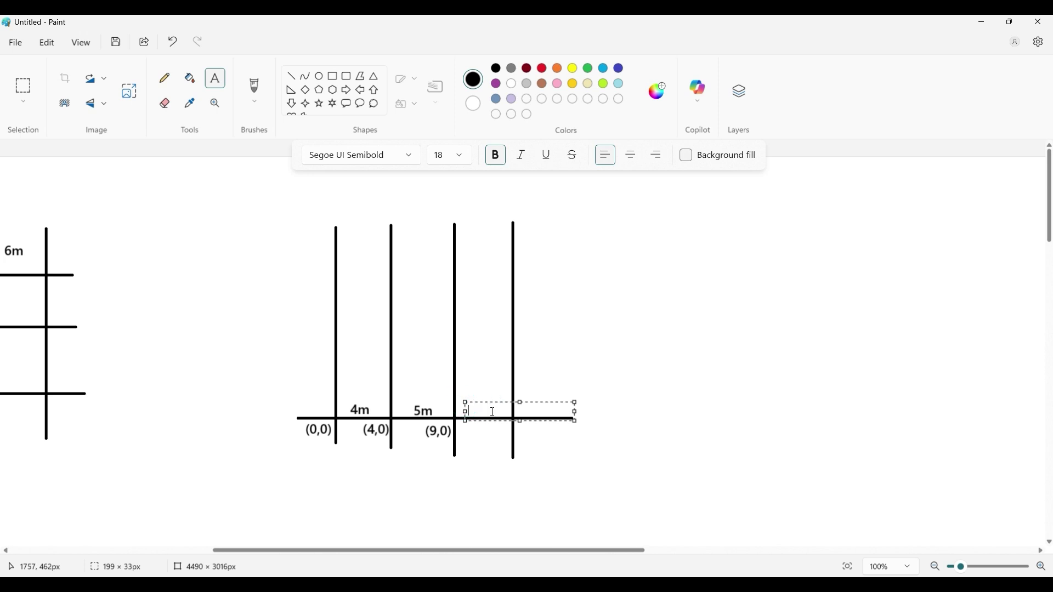
{"action": "type", "text": "3m"}
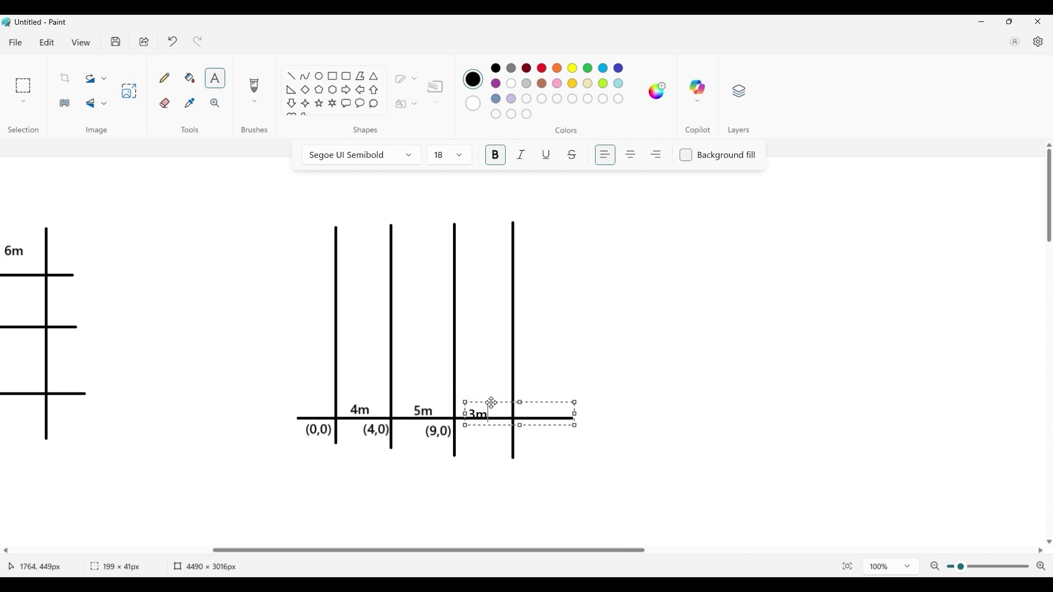
{"action": "left_click_drag", "start_coordinate": [490, 402], "coordinate": [490, 396]}
{"action": "left_click", "coordinate": [480, 356]}
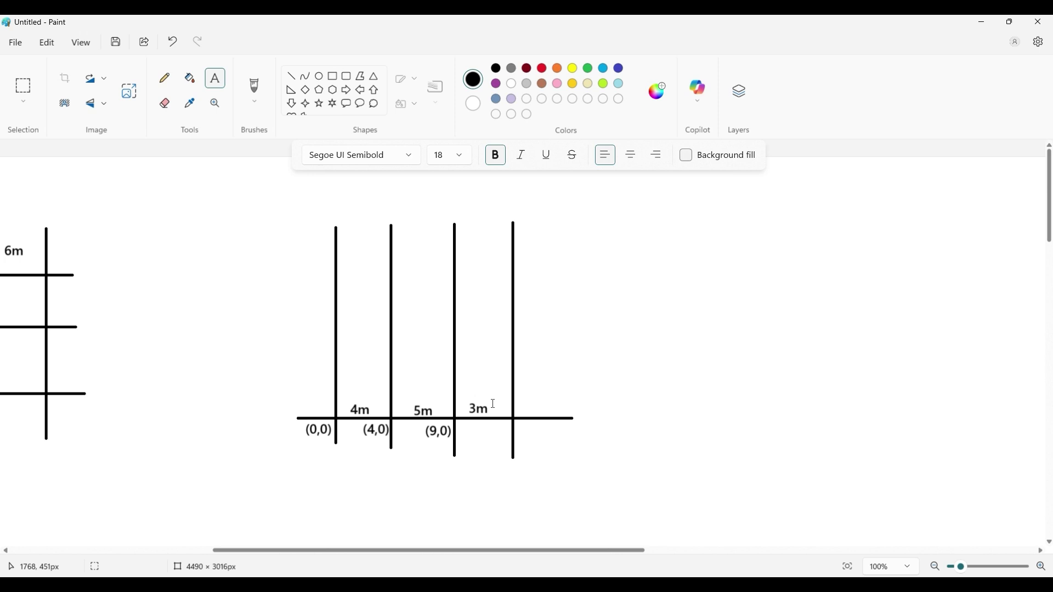
- Add the coordinate label "(12,0)" beneath the horizontal line, left of the fourth vertical line
{"action": "left_click", "coordinate": [214, 79]}
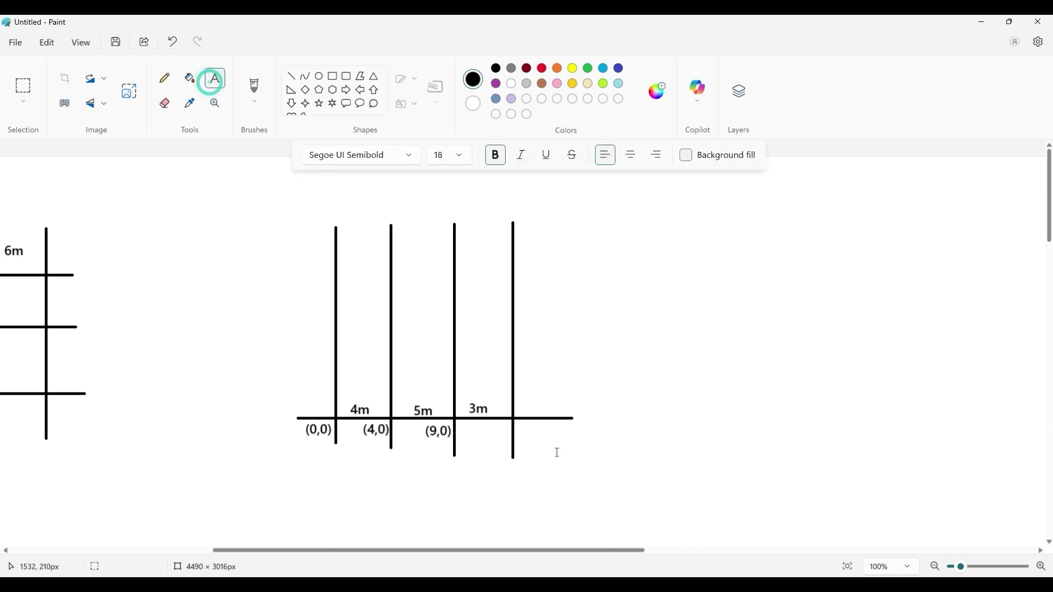
{"action": "left_click", "coordinate": [491, 427]}
{"action": "type", "text": "(12)"}
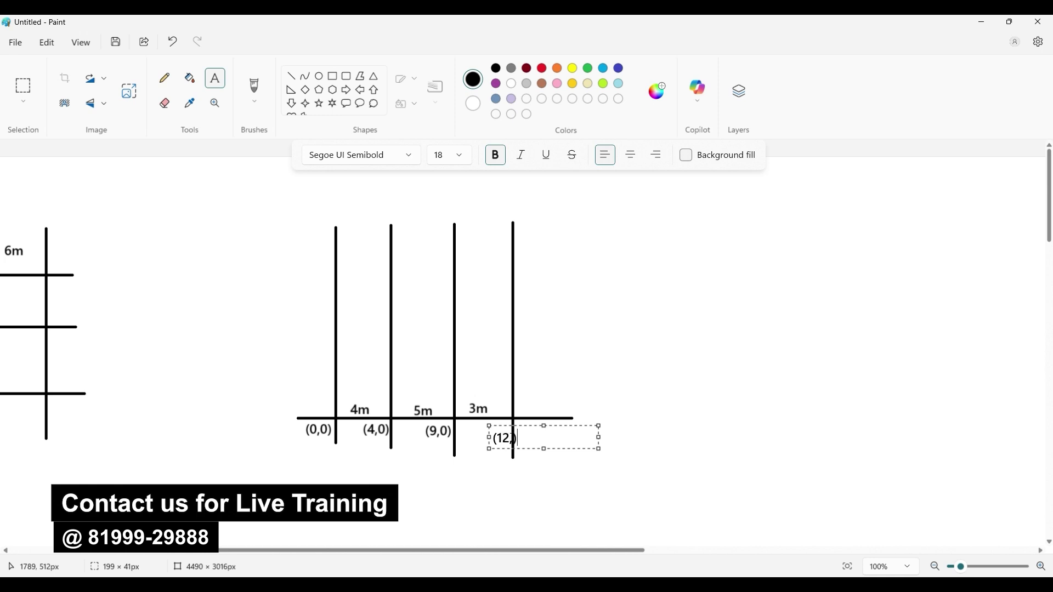
{"action": "type", "text": "0"}
{"action": "mouse_move", "coordinate": [566, 427]}
{"action": "left_mouse_down"}
{"action": "mouse_move", "coordinate": [555, 425]}
{"action": "mouse_move", "coordinate": [588, 423]}
{"action": "mouse_move", "coordinate": [554, 417]}
{"action": "left_mouse_up"}
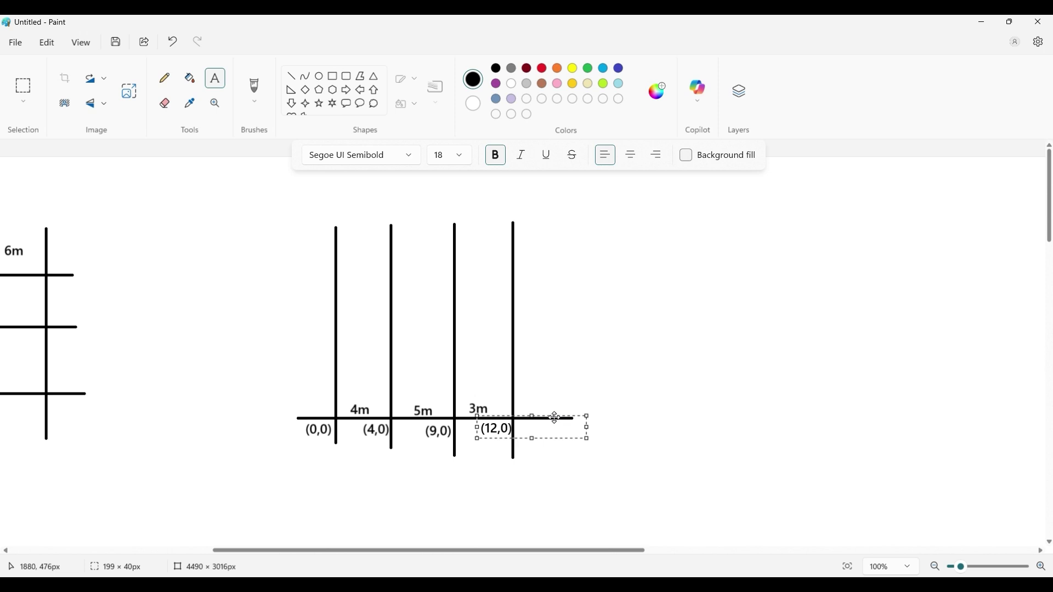
{"action": "left_click", "coordinate": [576, 373]}
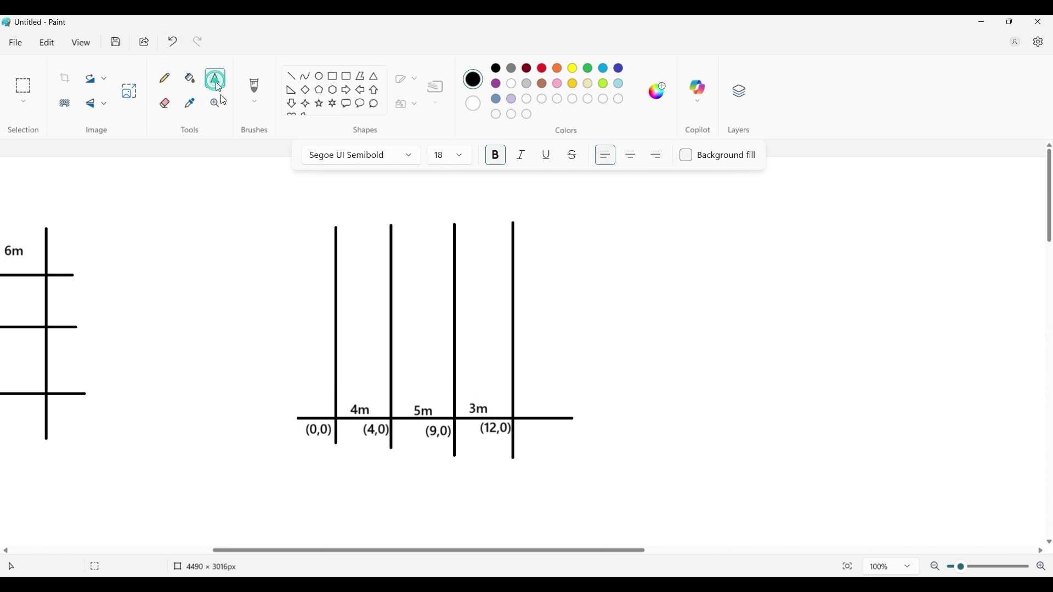
- Label the first and second vertical lines "A" and "B" above their upper ends
{"action": "left_click", "coordinate": [324, 215]}
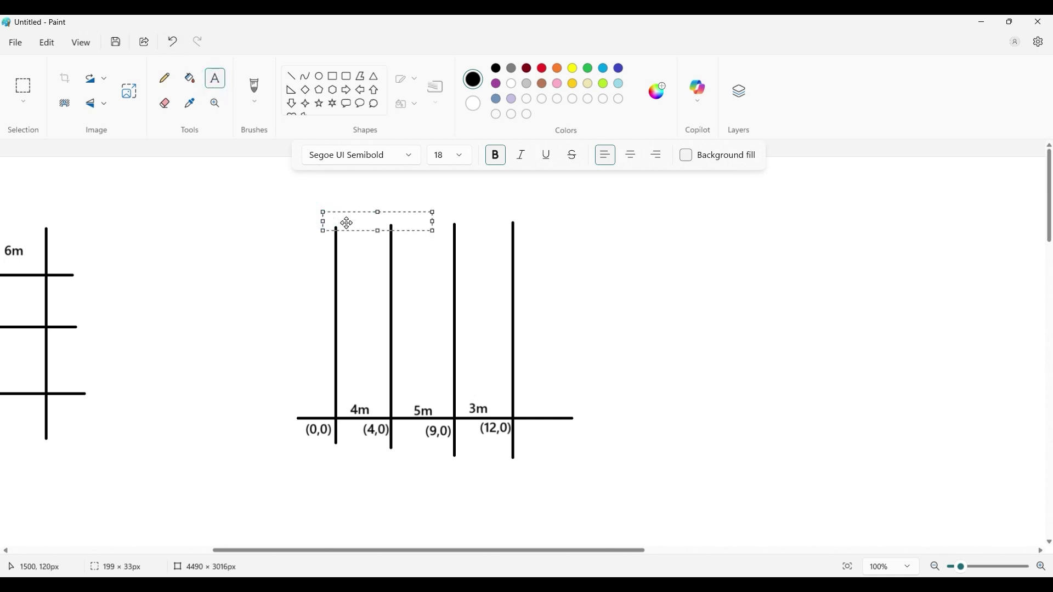
{"action": "type", "text": "A"}
{"action": "left_click_drag", "start_coordinate": [358, 212], "coordinate": [364, 204]}
{"action": "left_click", "coordinate": [357, 191]}
{"action": "left_click", "coordinate": [384, 207]}
{"action": "type", "text": "B"}
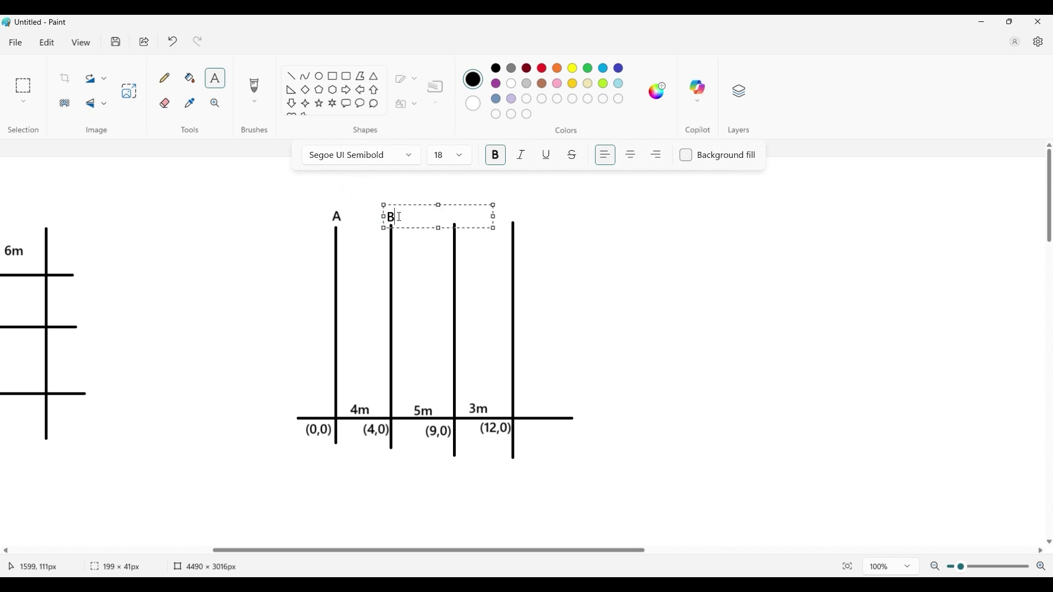
{"action": "left_click", "coordinate": [422, 196]}
- Add the label "C" and position it above the upper end of the third vertical line
{"action": "left_click", "coordinate": [423, 196]}
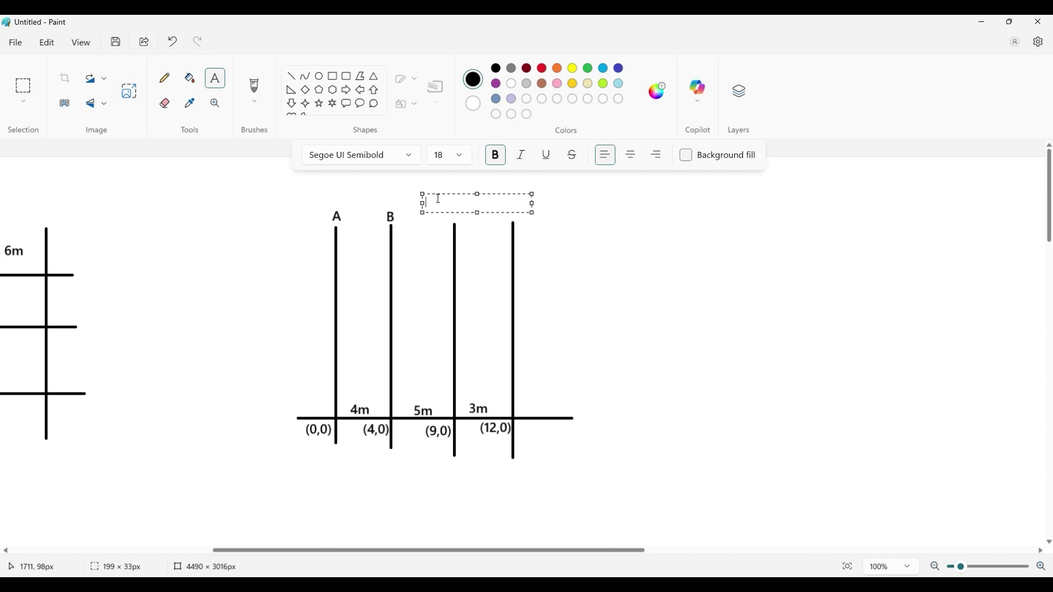
{"action": "type", "text": "C"}
{"action": "left_click", "coordinate": [461, 192]}
{"action": "left_click", "coordinate": [462, 193]}
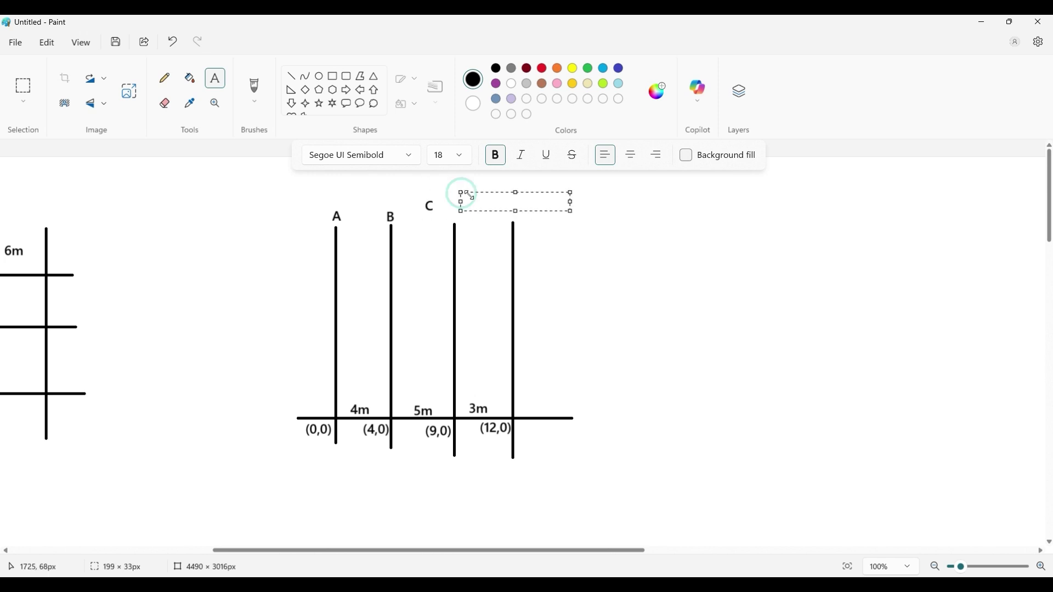
{"action": "left_click", "coordinate": [383, 195]}
{"action": "left_click", "coordinate": [23, 88]}
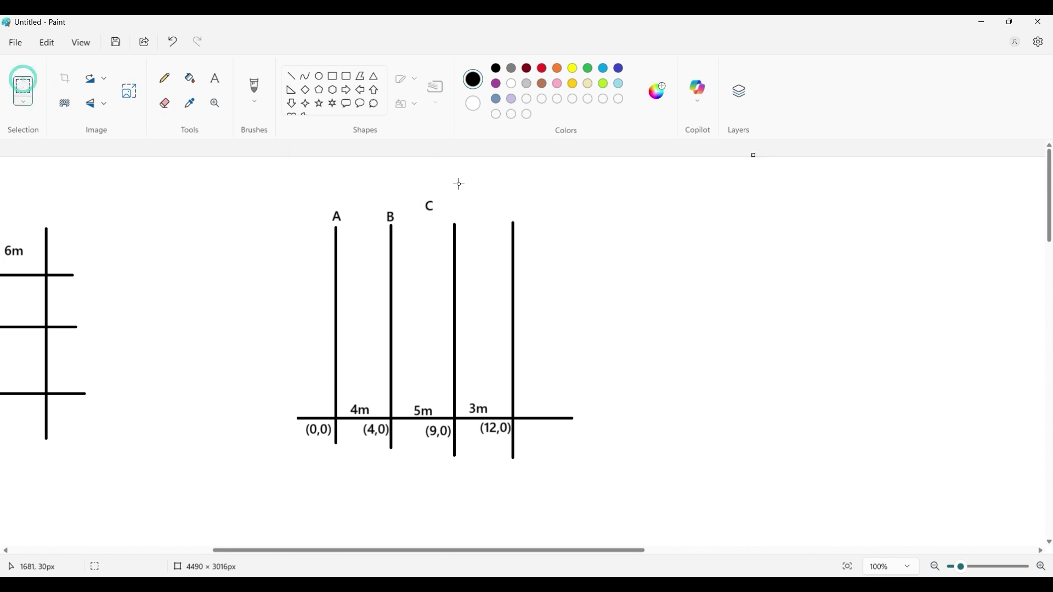
{"action": "left_click_drag", "start_coordinate": [423, 193], "coordinate": [527, 217]}
{"action": "left_click", "coordinate": [495, 202]}
{"action": "left_click", "coordinate": [509, 208]}
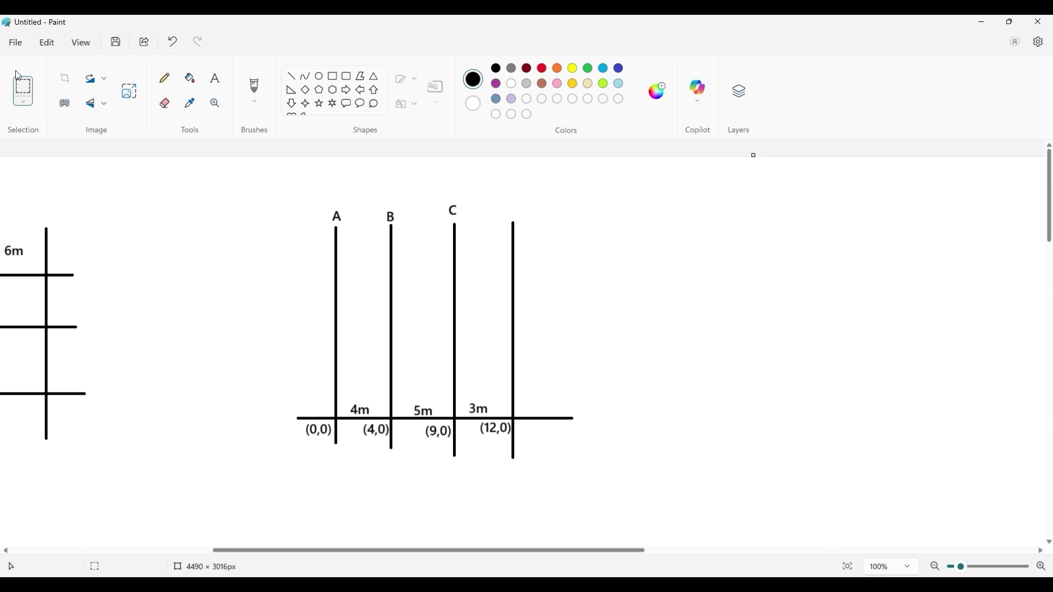
- Label the fourth vertical line "D" above its upper end
{"action": "left_click", "coordinate": [215, 78]}
{"action": "left_click_drag", "start_coordinate": [499, 197], "coordinate": [529, 225]}
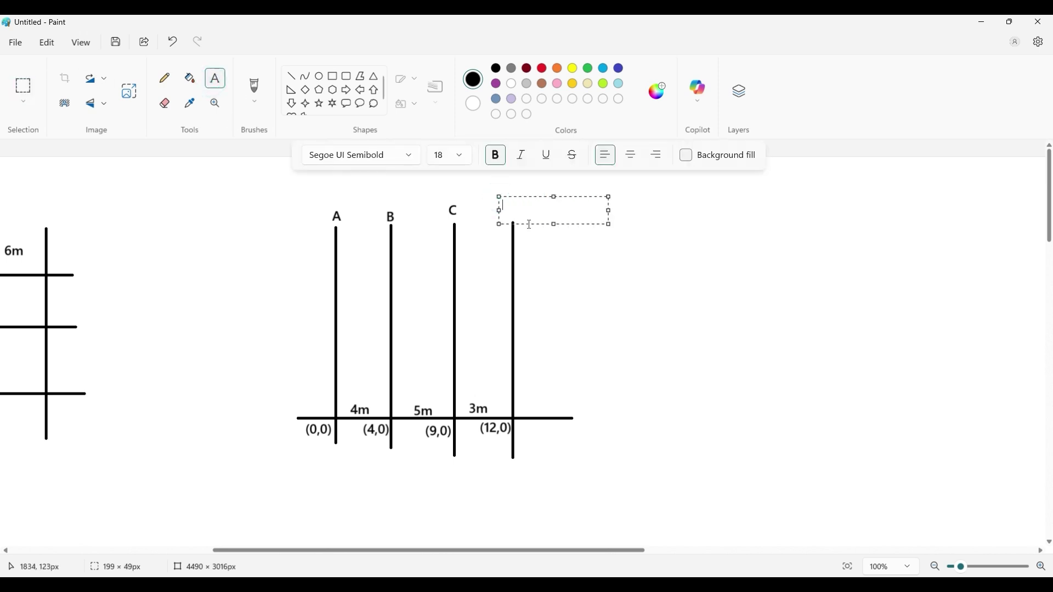
{"action": "type", "text": "D"}
{"action": "left_click_drag", "start_coordinate": [524, 201], "coordinate": [530, 204]}
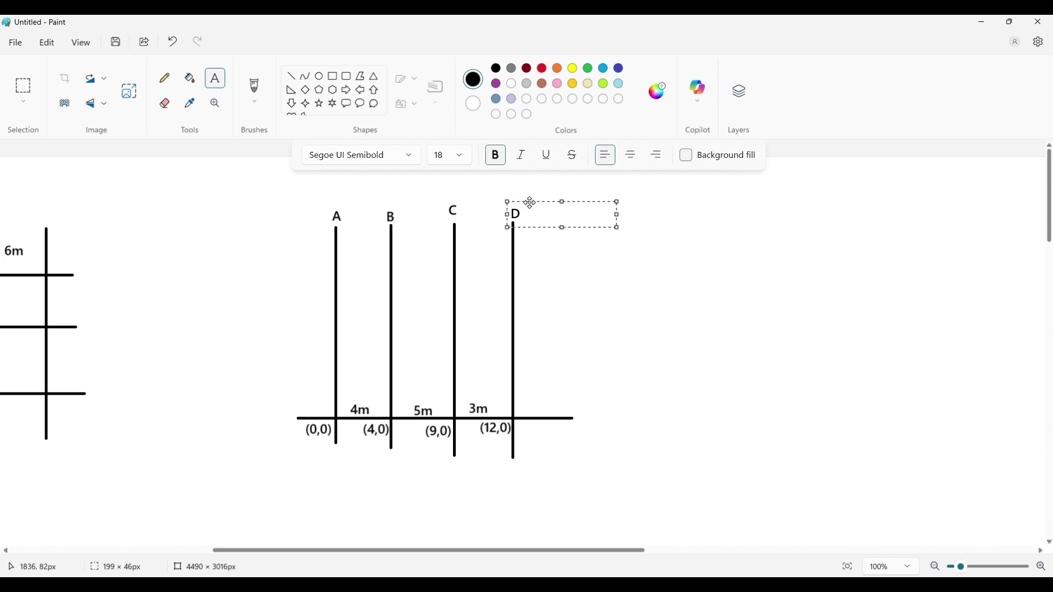
{"action": "left_click", "coordinate": [480, 194]}
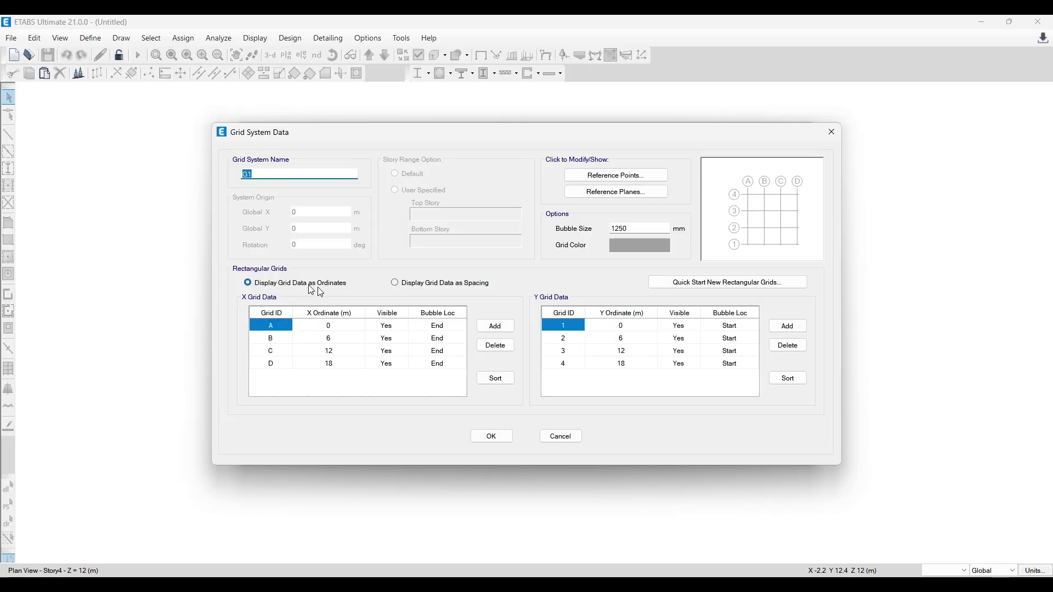
- In the ETABS grid system data, compare the ordinate and spacing displays with each other and with the Paint sketch
{"action": "left_click", "coordinate": [458, 286]}
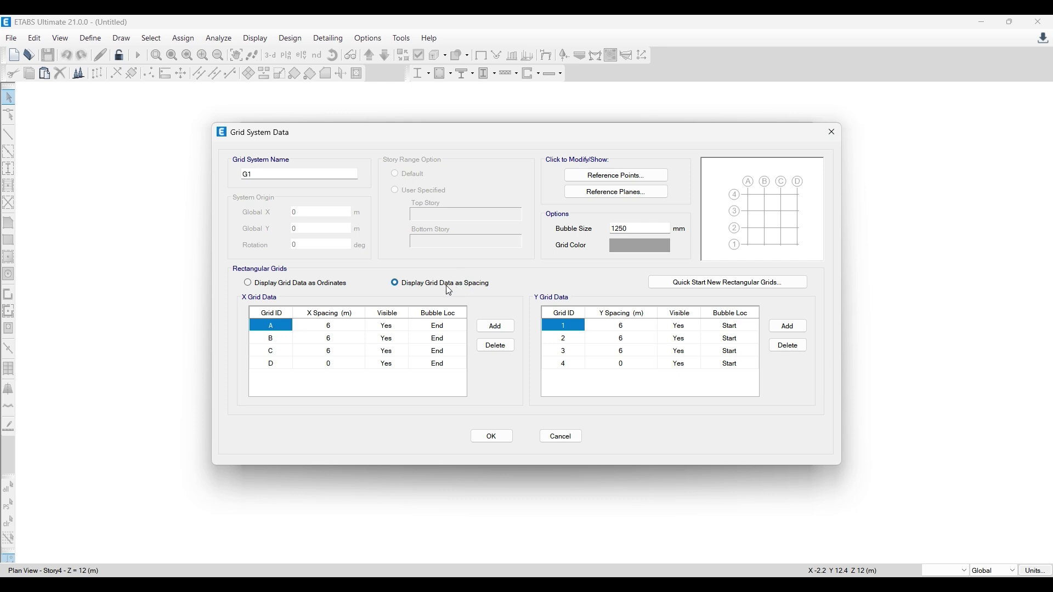
{"action": "left_click", "coordinate": [299, 283]}
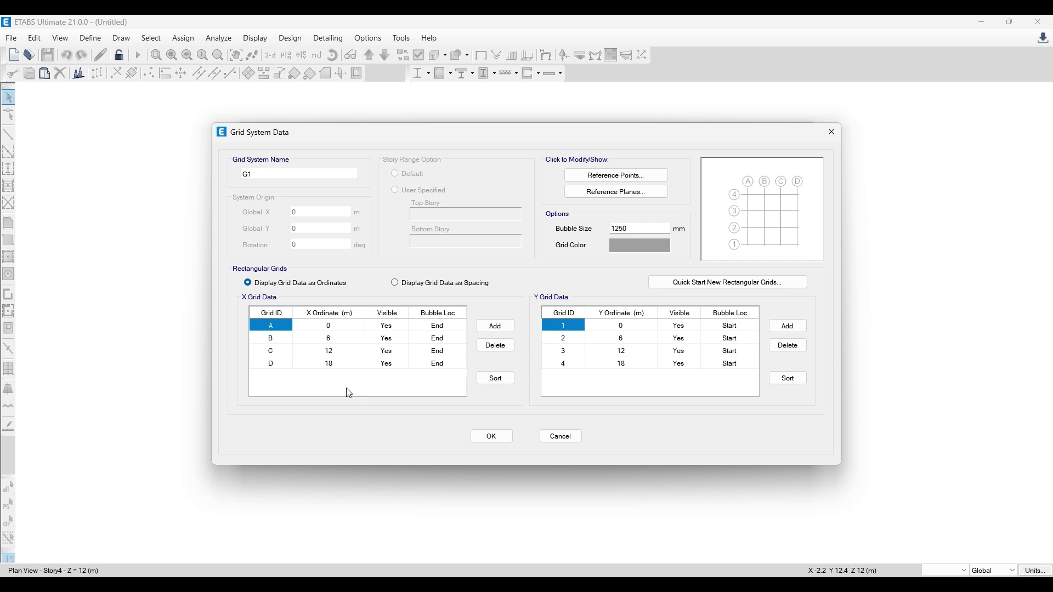
{"action": "left_click", "coordinate": [428, 284]}
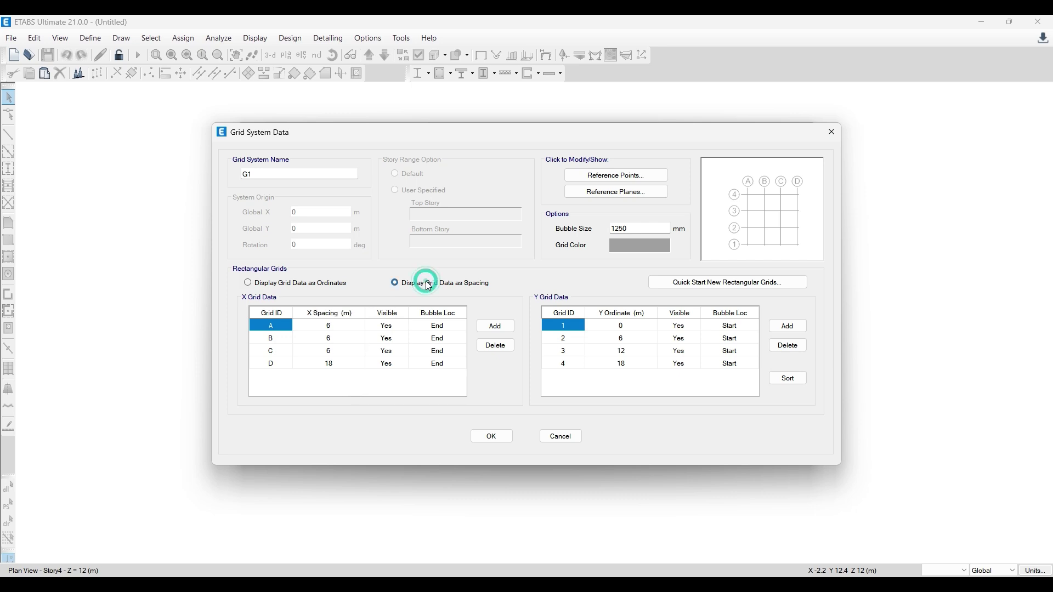
{"action": "left_click", "coordinate": [337, 284]}
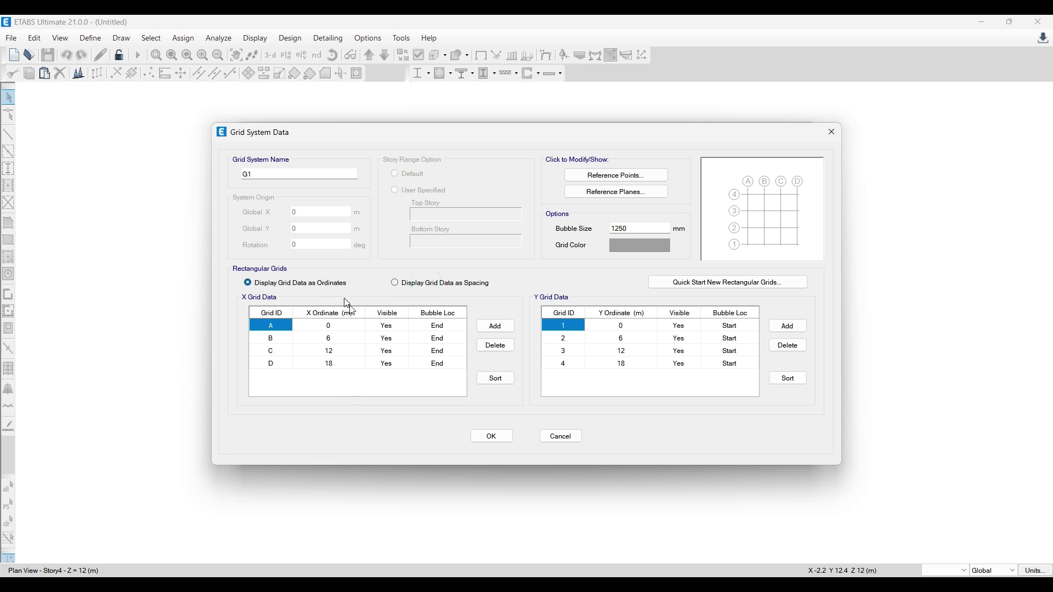
{"action": "left_click", "coordinate": [384, 515]}
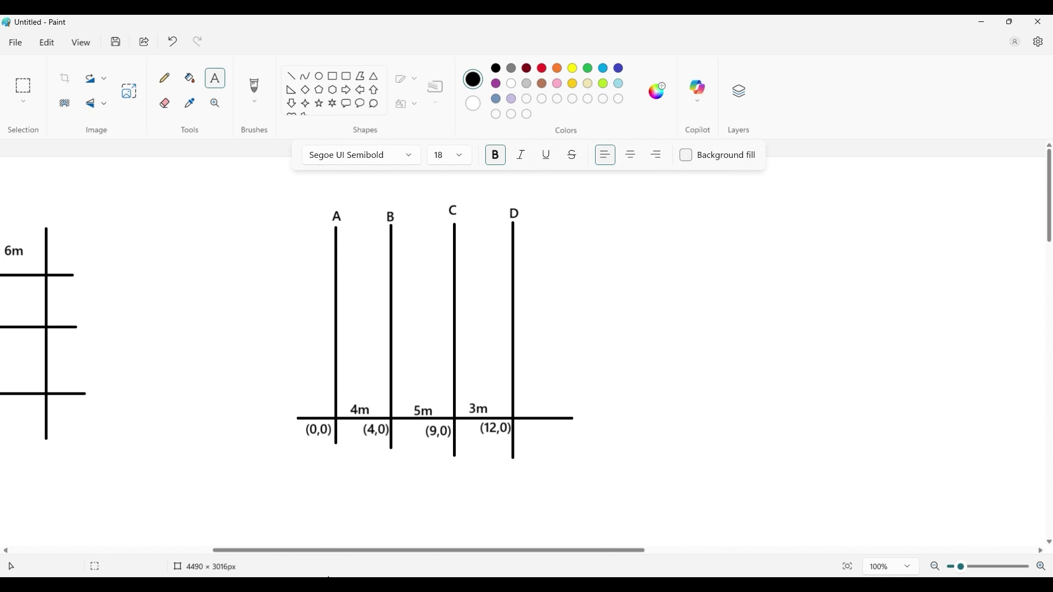
{"action": "key", "text": "alt+Tab"}
{"action": "left_click", "coordinate": [432, 282]}
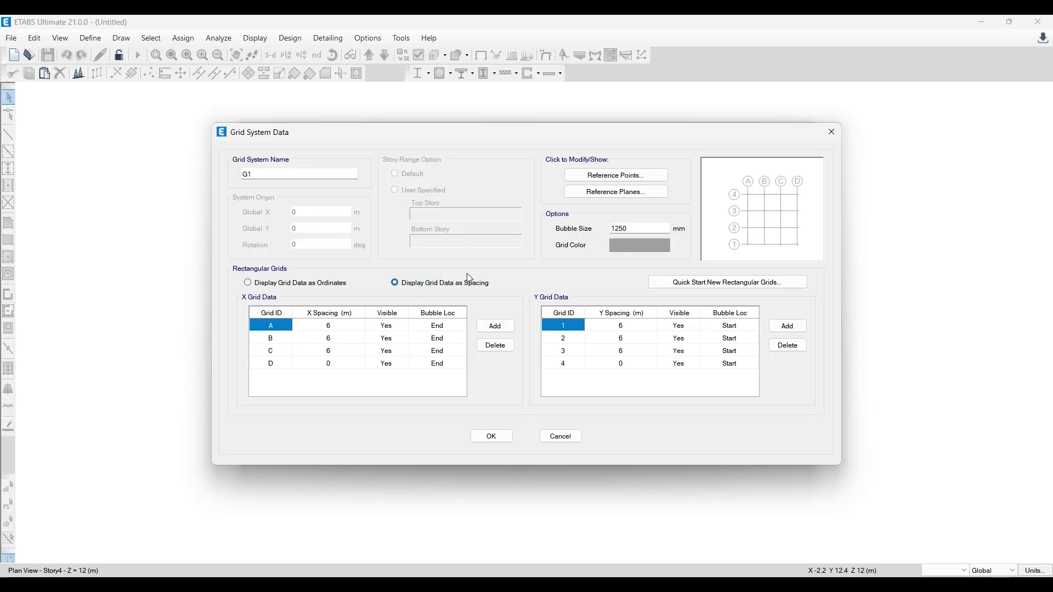
{"action": "key", "text": "alt+Tab"}
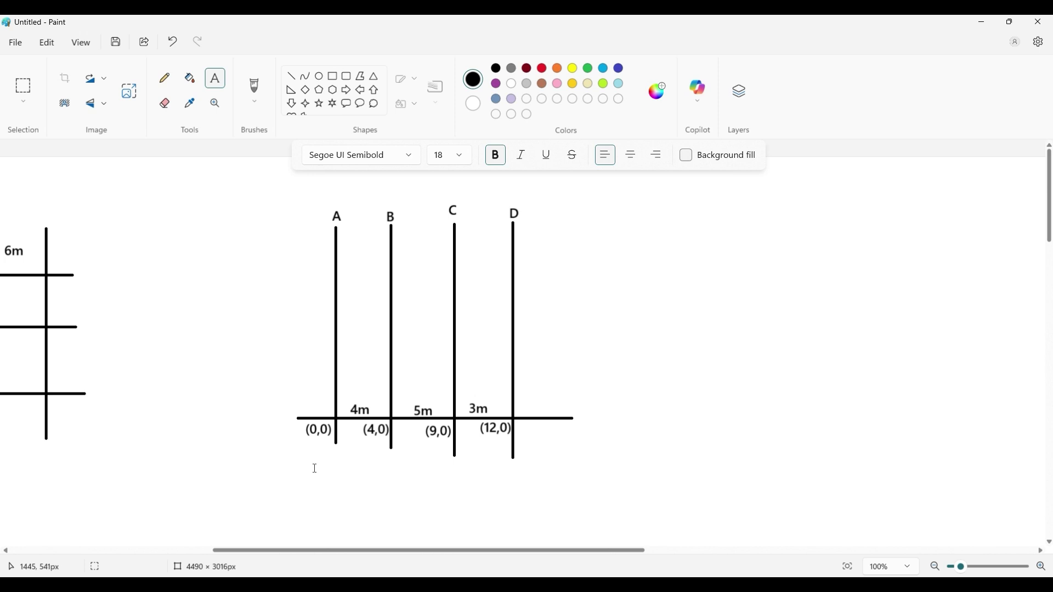
{"action": "key", "text": "alt+Tab"}
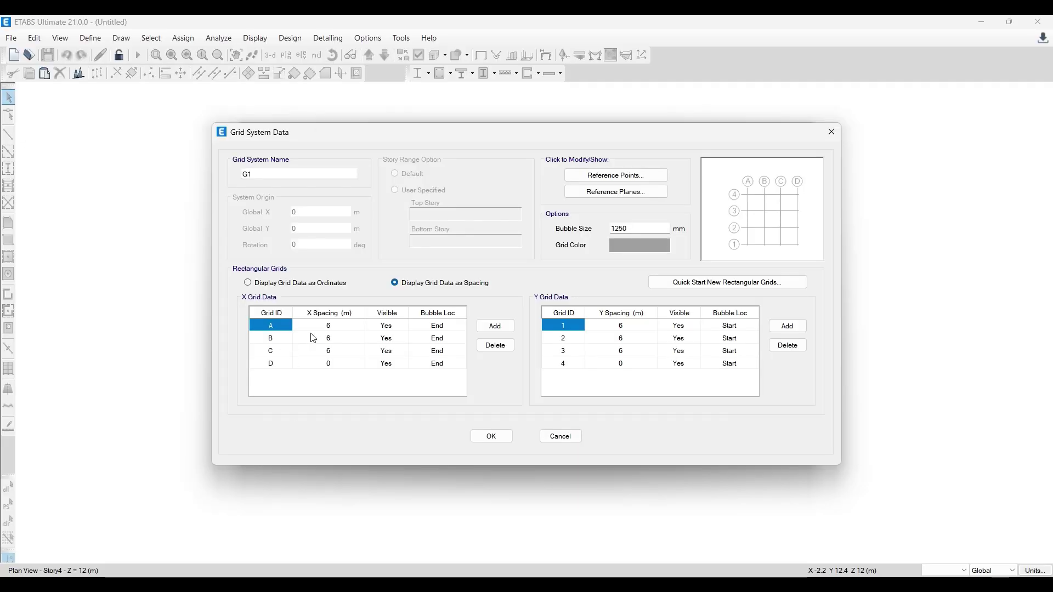
{"action": "left_click", "coordinate": [315, 283]}
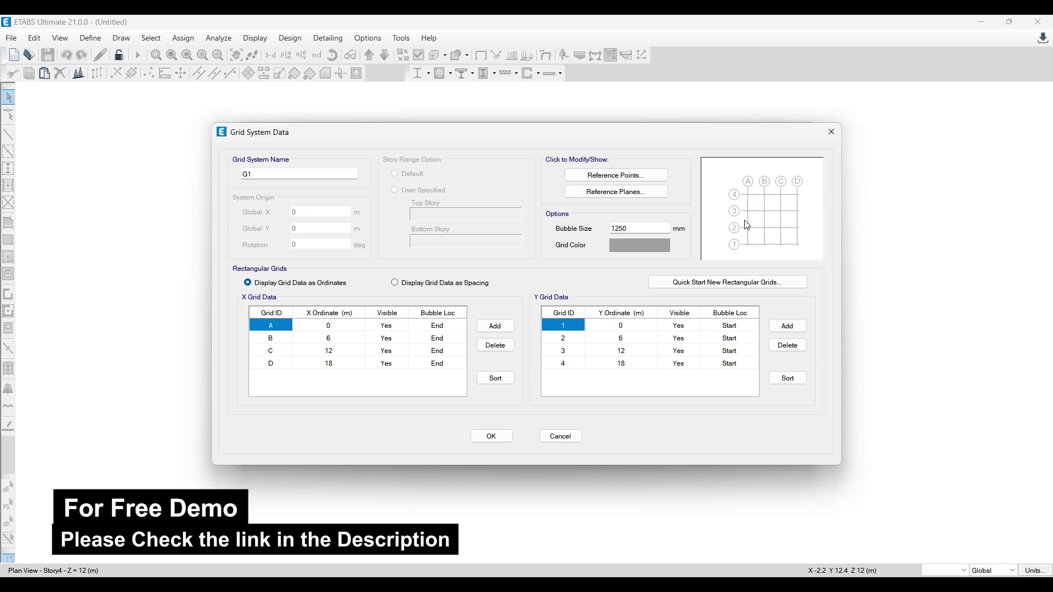
- Display the grid data as spacing and set the X spacings to 4 m for A, 5 m for B and 3 m for C
{"action": "left_click", "coordinate": [411, 284]}
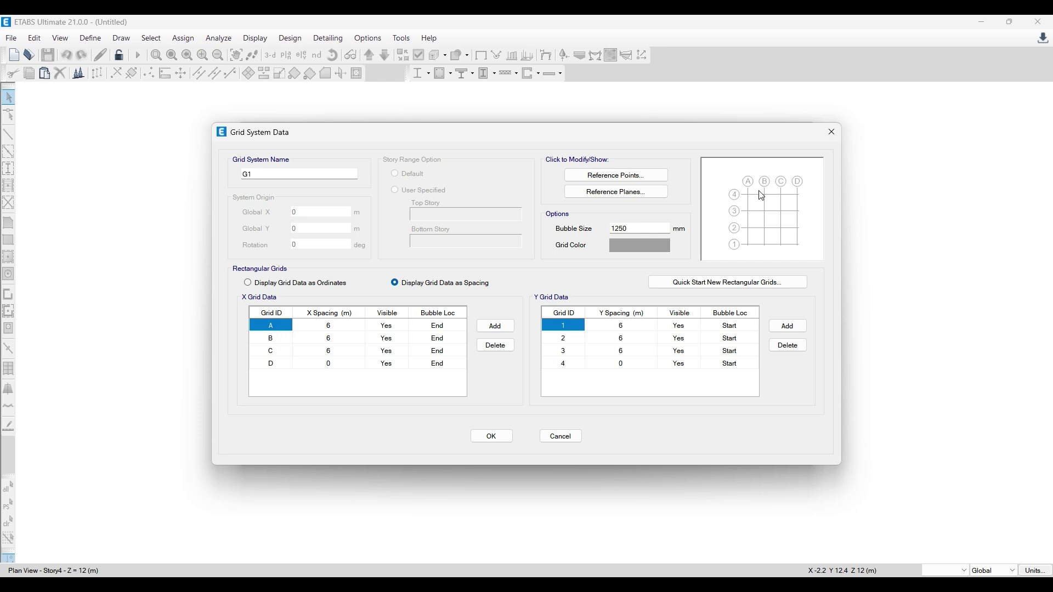
{"action": "left_click", "coordinate": [327, 328]}
{"action": "type", "text": "4"}
{"action": "left_click", "coordinate": [332, 341]}
{"action": "type", "text": "5"}
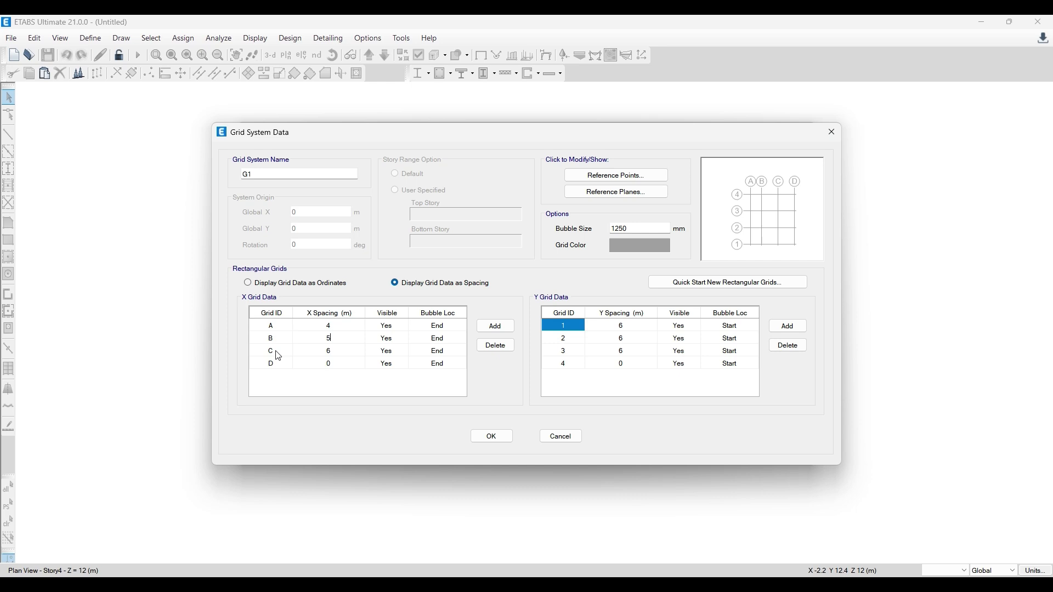
{"action": "left_click", "coordinate": [335, 351]}
{"action": "type", "text": "3"}
{"action": "left_click", "coordinate": [340, 364]}
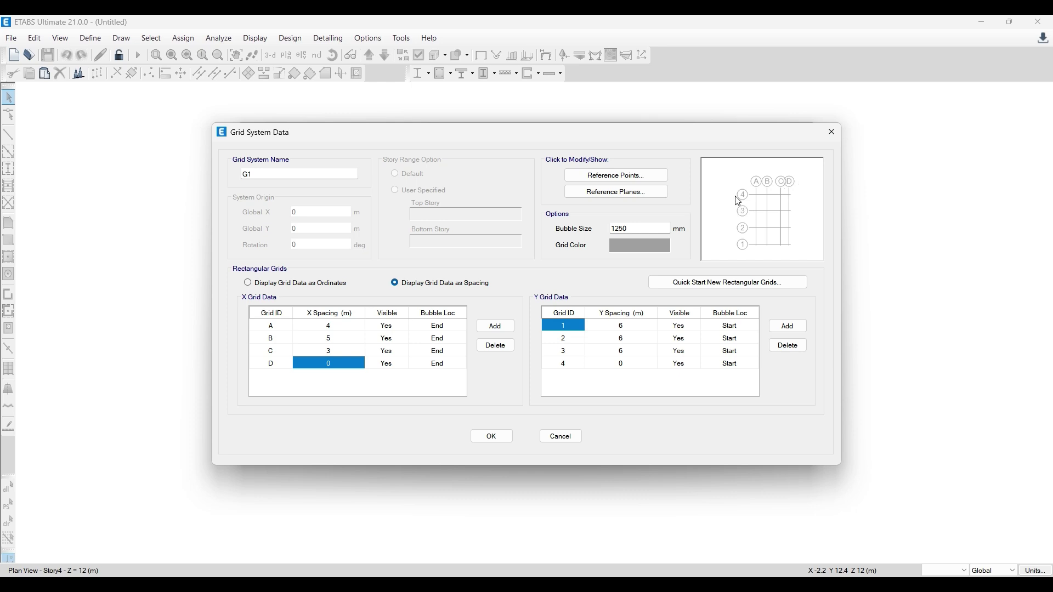
- Reverse the Y grid IDs so the rows read 4, 3, 2, 1 in order
{"action": "left_click", "coordinate": [564, 364]}
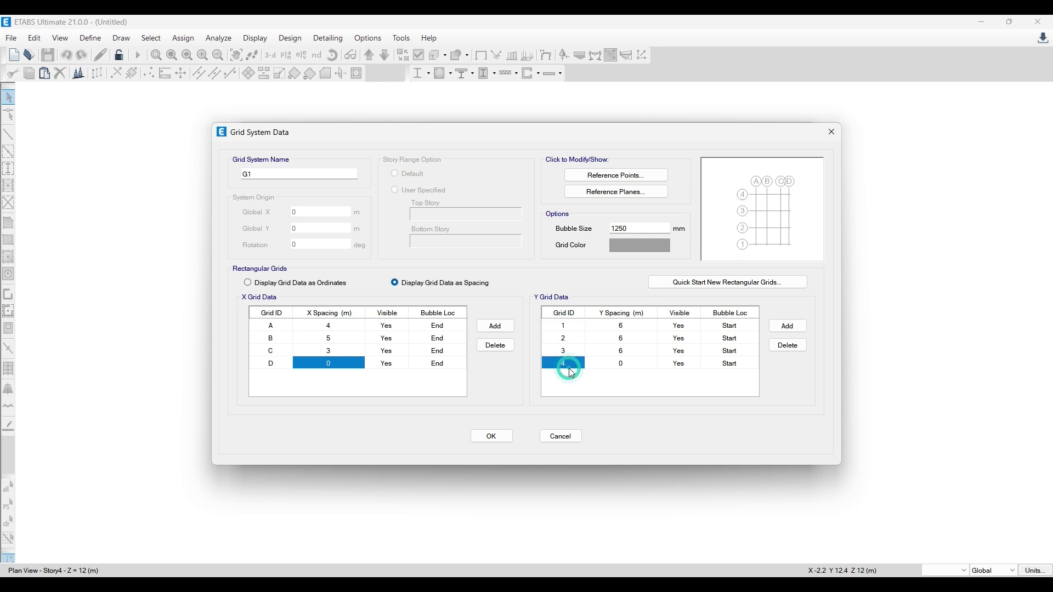
{"action": "type", "text": "12"}
{"action": "left_click", "coordinate": [567, 338]}
{"action": "type", "text": "3"}
{"action": "left_click", "coordinate": [565, 325]}
{"action": "type", "text": "4"}
- Set the Y spacings to 5 m for grid 2, 3 m for grid 3 and 5 m for grid 4
{"action": "left_click", "coordinate": [609, 355]}
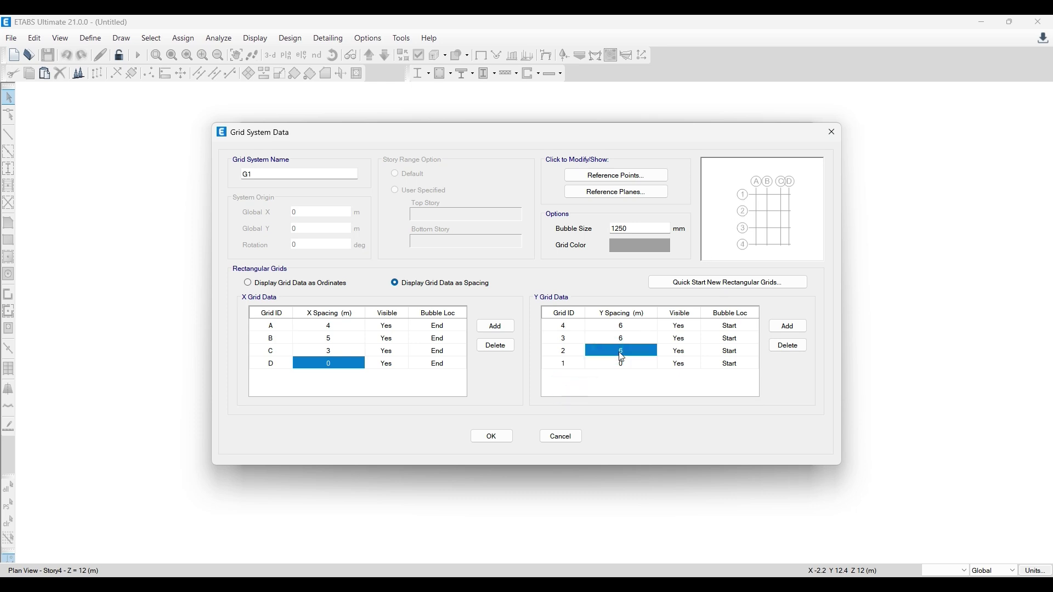
{"action": "type", "text": "5"}
{"action": "left_click", "coordinate": [568, 337]}
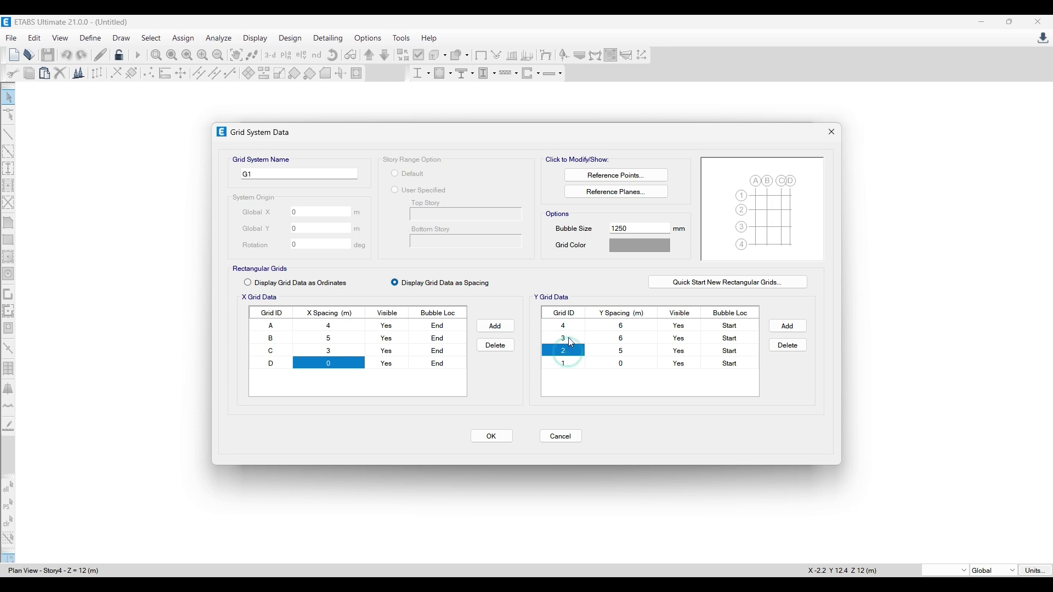
{"action": "left_click", "coordinate": [603, 340]}
{"action": "type", "text": "3"}
{"action": "left_click", "coordinate": [574, 326]}
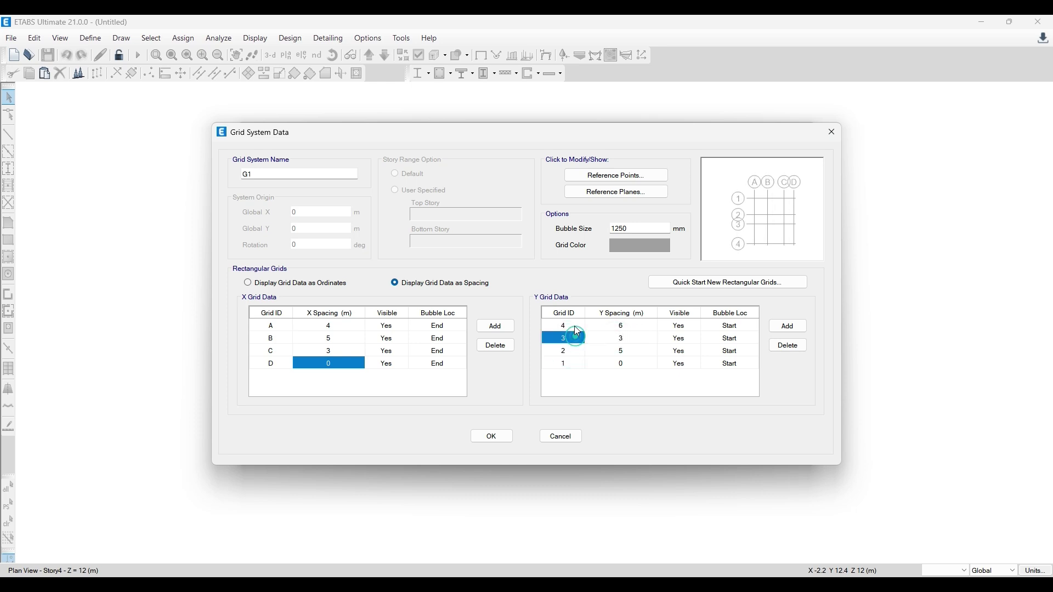
{"action": "left_click", "coordinate": [612, 326]}
{"action": "type", "text": "5"}
{"action": "left_click", "coordinate": [598, 341]}
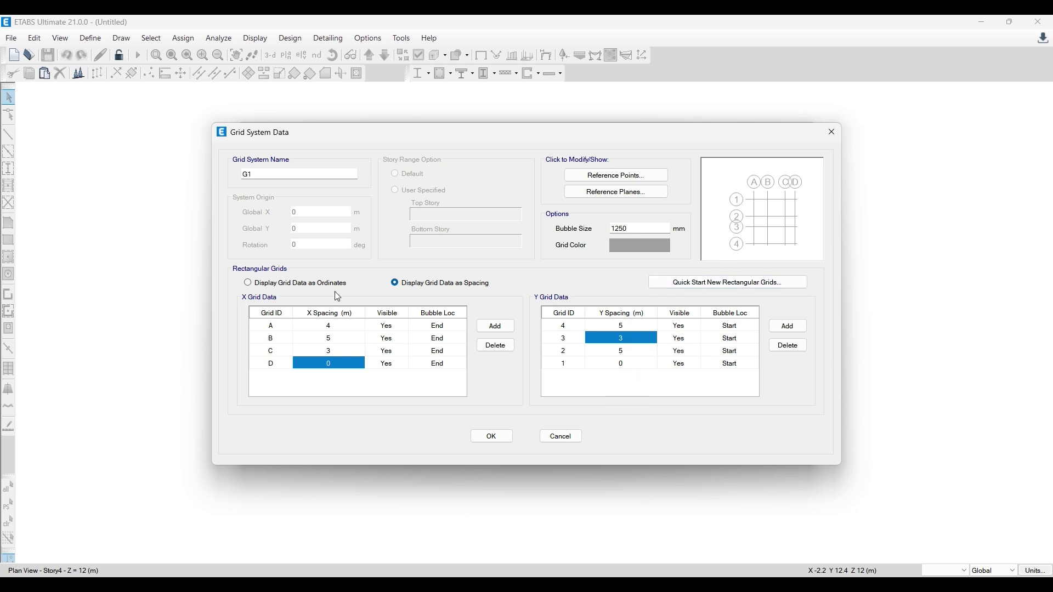
- Review the end-row spacings, accept the custom grid data and create the Grid Only model
{"action": "left_click", "coordinate": [331, 362]}
{"action": "left_click", "coordinate": [622, 363]}
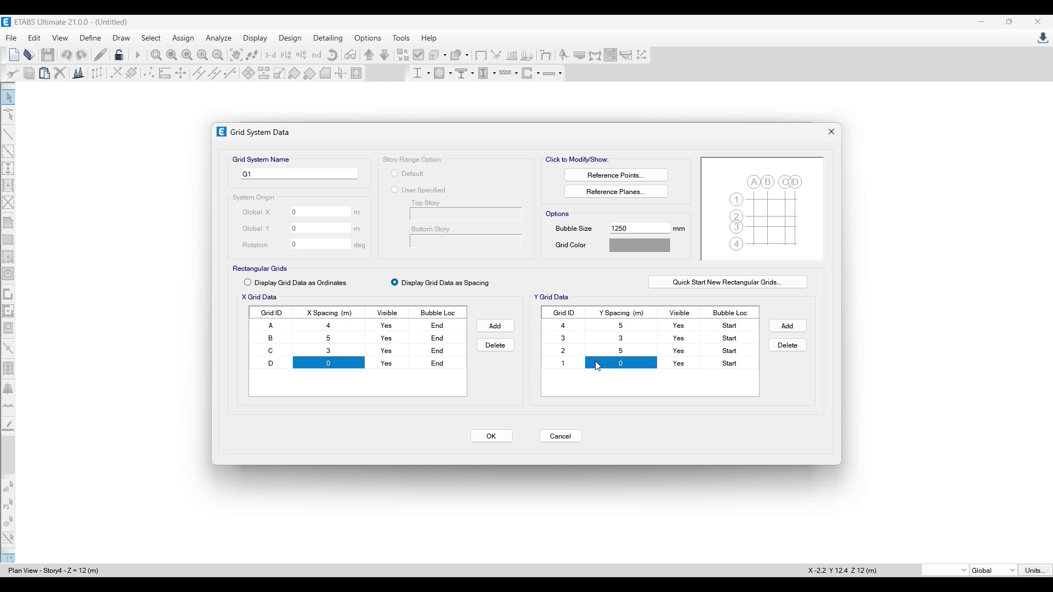
{"action": "left_click", "coordinate": [273, 328]}
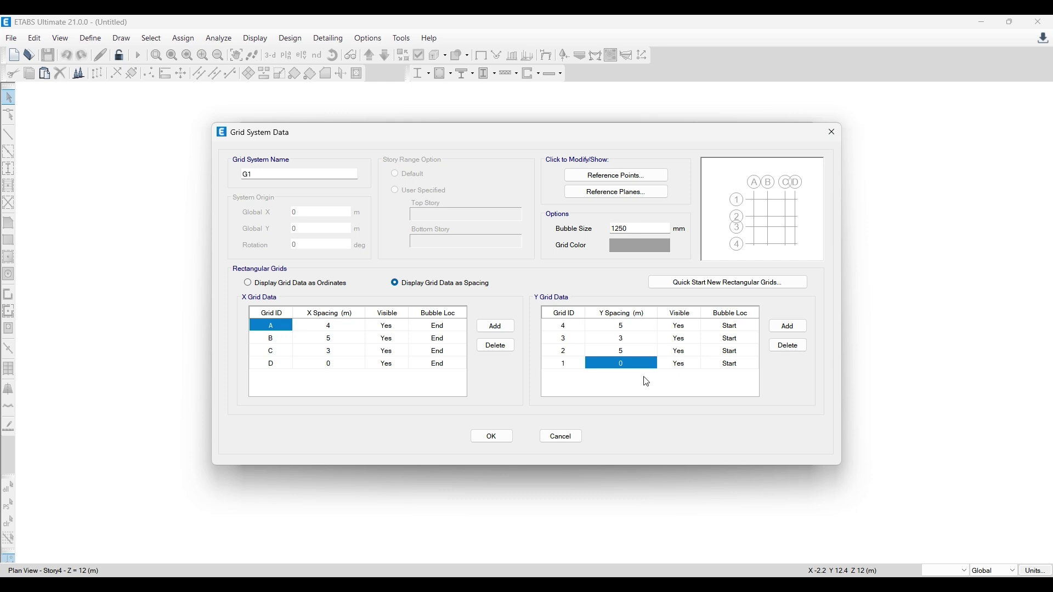
{"action": "left_click", "coordinate": [341, 364]}
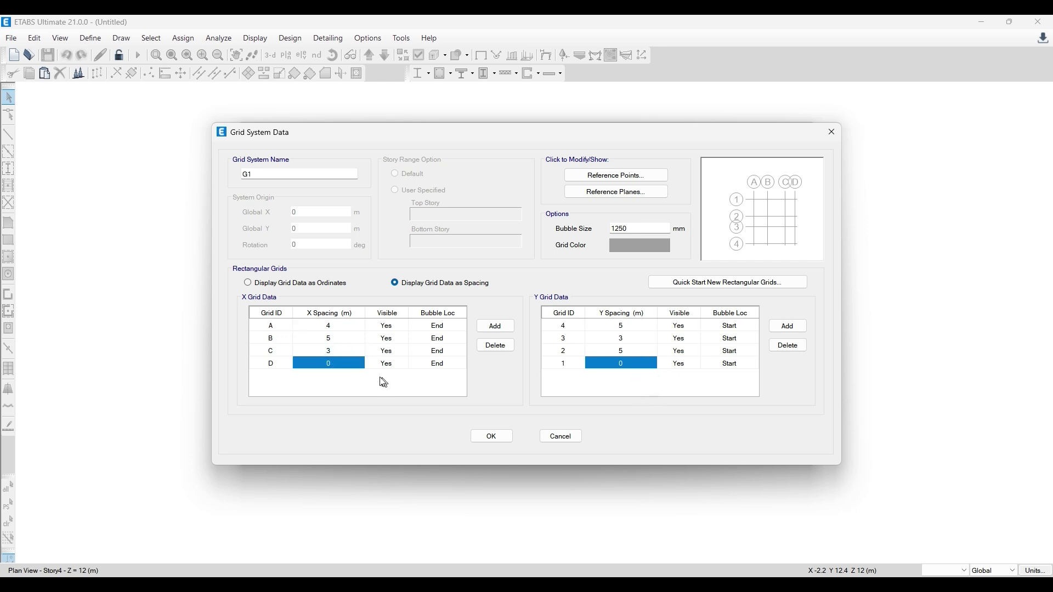
{"action": "left_click", "coordinate": [498, 437]}
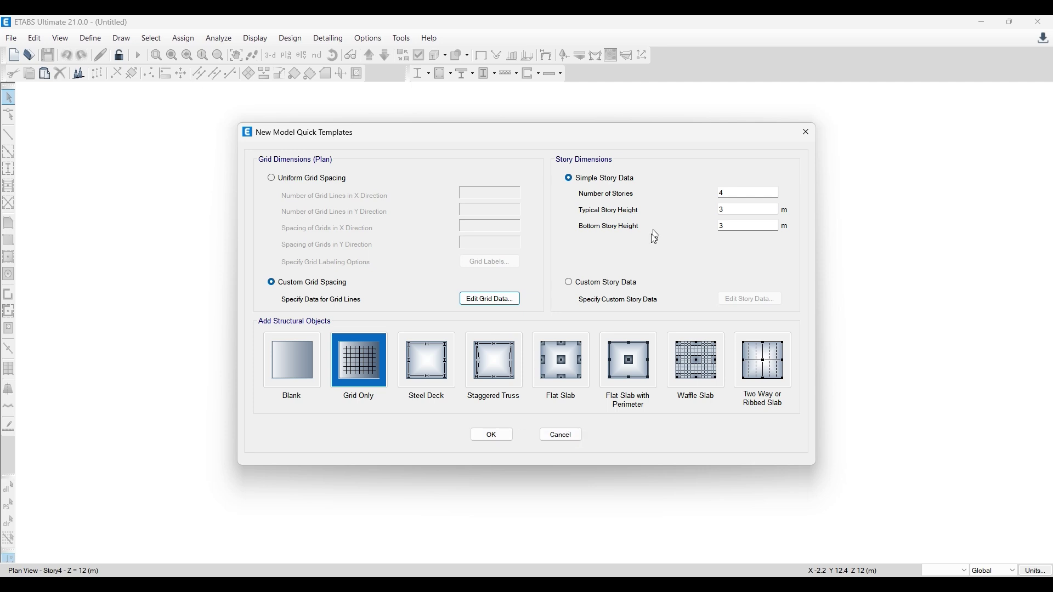
{"action": "left_click", "coordinate": [492, 434]}
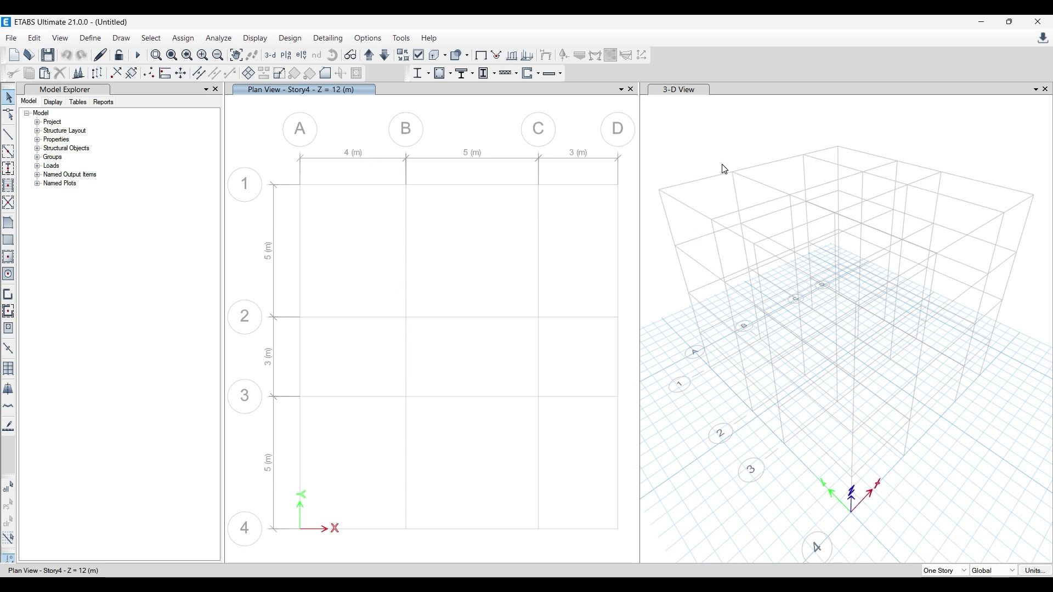
- Close the 3-D view window and add a new view window in its place
{"action": "left_click", "coordinate": [1046, 89]}
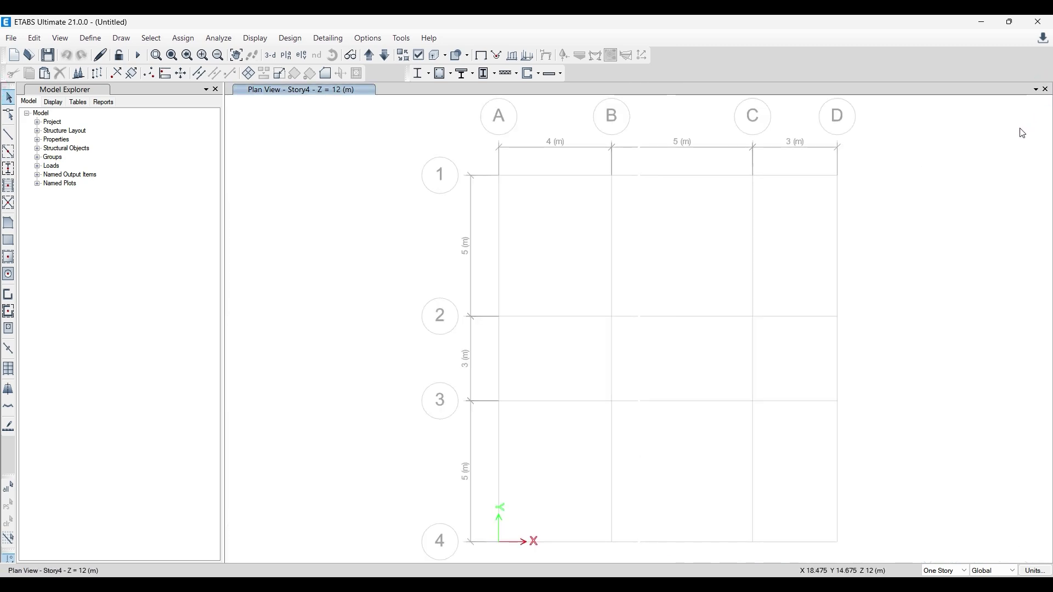
{"action": "left_click", "coordinate": [1036, 89]}
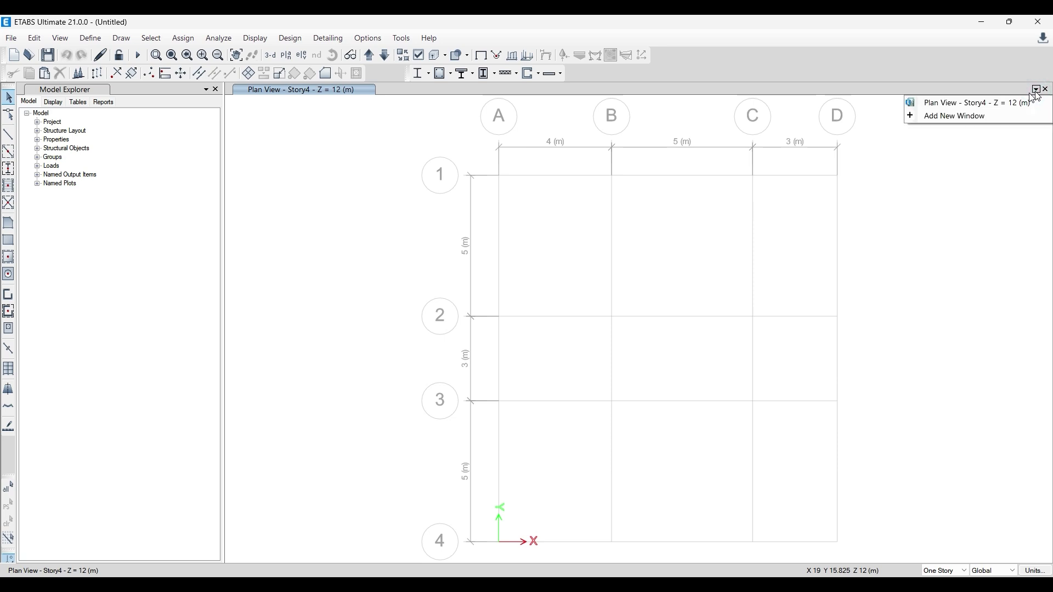
{"action": "left_click", "coordinate": [936, 116]}
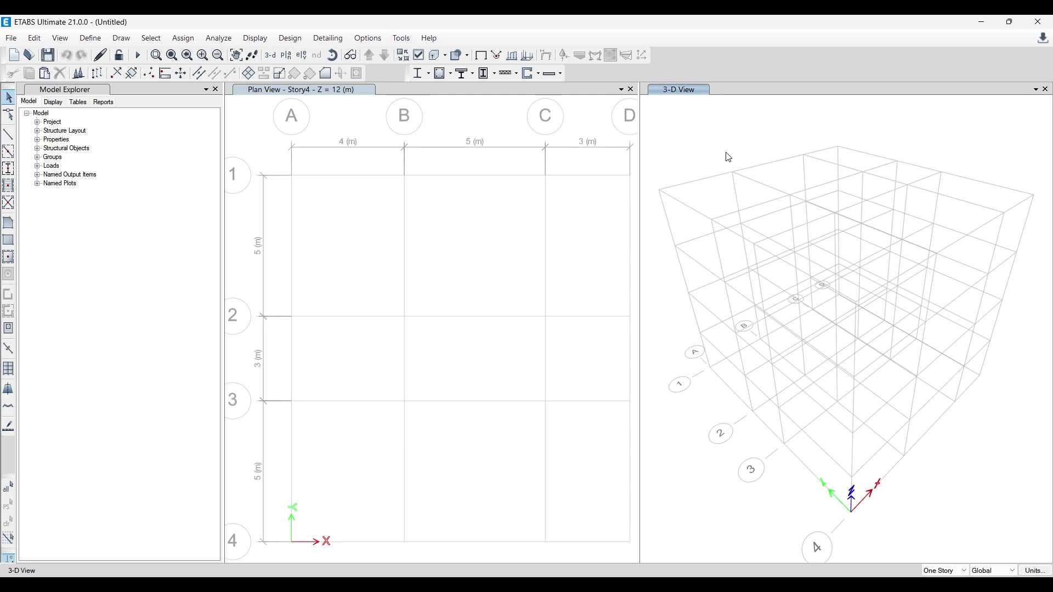
- Replace the 3-D view with the default plan view of Story3
{"action": "left_click", "coordinate": [285, 55]}
{"action": "left_click", "coordinate": [459, 268]}
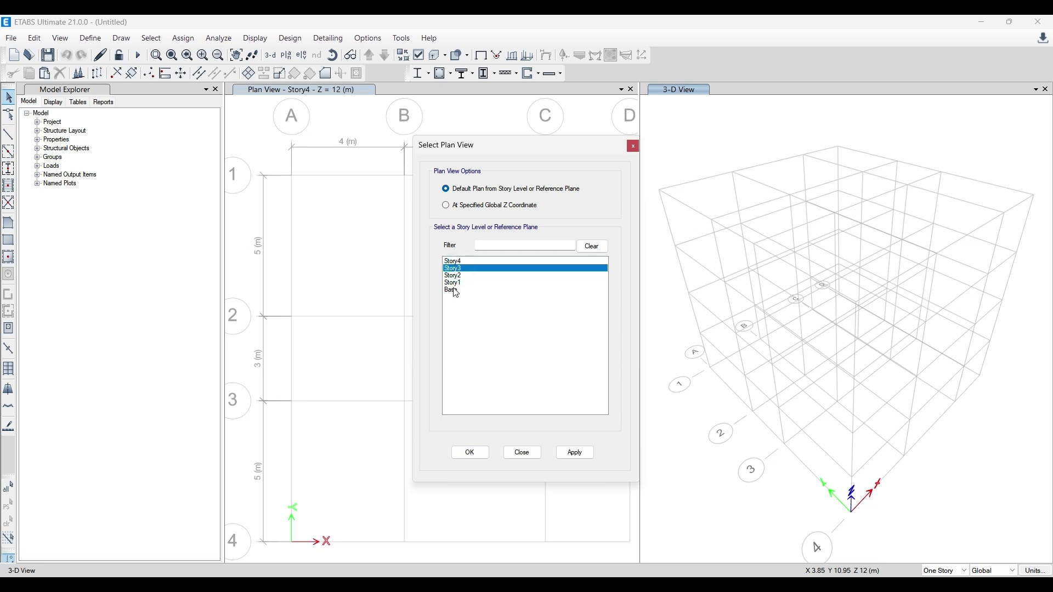
{"action": "left_click", "coordinate": [590, 455]}
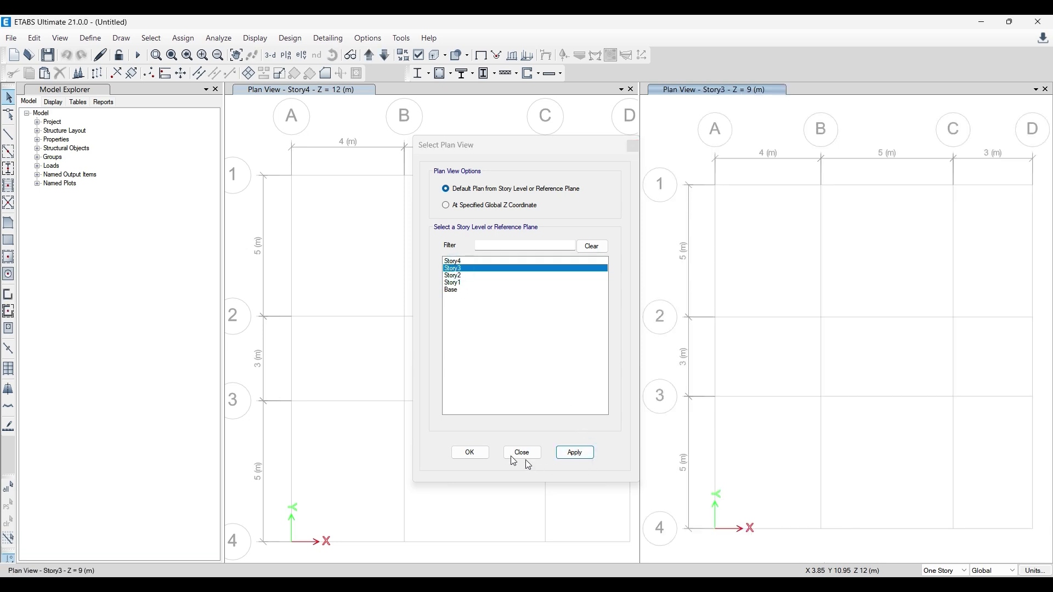
{"action": "left_click", "coordinate": [471, 452]}
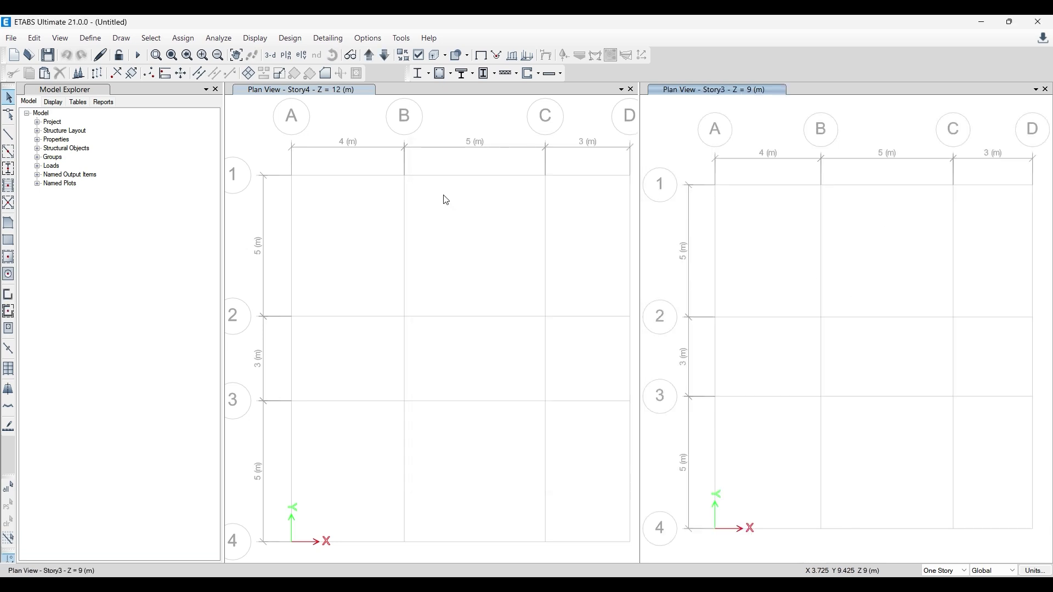
- Switch the window holding the Story4 plan to the default 3-D view
{"action": "left_click", "coordinate": [314, 126]}
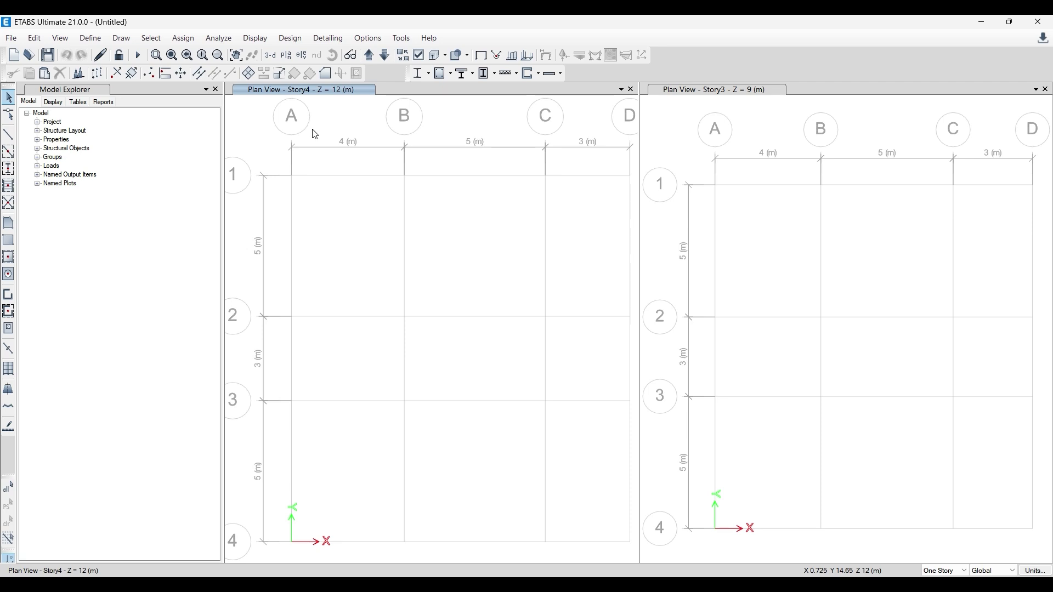
{"action": "left_click", "coordinate": [271, 55]}
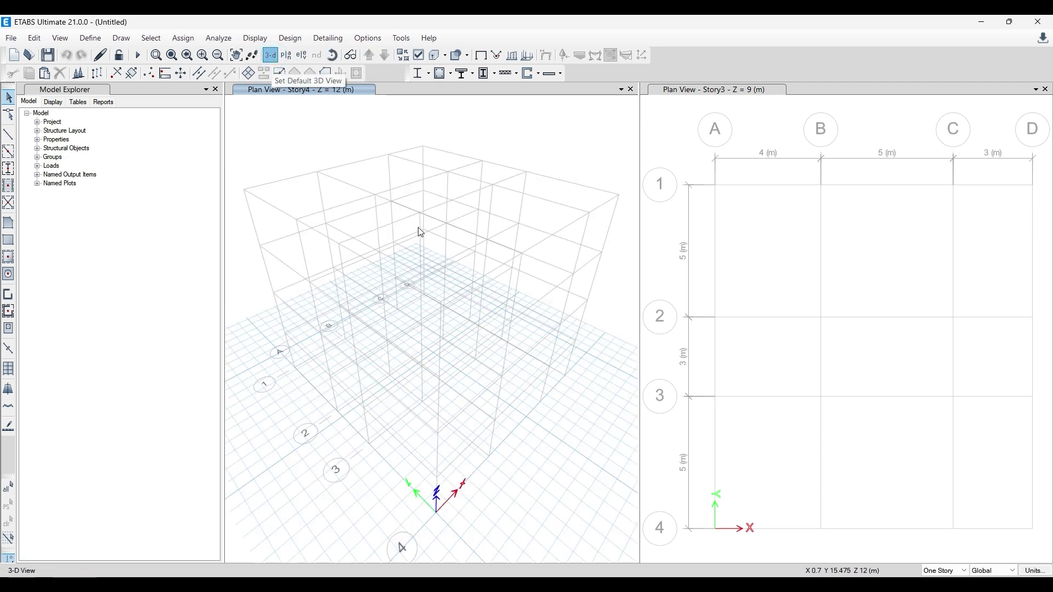
{"action": "left_click", "coordinate": [350, 139]}
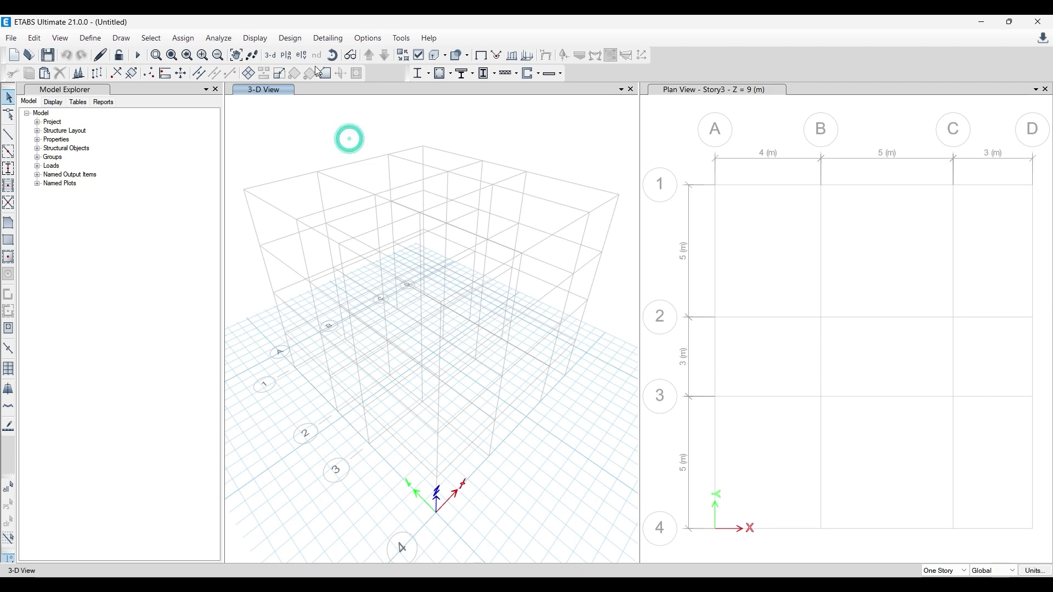
- Set the 3-D view window to the Story3 plan and the other plan window to the default 3-D view
{"action": "left_click", "coordinate": [286, 56]}
{"action": "left_click", "coordinate": [454, 268]}
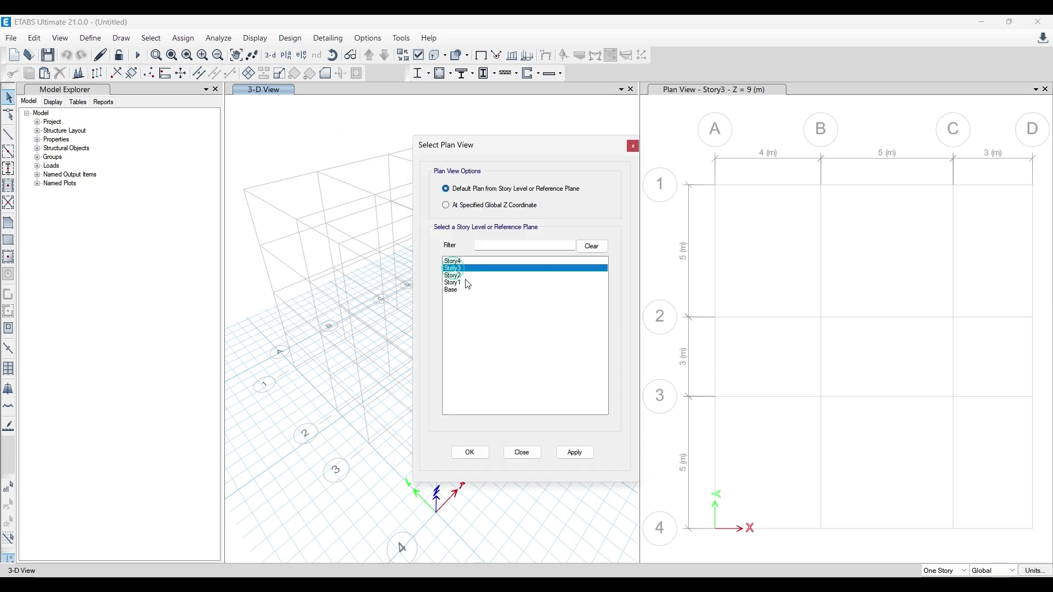
{"action": "left_click", "coordinate": [580, 452]}
{"action": "left_click", "coordinate": [470, 453]}
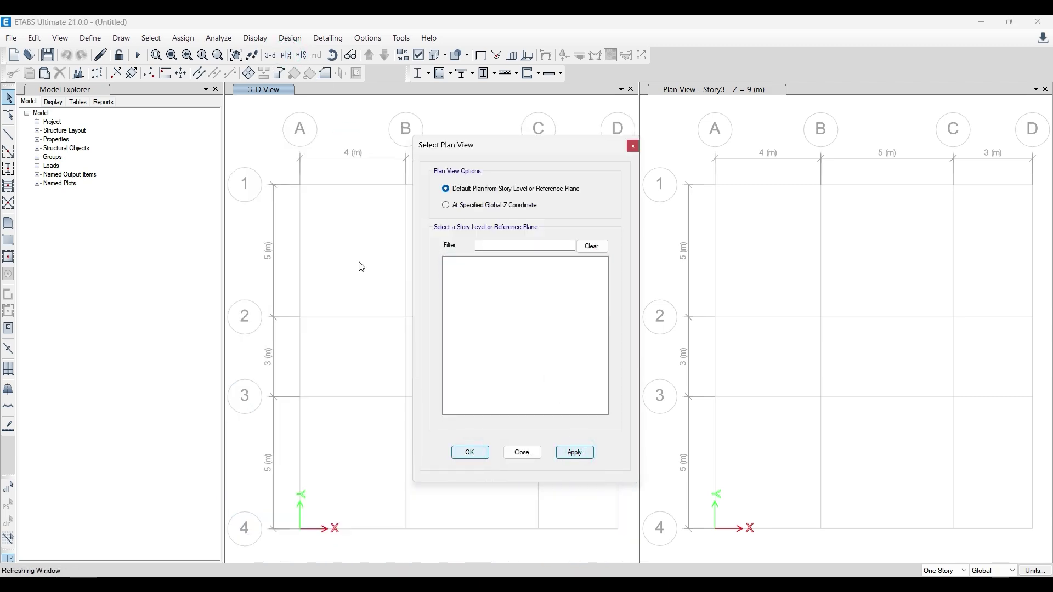
{"action": "left_click", "coordinate": [667, 130]}
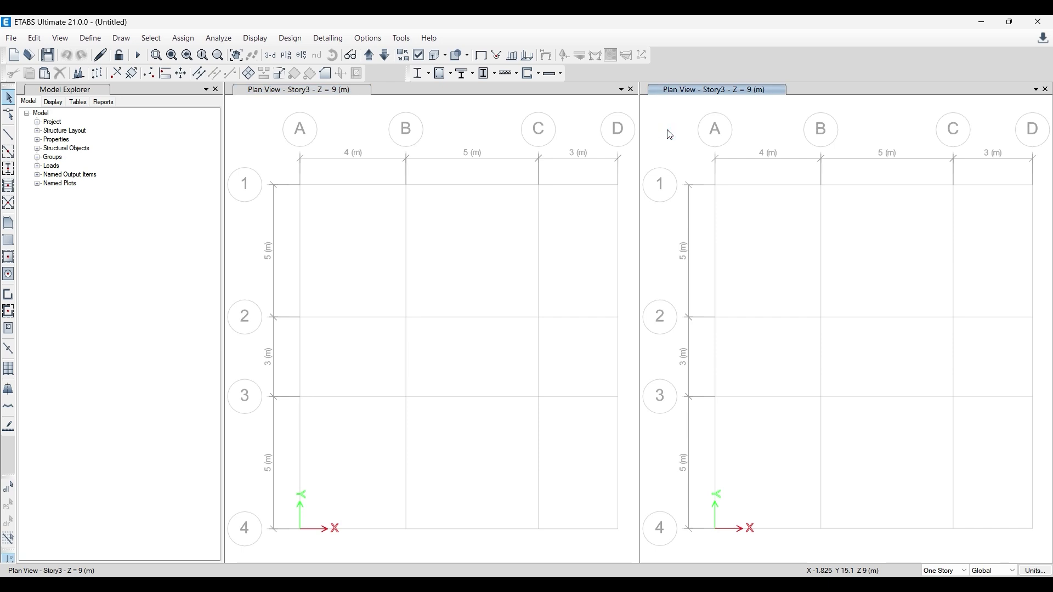
{"action": "left_click", "coordinate": [270, 55]}
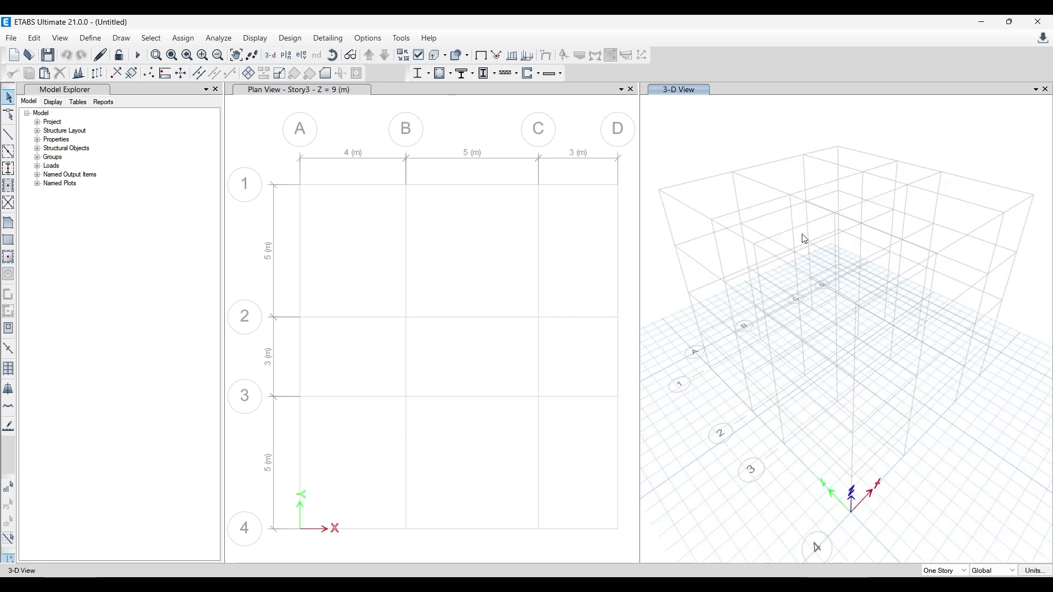
- Close the Model Explorer, show it again and adjust its width so it is narrower beside the plan view
{"action": "left_click", "coordinate": [380, 39]}
{"action": "key", "text": "Escape"}
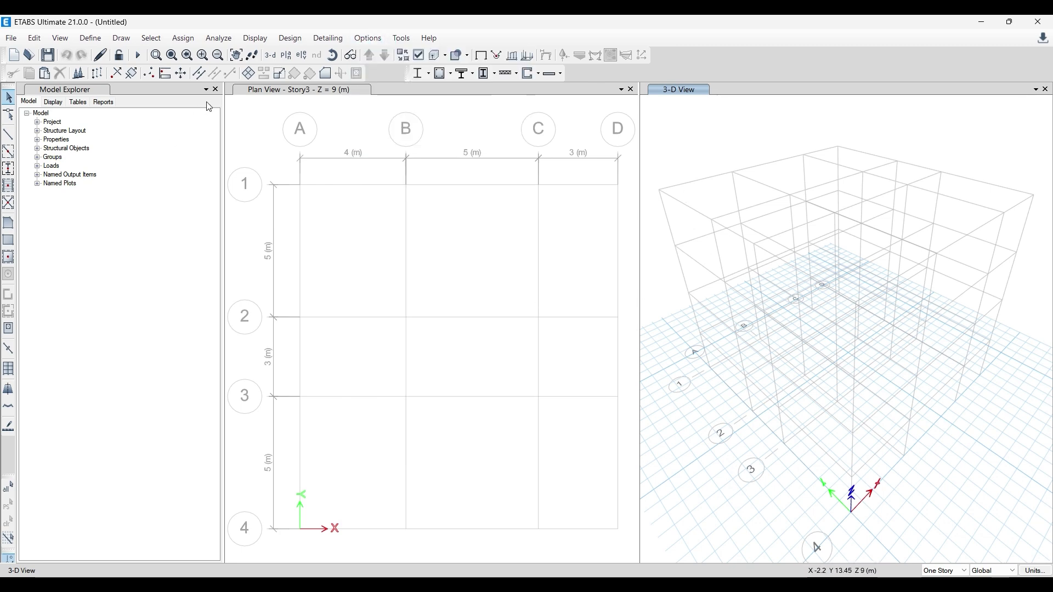
{"action": "left_click", "coordinate": [215, 89]}
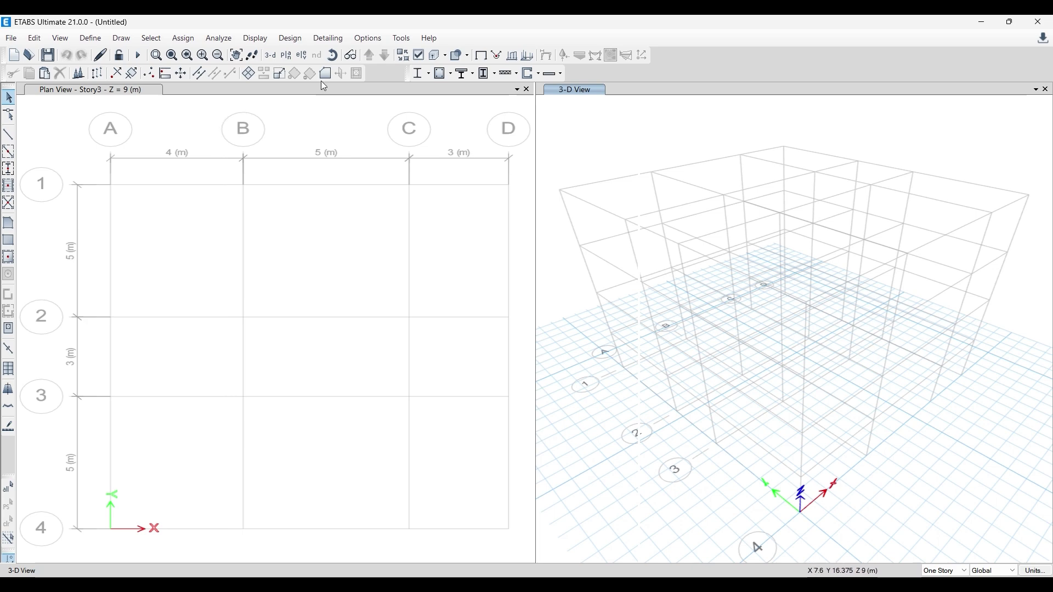
{"action": "left_click", "coordinate": [369, 38]}
{"action": "left_click", "coordinate": [373, 39]}
{"action": "left_click", "coordinate": [373, 39]}
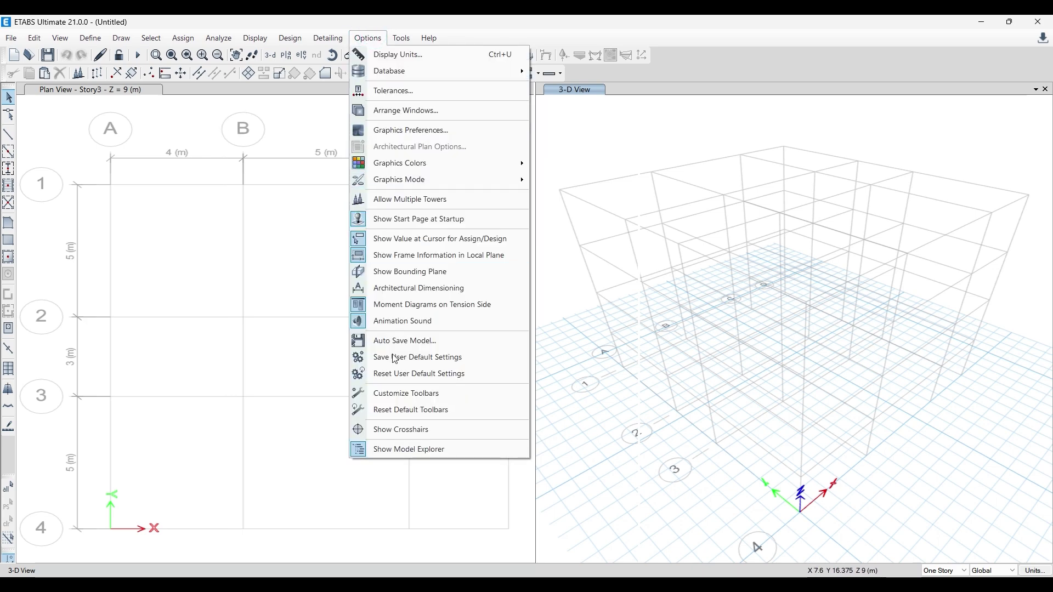
{"action": "left_click", "coordinate": [415, 452]}
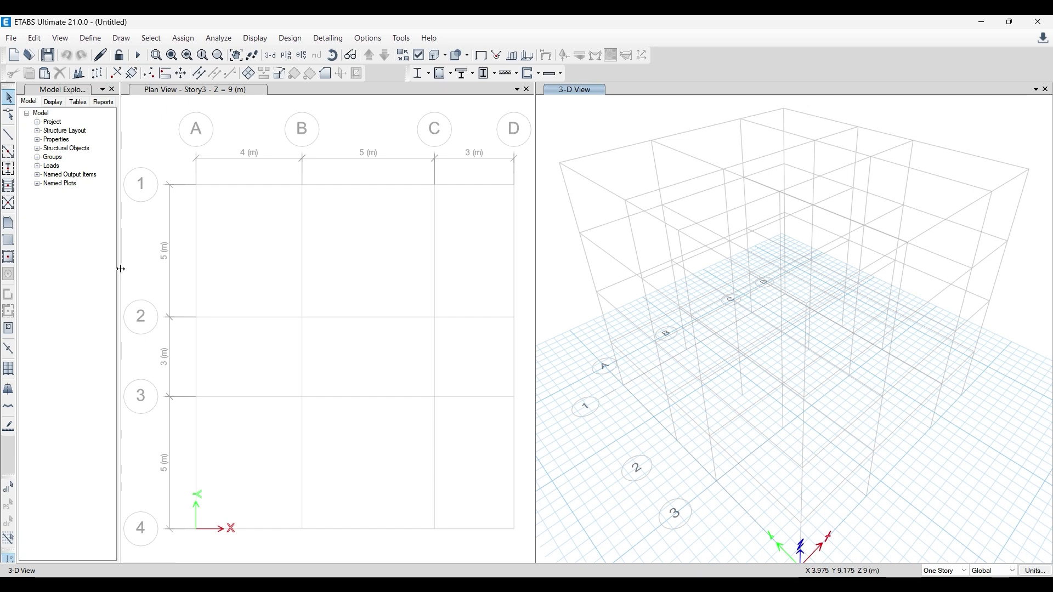
{"action": "left_click_drag", "start_coordinate": [118, 267], "coordinate": [145, 279]}
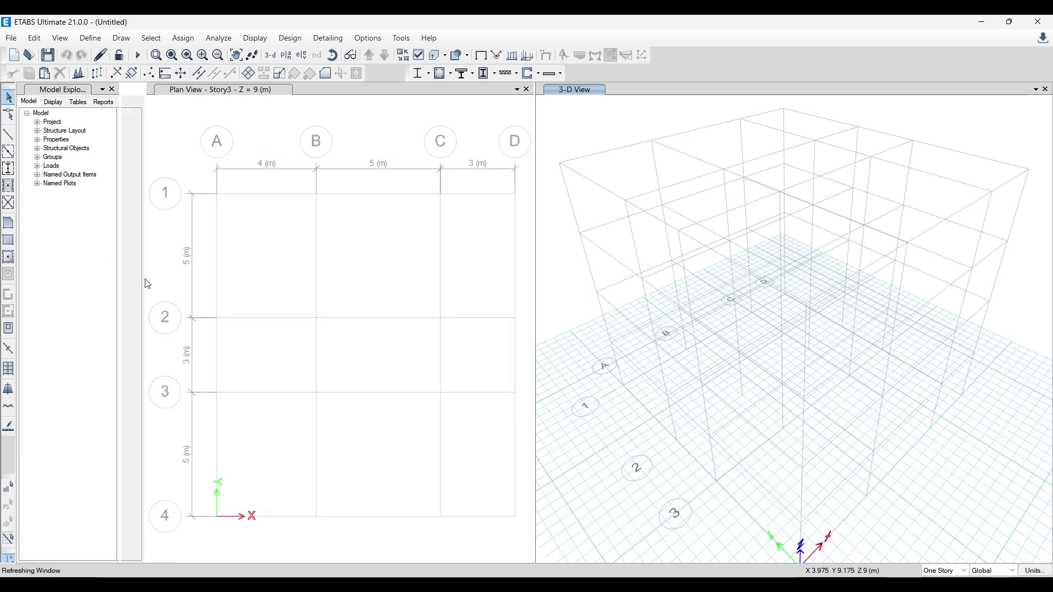
{"action": "left_click", "coordinate": [712, 200]}
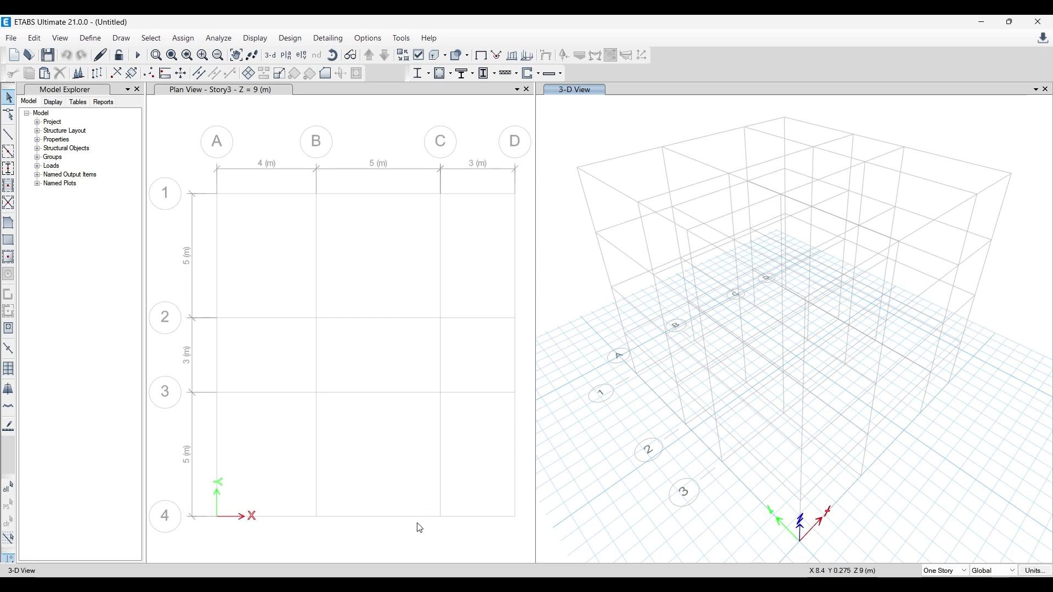
- Switch to Paint and add a text box beside the grid sketch reading "Topics Covered:" and "1. Grid Creation- Uniform and Custom"
{"action": "left_click", "coordinate": [438, 585]}
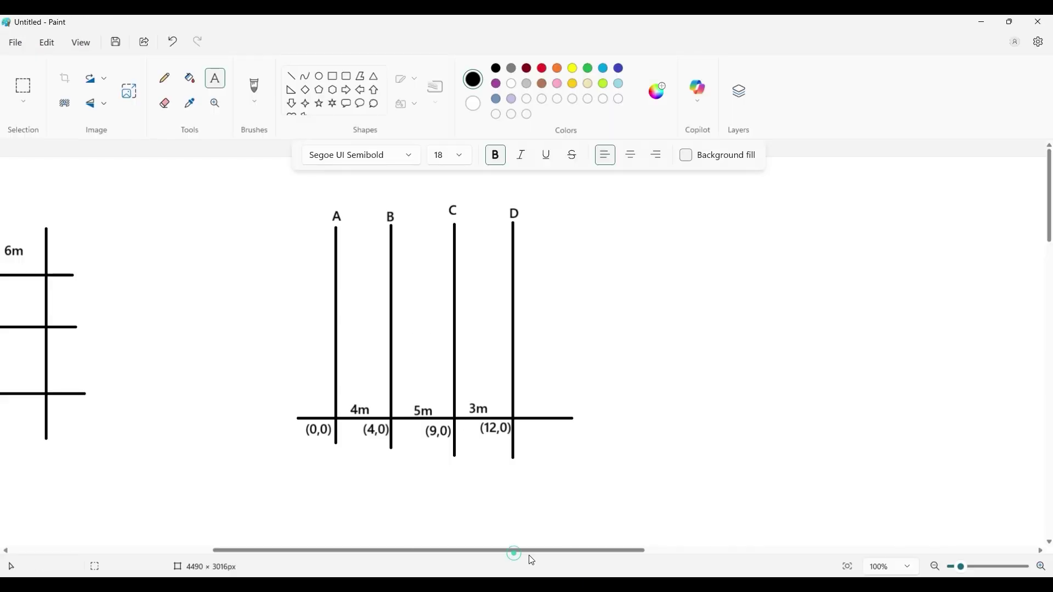
{"action": "left_click_drag", "start_coordinate": [528, 551], "coordinate": [657, 551]}
{"action": "left_click_drag", "start_coordinate": [372, 230], "coordinate": [652, 405]}
{"action": "type", "text": "Topics Covered"}
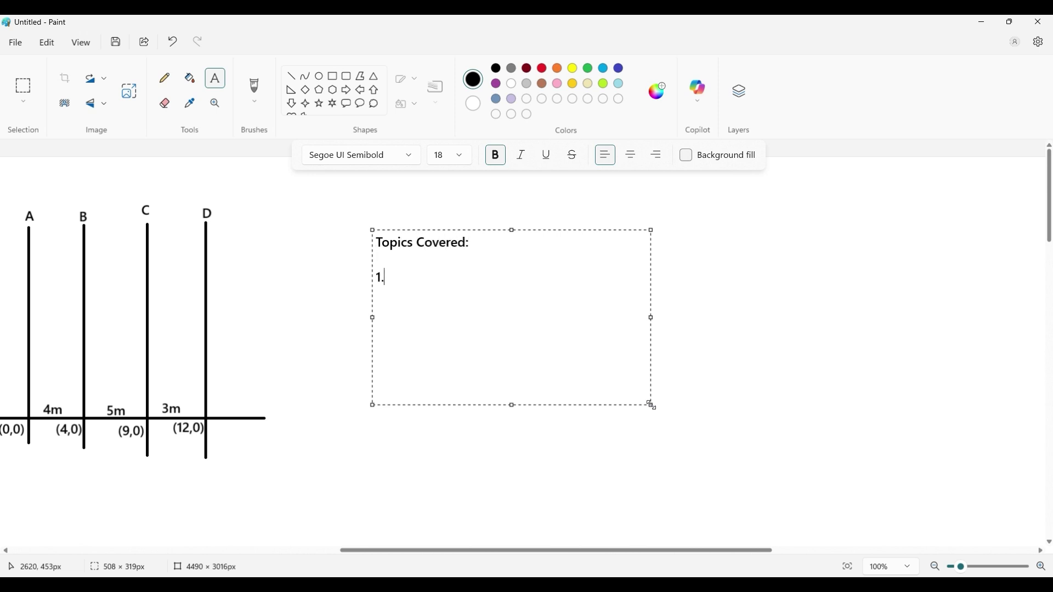
{"action": "type", "text": ":  1. F"}
{"action": "key", "text": "BackSpace"}
{"action": "type", "text": "Grid Creation"}
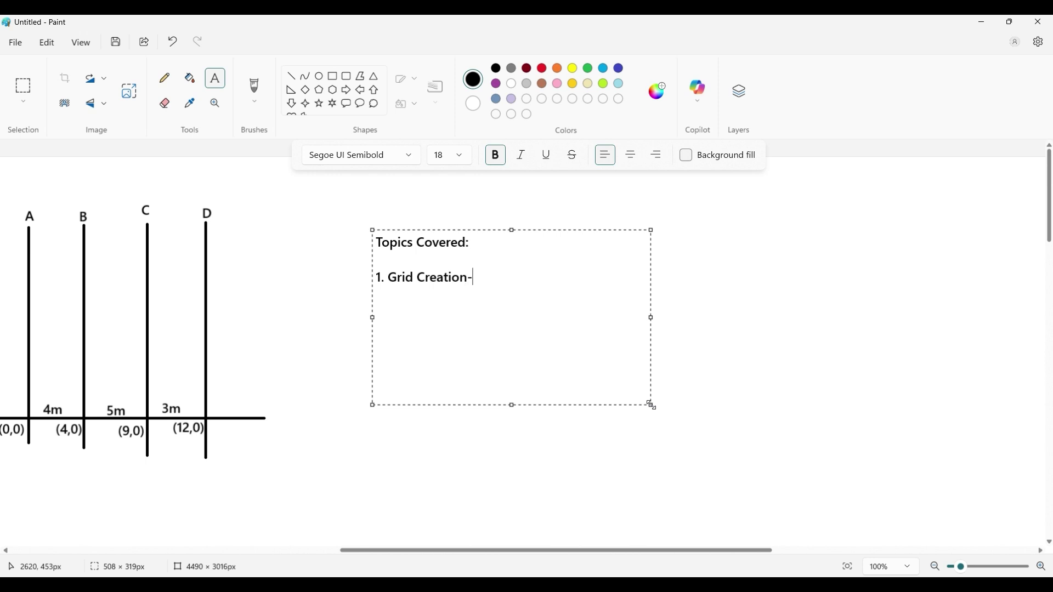
{"action": "type", "text": "- Uniform and Custom"}
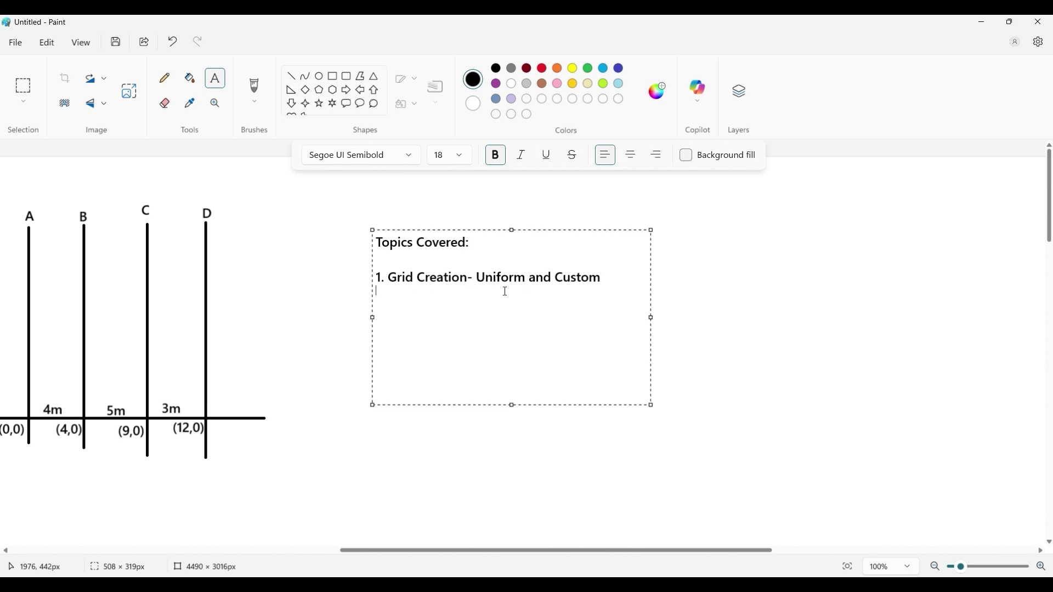
- Add the line "2. Material Definition" to the topics text and switch back to ETABS
{"action": "type", "text": "Material Defi"}
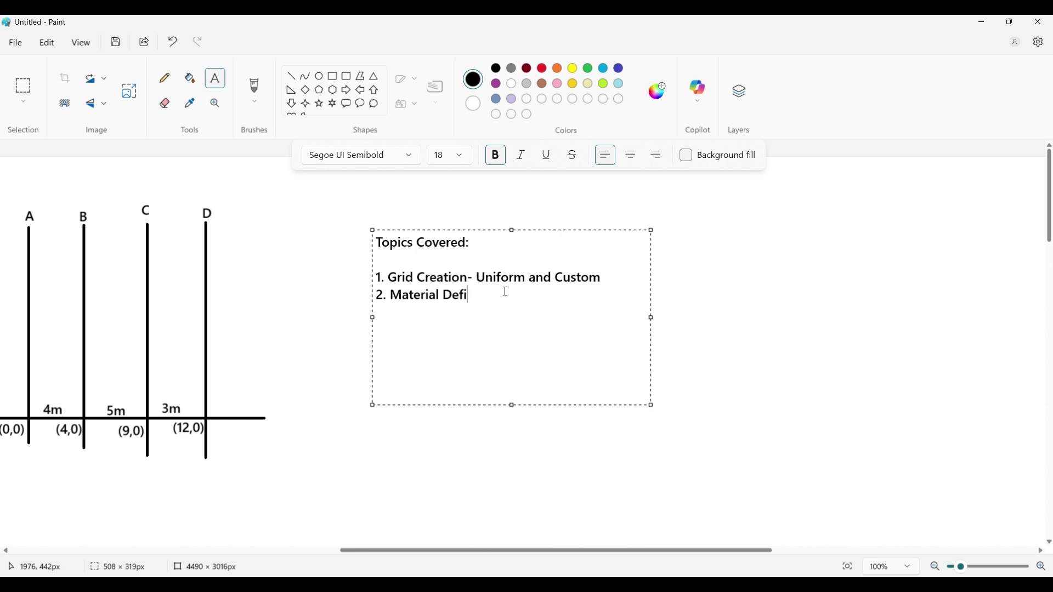
{"action": "type", "text": "nition"}
{"action": "key", "text": "alt+Tab"}
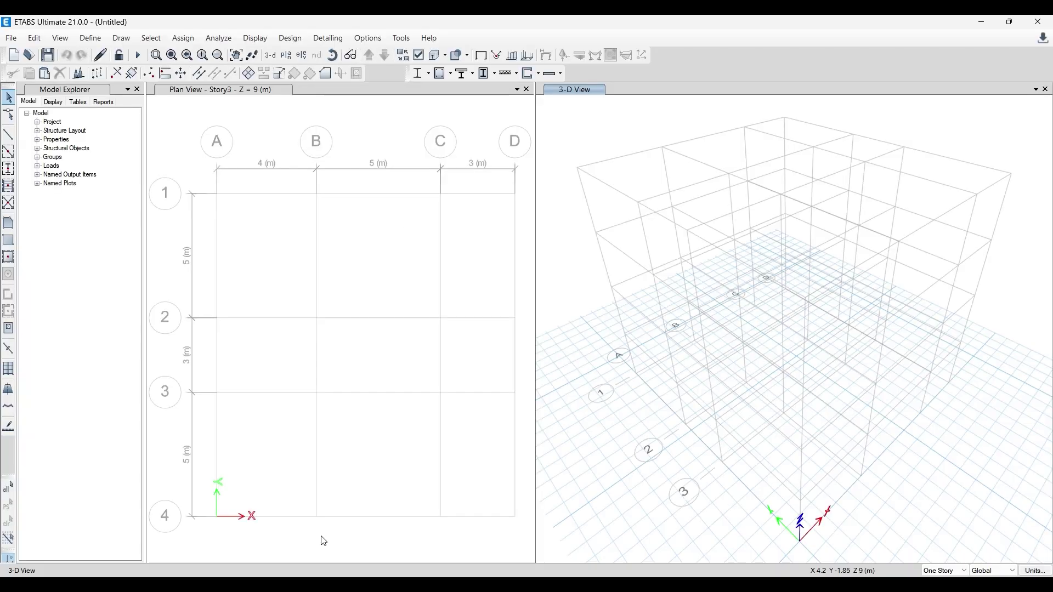
{"action": "left_click", "coordinate": [58, 232]}
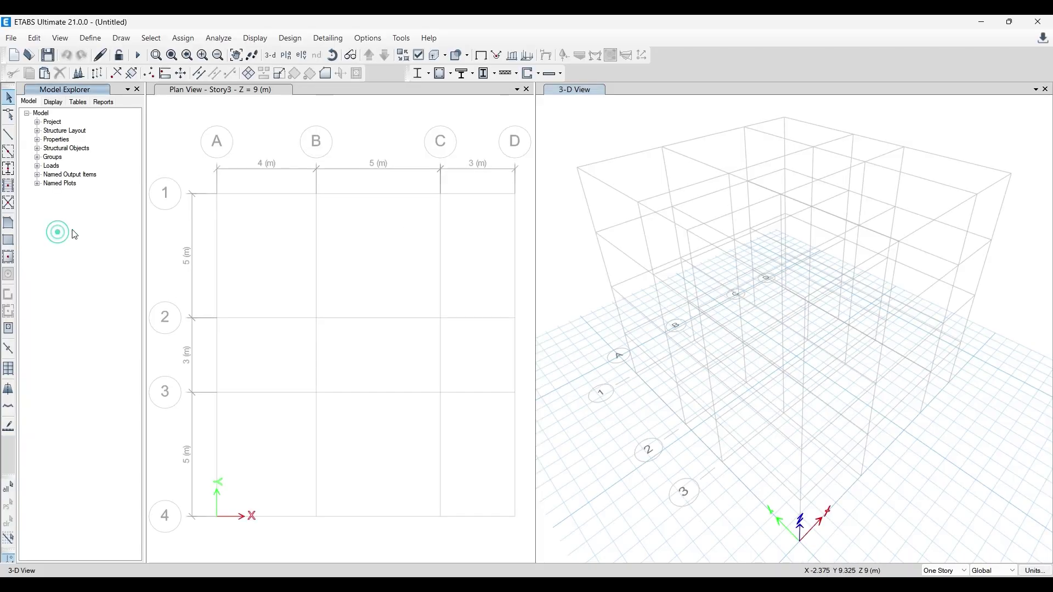
{"action": "left_click", "coordinate": [7, 154]}
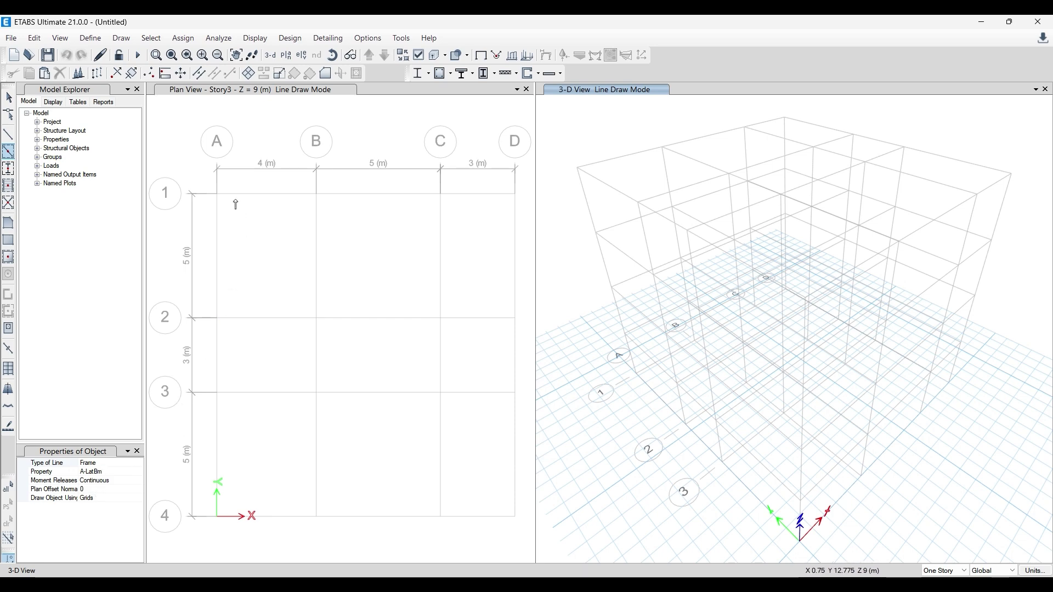
{"action": "left_click", "coordinate": [8, 98]}
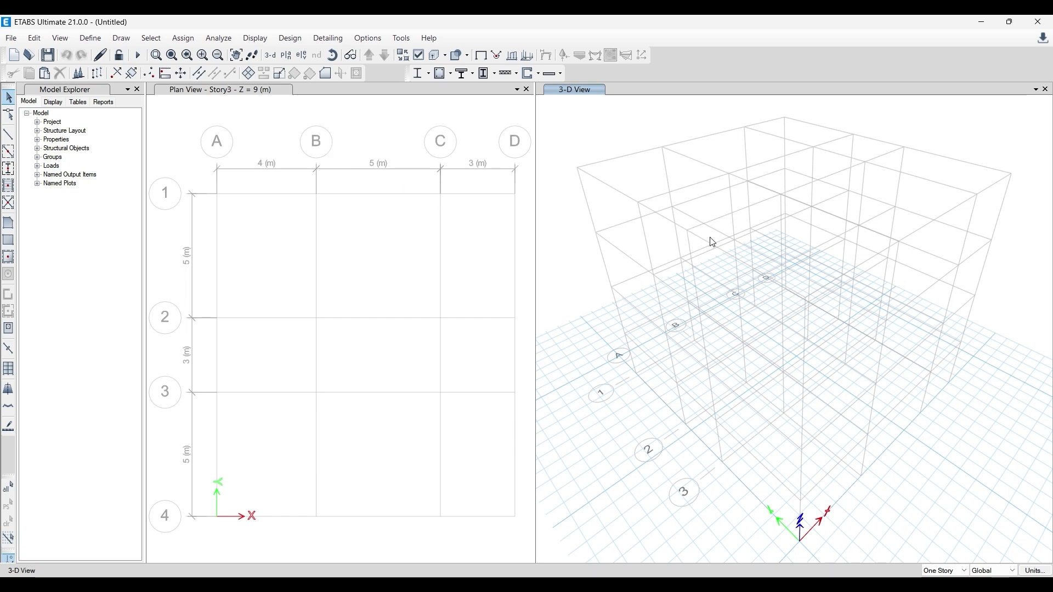
- Start adding a new material property in the material definitions and set its material type to Concrete
{"action": "left_click", "coordinate": [89, 38]}
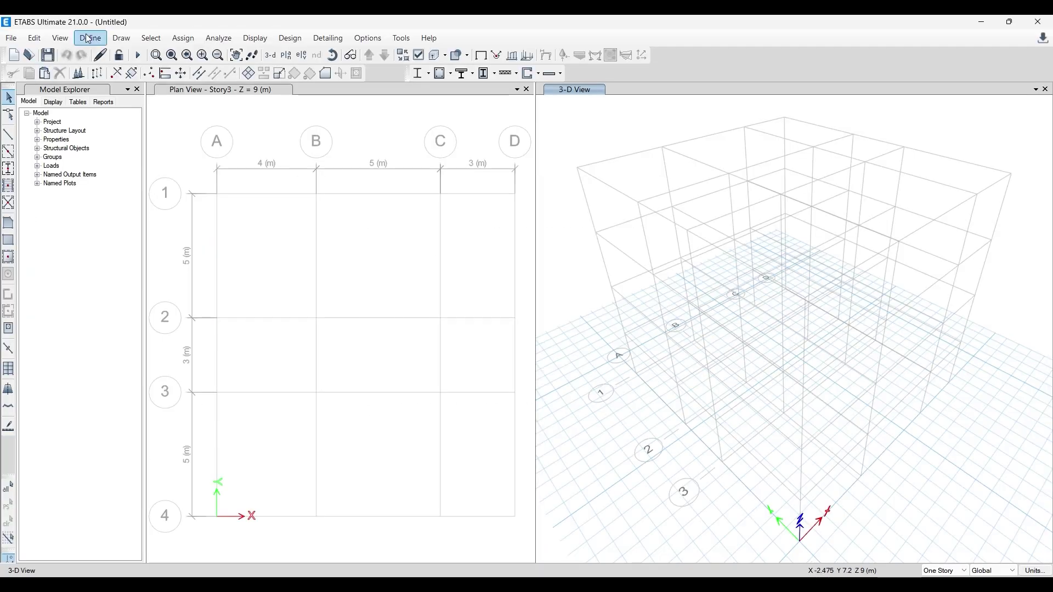
{"action": "left_click", "coordinate": [90, 38]}
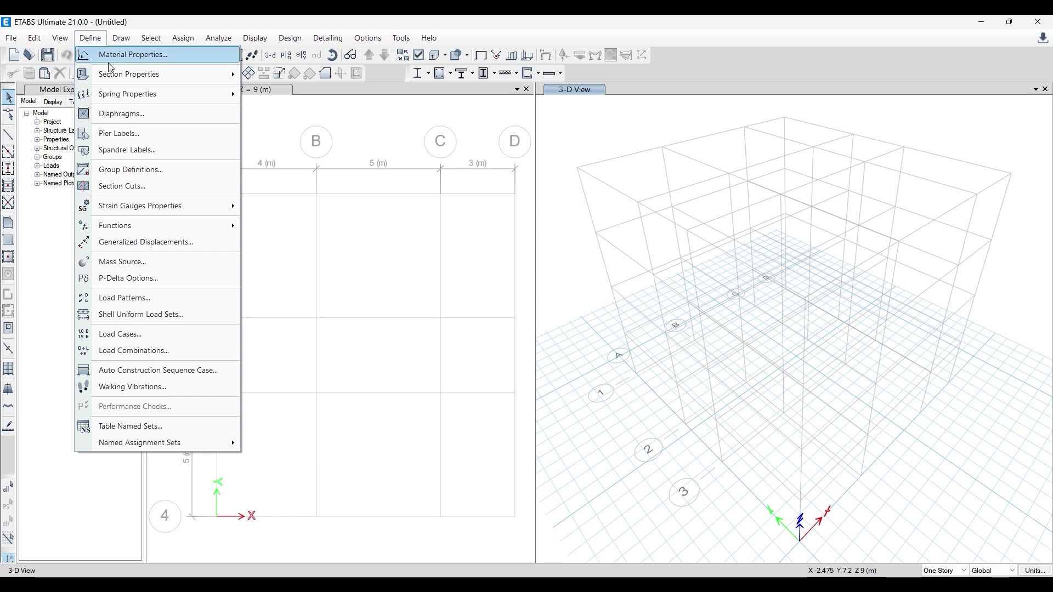
{"action": "left_click", "coordinate": [125, 56]}
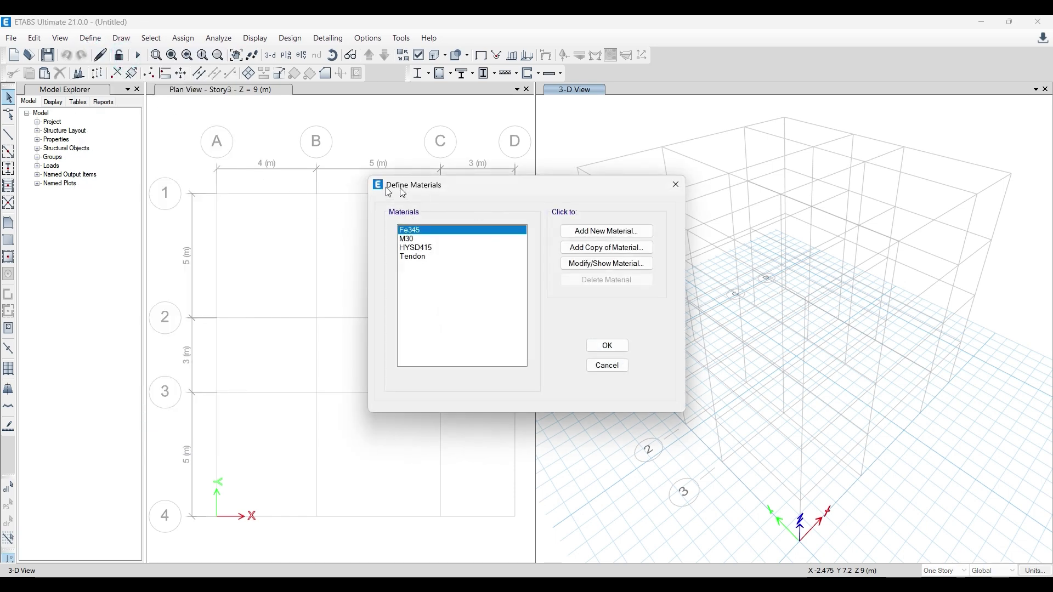
{"action": "left_click", "coordinate": [626, 238]}
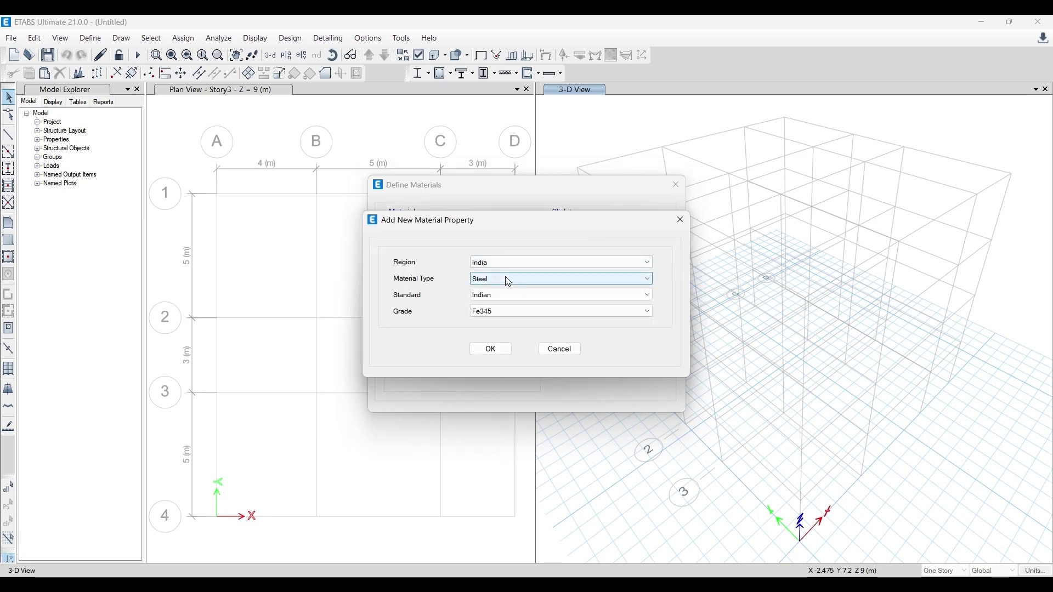
{"action": "left_click", "coordinate": [505, 278]}
{"action": "left_click", "coordinate": [509, 296]}
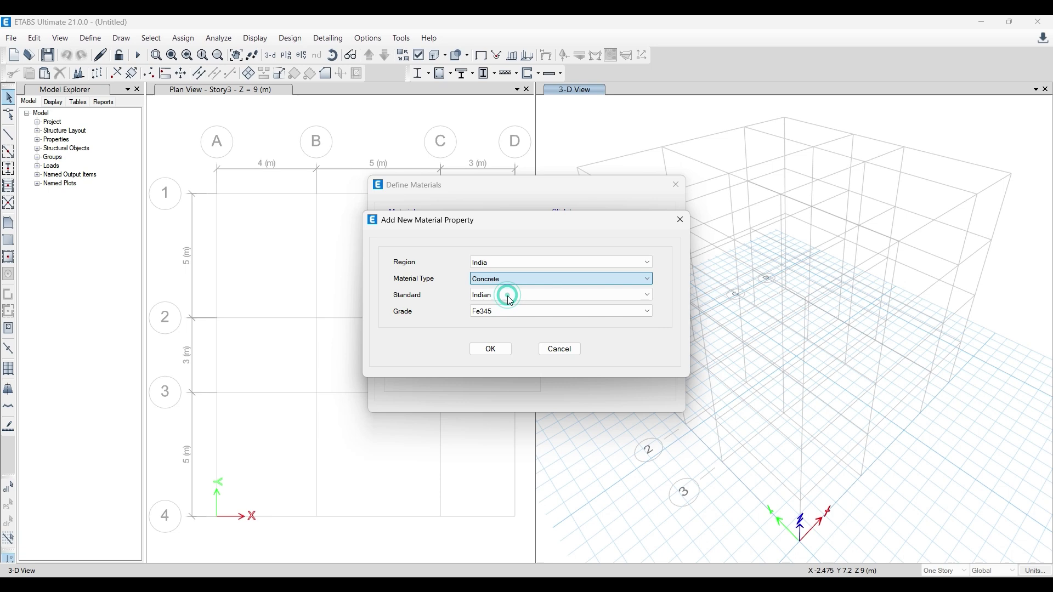
- Switch the new material's region to Australia and back to India, and add it as Indian-standard Concrete of grade M20
{"action": "left_click", "coordinate": [497, 264]}
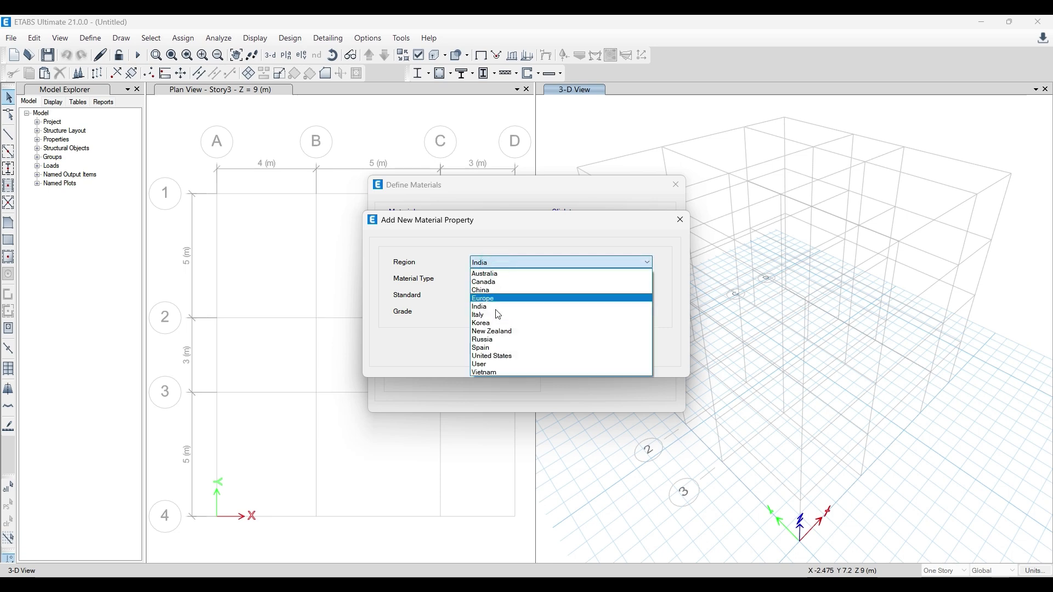
{"action": "left_click", "coordinate": [496, 274]}
{"action": "left_click", "coordinate": [511, 263]}
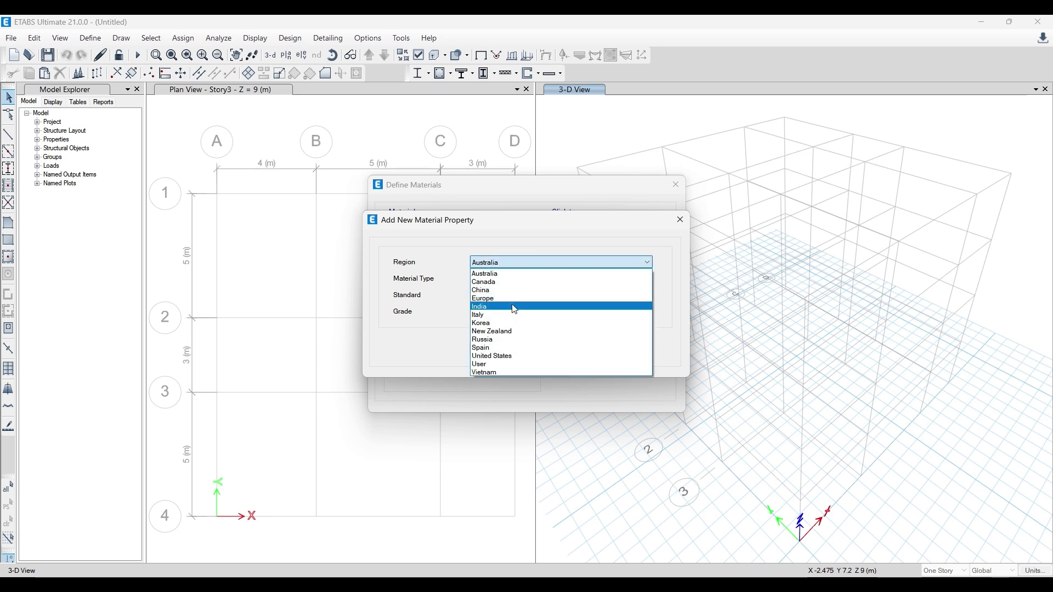
{"action": "left_click", "coordinate": [512, 306]}
{"action": "left_click", "coordinate": [509, 280]}
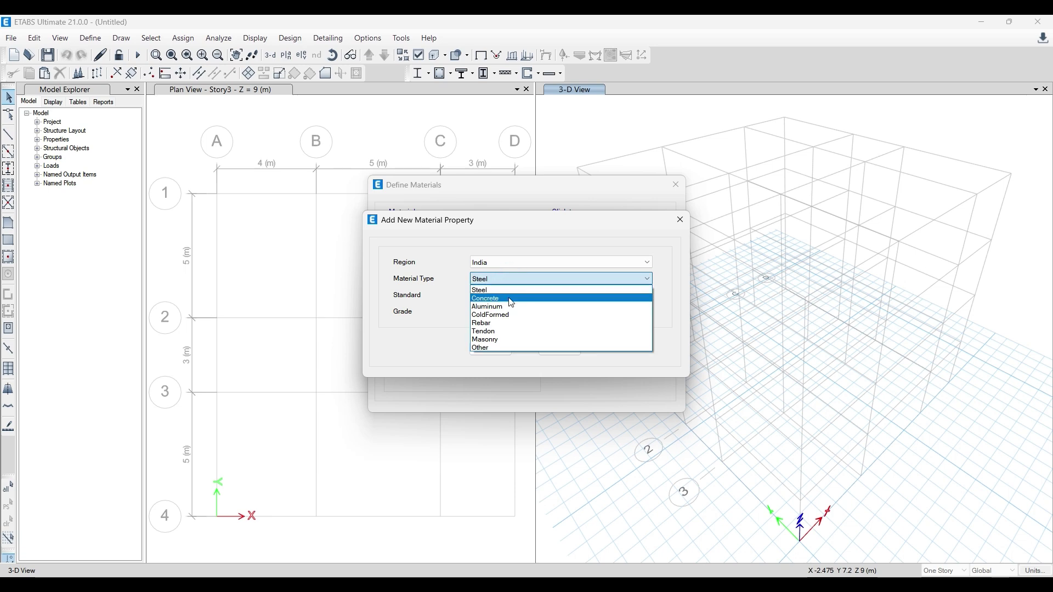
{"action": "left_click", "coordinate": [509, 297]}
{"action": "left_click", "coordinate": [506, 316]}
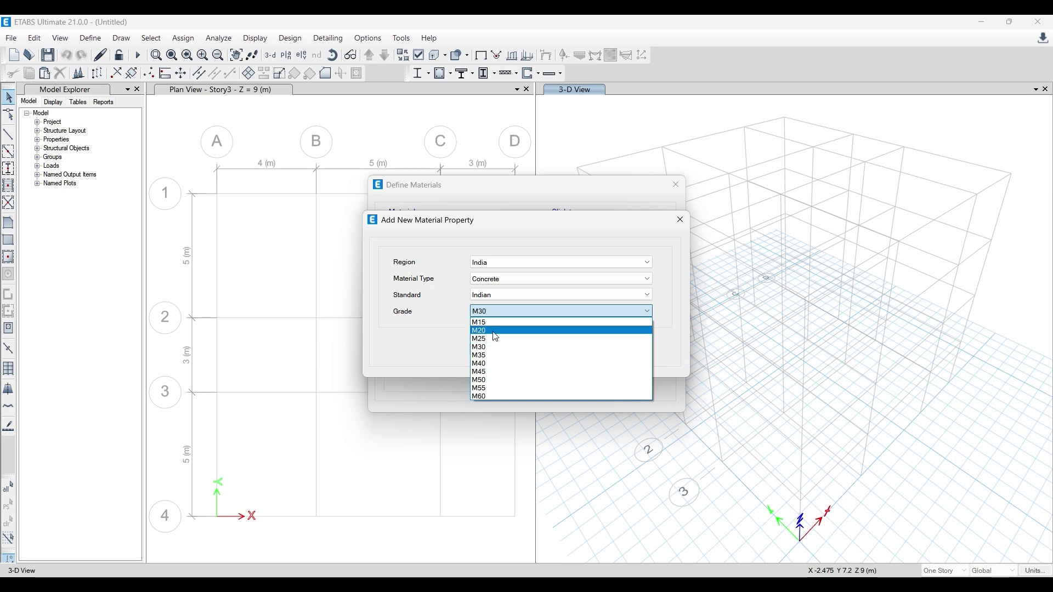
{"action": "left_click", "coordinate": [492, 331]}
{"action": "left_click", "coordinate": [490, 349]}
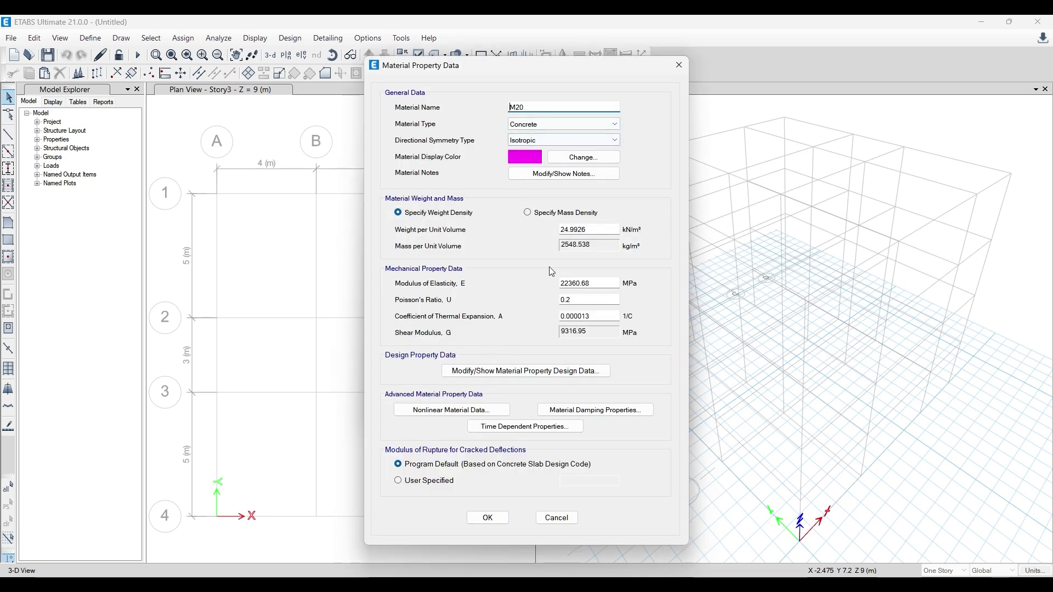
{"action": "left_click", "coordinate": [486, 519]}
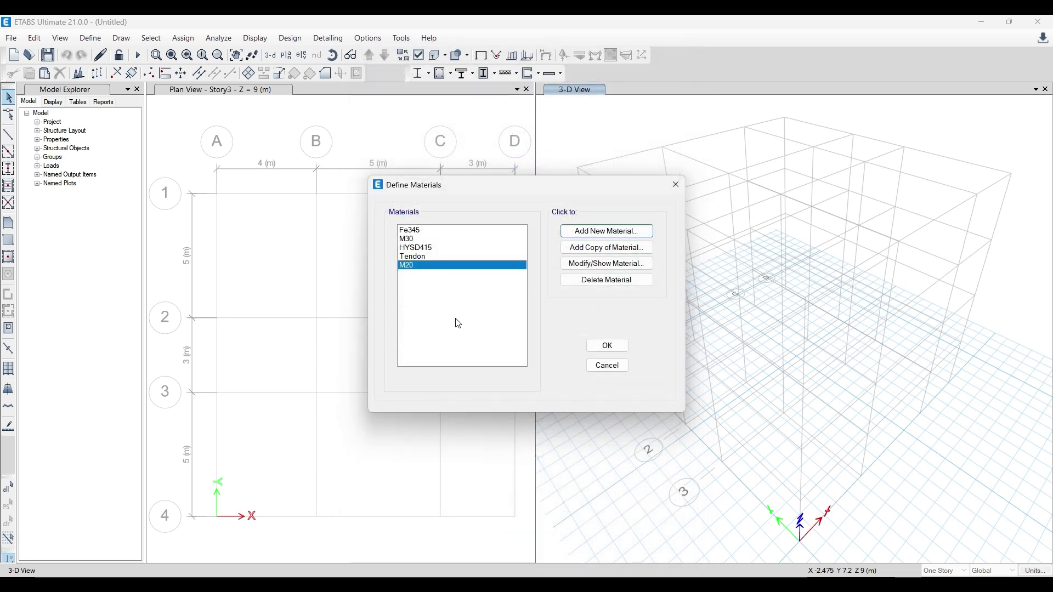
- Start another new material for region India, with type Rebar, Indian standard and grade HYSD Grade 550
{"action": "left_click", "coordinate": [639, 231]}
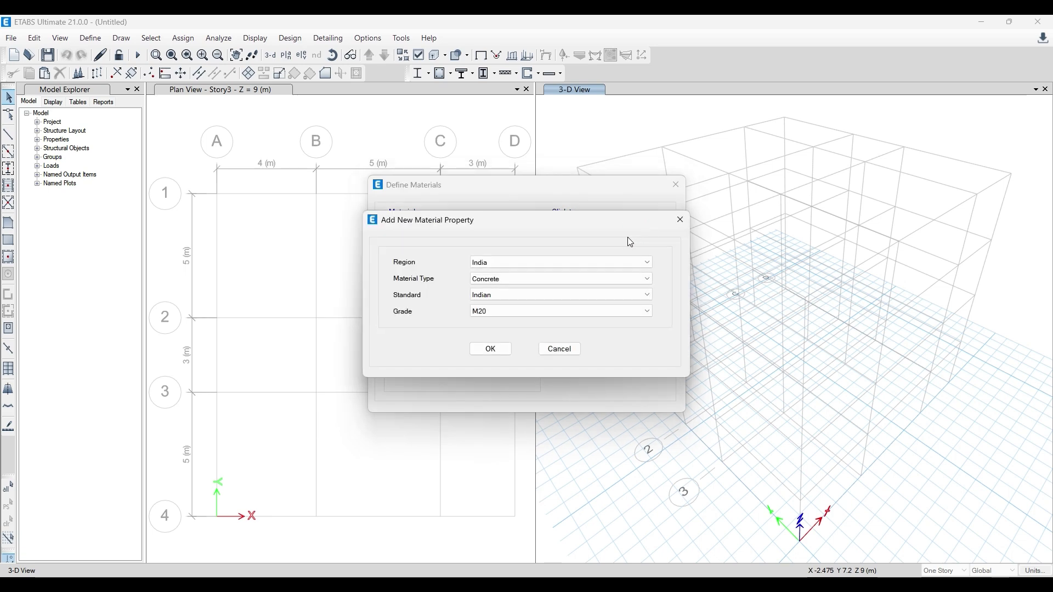
{"action": "left_click_drag", "start_coordinate": [528, 222], "coordinate": [525, 208]}
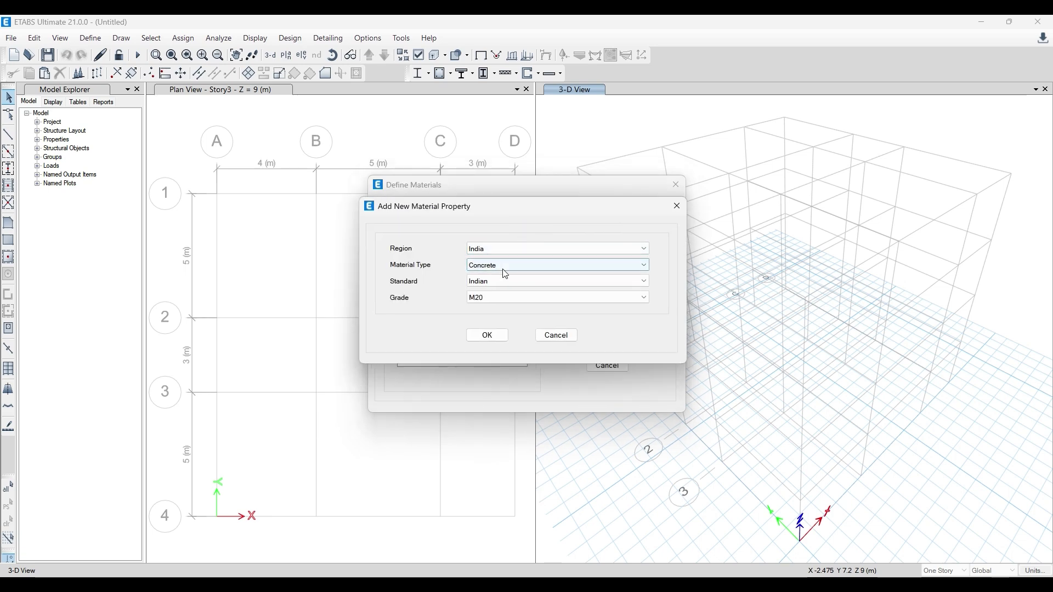
{"action": "left_click", "coordinate": [504, 269]}
{"action": "left_click", "coordinate": [494, 274]}
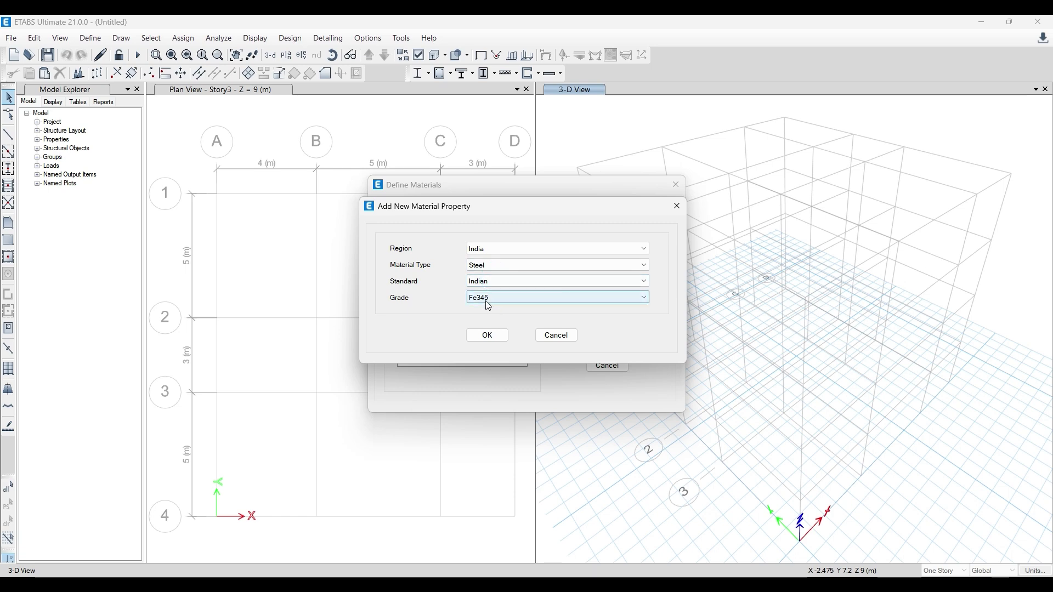
{"action": "left_click", "coordinate": [498, 266]}
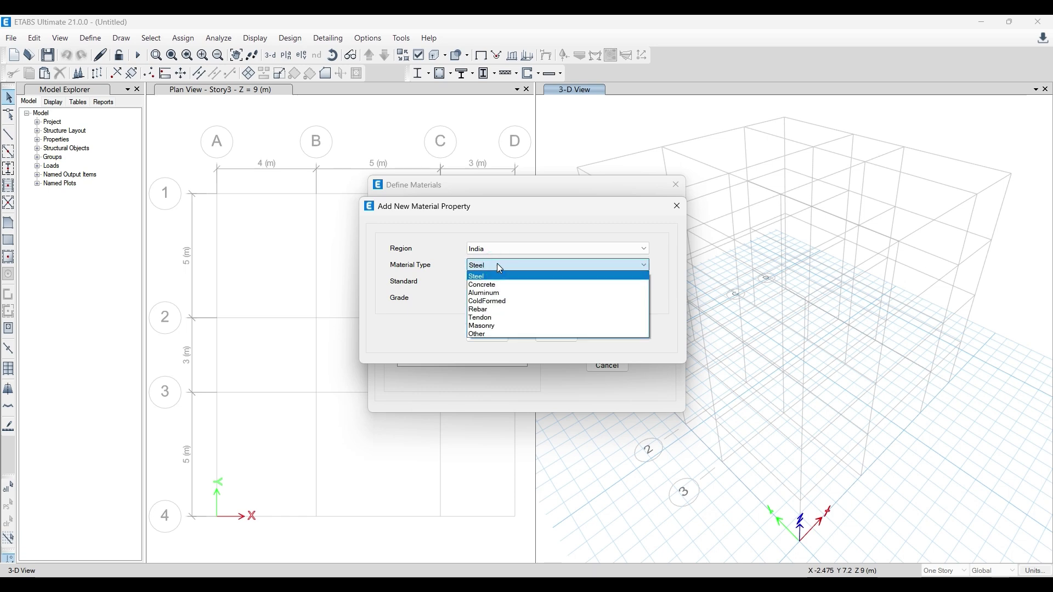
{"action": "left_click", "coordinate": [503, 309]}
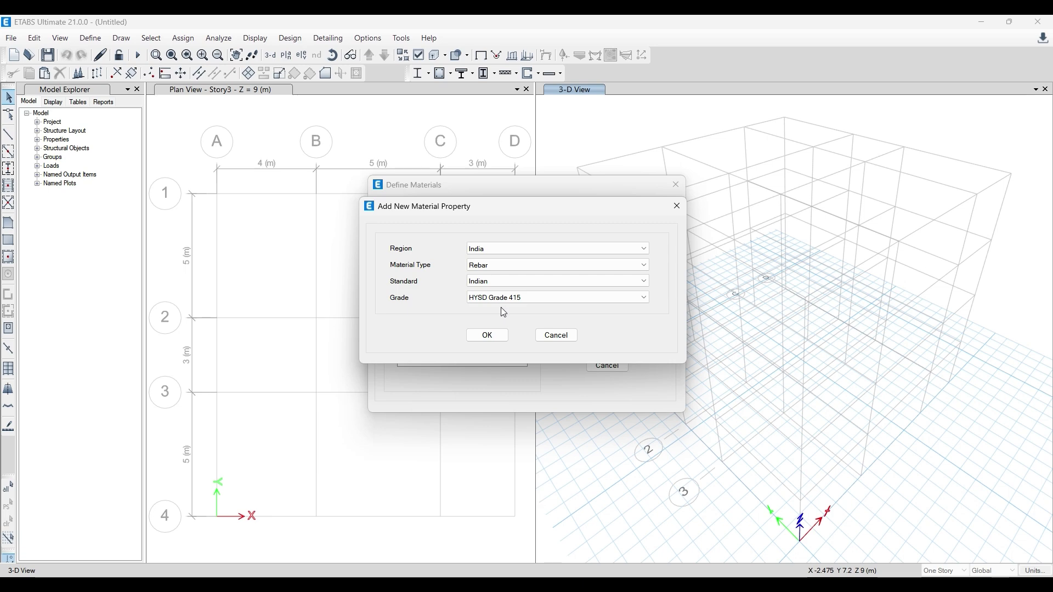
{"action": "left_click", "coordinate": [503, 298]}
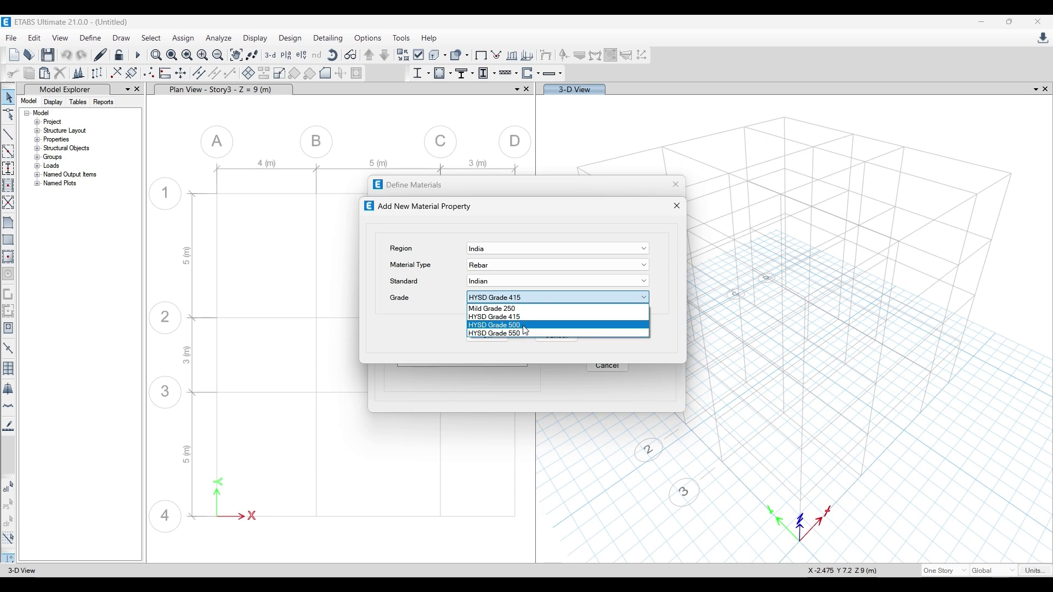
{"action": "left_click", "coordinate": [524, 332]}
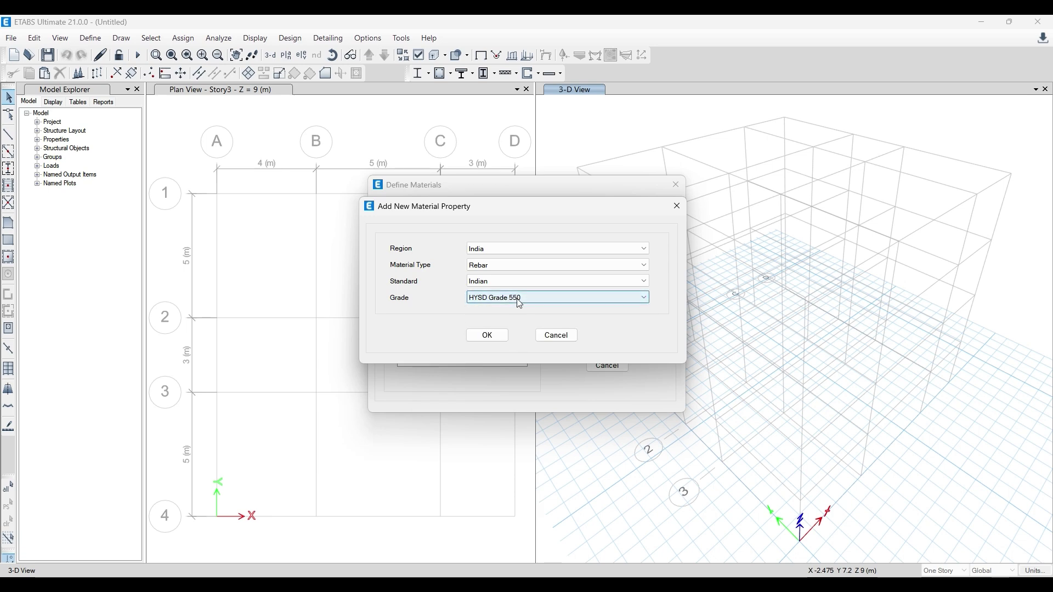
{"action": "left_click", "coordinate": [487, 336]}
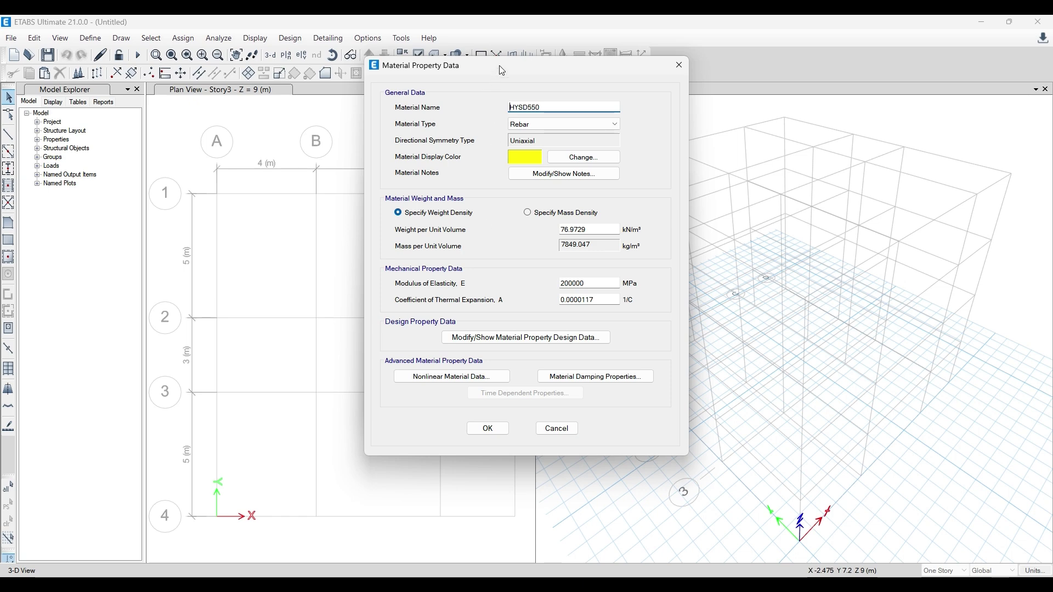
- Examine the HYSD550 rebar's name, weight, elasticity and thermal expansion properties, and its yield and tensile strengths in the design data
{"action": "left_click_drag", "start_coordinate": [496, 64], "coordinate": [461, 75]}
{"action": "double_click", "coordinate": [489, 116]}
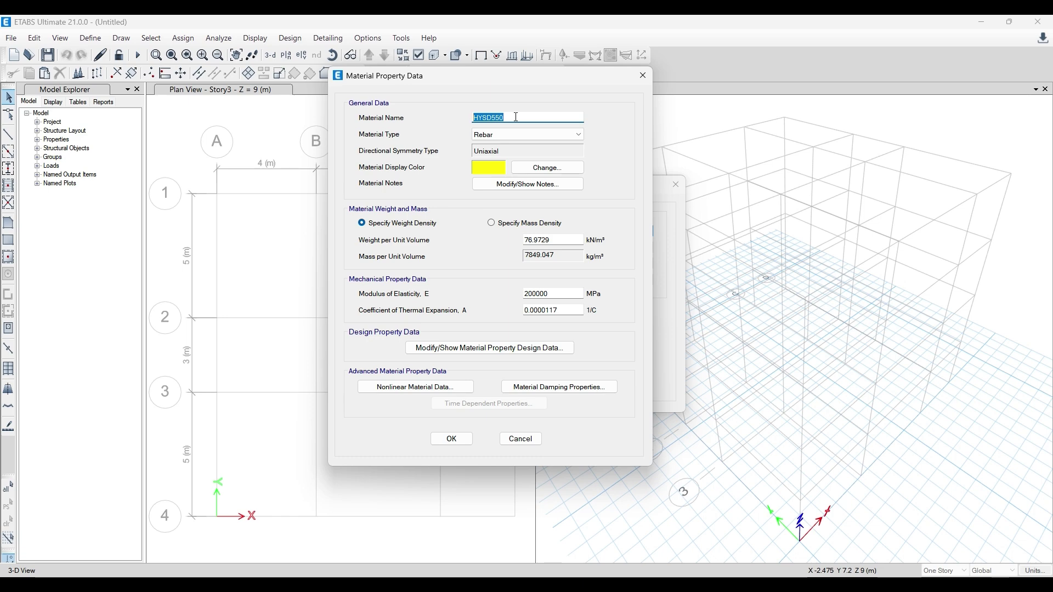
{"action": "left_click", "coordinate": [565, 239]}
{"action": "left_click", "coordinate": [567, 292]}
{"action": "left_click", "coordinate": [569, 311]}
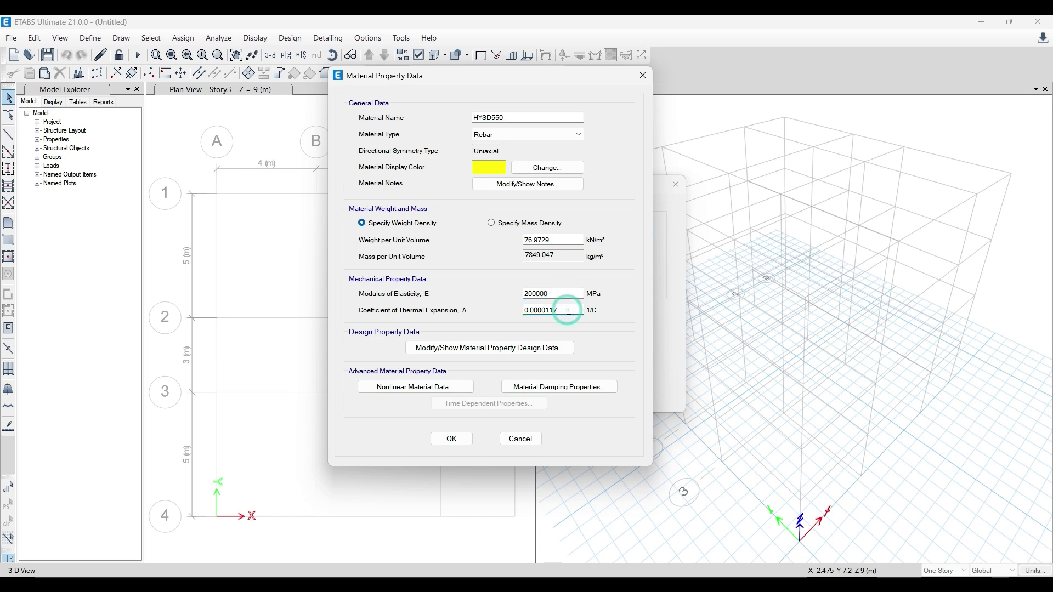
{"action": "left_click", "coordinate": [563, 350]}
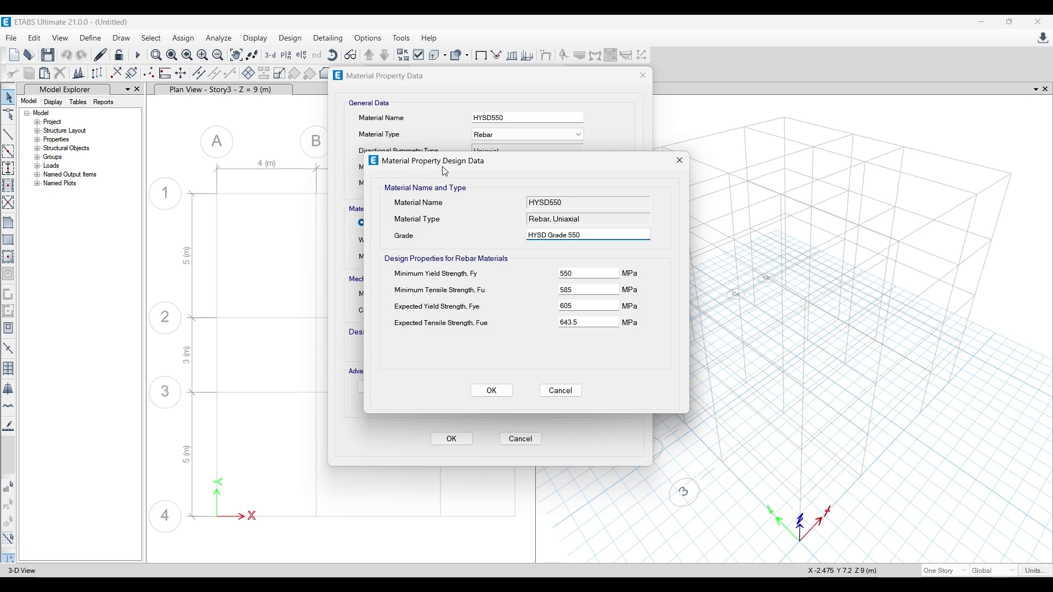
{"action": "left_click_drag", "start_coordinate": [444, 163], "coordinate": [204, 132]}
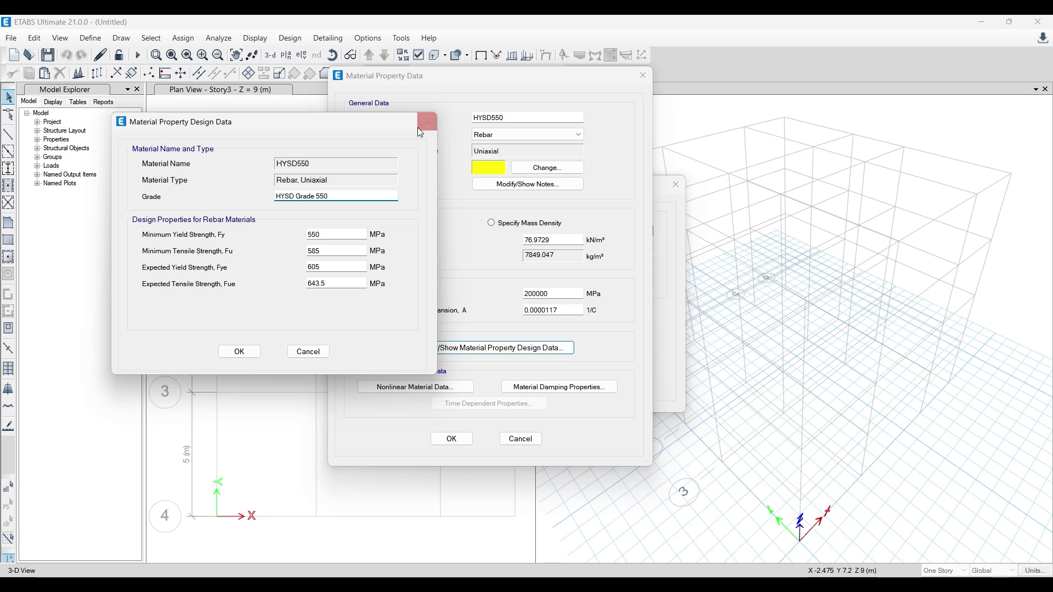
{"action": "left_click_drag", "start_coordinate": [376, 123], "coordinate": [390, 131]}
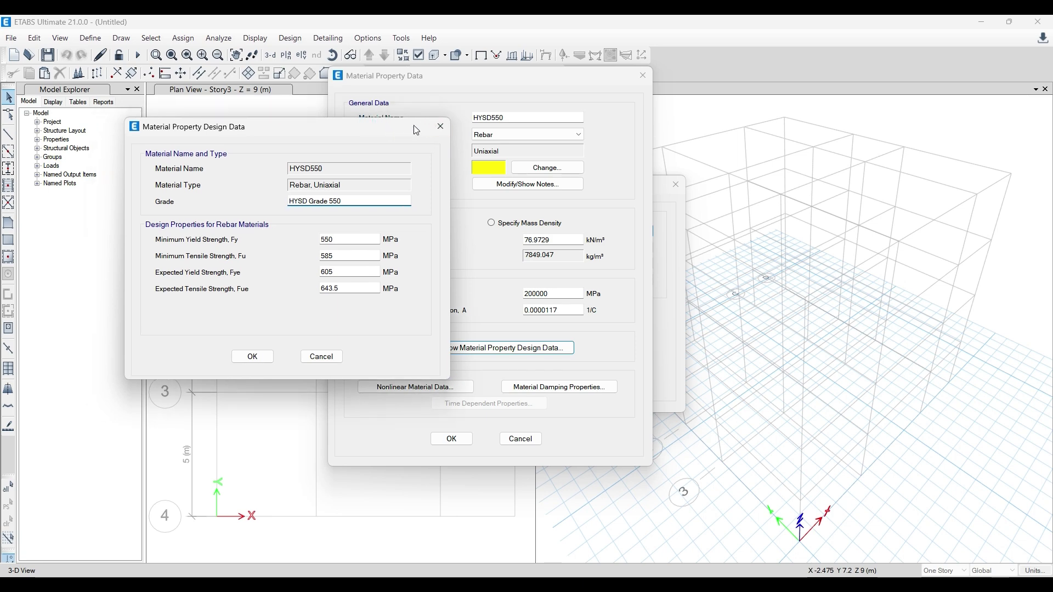
{"action": "left_click", "coordinate": [440, 126]}
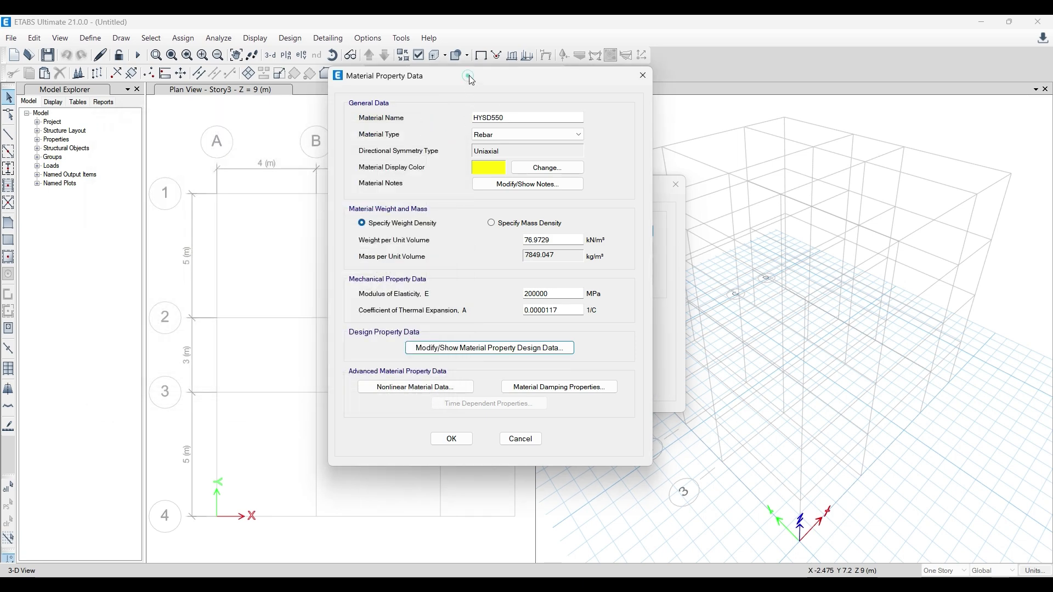
{"action": "mouse_move", "coordinate": [469, 74]}
{"action": "left_mouse_down"}
{"action": "mouse_move", "coordinate": [538, 100]}
{"action": "mouse_move", "coordinate": [462, 80]}
{"action": "mouse_move", "coordinate": [471, 88]}
{"action": "left_mouse_up"}
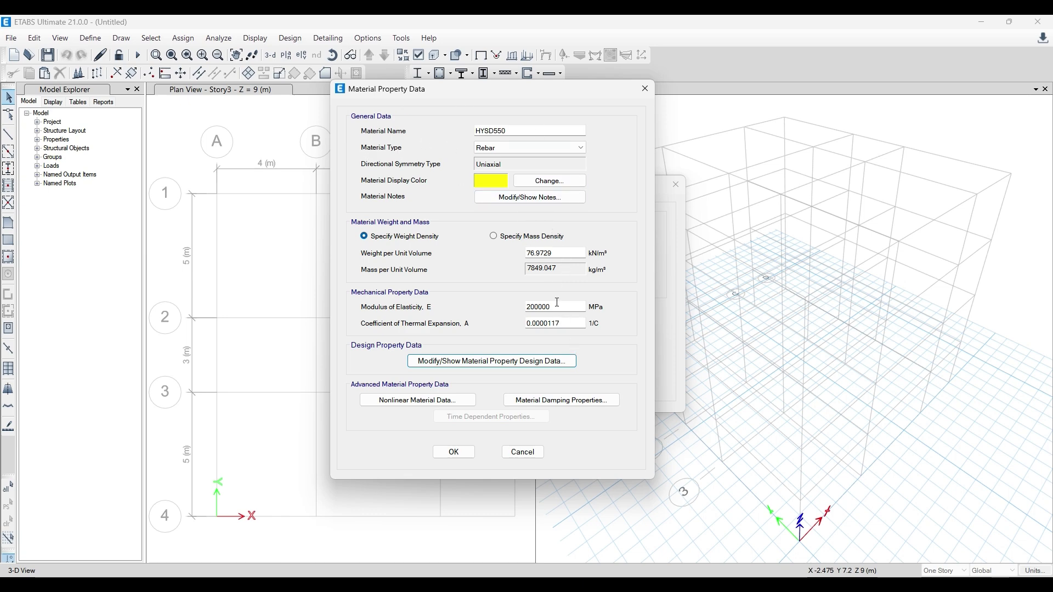
- Accept the HYSD550 rebar, check the M20 and HYSD550 entries in the materials list, and close the material definitions without confirming them
{"action": "left_click", "coordinate": [454, 452]}
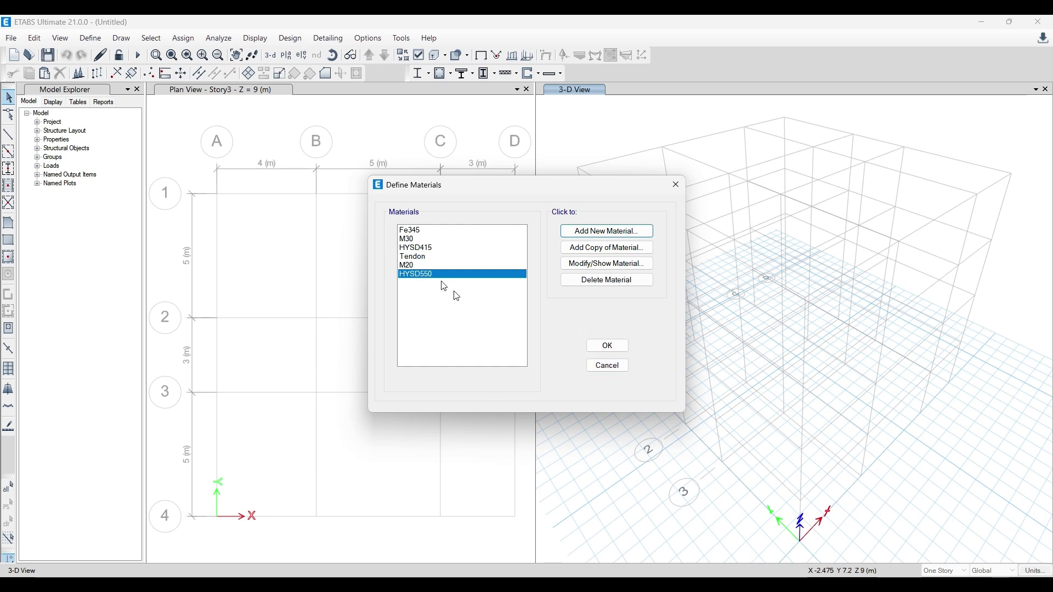
{"action": "left_click", "coordinate": [407, 266]}
{"action": "left_click", "coordinate": [409, 274]}
{"action": "left_click_drag", "start_coordinate": [509, 189], "coordinate": [431, 153]}
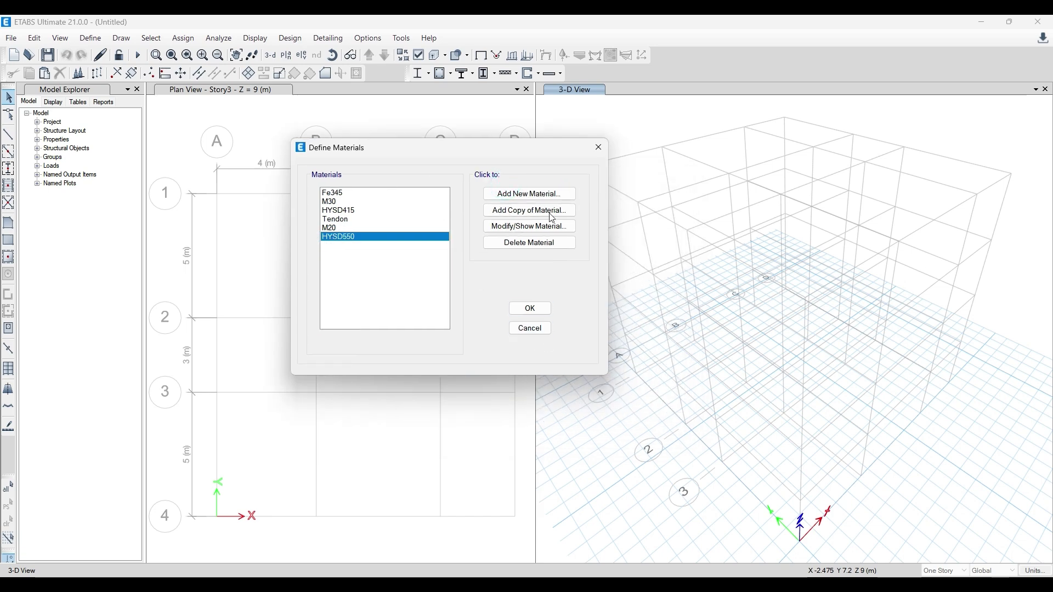
{"action": "left_click", "coordinate": [597, 148]}
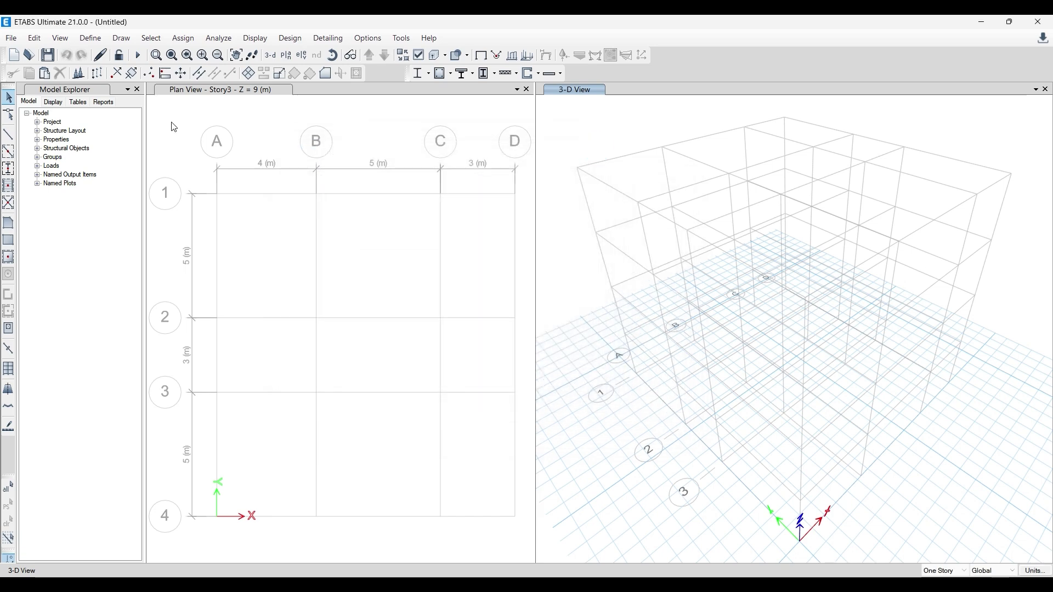
- Reopen the material definitions and add an Indian Rebar material of grade HYSD Grade 550 with its default properties
{"action": "left_click", "coordinate": [91, 39]}
{"action": "left_click", "coordinate": [117, 52]}
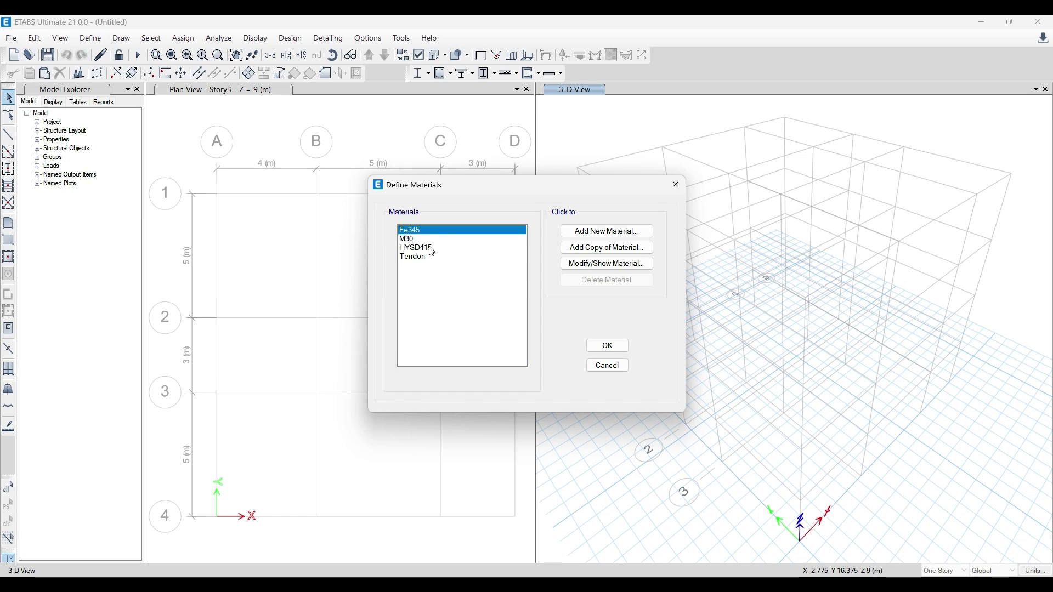
{"action": "left_click_drag", "start_coordinate": [491, 182], "coordinate": [452, 174]}
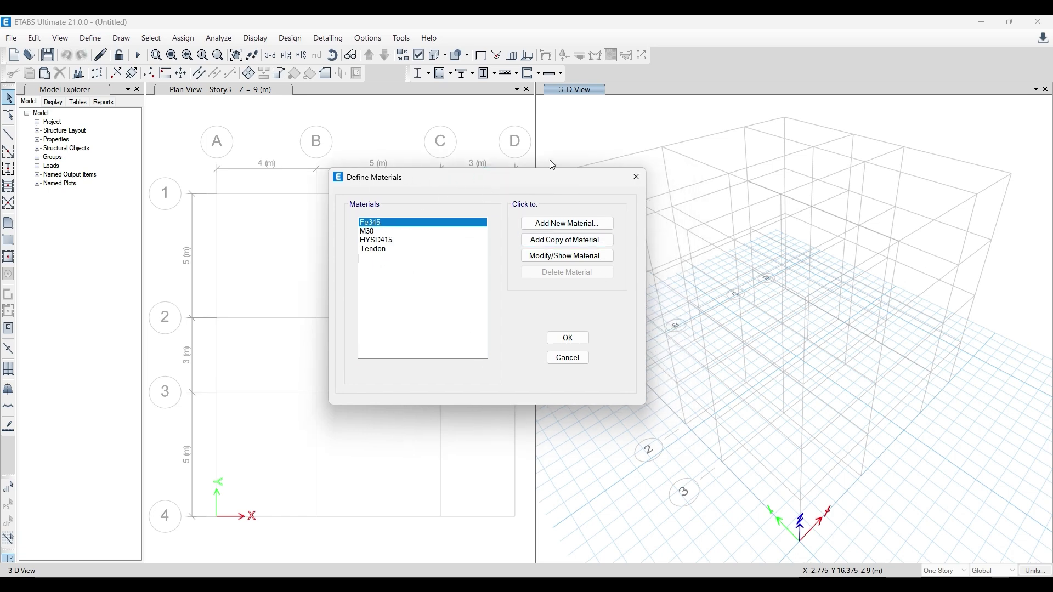
{"action": "left_click", "coordinate": [548, 223]}
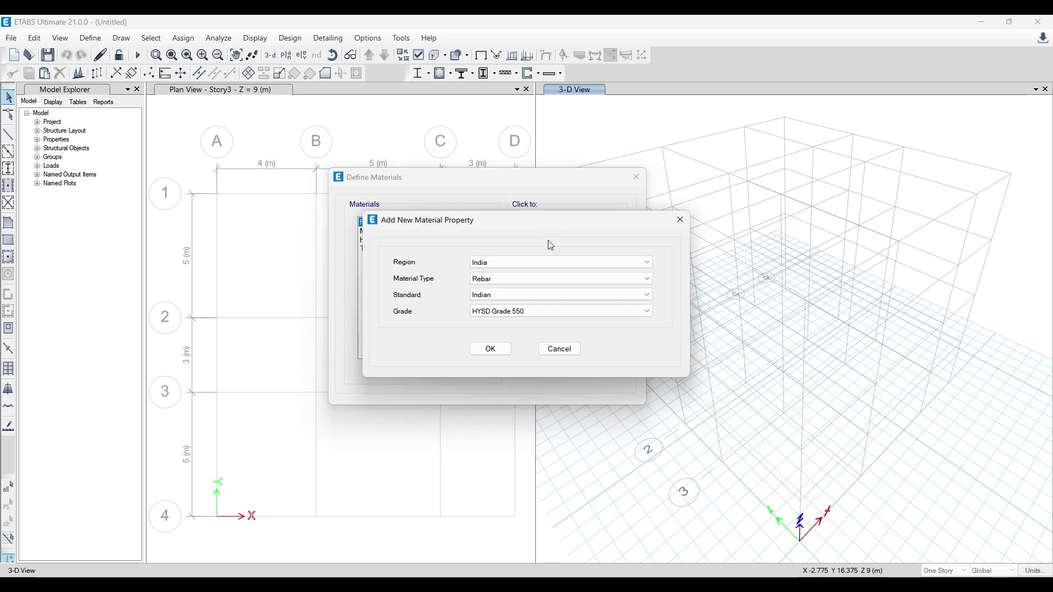
{"action": "left_click", "coordinate": [489, 349]}
{"action": "left_click", "coordinate": [485, 430]}
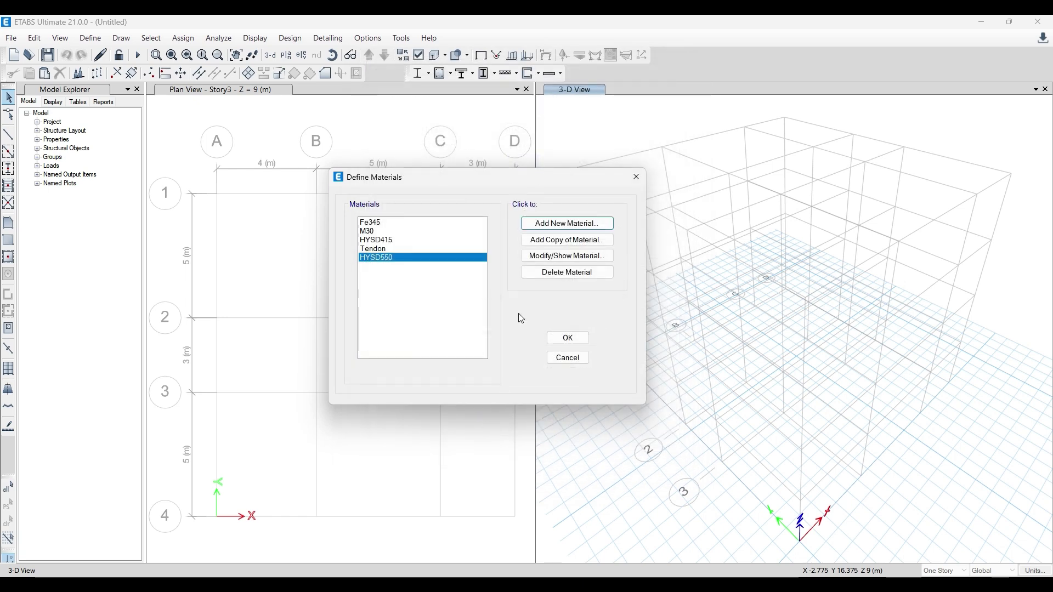
- Add an Indian-standard Concrete material of grade M20 with its default properties and confirm the material definitions
{"action": "left_click", "coordinate": [572, 223]}
{"action": "left_click", "coordinate": [537, 285]}
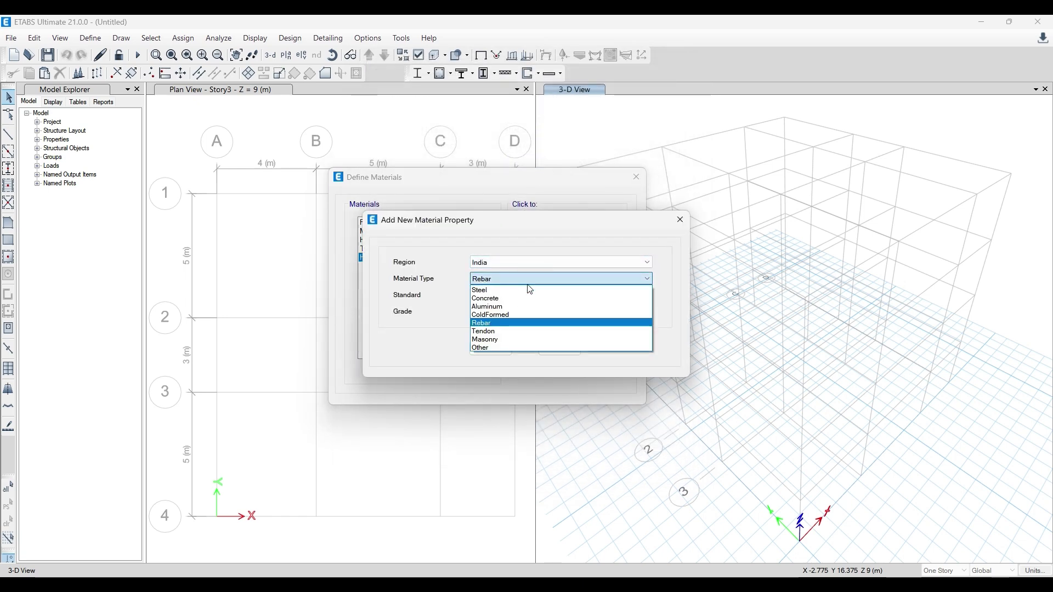
{"action": "left_click", "coordinate": [519, 297]}
{"action": "left_click", "coordinate": [499, 312]}
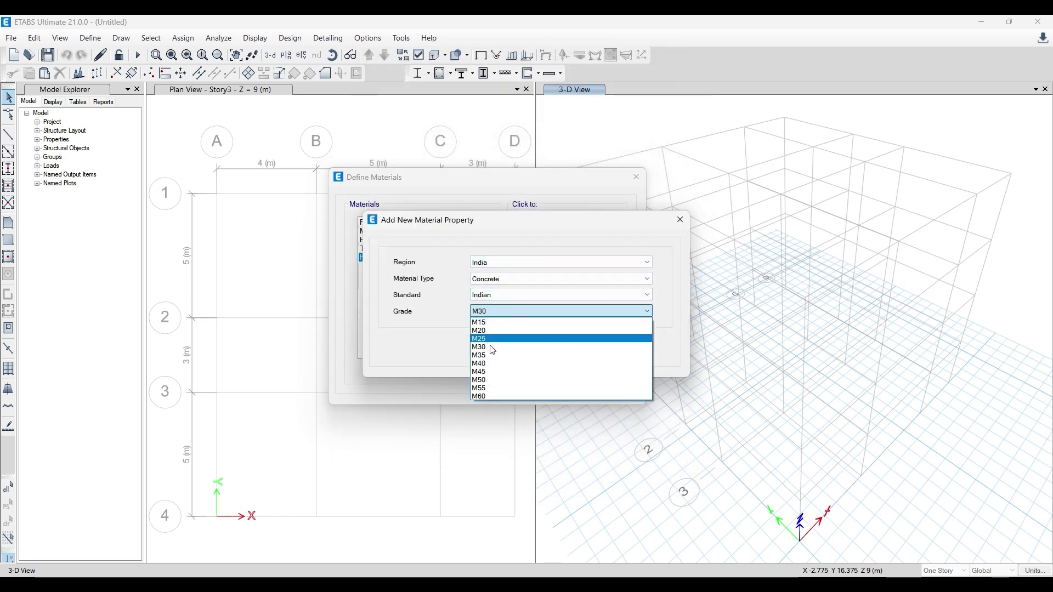
{"action": "left_click", "coordinate": [507, 334]}
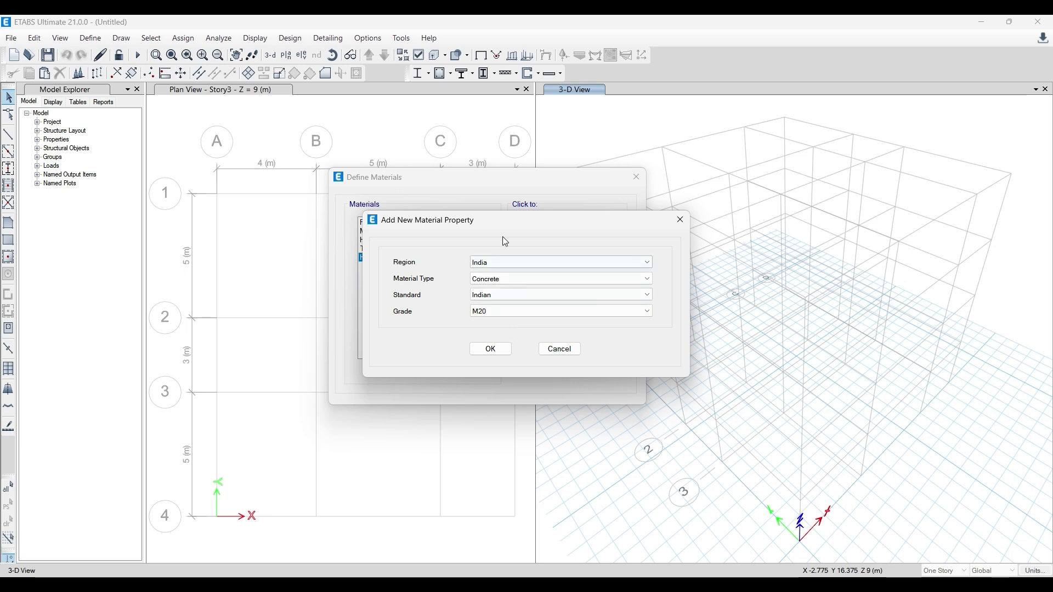
{"action": "left_click", "coordinate": [488, 357]}
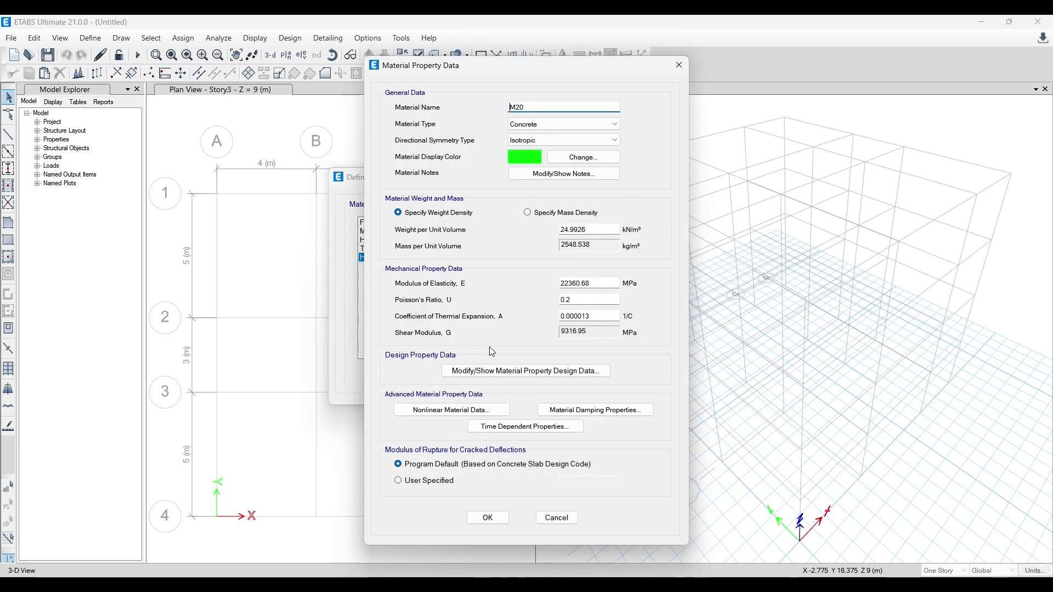
{"action": "left_click", "coordinate": [490, 516]}
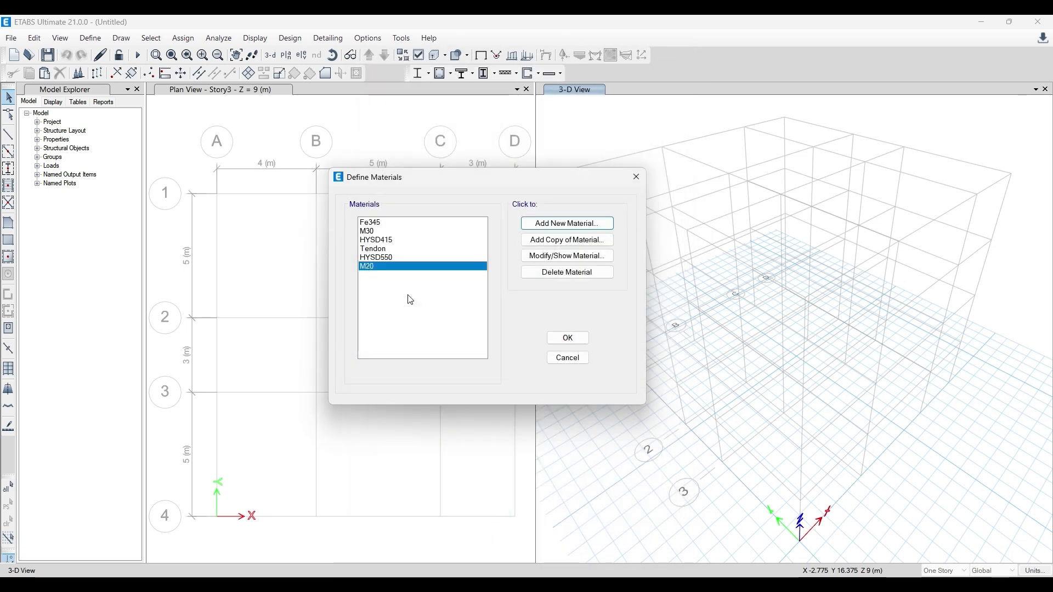
{"action": "left_click", "coordinate": [567, 337]}
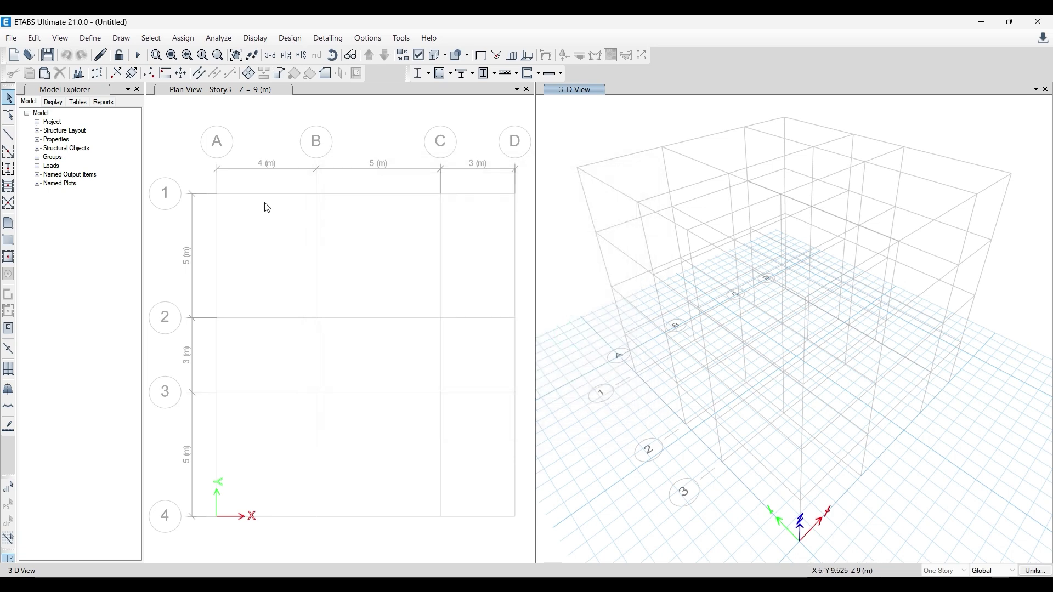
- Reopen the material definitions, check the HYSD550 and M20 entries in the materials list, and accept the definitions
{"action": "left_click", "coordinate": [97, 38]}
{"action": "left_click", "coordinate": [132, 54]}
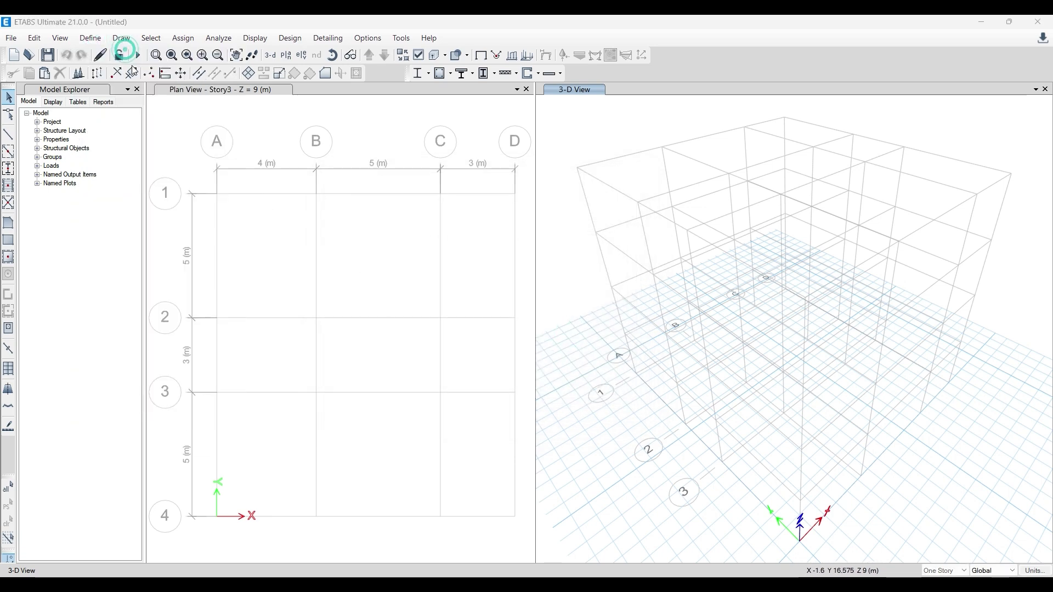
{"action": "left_click", "coordinate": [416, 265]}
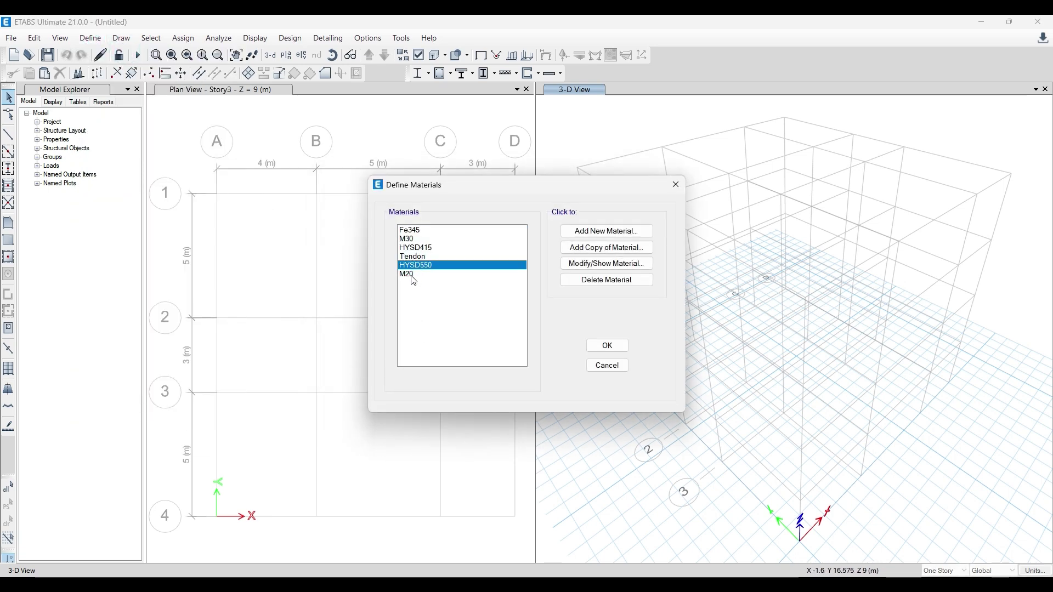
{"action": "left_click", "coordinate": [413, 274]}
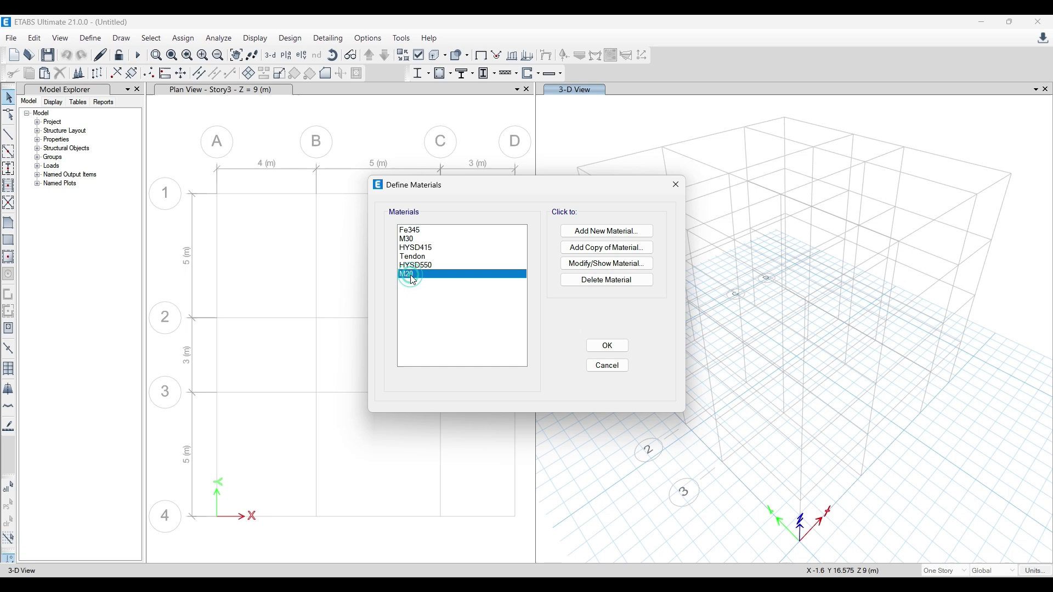
{"action": "left_click", "coordinate": [608, 346]}
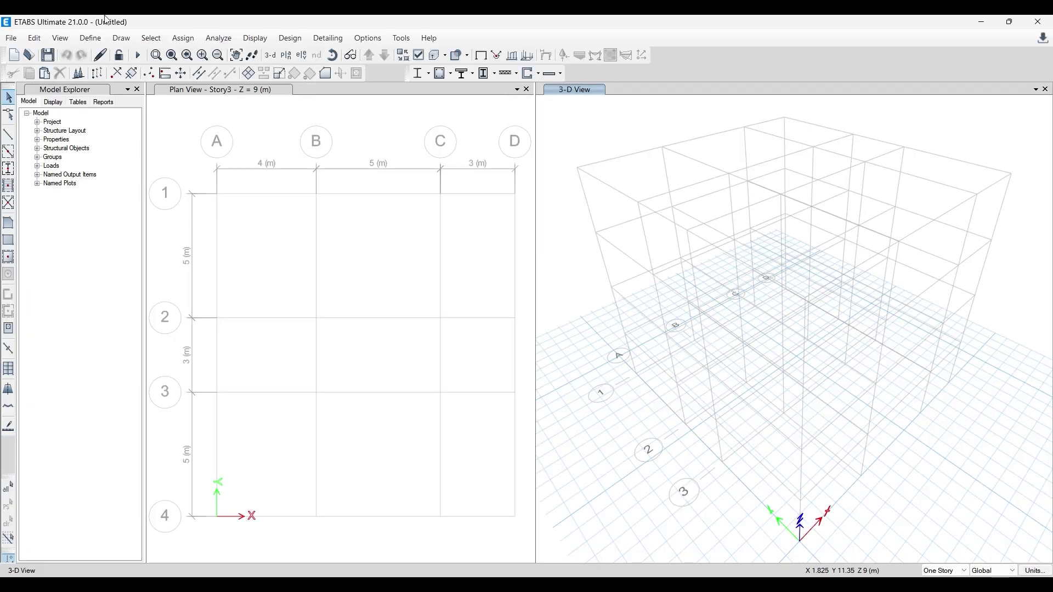
{"action": "left_click", "coordinate": [89, 37]}
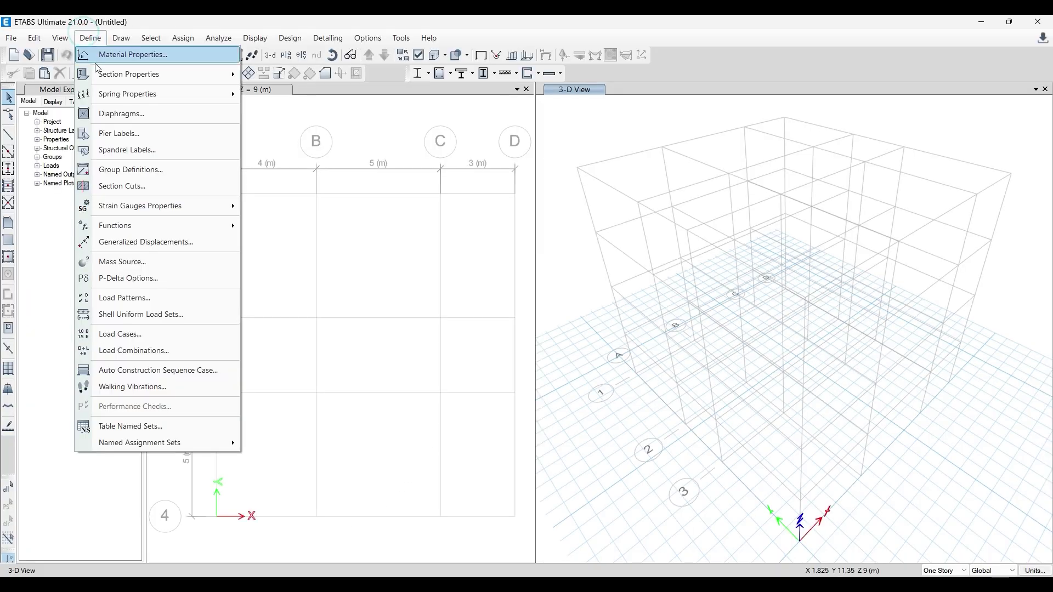
{"action": "mouse_move", "coordinate": [158, 77]}
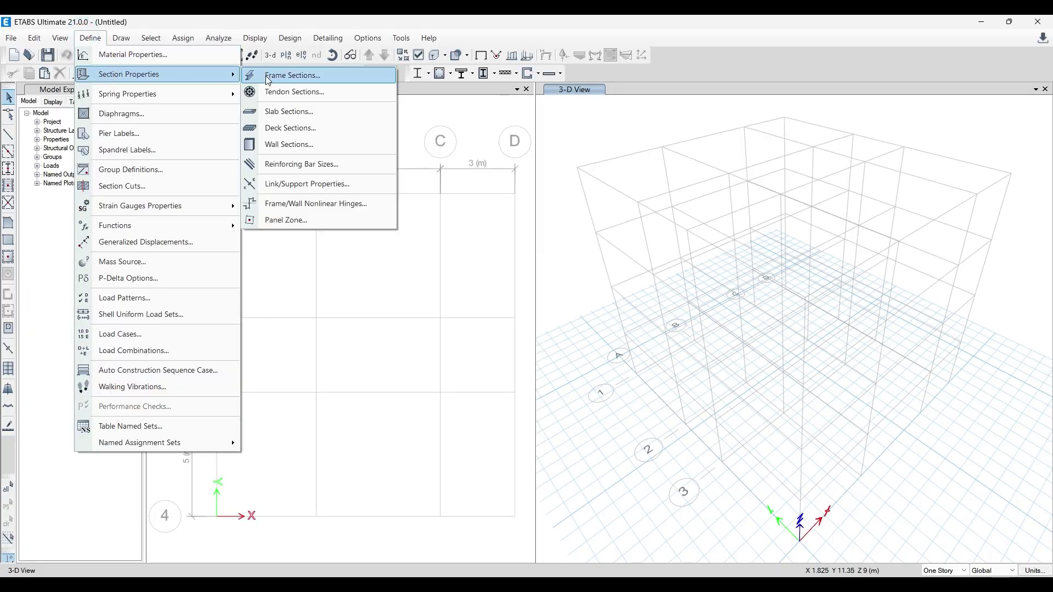
{"action": "key", "text": "Escape"}
{"action": "key", "text": "Escape"}
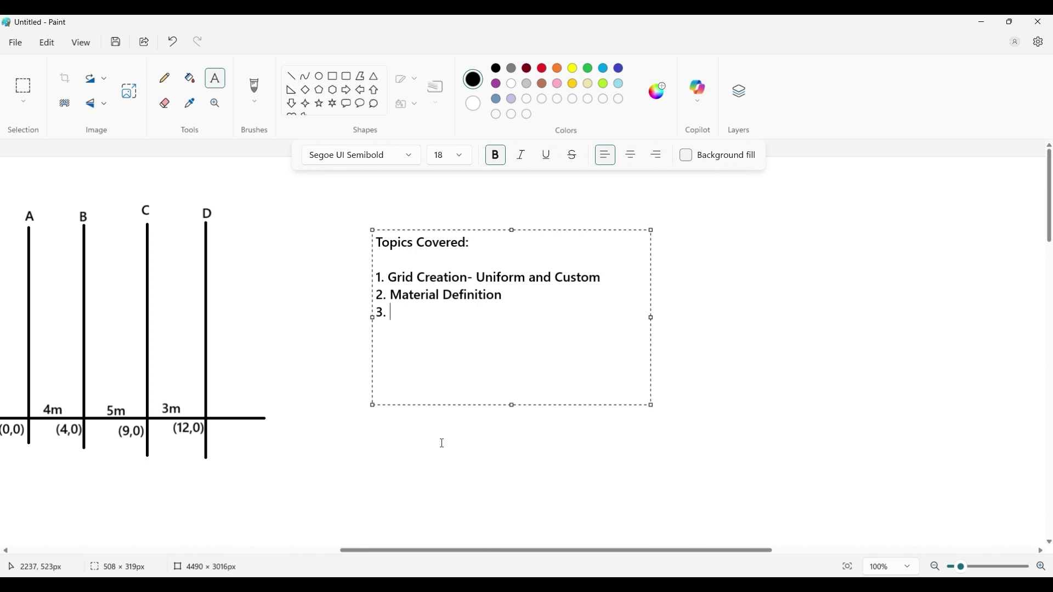
- Switch to Paint and add "Section Properties definition- Beam, Column and Slab" as the third covered topic, widening the text box to fit
{"action": "type", "text": "Section Proper"}
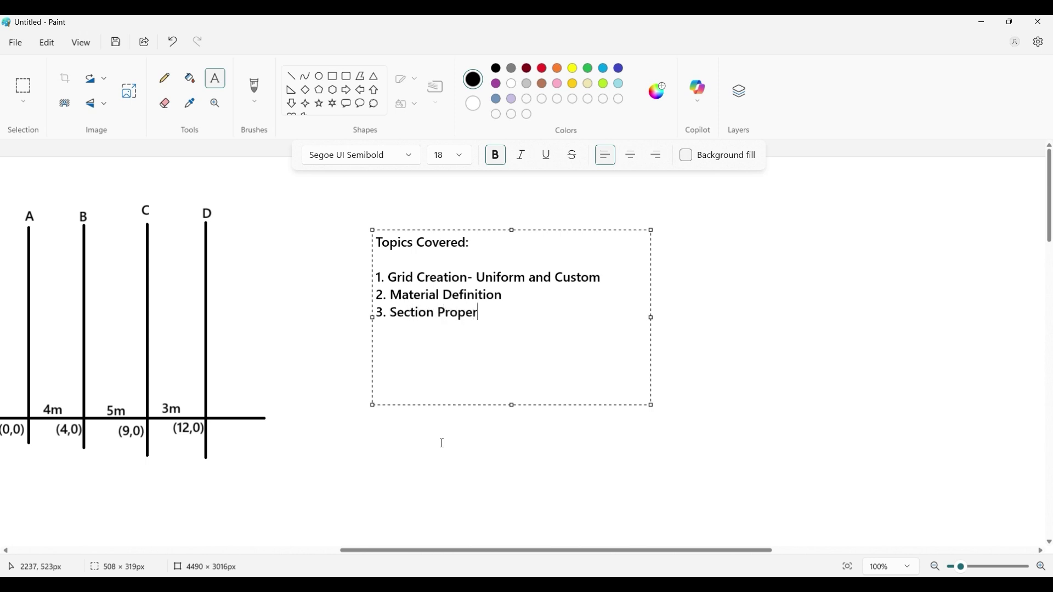
{"action": "type", "text": "ties definition"}
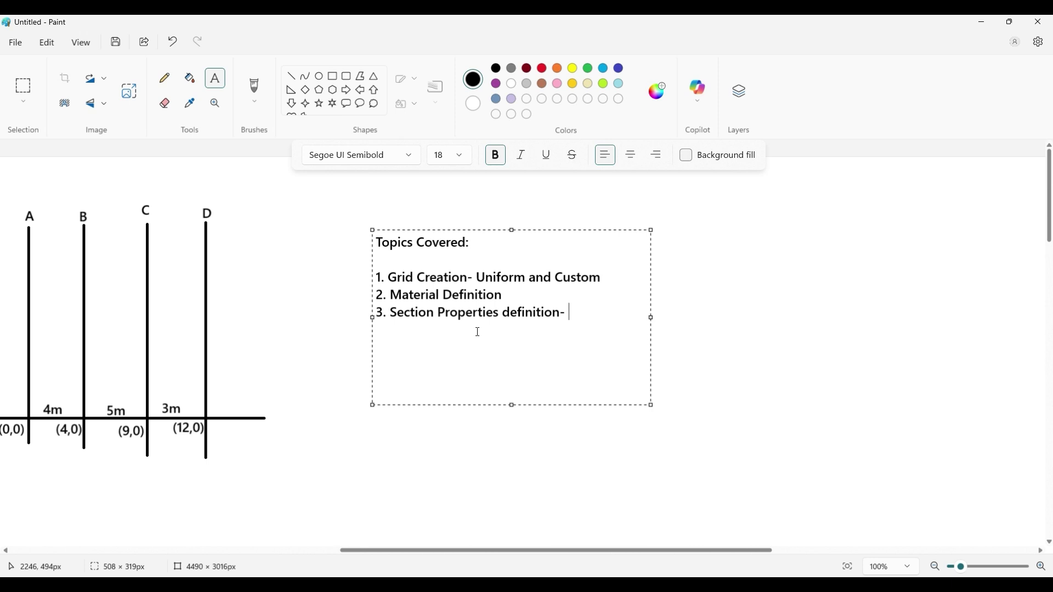
{"action": "type", "text": "Beam, Colum"}
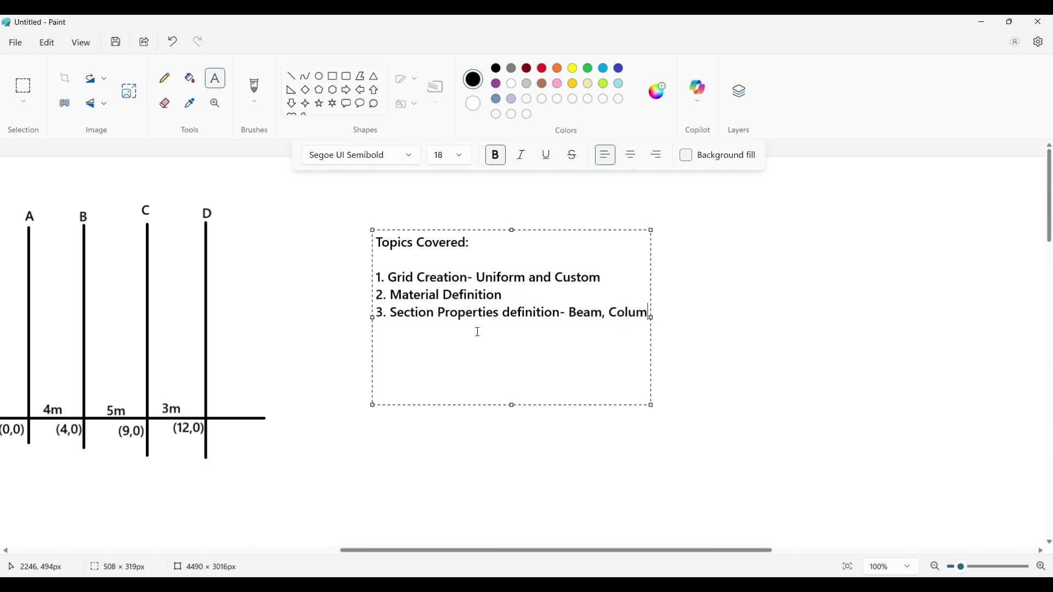
{"action": "type", "text": "n"}
{"action": "left_click_drag", "start_coordinate": [647, 318], "coordinate": [749, 317]}
{"action": "type", "text": "and slab"}
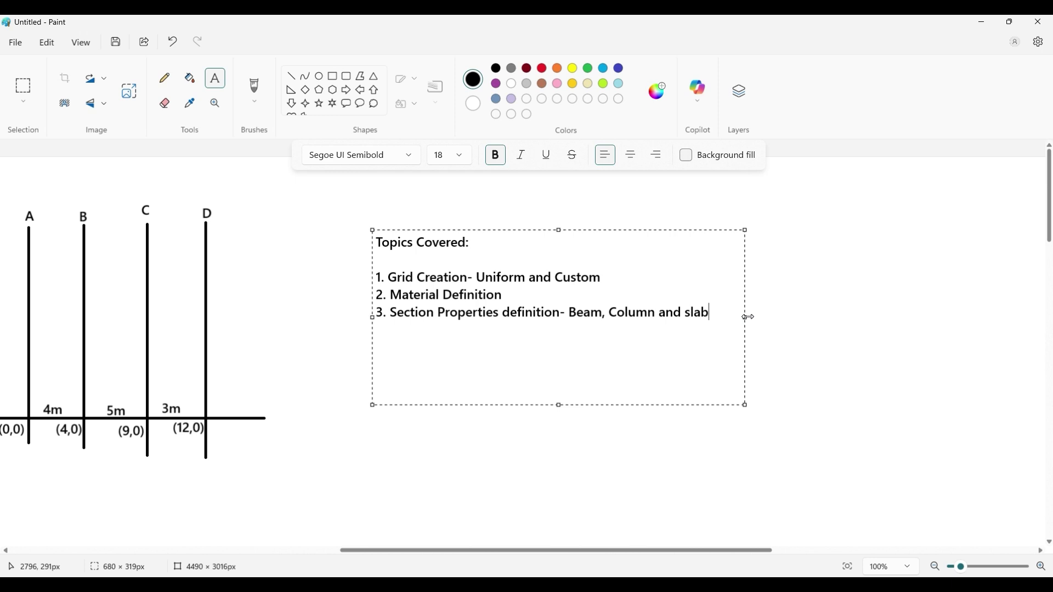
{"action": "key", "text": "BackSpace"}
{"action": "type", "text": "S"}
- Extend the second topic, Material Definition, with "- Concrete and Rebar"
{"action": "left_click", "coordinate": [507, 296]}
{"action": "left_click_drag", "start_coordinate": [504, 296], "coordinate": [382, 294]}
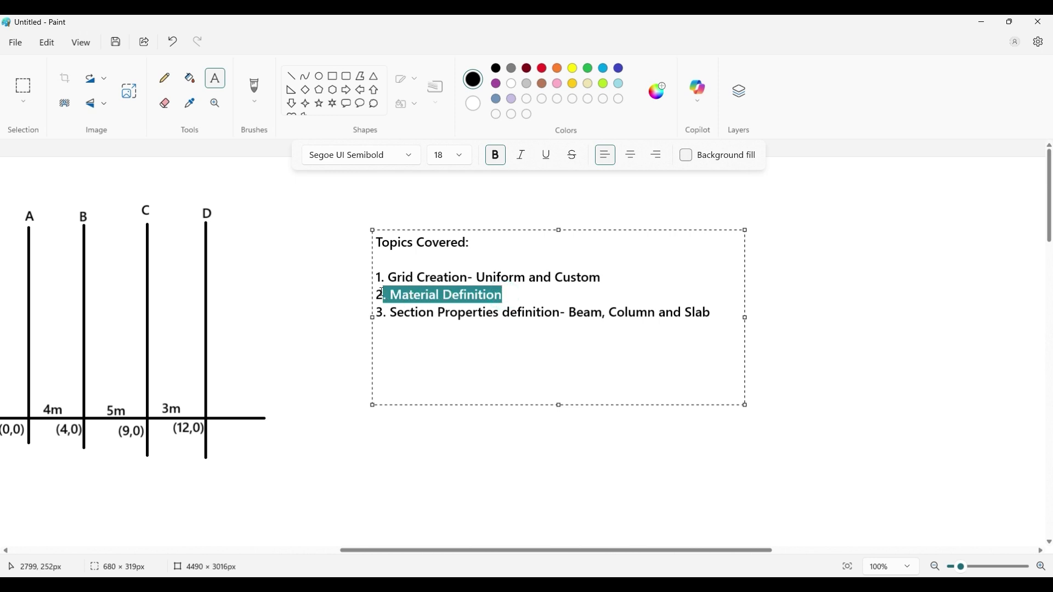
{"action": "left_click", "coordinate": [506, 291]}
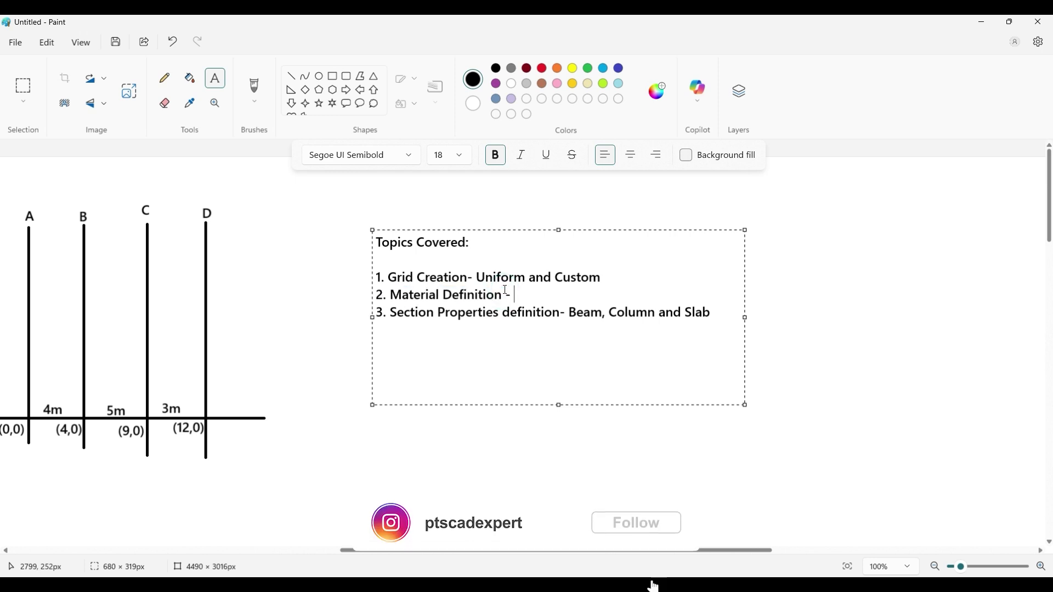
{"action": "type", "text": "- Concrete "}
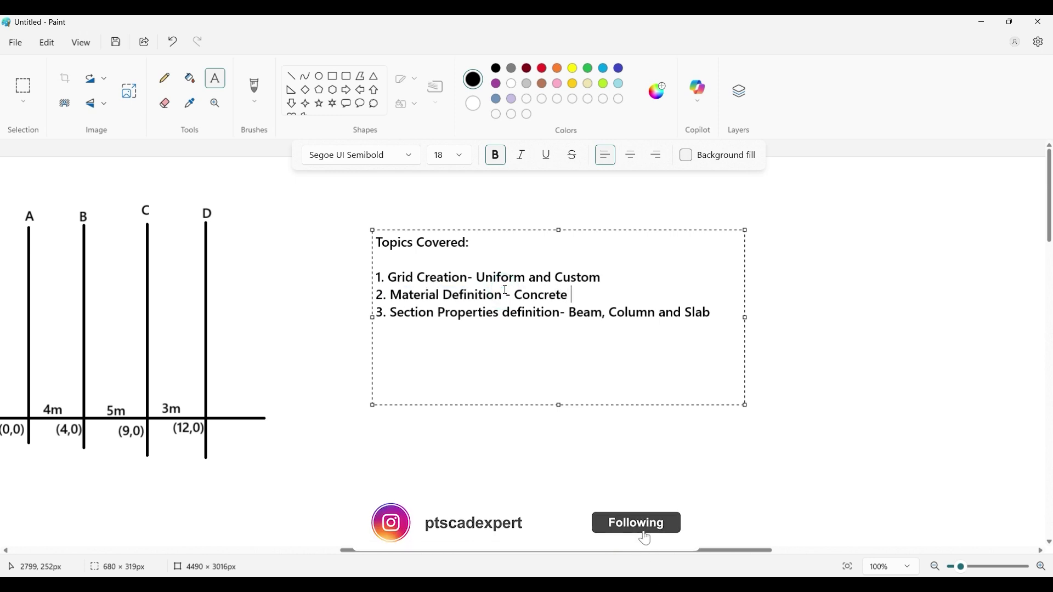
{"action": "type", "text": "and Rebar"}
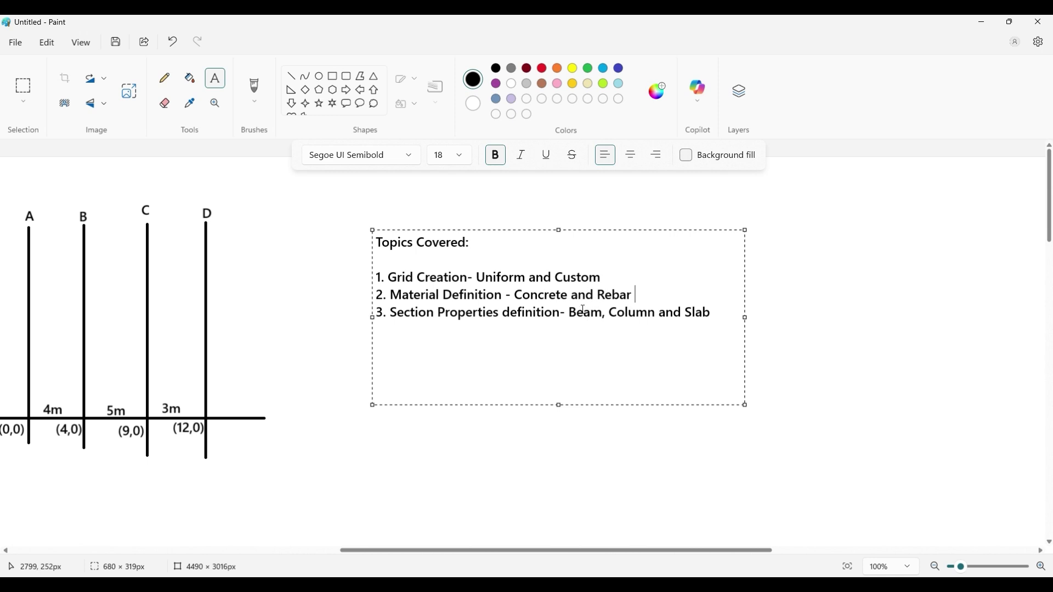
{"action": "left_click_drag", "start_coordinate": [521, 296], "coordinate": [630, 297]}
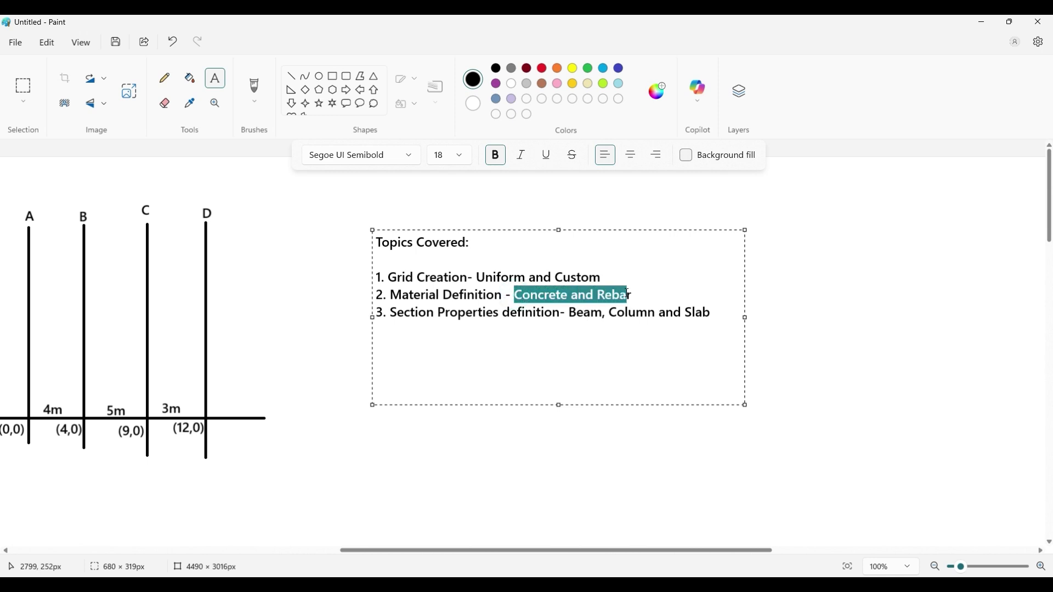
{"action": "left_click", "coordinate": [575, 315]}
{"action": "left_click_drag", "start_coordinate": [572, 317], "coordinate": [713, 315]}
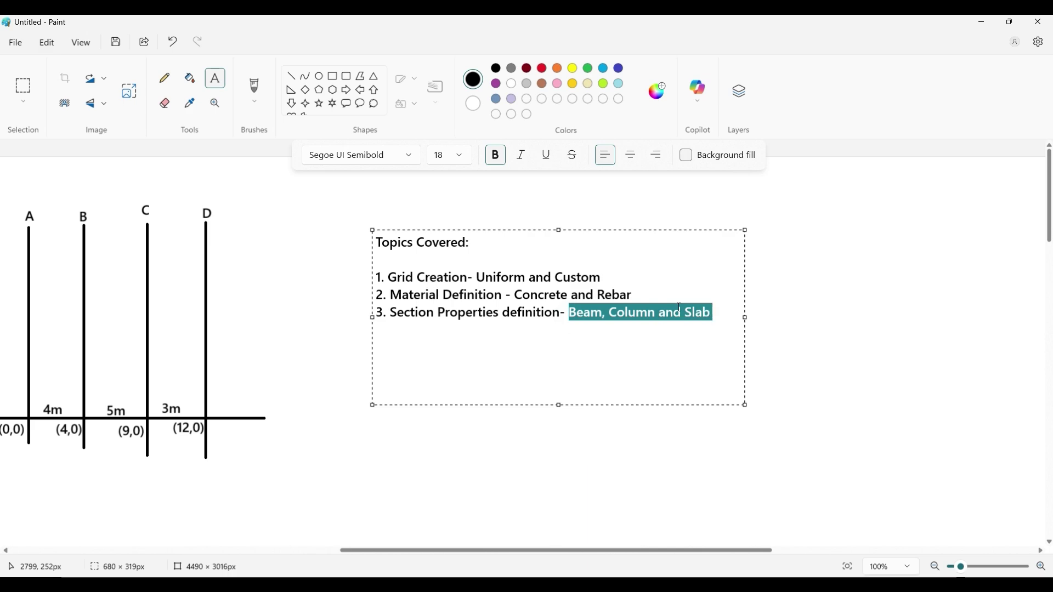
{"action": "left_click", "coordinate": [644, 297]}
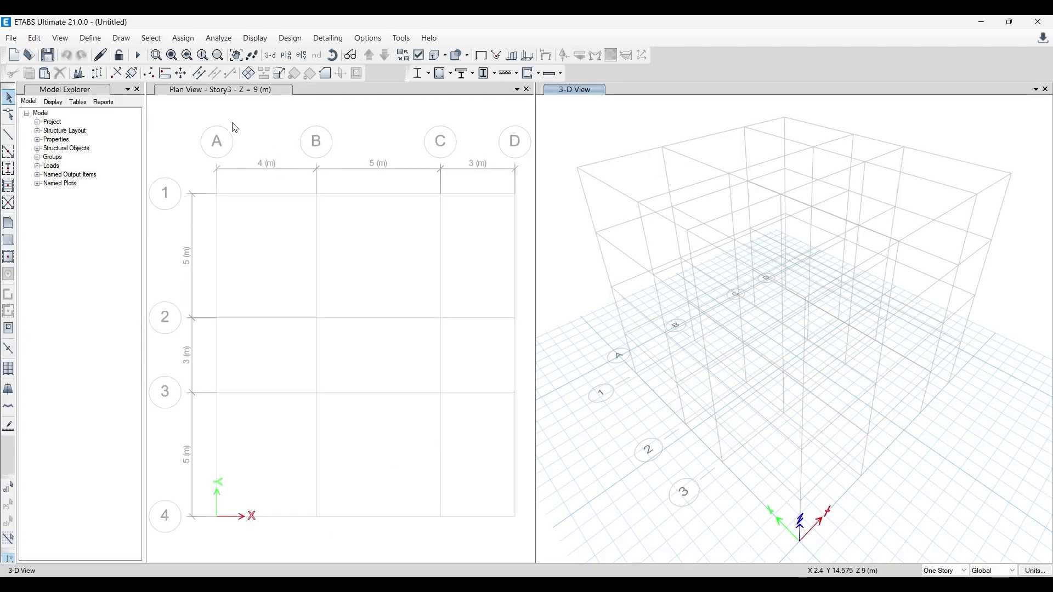
- Switch to ETABS, look over the default frame sections in the frame properties list, and close it without changes
{"action": "left_click", "coordinate": [90, 38]}
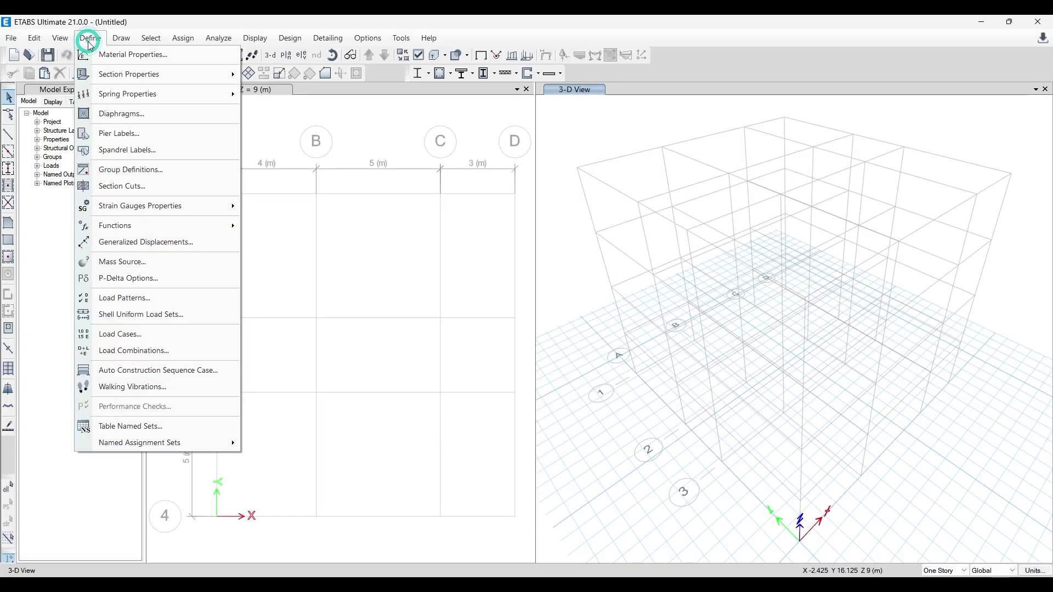
{"action": "mouse_move", "coordinate": [105, 82]}
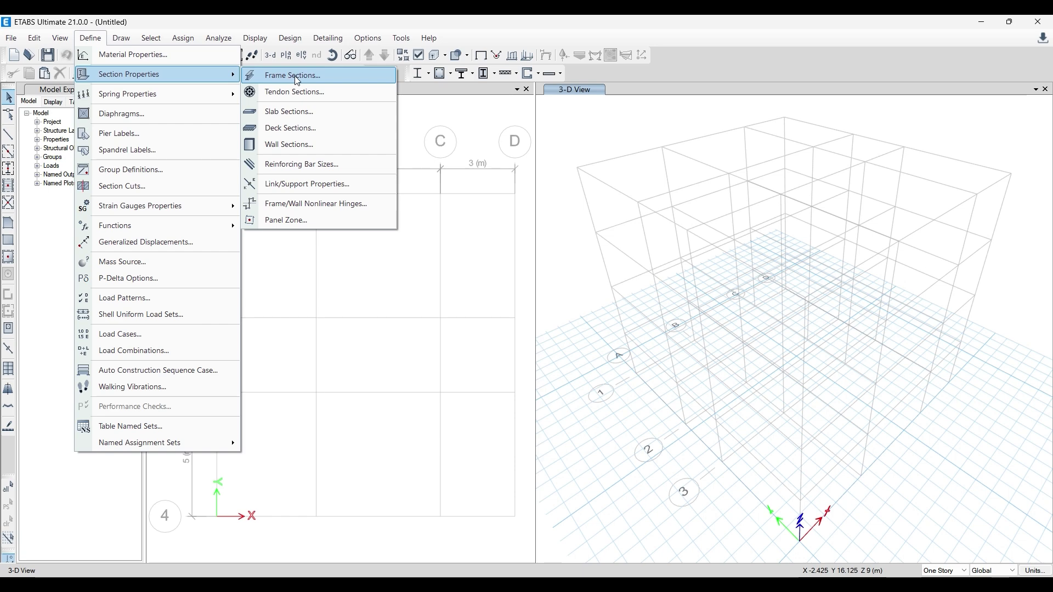
{"action": "left_click", "coordinate": [296, 79]}
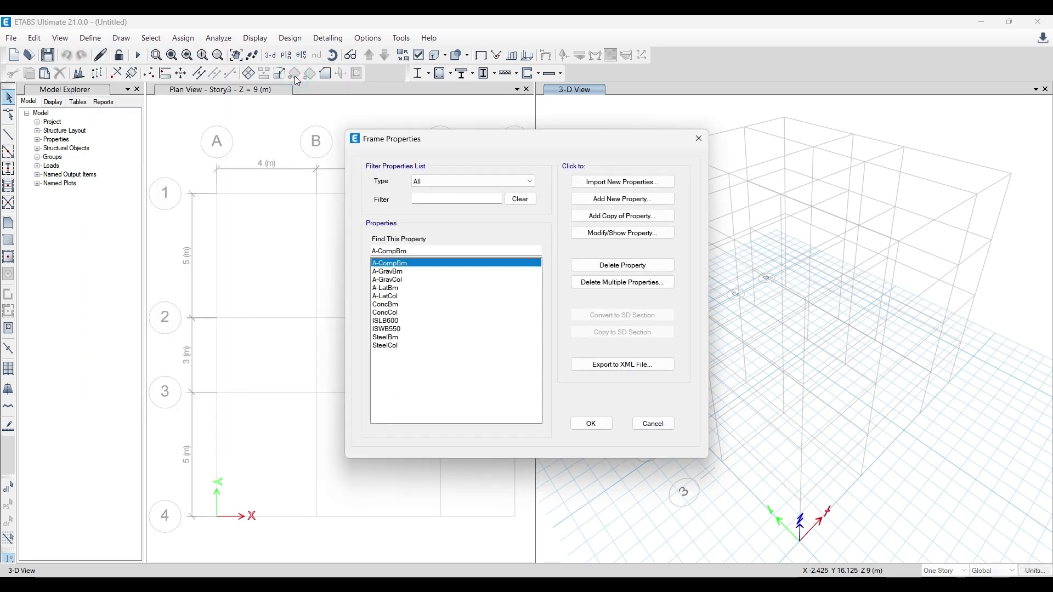
{"action": "left_click_drag", "start_coordinate": [393, 319], "coordinate": [391, 337]}
{"action": "left_click", "coordinate": [698, 139]}
- Check the default materials such as M30 and Tendon in the material definitions and close them without changes
{"action": "left_click", "coordinate": [90, 38]}
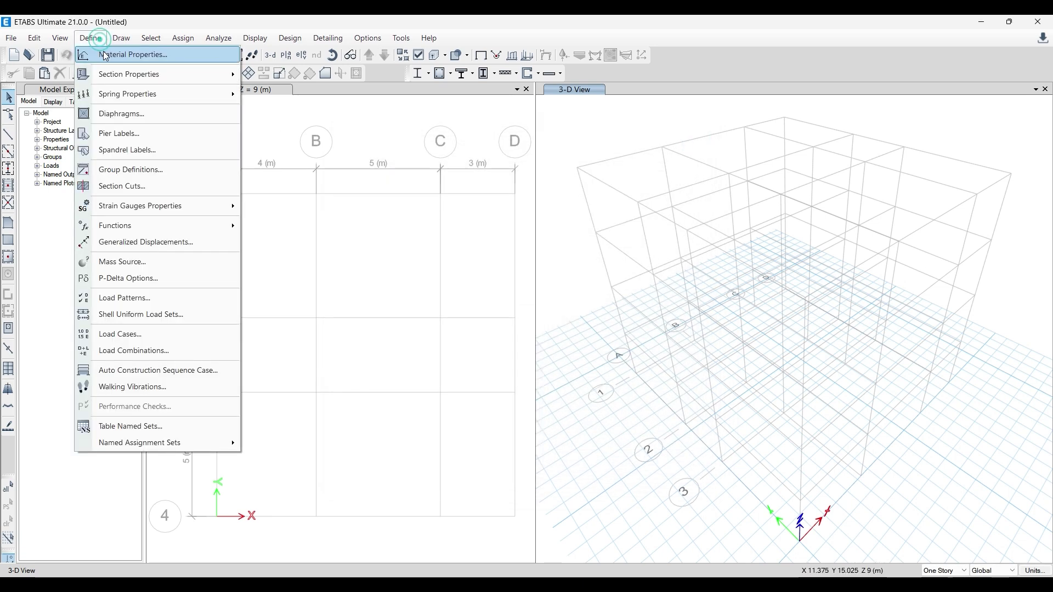
{"action": "left_click", "coordinate": [137, 52]}
{"action": "left_click", "coordinate": [416, 241]}
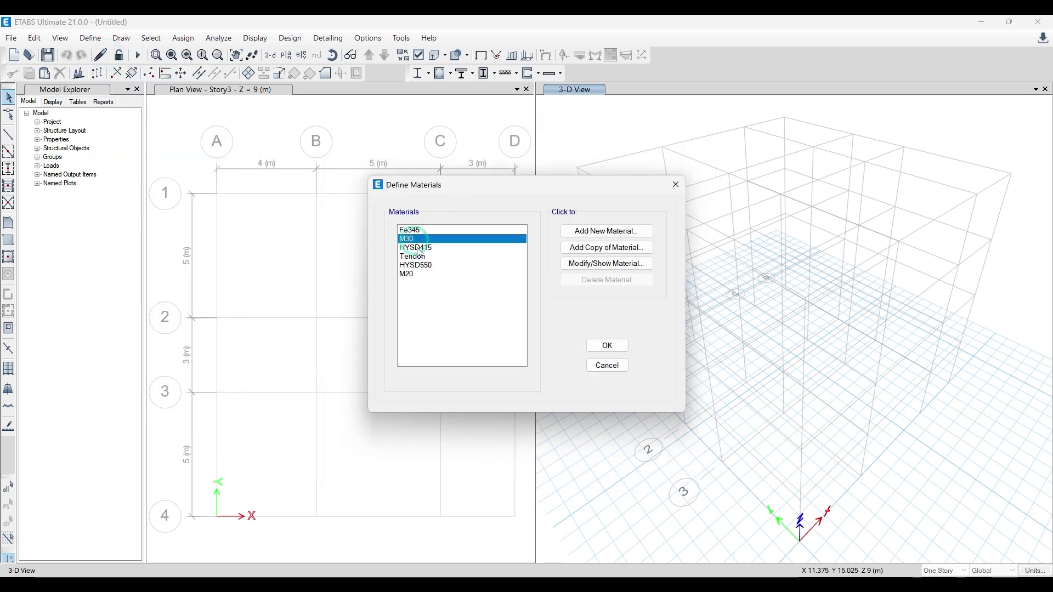
{"action": "left_click", "coordinate": [422, 257]}
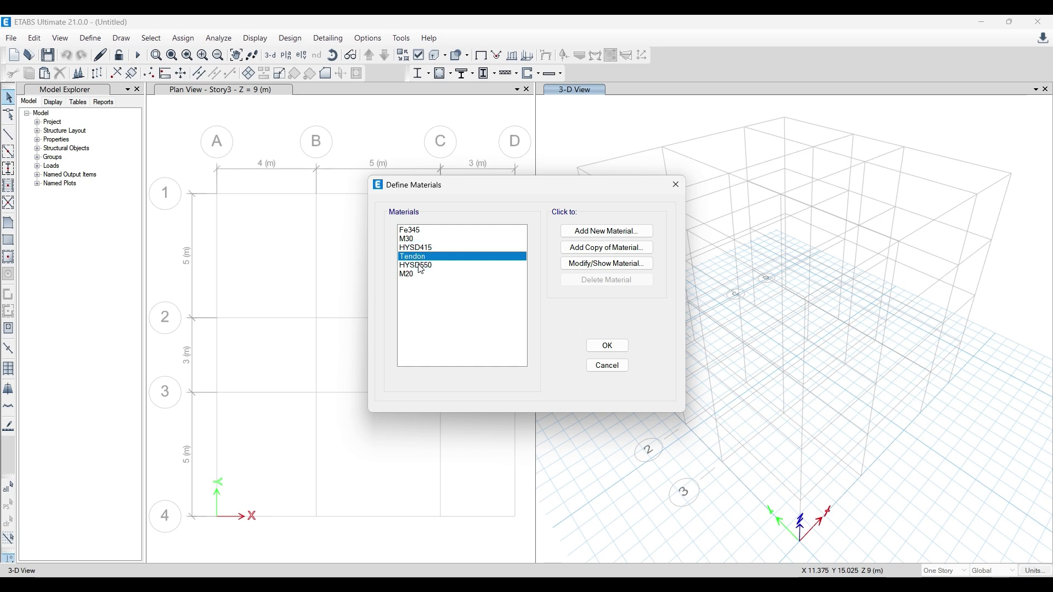
{"action": "left_click", "coordinate": [676, 184]}
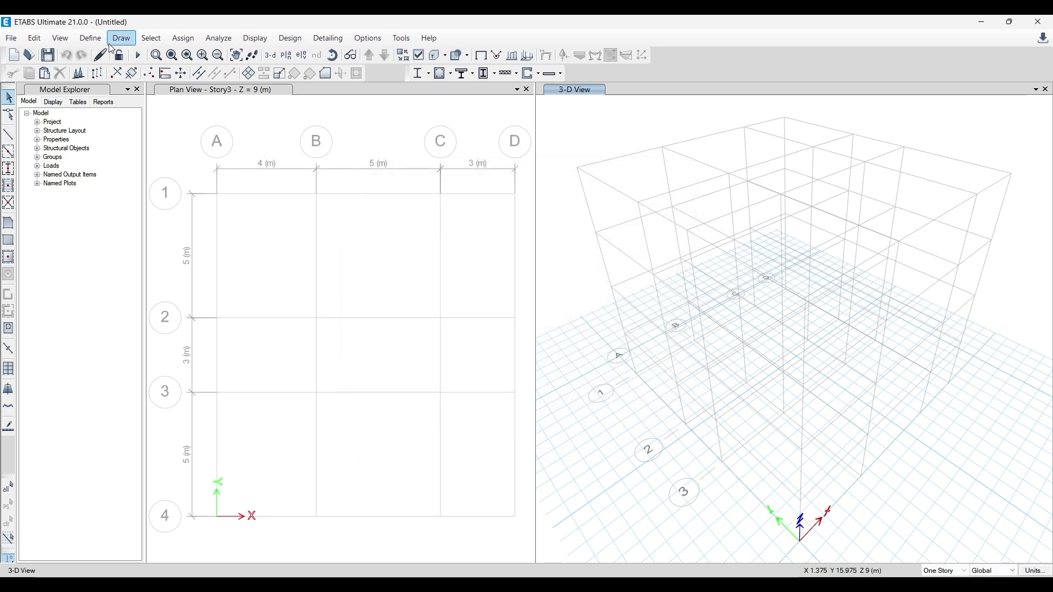
- Reopen the frame section properties, review the default entries including SteelCol and ConcCol, and close the list
{"action": "left_click", "coordinate": [97, 39]}
{"action": "mouse_move", "coordinate": [118, 73]}
{"action": "left_click", "coordinate": [277, 73]}
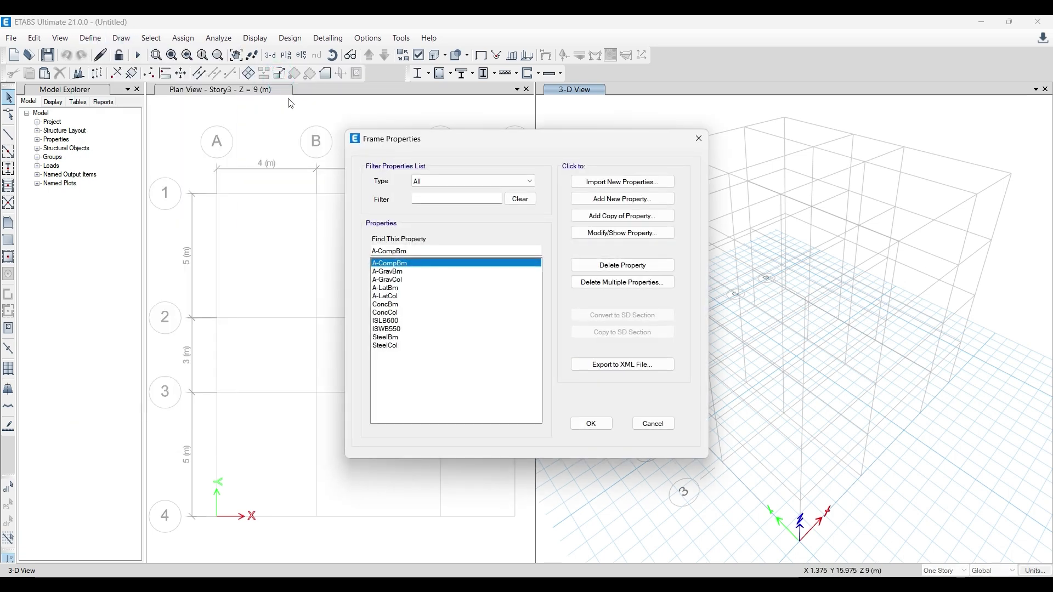
{"action": "left_click_drag", "start_coordinate": [394, 272], "coordinate": [396, 342]}
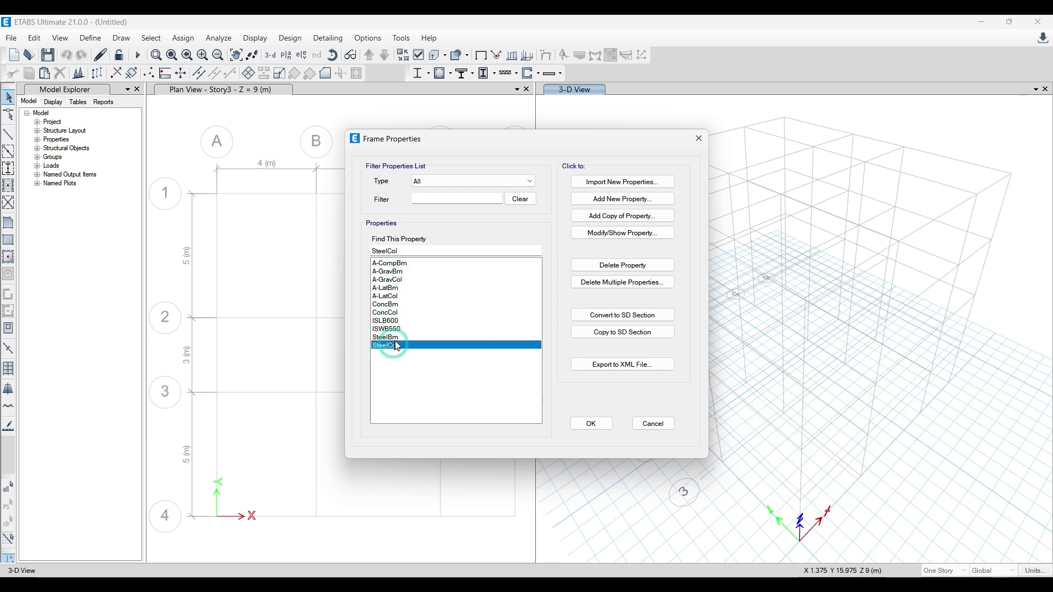
{"action": "left_click", "coordinate": [394, 311]}
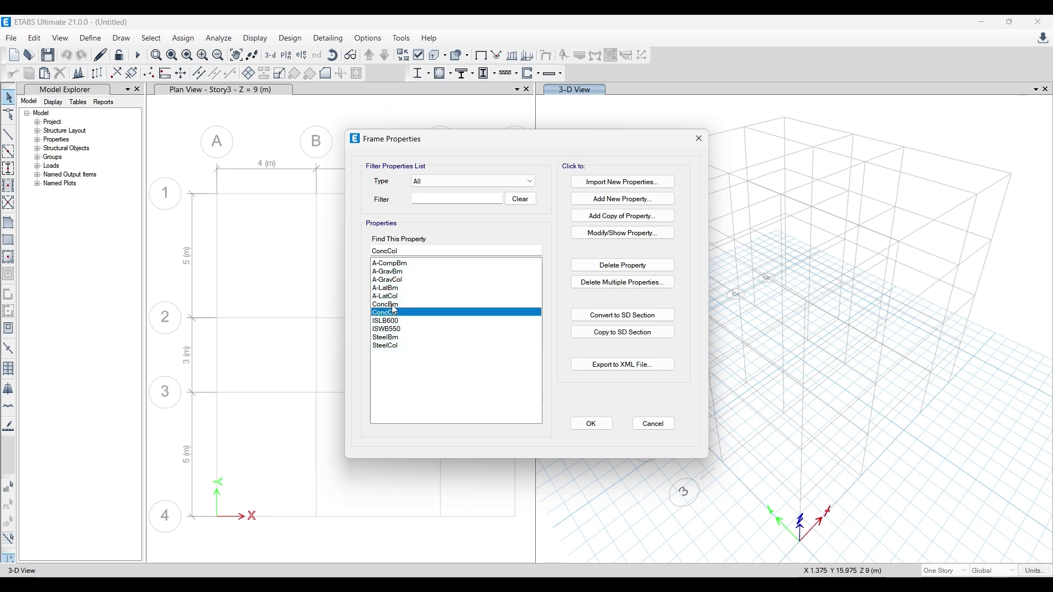
{"action": "left_click", "coordinate": [488, 252]}
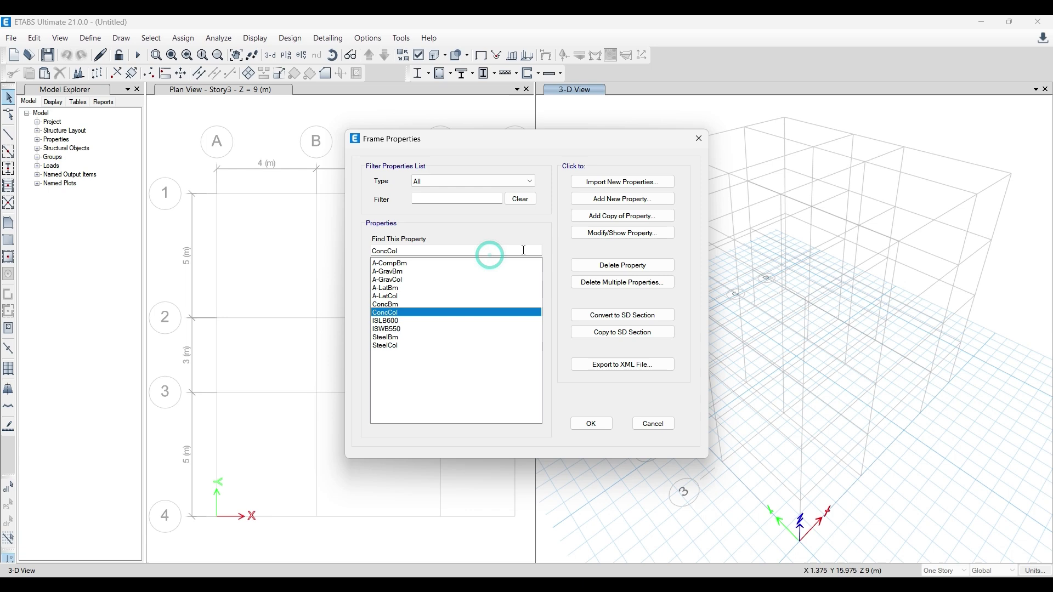
{"action": "left_click", "coordinate": [697, 150]}
- Add a concrete rectangular frame section property named C1 200*400
{"action": "left_click", "coordinate": [95, 38]}
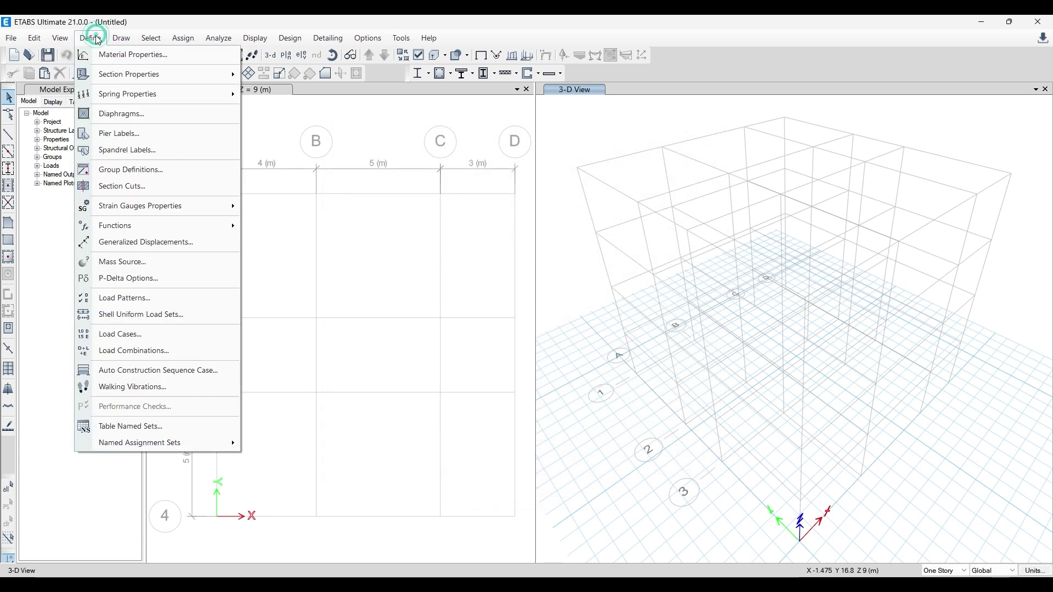
{"action": "mouse_move", "coordinate": [118, 77]}
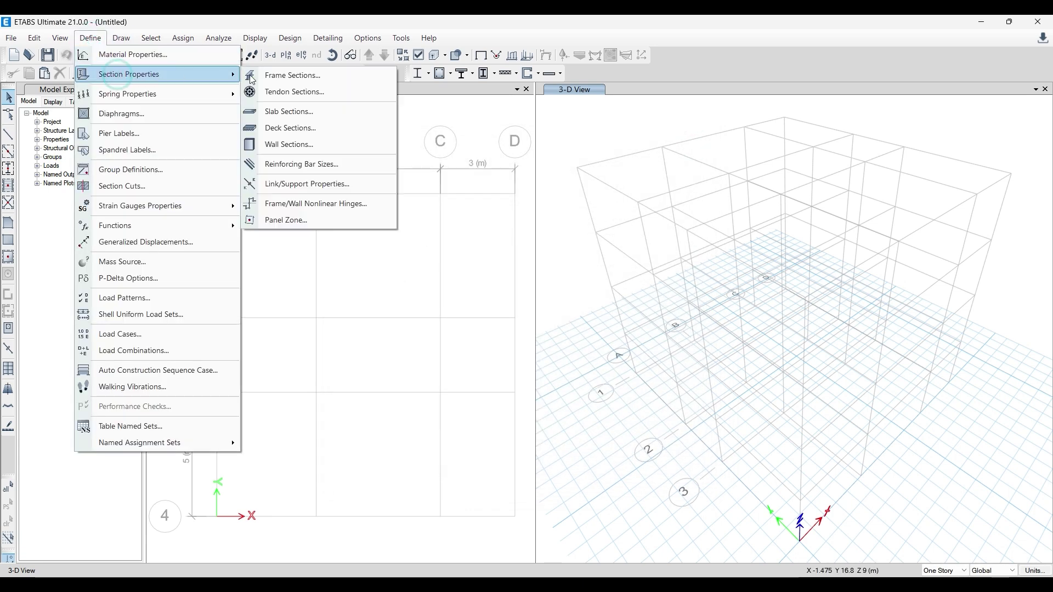
{"action": "left_click", "coordinate": [294, 76]}
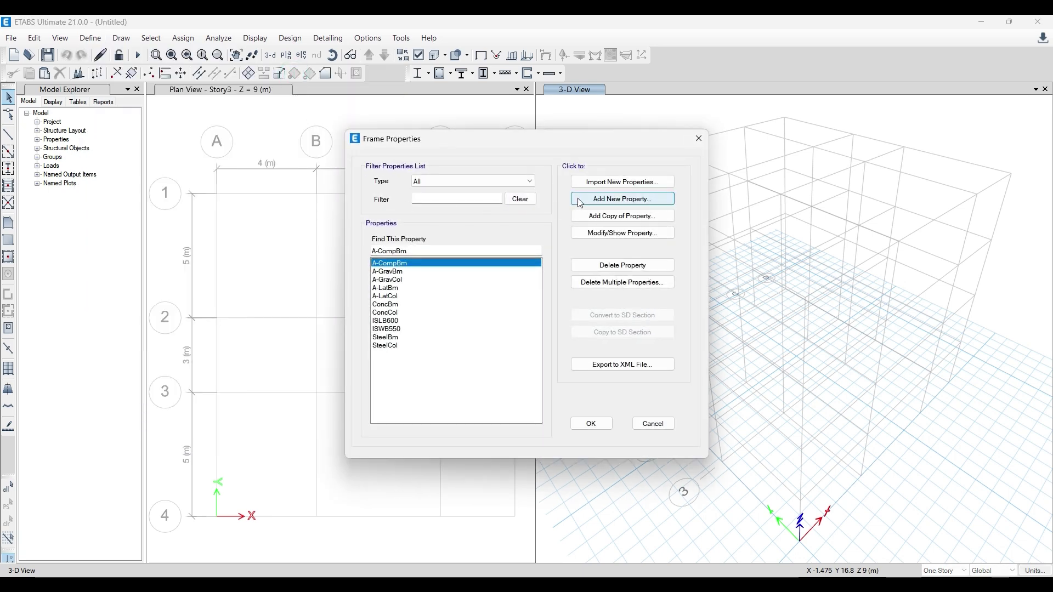
{"action": "left_click", "coordinate": [628, 203]}
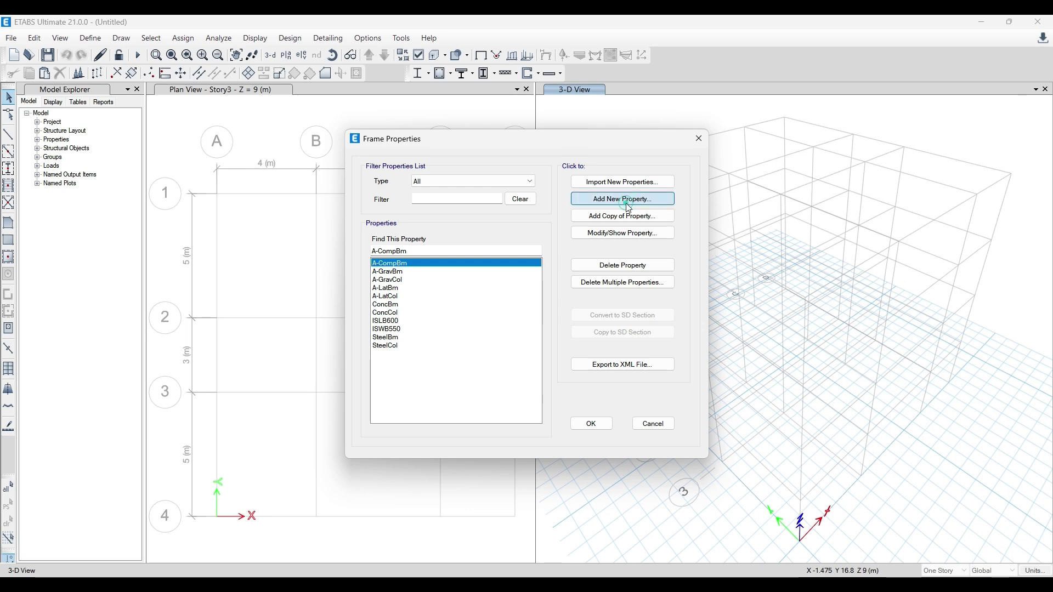
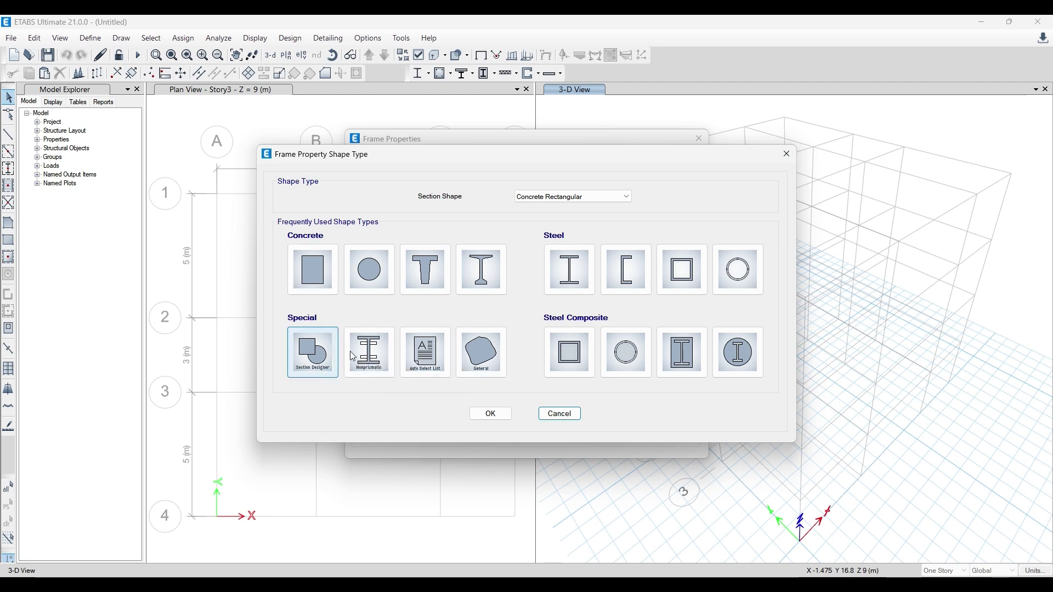
{"action": "left_click", "coordinate": [314, 269]}
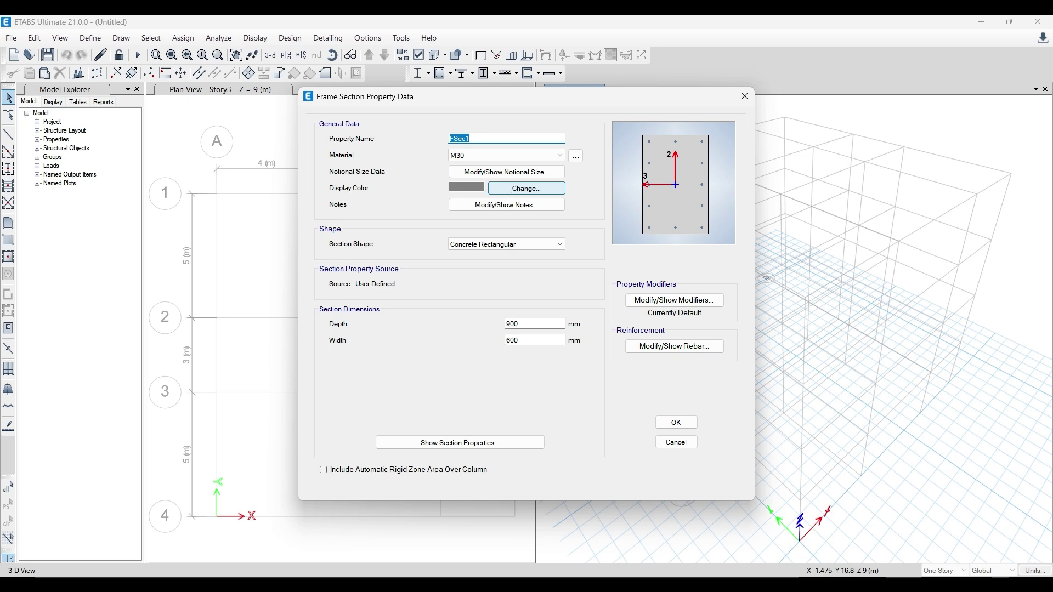
{"action": "type", "text": "C1 200*400"}
- Rename the new column section C1 400*400 and set its material to M20
{"action": "left_click", "coordinate": [493, 155]}
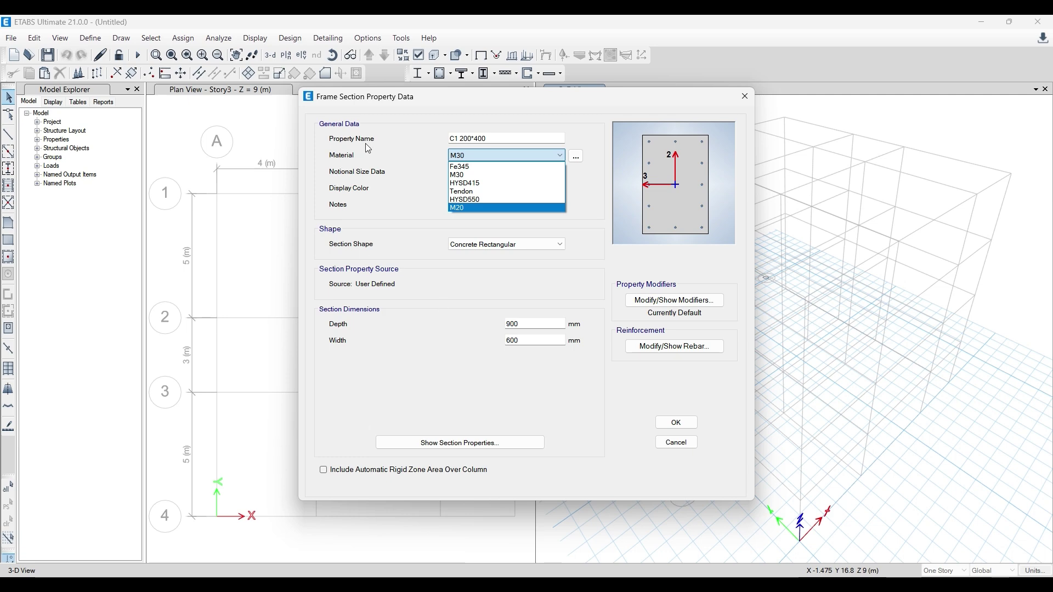
{"action": "left_click", "coordinate": [412, 152]}
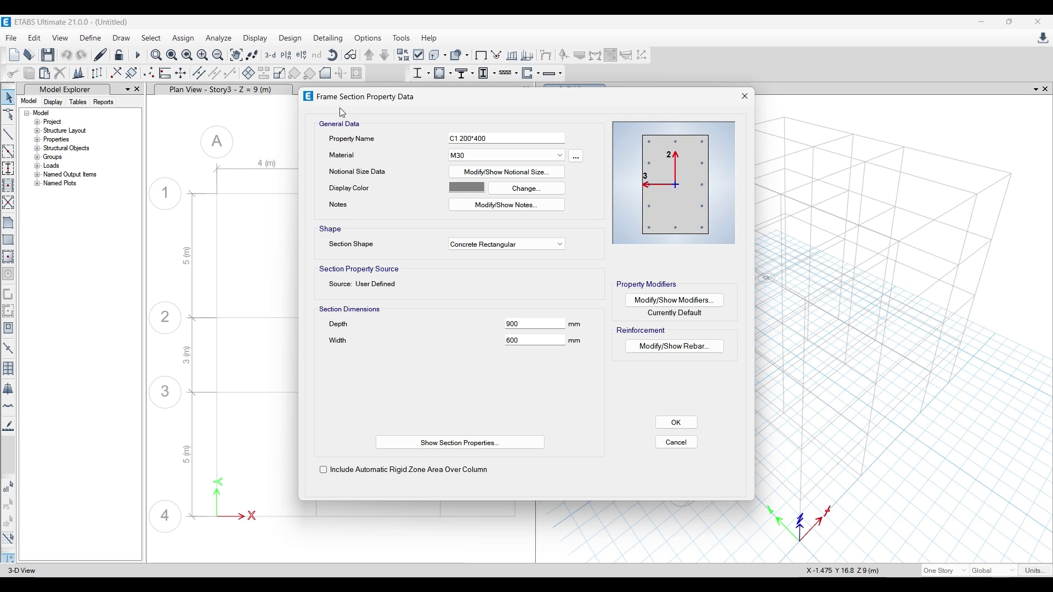
{"action": "double_click", "coordinate": [471, 137]}
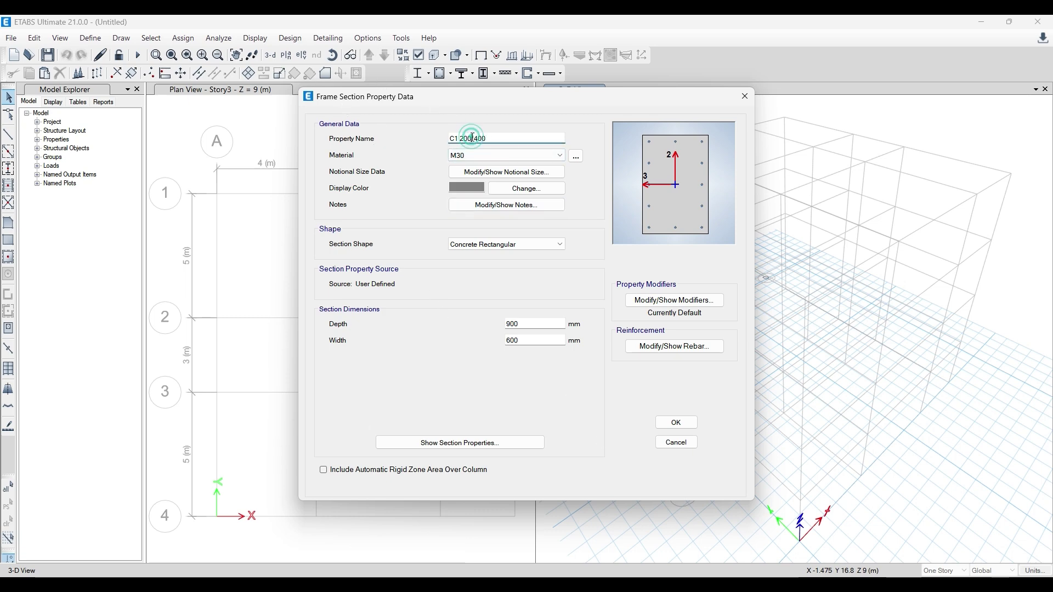
{"action": "key", "text": "BackSpace"}
{"action": "type", "text": "400"}
{"action": "left_click", "coordinate": [477, 155]}
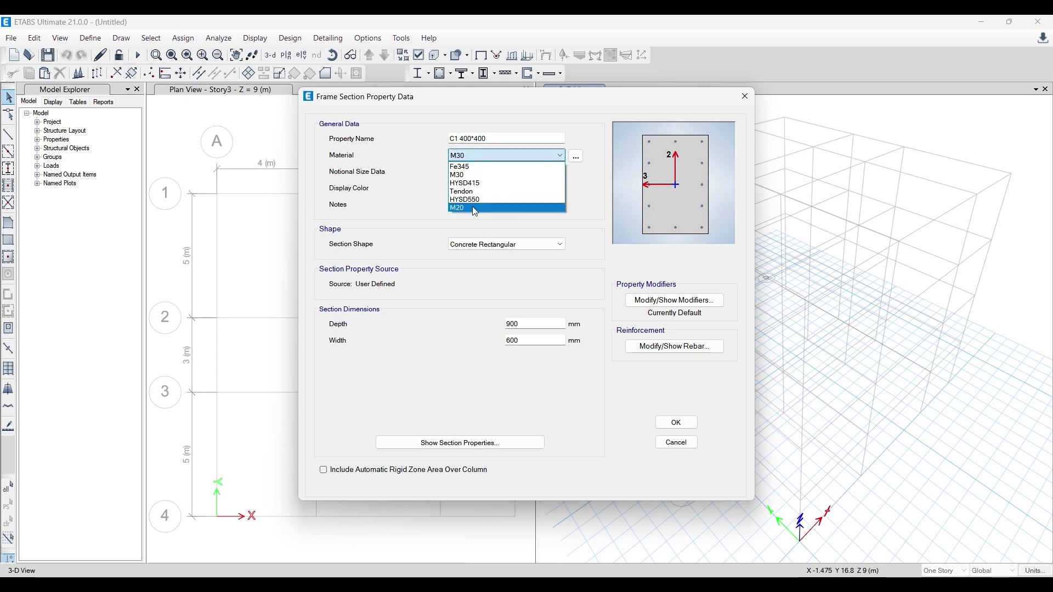
{"action": "left_click", "coordinate": [472, 207]}
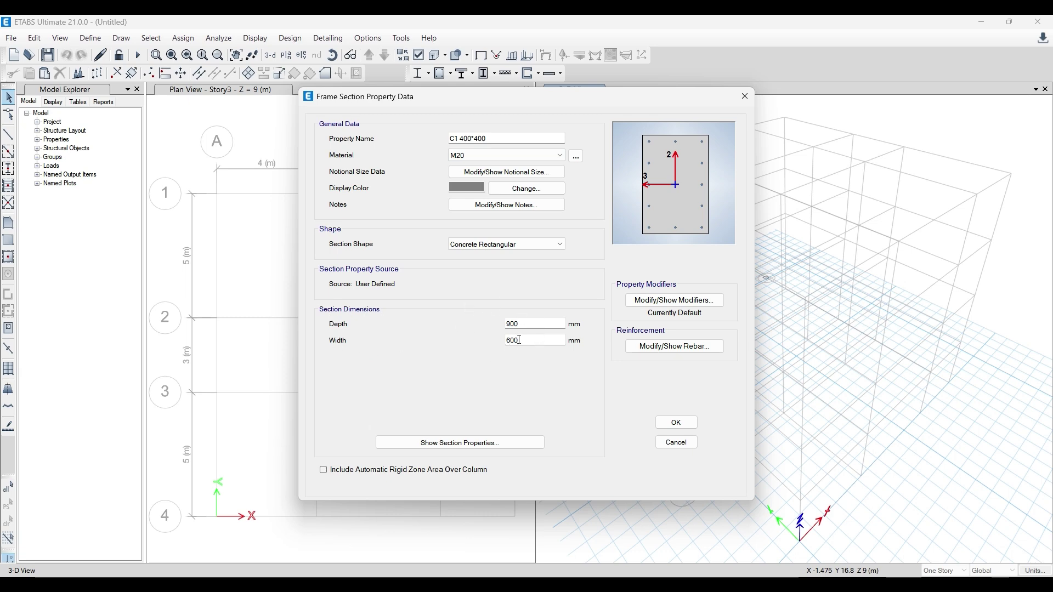
- Set both the width and the depth of the C1 column section to 400 mm
{"action": "double_click", "coordinate": [537, 340]}
{"action": "type", "text": "400"}
{"action": "double_click", "coordinate": [535, 324]}
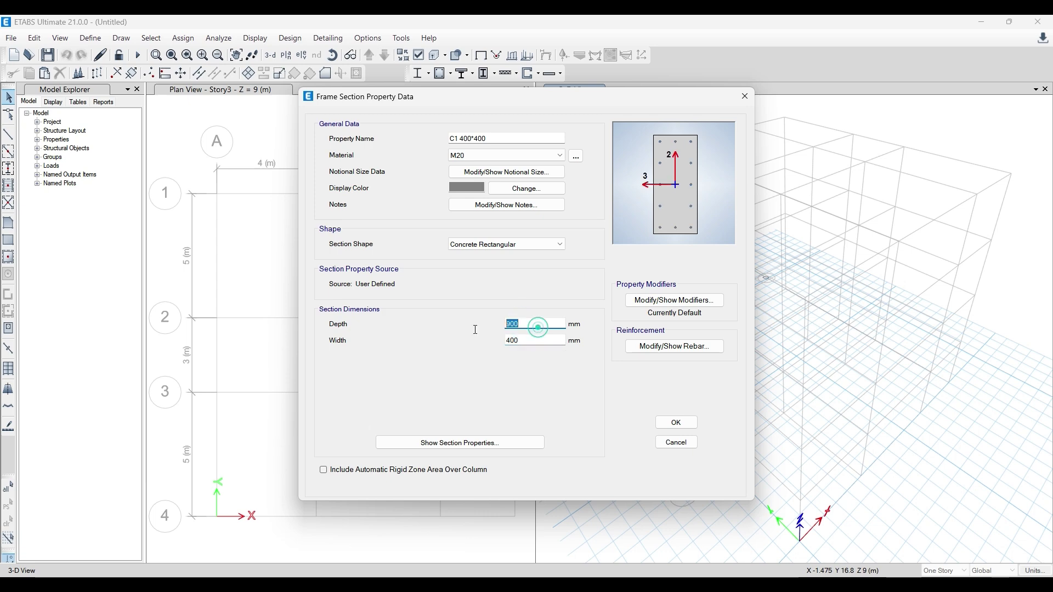
{"action": "type", "text": "400"}
{"action": "left_click", "coordinate": [528, 337]}
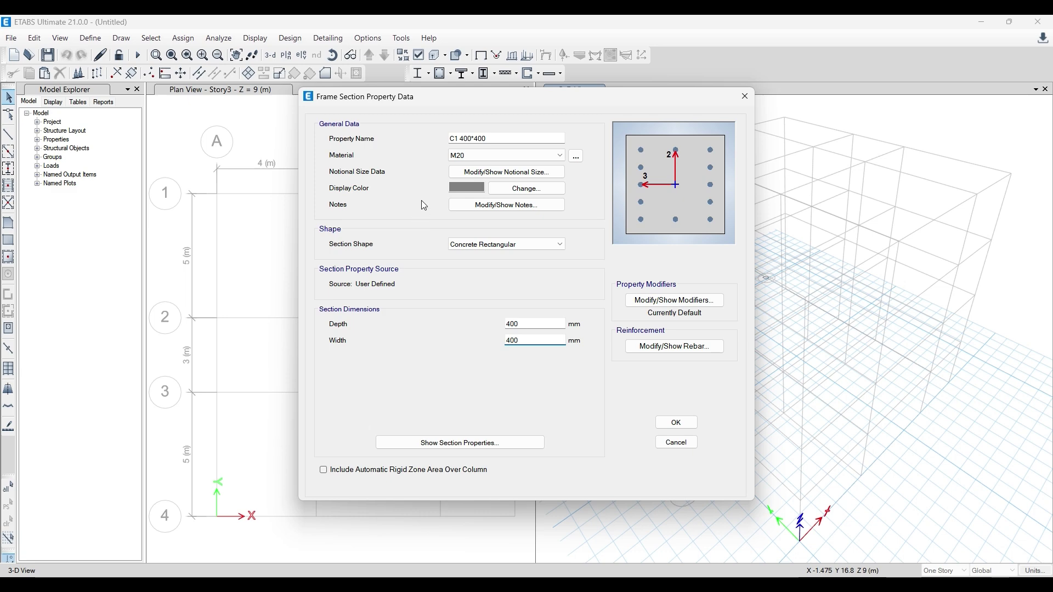
{"action": "left_click_drag", "start_coordinate": [491, 138], "coordinate": [453, 138]}
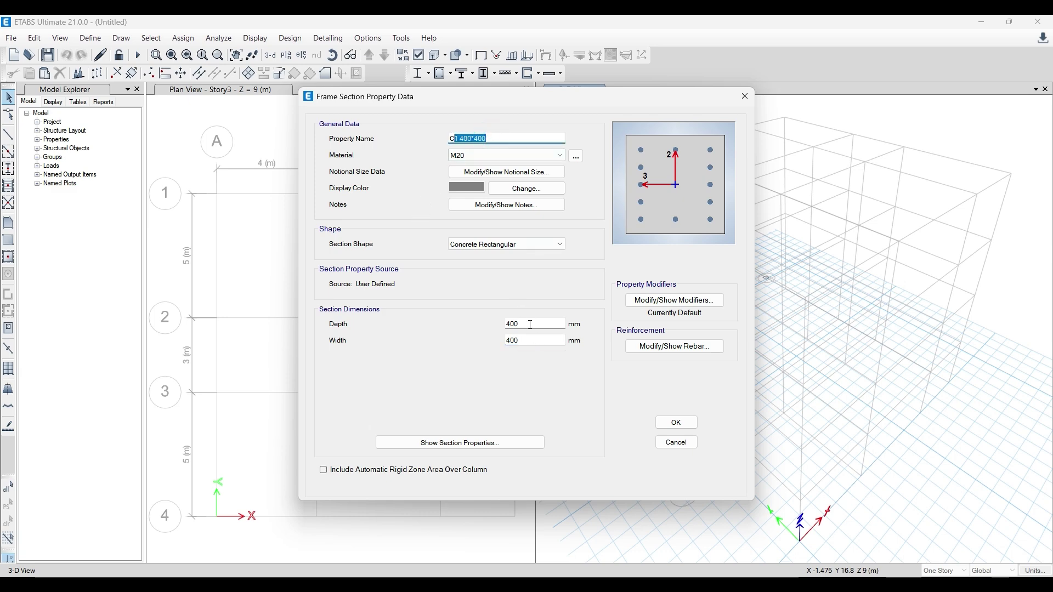
{"action": "left_click_drag", "start_coordinate": [525, 339], "coordinate": [485, 339]}
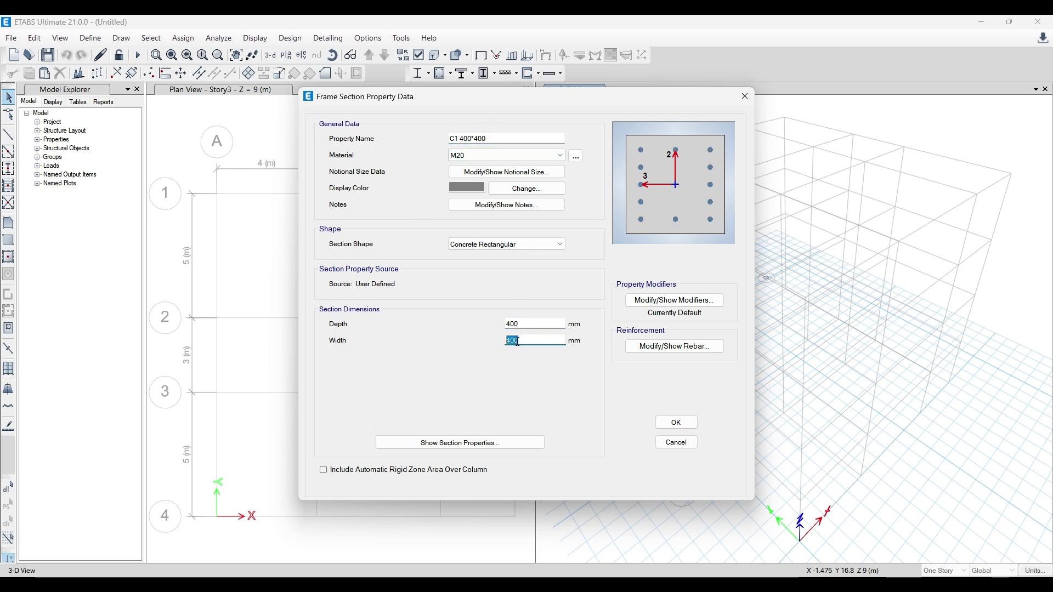
- Set the longitudinal and confinement bar materials of C1 to HYSD550 and accept the column section
{"action": "left_click", "coordinate": [674, 347]}
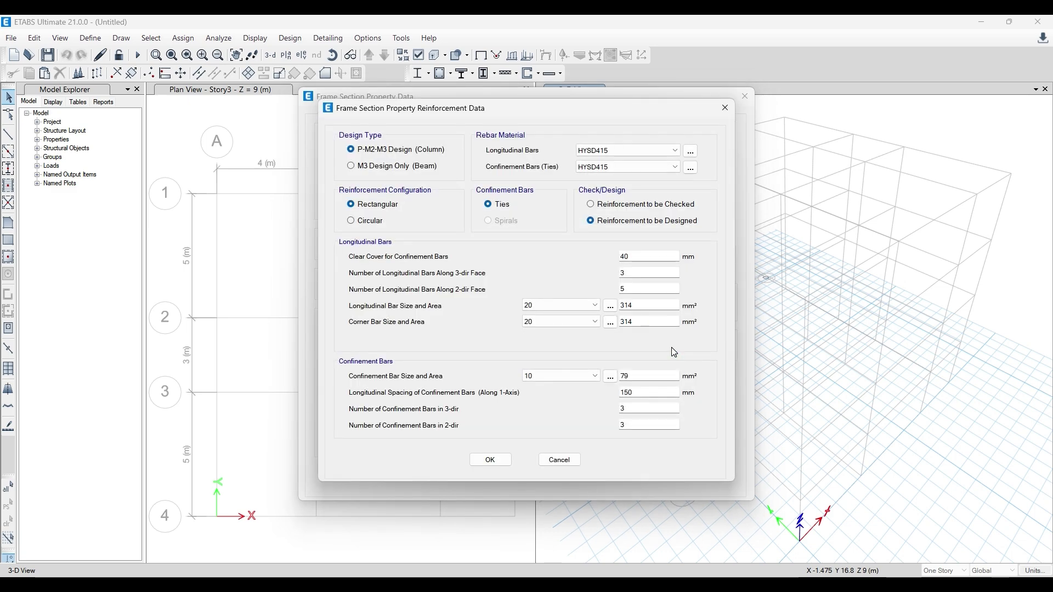
{"action": "left_click", "coordinate": [620, 151]}
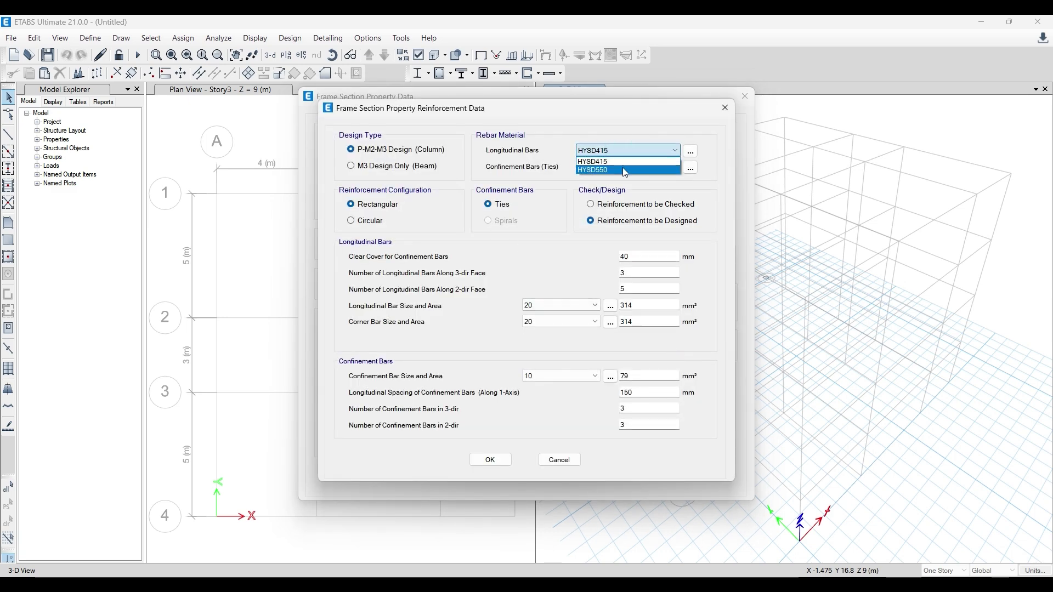
{"action": "left_click", "coordinate": [623, 167]}
{"action": "left_click", "coordinate": [620, 186]}
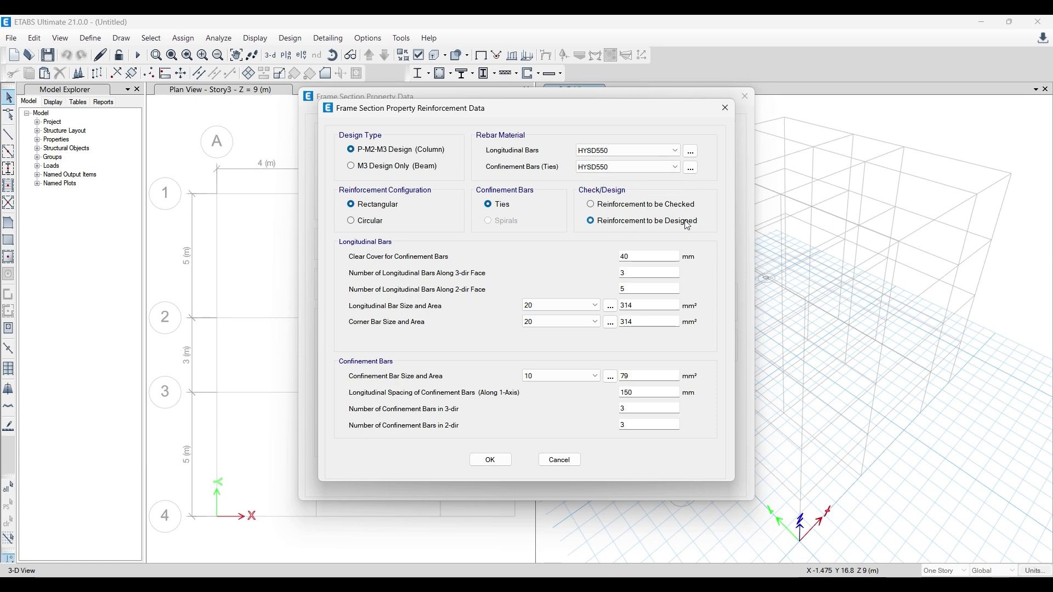
{"action": "left_click", "coordinate": [501, 457]}
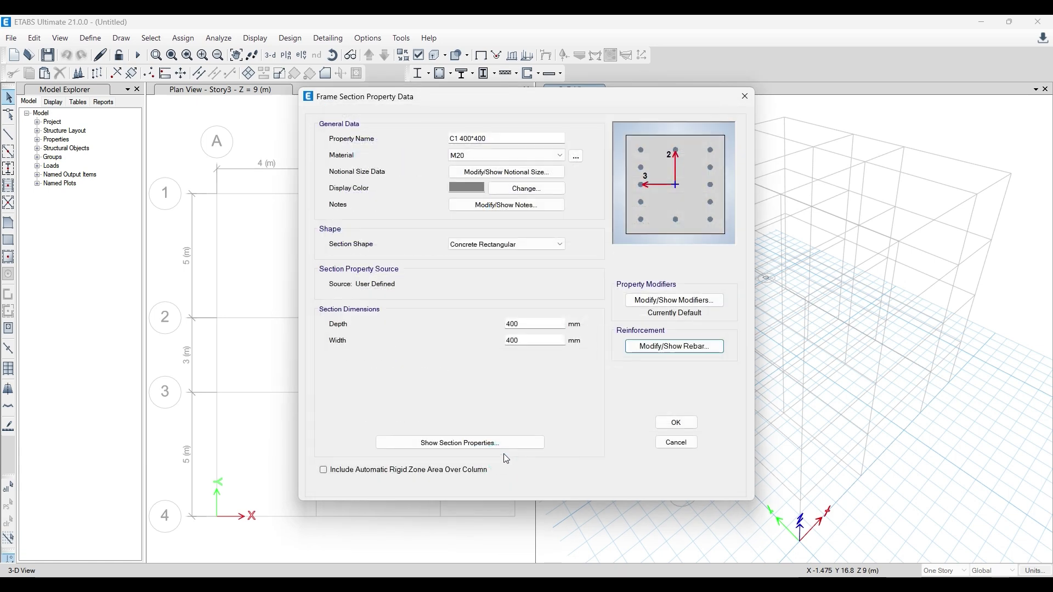
{"action": "left_click", "coordinate": [678, 427]}
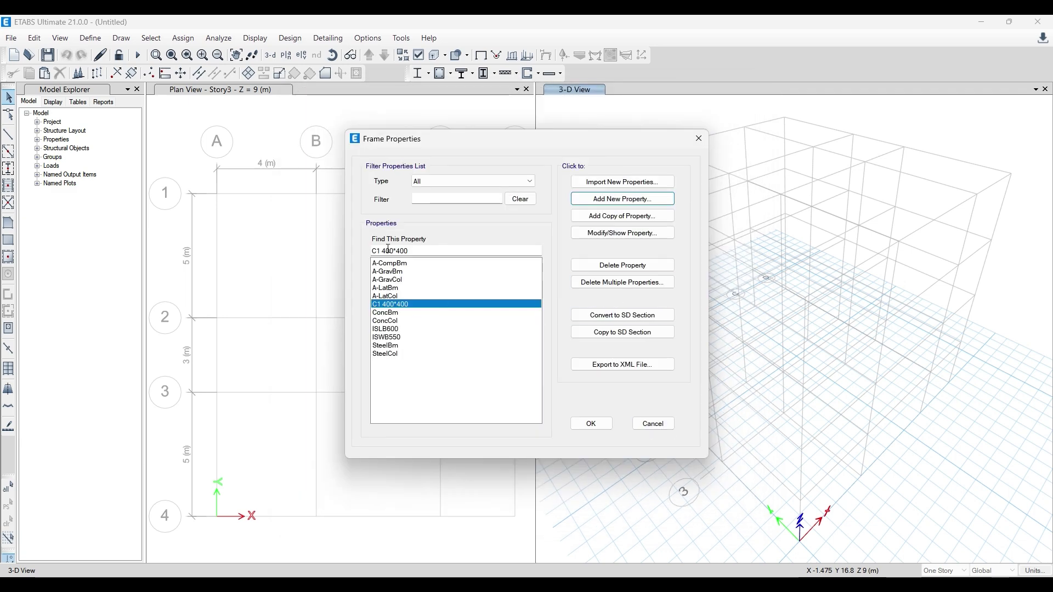
- Delete all default frame sections, including ISLB600 and ISWB550, keeping only C1 400*400
{"action": "left_click", "coordinate": [624, 292]}
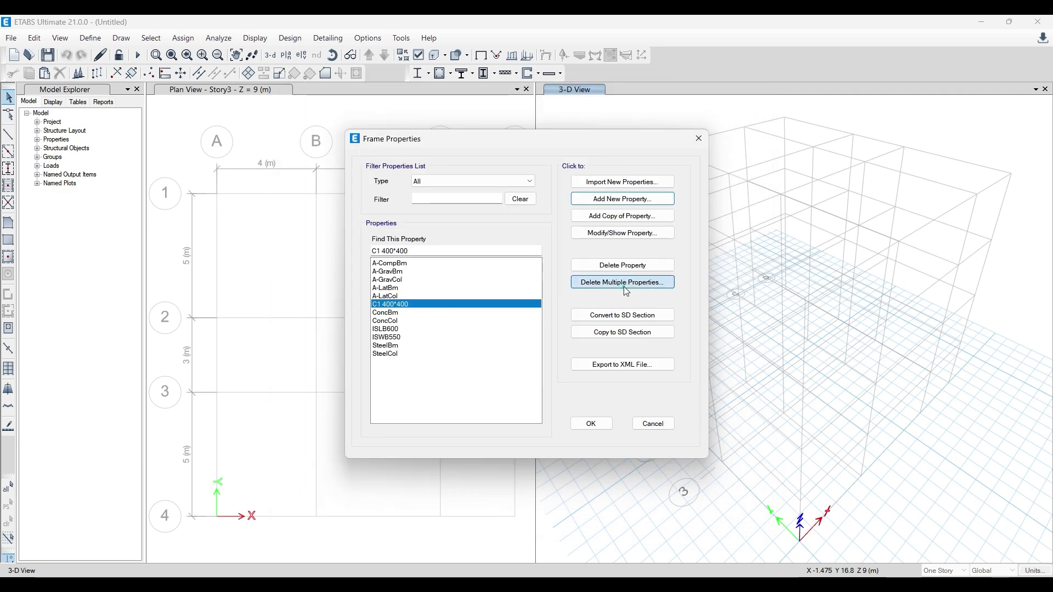
{"action": "left_click", "coordinate": [479, 243]}
{"action": "left_click_drag", "start_coordinate": [481, 250], "coordinate": [482, 323]}
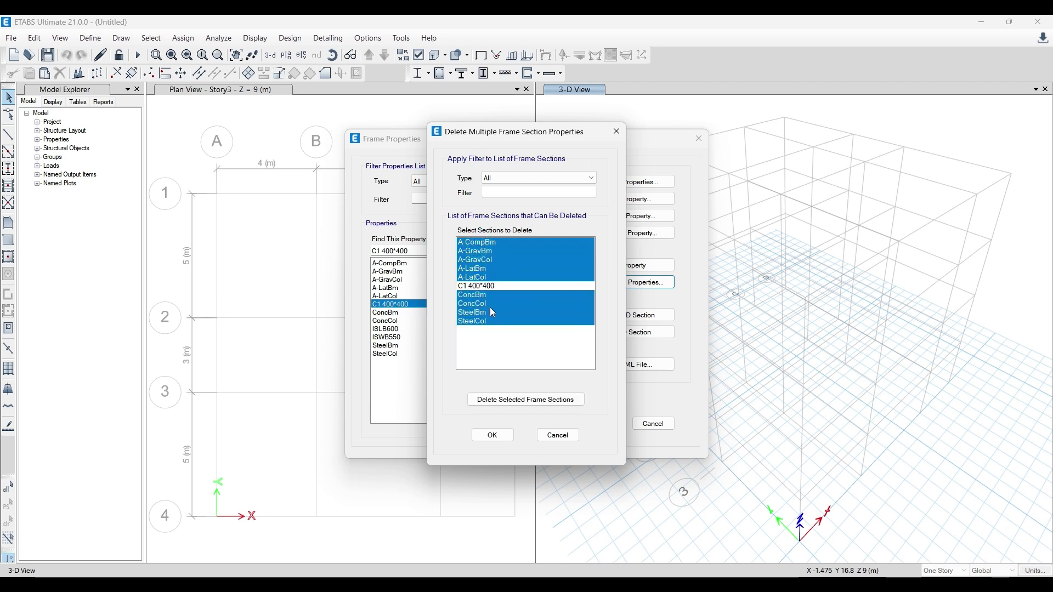
{"action": "left_click", "coordinate": [517, 398]}
{"action": "left_click_drag", "start_coordinate": [483, 250], "coordinate": [482, 259]}
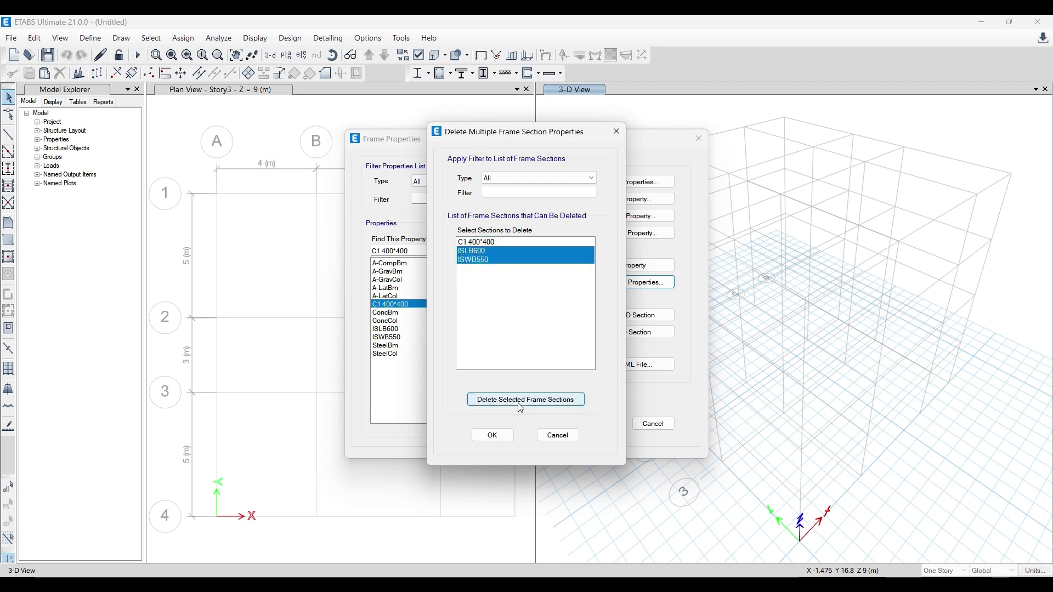
{"action": "left_click", "coordinate": [519, 400]}
{"action": "left_click", "coordinate": [492, 435]}
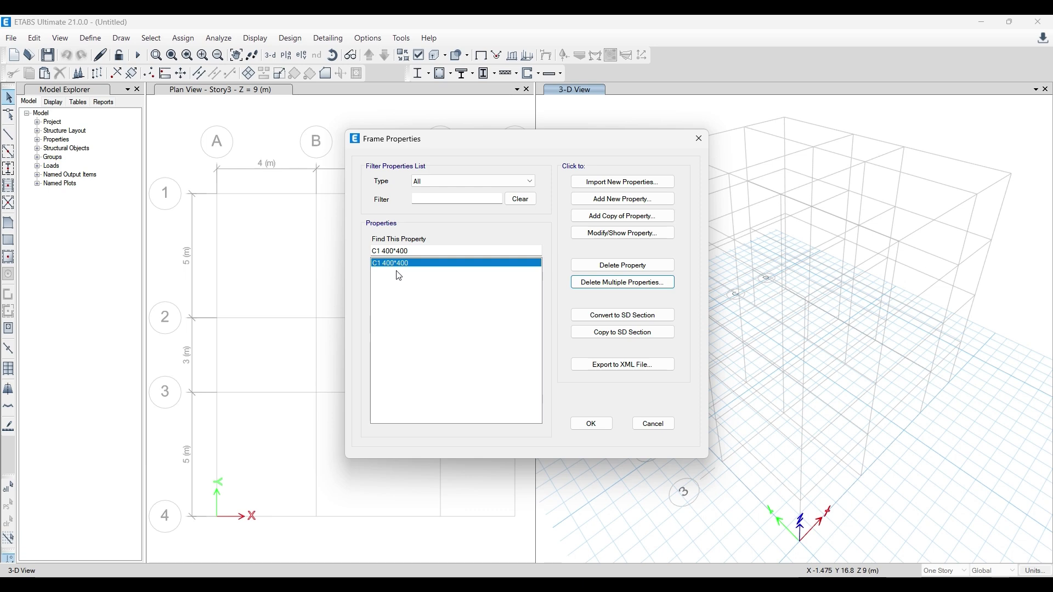
- Add a concrete rectangular frame section named C2 250*600 with M20 as its material
{"action": "left_click", "coordinate": [609, 199]}
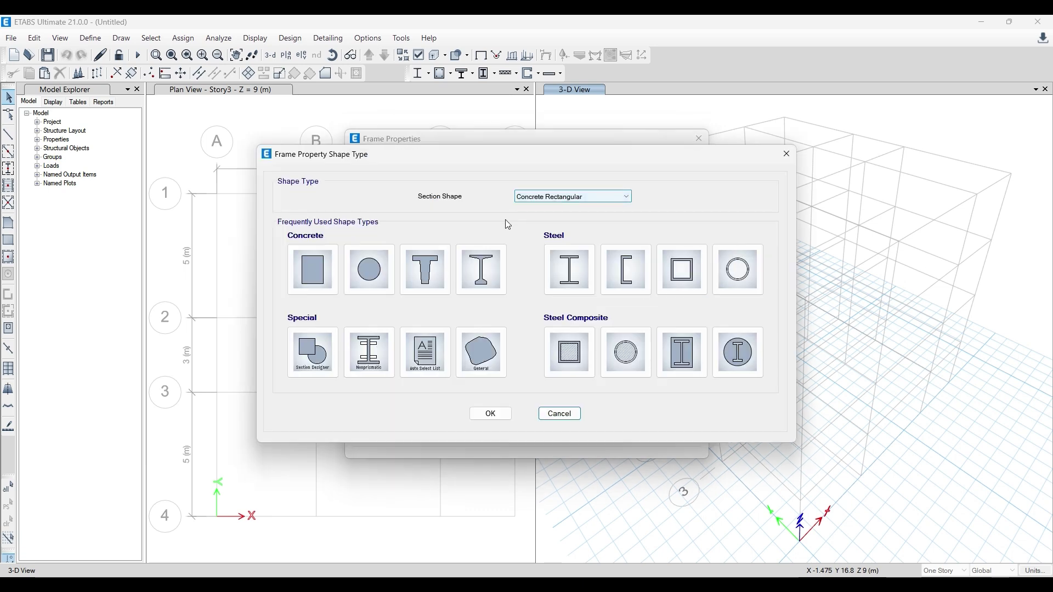
{"action": "left_click", "coordinate": [312, 270]}
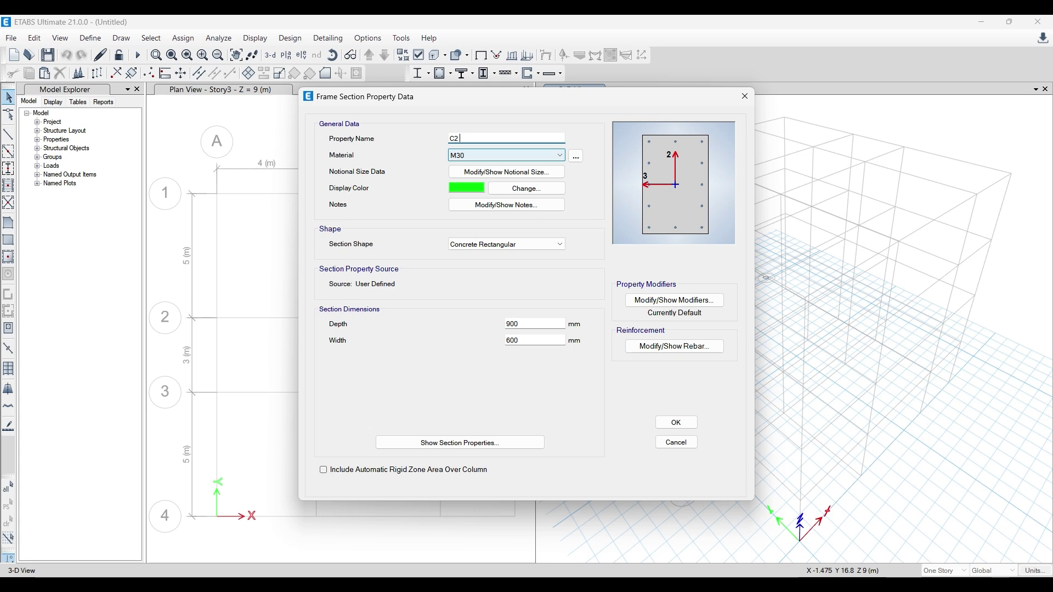
{"action": "type", "text": "50*600"}
{"action": "left_click", "coordinate": [510, 155]}
{"action": "left_click", "coordinate": [513, 208]}
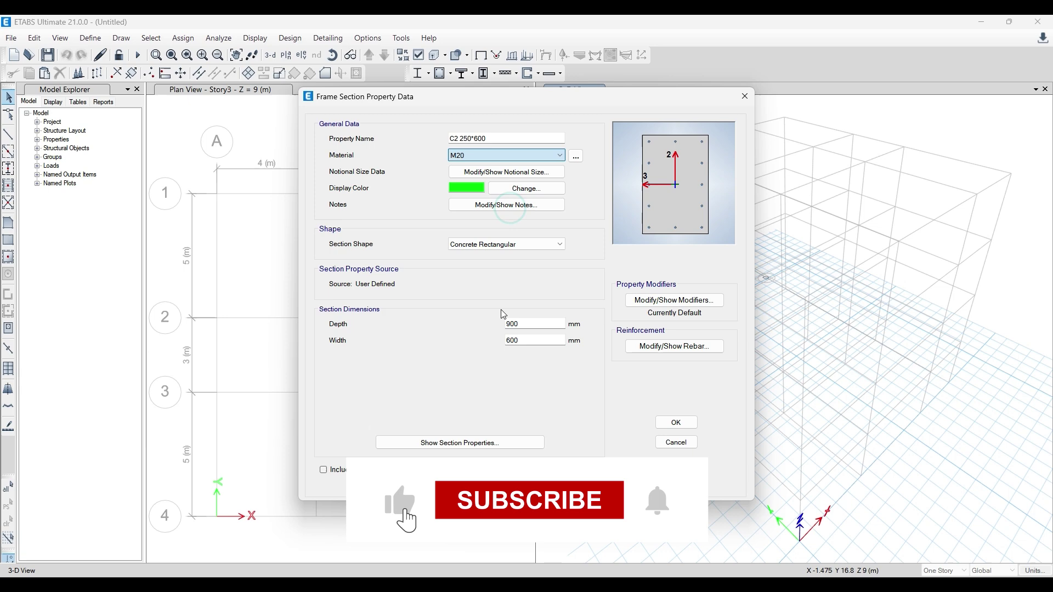
- Set the C2 section's width to 250 mm and its depth to 600 mm
{"action": "double_click", "coordinate": [517, 340]}
{"action": "type", "text": "250"}
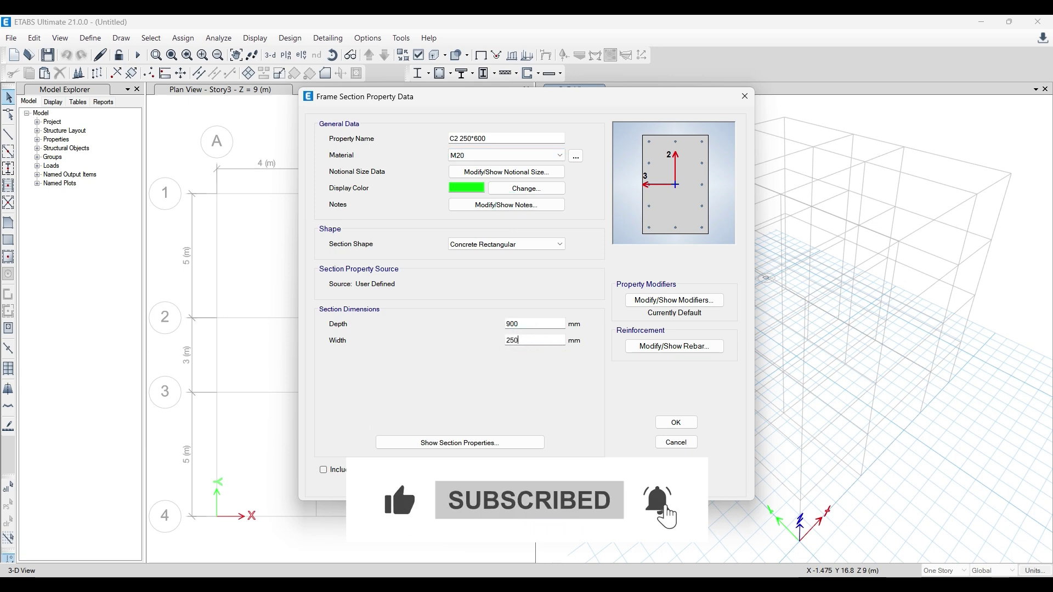
{"action": "left_click", "coordinate": [549, 324]}
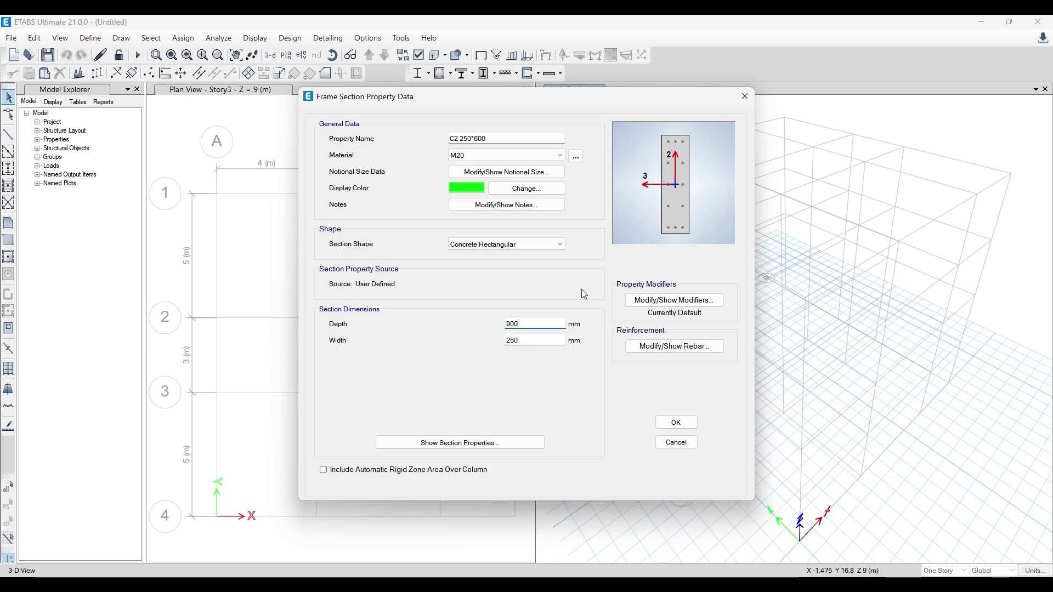
{"action": "double_click", "coordinate": [518, 323]}
{"action": "key", "text": "Tab"}
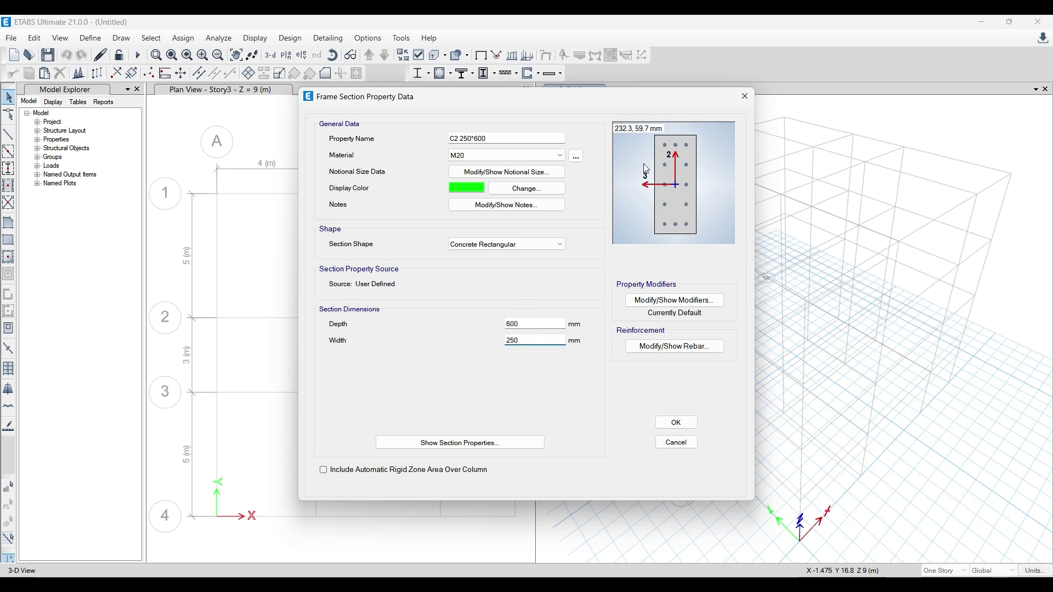
- Try the swapped orientation for C2 with a depth of 250 mm and a width of 600 mm
{"action": "double_click", "coordinate": [530, 324]}
{"action": "type", "text": "2"}
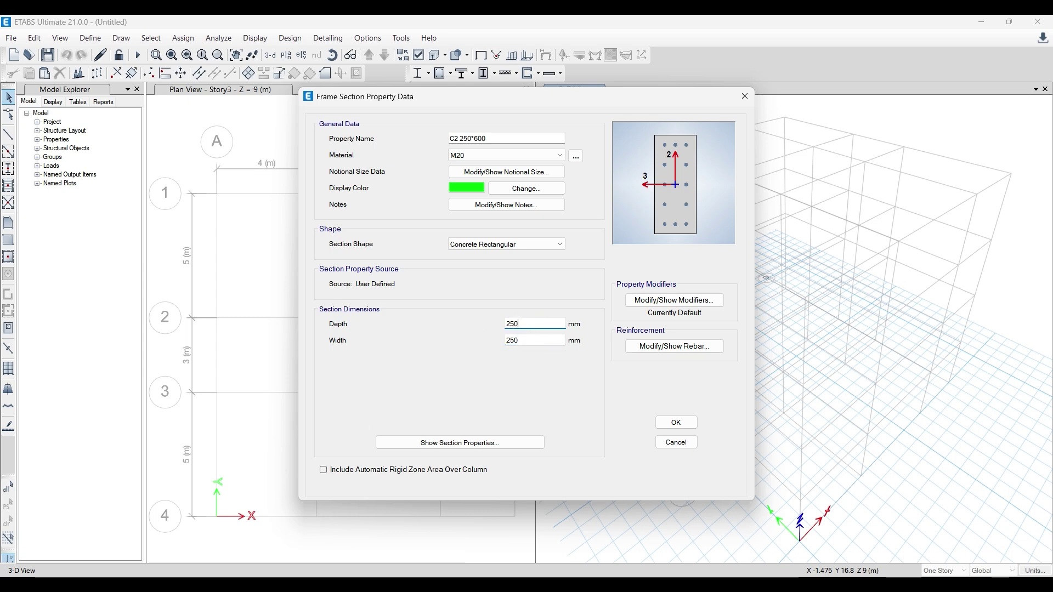
{"action": "type", "text": "50"}
{"action": "key", "text": "Tab"}
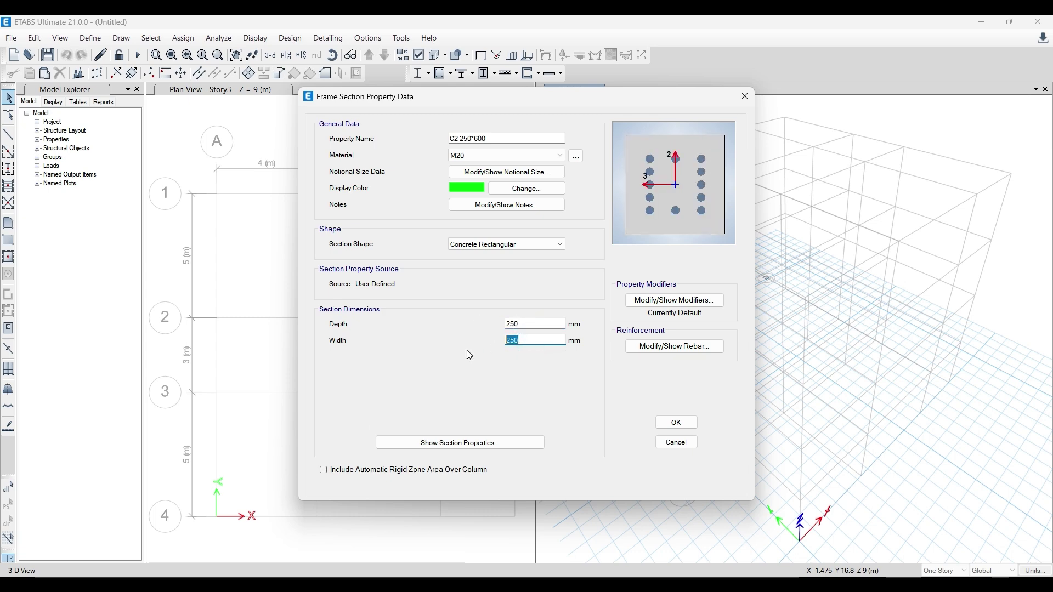
{"action": "type", "text": "600"}
- Set the C2 250*600 section's width back to 250 mm and its depth to 600 mm
{"action": "left_click", "coordinate": [541, 324]}
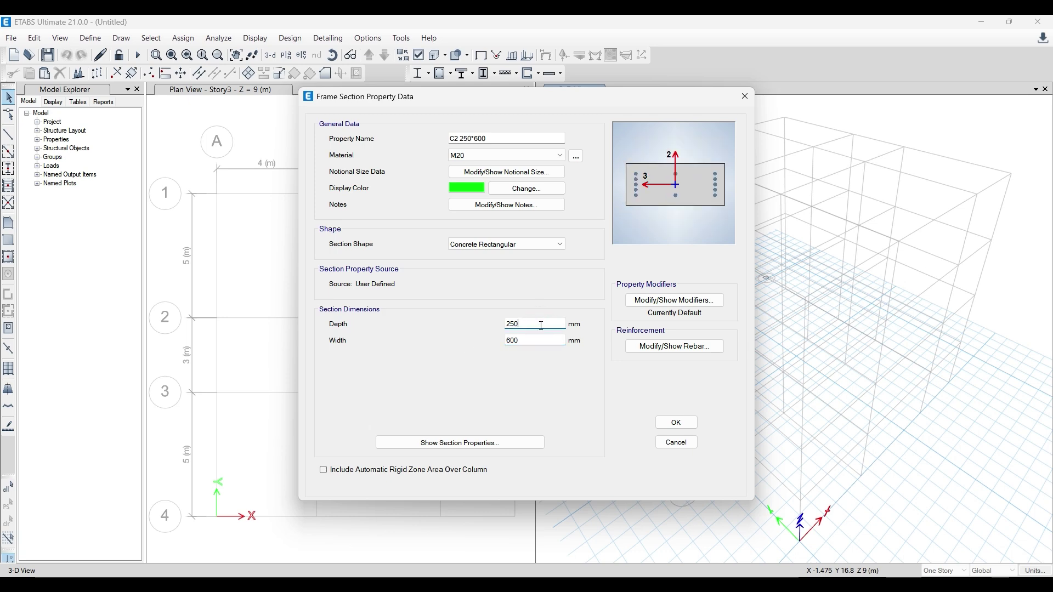
{"action": "left_click", "coordinate": [535, 339]}
{"action": "double_click", "coordinate": [530, 340]}
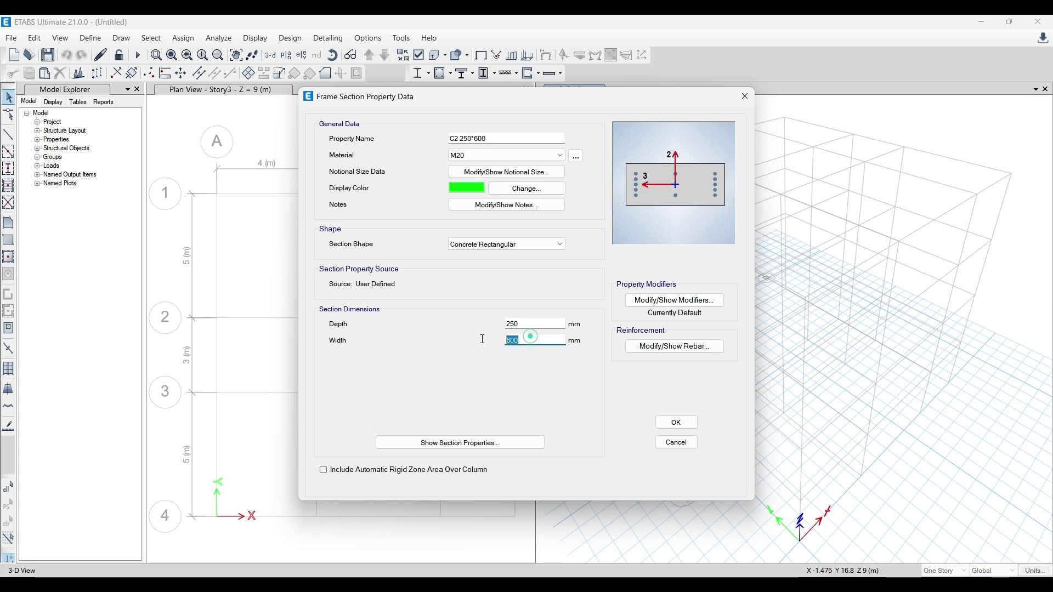
{"action": "type", "text": "250"}
{"action": "left_click", "coordinate": [537, 323]}
{"action": "double_click", "coordinate": [537, 324]}
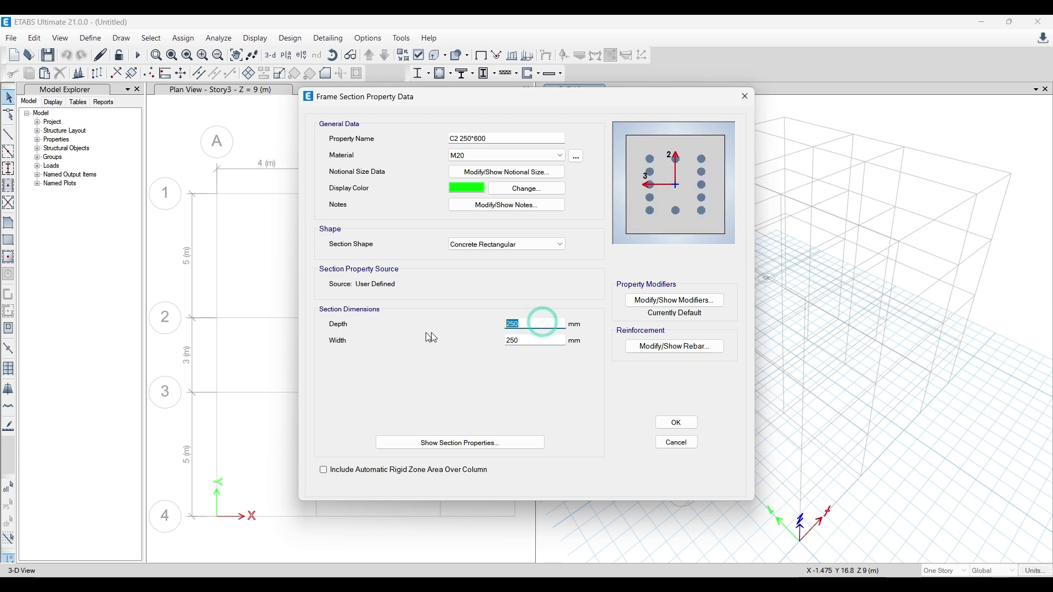
{"action": "type", "text": "600"}
{"action": "left_click", "coordinate": [522, 343]}
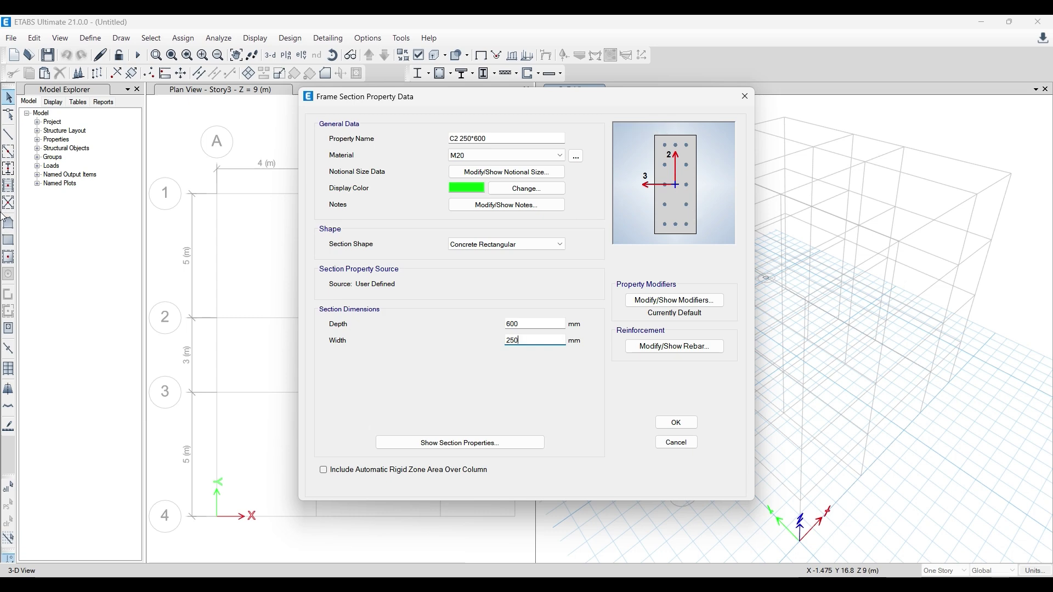
{"action": "left_click", "coordinate": [523, 324]}
- Assign HYSD550 to C2's longitudinal and confinement bars and accept the section
{"action": "left_click", "coordinate": [674, 346]}
{"action": "left_click", "coordinate": [621, 153]}
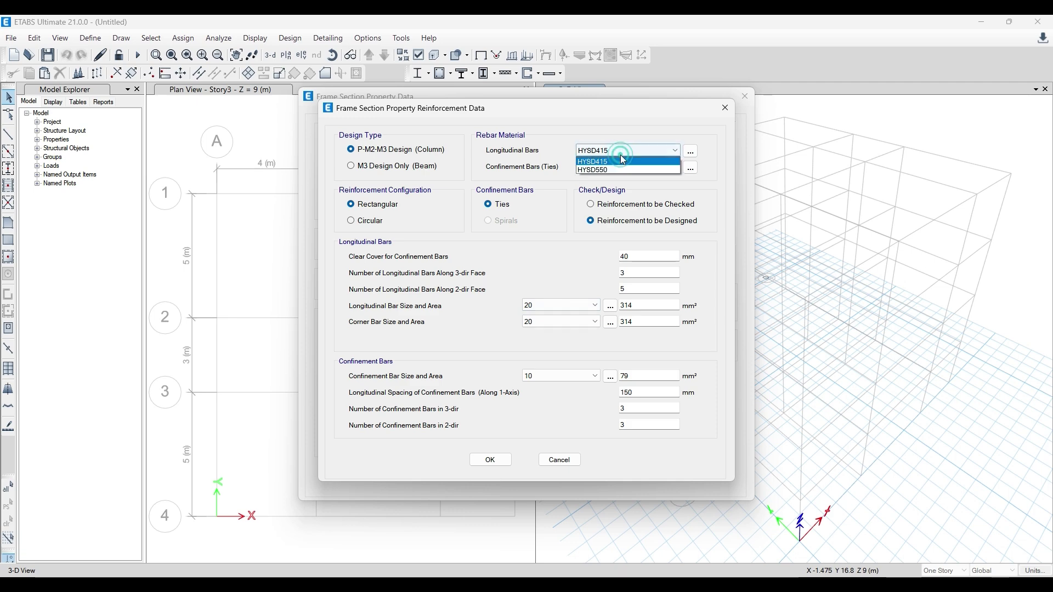
{"action": "left_click", "coordinate": [620, 169]}
{"action": "left_click", "coordinate": [626, 167]}
{"action": "left_click", "coordinate": [603, 186]}
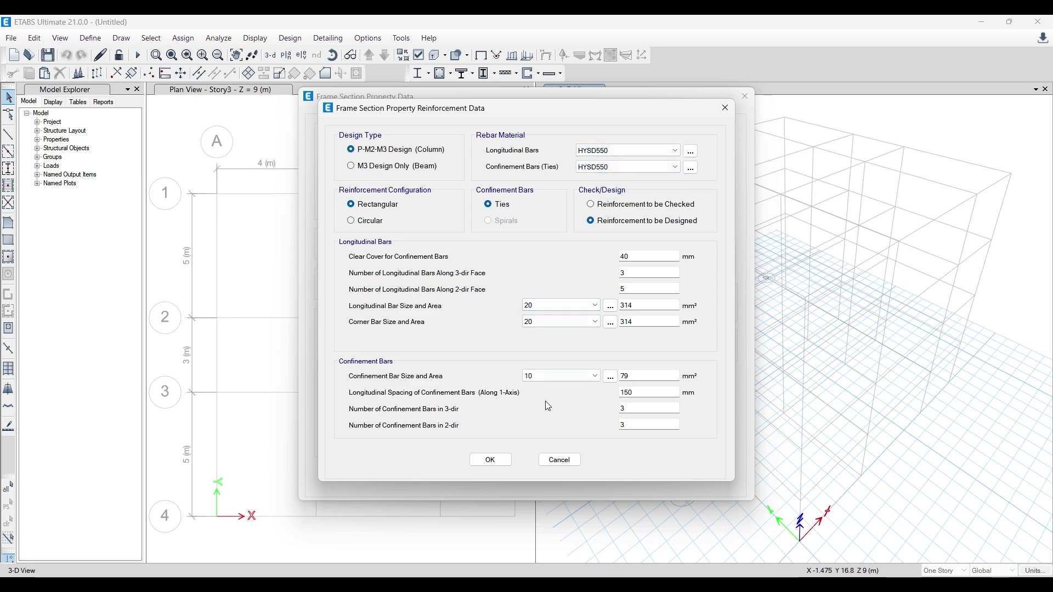
{"action": "left_click", "coordinate": [491, 460]}
{"action": "left_click", "coordinate": [676, 424]}
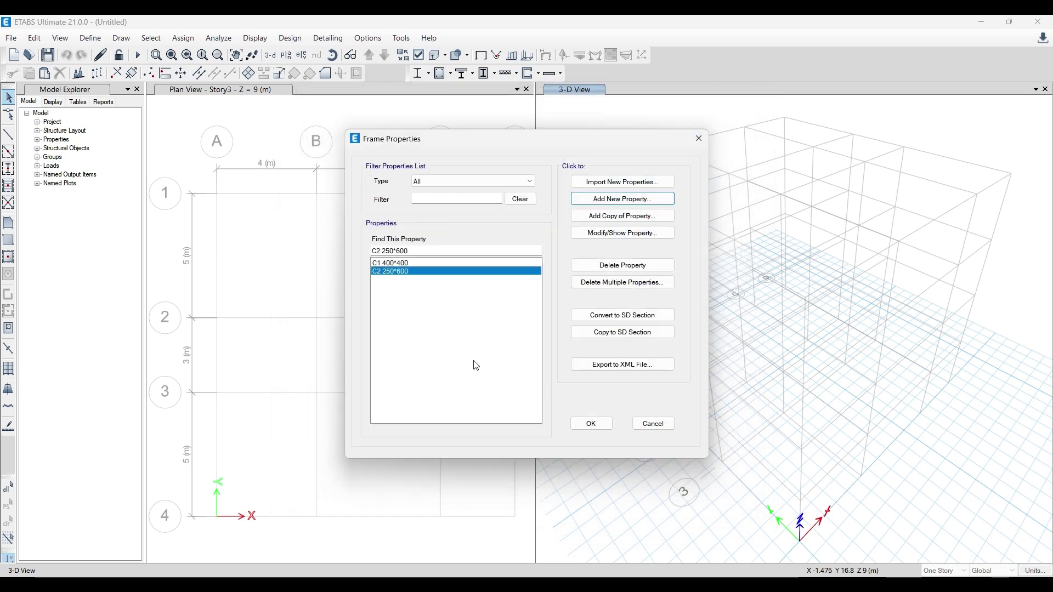
- Add a concrete rectangular frame section named B1 300*400 with M20 as its material
{"action": "left_click", "coordinate": [471, 359]}
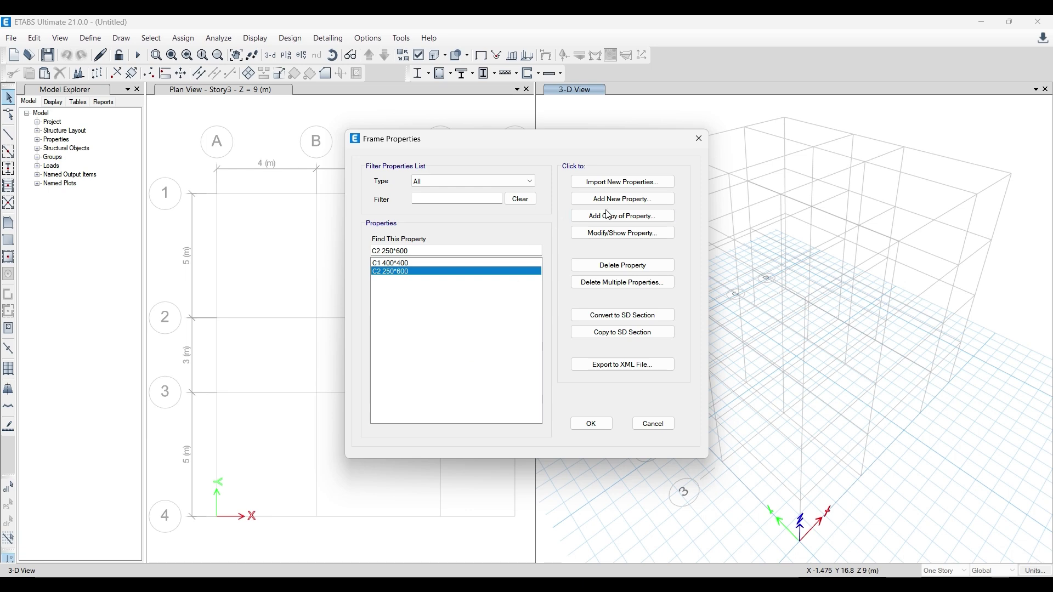
{"action": "left_click", "coordinate": [642, 200]}
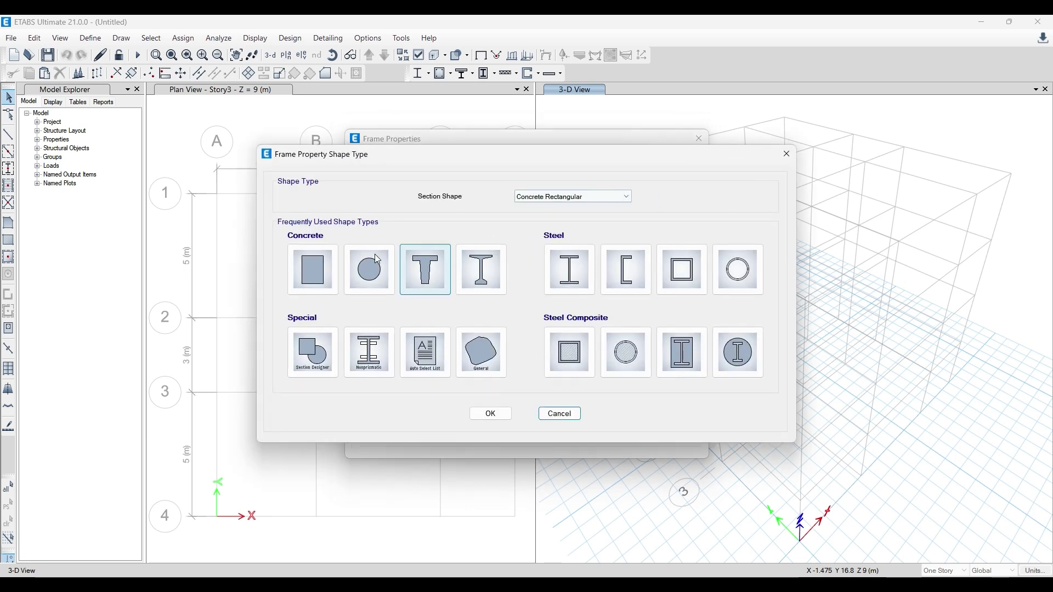
{"action": "left_click", "coordinate": [296, 257]}
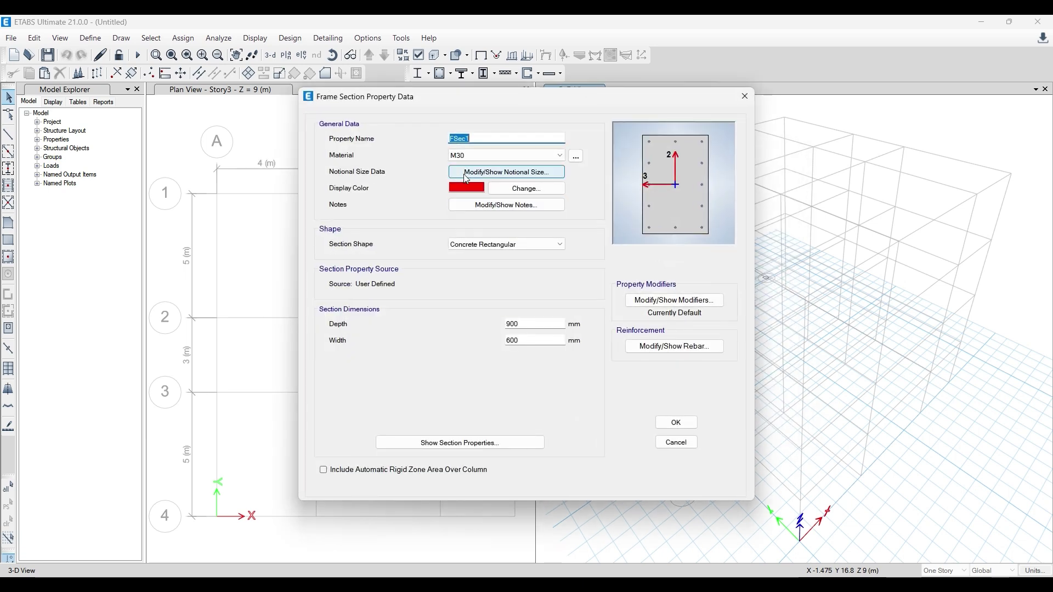
{"action": "type", "text": "B1"}
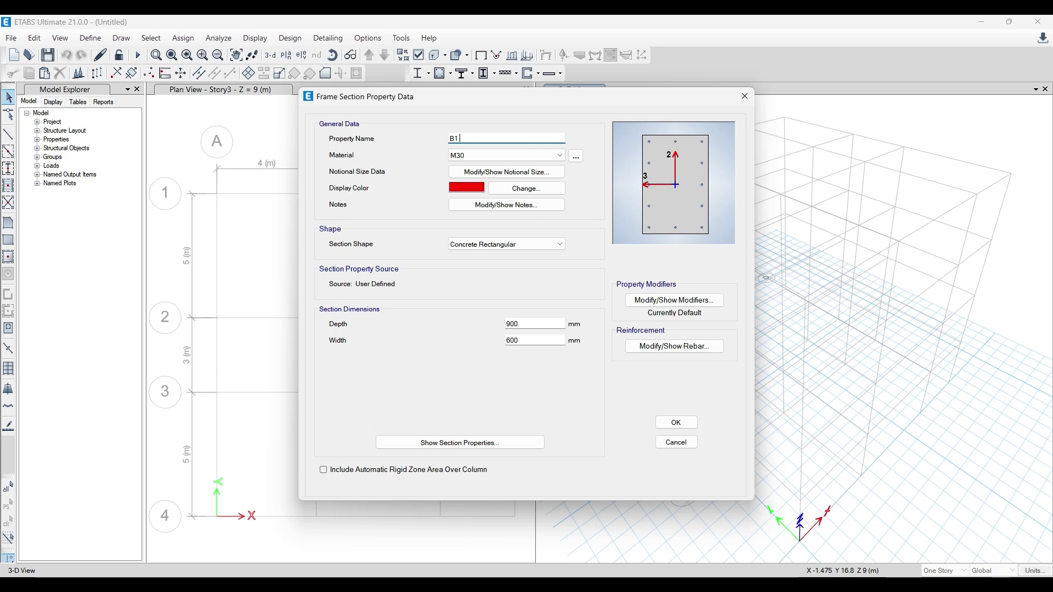
{"action": "type", "text": "300*400"}
{"action": "left_click", "coordinate": [515, 155]}
{"action": "left_click", "coordinate": [496, 208]}
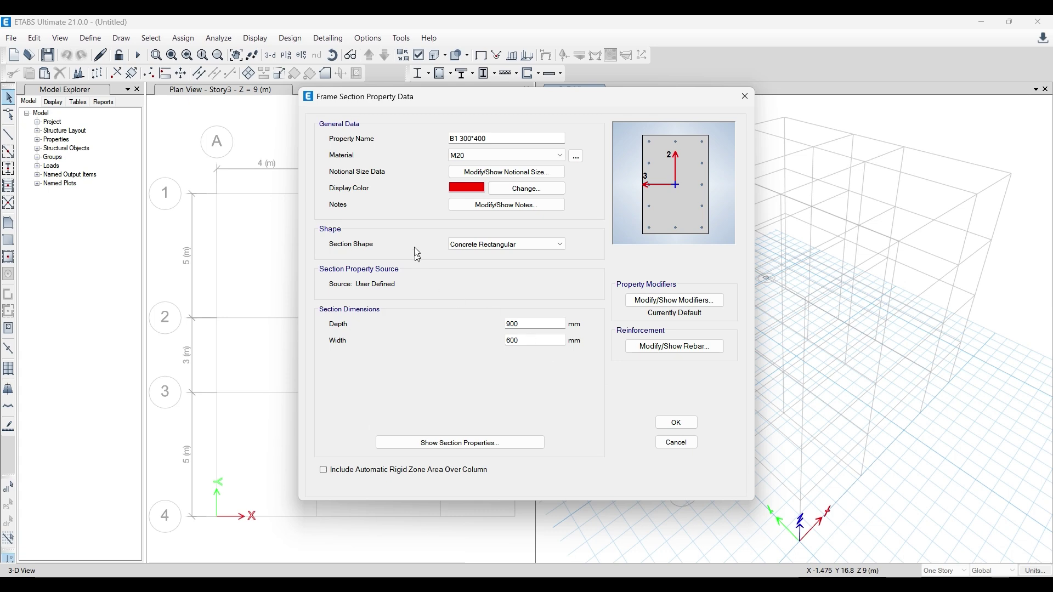
- Set the B1 section's depth to 400 mm and its width to 300 mm
{"action": "double_click", "coordinate": [530, 324]}
{"action": "type", "text": "30"}
{"action": "type", "text": "0"}
{"action": "double_click", "coordinate": [533, 341]}
{"action": "type", "text": "3000"}
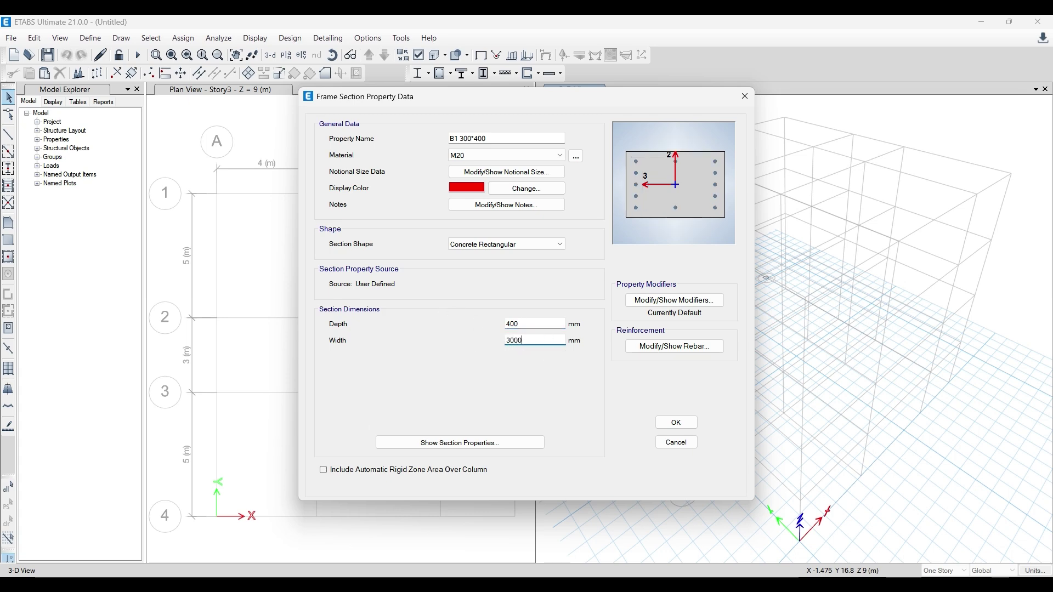
{"action": "left_click", "coordinate": [546, 324]}
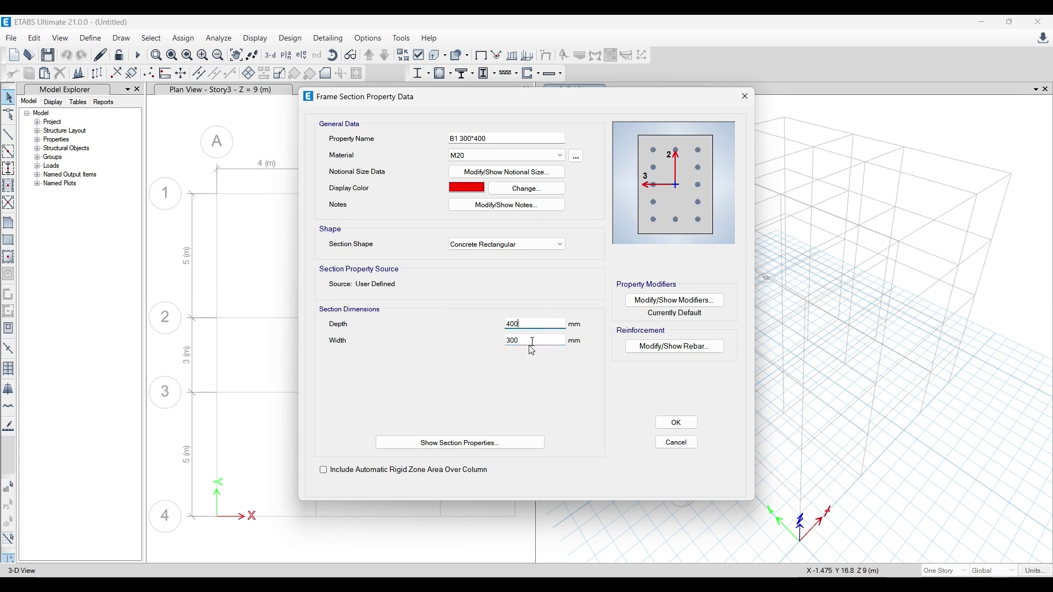
{"action": "left_click", "coordinate": [536, 342]}
- Assign HYSD550 to both the longitudinal bars and the confinement bars of the B1 section
{"action": "left_click", "coordinate": [667, 349]}
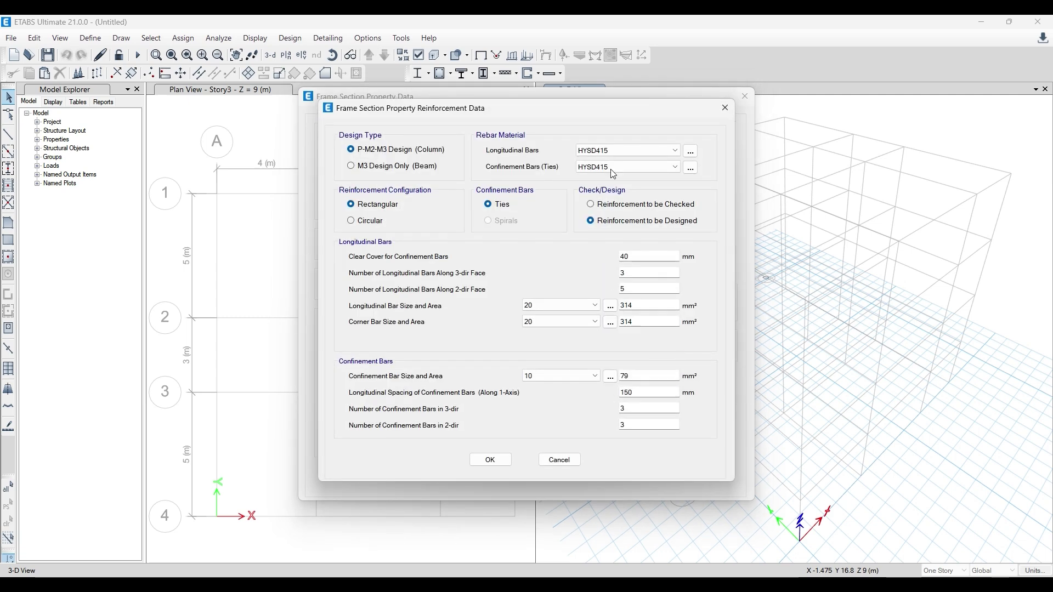
{"action": "left_click", "coordinate": [628, 152]}
{"action": "left_click", "coordinate": [614, 167]}
{"action": "left_click", "coordinate": [634, 166]}
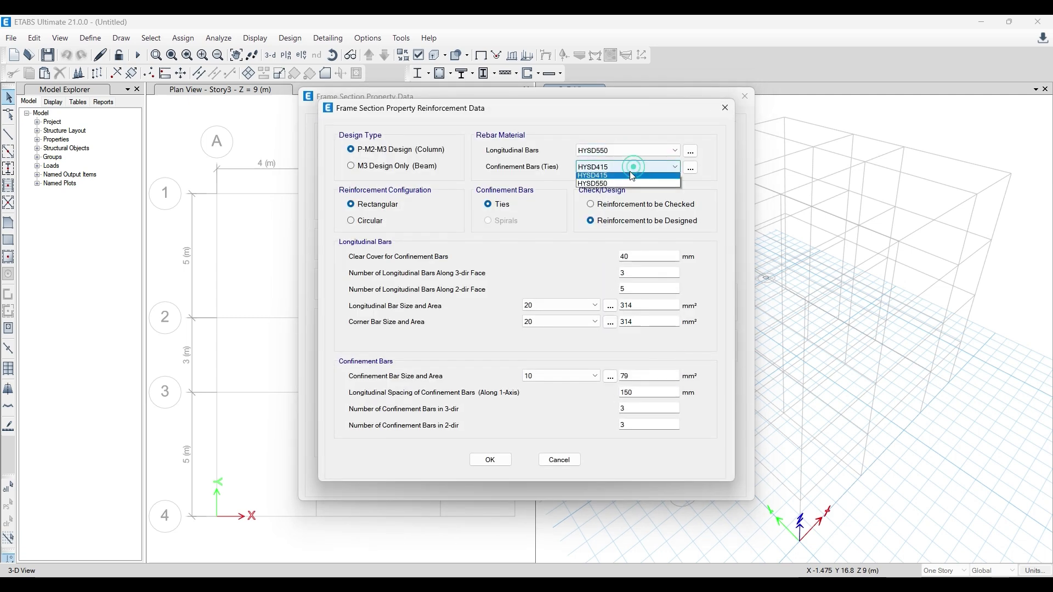
{"action": "left_click", "coordinate": [633, 167]}
{"action": "left_click", "coordinate": [633, 167]}
{"action": "left_click", "coordinate": [623, 184]}
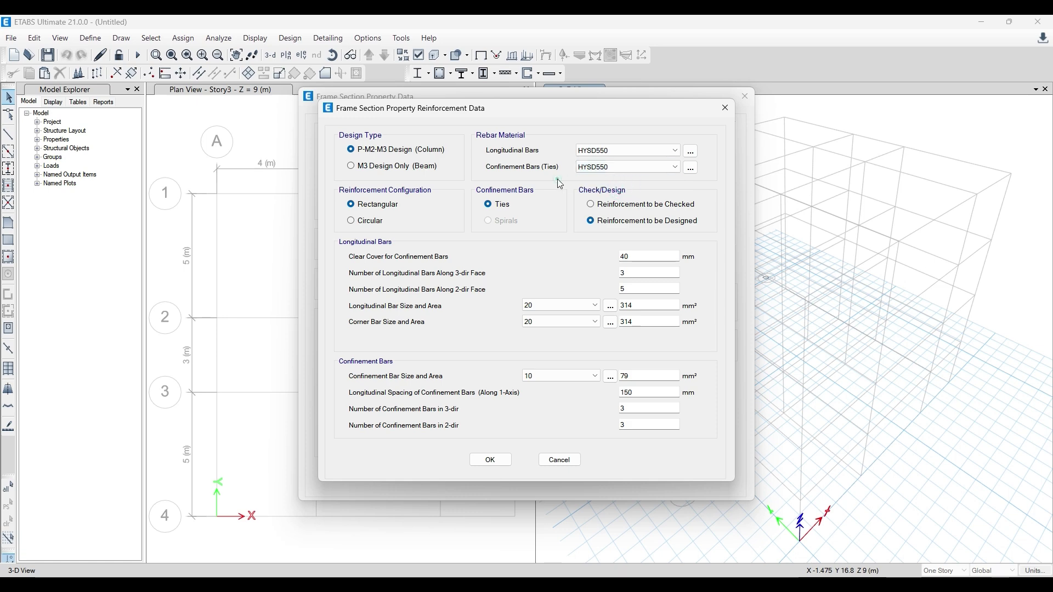
- Set B1's reinforcement design type to M3 Design Only (Beam) and accept the section
{"action": "left_click_drag", "start_coordinate": [522, 115], "coordinate": [728, 145]}
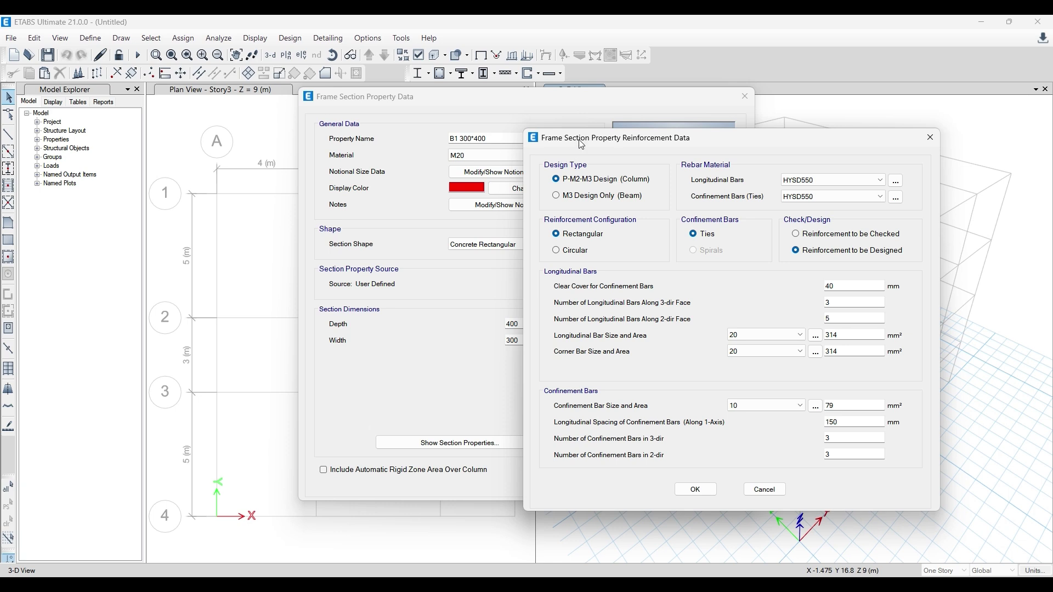
{"action": "left_click_drag", "start_coordinate": [578, 138], "coordinate": [764, 149]}
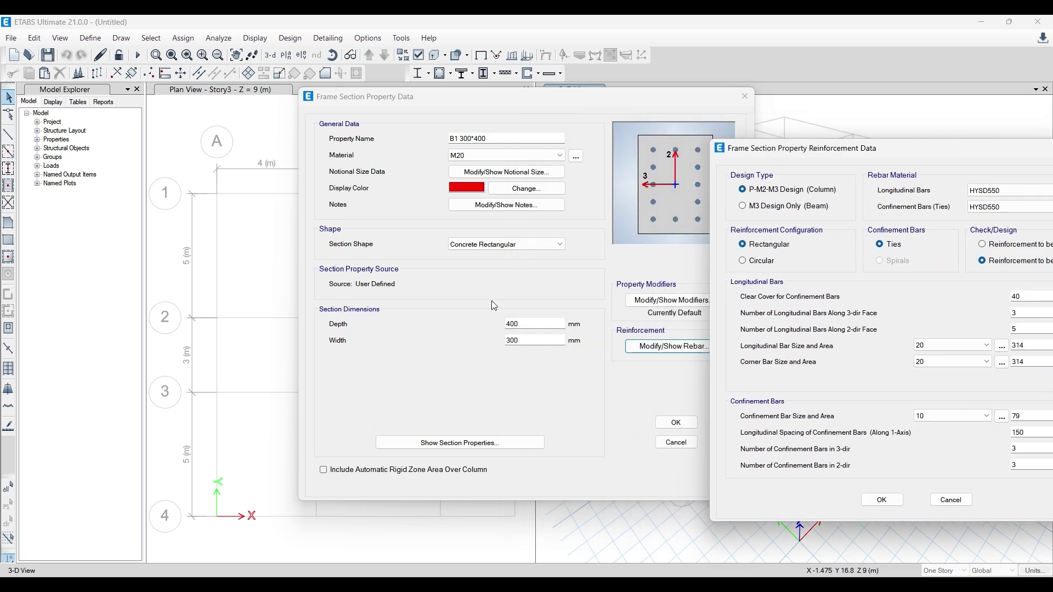
{"action": "left_click_drag", "start_coordinate": [766, 150], "coordinate": [540, 133]}
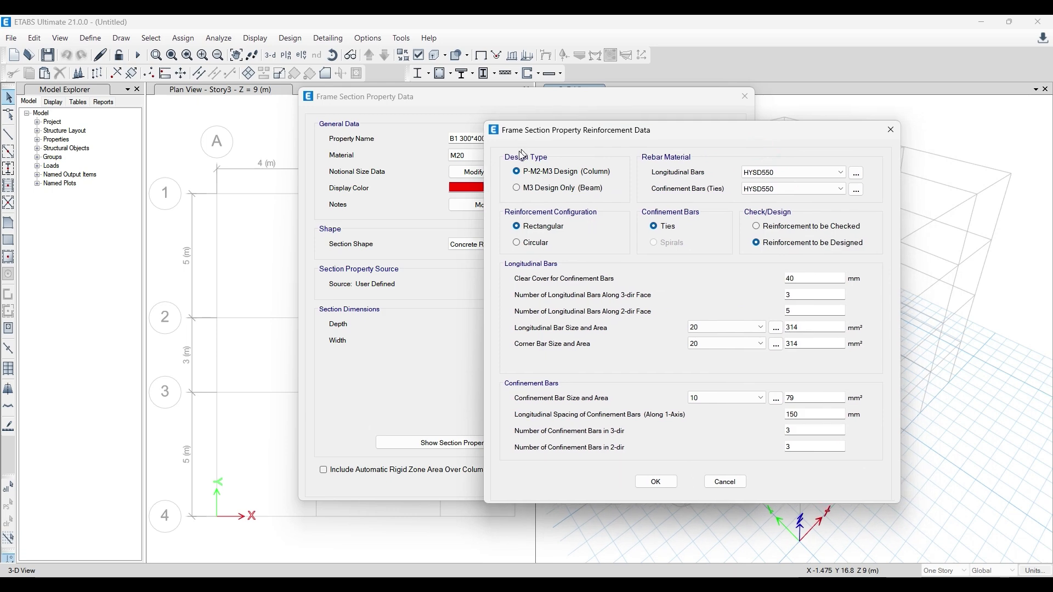
{"action": "left_click", "coordinate": [529, 190]}
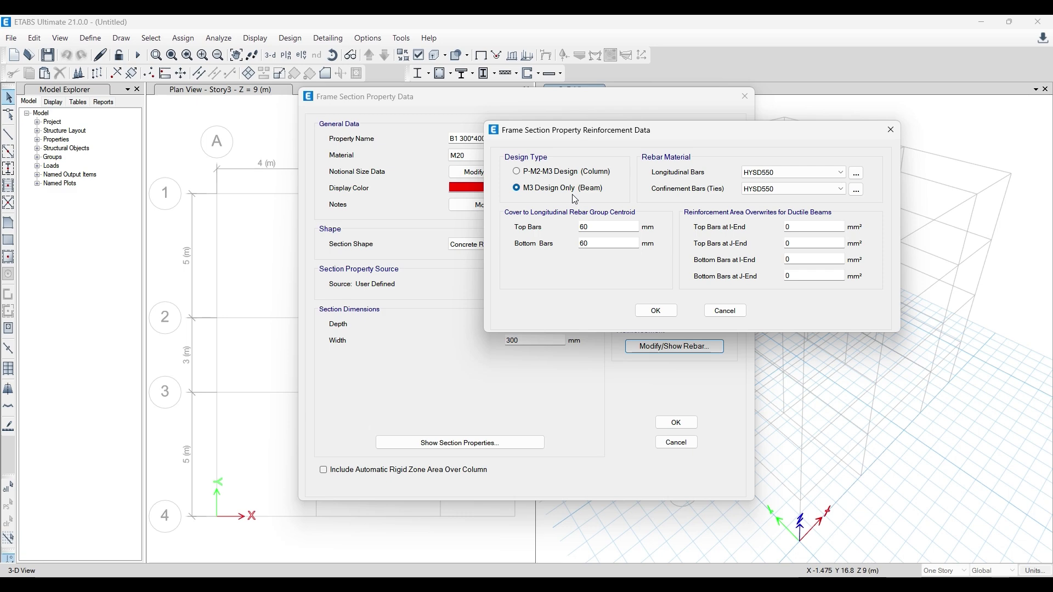
{"action": "left_click", "coordinate": [657, 310]}
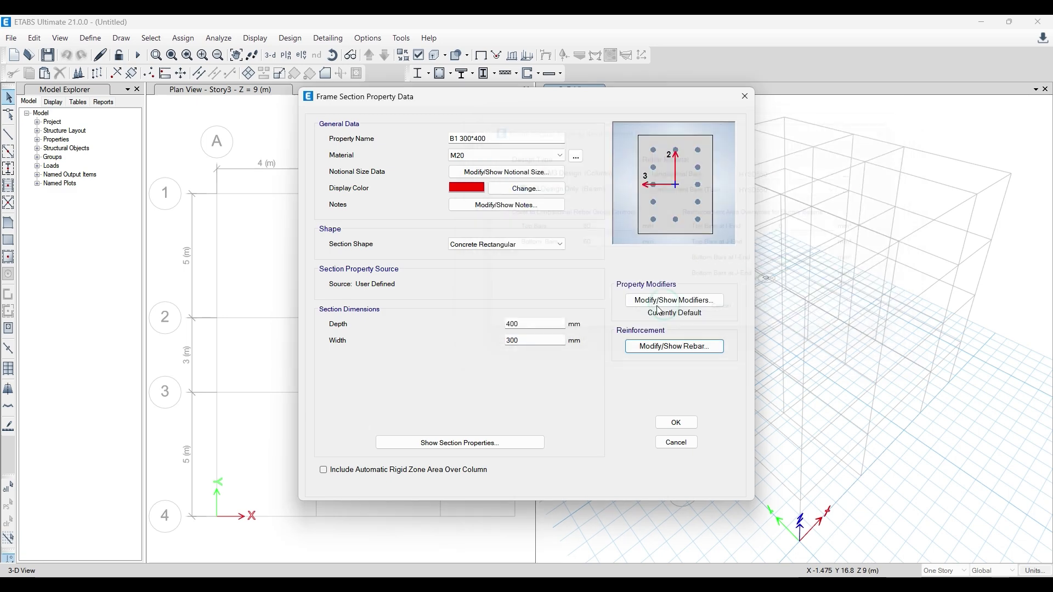
{"action": "left_click", "coordinate": [678, 425]}
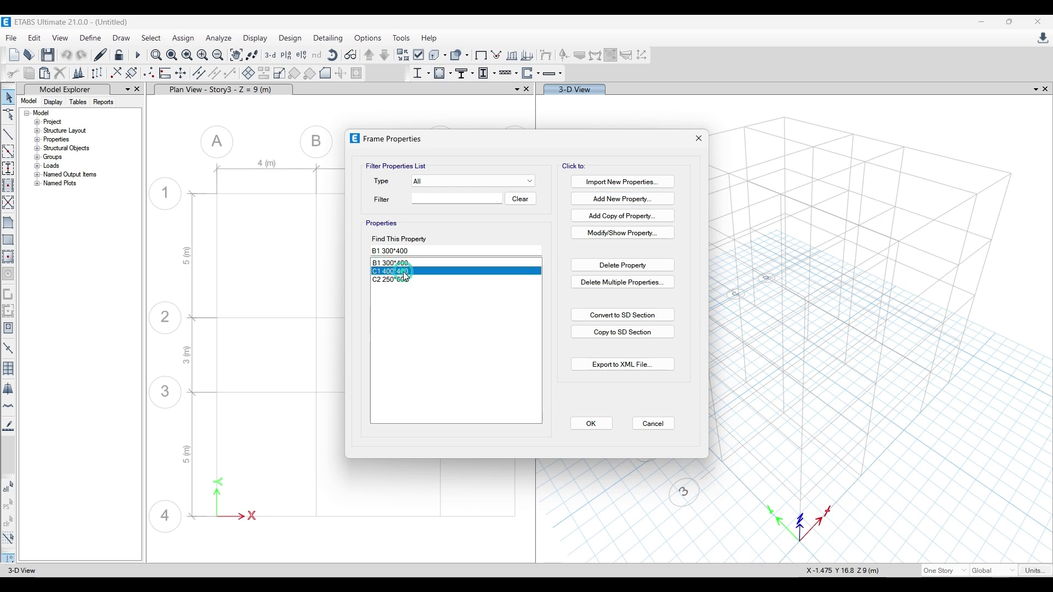
- Check the reinforcement design type and rebar materials of the C1 400*400 column section
{"action": "left_click", "coordinate": [621, 234]}
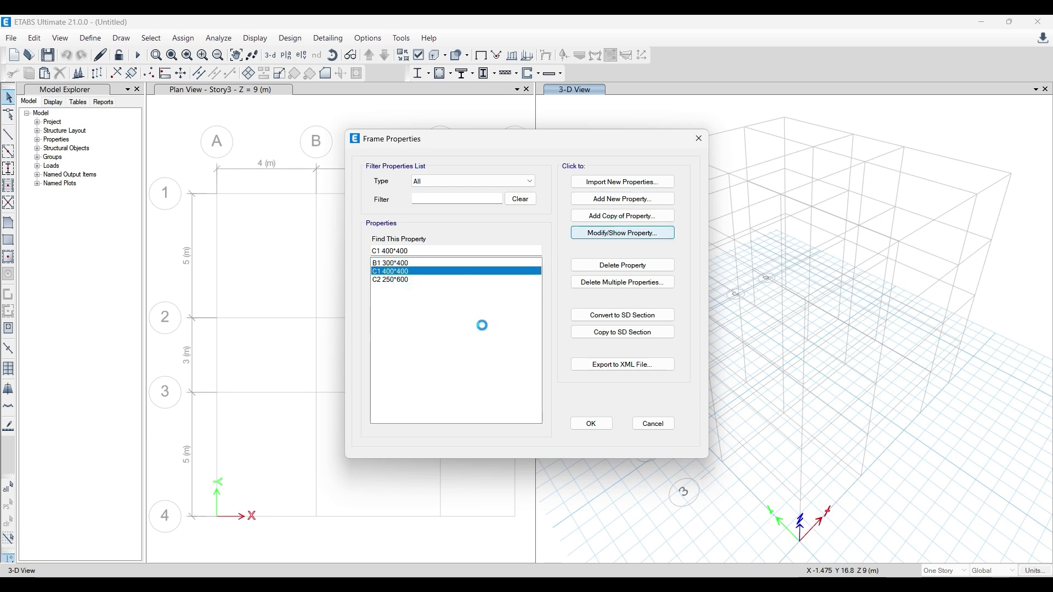
{"action": "left_click", "coordinate": [673, 346]}
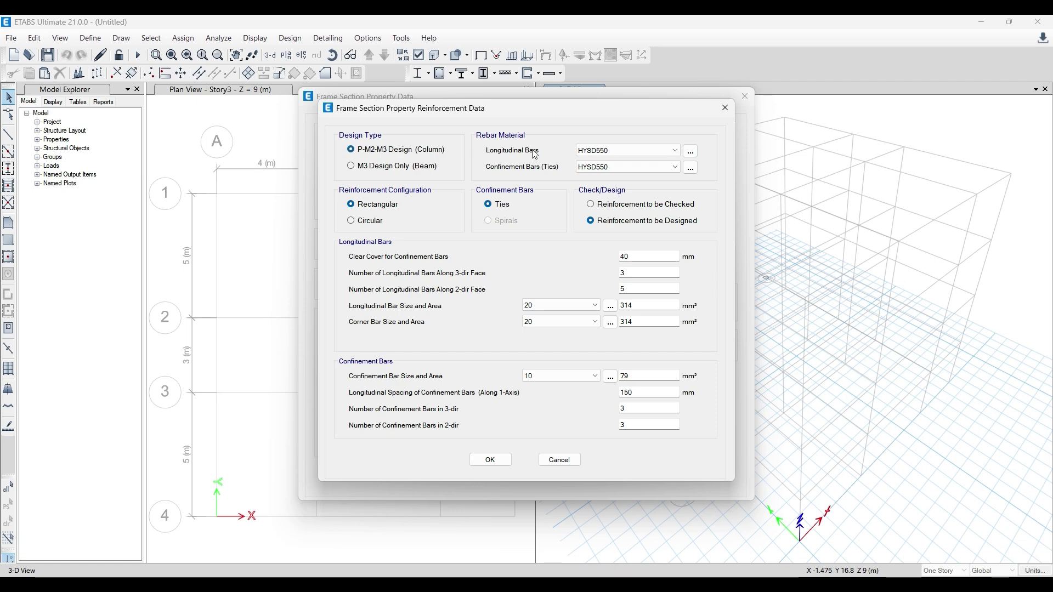
{"action": "left_click", "coordinate": [724, 107]}
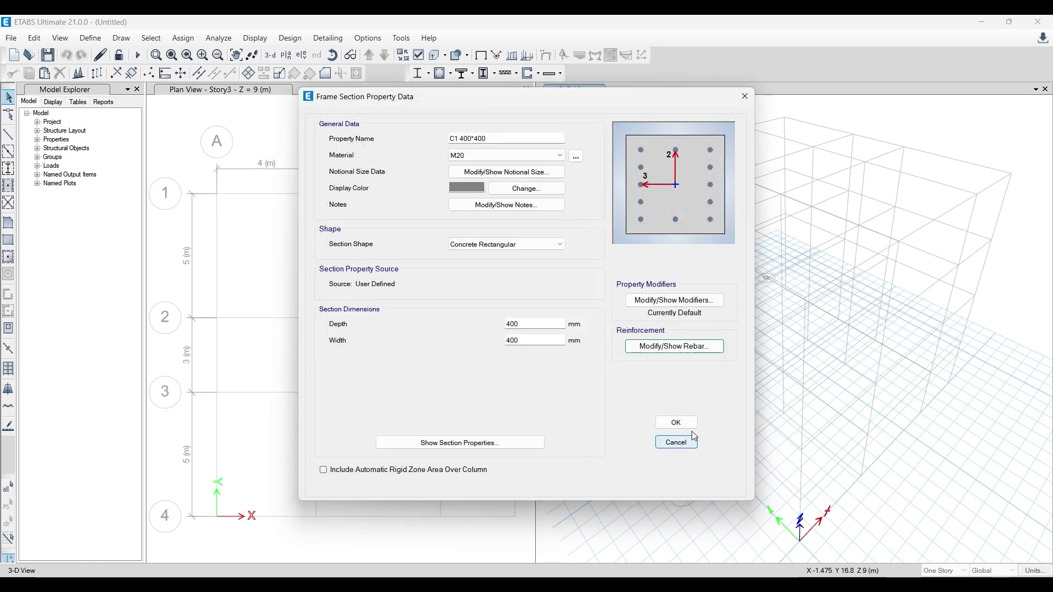
{"action": "left_click", "coordinate": [680, 422]}
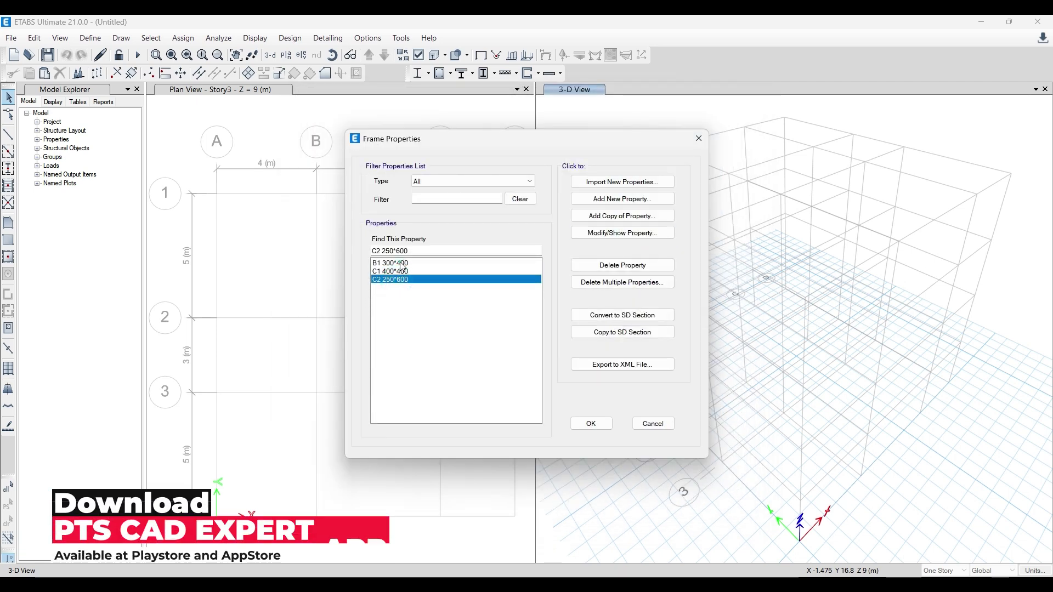
- Review B1's reinforcement data, comparing the column and beam design types and keeping M3 Design Only (Beam)
{"action": "left_click", "coordinate": [400, 263]}
{"action": "left_click", "coordinate": [597, 233]}
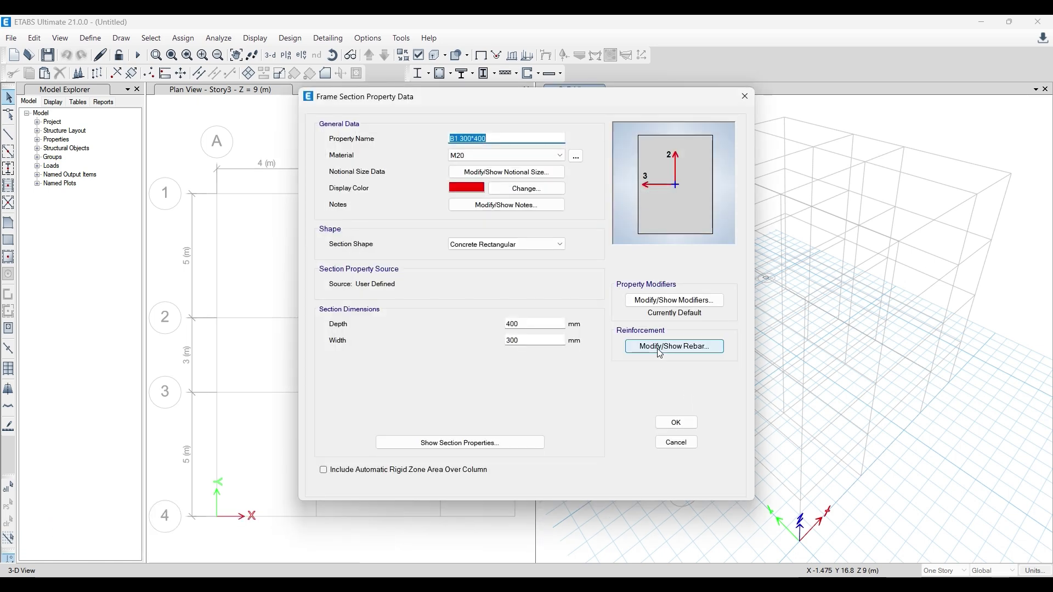
{"action": "left_click", "coordinate": [659, 352]}
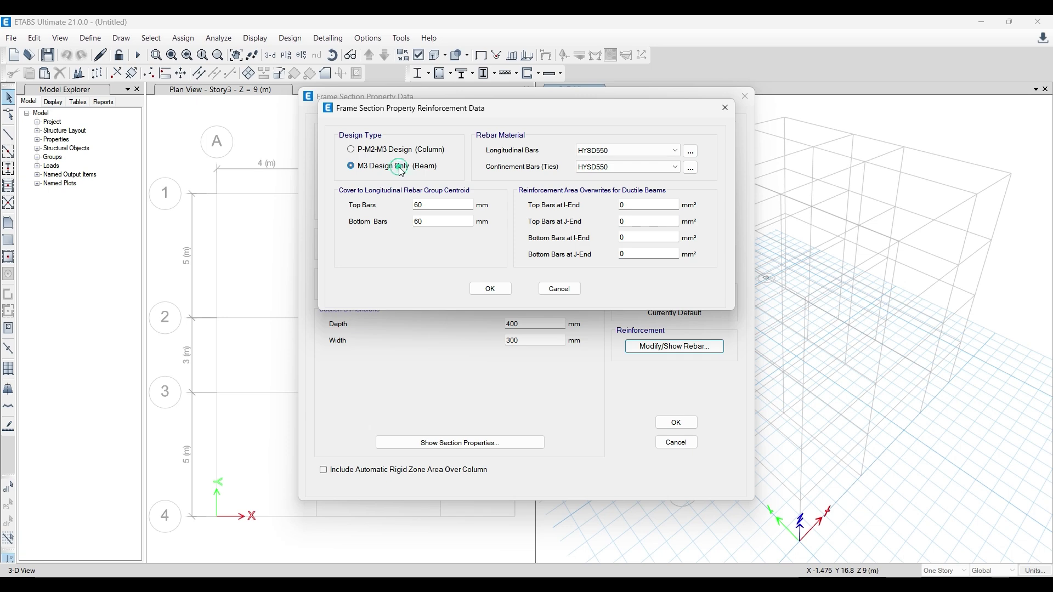
{"action": "left_click", "coordinate": [401, 157]}
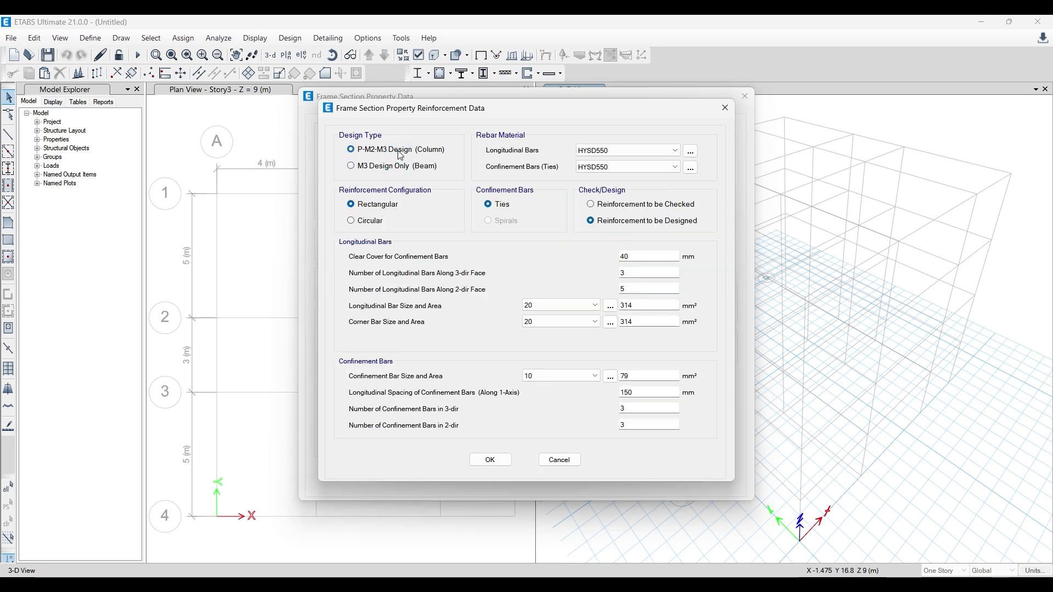
{"action": "left_click", "coordinate": [402, 168]}
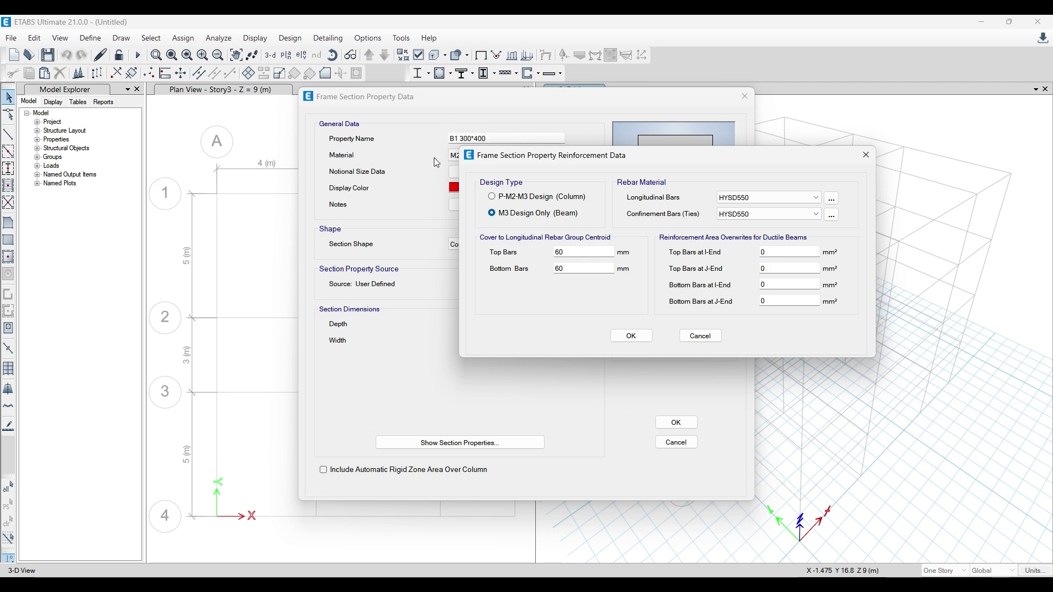
{"action": "left_click", "coordinate": [630, 336]}
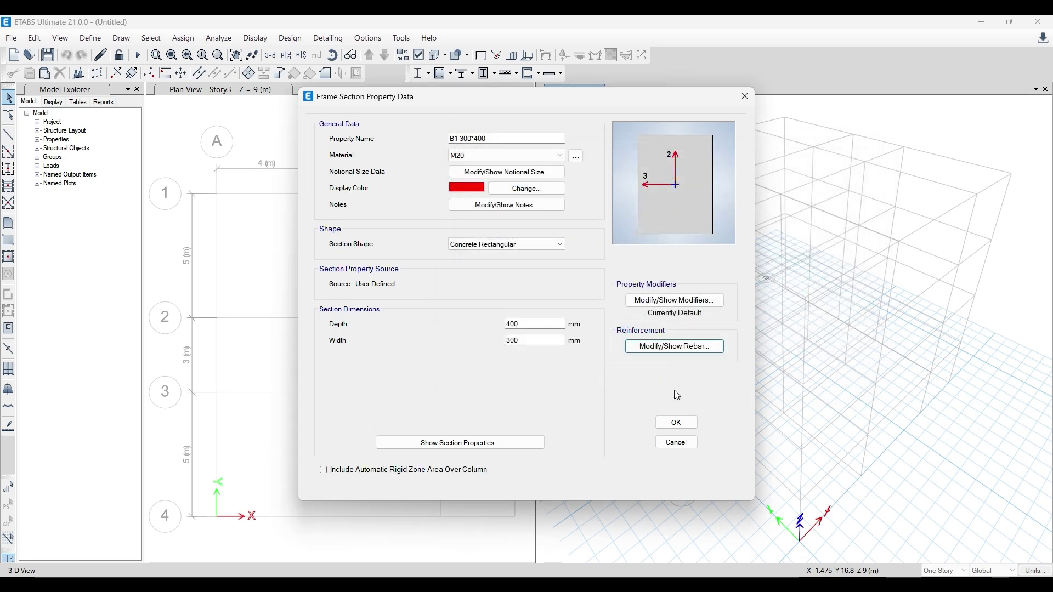
{"action": "left_click", "coordinate": [675, 421]}
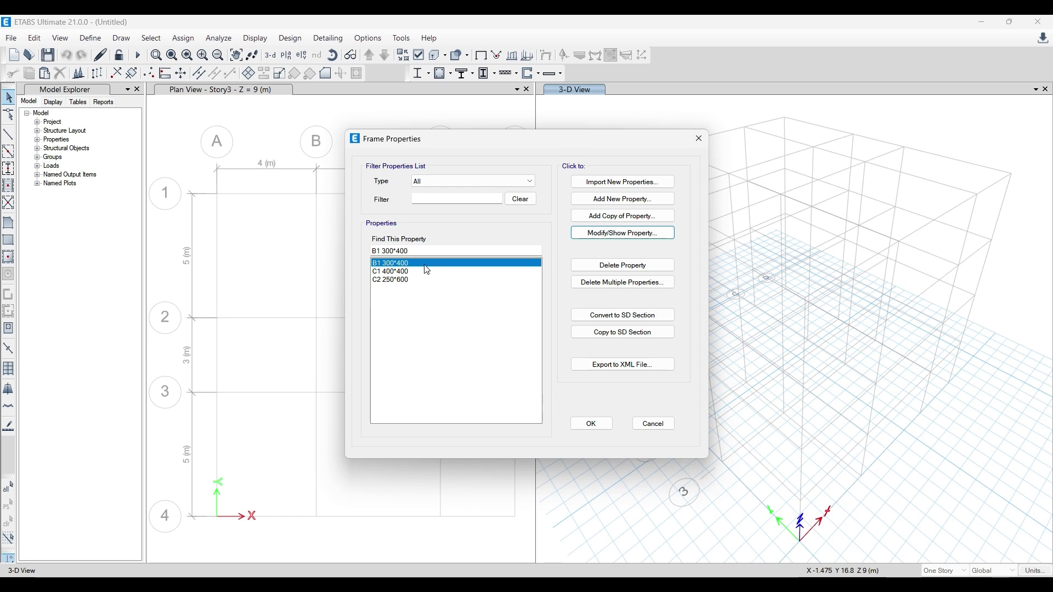
{"action": "left_click", "coordinate": [622, 198]}
{"action": "left_click", "coordinate": [313, 270]}
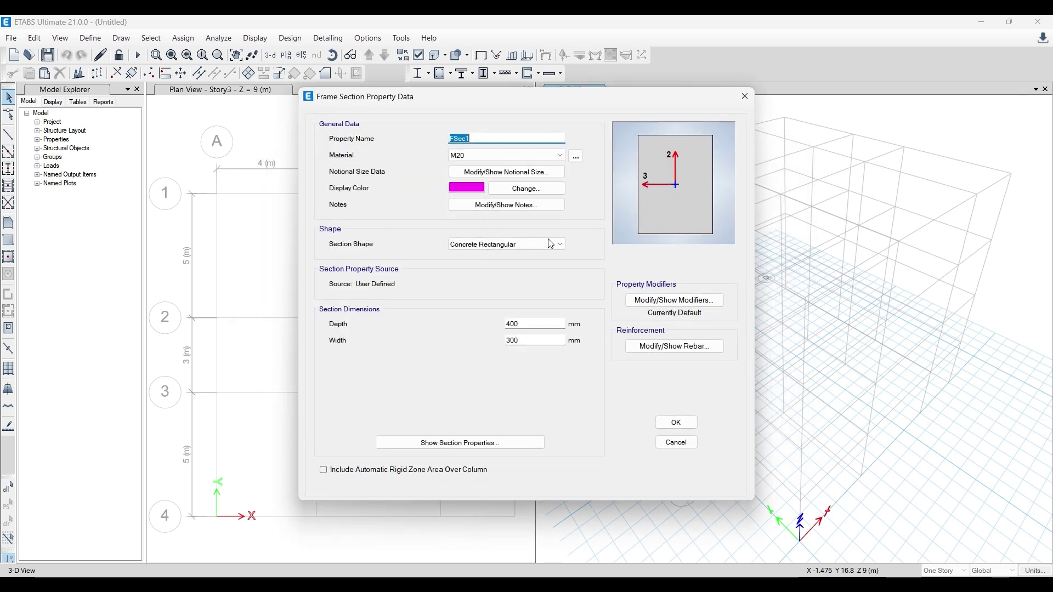
{"action": "left_click", "coordinate": [745, 97]}
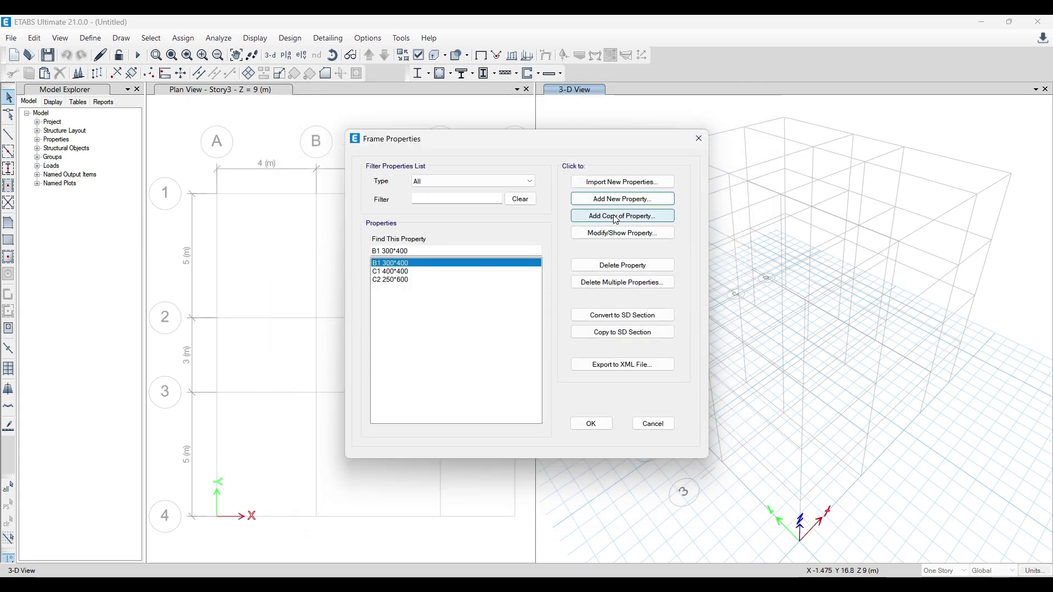
- Create a copy of the B1 300*400 section and name it B2 300*500
{"action": "left_click", "coordinate": [398, 272]}
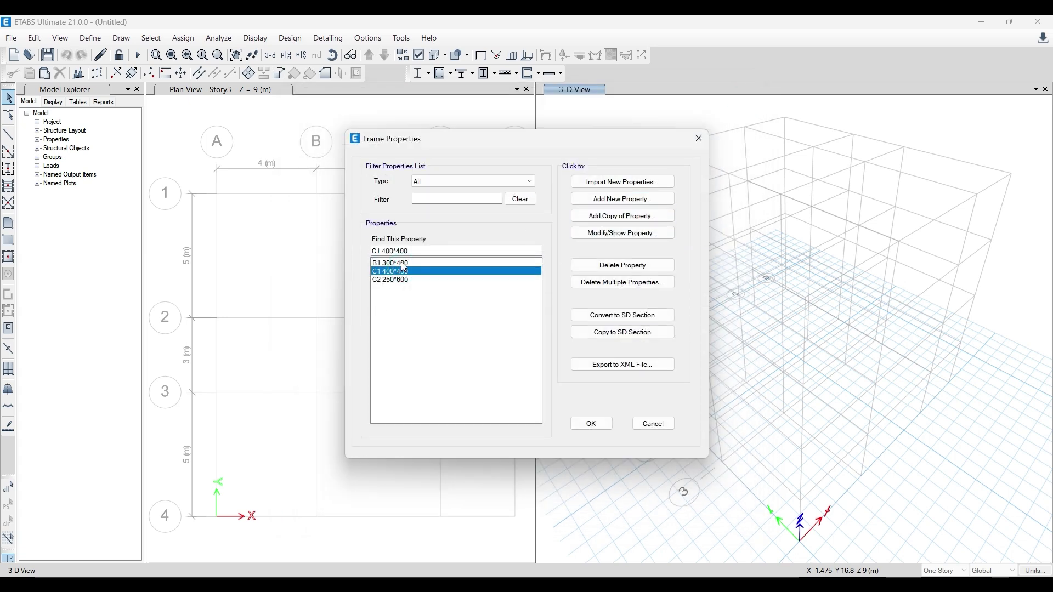
{"action": "left_click", "coordinate": [402, 262]}
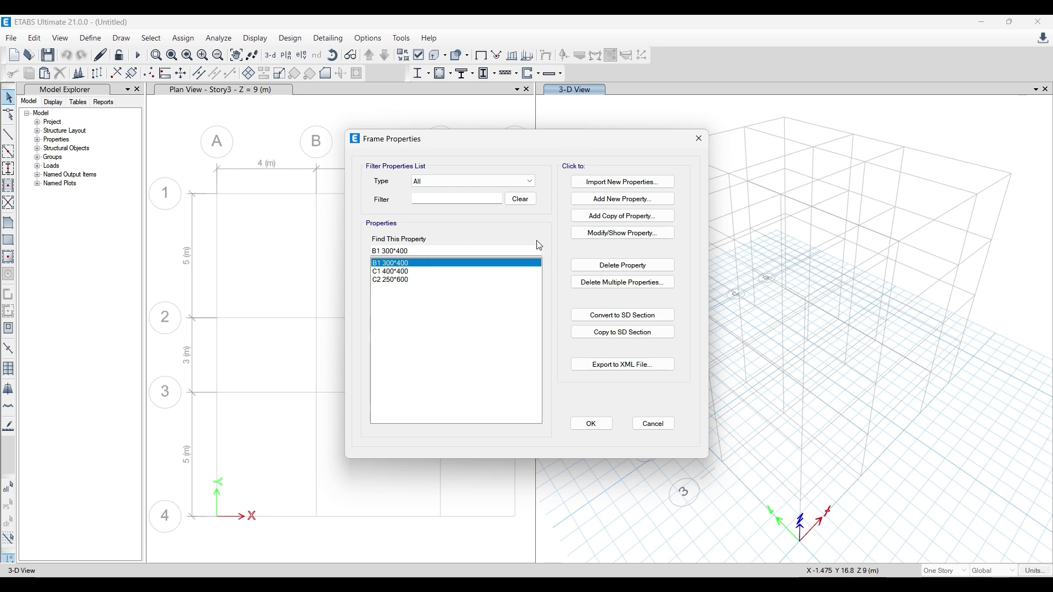
{"action": "left_click", "coordinate": [616, 217]}
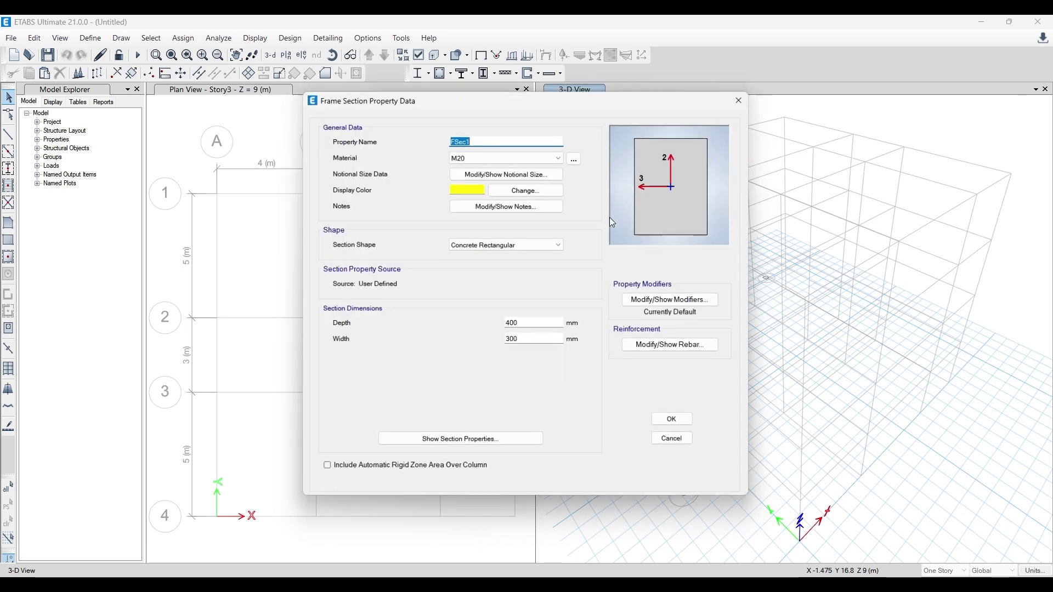
{"action": "type", "text": "b2"}
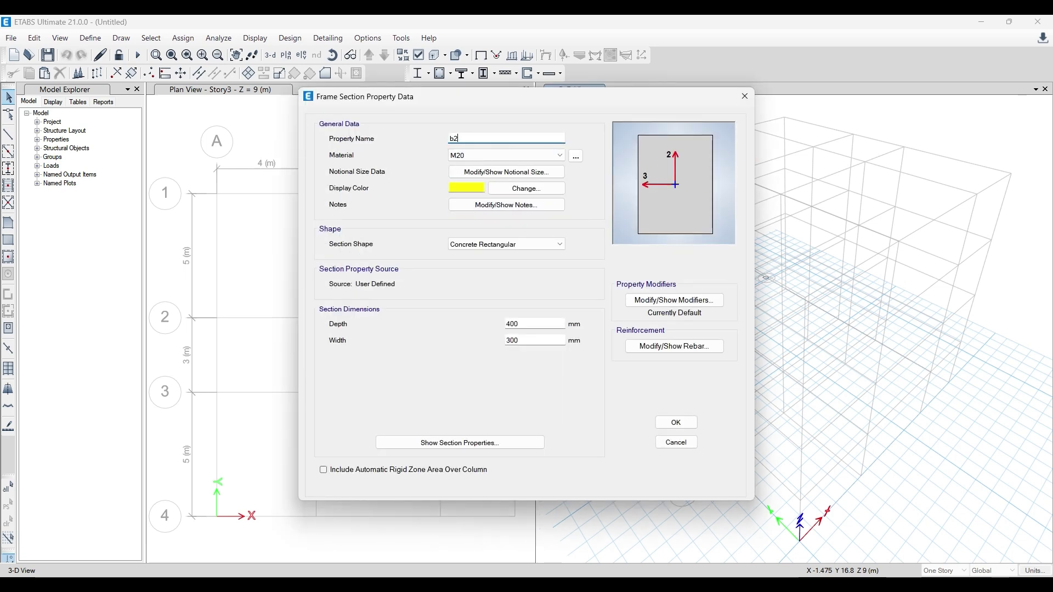
{"action": "type", "text": "B2 300*500"}
{"action": "left_click_drag", "start_coordinate": [535, 98], "coordinate": [613, 98]}
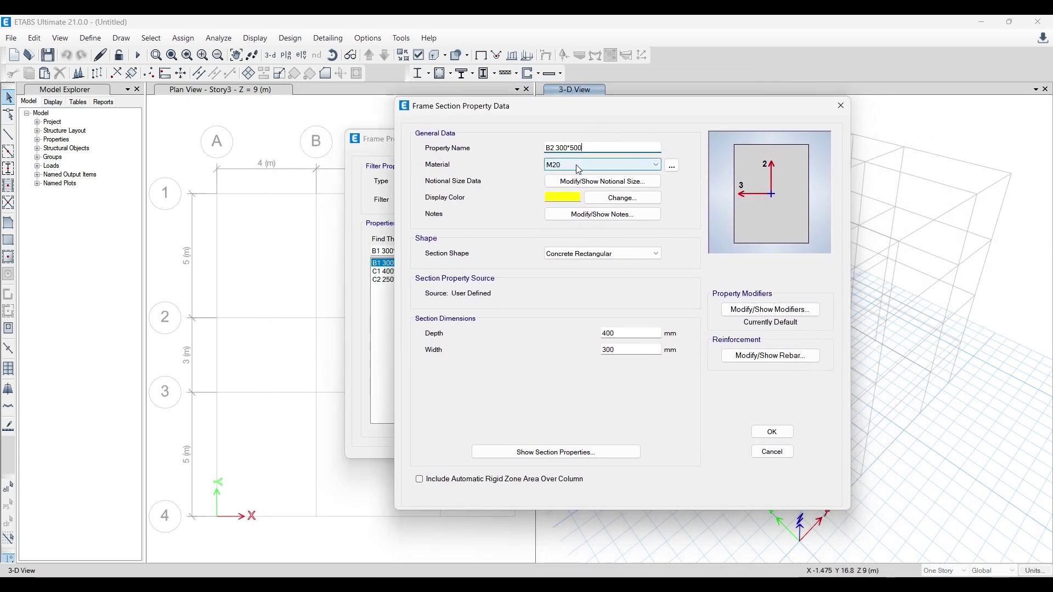
- Set the depth of the B2 300*500 beam section to 500 mm and save it with its M3 beam reinforcement settings
{"action": "double_click", "coordinate": [622, 333]}
{"action": "type", "text": "500"}
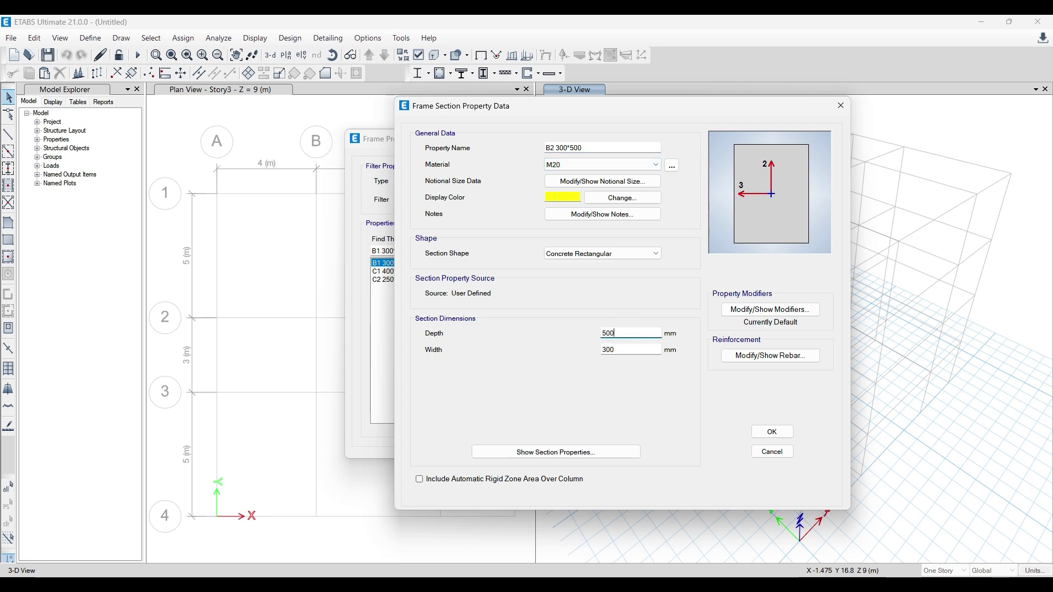
{"action": "left_click", "coordinate": [627, 350]}
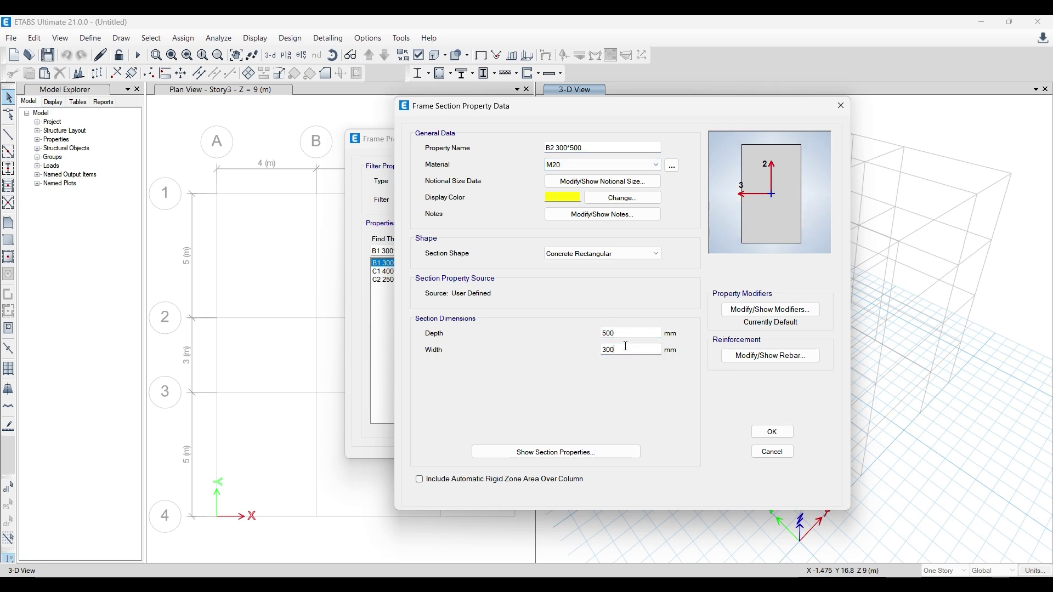
{"action": "left_click", "coordinate": [748, 356]}
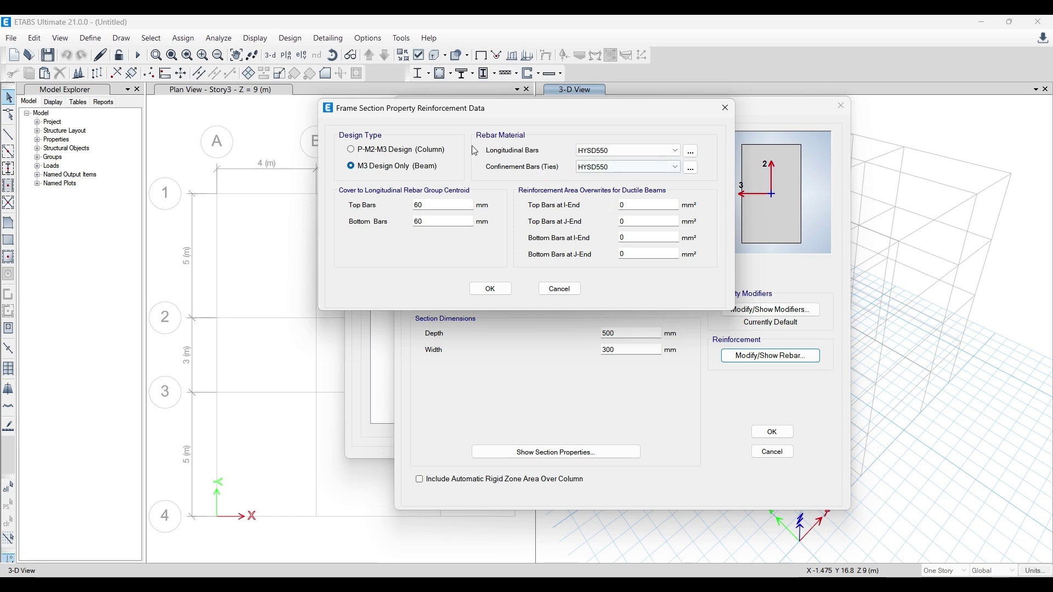
{"action": "left_click", "coordinate": [482, 287]}
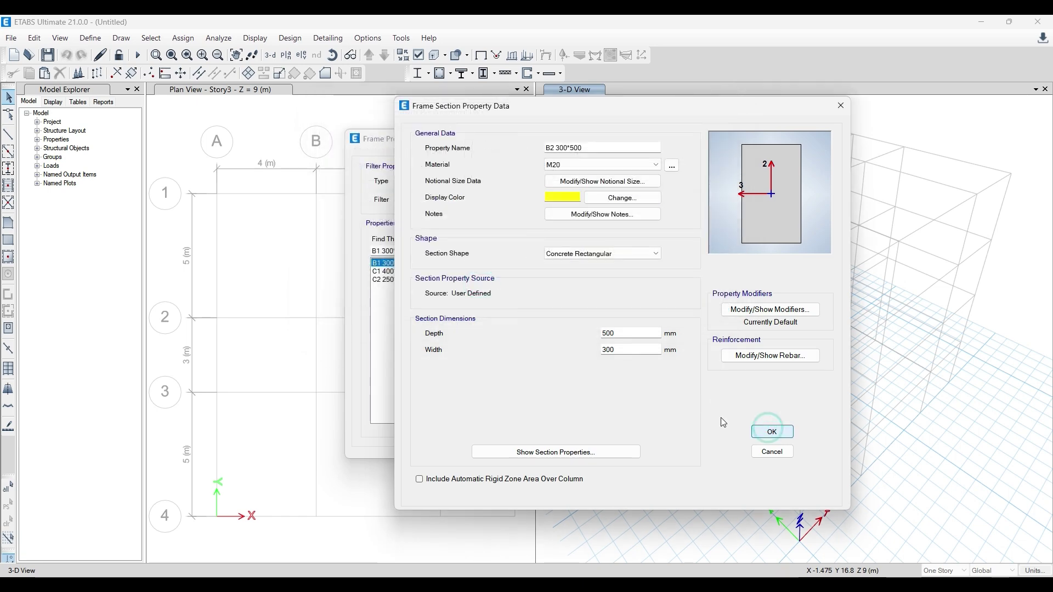
{"action": "left_click", "coordinate": [771, 433]}
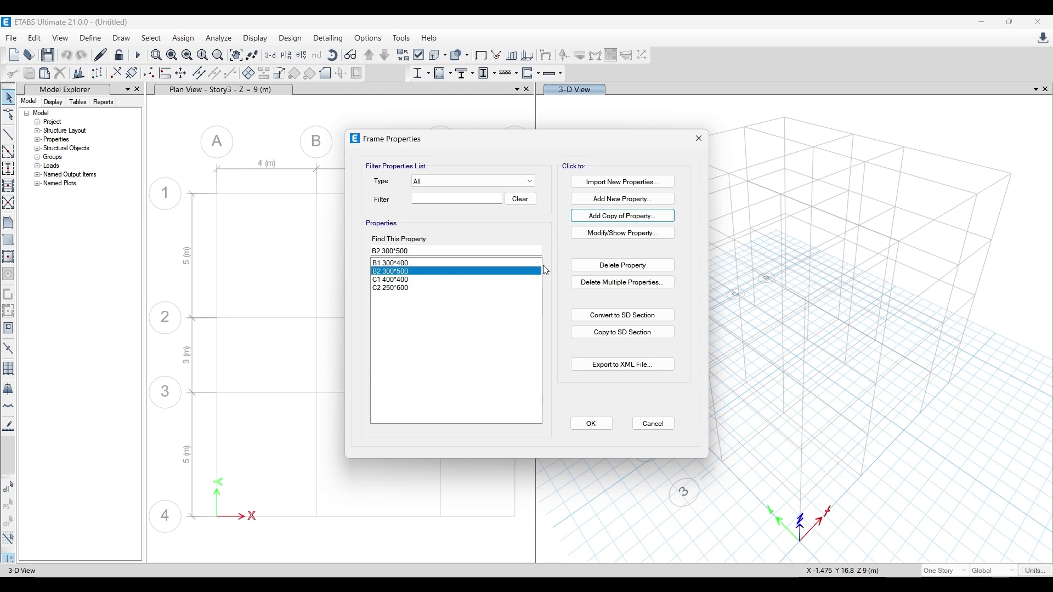
{"action": "left_click", "coordinate": [598, 216]}
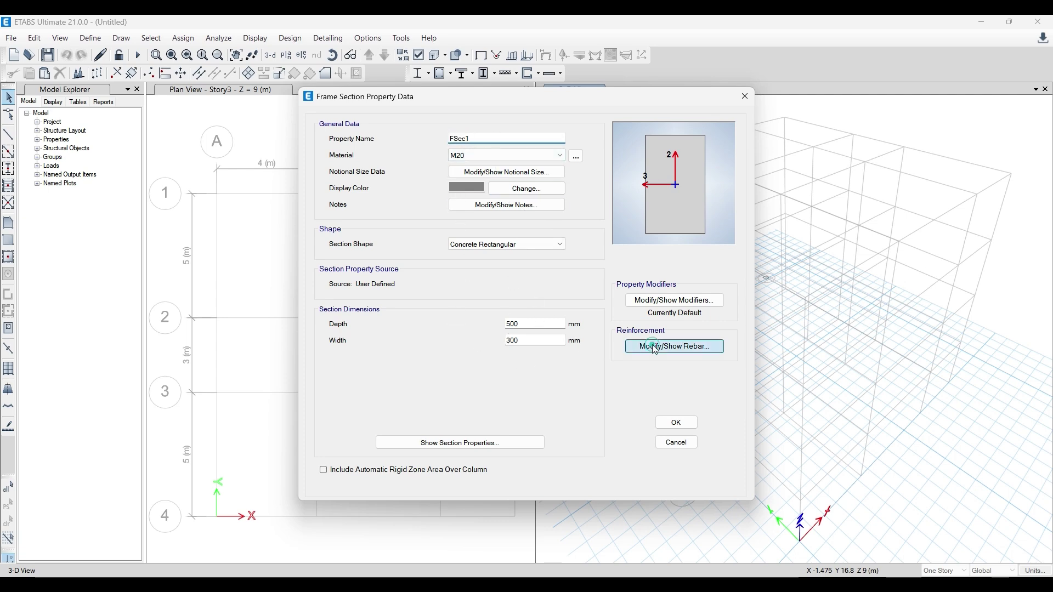
{"action": "left_click", "coordinate": [632, 346]}
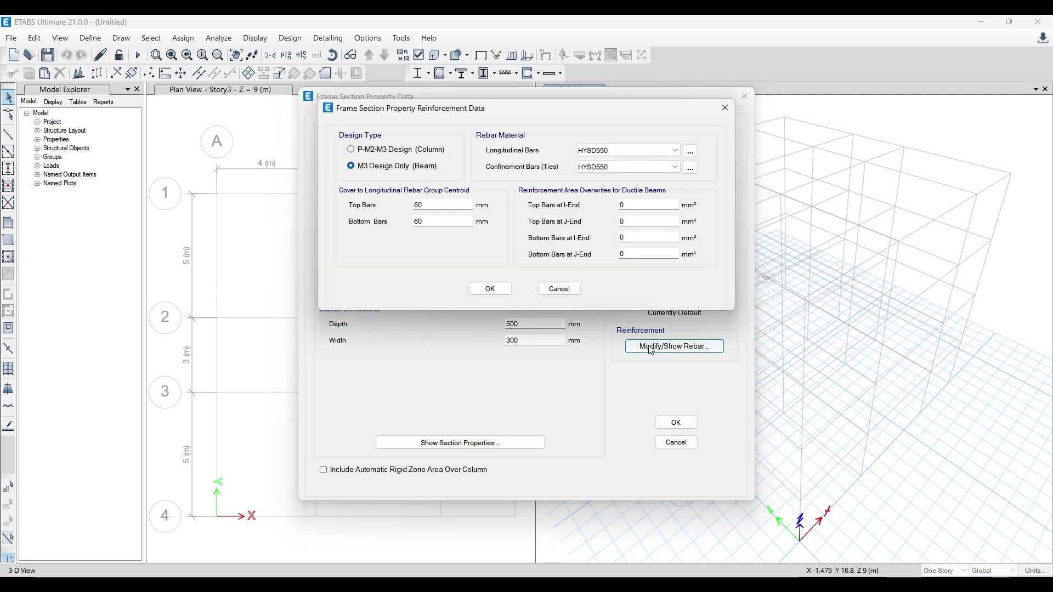
{"action": "left_click", "coordinate": [725, 108]}
{"action": "left_click", "coordinate": [743, 97]}
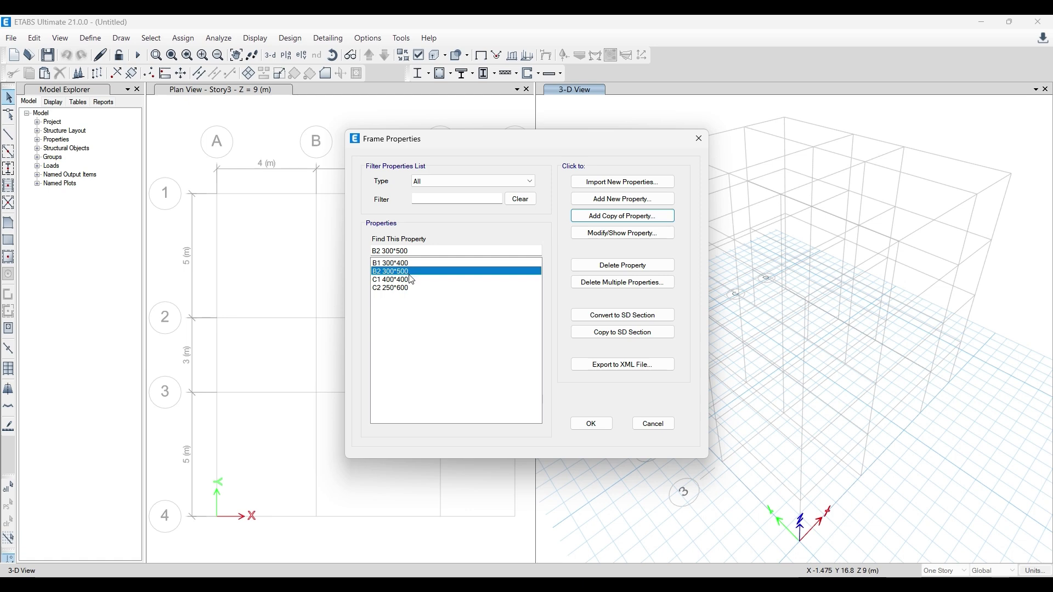
{"action": "left_click", "coordinate": [591, 424]}
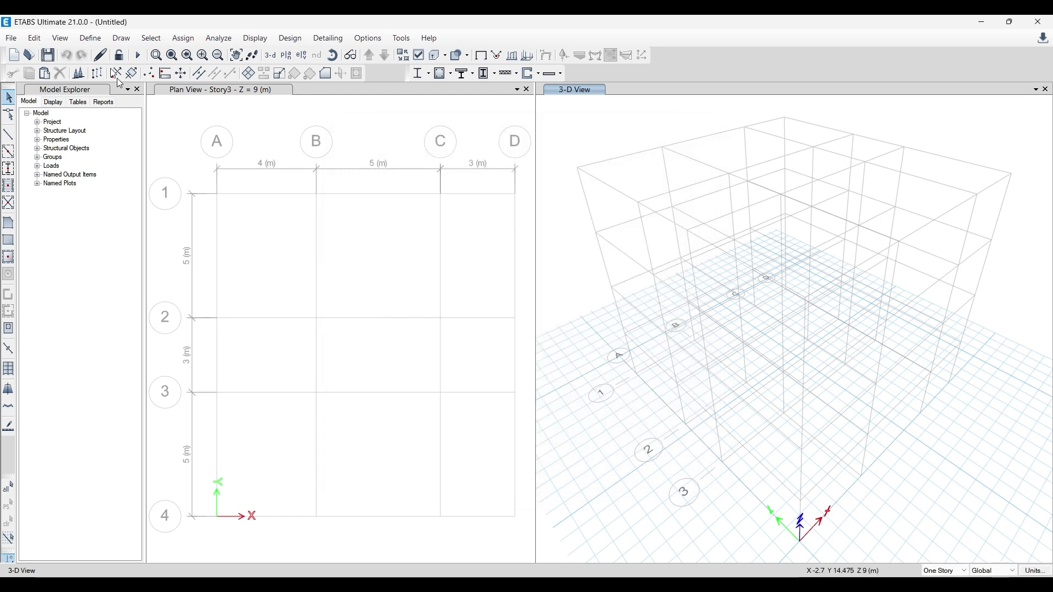
- Rename the C2 250*600 column section to C2 300*600, set its width to 300 mm, and save the frame sections
{"action": "left_click", "coordinate": [89, 39]}
{"action": "mouse_move", "coordinate": [164, 74]}
{"action": "left_click", "coordinate": [351, 74]}
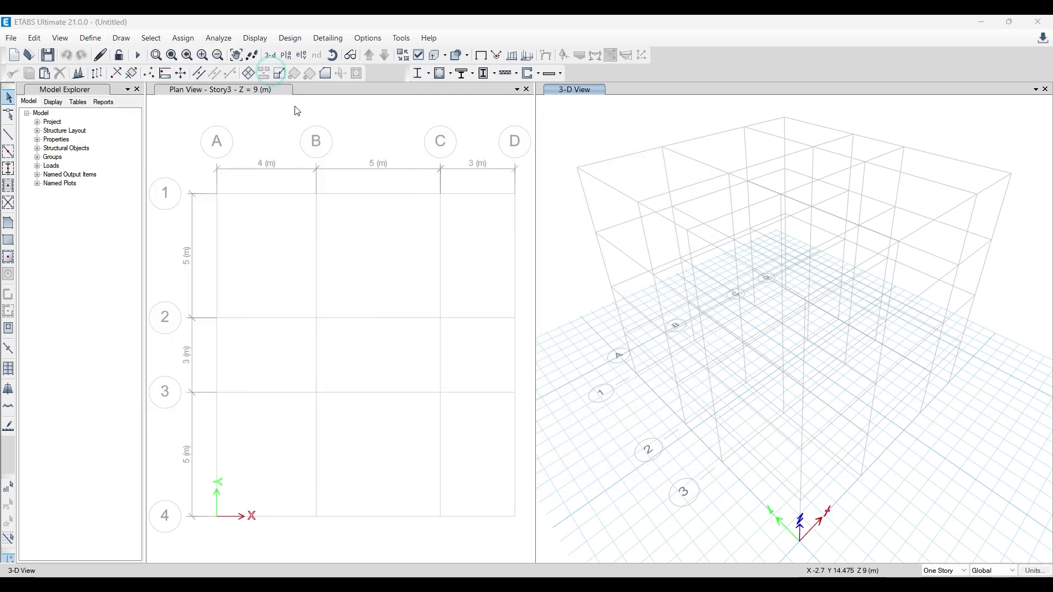
{"action": "left_click", "coordinate": [399, 270]}
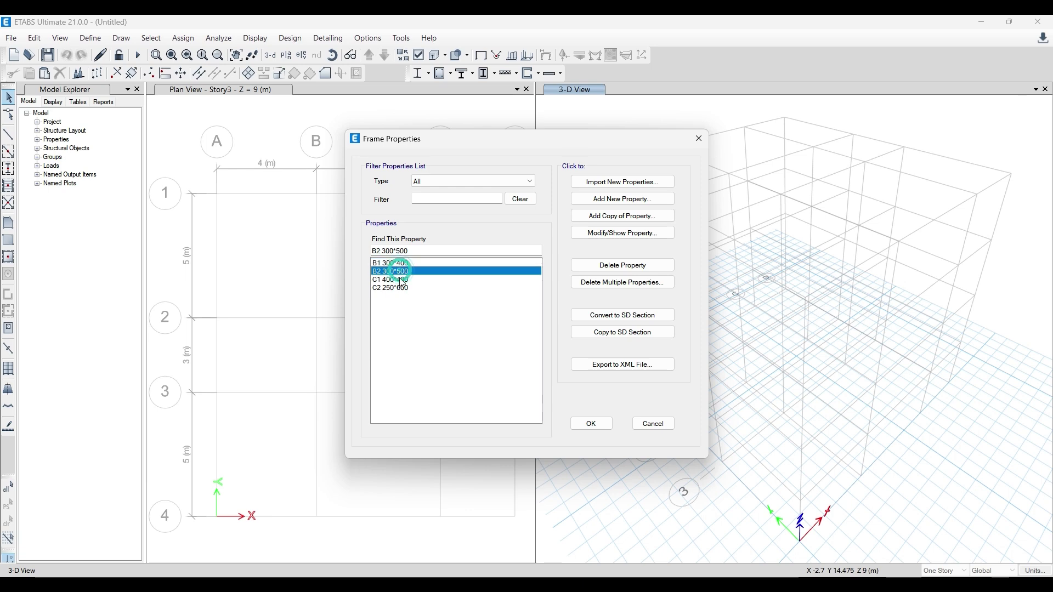
{"action": "left_click", "coordinate": [400, 280]}
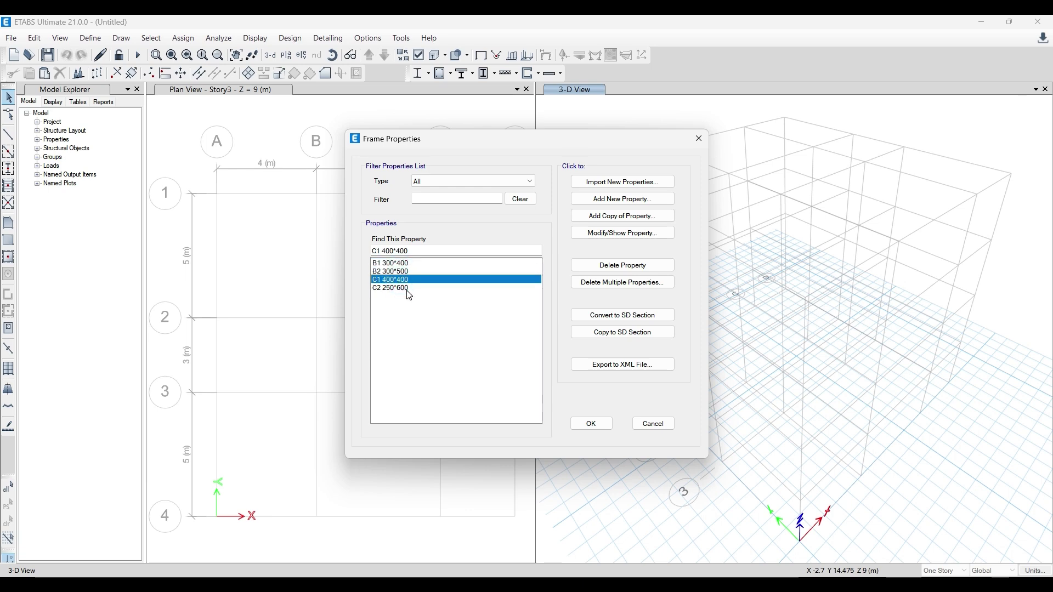
{"action": "left_click", "coordinate": [405, 288]}
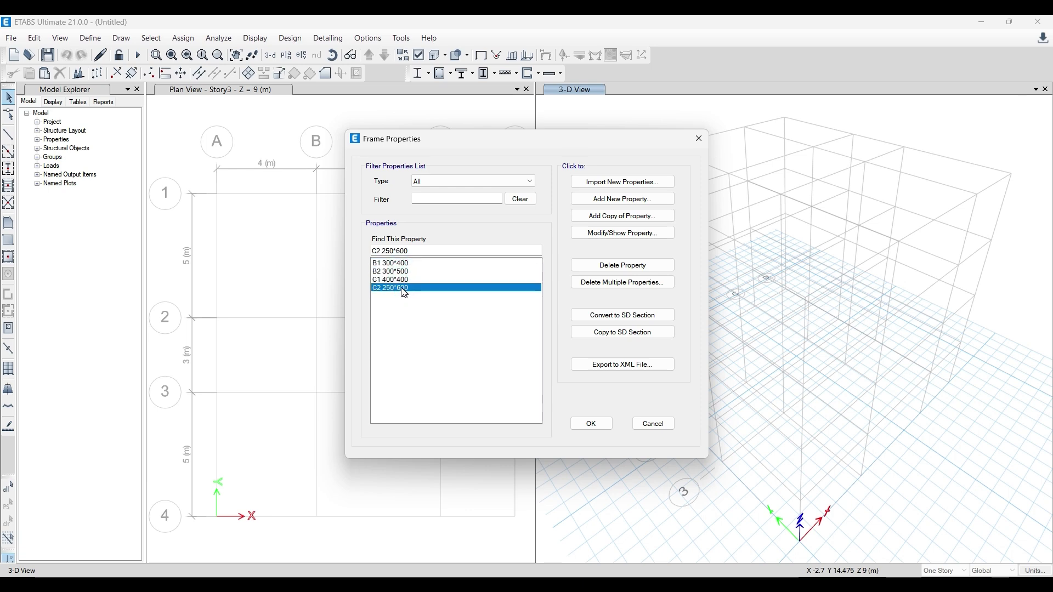
{"action": "left_click", "coordinate": [622, 233]}
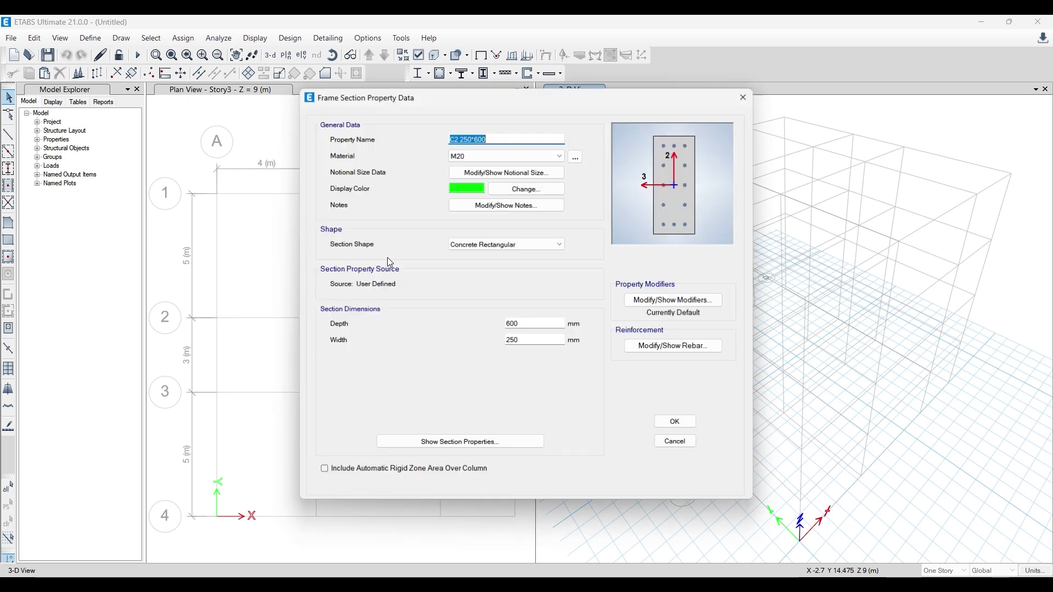
{"action": "left_click", "coordinate": [472, 137]}
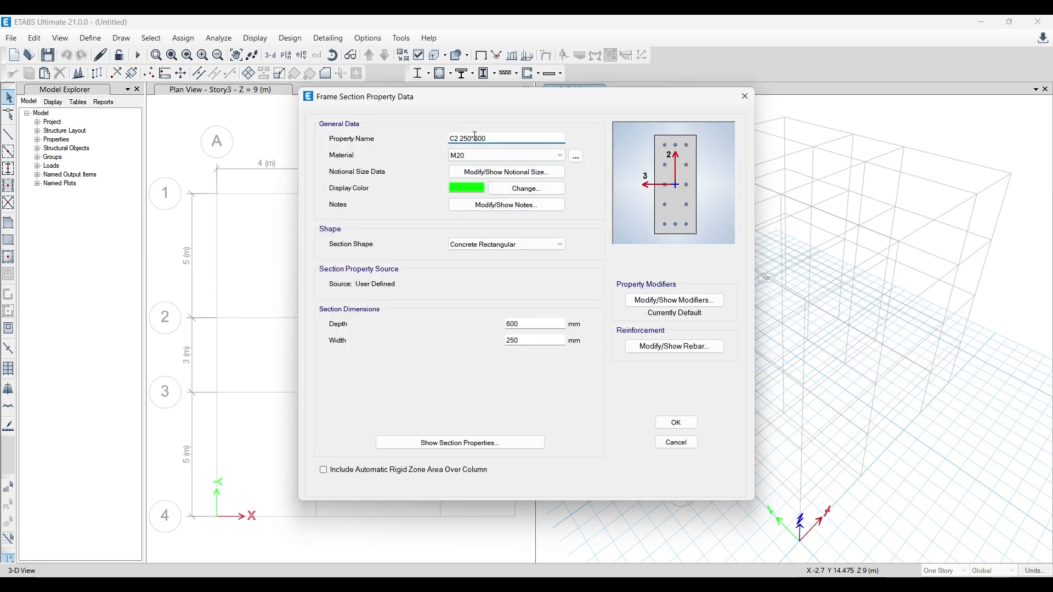
{"action": "type", "text": "30"}
{"action": "double_click", "coordinate": [523, 341]}
{"action": "type", "text": "300"}
{"action": "left_click", "coordinate": [676, 422]}
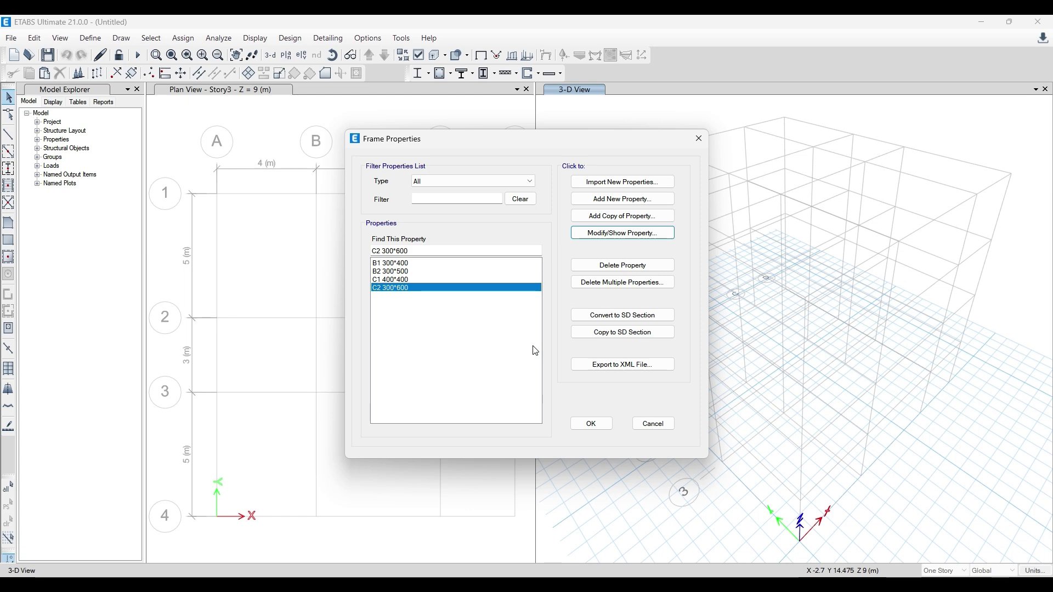
{"action": "left_click", "coordinate": [405, 264]}
{"action": "left_click", "coordinate": [404, 271]}
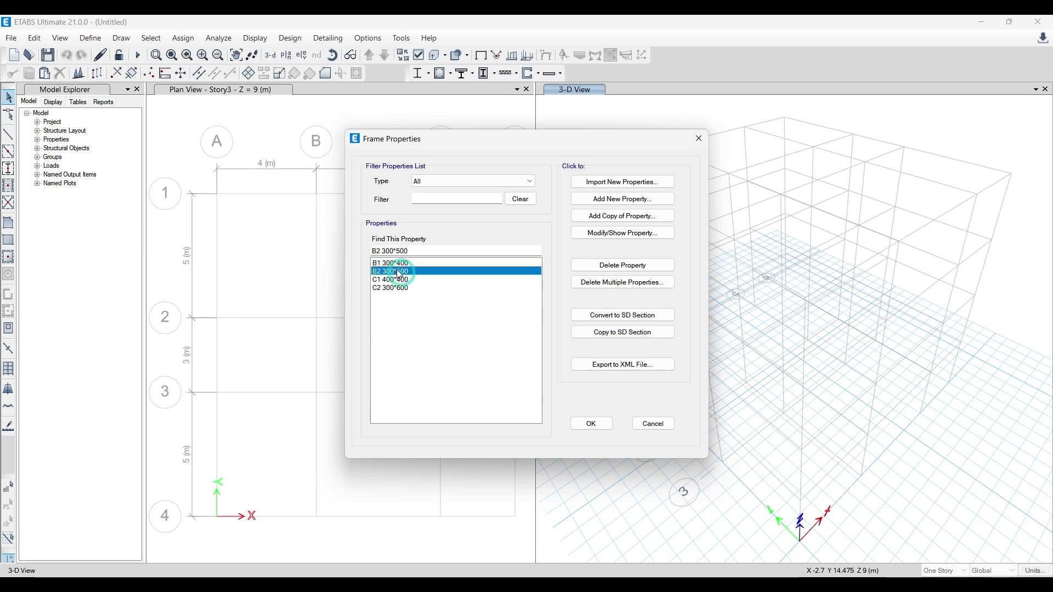
{"action": "left_click", "coordinate": [589, 424]}
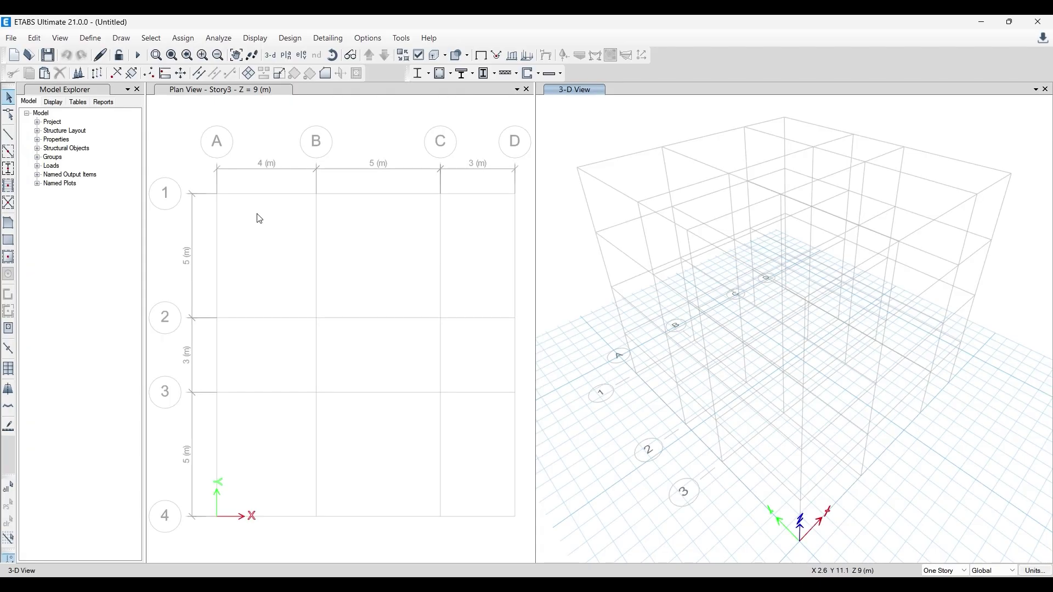
- Delete the Plank1 property from the slab section definitions
{"action": "left_click", "coordinate": [97, 40]}
{"action": "mouse_move", "coordinate": [119, 76]}
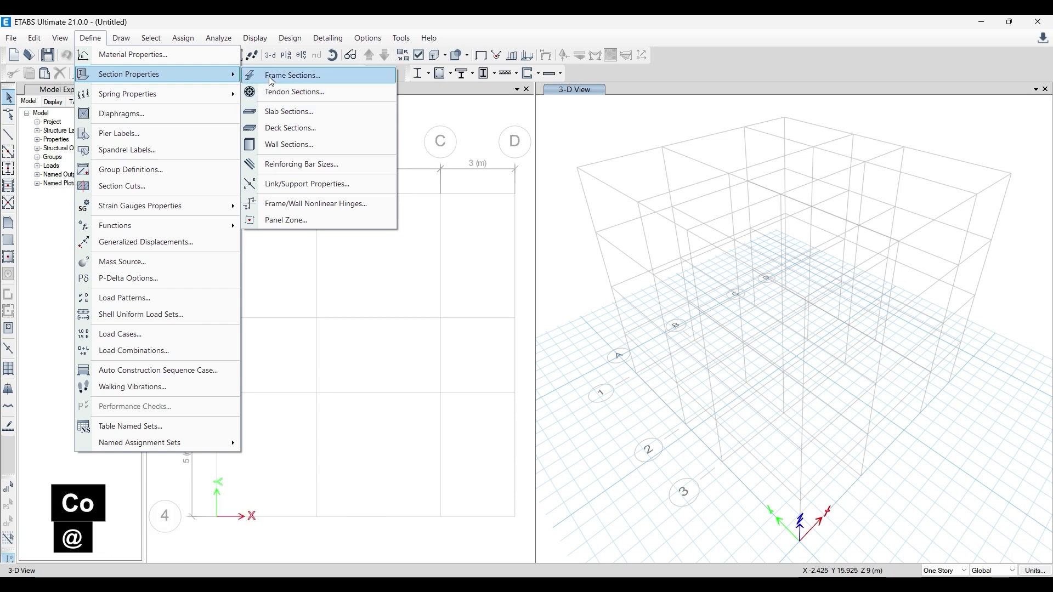
{"action": "left_click", "coordinate": [284, 112]}
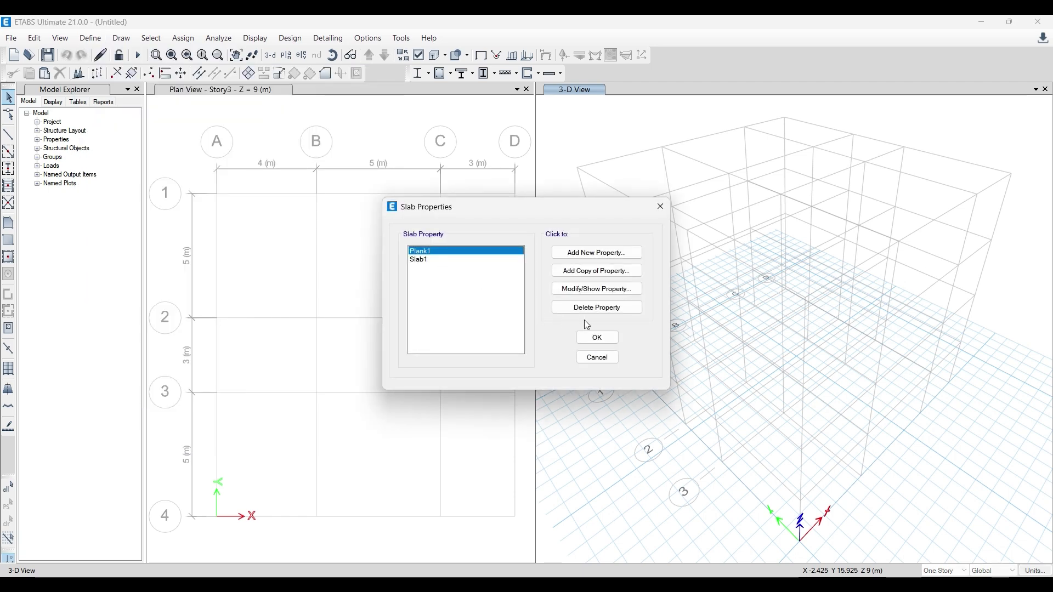
{"action": "left_click", "coordinate": [597, 309]}
{"action": "left_click", "coordinate": [543, 347]}
- Add a slab property named Slab 125 with M20 material and a thickness of 125 mm
{"action": "left_click", "coordinate": [597, 253]}
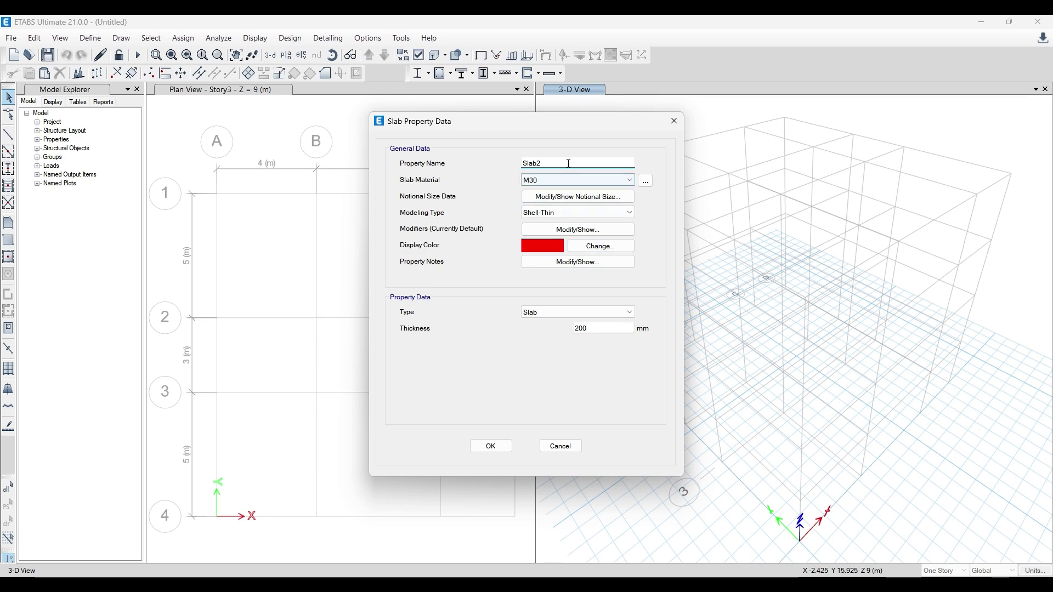
{"action": "left_click", "coordinate": [569, 164]}
{"action": "key", "text": "BackSpace"}
{"action": "left_click", "coordinate": [560, 180]}
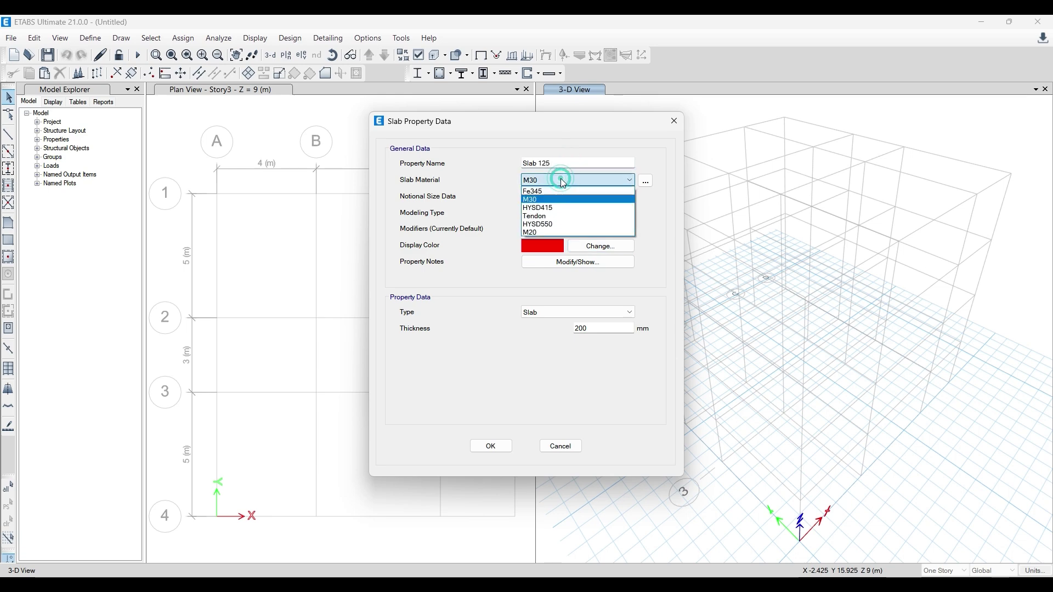
{"action": "left_click", "coordinate": [558, 233]}
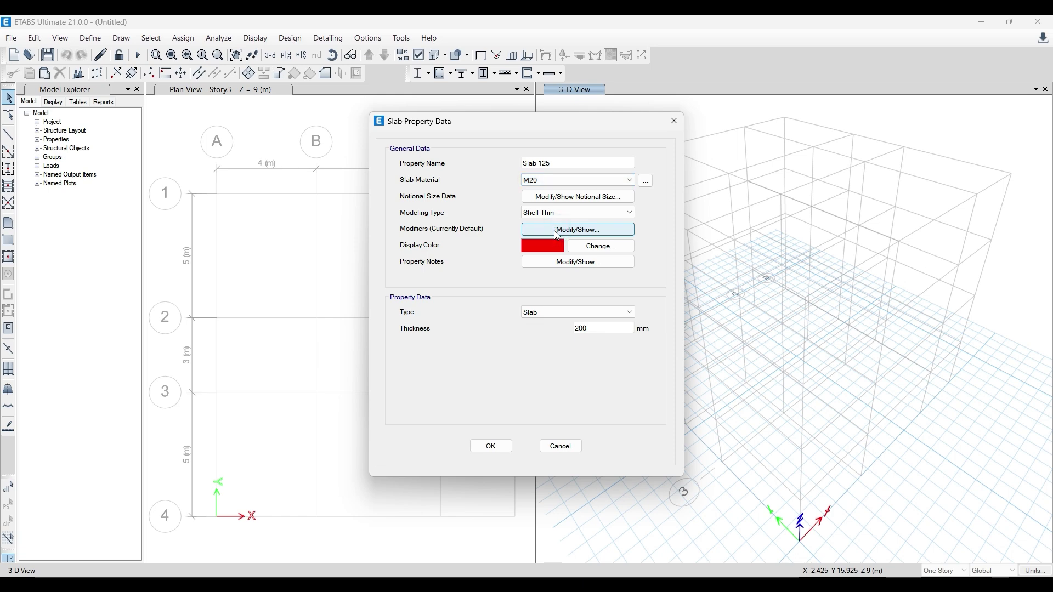
{"action": "left_click_drag", "start_coordinate": [599, 328], "coordinate": [519, 312]}
{"action": "type", "text": "125"}
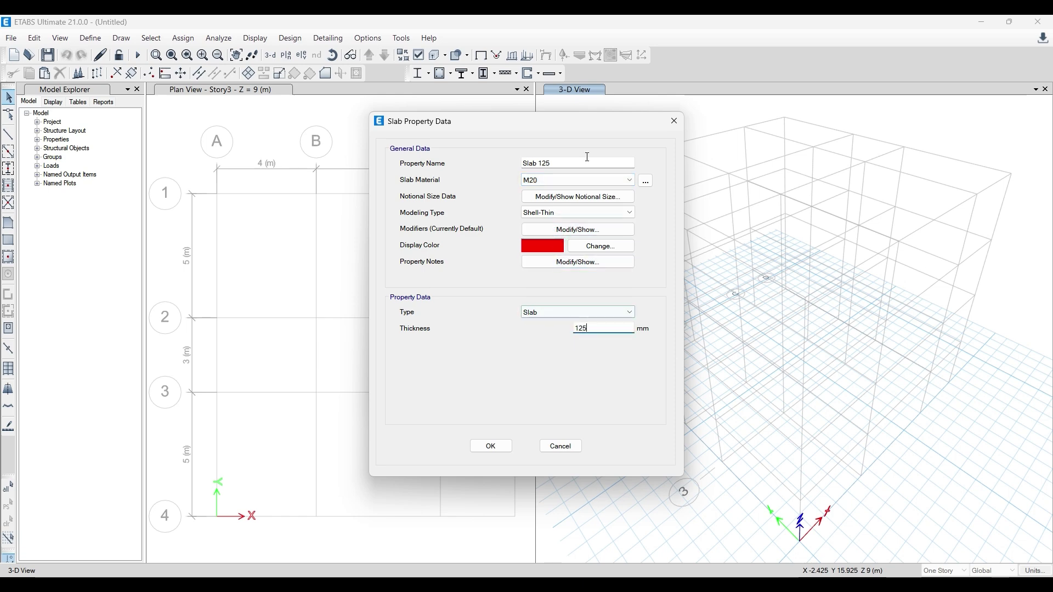
{"action": "left_click", "coordinate": [565, 162]}
{"action": "left_click", "coordinate": [491, 445]}
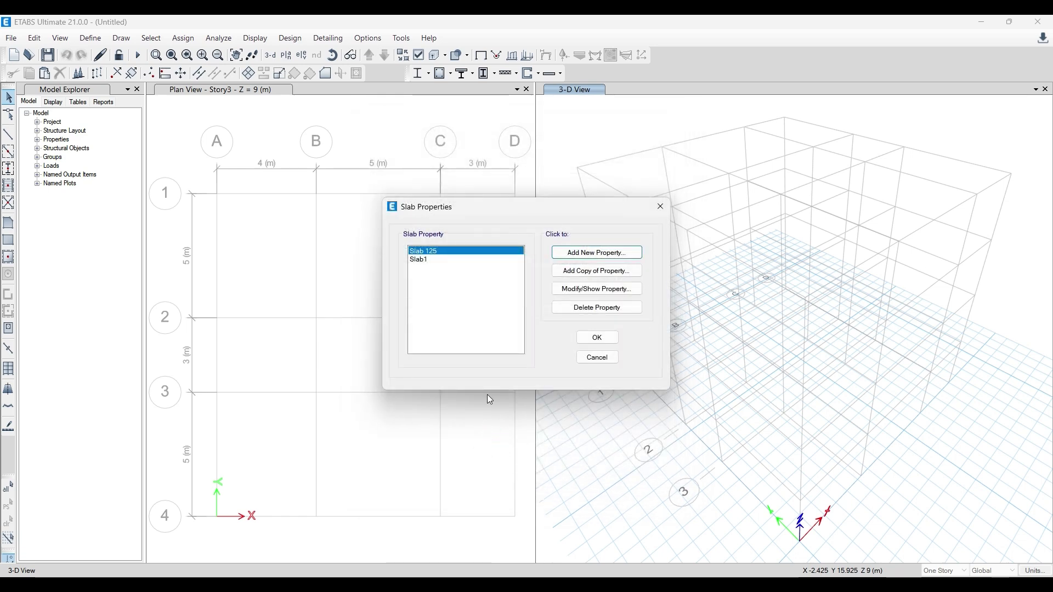
- Delete the Slab1 property from the slab section definitions
{"action": "left_click", "coordinate": [420, 259]}
{"action": "left_click", "coordinate": [581, 308]}
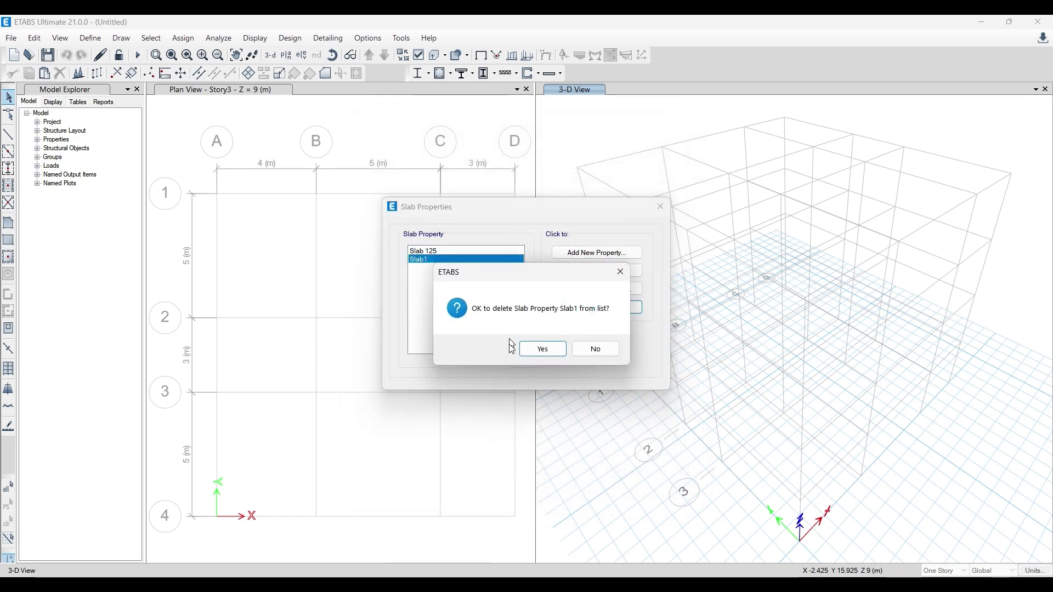
{"action": "left_click", "coordinate": [533, 347]}
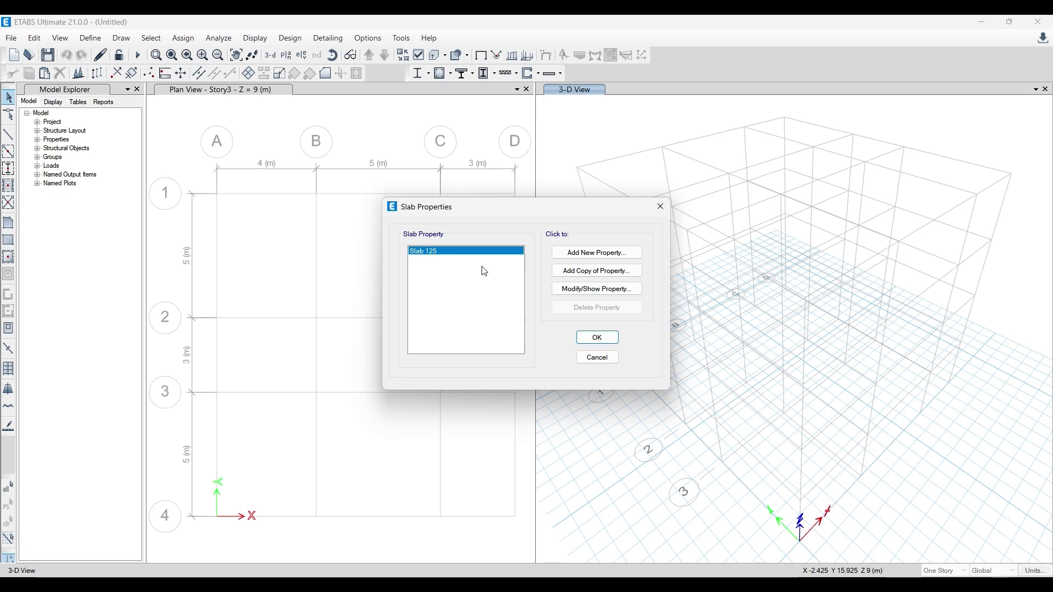
- Create a new slab property named Slab 125 (One Way) with M20 as its material
{"action": "left_click", "coordinate": [596, 252]}
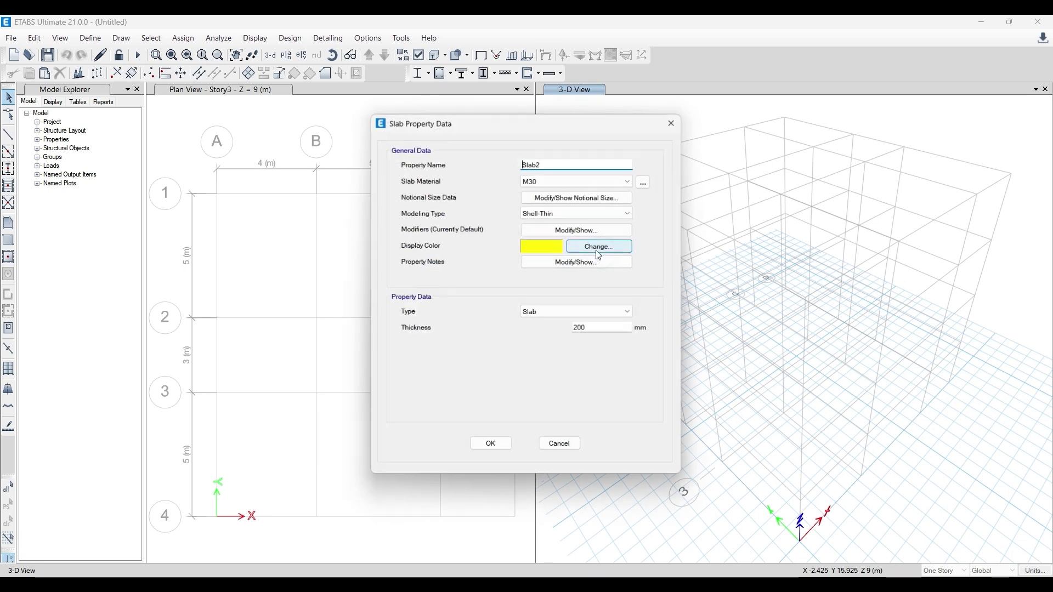
{"action": "left_click", "coordinate": [550, 160]}
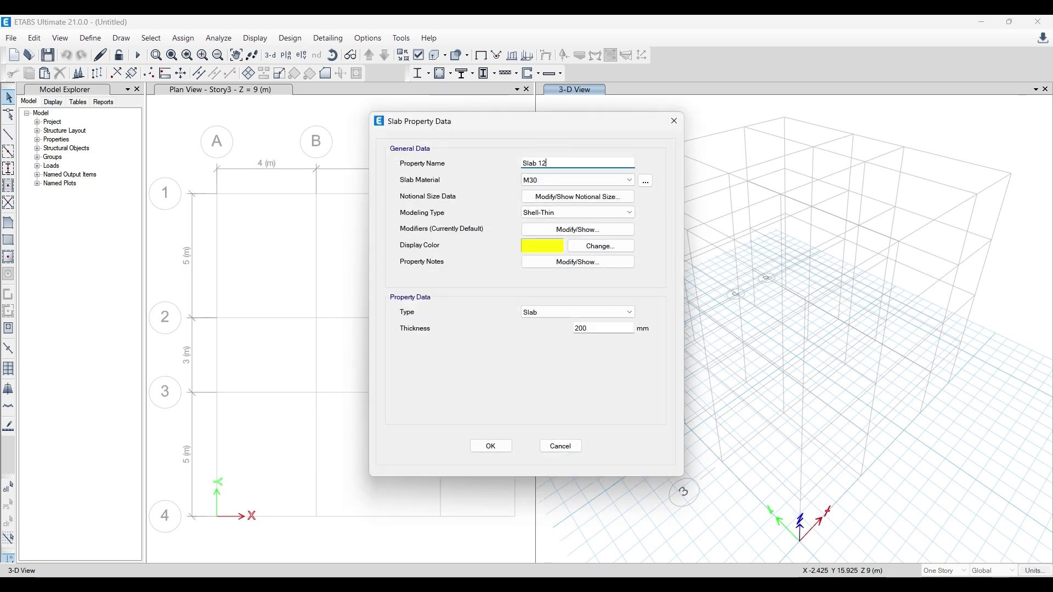
{"action": "key", "text": "BackSpace"}
{"action": "type", "text": "(One Way"}
{"action": "left_click", "coordinate": [561, 181]}
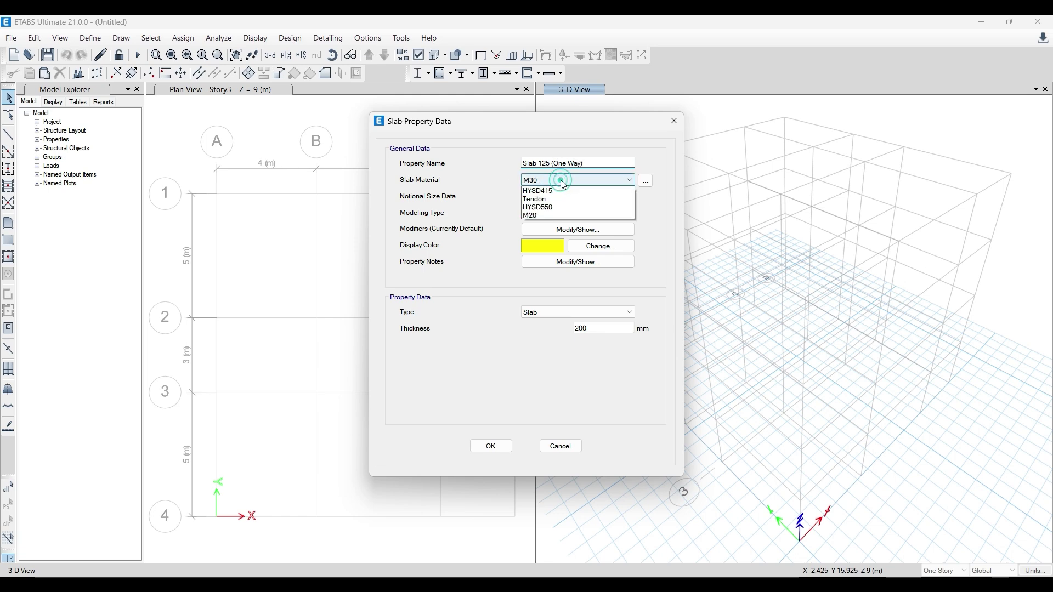
{"action": "left_click", "coordinate": [548, 231]}
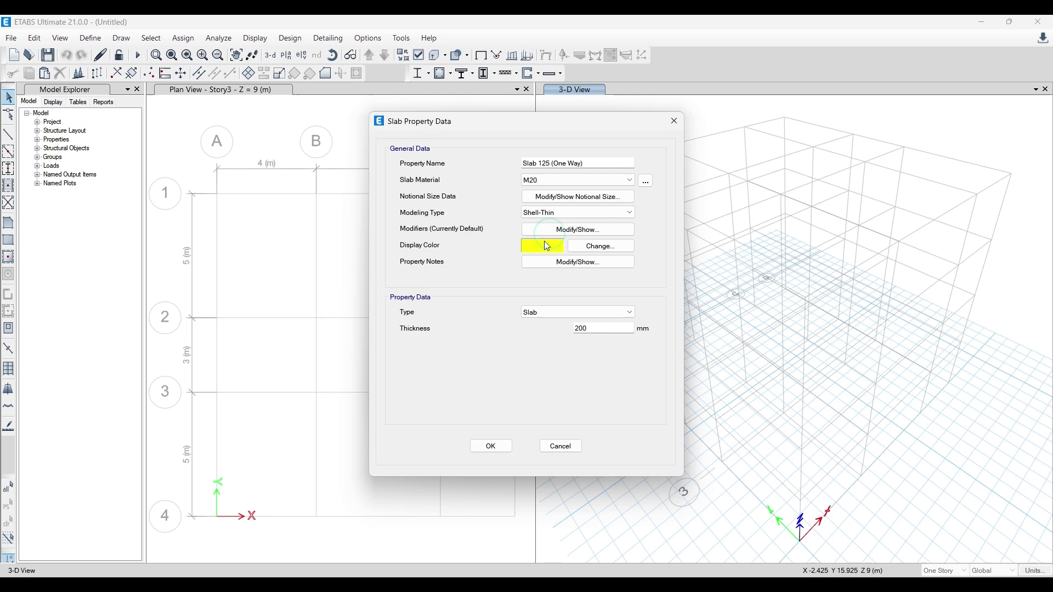
- Make the one-way slab a Membrane with special one-way load distribution and 125 mm thickness, and save it
{"action": "left_click", "coordinate": [538, 214]}
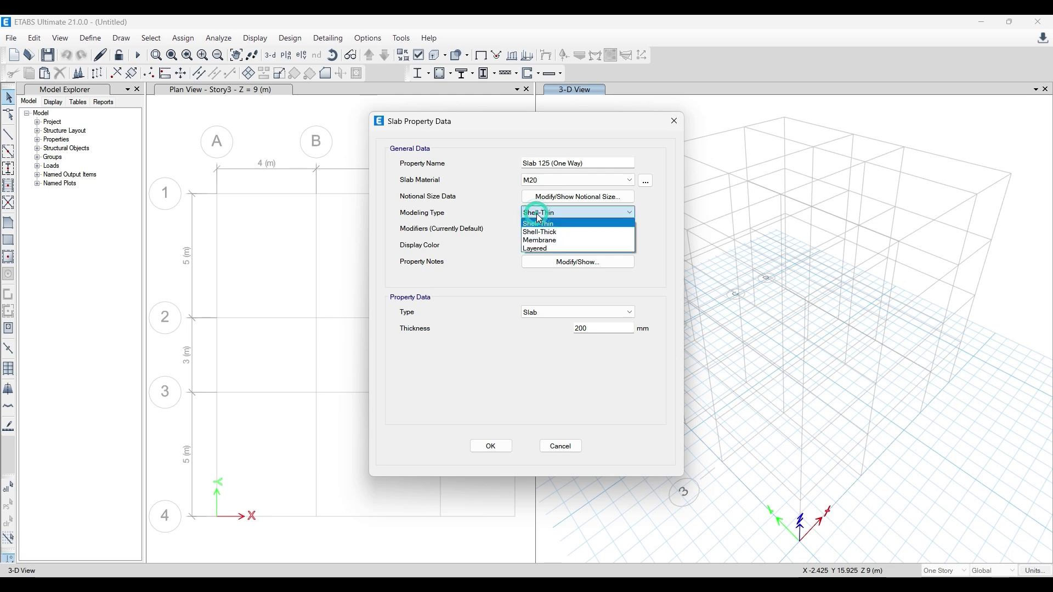
{"action": "left_click", "coordinate": [546, 241]}
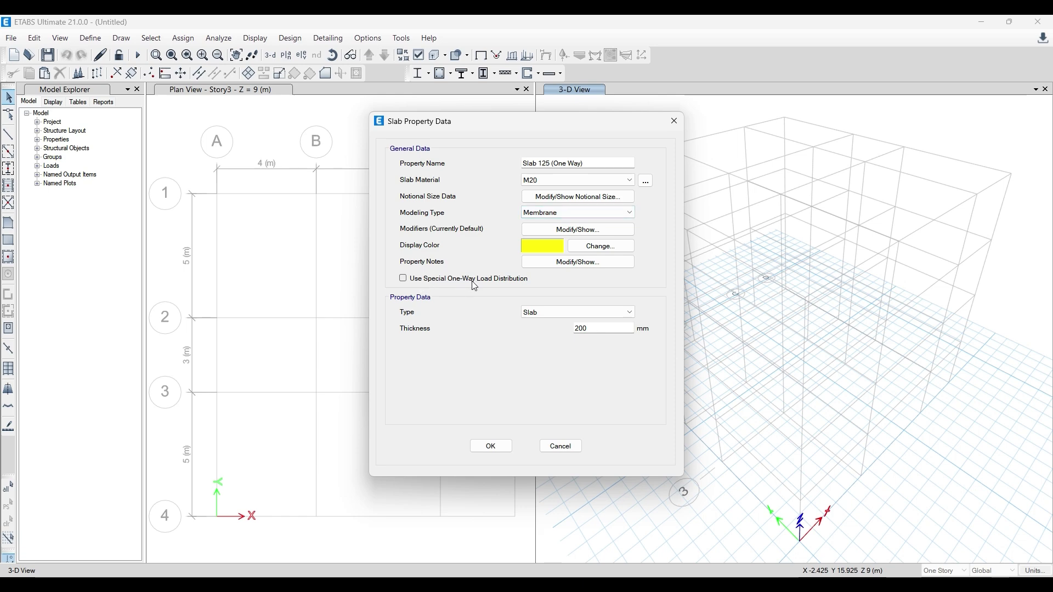
{"action": "left_click", "coordinate": [403, 279]}
{"action": "double_click", "coordinate": [595, 328]}
{"action": "type", "text": "125"}
{"action": "left_click", "coordinate": [491, 446]}
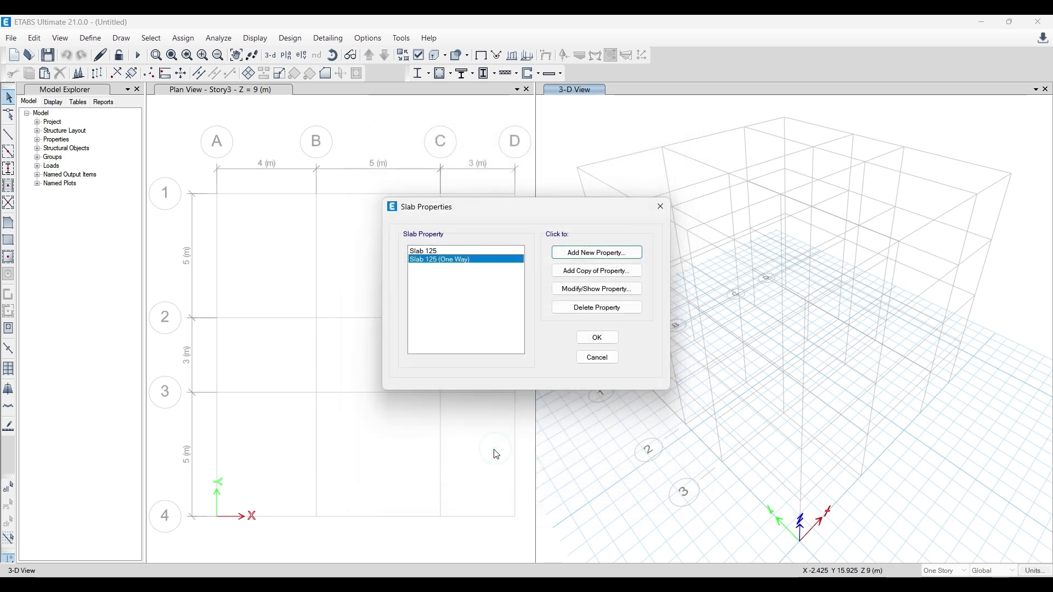
- Rename the Slab 125 property as Slab 125 (Two Way) and save it
{"action": "left_click", "coordinate": [451, 252]}
{"action": "left_click", "coordinate": [597, 288]}
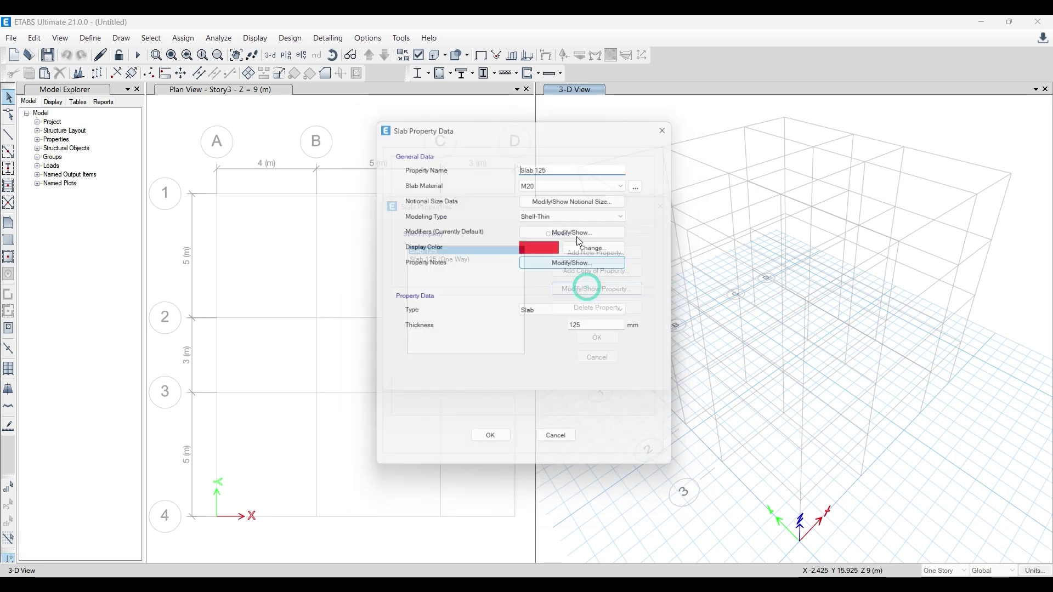
{"action": "left_click", "coordinate": [575, 162]}
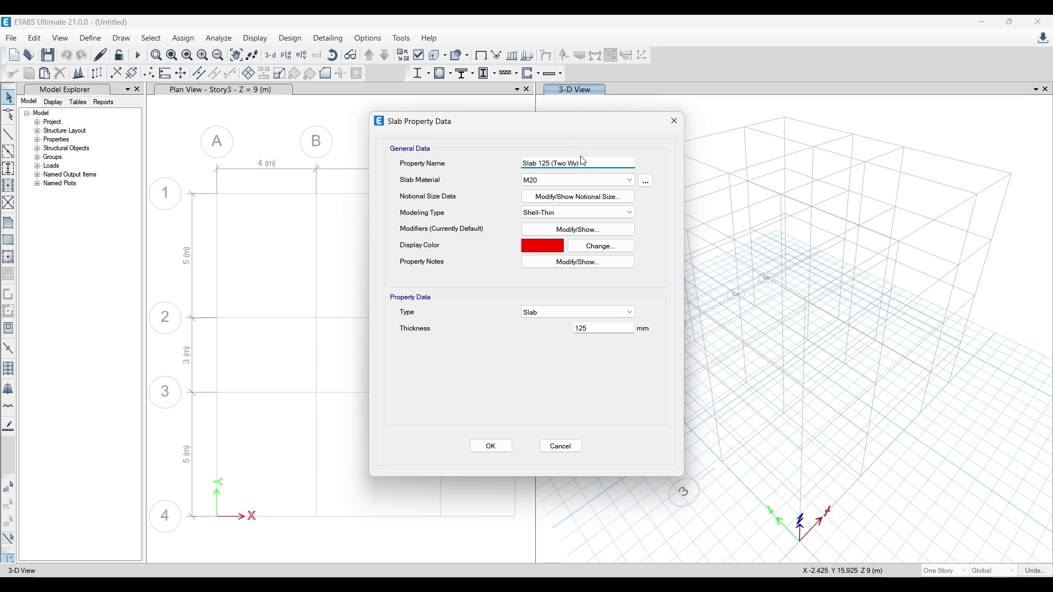
{"action": "type", "text": "(Two Way)"}
{"action": "left_click", "coordinate": [493, 447]}
- Check the Slab 125 (One Way) property, keep its modeling type as Membrane, and accept the slab definitions
{"action": "left_click", "coordinate": [449, 260]}
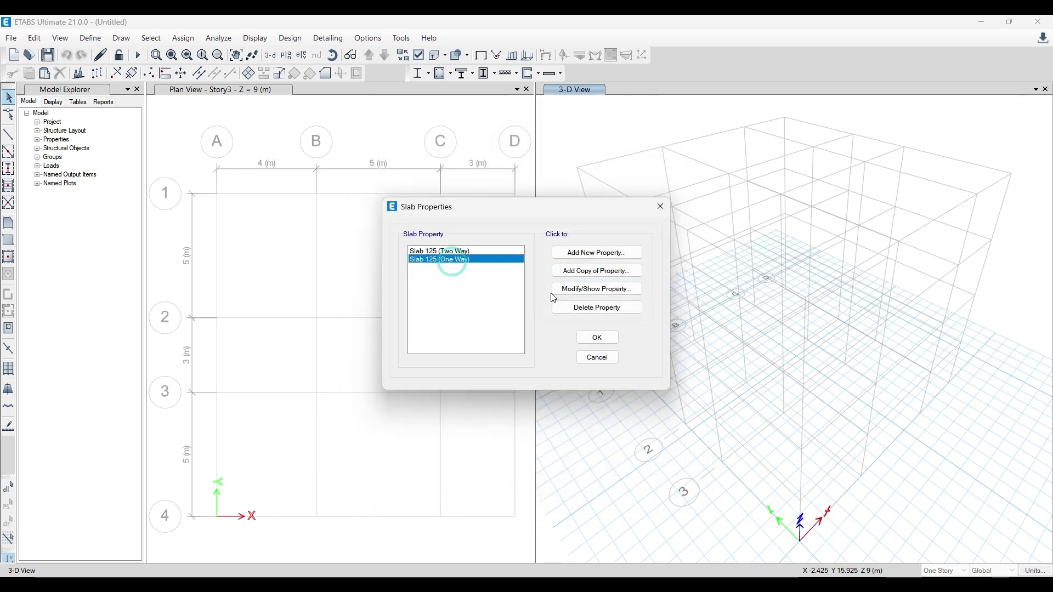
{"action": "left_click", "coordinate": [574, 297]}
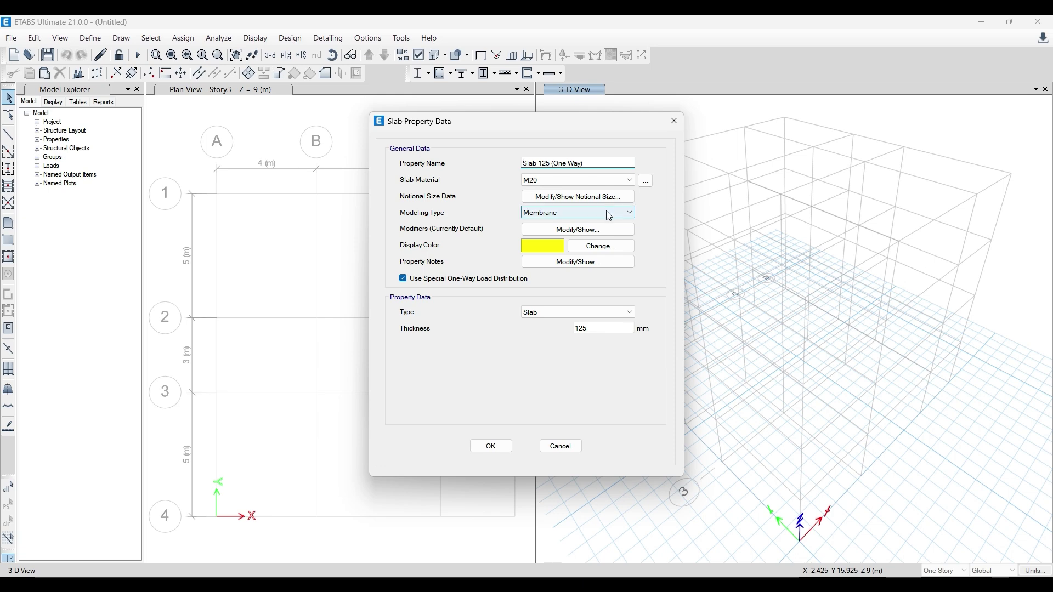
{"action": "left_click", "coordinate": [609, 215]}
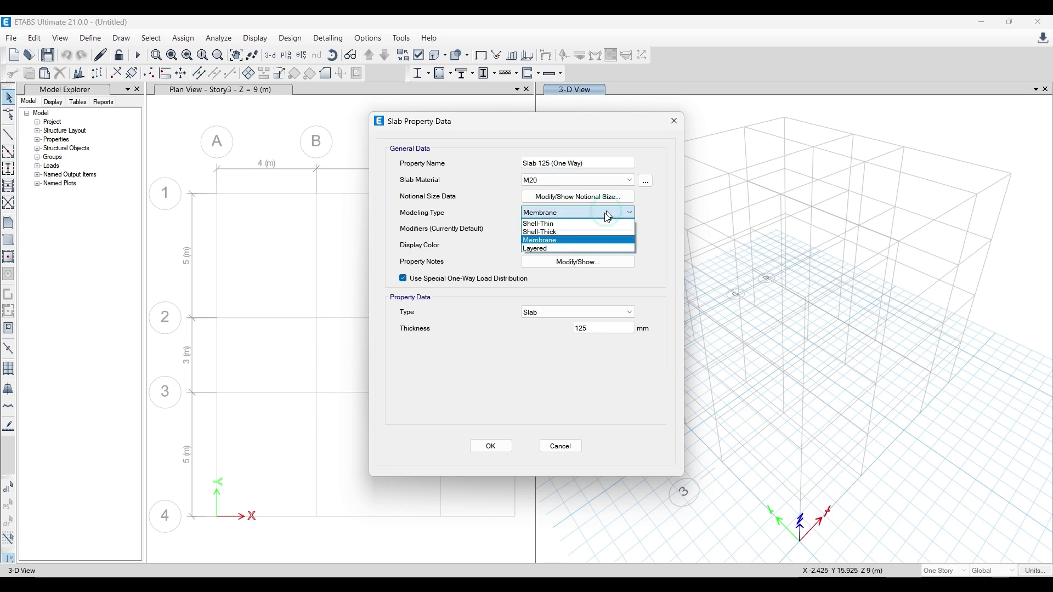
{"action": "left_click", "coordinate": [545, 236]}
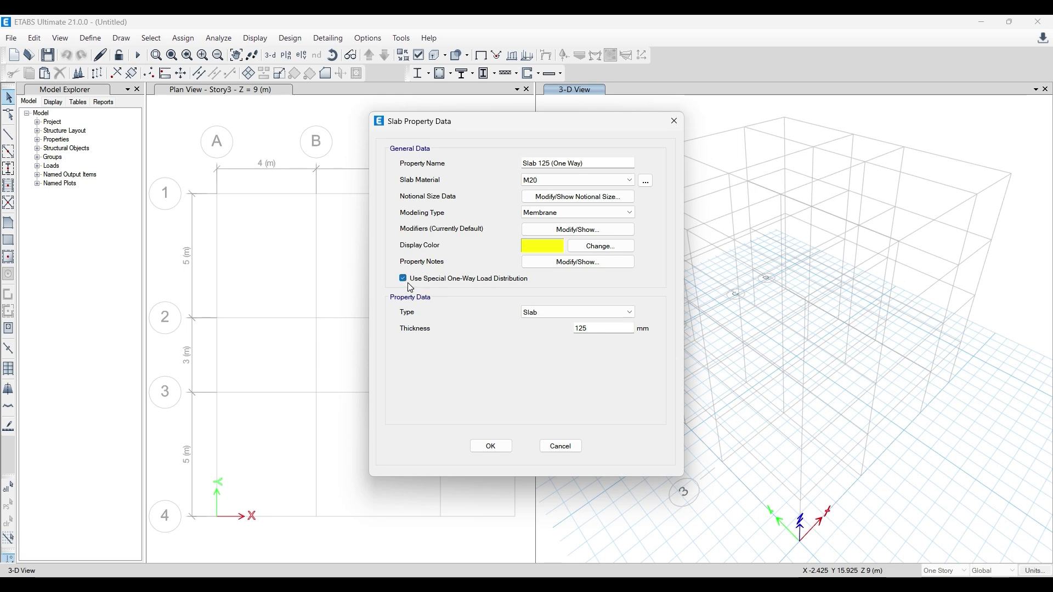
{"action": "left_click", "coordinate": [496, 446]}
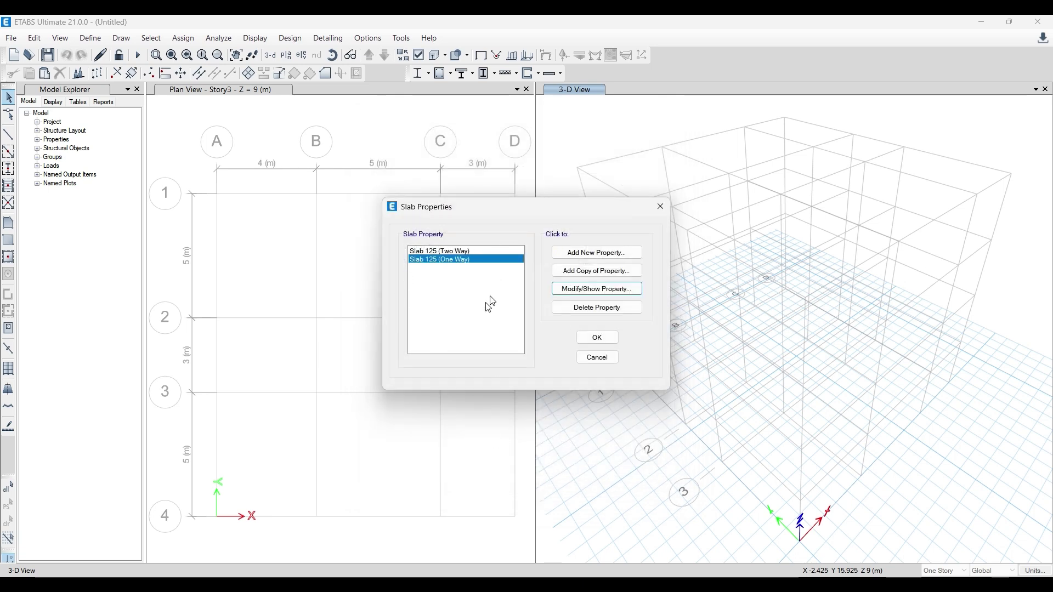
{"action": "left_click", "coordinate": [597, 337]}
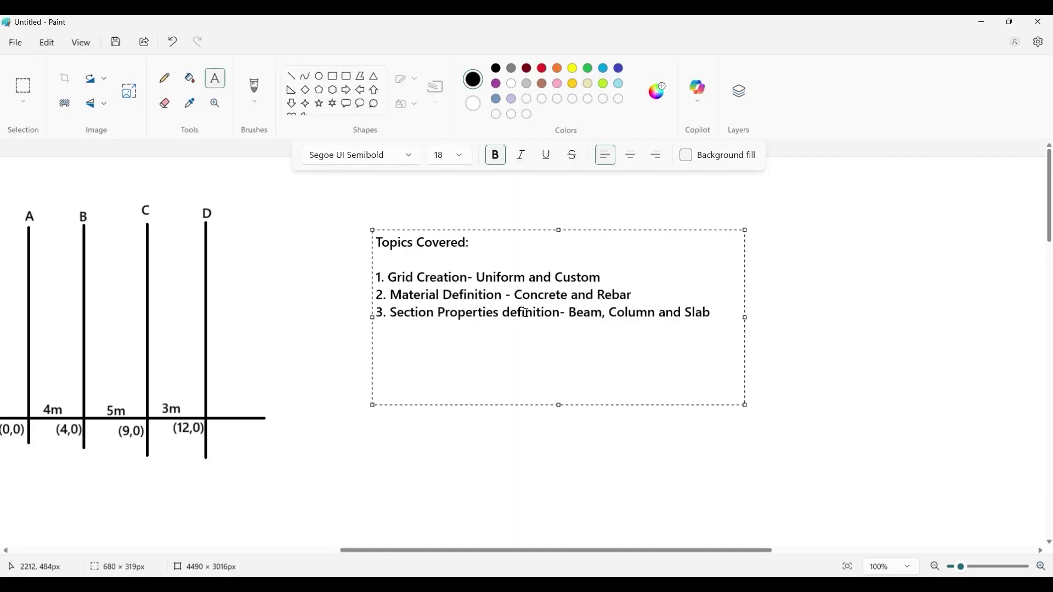
- Switch to Paint and capitalize the word Definition in the third item of the topics list
{"action": "left_click", "coordinate": [509, 313]}
{"action": "key", "text": "BackSpace"}
{"action": "type", "text": "D"}
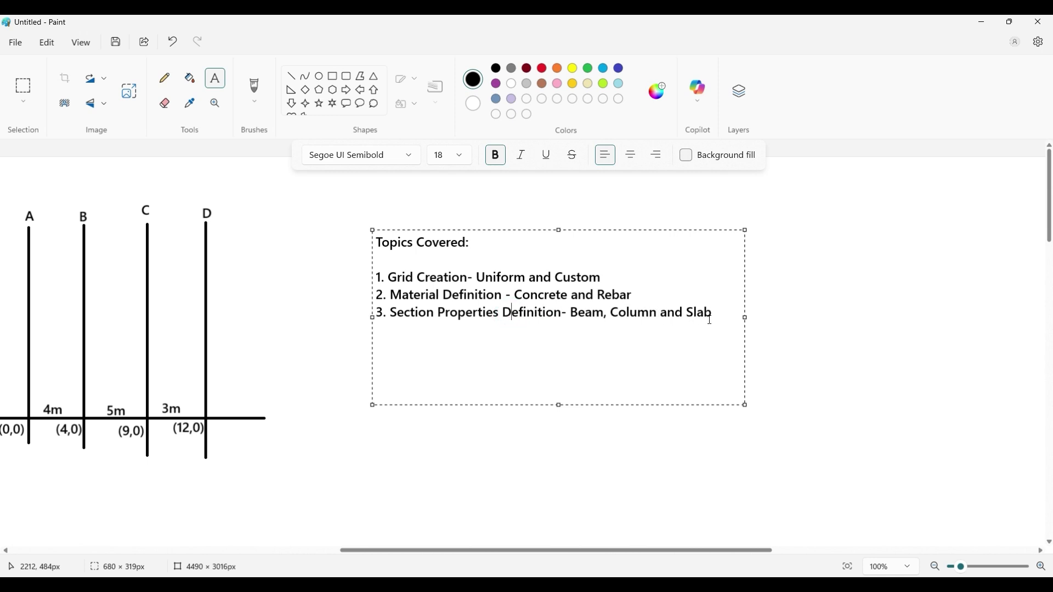
- Add a fourth item to the topics list reading "4. Modelling- Beam, Column and Slabs"
{"action": "left_click", "coordinate": [712, 315]}
{"action": "key", "text": "Return"}
{"action": "type", "text": "4. Modelling"}
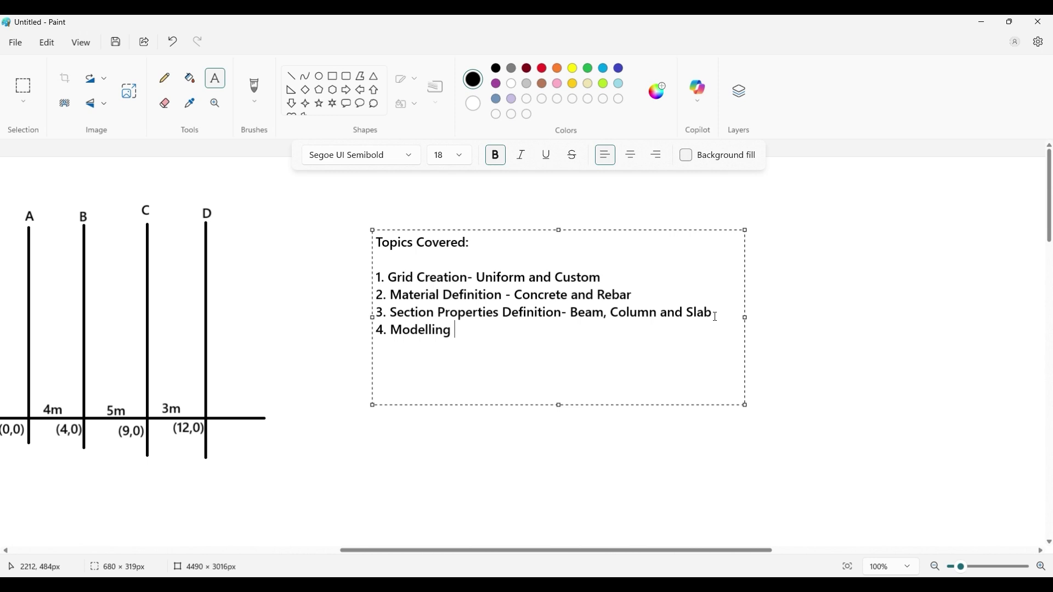
{"action": "key", "text": "BackSpace"}
{"action": "type", "text": "- Beam, Column and Slabs"}
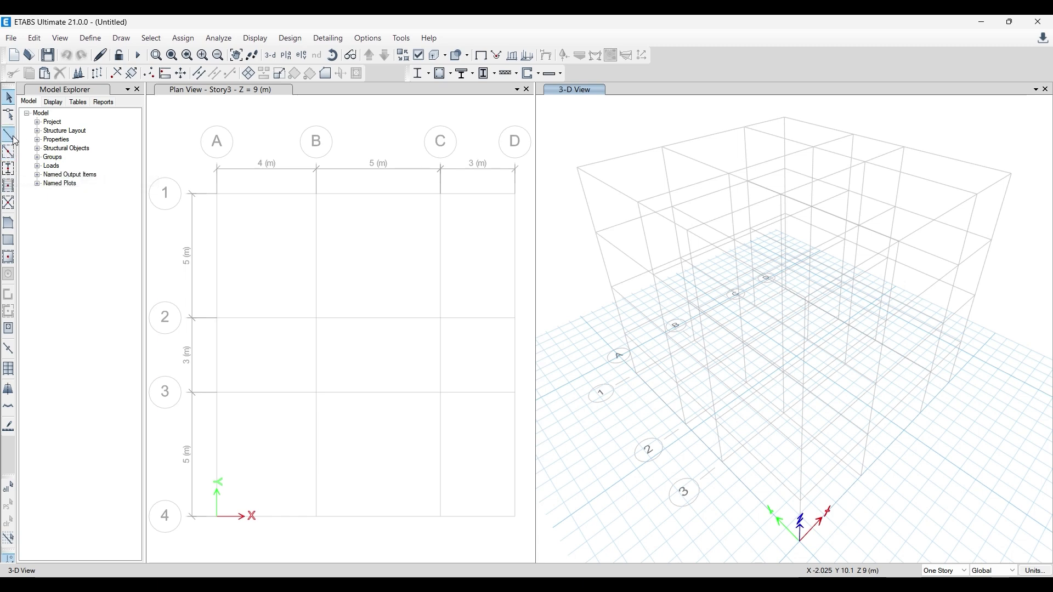
{"action": "left_click", "coordinate": [10, 140]}
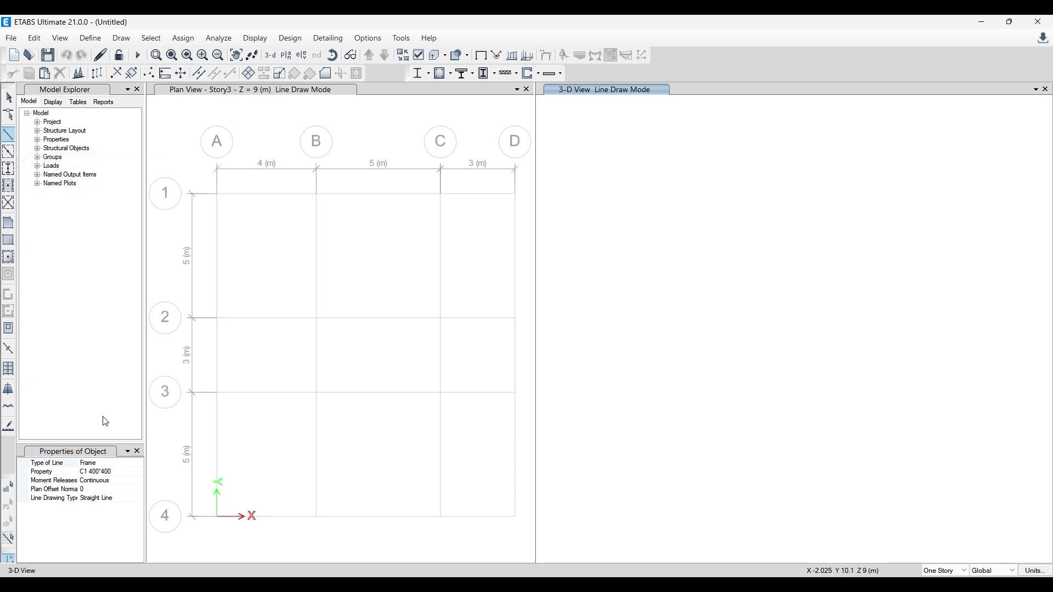
{"action": "left_click", "coordinate": [151, 464]}
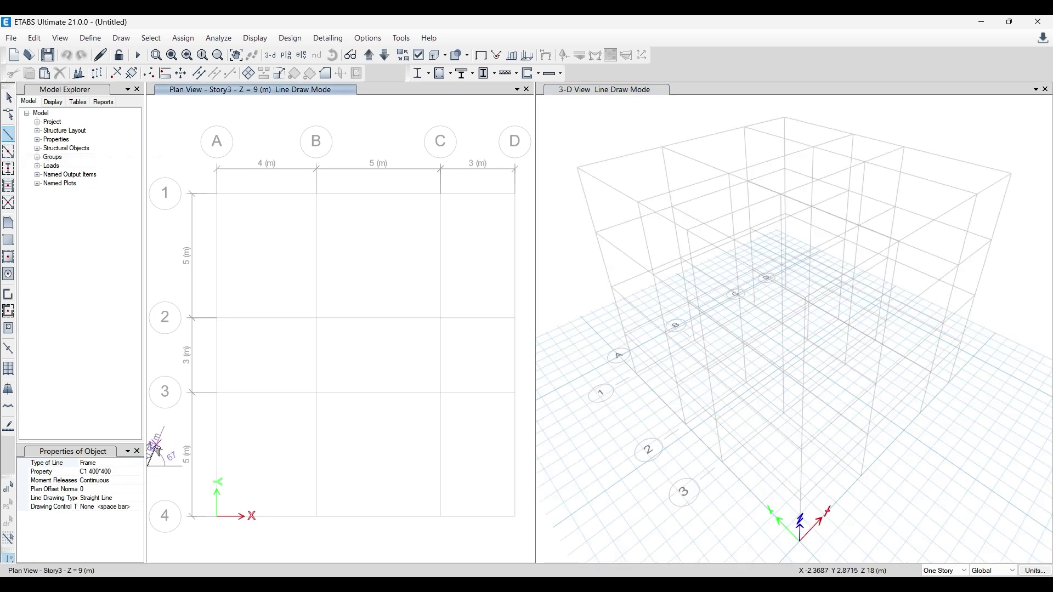
{"action": "key", "text": "Escape"}
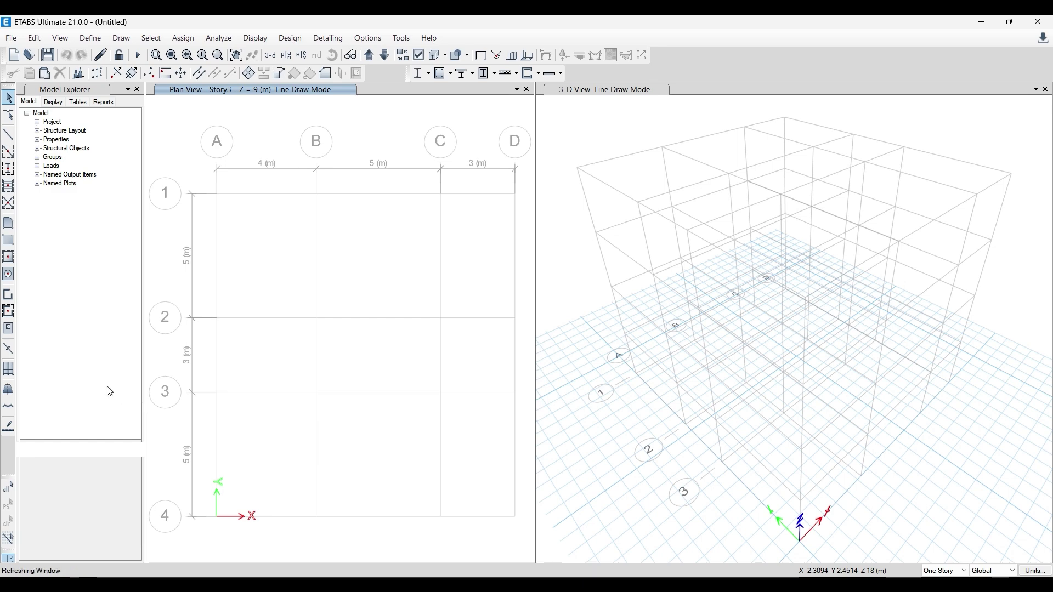
- Widen the Model Explorer pane slightly
{"action": "left_click", "coordinate": [143, 346]}
{"action": "left_click_drag", "start_coordinate": [147, 340], "coordinate": [176, 345]}
{"action": "left_click", "coordinate": [89, 348]}
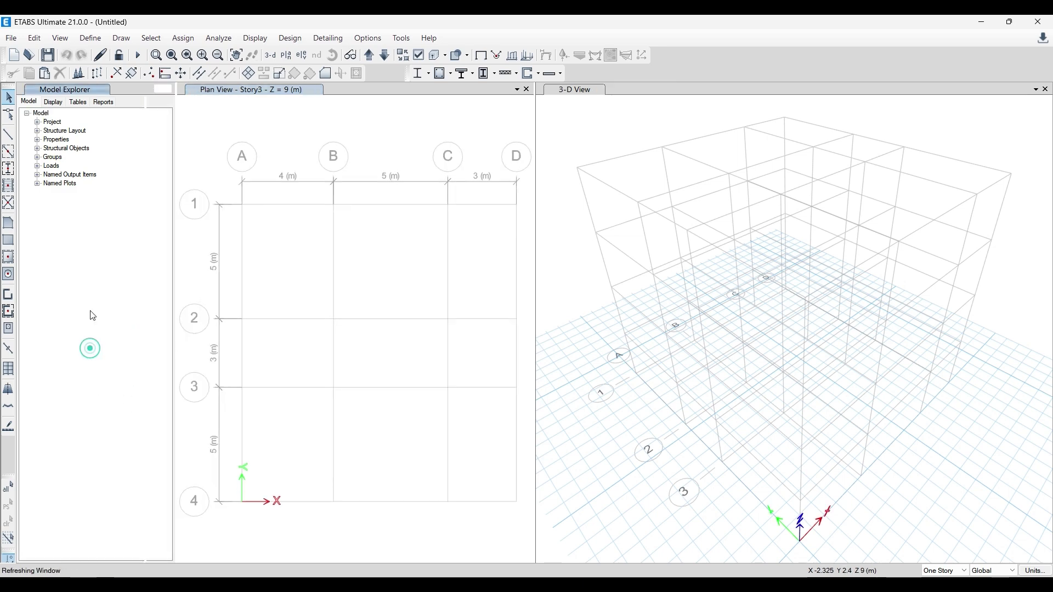
- Start drawing frame lines, enlarge the object properties area, and assign B1 300*400 as the line property
{"action": "left_click", "coordinate": [9, 135]}
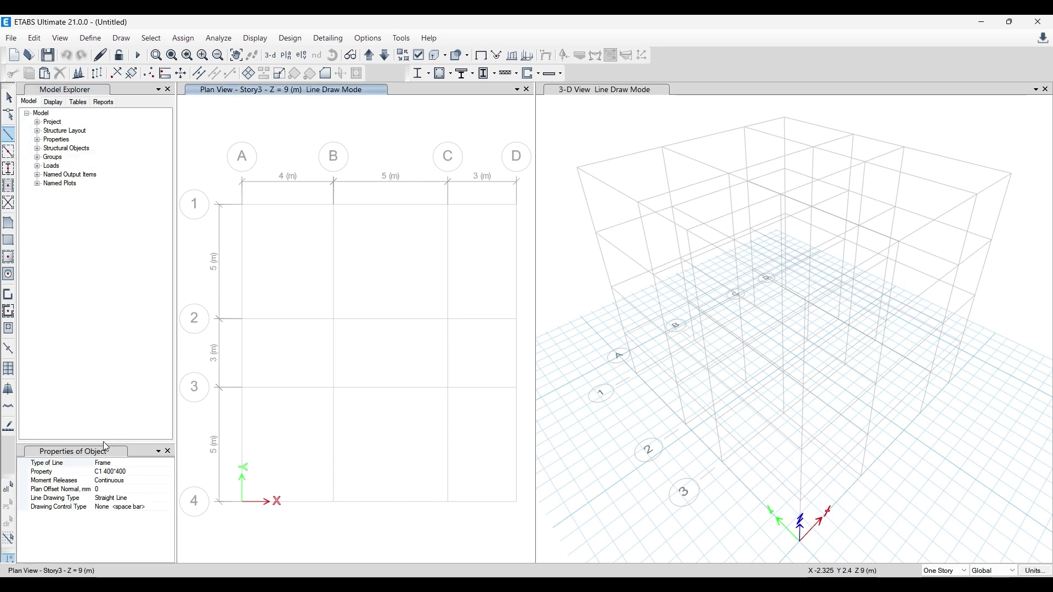
{"action": "left_click_drag", "start_coordinate": [104, 443], "coordinate": [121, 411]}
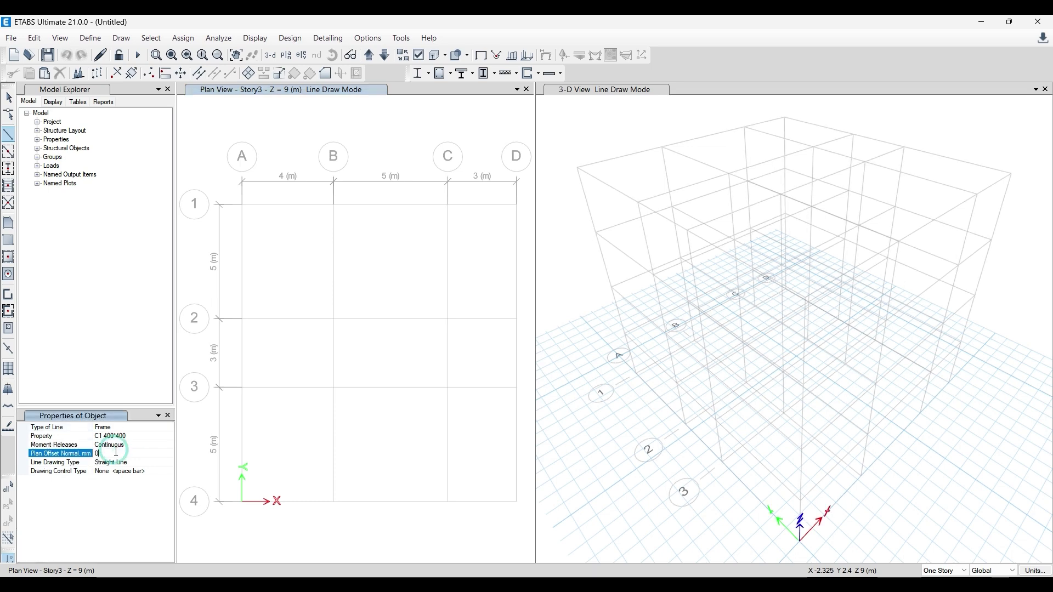
{"action": "left_click", "coordinate": [53, 437]}
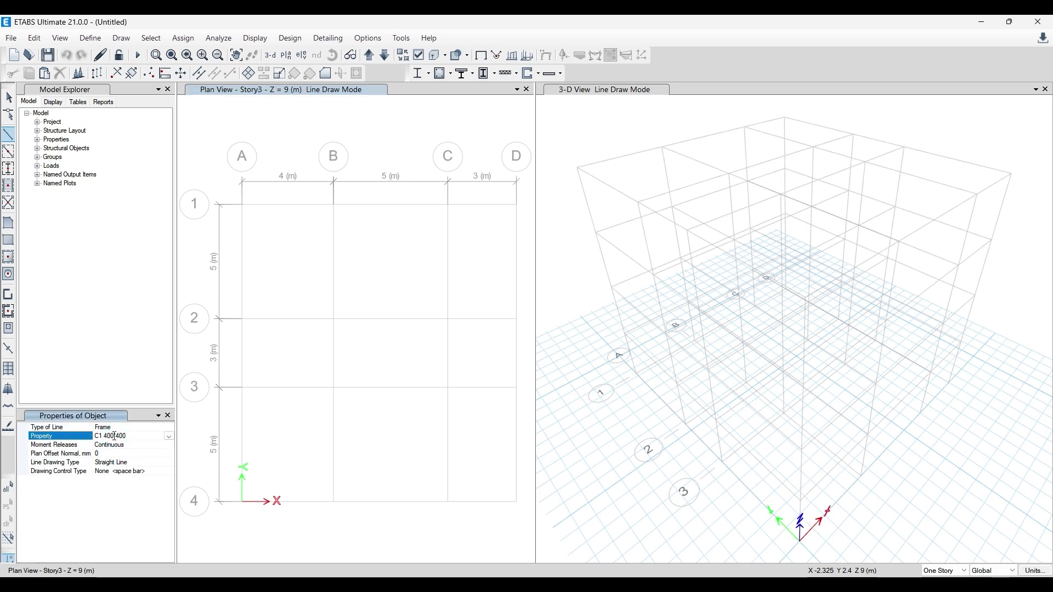
{"action": "left_click", "coordinate": [168, 437]}
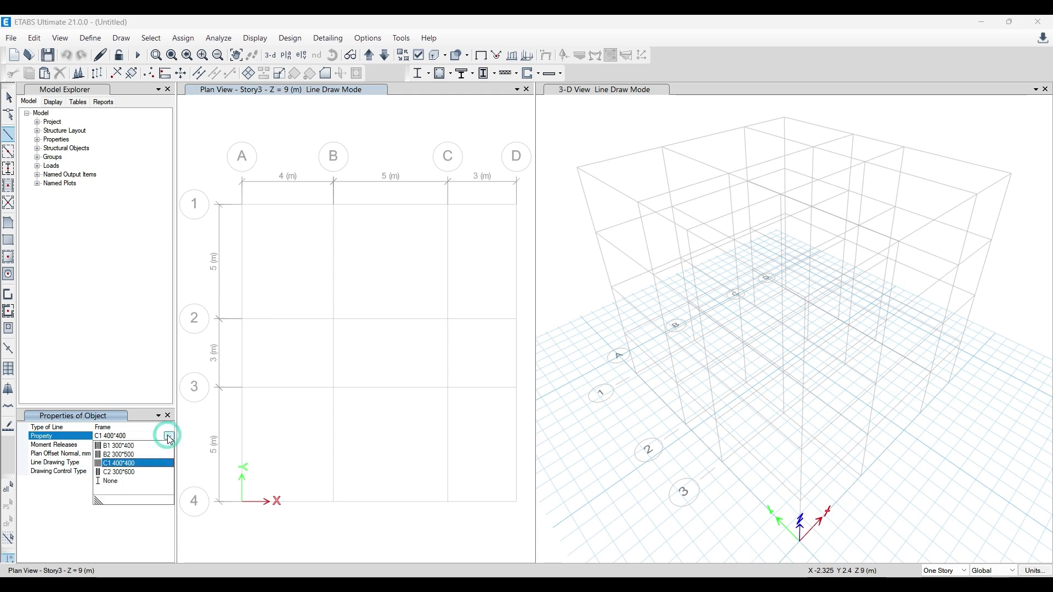
{"action": "left_click", "coordinate": [132, 445]}
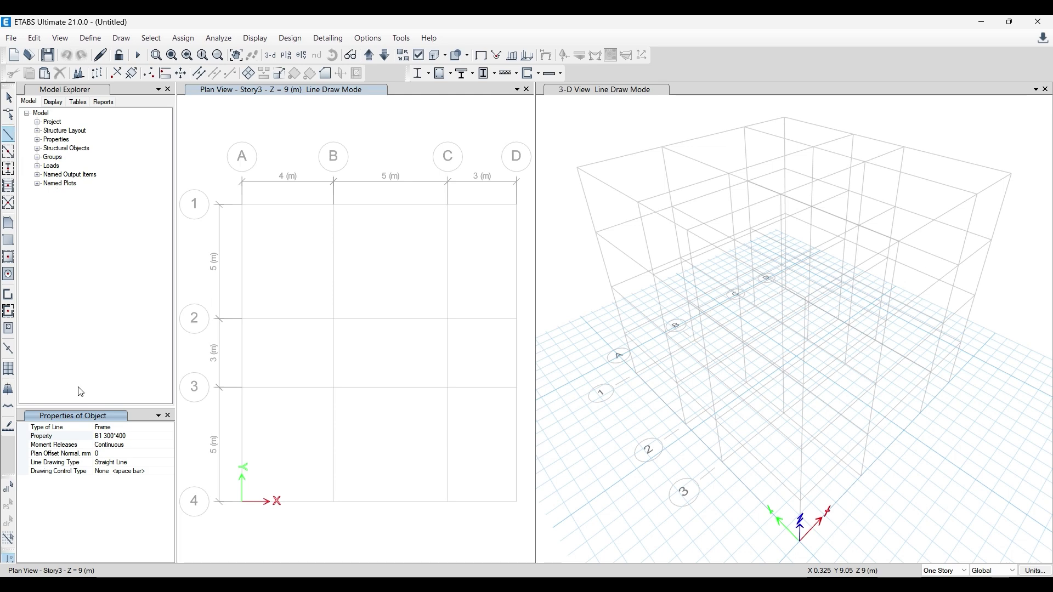
- Try drawing a B1 300*400 beam on Story3 along grid line 1 from A to B, and leave line drawing
{"action": "left_click", "coordinate": [242, 206]}
{"action": "left_click", "coordinate": [333, 205]}
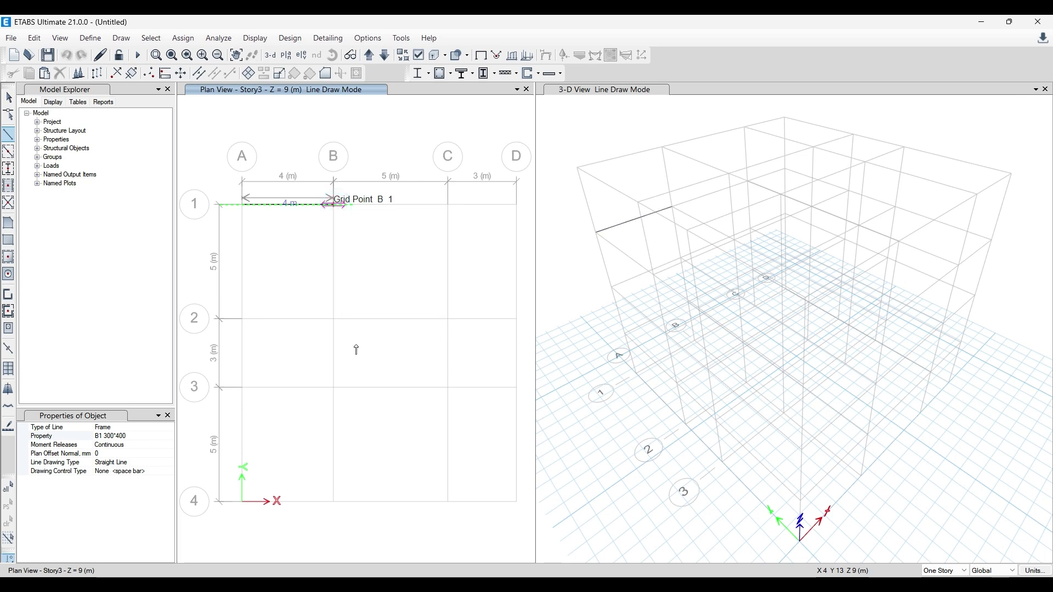
{"action": "key", "text": "Escape"}
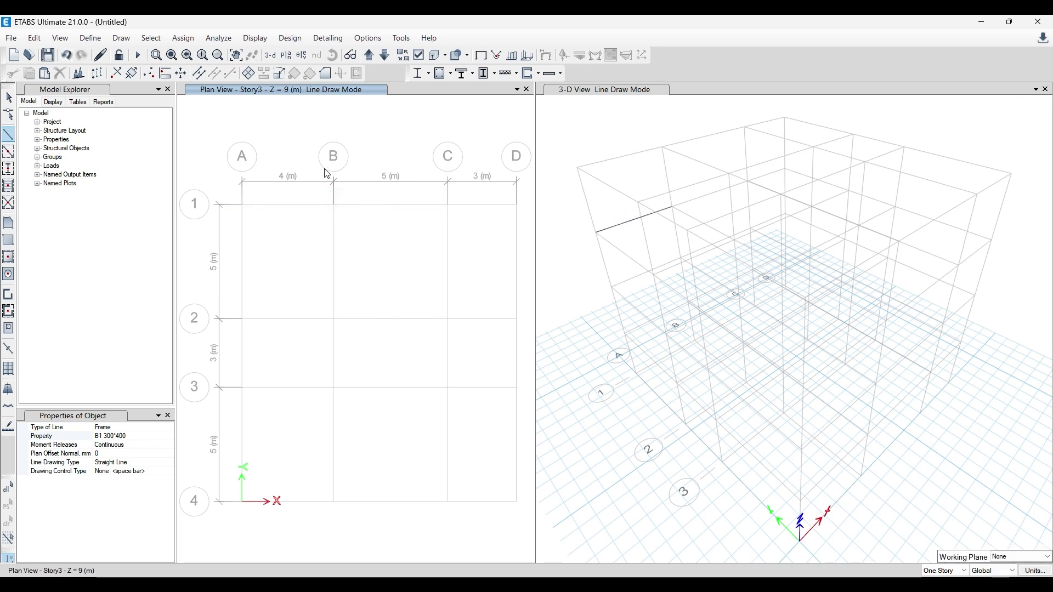
{"action": "key", "text": "Escape"}
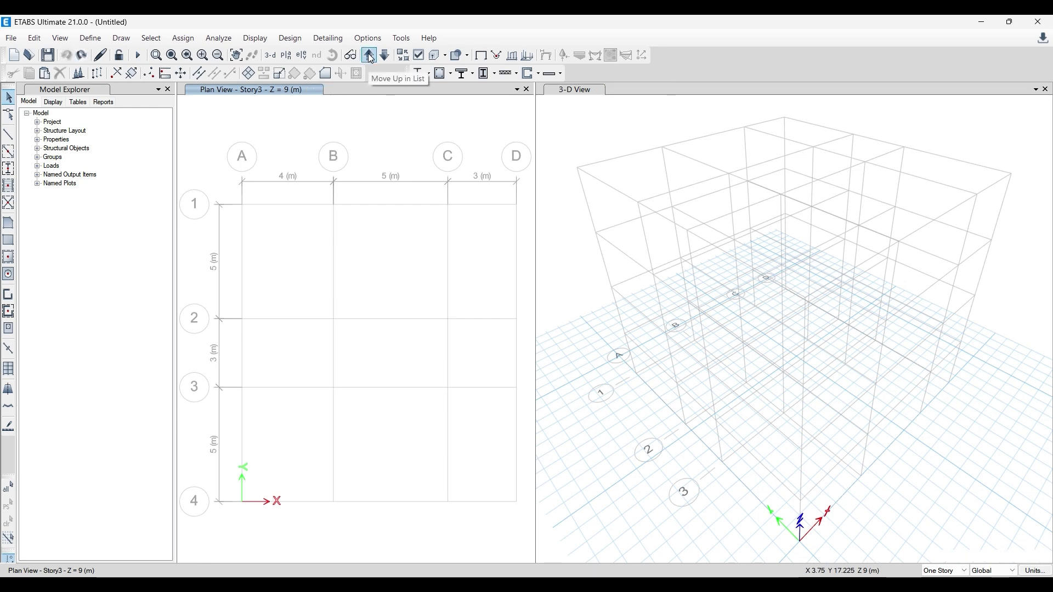
- Switch the plan view to Story4 at Z = 12 m
{"action": "left_click", "coordinate": [369, 56]}
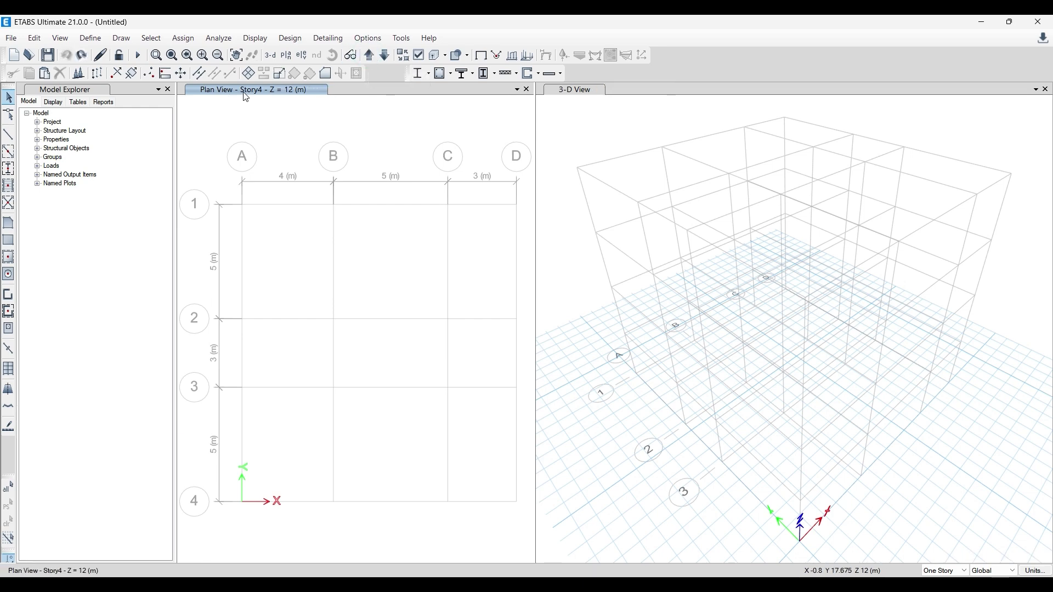
{"action": "left_click", "coordinate": [383, 57]}
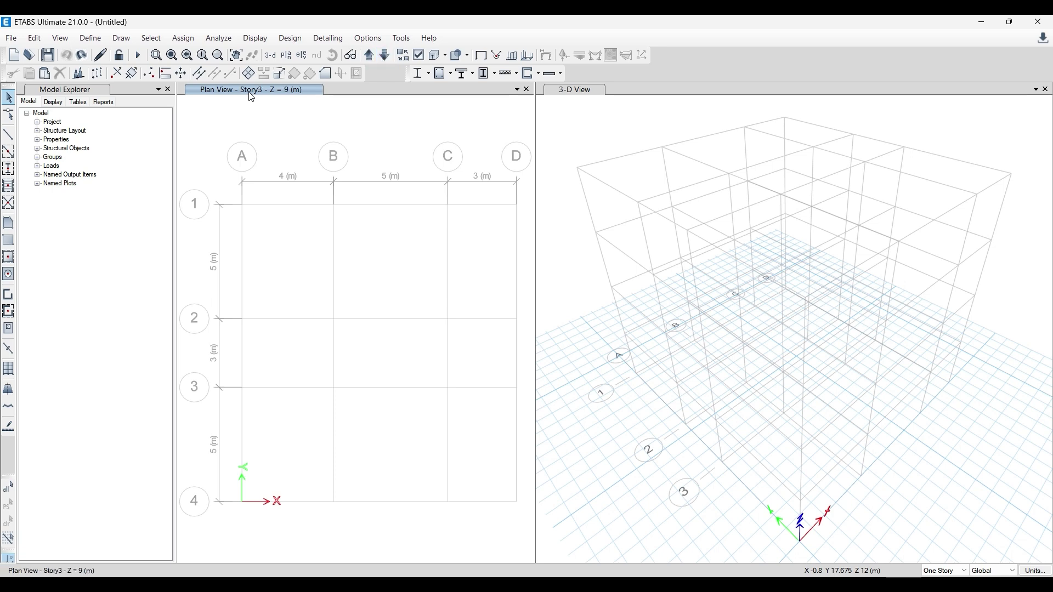
{"action": "left_click", "coordinate": [369, 57]}
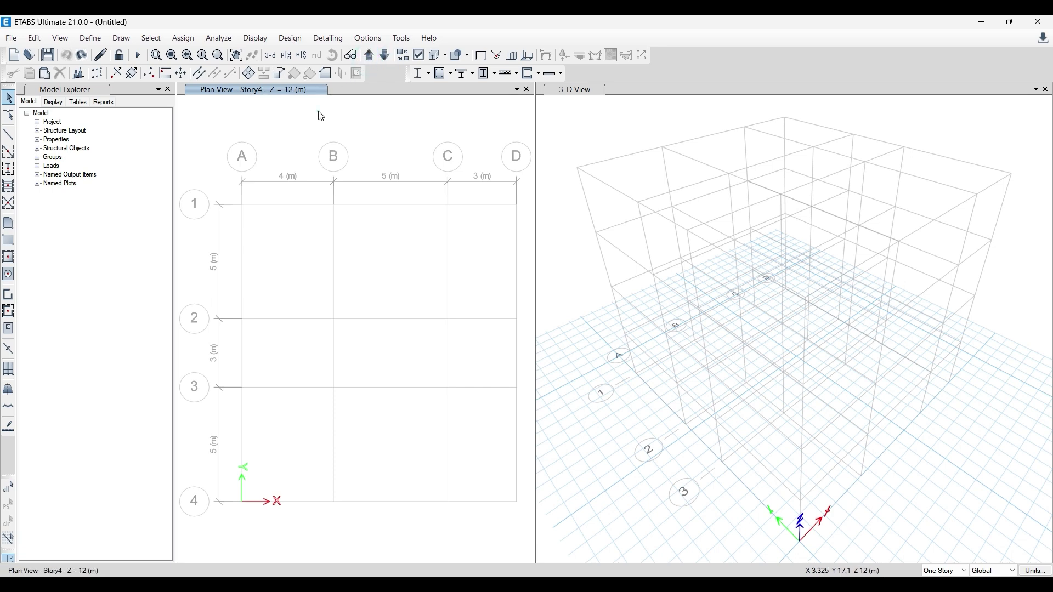
- Draw a B1 300*400 beam on Story4 along grid line 1 from A to B
{"action": "left_click", "coordinate": [9, 135]}
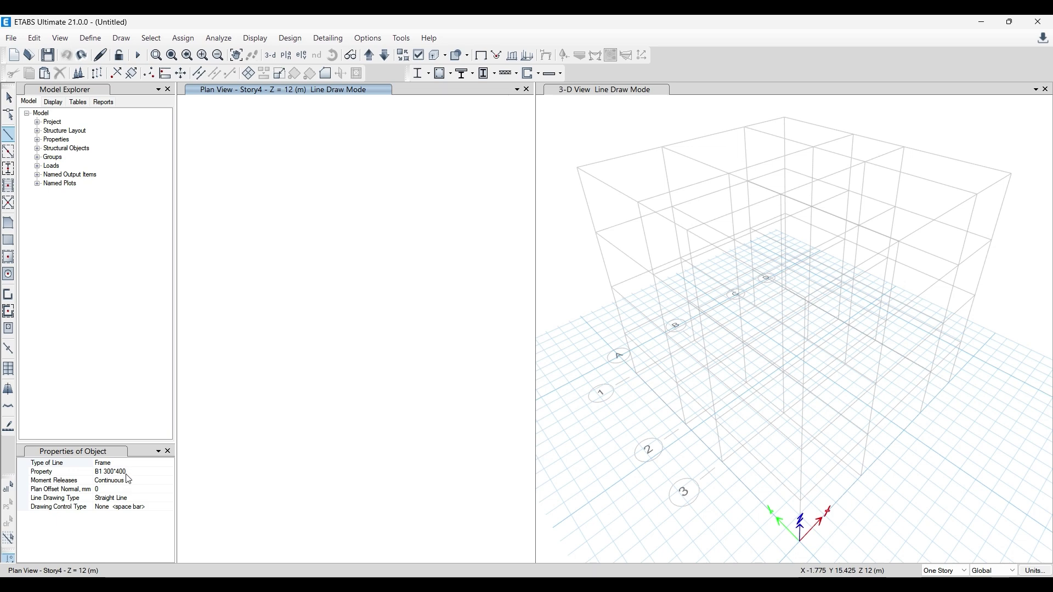
{"action": "left_click", "coordinate": [124, 472]}
{"action": "left_click", "coordinate": [168, 472]}
{"action": "left_click", "coordinate": [137, 481]}
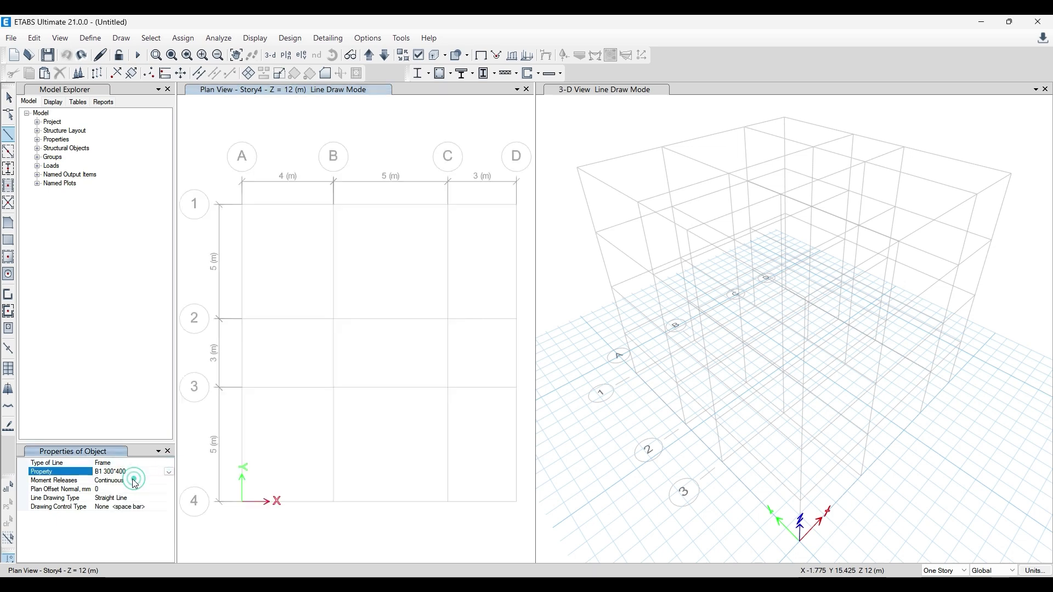
{"action": "left_click", "coordinate": [242, 205]}
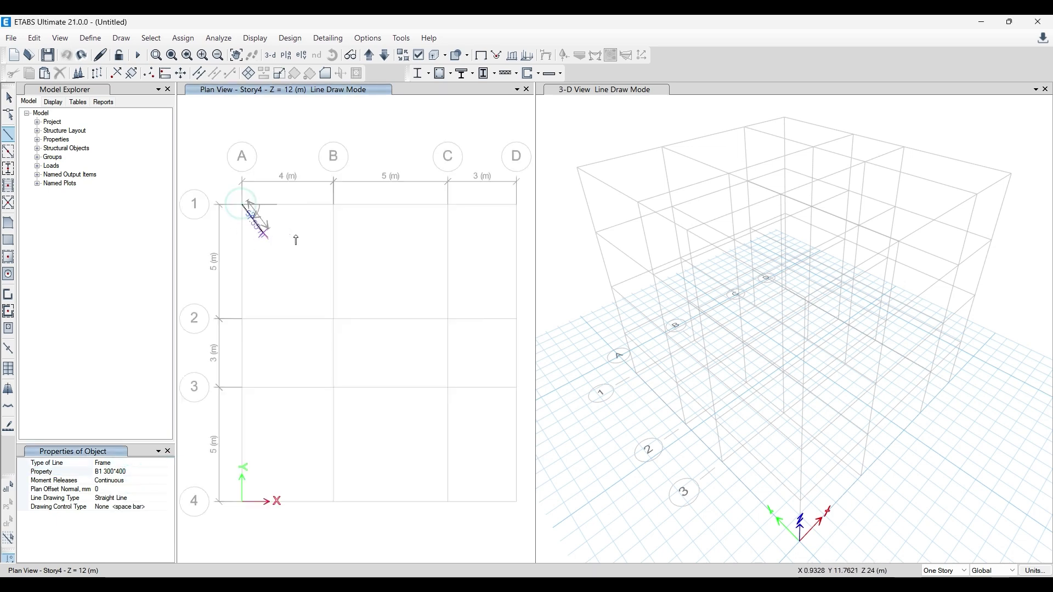
{"action": "left_click", "coordinate": [336, 205]}
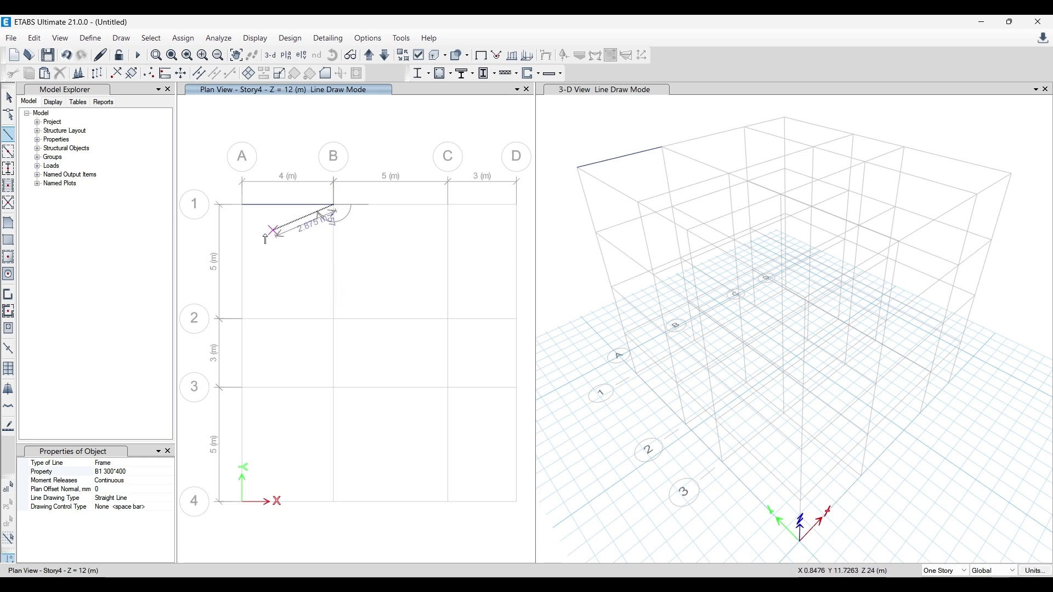
- Save the current model under the different name 1
{"action": "left_click", "coordinate": [630, 195]}
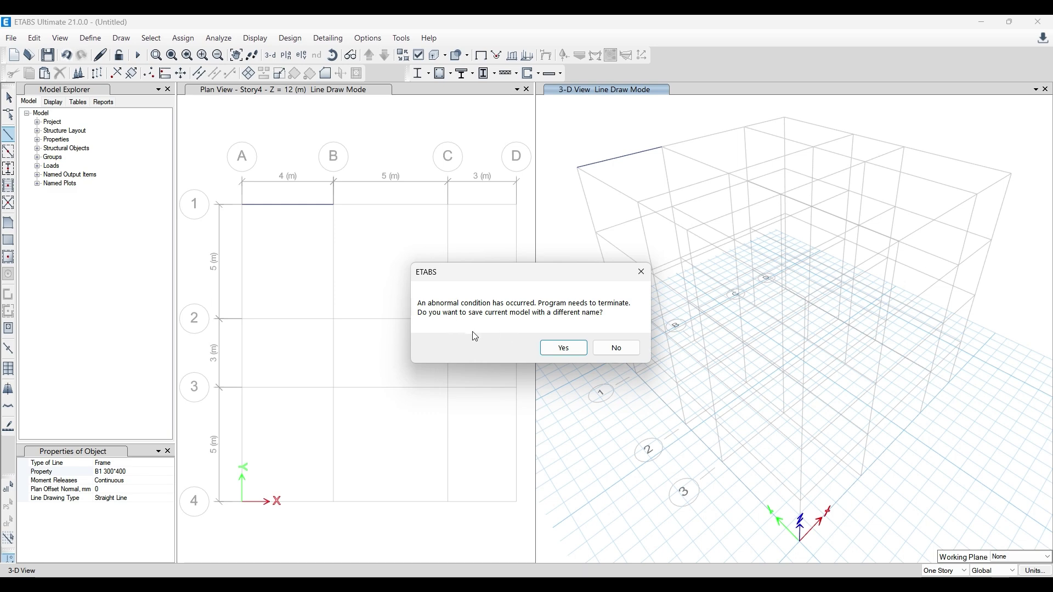
{"action": "left_click", "coordinate": [563, 347]}
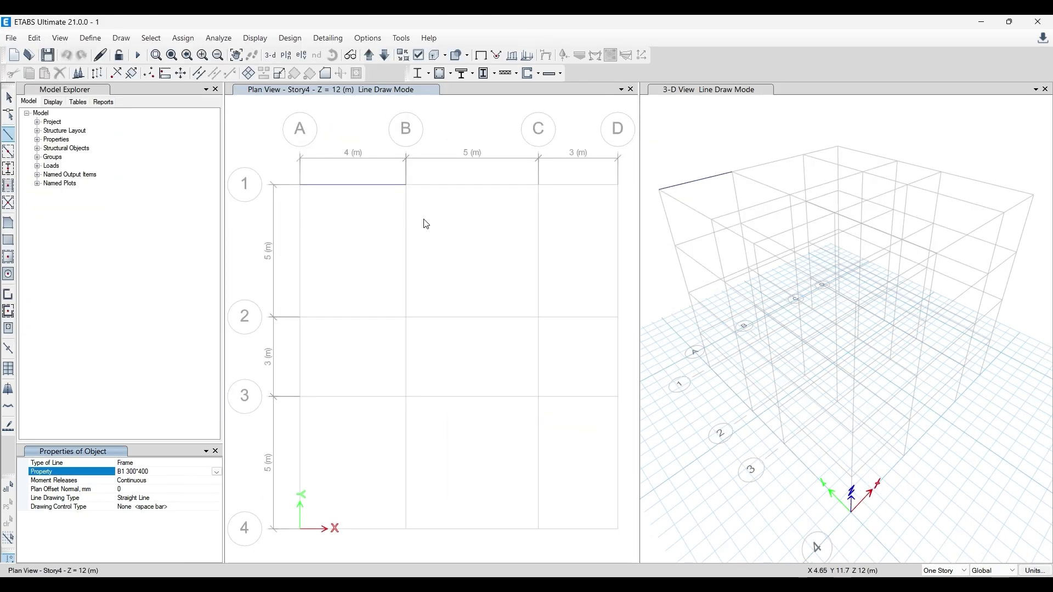
- Draw B1 300*400 beams on Story4 along grid line 1 from B to C and from C to D
{"action": "left_click", "coordinate": [406, 185]}
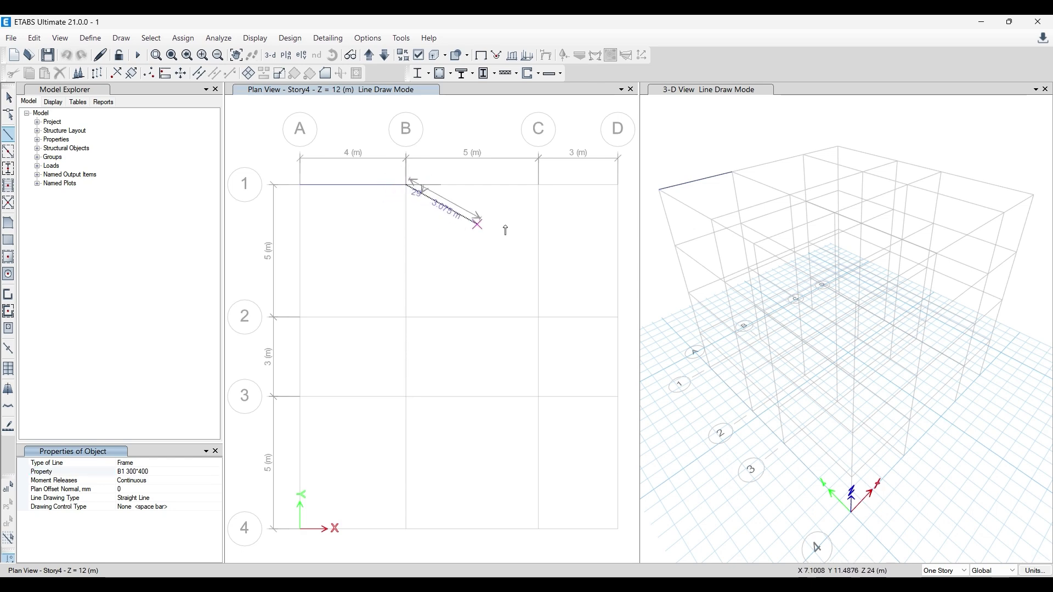
{"action": "left_click", "coordinate": [537, 185]}
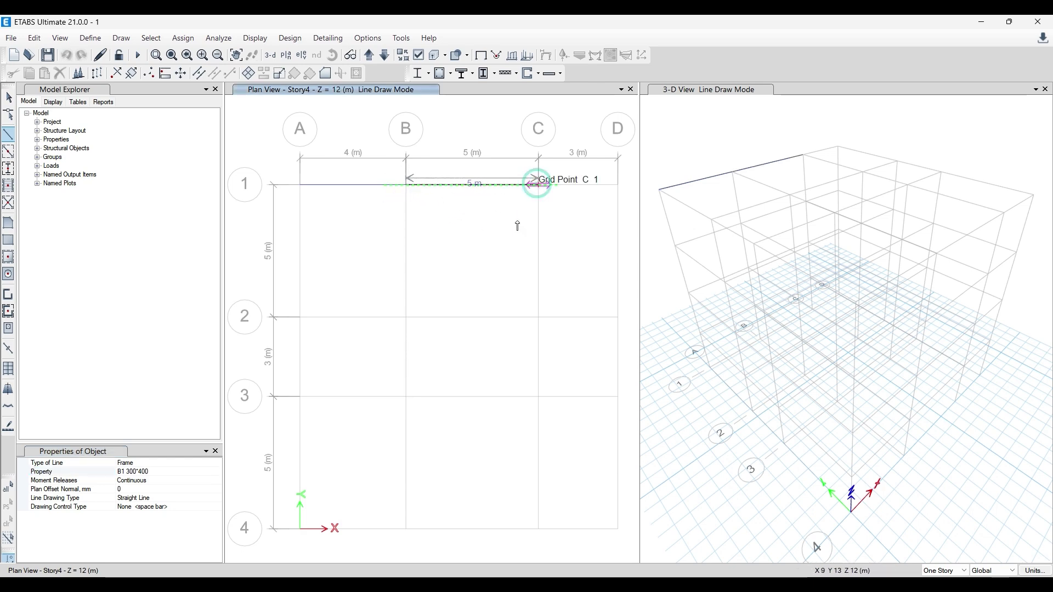
{"action": "left_click", "coordinate": [620, 187]}
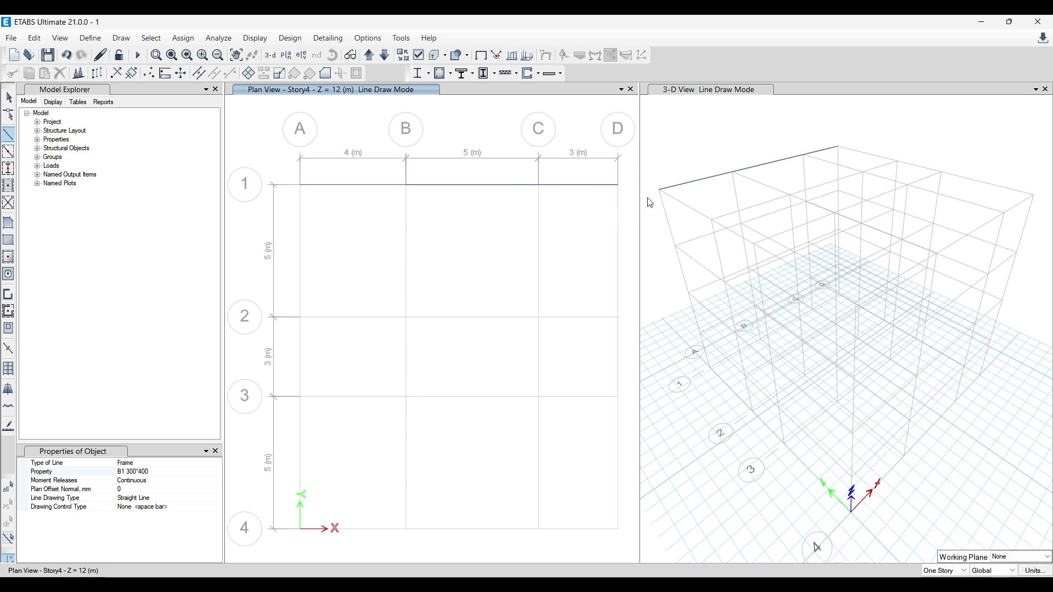
- Draw a beam along grid line D from 1 to 2, and undo the Story4 beams drawn beyond grid B
{"action": "left_click", "coordinate": [618, 317]}
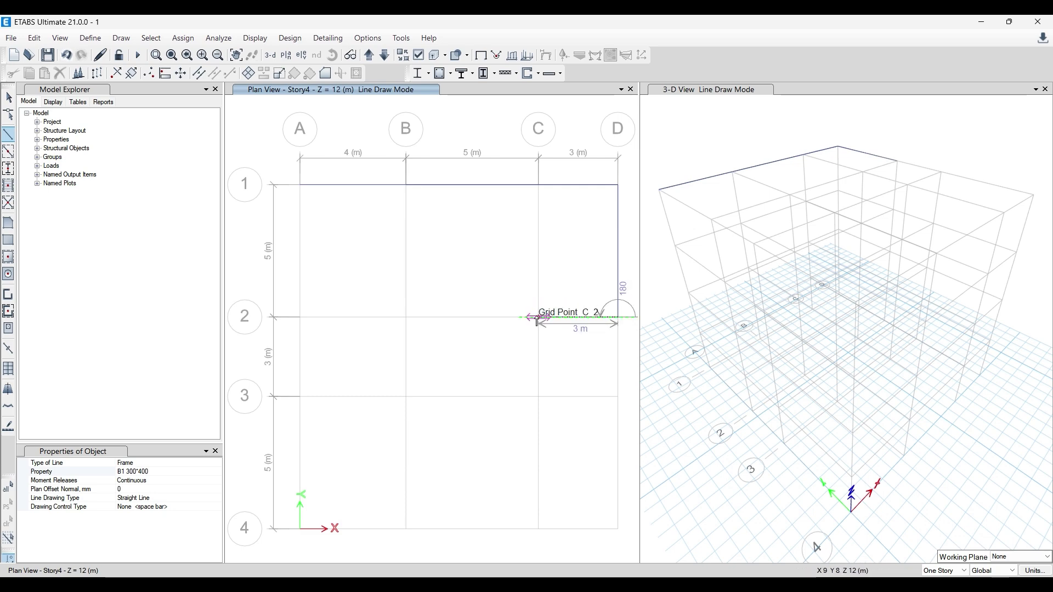
{"action": "key", "text": "Escape"}
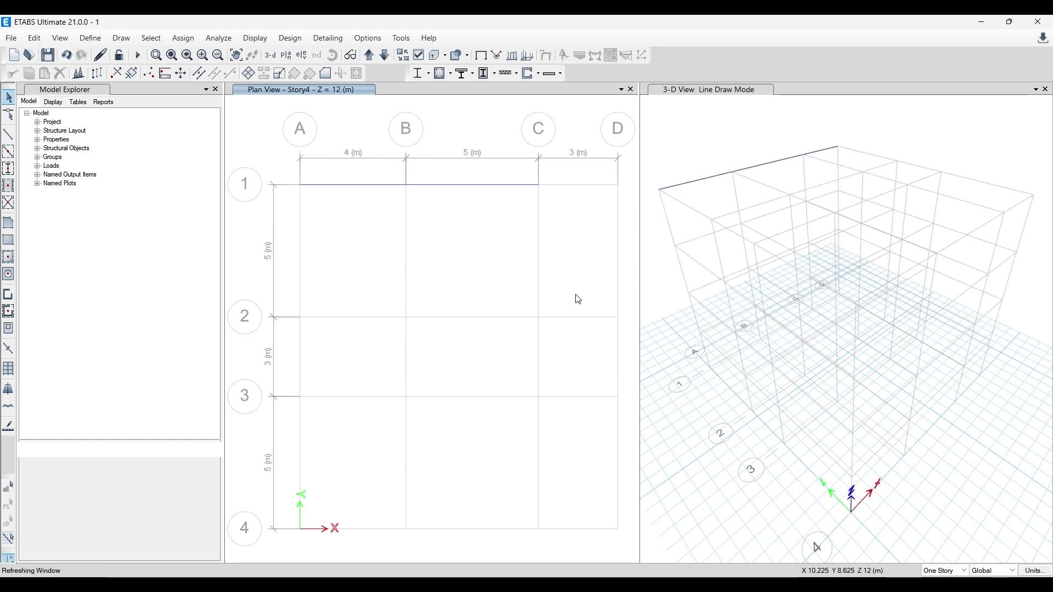
{"action": "key", "text": "ctrl+z"}
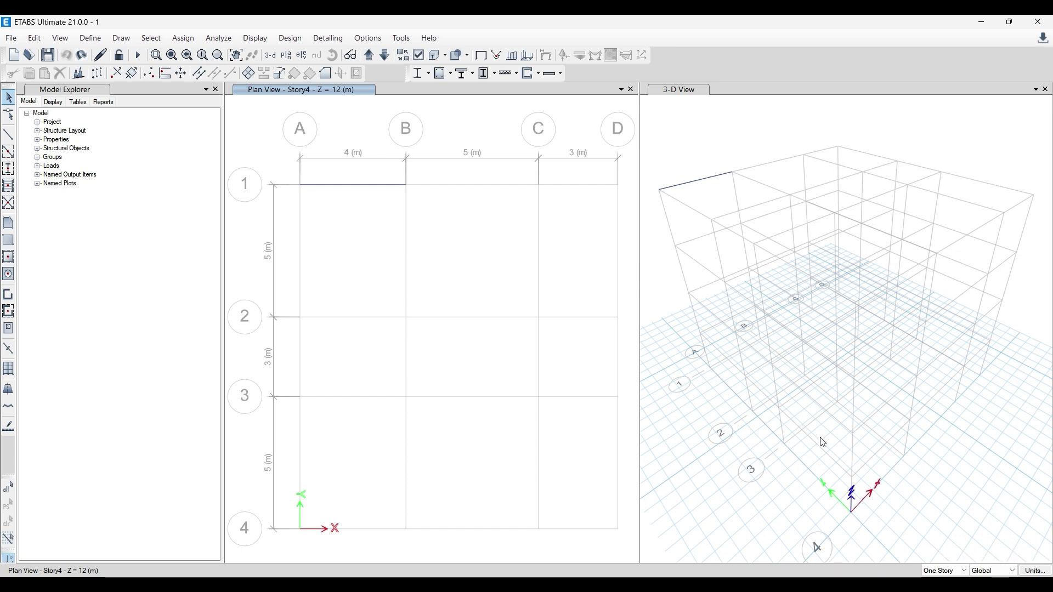
- Set the story drawing option to All Stories so new objects are created on every level
{"action": "left_click", "coordinate": [951, 572]}
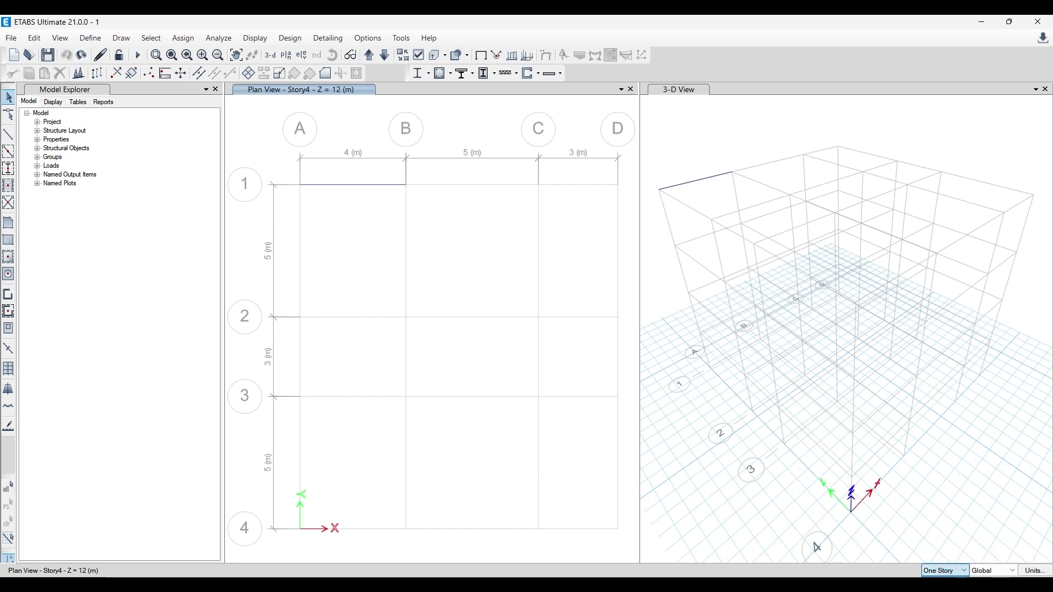
{"action": "left_click", "coordinate": [943, 554]}
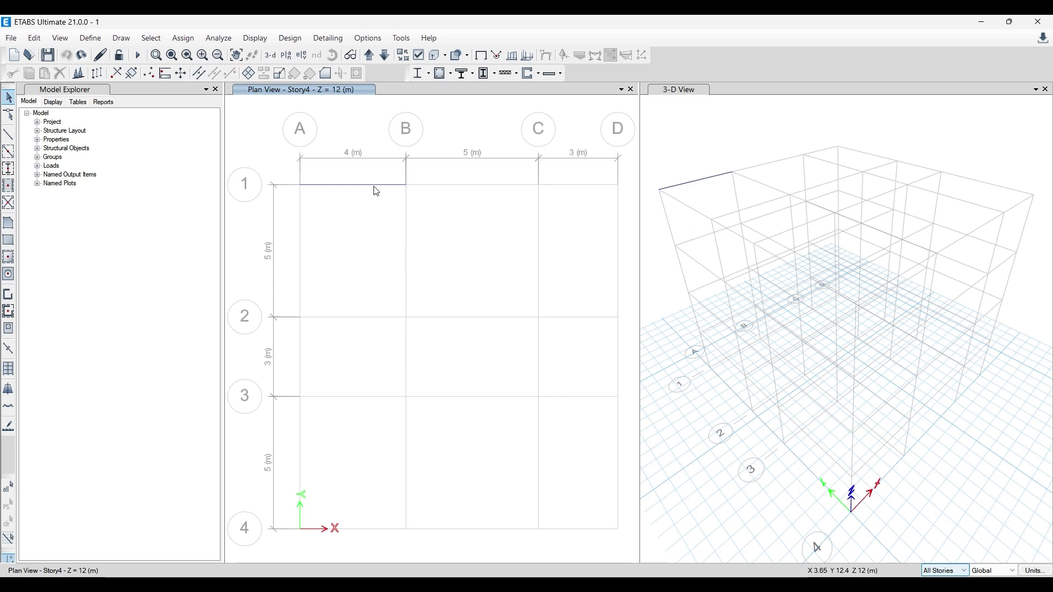
- Draw B1 300*400 beams on all stories along grid line 1 from B to C and from C to D
{"action": "left_click", "coordinate": [8, 135]}
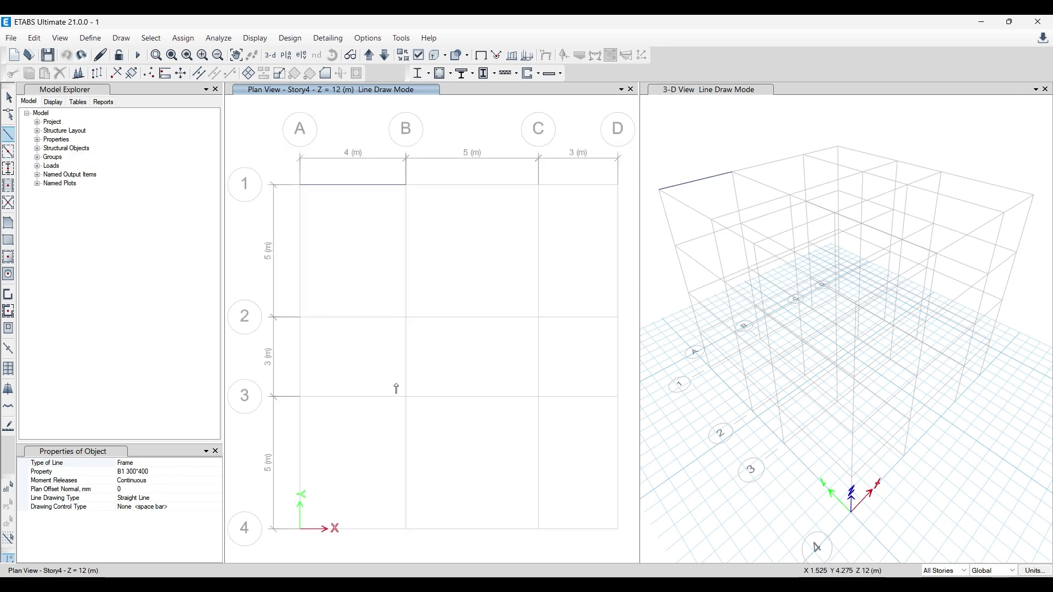
{"action": "left_click", "coordinate": [406, 185]}
{"action": "left_click", "coordinate": [539, 184]}
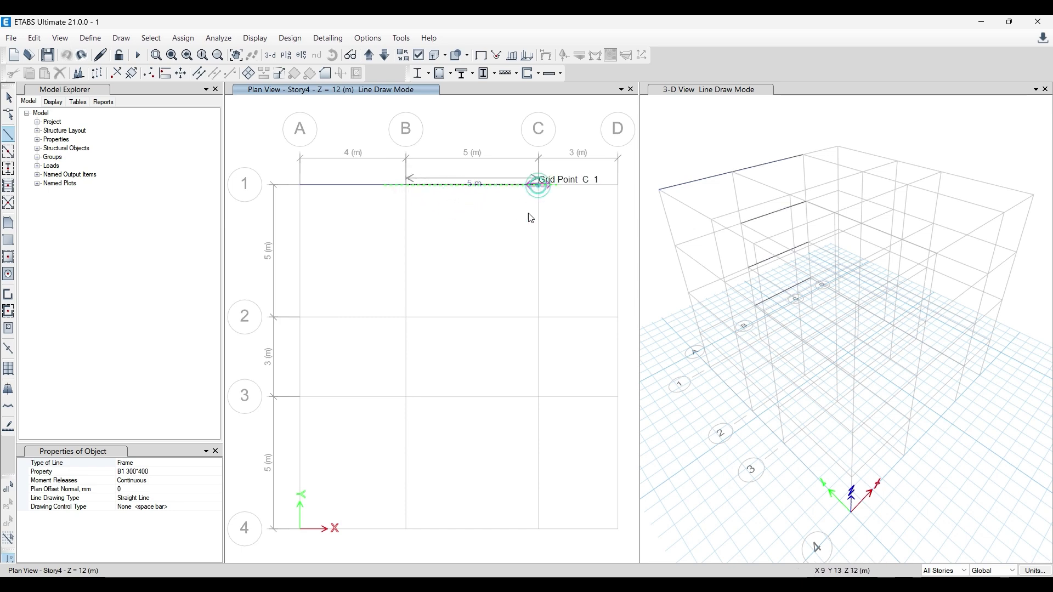
{"action": "left_click", "coordinate": [776, 183]}
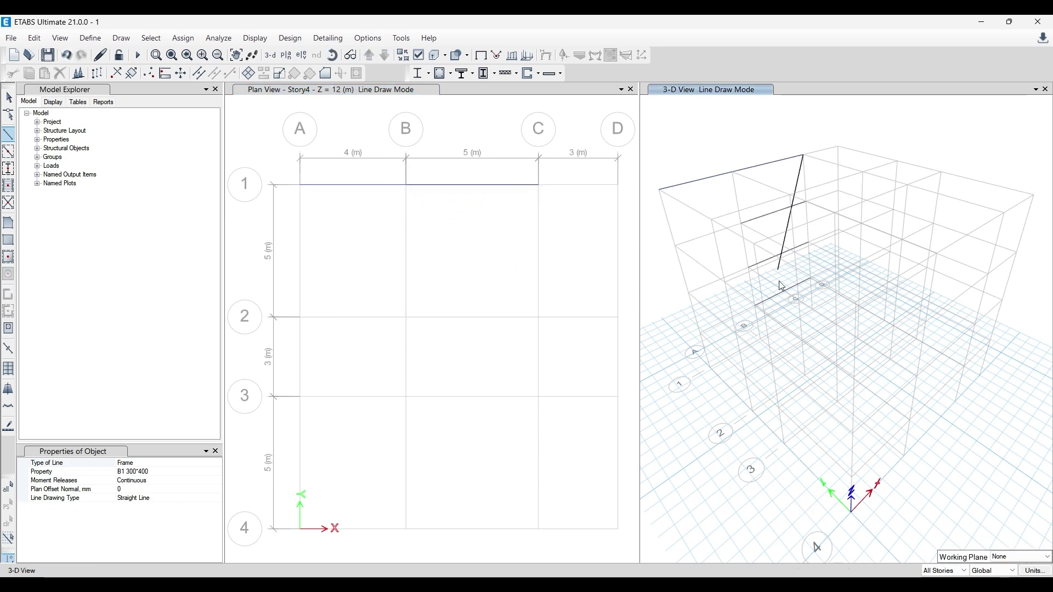
{"action": "left_click", "coordinate": [531, 200]}
{"action": "left_click", "coordinate": [539, 185]}
{"action": "left_click", "coordinate": [618, 185]}
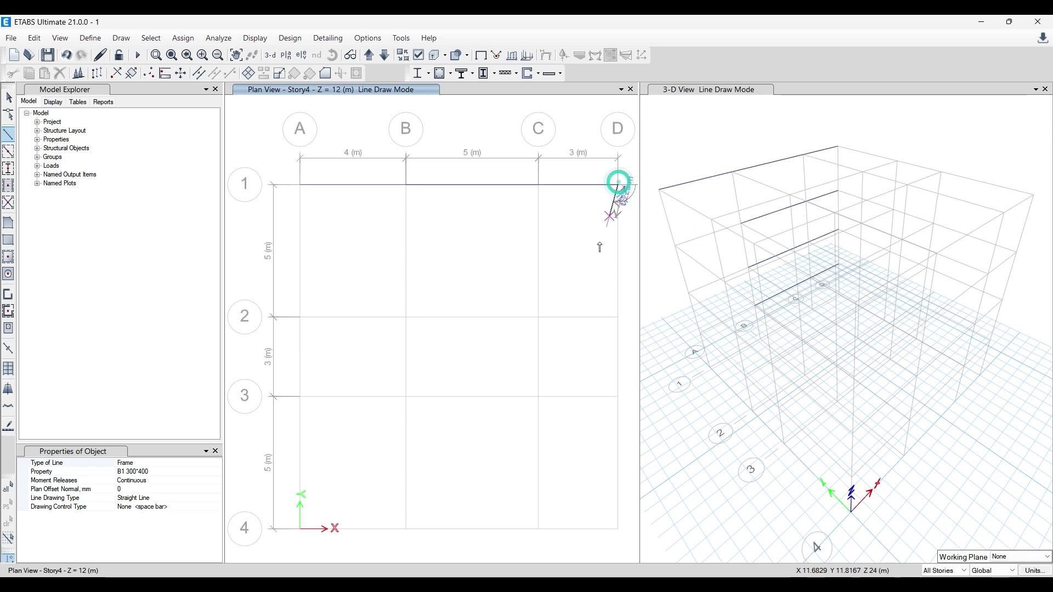
- Continue the B1 300*400 beams along grid line D to 2, along grid line 2 to A, and back to A-1
{"action": "left_click", "coordinate": [619, 317]}
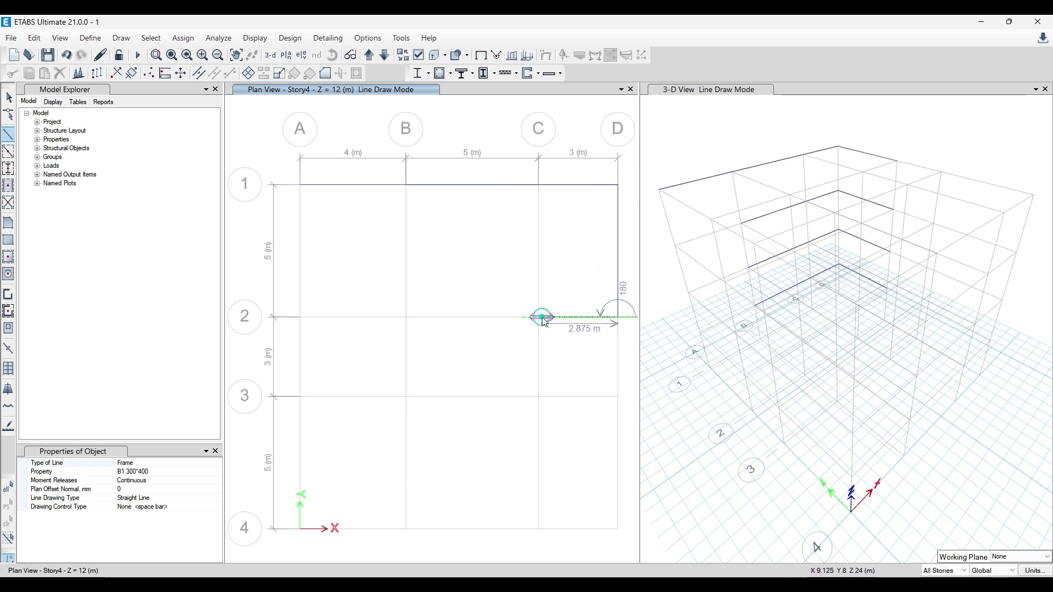
{"action": "left_click", "coordinate": [538, 317]}
{"action": "left_click", "coordinate": [406, 317]}
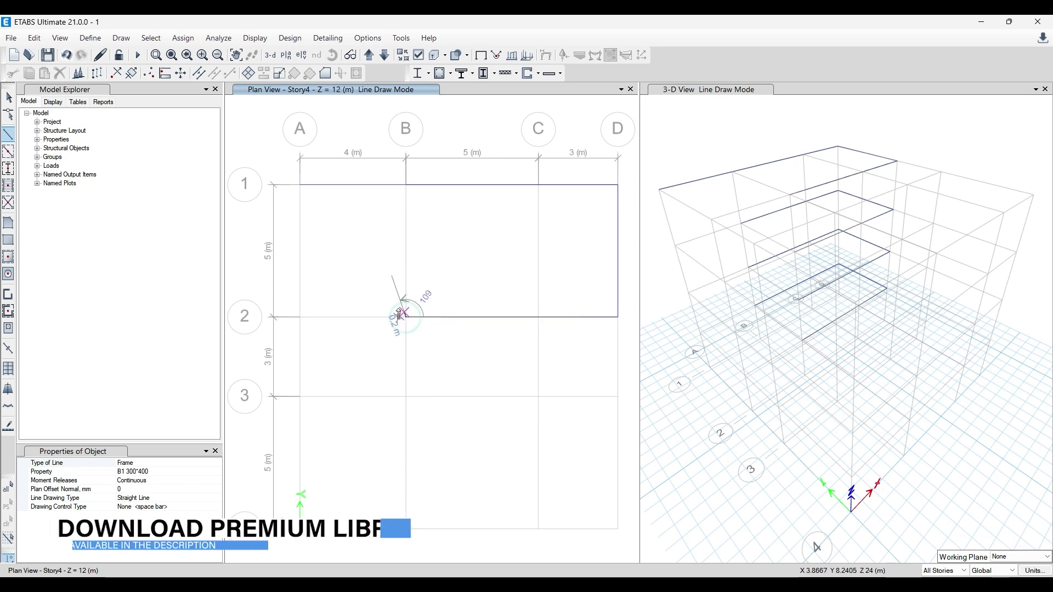
{"action": "left_click", "coordinate": [301, 317]}
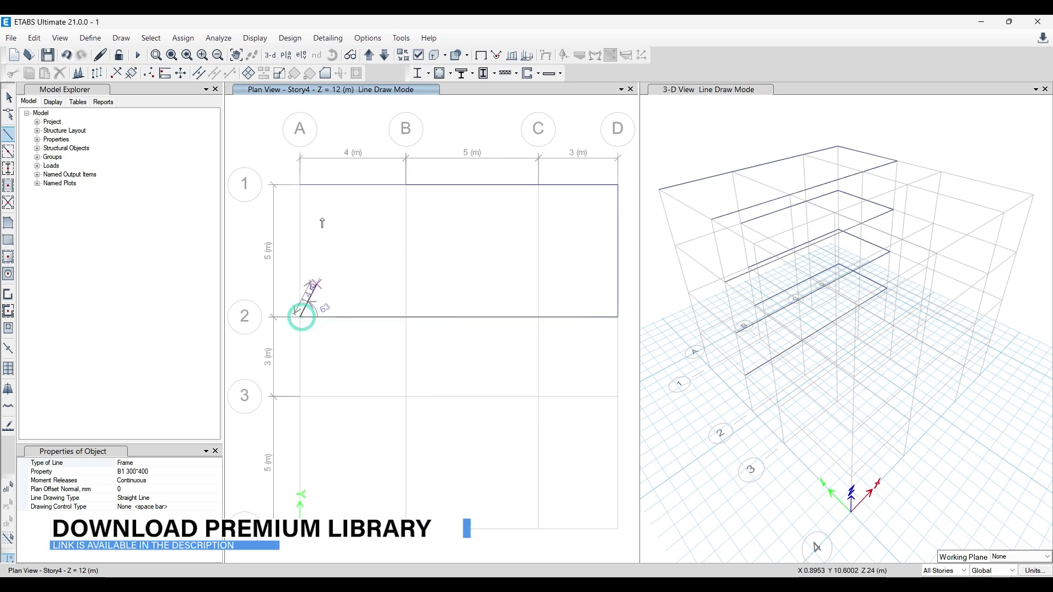
{"action": "left_click", "coordinate": [301, 185]}
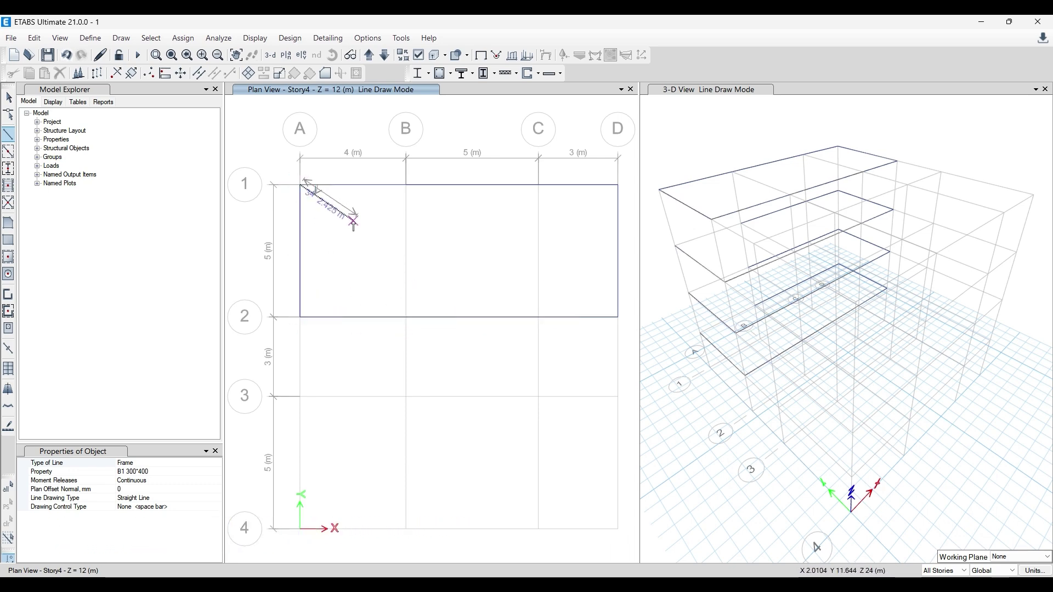
{"action": "key", "text": "Escape"}
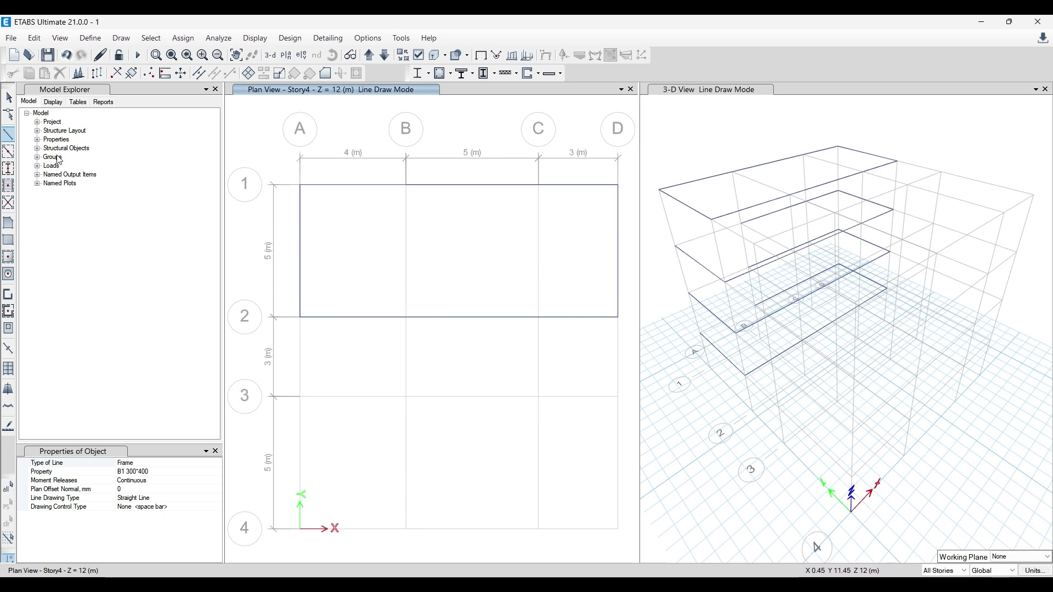
- Quick-draw B1 300*400 beams on grid lines B and C between 1 and 2, and on A and B between 2 and 3
{"action": "left_click", "coordinate": [9, 152]}
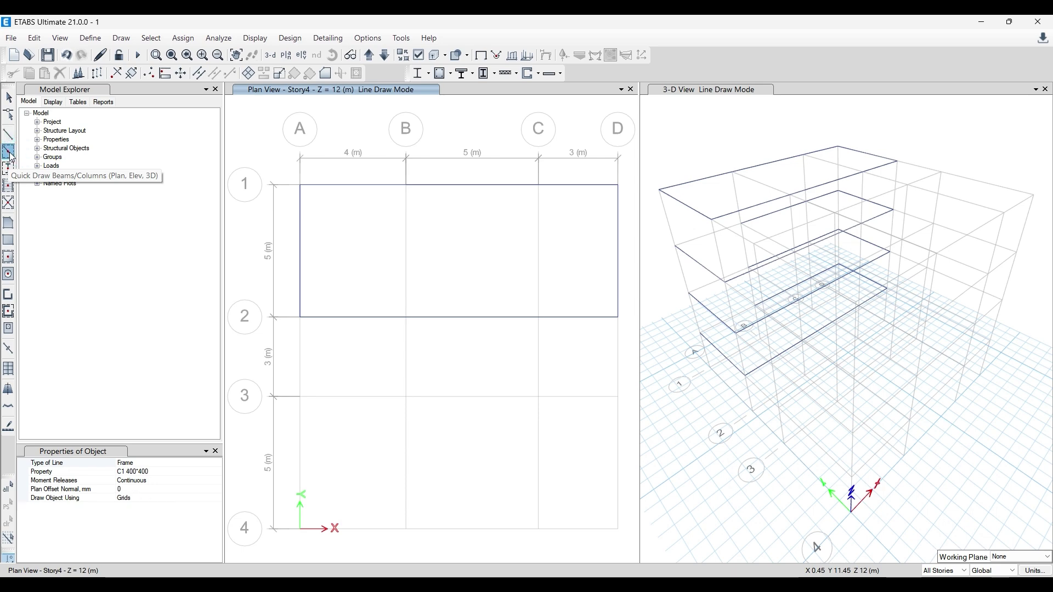
{"action": "left_click", "coordinate": [211, 471]}
{"action": "left_click", "coordinate": [216, 472]}
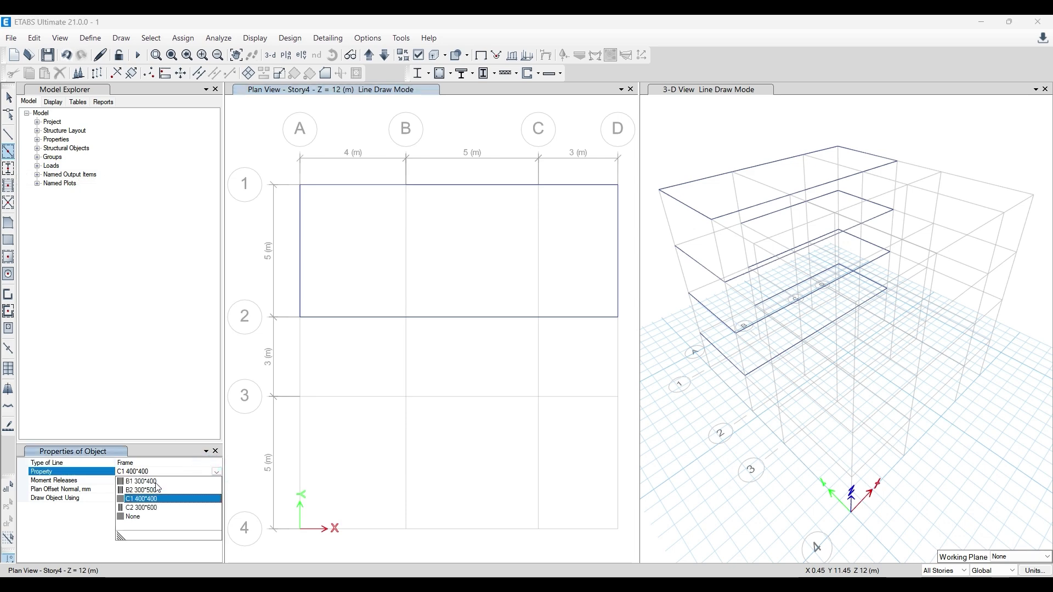
{"action": "left_click", "coordinate": [156, 482]}
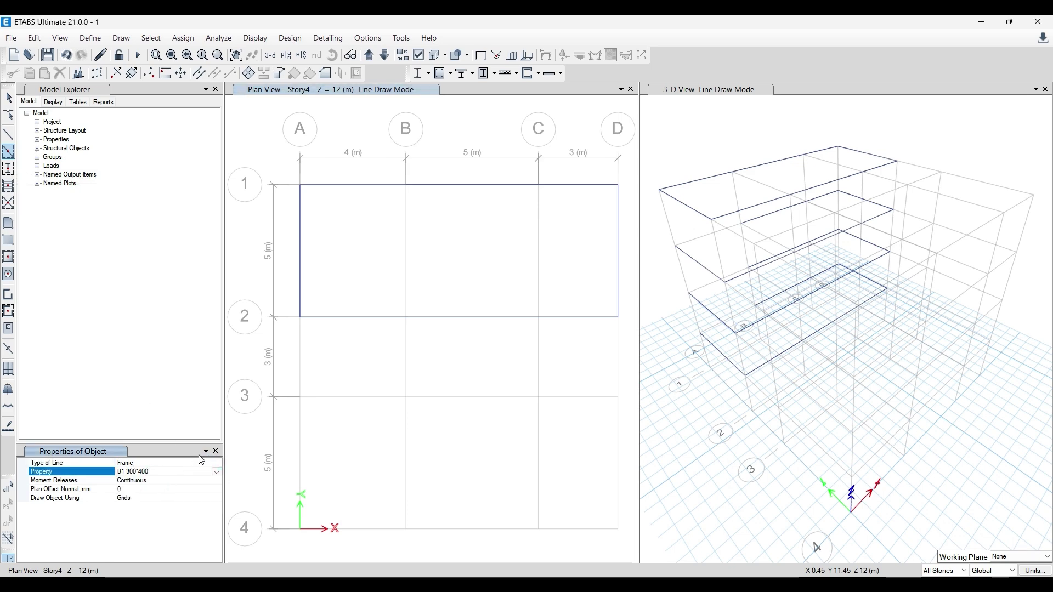
{"action": "left_click", "coordinate": [405, 229]}
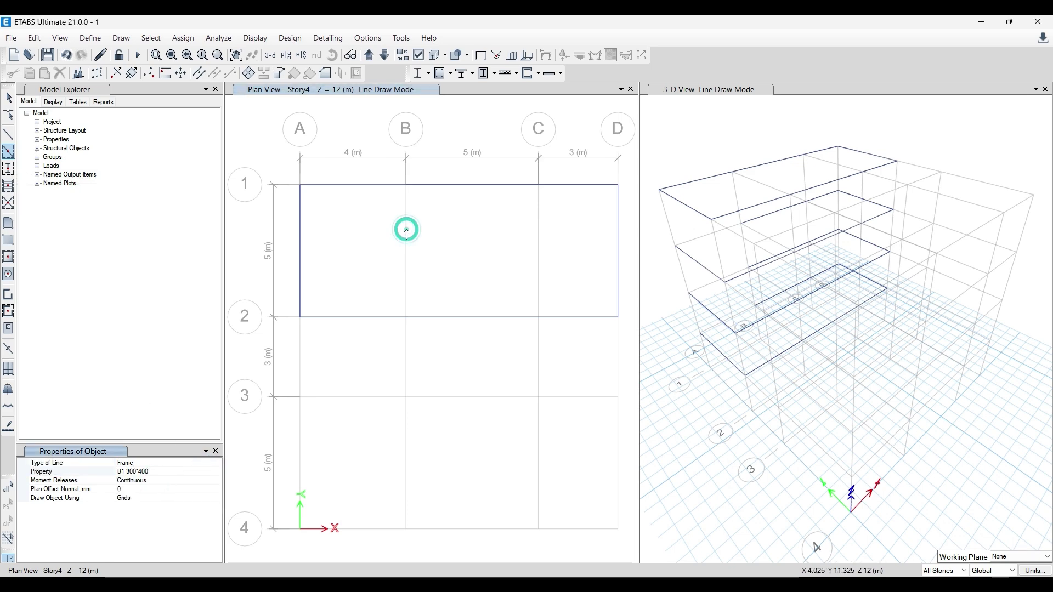
{"action": "left_click", "coordinate": [536, 237]}
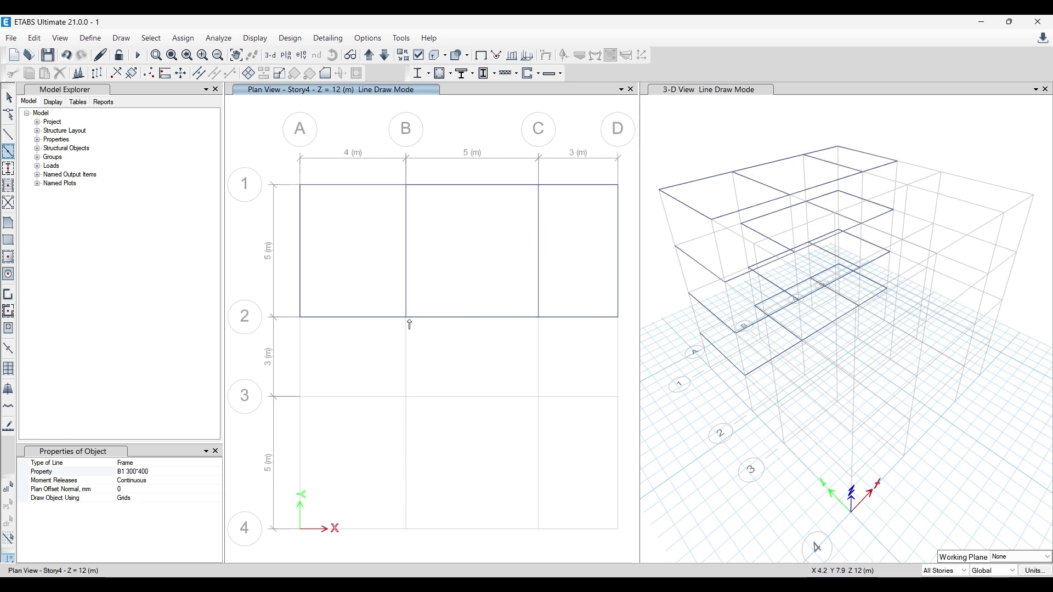
{"action": "left_click", "coordinate": [300, 351]}
{"action": "left_click", "coordinate": [405, 358]}
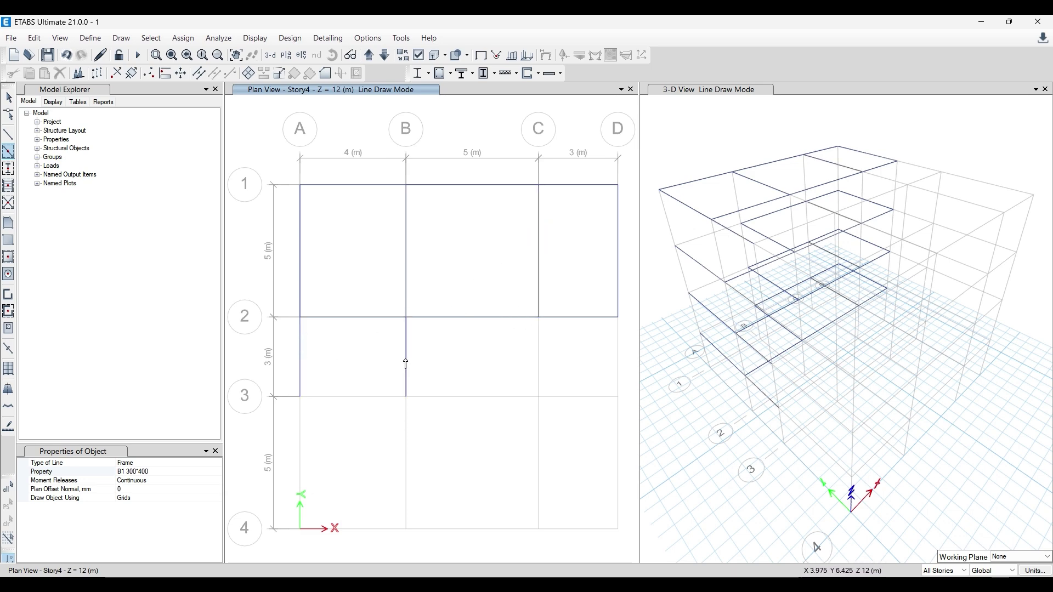
- Quick-draw B1 300*400 beams on the remaining grid segments by windowing the area between grid lines 2 and 4
{"action": "scroll", "coordinate": [424, 311], "scroll_direction": "down", "scroll_amount": 2}
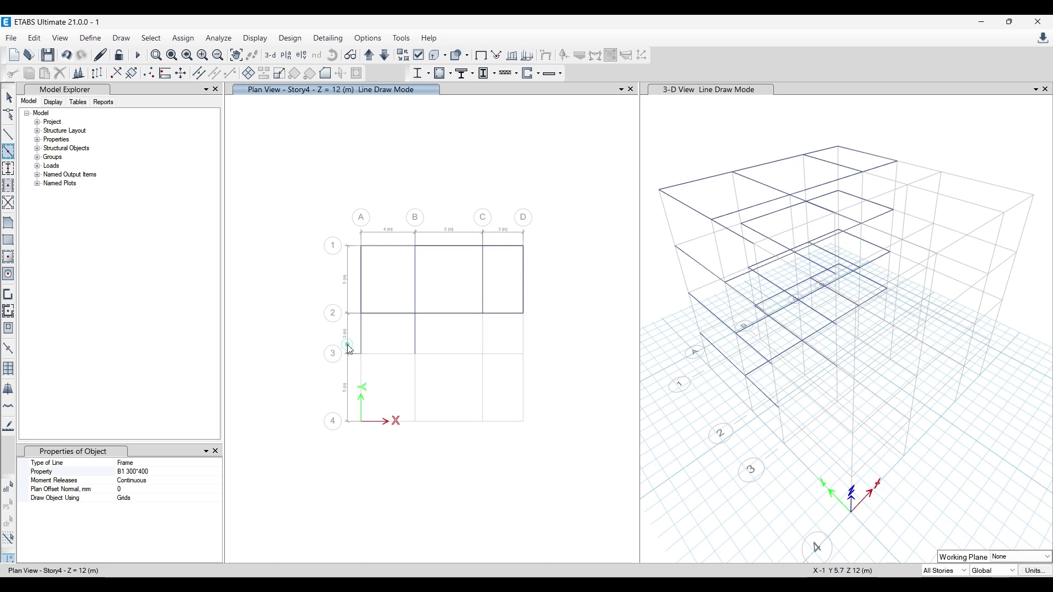
{"action": "mouse_move", "coordinate": [345, 338]}
{"action": "left_mouse_down"}
{"action": "mouse_move", "coordinate": [416, 393]}
{"action": "mouse_move", "coordinate": [565, 448]}
{"action": "left_mouse_up"}
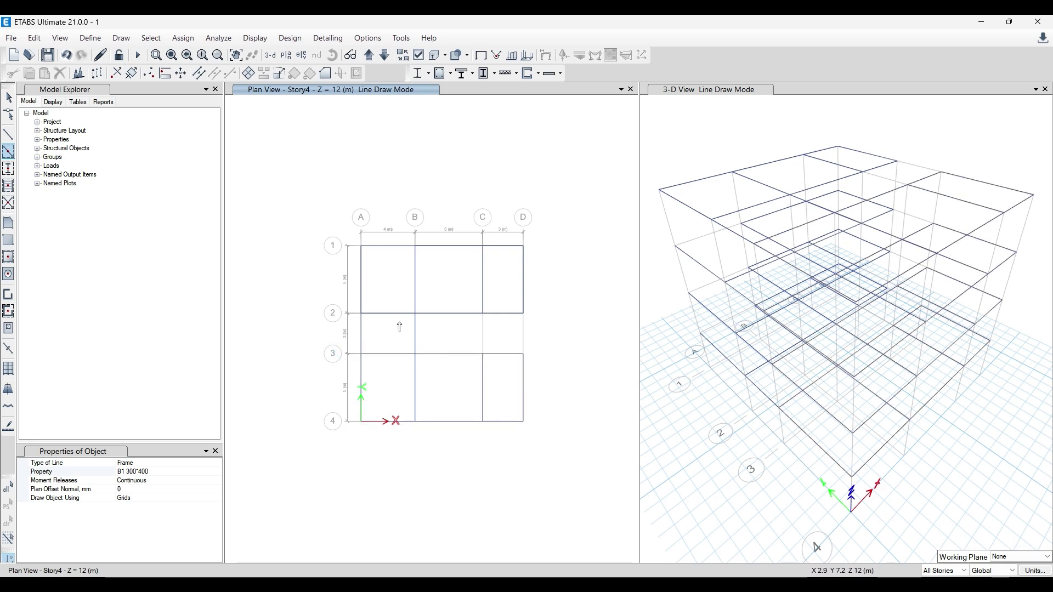
{"action": "left_click_drag", "start_coordinate": [449, 293], "coordinate": [568, 373]}
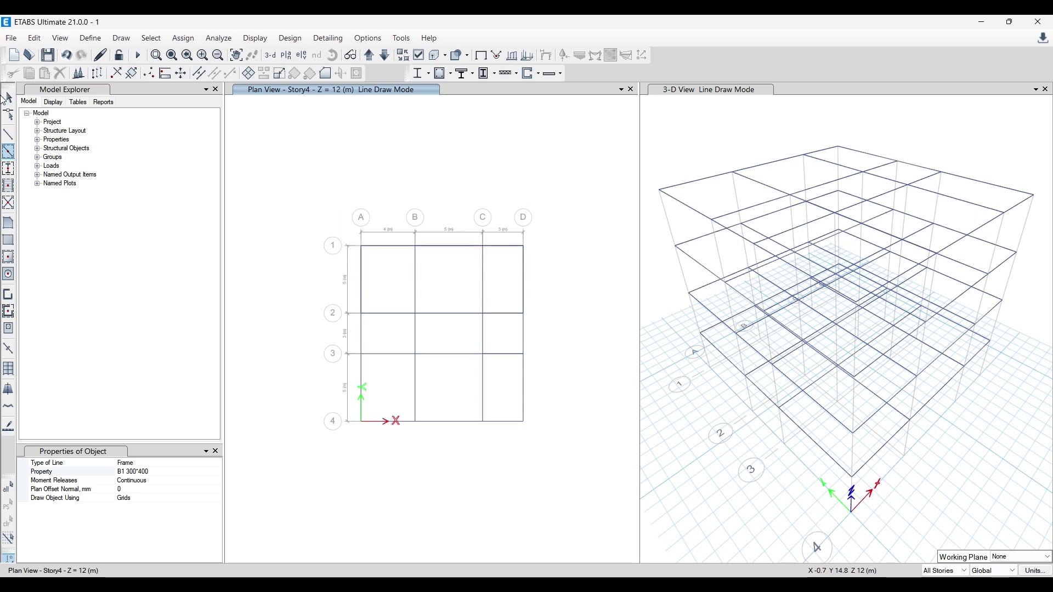
- Select all the beams across the plan on all stories and delete them
{"action": "left_click", "coordinate": [9, 98]}
{"action": "left_click_drag", "start_coordinate": [348, 226], "coordinate": [549, 444]}
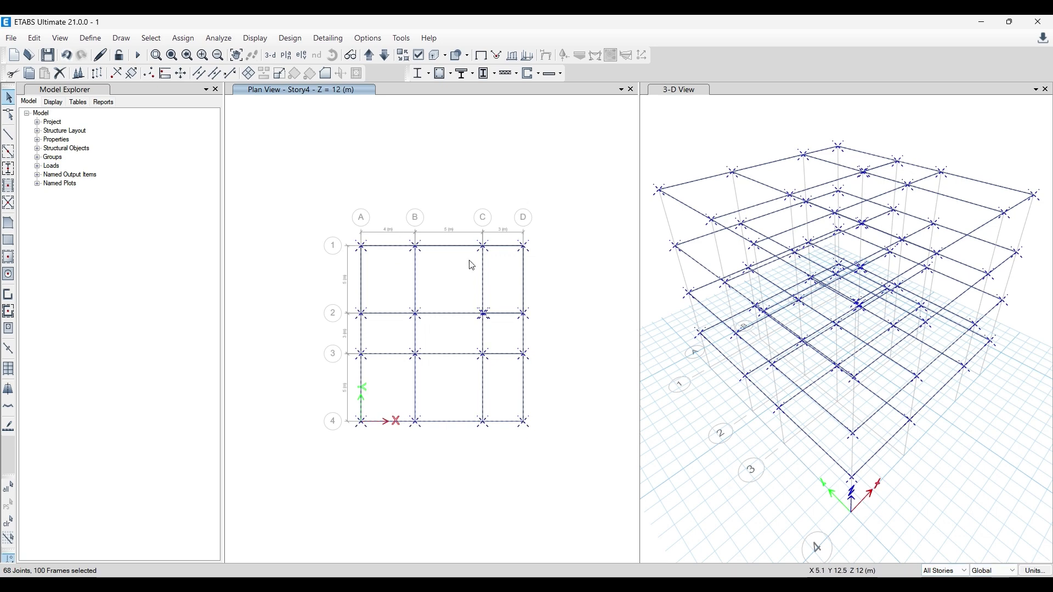
{"action": "scroll", "coordinate": [477, 291], "scroll_direction": "up", "scroll_amount": 2}
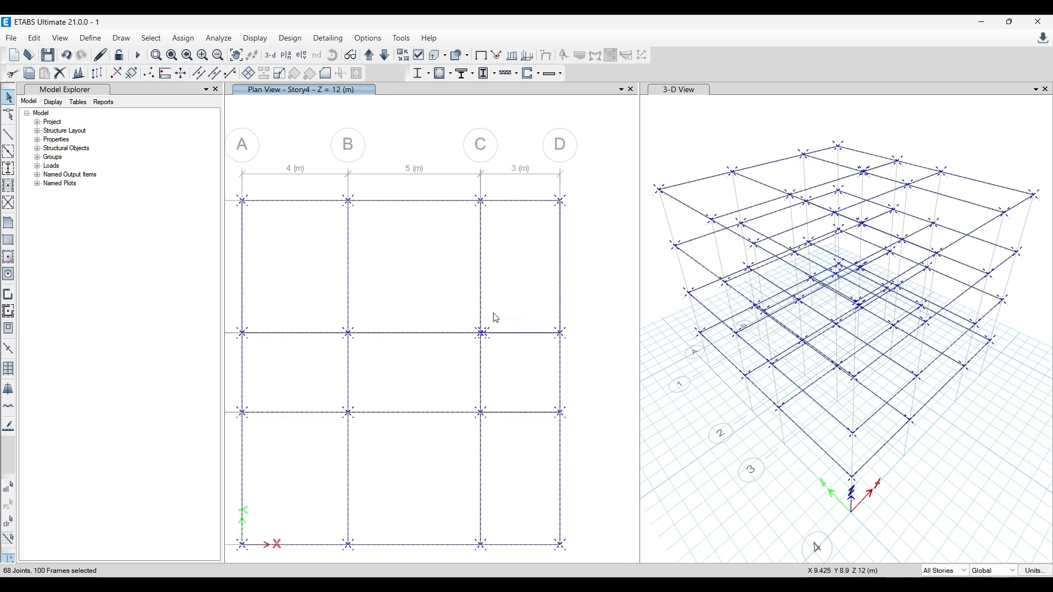
{"action": "scroll", "coordinate": [496, 318], "scroll_direction": "up", "scroll_amount": 1}
{"action": "scroll", "coordinate": [492, 331], "scroll_direction": "down", "scroll_amount": 3}
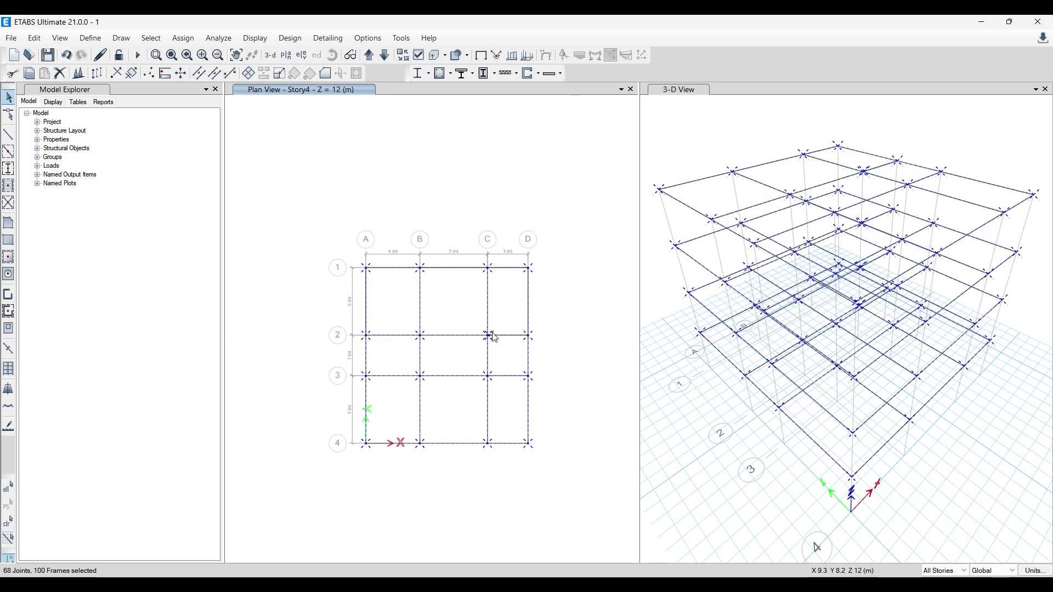
{"action": "key", "text": "Delete"}
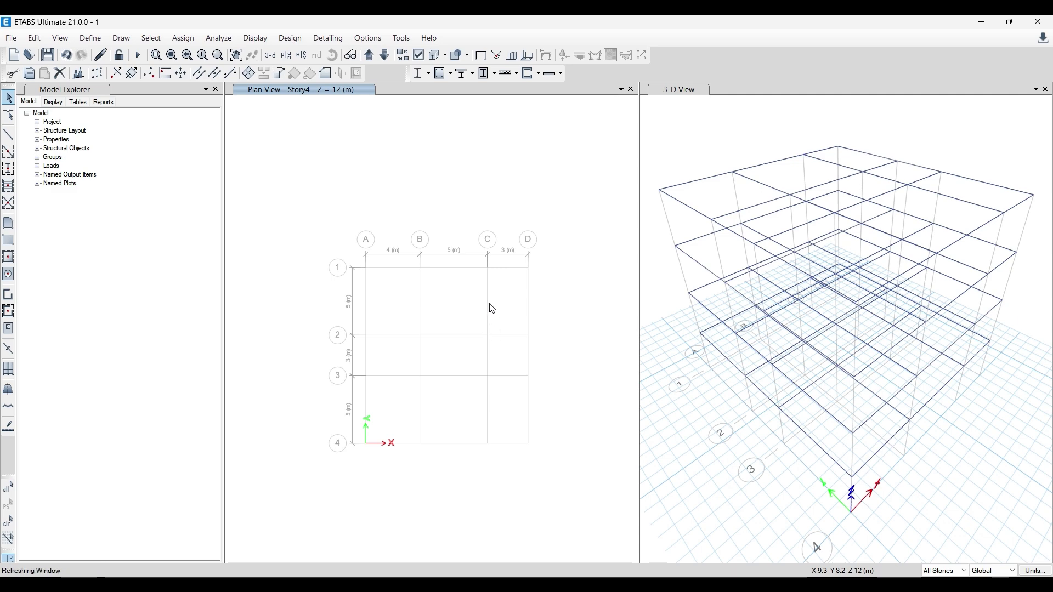
- Quick-draw B1 300*400 beams on all stories along grid lines 1, 2, 3 and 4 from A to D
{"action": "left_click", "coordinate": [8, 151]}
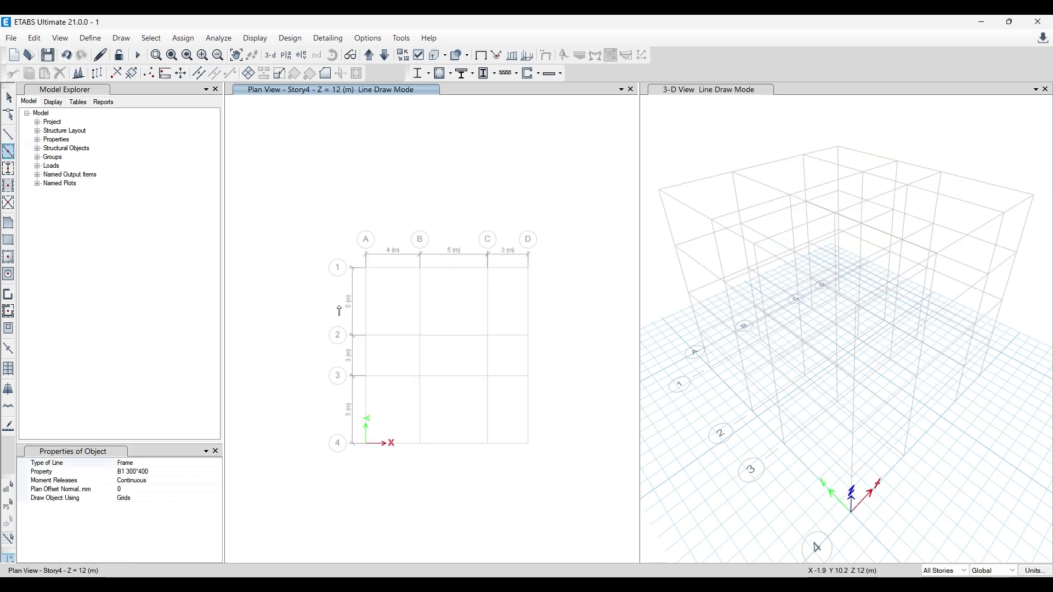
{"action": "left_click_drag", "start_coordinate": [530, 305], "coordinate": [568, 301]}
{"action": "mouse_move", "coordinate": [355, 325]}
{"action": "left_mouse_down"}
{"action": "mouse_move", "coordinate": [490, 359]}
{"action": "mouse_move", "coordinate": [495, 384]}
{"action": "left_mouse_up"}
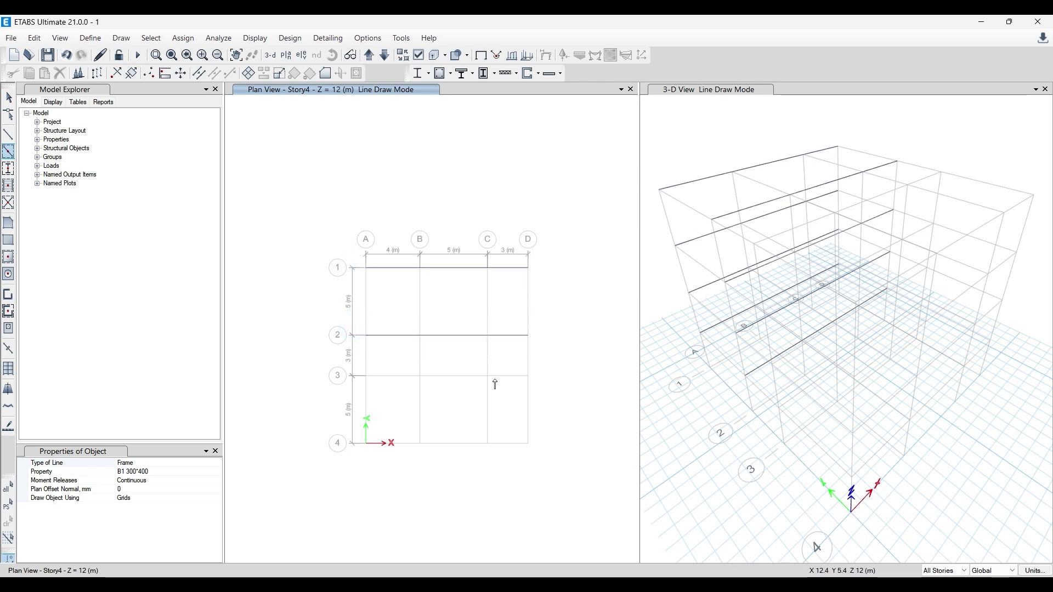
{"action": "left_click_drag", "start_coordinate": [359, 367], "coordinate": [584, 408]}
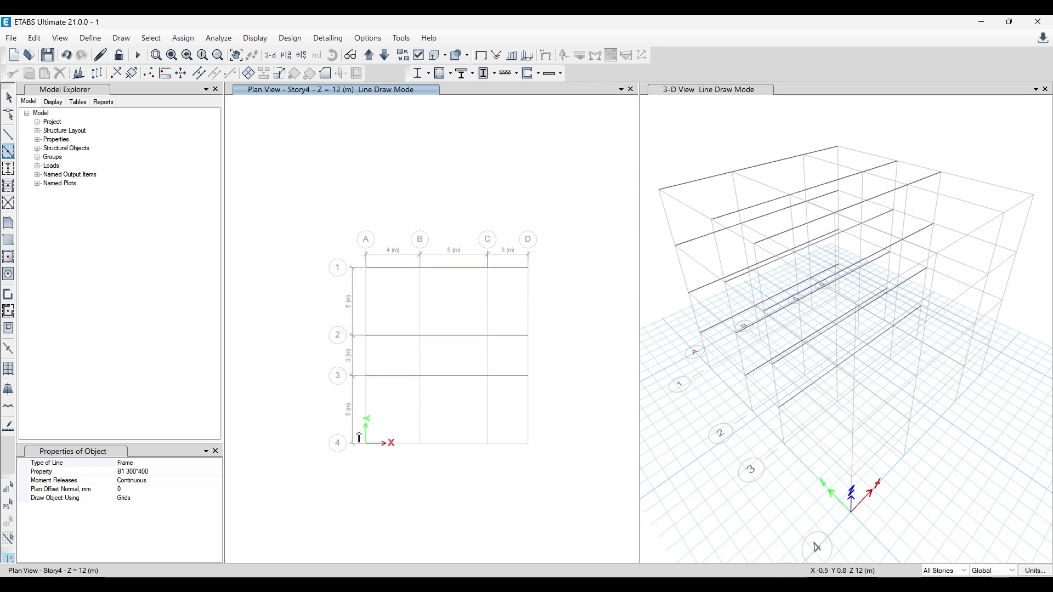
{"action": "left_click_drag", "start_coordinate": [359, 432], "coordinate": [581, 478]}
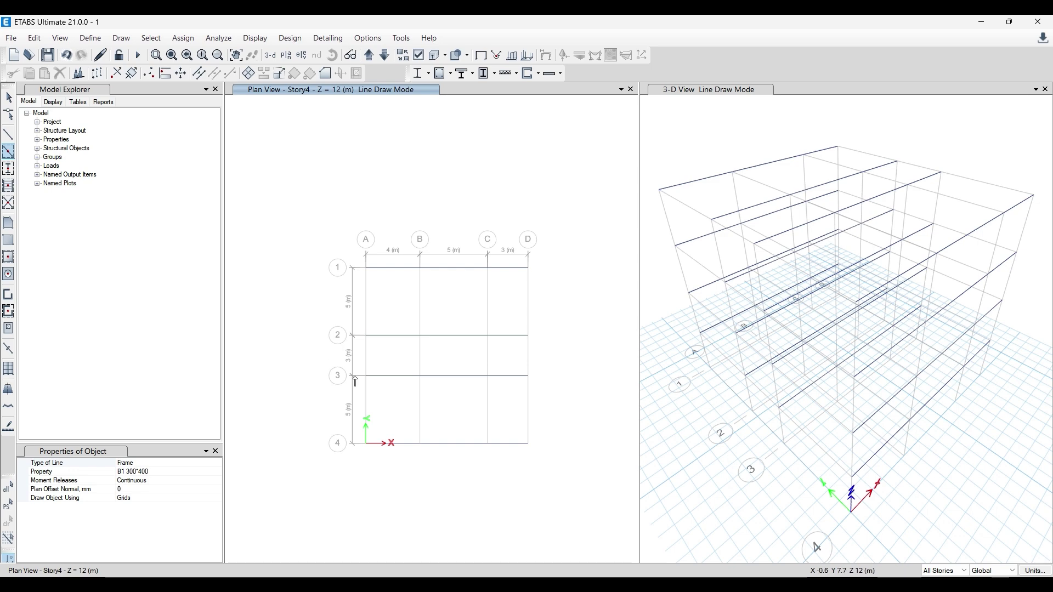
- Quick-draw B1 300*400 beams on grid lines A, B, C and D between grid lines 2 and 3
{"action": "mouse_move", "coordinate": [355, 327]}
{"action": "left_mouse_down"}
{"action": "mouse_move", "coordinate": [384, 382]}
{"action": "mouse_move", "coordinate": [441, 392]}
{"action": "left_mouse_up"}
{"action": "left_click", "coordinate": [406, 332]}
{"action": "left_click_drag", "start_coordinate": [473, 321], "coordinate": [511, 385]}
{"action": "left_click_drag", "start_coordinate": [521, 328], "coordinate": [565, 415]}
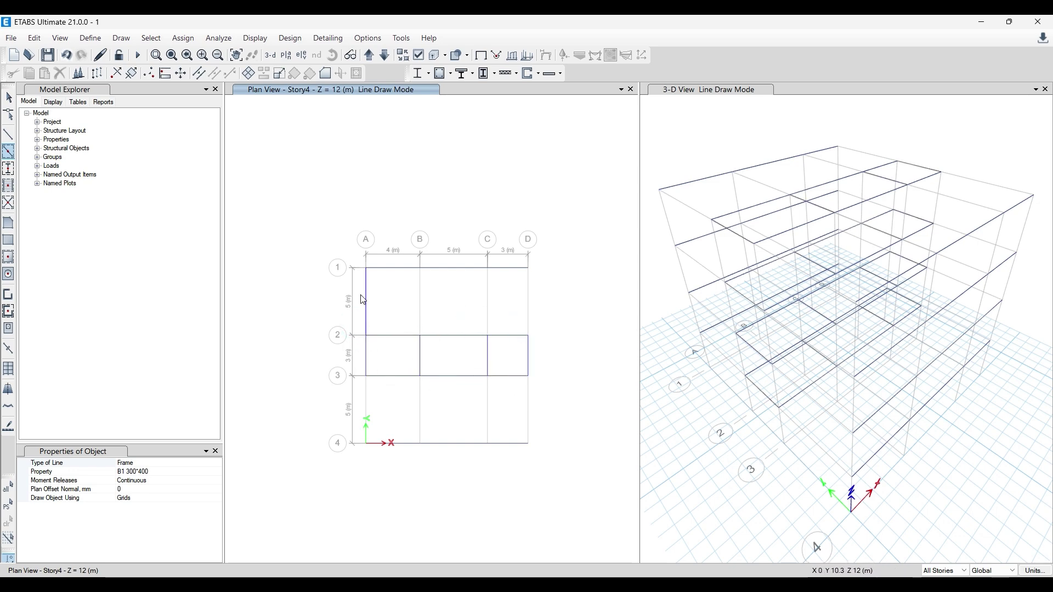
- Quick-draw B2 300*500 beams on grid lines A to D in the 5 m bays between 1 and 2 and between 3 and 4
{"action": "left_click", "coordinate": [217, 471]}
{"action": "left_click", "coordinate": [216, 472]}
{"action": "left_click", "coordinate": [163, 493]}
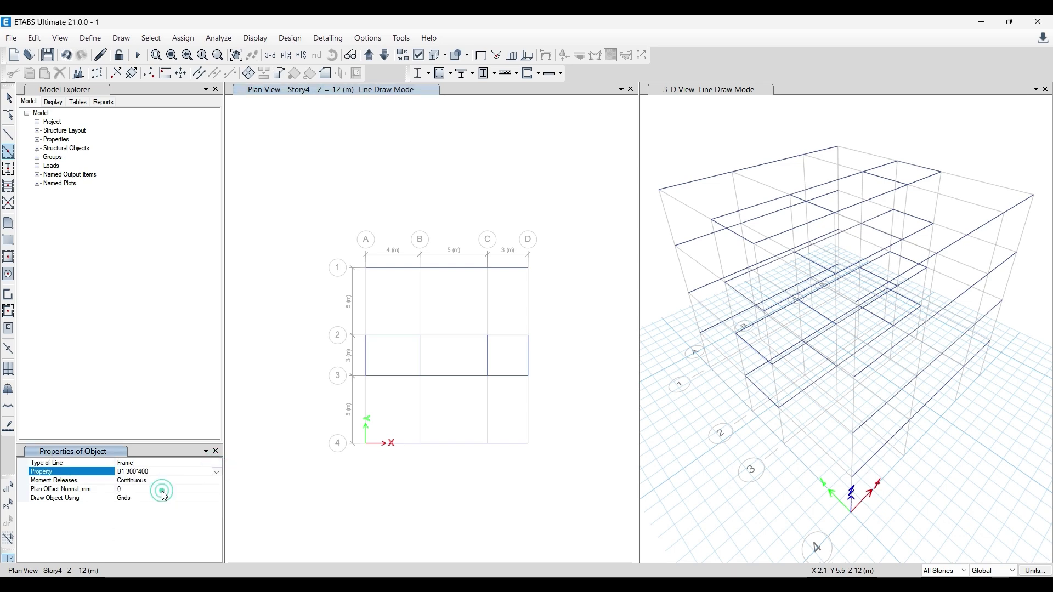
{"action": "left_click_drag", "start_coordinate": [351, 250], "coordinate": [559, 355]}
{"action": "left_click", "coordinate": [360, 387]}
{"action": "left_click_drag", "start_coordinate": [351, 359], "coordinate": [555, 487]}
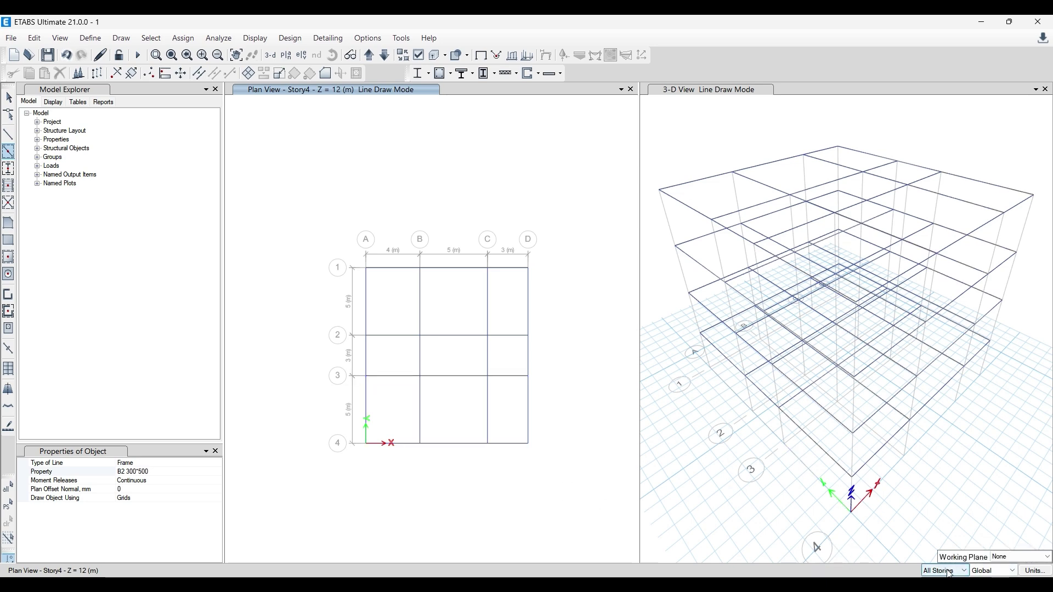
- Quick-draw C1 400*400 columns on all stories at the corner grid points A-1, A-4 and D-4
{"action": "left_click", "coordinate": [9, 169]}
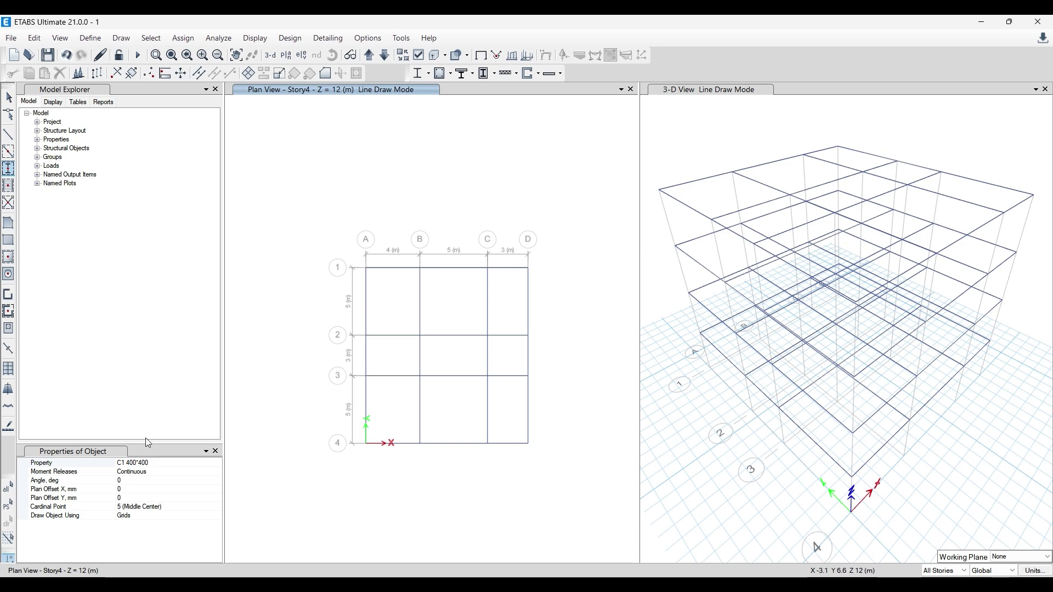
{"action": "left_click", "coordinate": [366, 269]}
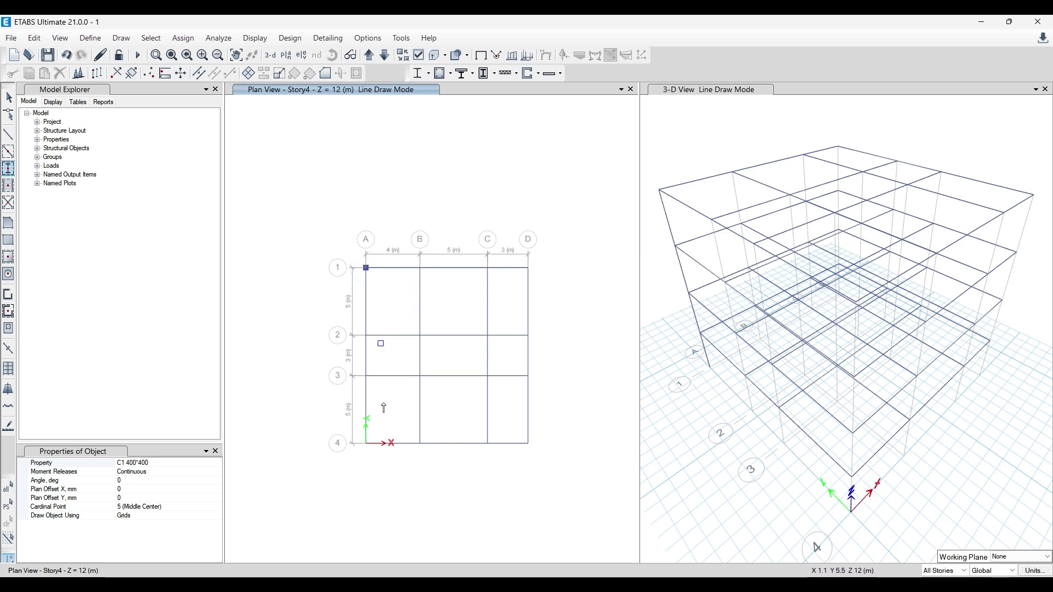
{"action": "left_click", "coordinate": [366, 444]}
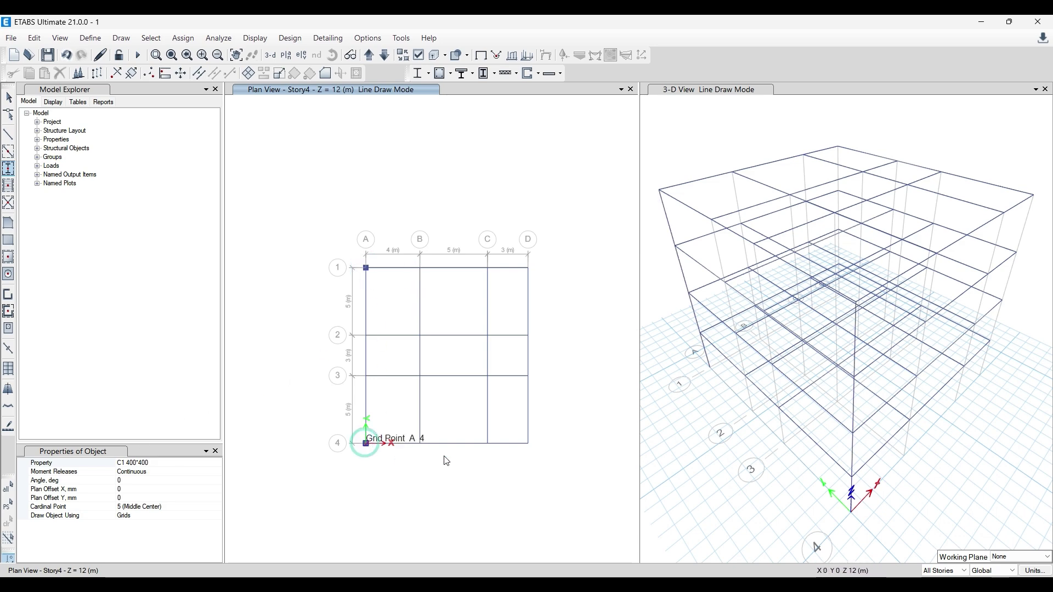
{"action": "scroll", "coordinate": [529, 443], "scroll_direction": "up", "scroll_amount": 4}
{"action": "left_click", "coordinate": [530, 442]}
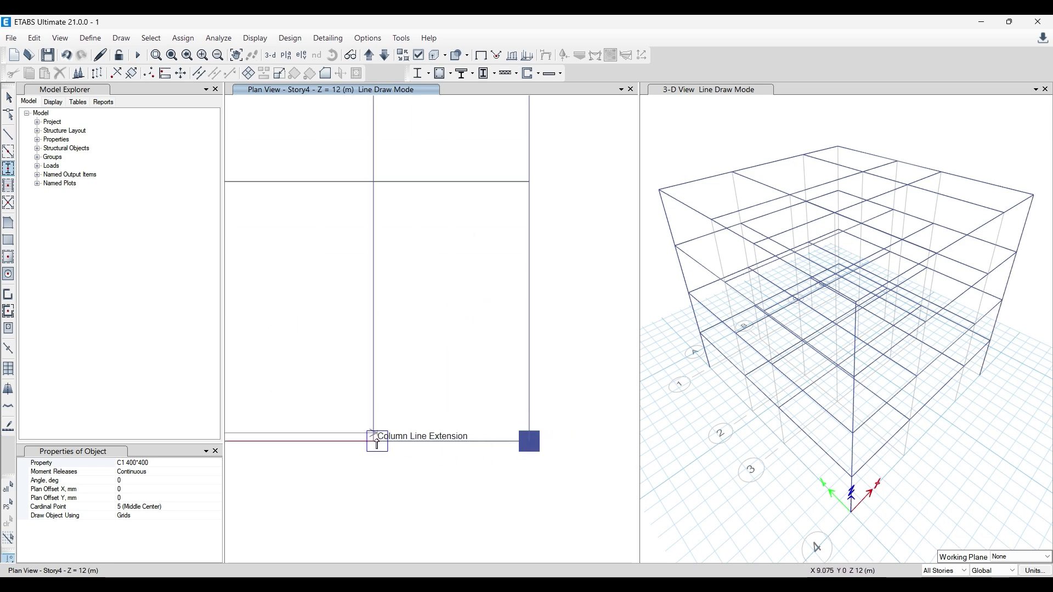
{"action": "scroll", "coordinate": [433, 455], "scroll_direction": "down", "scroll_amount": 3}
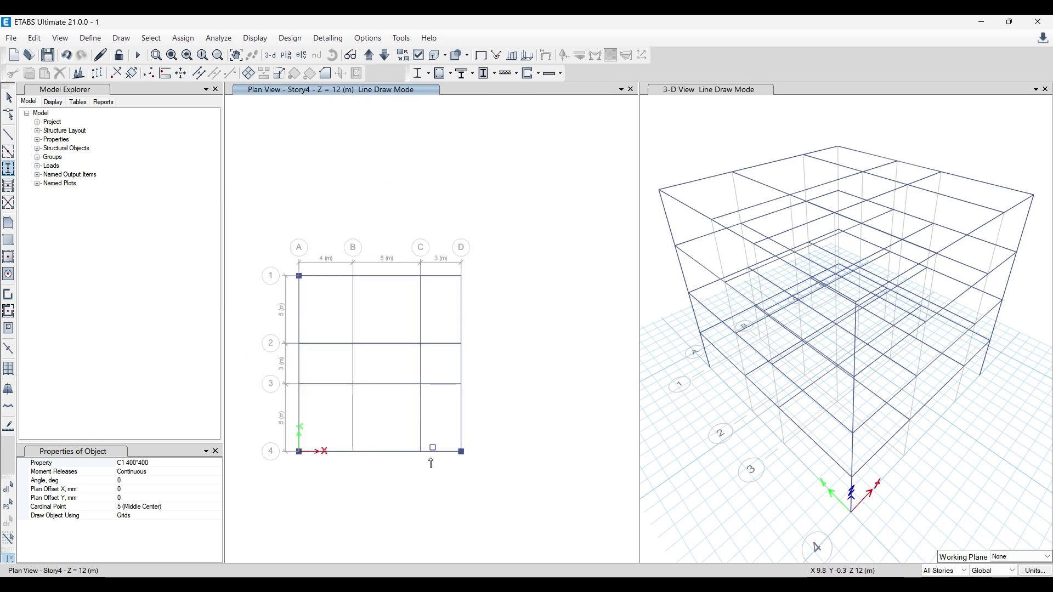
{"action": "scroll", "coordinate": [421, 385], "scroll_direction": "up", "scroll_amount": 4}
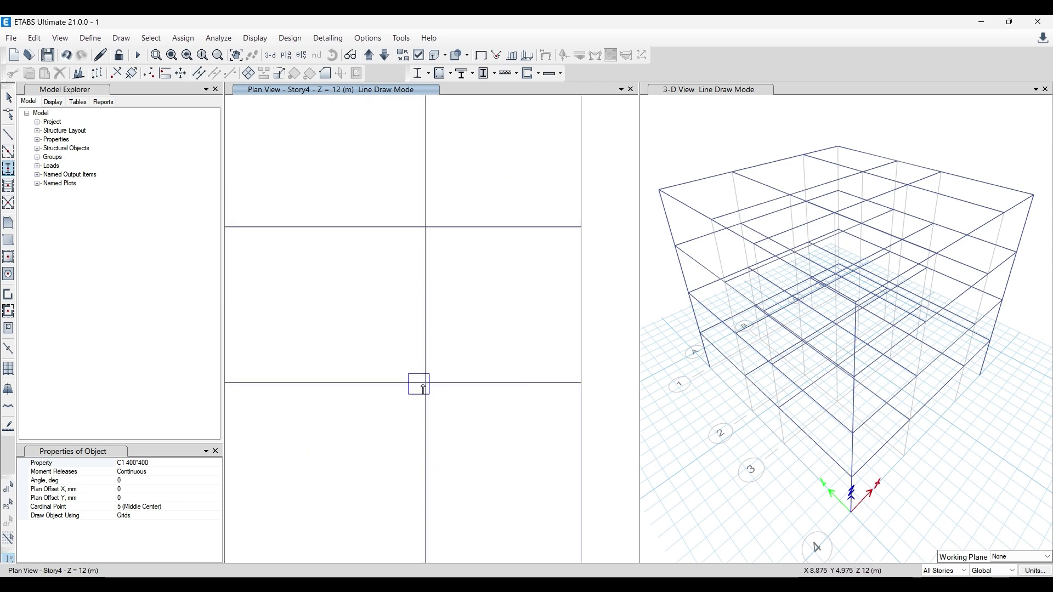
{"action": "scroll", "coordinate": [425, 386], "scroll_direction": "down", "scroll_amount": 5}
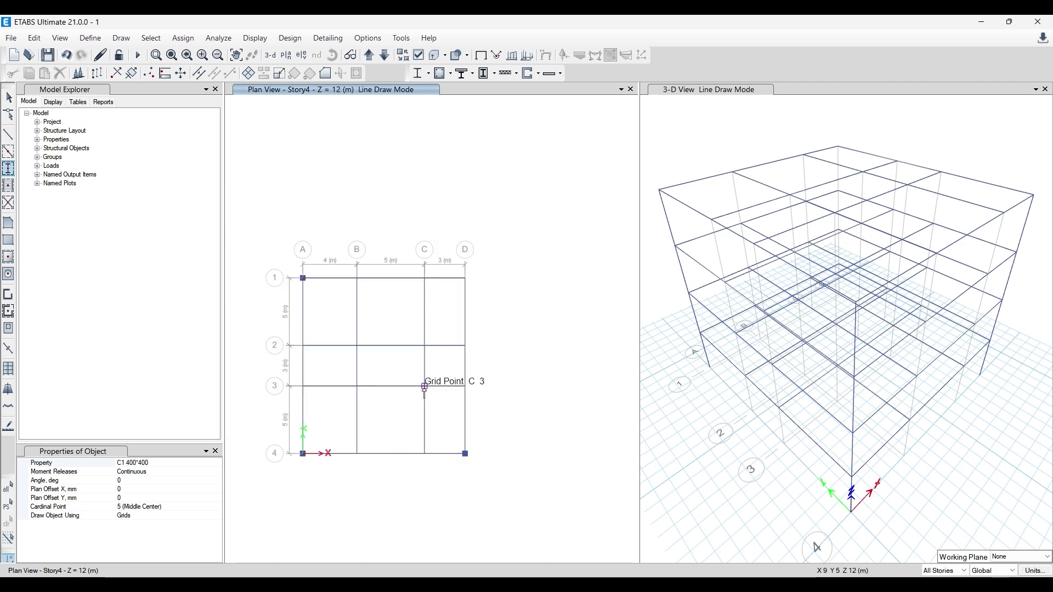
{"action": "key", "text": "Escape"}
- Limit the snap targets to joints, grid intersections, intelligent snaps and the architectural layer, and recheck the snap options
{"action": "right_click", "coordinate": [506, 343]}
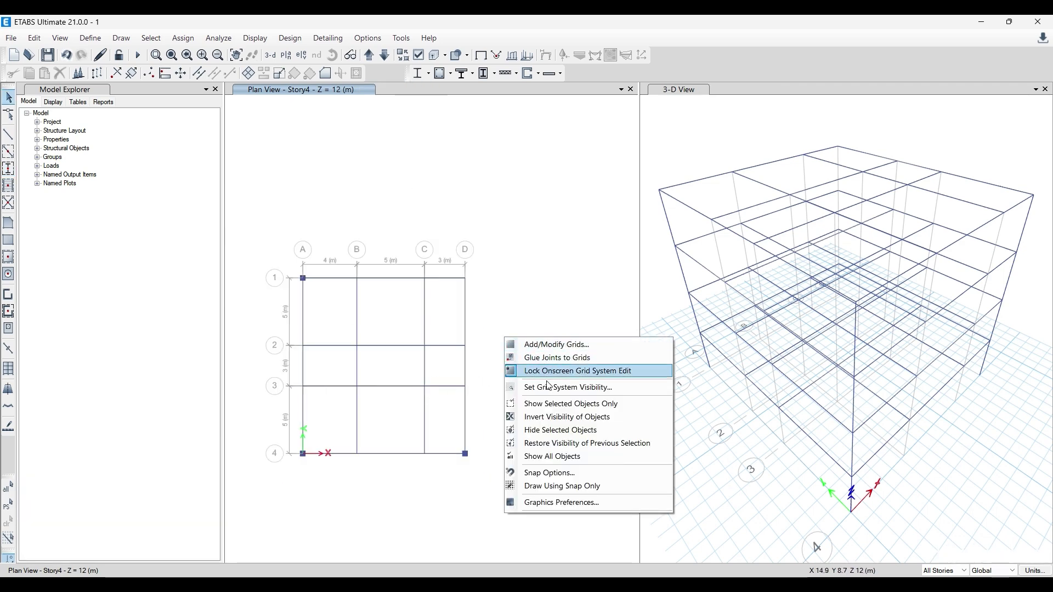
{"action": "left_click", "coordinate": [558, 475]}
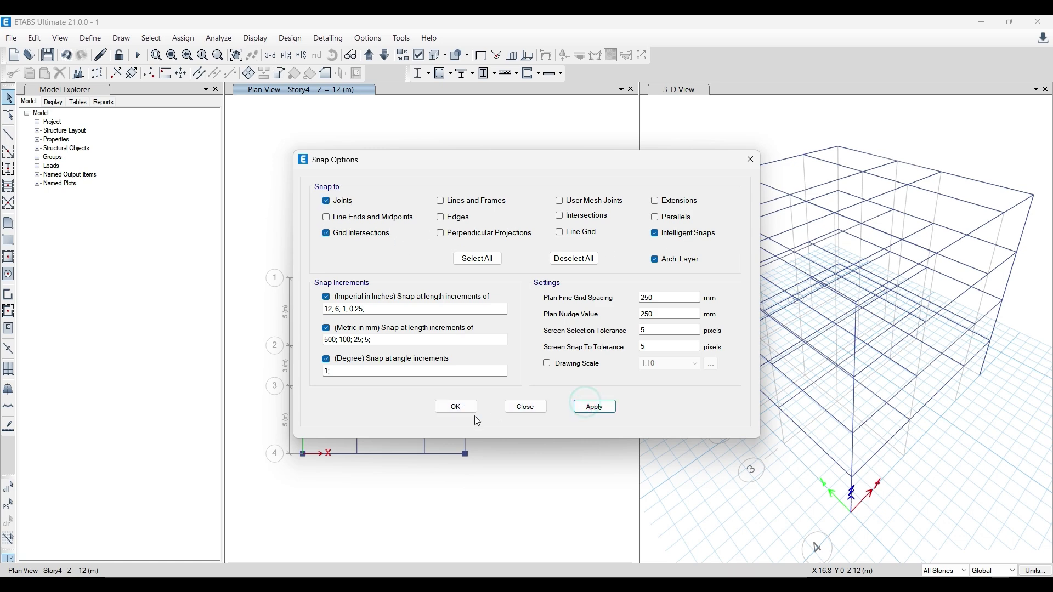
{"action": "left_click", "coordinate": [455, 406]}
{"action": "right_click", "coordinate": [528, 326]}
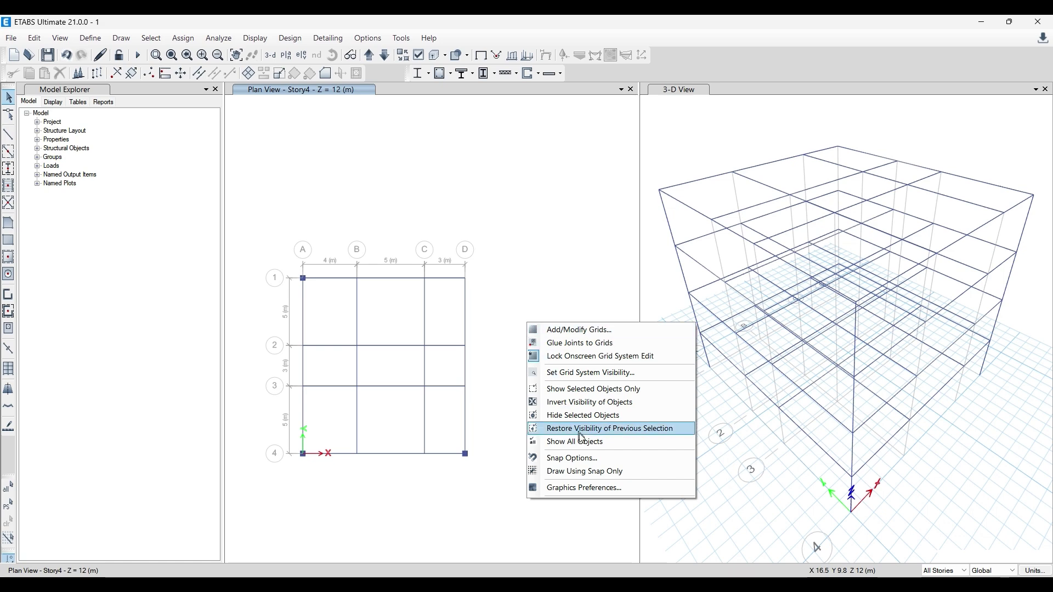
{"action": "left_click", "coordinate": [593, 459]}
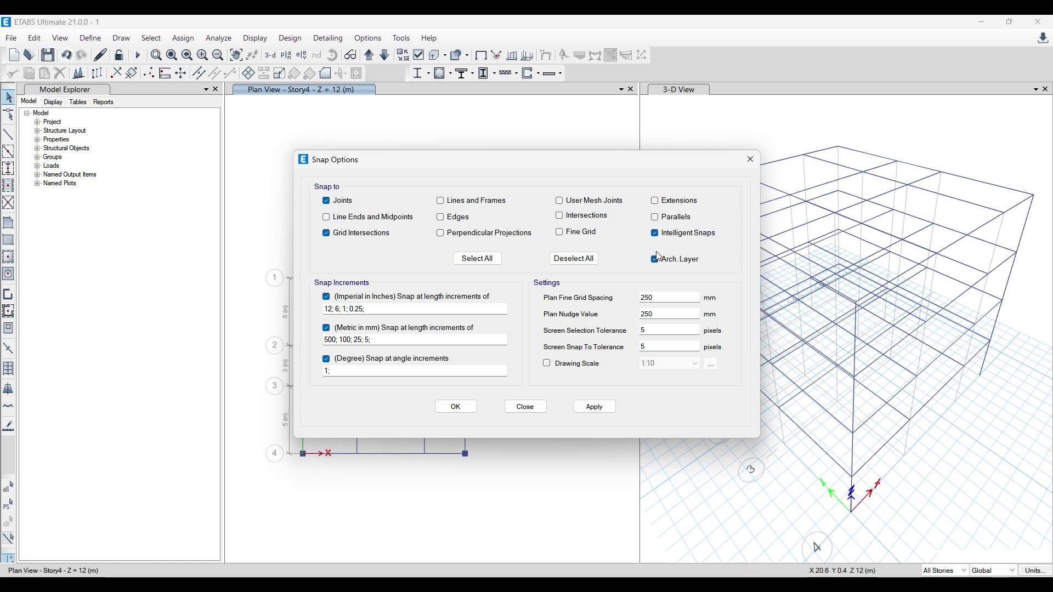
{"action": "left_click", "coordinate": [751, 160]}
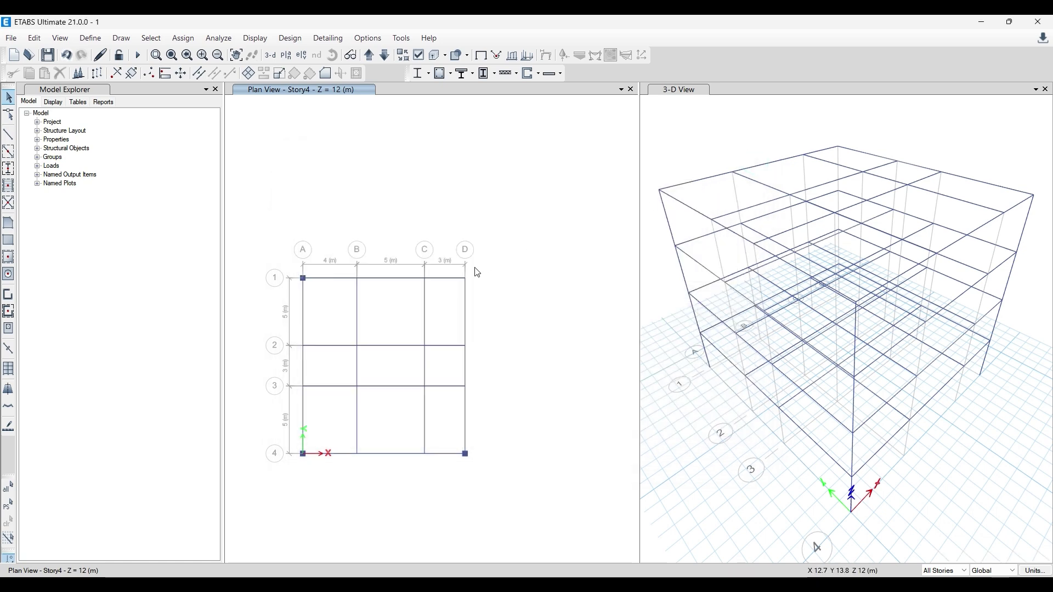
- Place a C1 400*400 column at grid point D-1 and C2 300*600 columns where grid lines B and C meet 1 and 4
{"action": "left_click", "coordinate": [6, 168]}
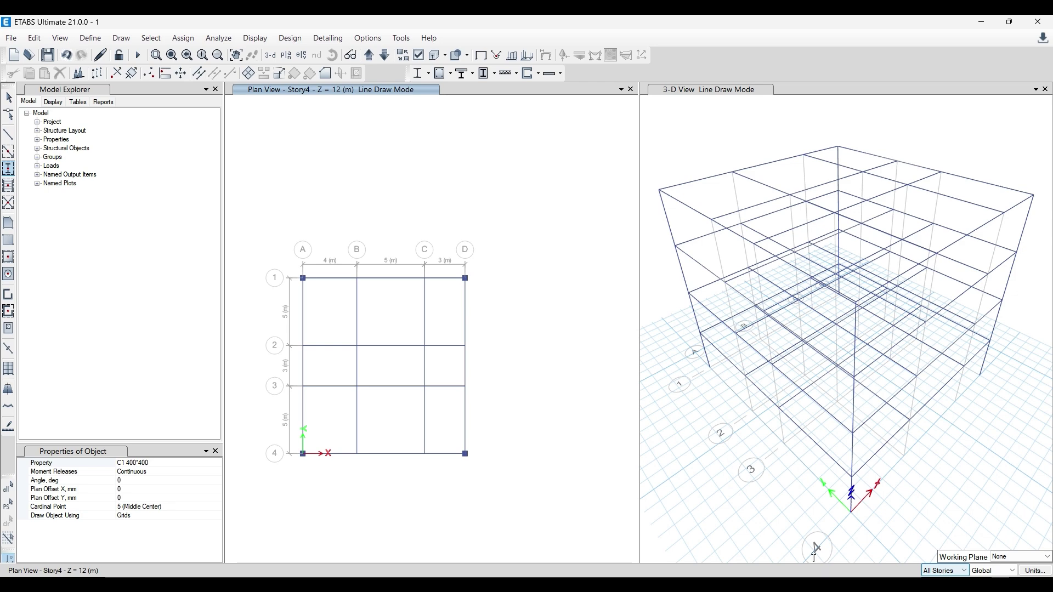
{"action": "left_click", "coordinate": [218, 464]}
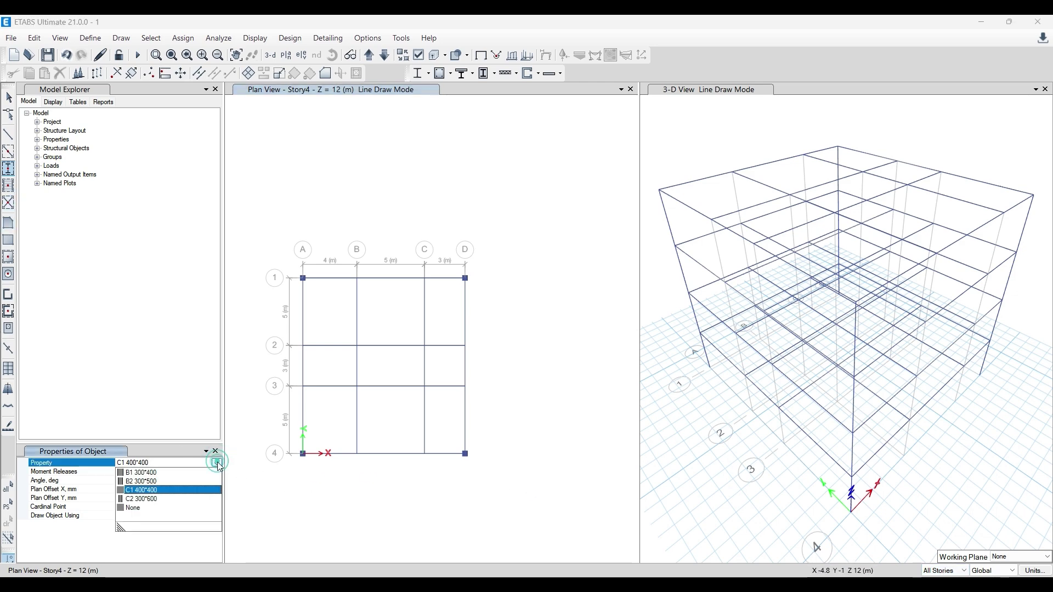
{"action": "left_click", "coordinate": [158, 498]}
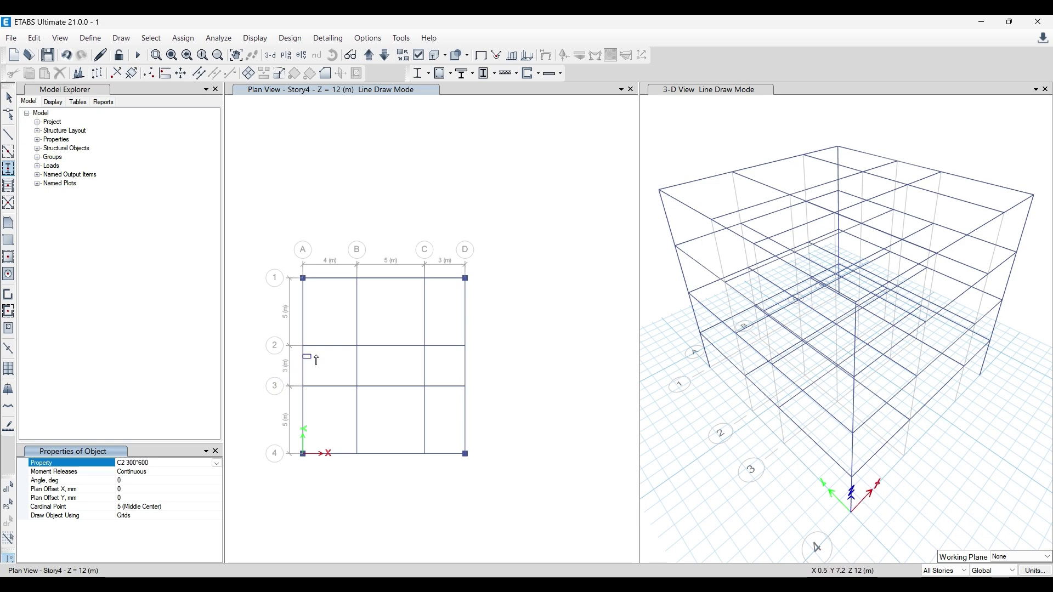
{"action": "scroll", "coordinate": [317, 360], "scroll_direction": "up", "scroll_amount": 2}
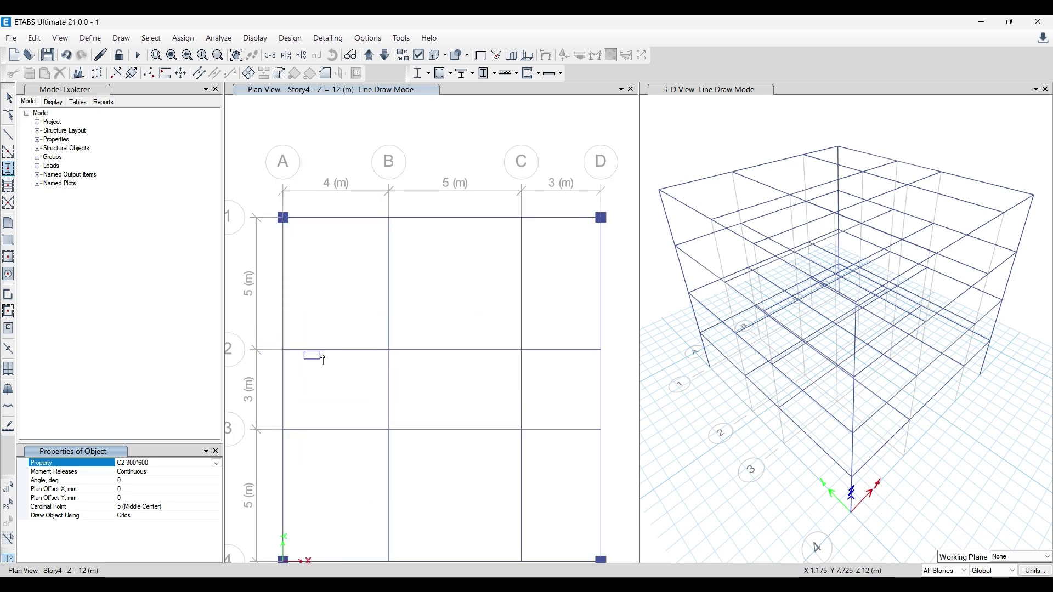
{"action": "left_click", "coordinate": [389, 218]}
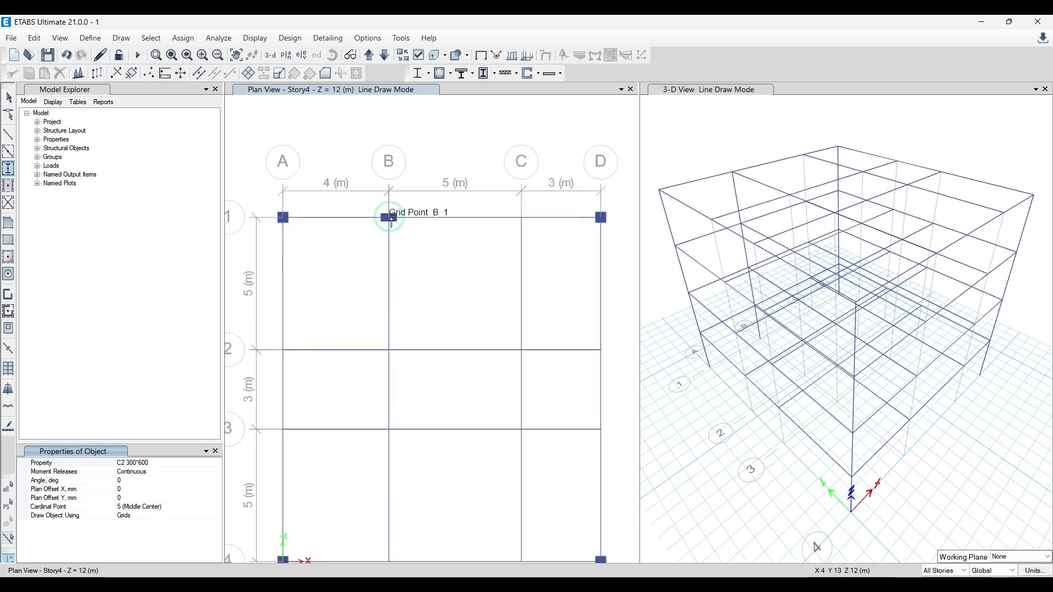
{"action": "left_click", "coordinate": [522, 218]}
{"action": "scroll", "coordinate": [483, 247], "scroll_direction": "down", "scroll_amount": 3}
{"action": "scroll", "coordinate": [469, 307], "scroll_direction": "up", "scroll_amount": 3}
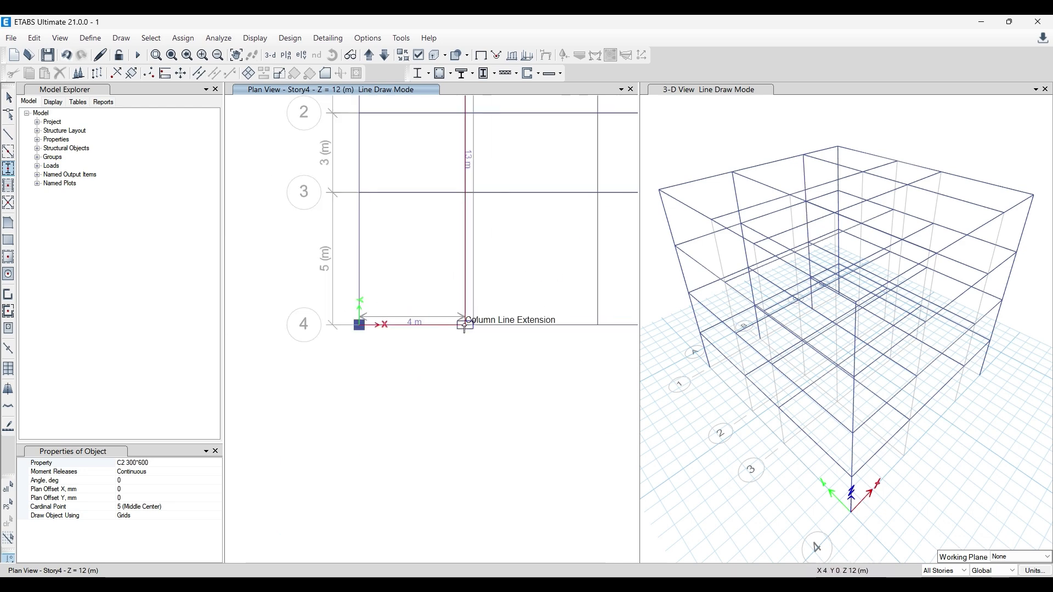
{"action": "left_click", "coordinate": [465, 325]}
{"action": "left_click", "coordinate": [597, 325]}
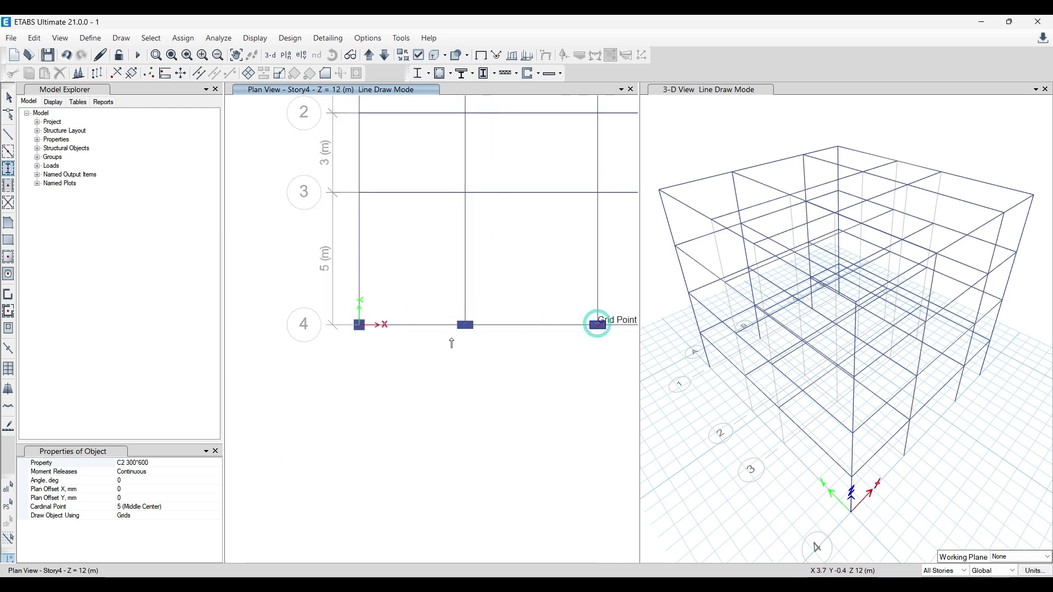
- Place C2 300*600 columns at the four interior grid points where lines B and C cross lines 2 and 3
{"action": "scroll", "coordinate": [452, 343], "scroll_direction": "down", "scroll_amount": 3}
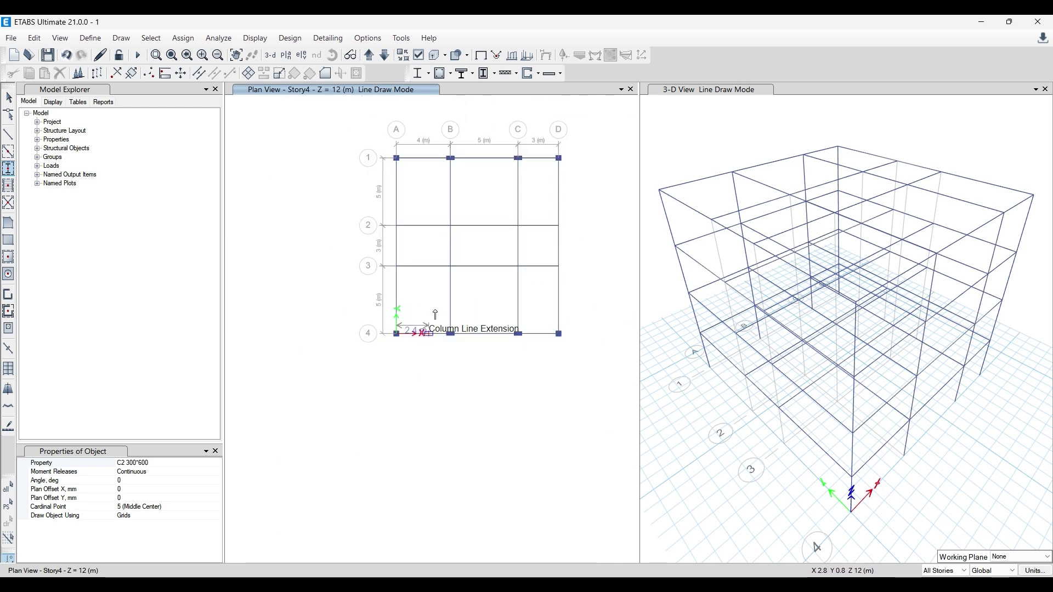
{"action": "left_click", "coordinate": [451, 225]}
{"action": "left_click", "coordinate": [451, 266]}
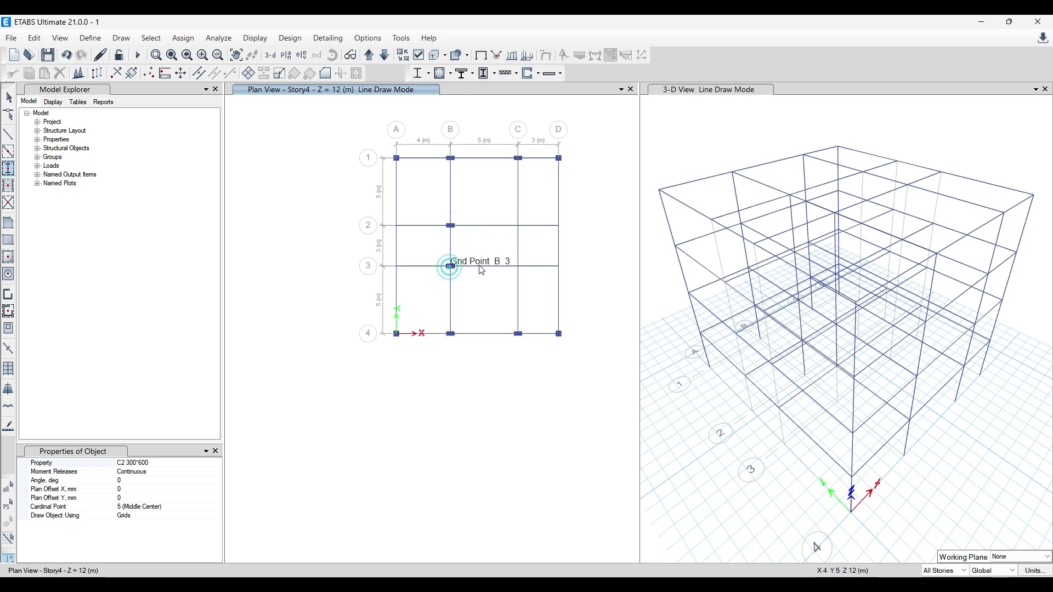
{"action": "left_click", "coordinate": [517, 225]}
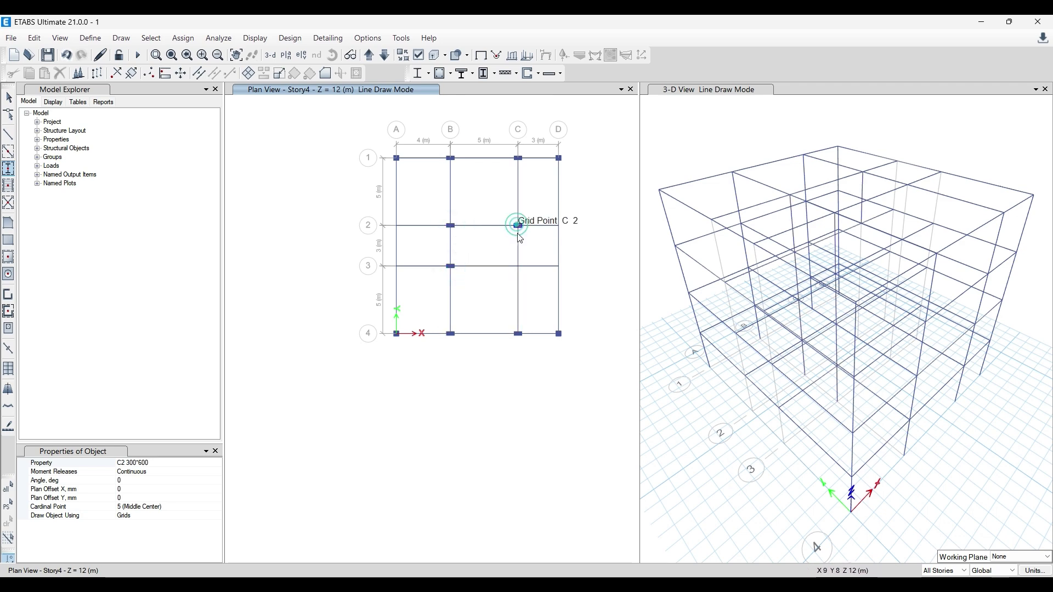
{"action": "left_click", "coordinate": [518, 266]}
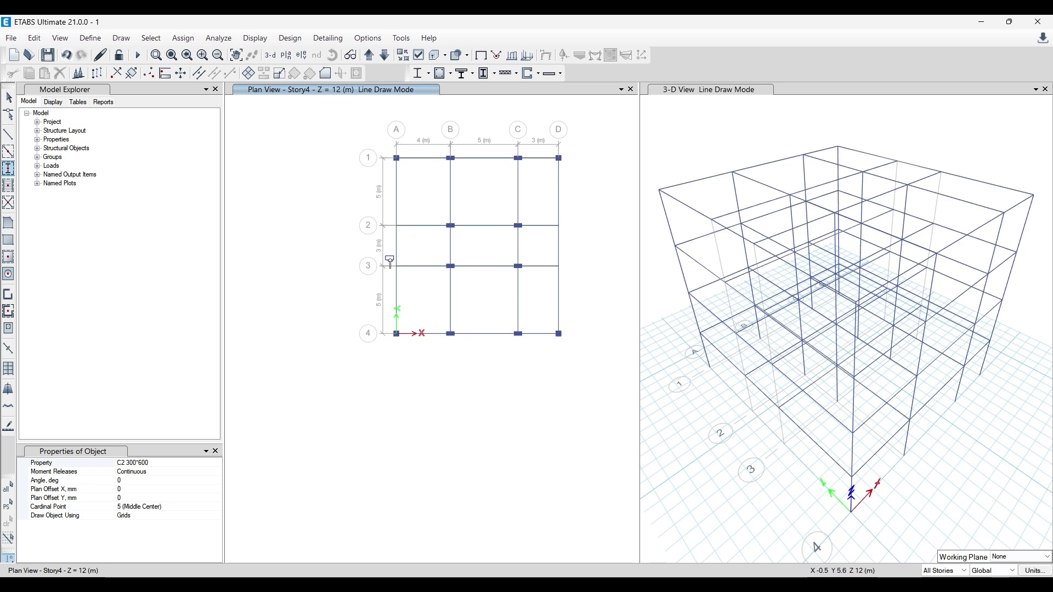
- Place C2 300*600 columns rotated to a 90 degree angle where grid lines A and D meet lines 2 and 3
{"action": "scroll", "coordinate": [429, 234], "scroll_direction": "up", "scroll_amount": 2}
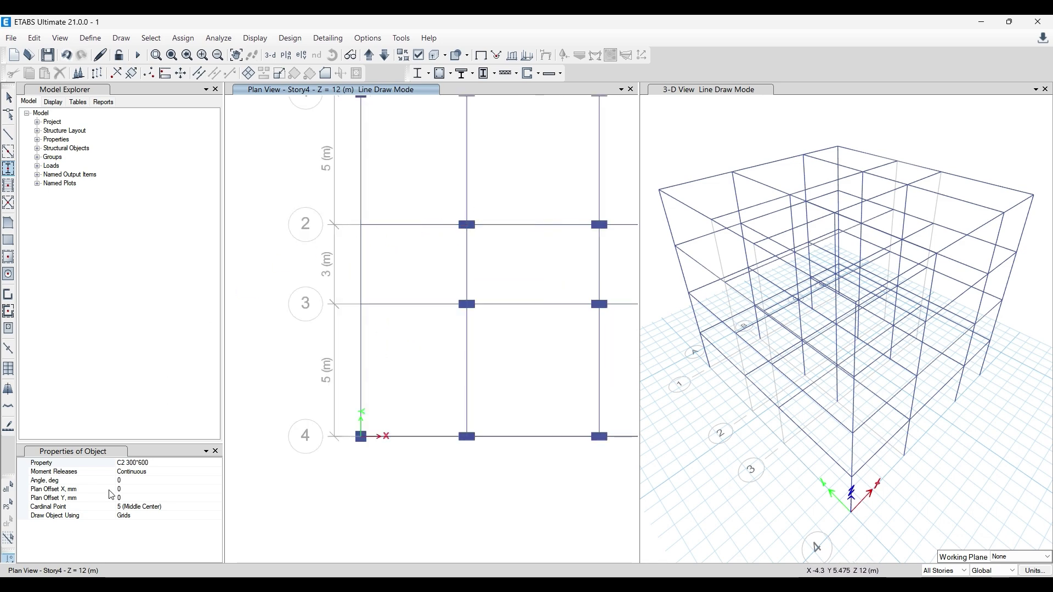
{"action": "left_click", "coordinate": [136, 481]}
{"action": "type", "text": "90"}
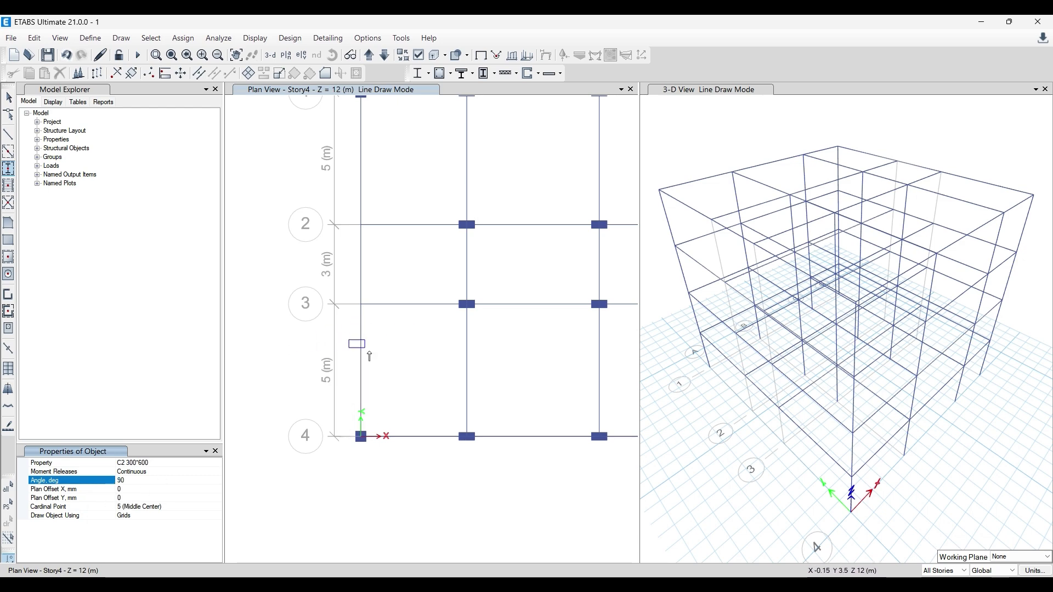
{"action": "left_click", "coordinate": [128, 491]}
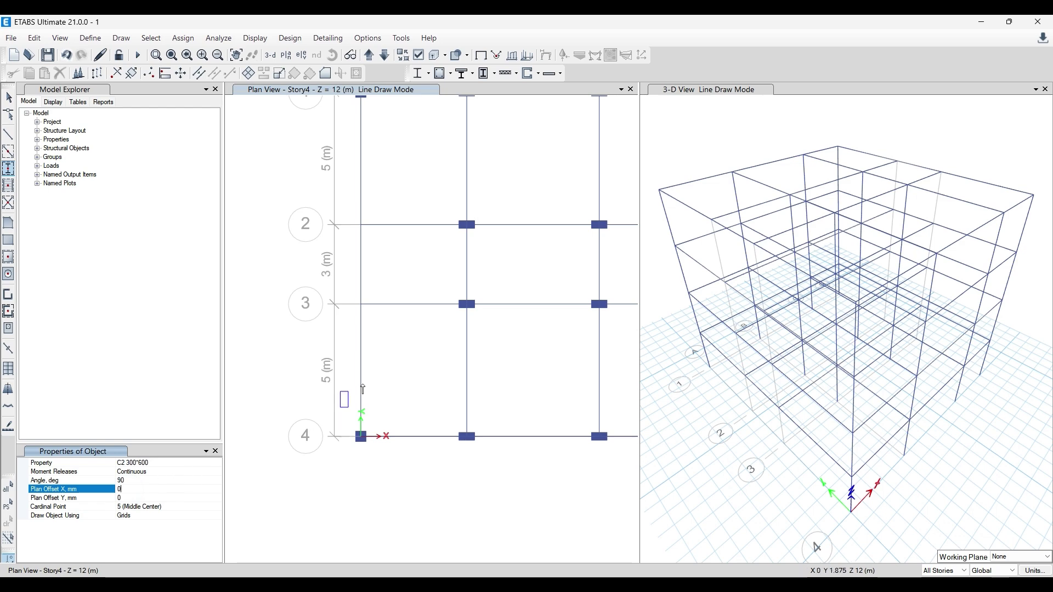
{"action": "left_click", "coordinate": [361, 303]}
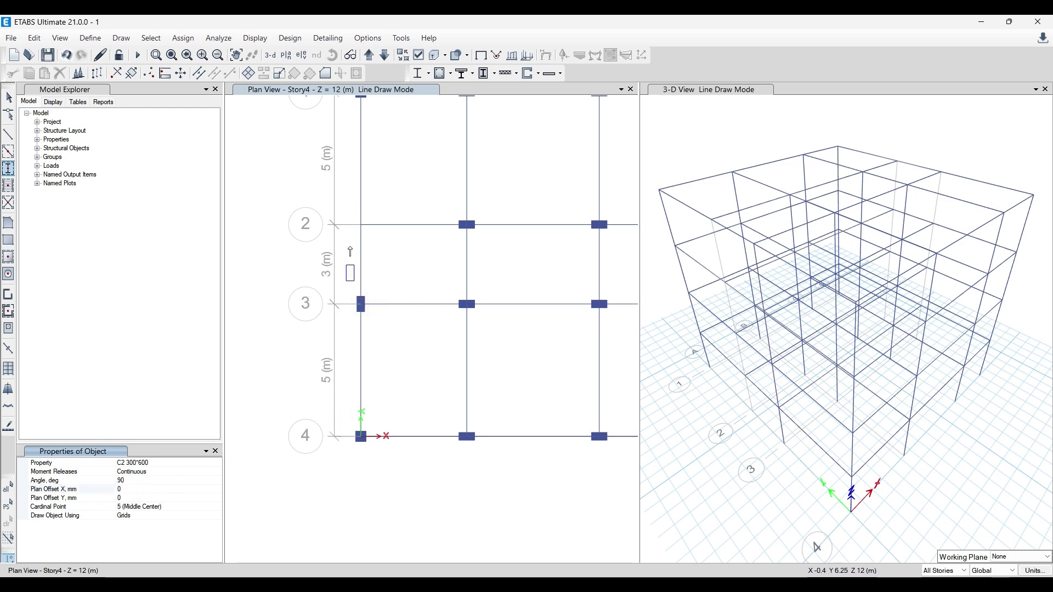
{"action": "left_click", "coordinate": [361, 225]}
{"action": "scroll", "coordinate": [312, 266], "scroll_direction": "down", "scroll_amount": 3}
{"action": "scroll", "coordinate": [315, 291], "scroll_direction": "up", "scroll_amount": 1}
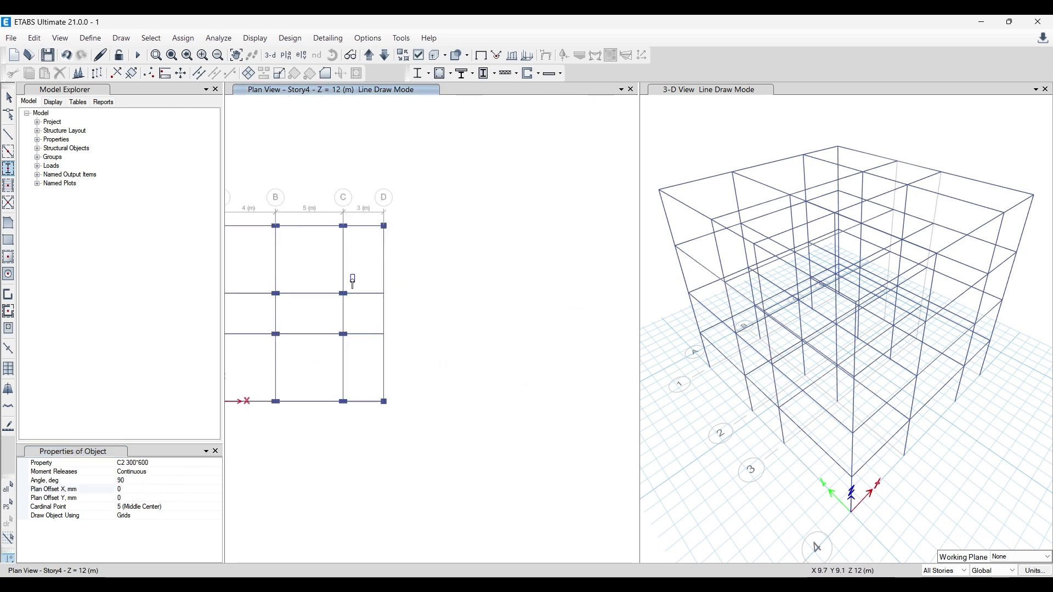
{"action": "left_click", "coordinate": [385, 294]}
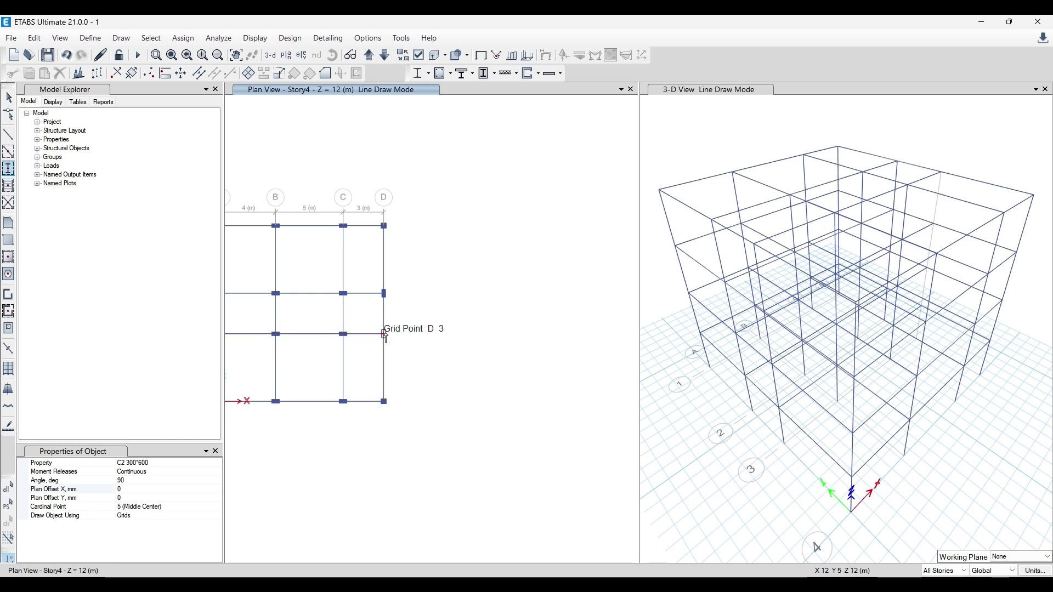
{"action": "left_click", "coordinate": [384, 335]}
{"action": "scroll", "coordinate": [485, 348], "scroll_direction": "down", "scroll_amount": 2}
{"action": "scroll", "coordinate": [345, 360], "scroll_direction": "up", "scroll_amount": 2}
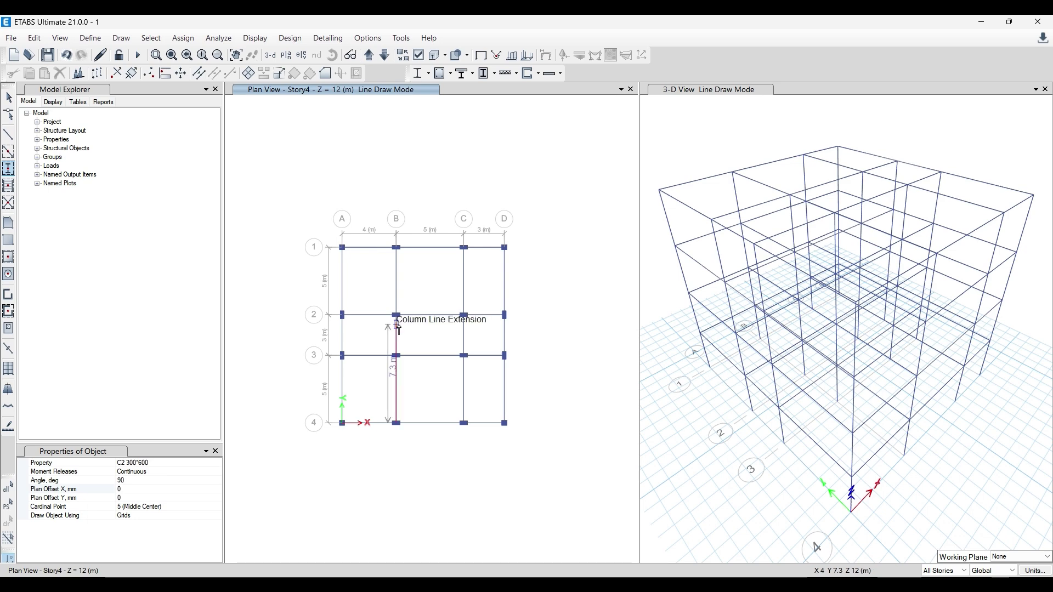
{"action": "key", "text": "Escape"}
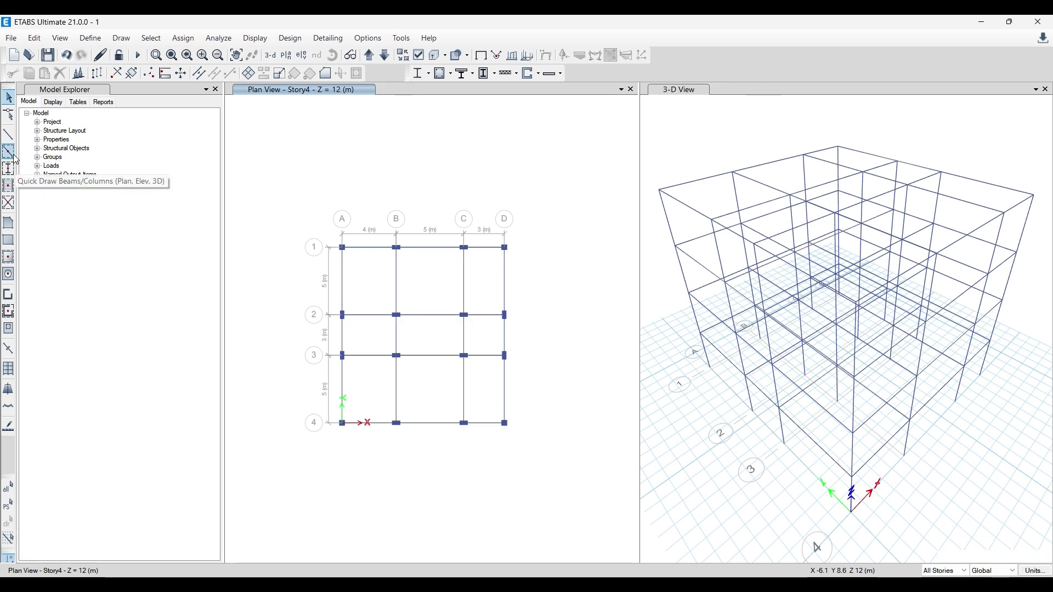
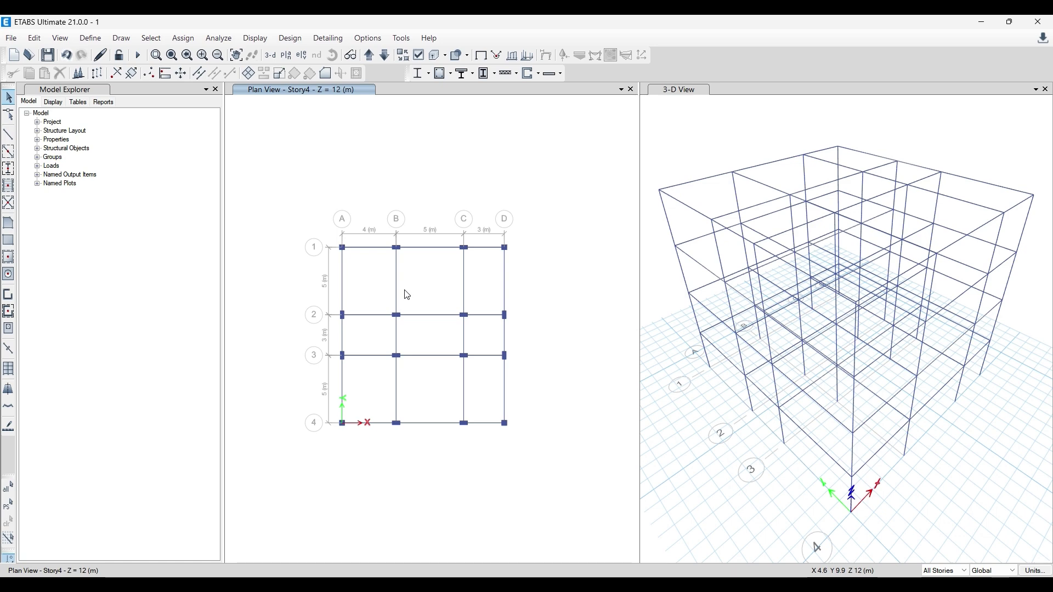
- Draw a Slab 125 (Two Way) floor corner by corner in the bay between grid lines A–B and 1–2
{"action": "left_click", "coordinate": [9, 223]}
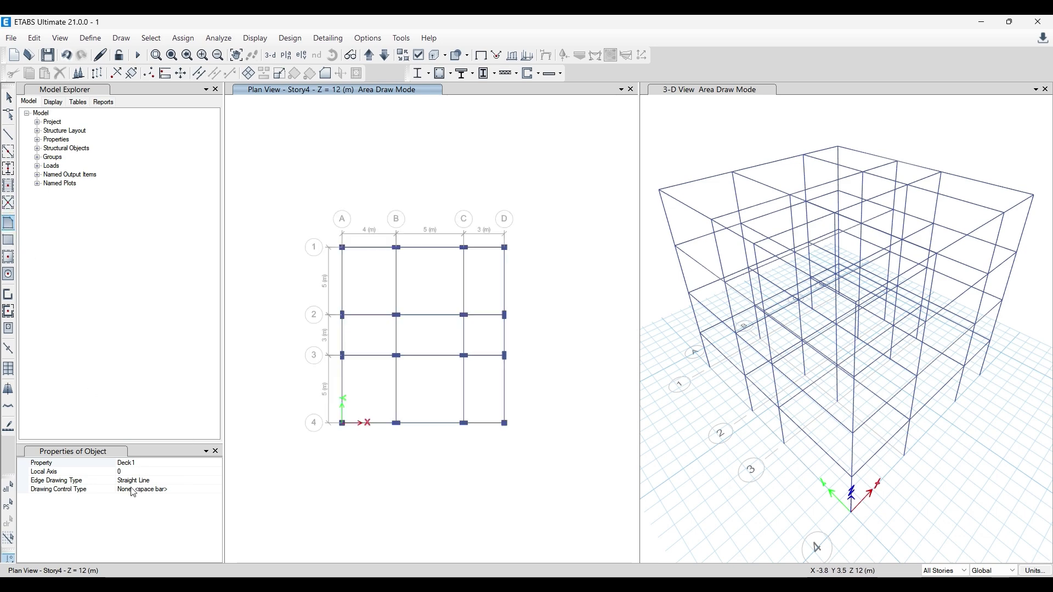
{"action": "left_click", "coordinate": [207, 464]}
{"action": "left_click", "coordinate": [216, 463]}
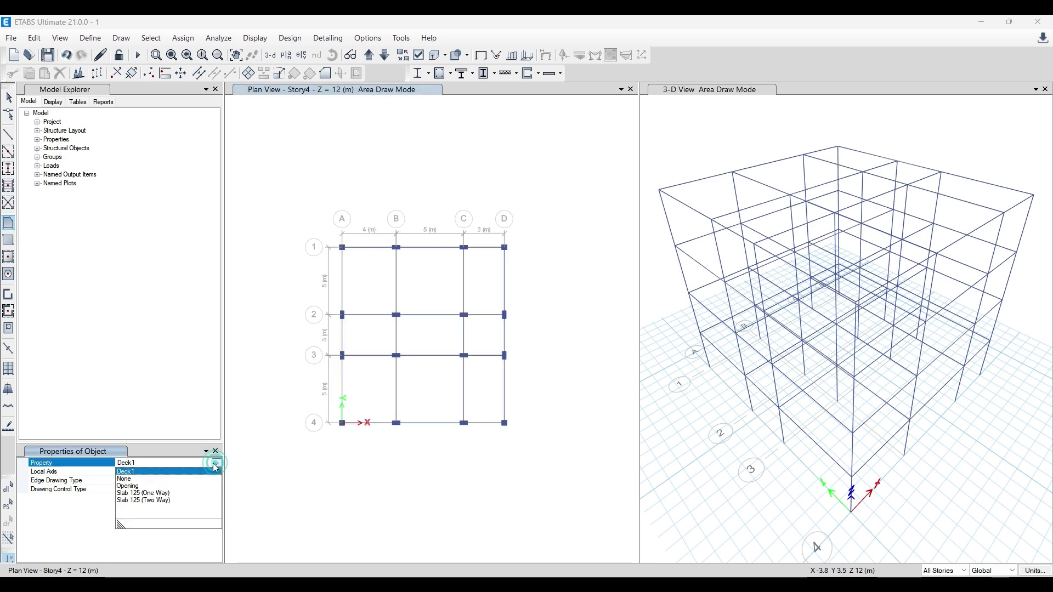
{"action": "left_click", "coordinate": [166, 501]}
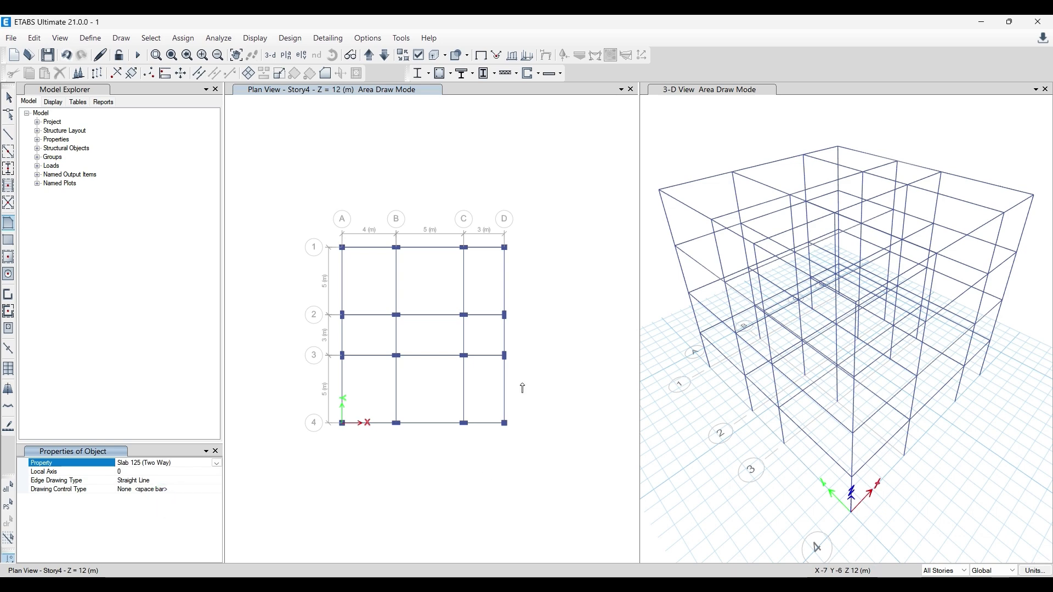
{"action": "scroll", "coordinate": [371, 249], "scroll_direction": "up", "scroll_amount": 5}
{"action": "scroll", "coordinate": [296, 263], "scroll_direction": "down", "scroll_amount": 3}
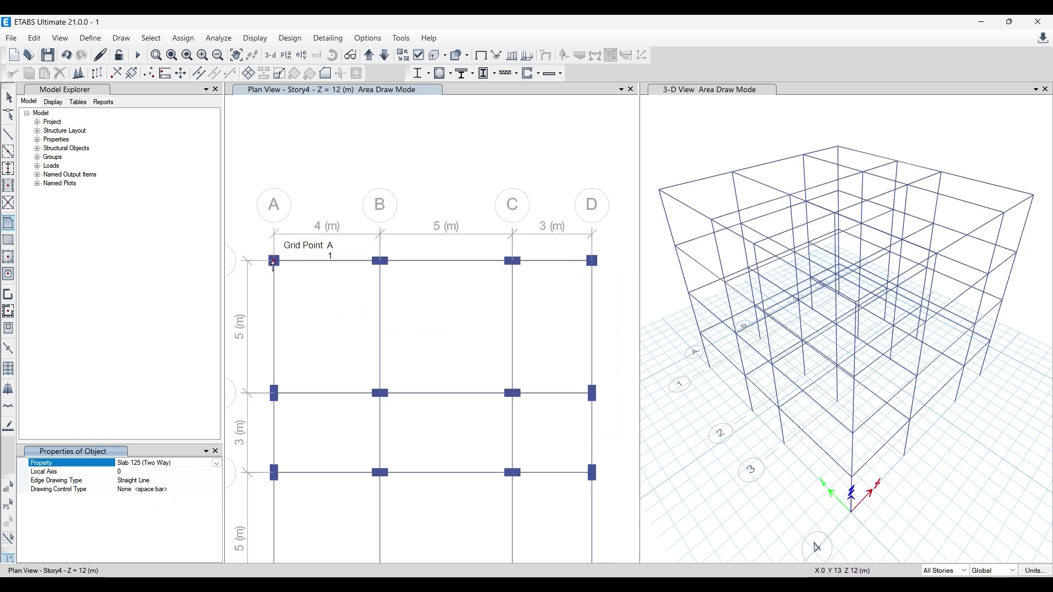
{"action": "left_click", "coordinate": [274, 261]}
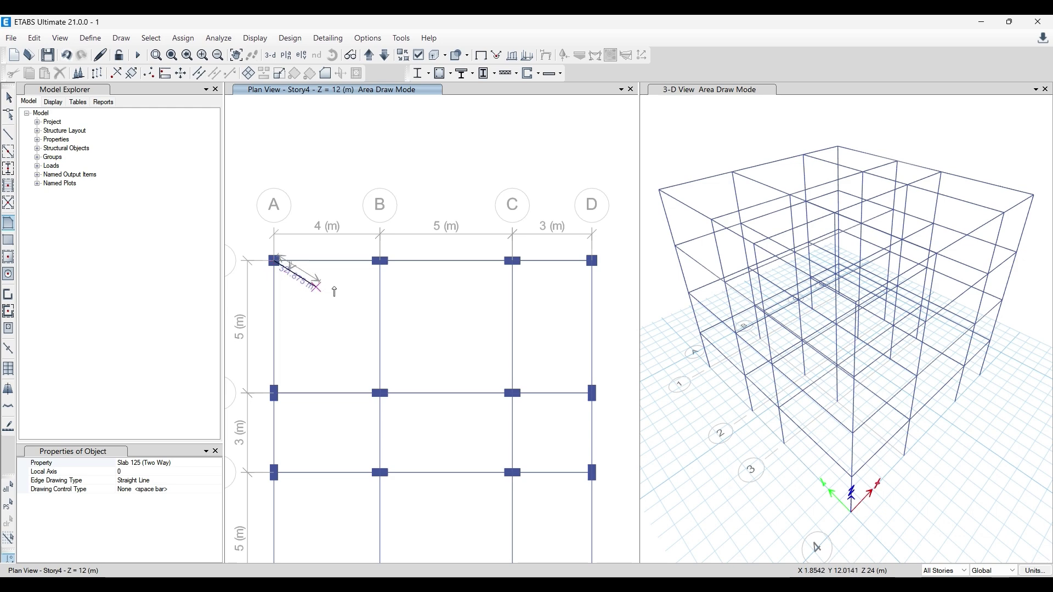
{"action": "left_click", "coordinate": [380, 261]}
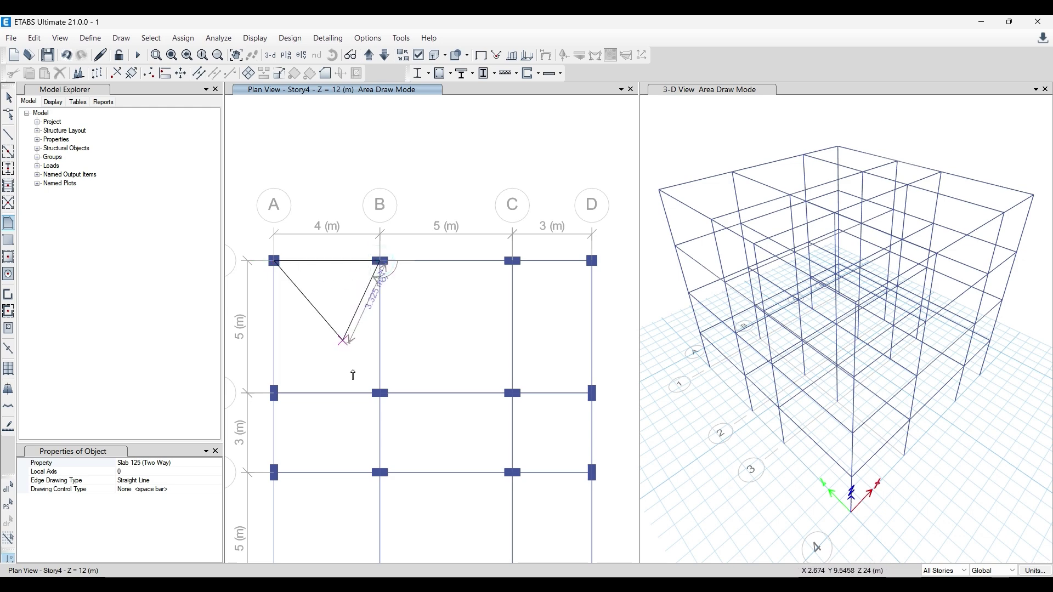
{"action": "left_click", "coordinate": [379, 393]}
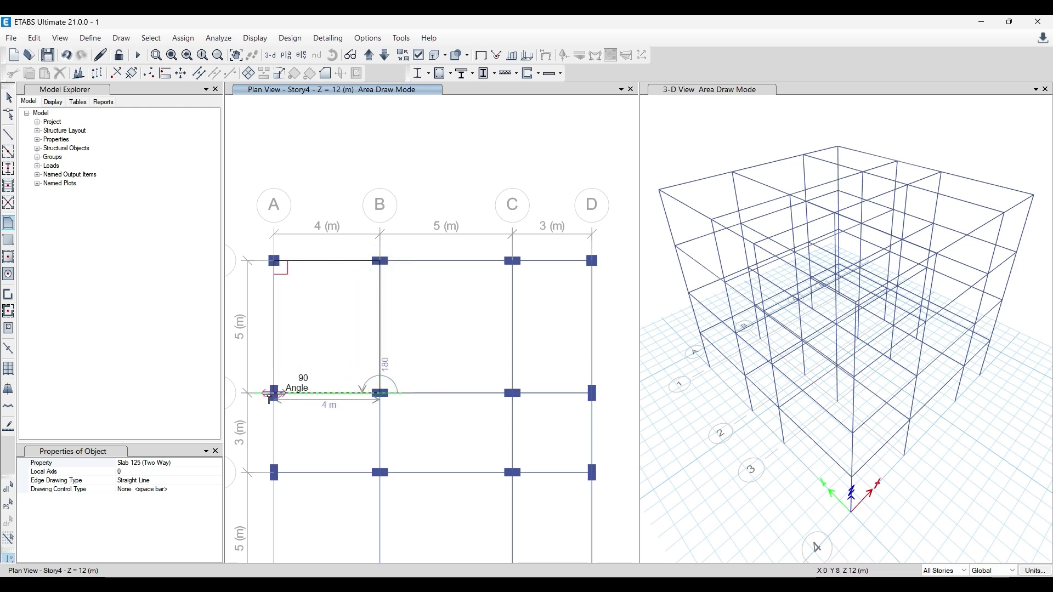
{"action": "left_click", "coordinate": [273, 393]}
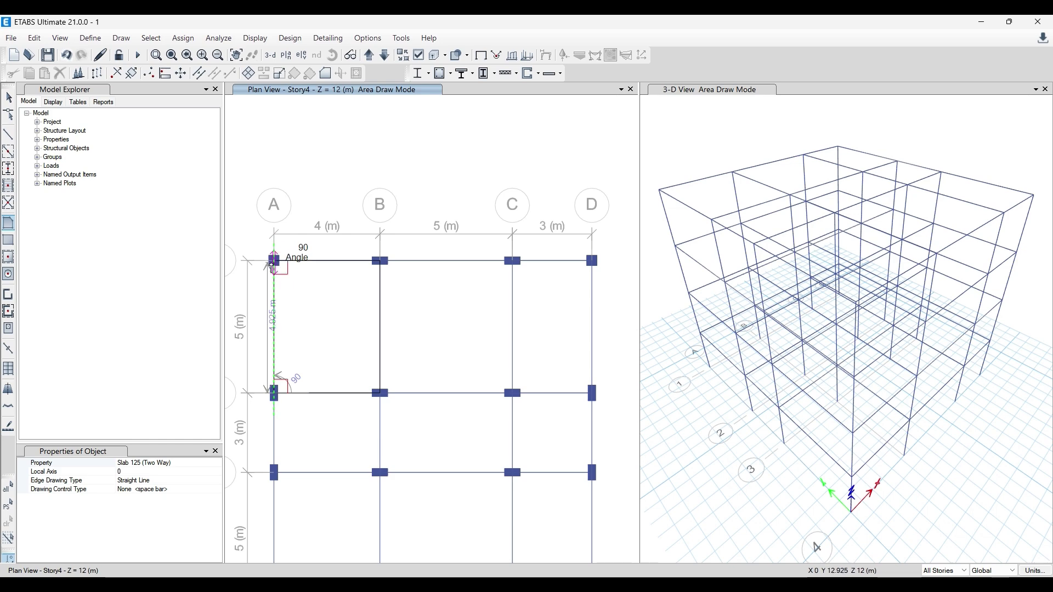
{"action": "left_click", "coordinate": [327, 251]}
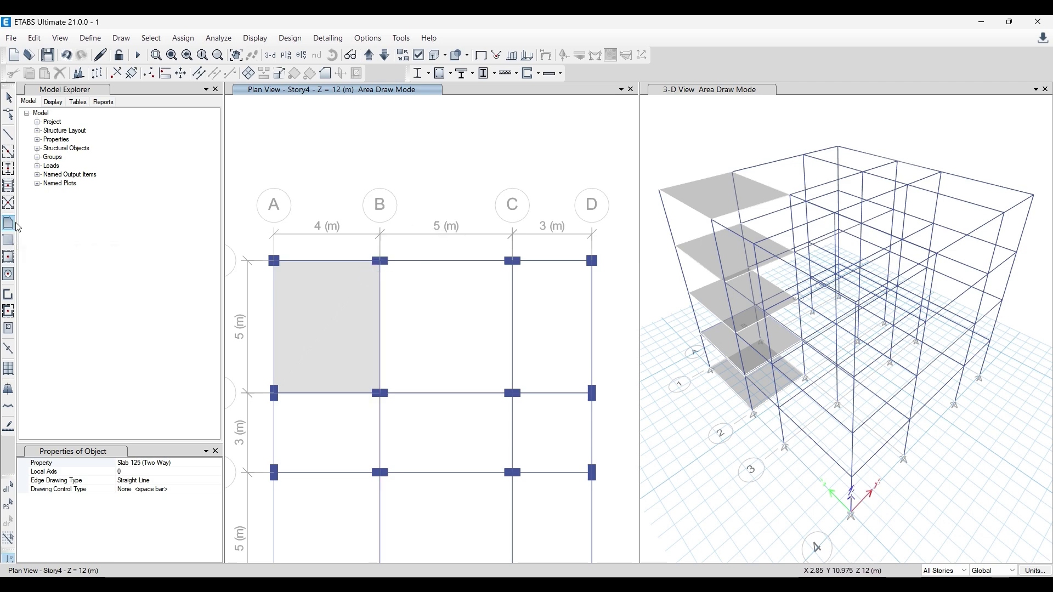
- Add Slab 125 (Two Way) floors in bays B–C/1–2 and B–C/3–4 as rectangles, and in bay A–B/3–4 with quick draw
{"action": "left_click", "coordinate": [9, 240]}
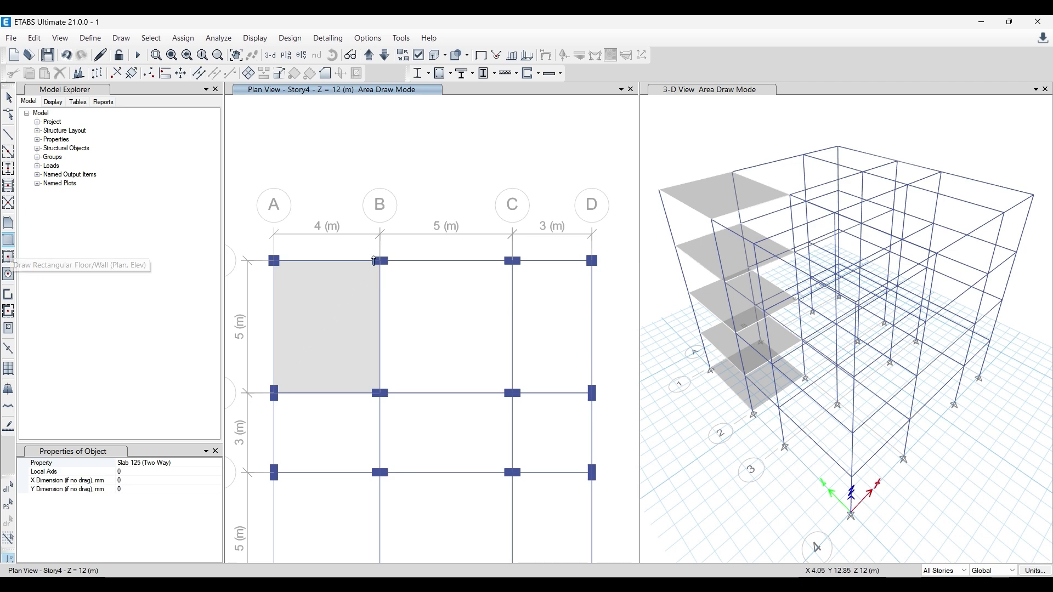
{"action": "left_click_drag", "start_coordinate": [379, 261], "coordinate": [513, 396]}
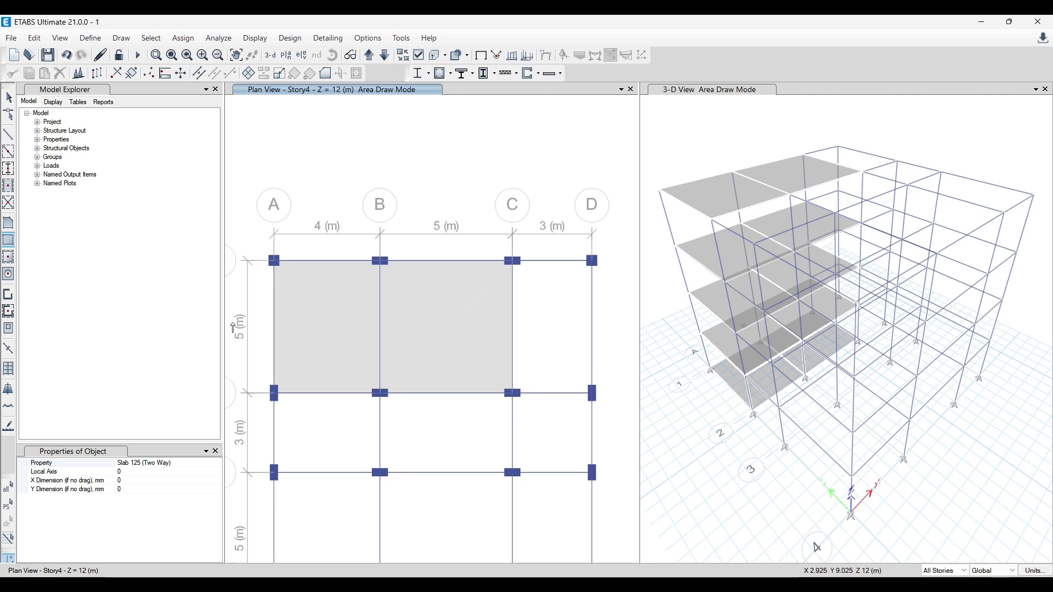
{"action": "middle_click_drag", "start_coordinate": [457, 468], "coordinate": [419, 345]}
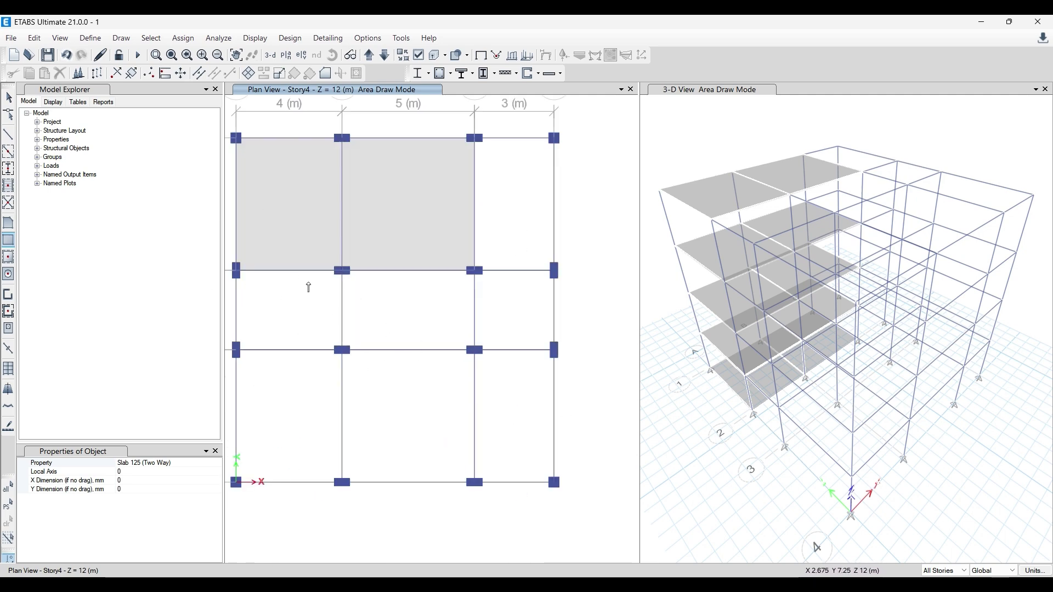
{"action": "left_click_drag", "start_coordinate": [343, 353], "coordinate": [474, 483]}
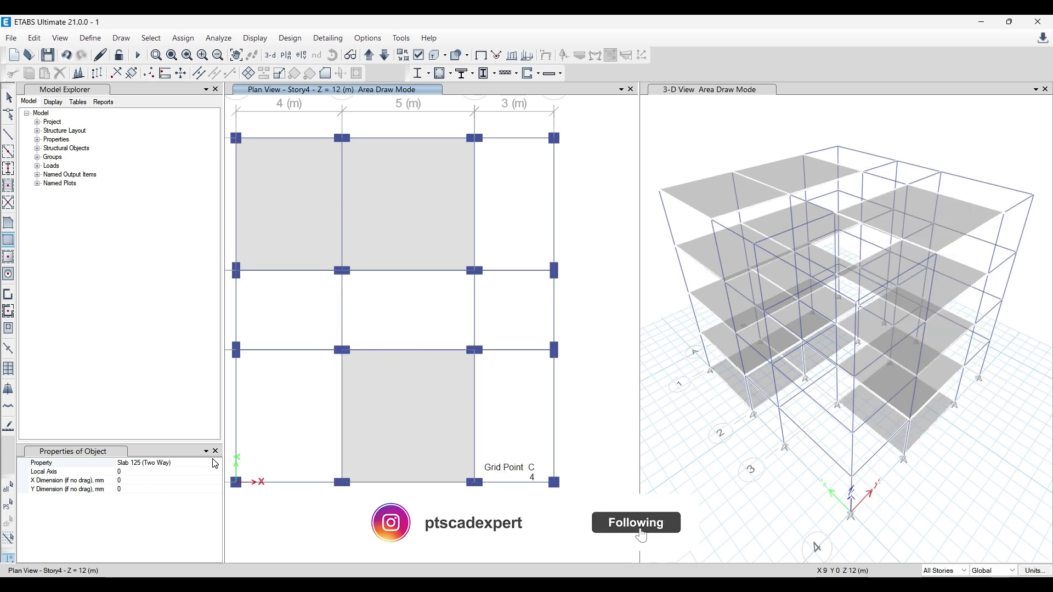
{"action": "left_click", "coordinate": [9, 257]}
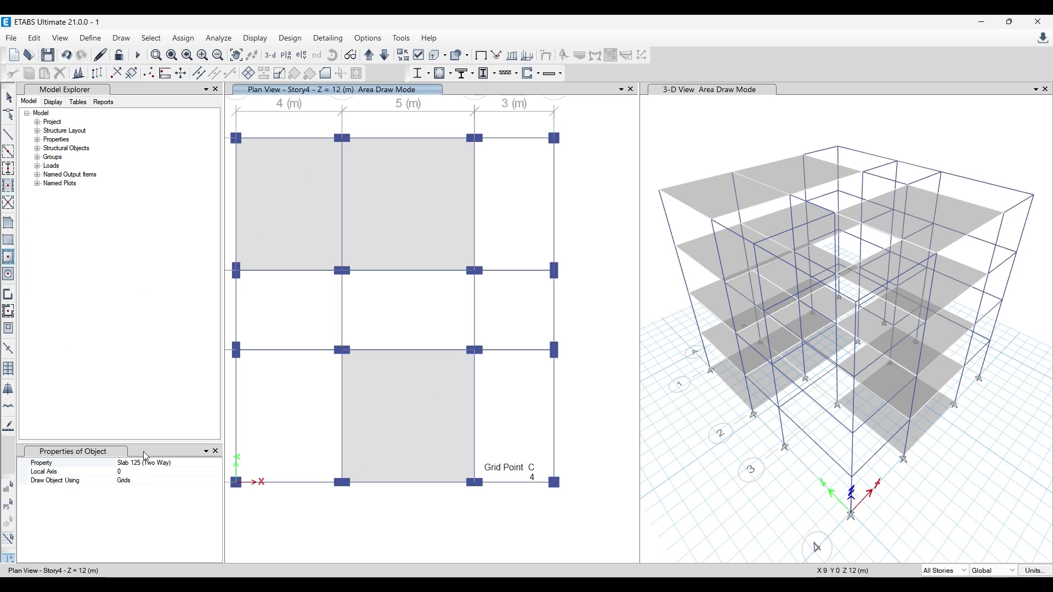
{"action": "left_click", "coordinate": [294, 405]}
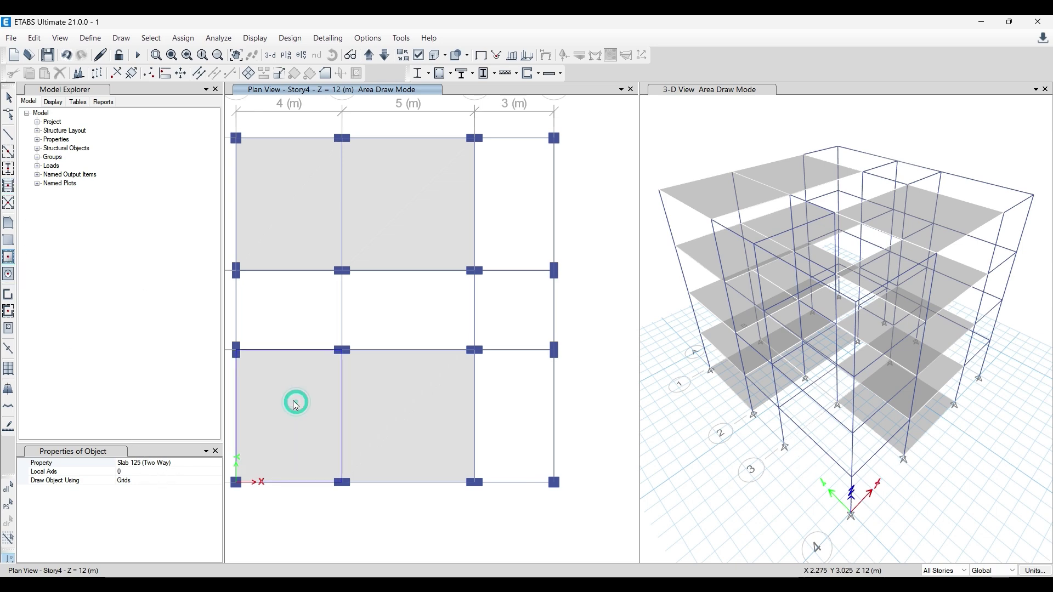
- Fill bays B–C/2–3, C–D/1–2 and C–D/3–4 with Slab 125 (One Way) floors using quick draw
{"action": "left_click", "coordinate": [216, 464]}
{"action": "left_click", "coordinate": [172, 486]}
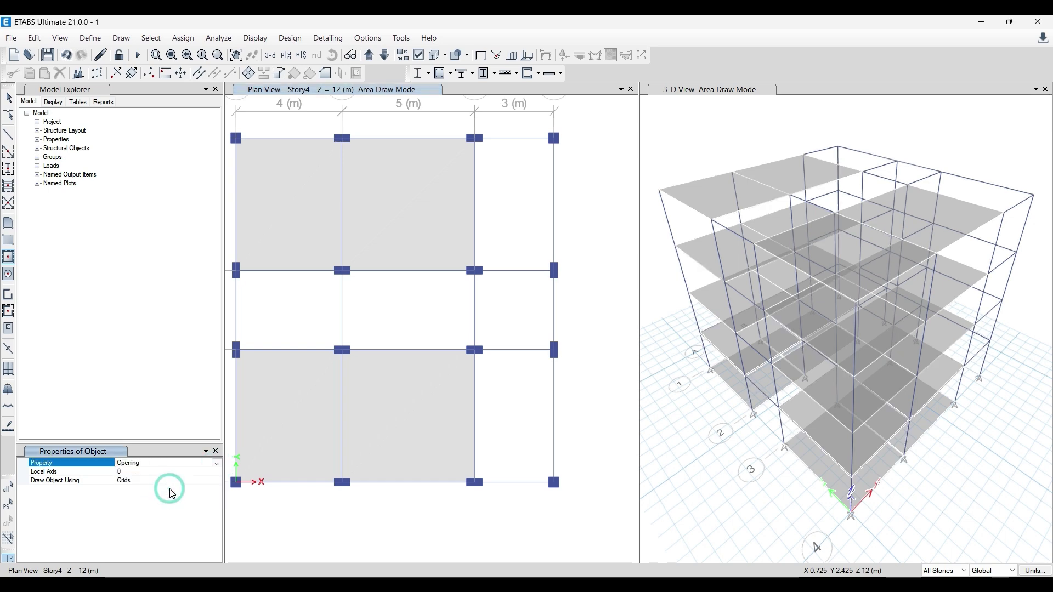
{"action": "left_click", "coordinate": [216, 464]}
{"action": "left_click", "coordinate": [178, 493]}
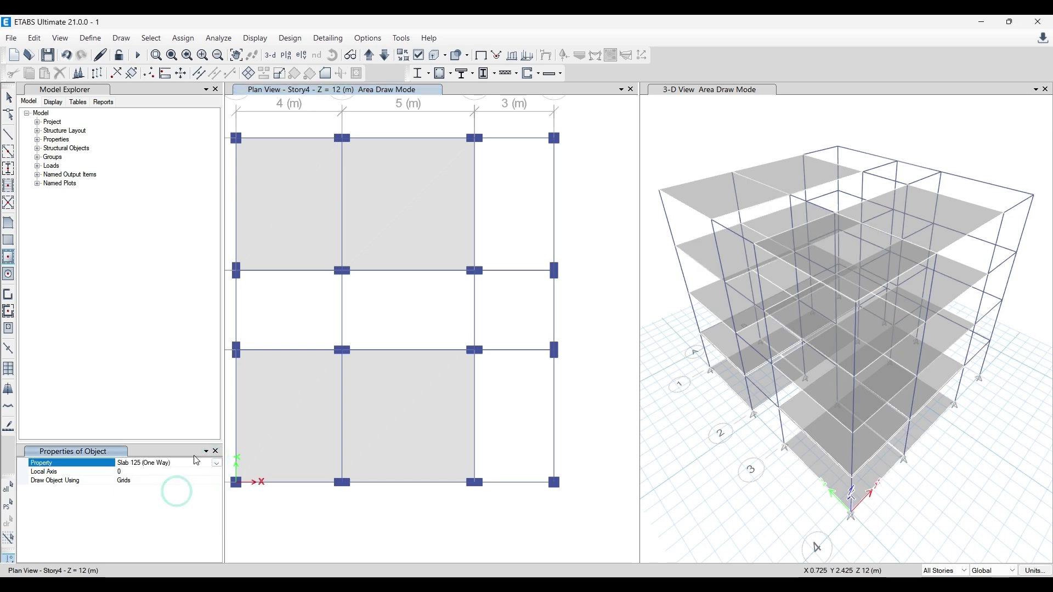
{"action": "left_click", "coordinate": [428, 297]}
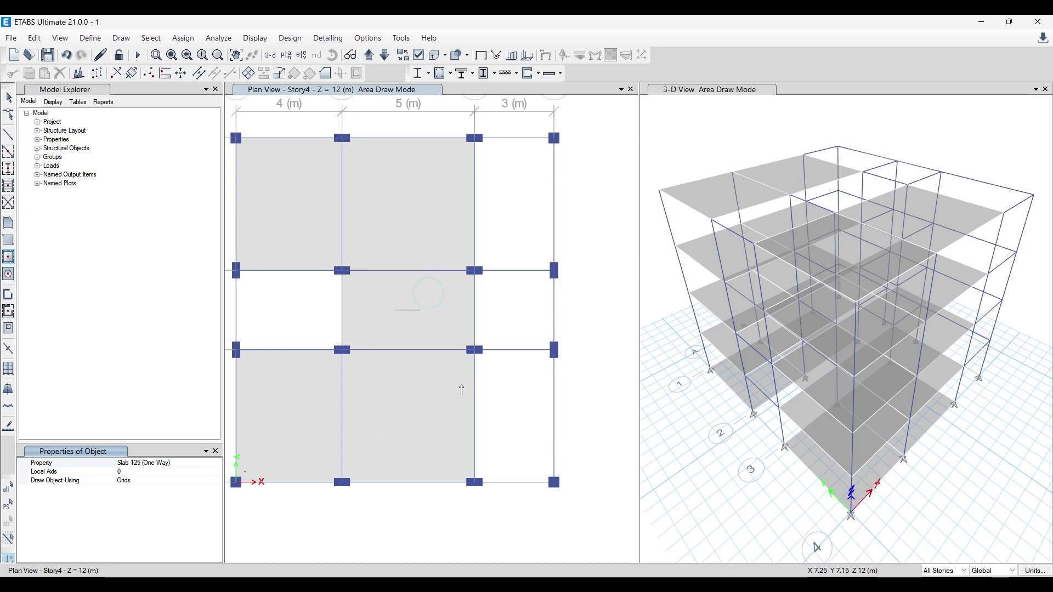
{"action": "left_click", "coordinate": [518, 217]}
{"action": "left_click", "coordinate": [521, 414]}
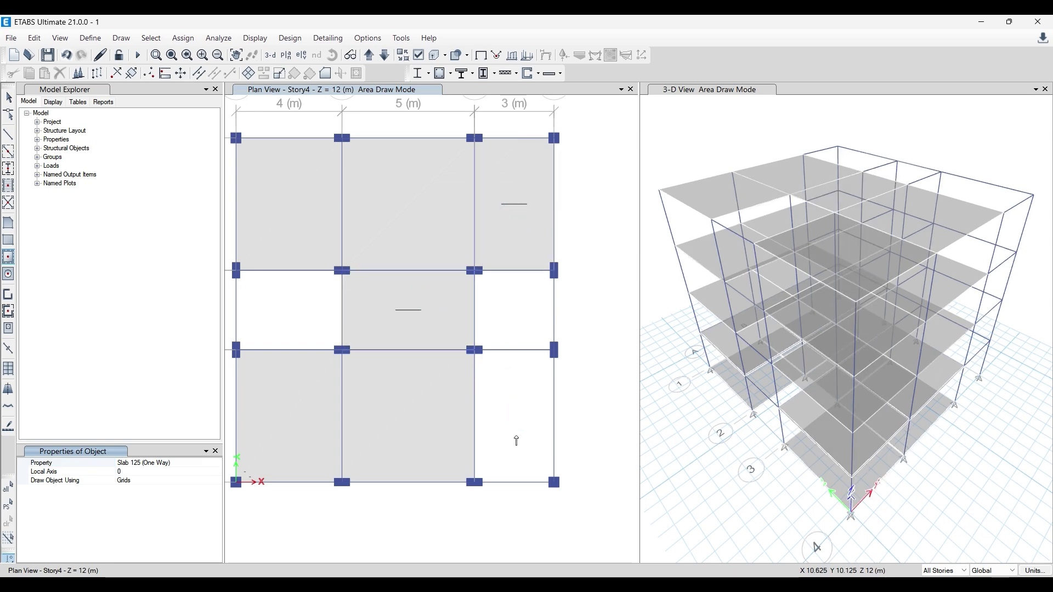
- Fill bays C–D/2–3 and A–B/2–3 with Slab 125 (Two Way) floors and leave the drawing mode
{"action": "left_click", "coordinate": [215, 463]}
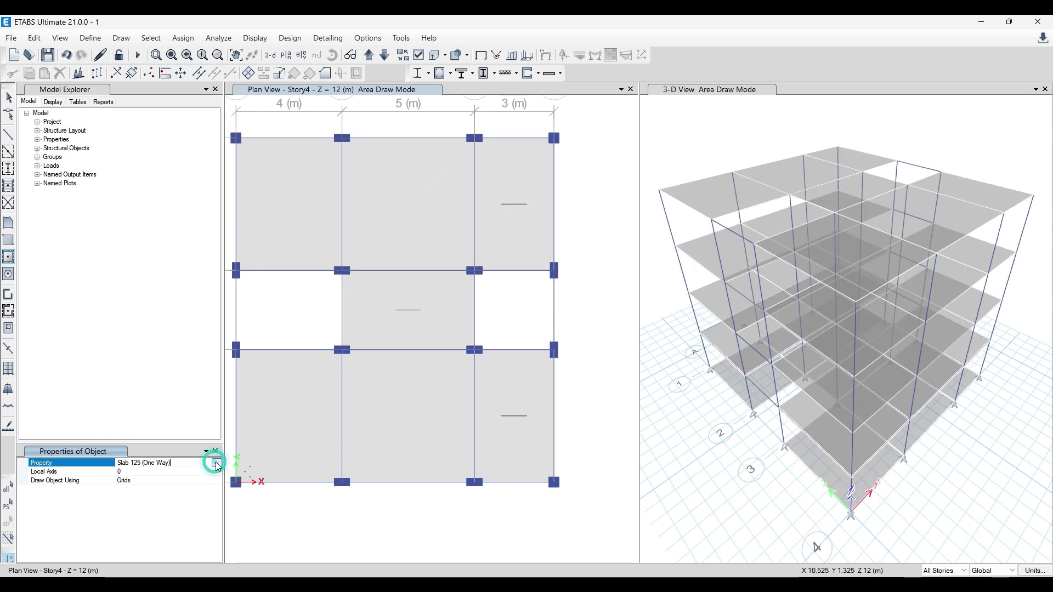
{"action": "left_click", "coordinate": [216, 463]}
{"action": "left_click", "coordinate": [164, 499]}
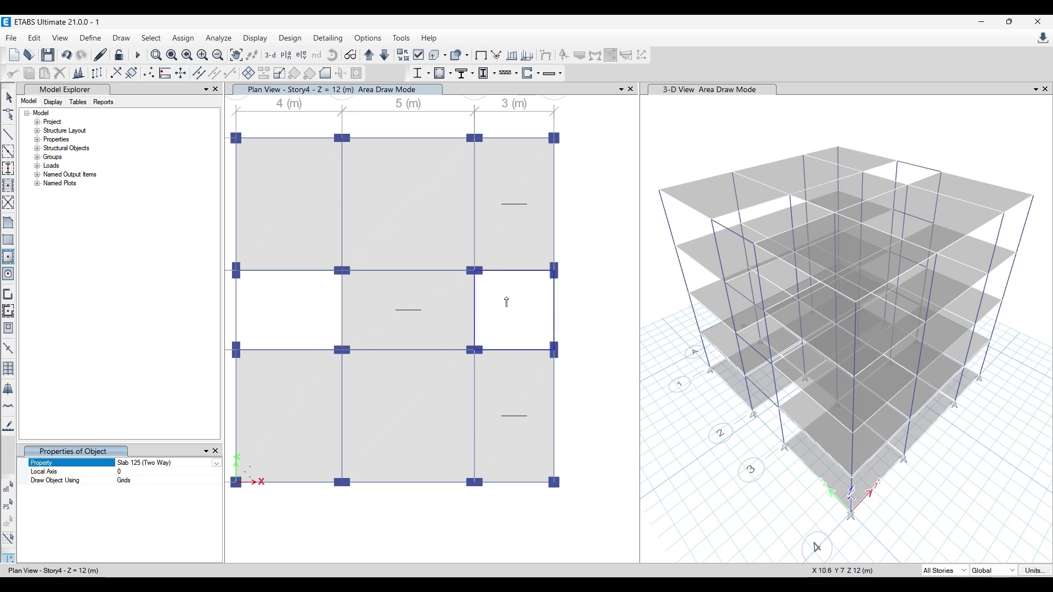
{"action": "left_click", "coordinate": [517, 306]}
{"action": "left_click", "coordinate": [292, 297]}
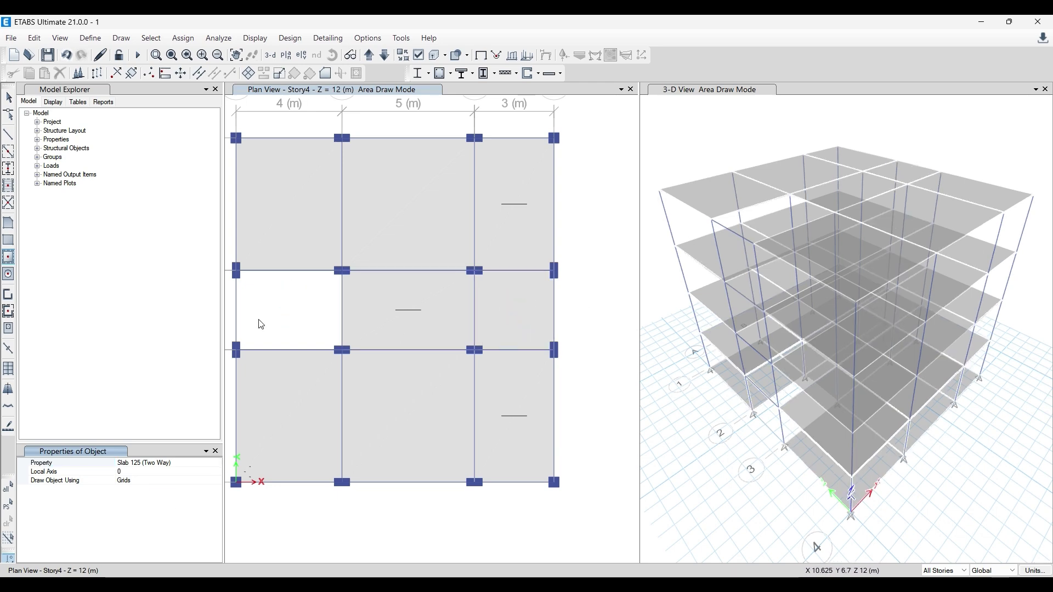
{"action": "key", "text": "Escape"}
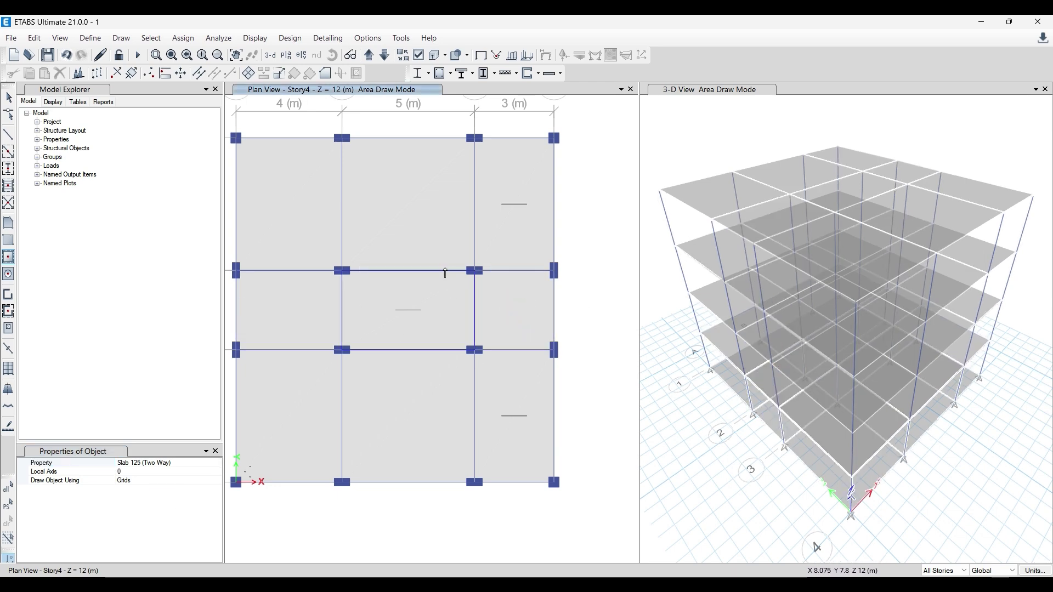
- Examine the span direction symbols of the one-way slabs in the Story4 plan
{"action": "scroll", "coordinate": [444, 279], "scroll_direction": "down", "scroll_amount": 1}
{"action": "scroll", "coordinate": [511, 219], "scroll_direction": "up", "scroll_amount": 5}
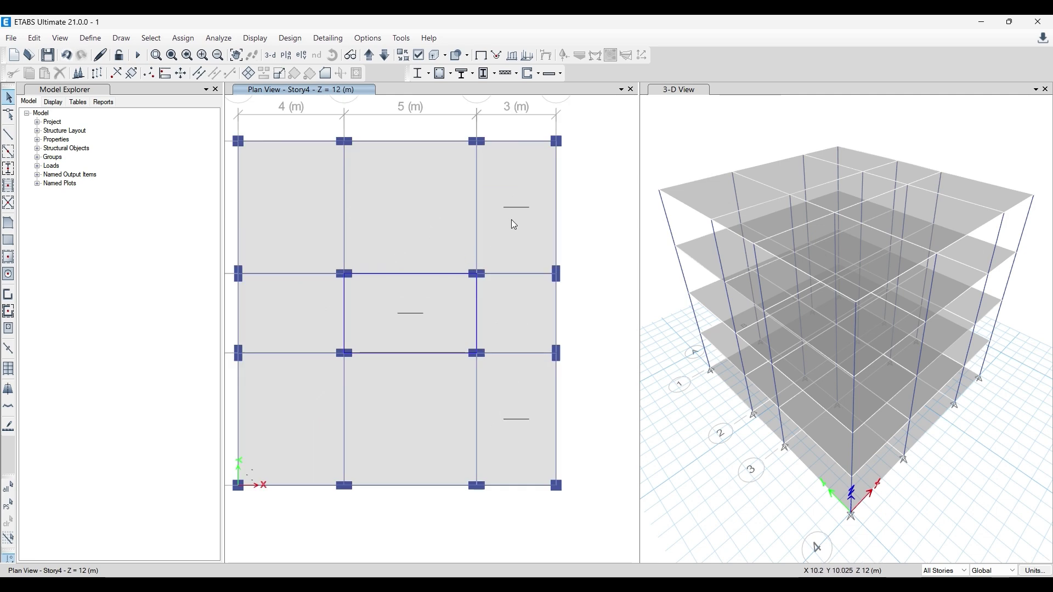
{"action": "scroll", "coordinate": [572, 226], "scroll_direction": "down", "scroll_amount": 5}
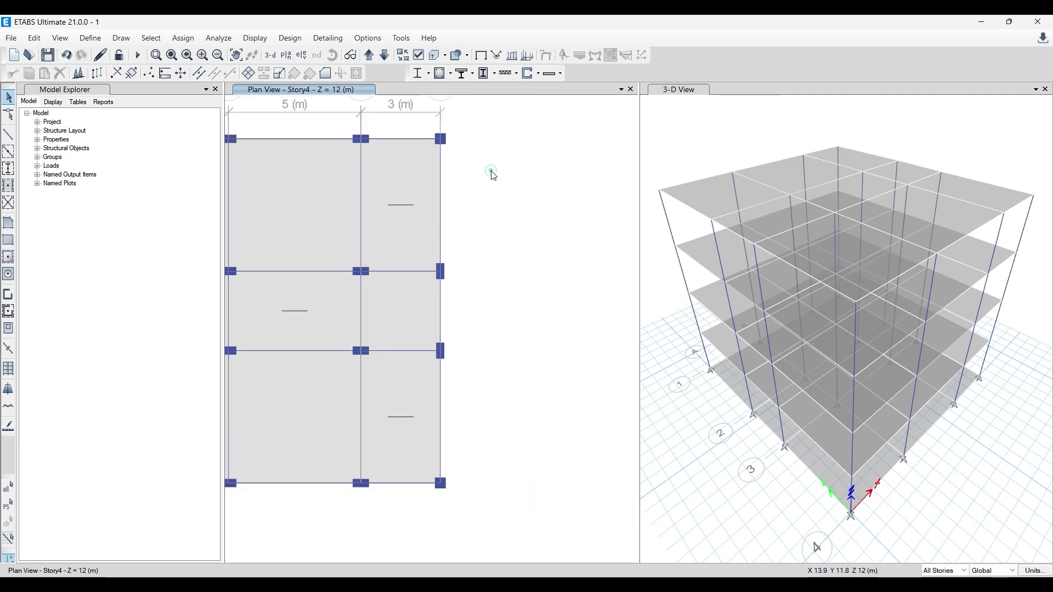
{"action": "left_click", "coordinate": [485, 55]}
{"action": "left_click", "coordinate": [631, 229]}
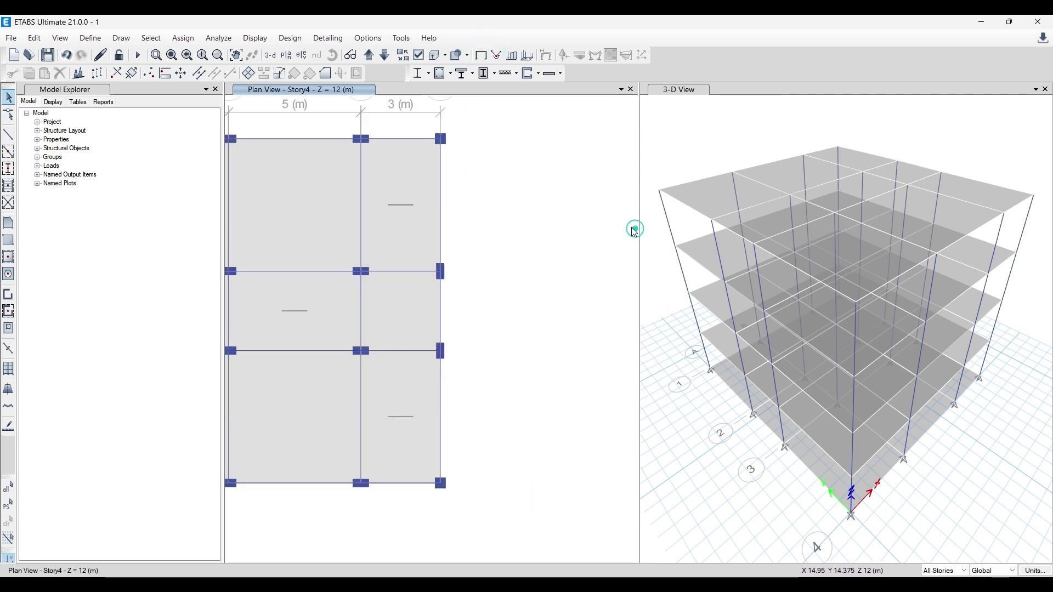
{"action": "left_click", "coordinate": [481, 56]}
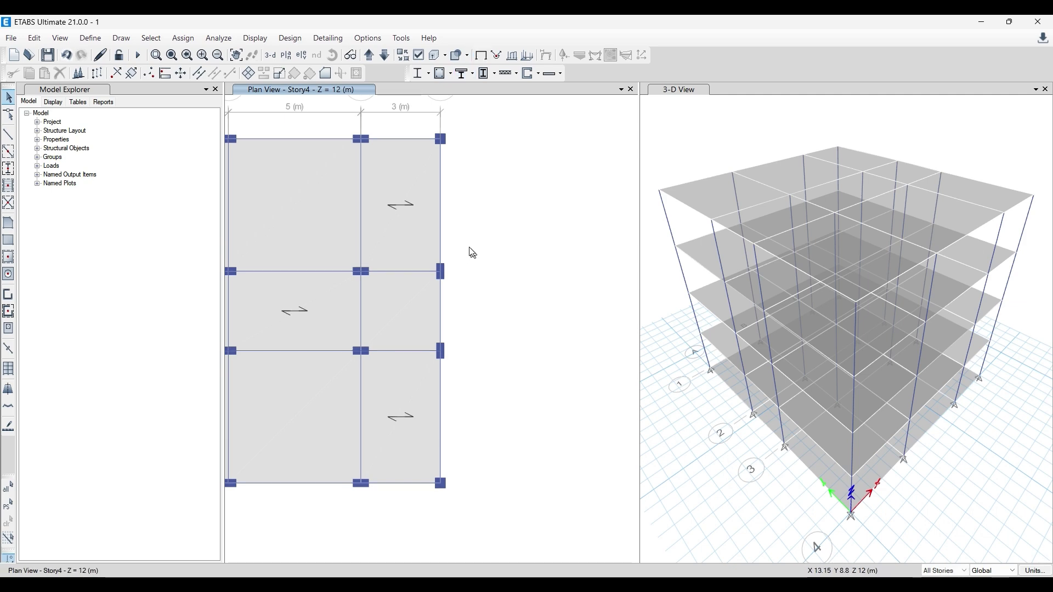
{"action": "middle_click_drag", "start_coordinate": [470, 253], "coordinate": [555, 261]}
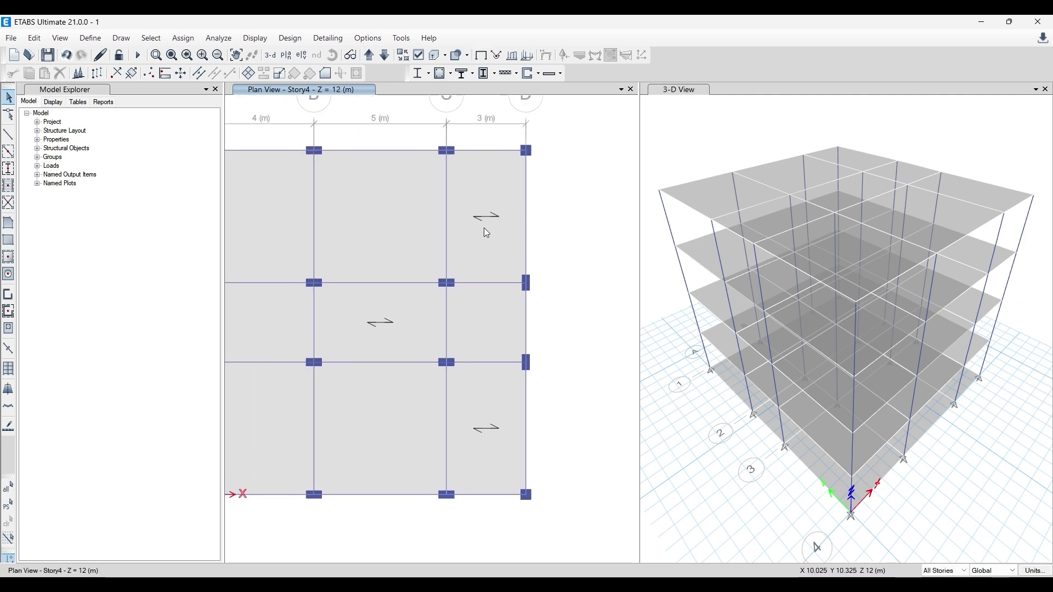
{"action": "scroll", "coordinate": [488, 214], "scroll_direction": "up", "scroll_amount": 4}
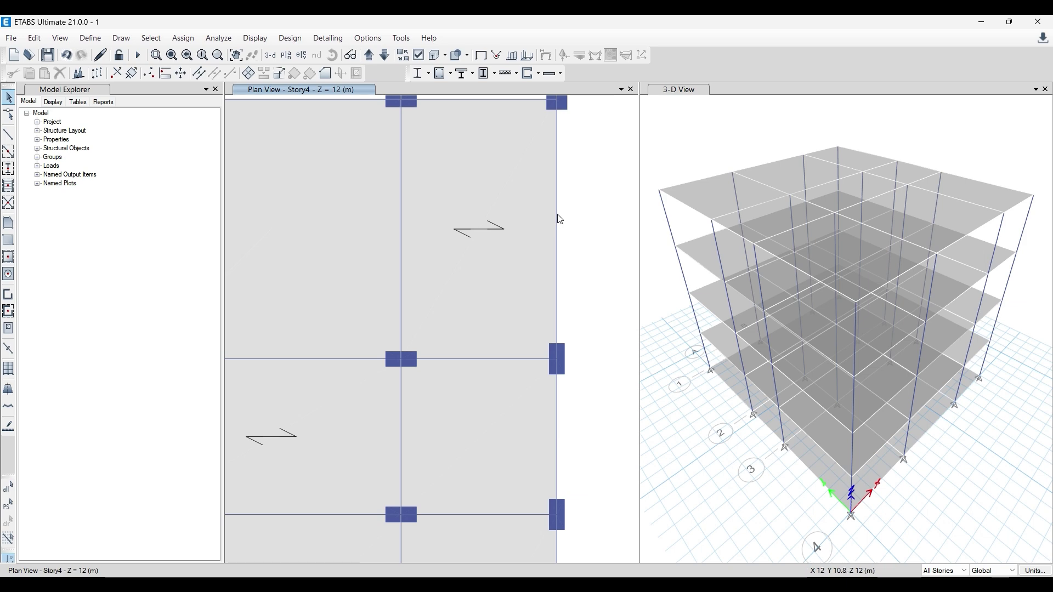
- Highlight the beams on grid lines D and C between lines 1 and 2 that border the one-way slab, and clear the selection
{"action": "left_click", "coordinate": [557, 214]}
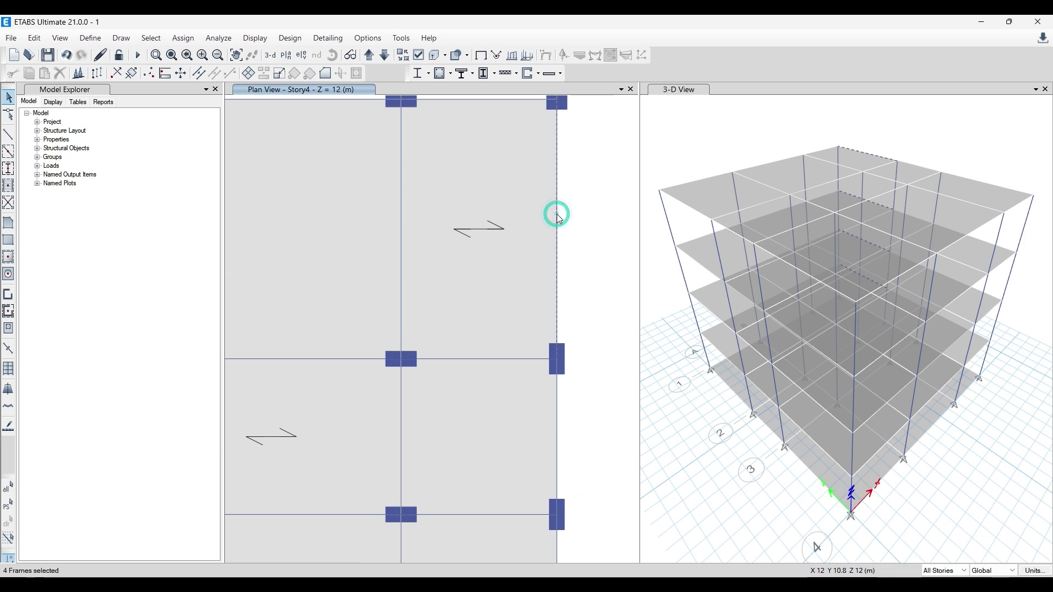
{"action": "left_click", "coordinate": [400, 223]}
{"action": "scroll", "coordinate": [391, 214], "scroll_direction": "down", "scroll_amount": 4}
{"action": "scroll", "coordinate": [430, 310], "scroll_direction": "up", "scroll_amount": 4}
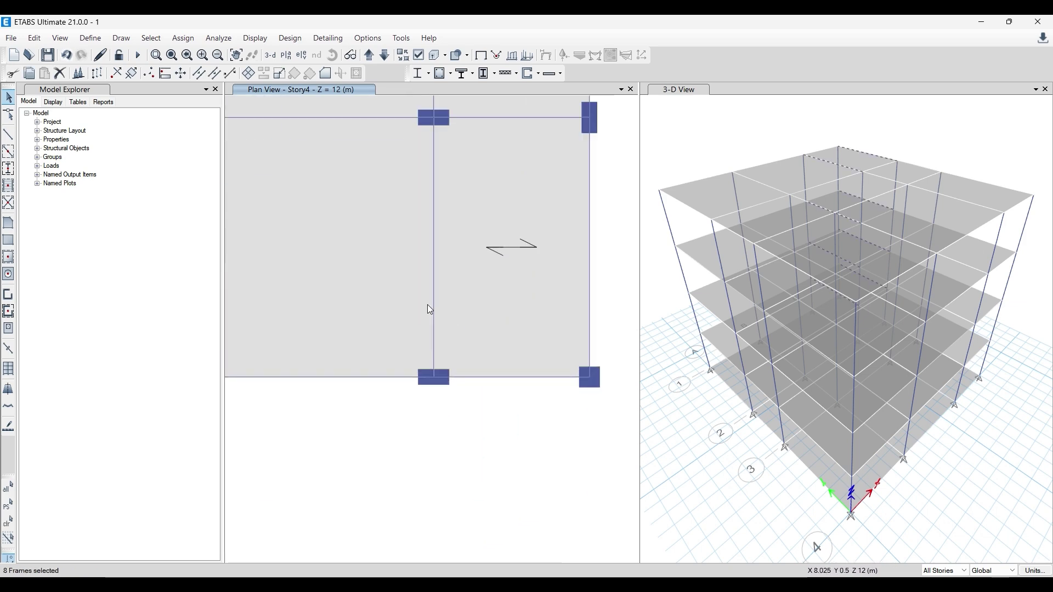
{"action": "key", "text": "ctrl+q"}
- Highlight the beams on grid lines D and C between lines 3 and 4, and clear the selection
{"action": "left_click", "coordinate": [590, 255]}
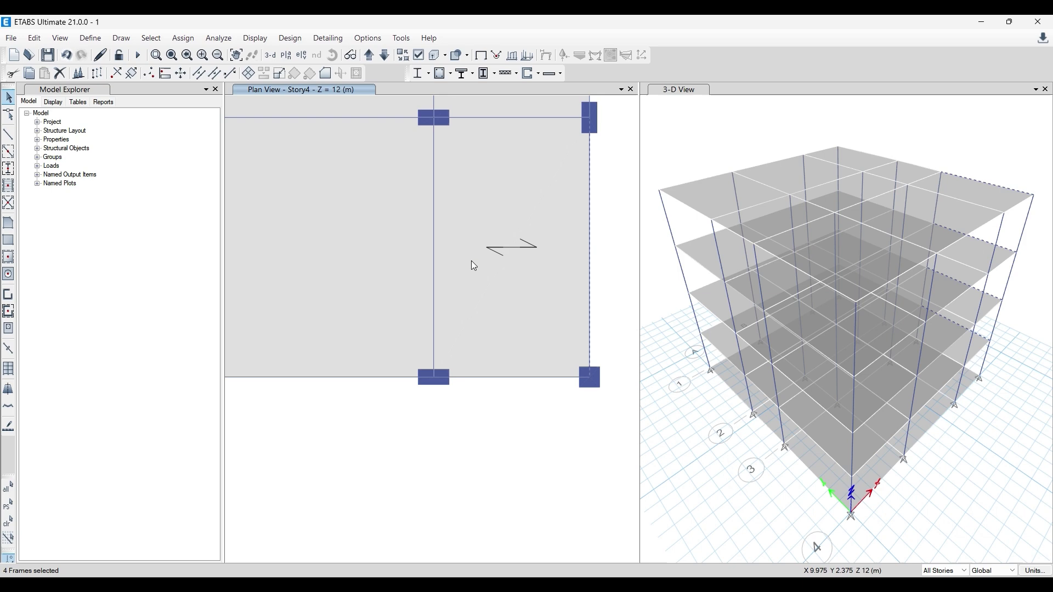
{"action": "left_click", "coordinate": [433, 271]}
{"action": "scroll", "coordinate": [429, 276], "scroll_direction": "down", "scroll_amount": 3}
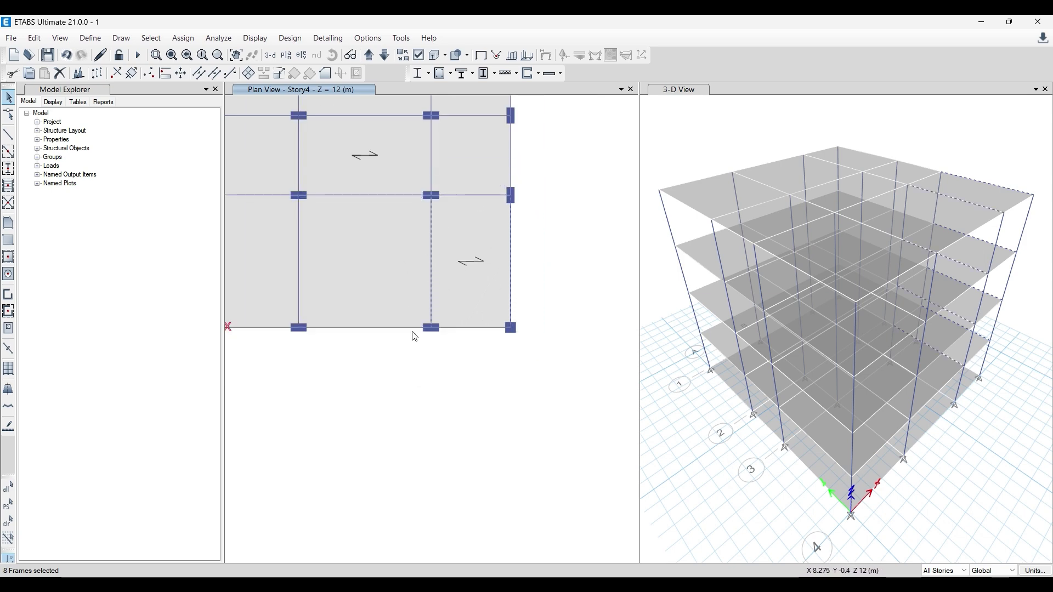
{"action": "key", "text": "ctrl+q"}
{"action": "middle_click_drag", "start_coordinate": [407, 285], "coordinate": [463, 402]}
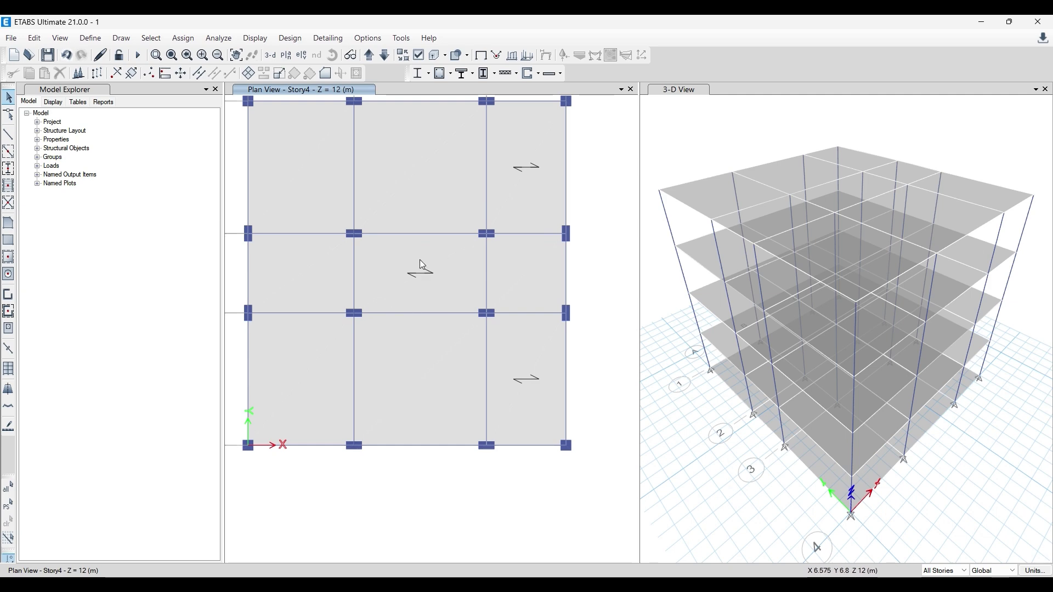
{"action": "middle_click_drag", "start_coordinate": [417, 259], "coordinate": [403, 282]}
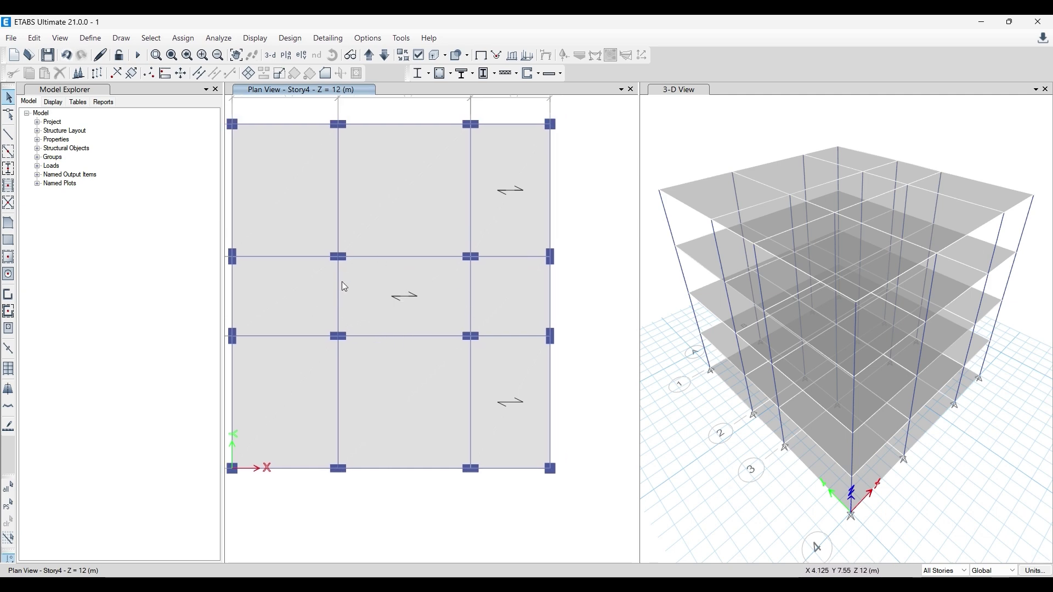
- Highlight the beams on grid lines 2 and 3 between B and C that border the central one-way slab, and clear the selection
{"action": "left_click", "coordinate": [384, 256]}
{"action": "left_click", "coordinate": [394, 336]}
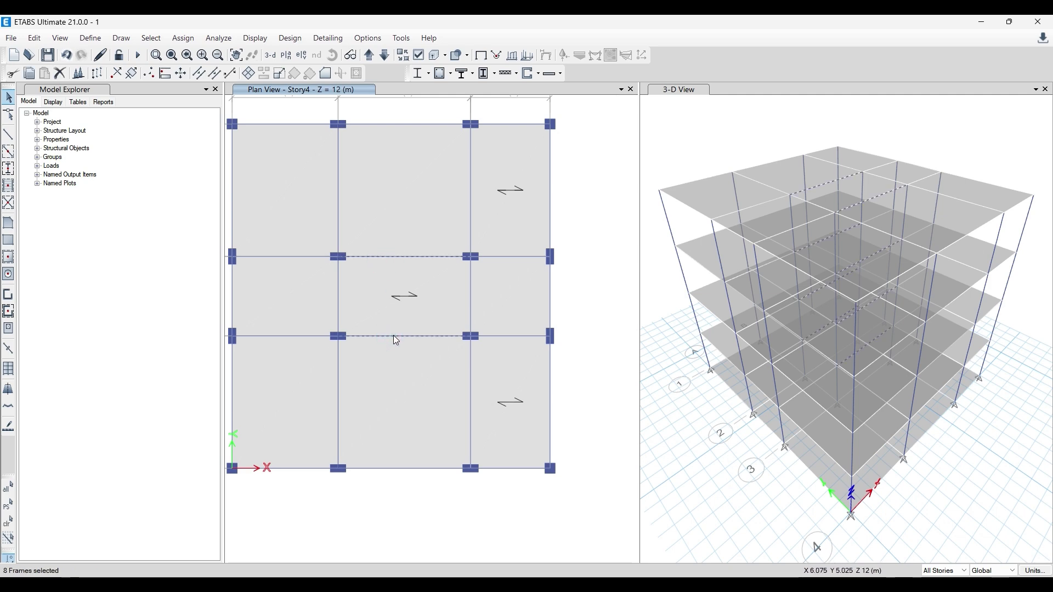
{"action": "key", "text": "Escape"}
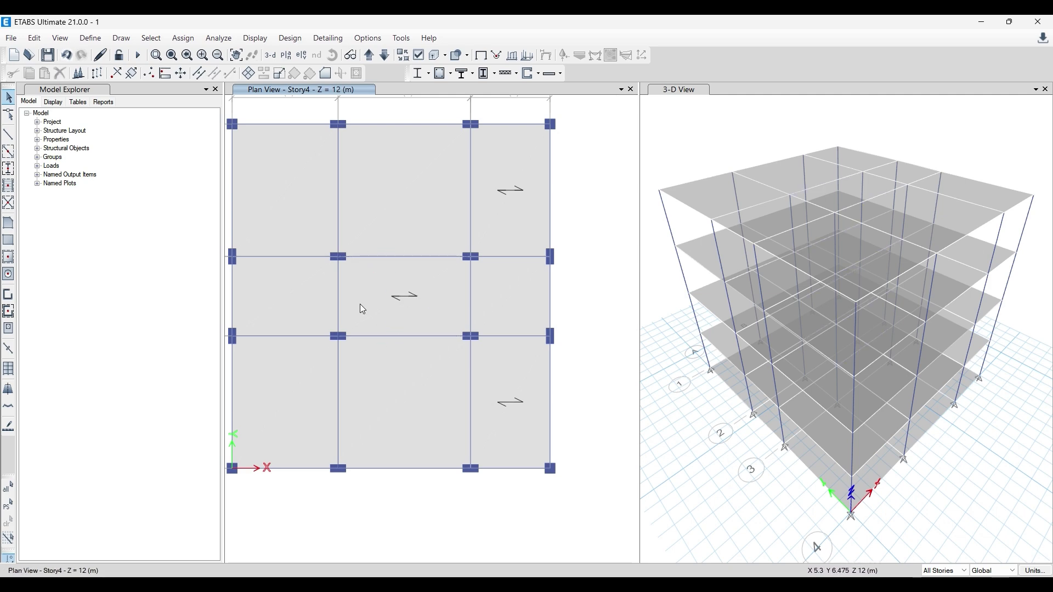
- Rotate the local axes of the central slab in bay B–C/2–3 by 90 degrees from the default orientation and hide the axes display
{"action": "middle_click_drag", "start_coordinate": [255, 283], "coordinate": [280, 284]}
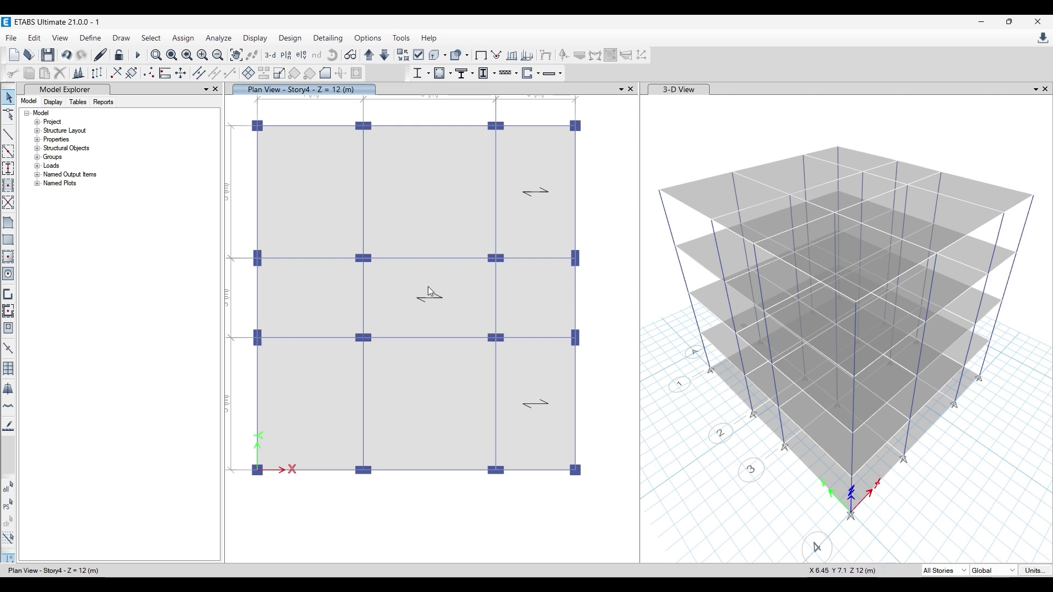
{"action": "left_click", "coordinate": [403, 288]}
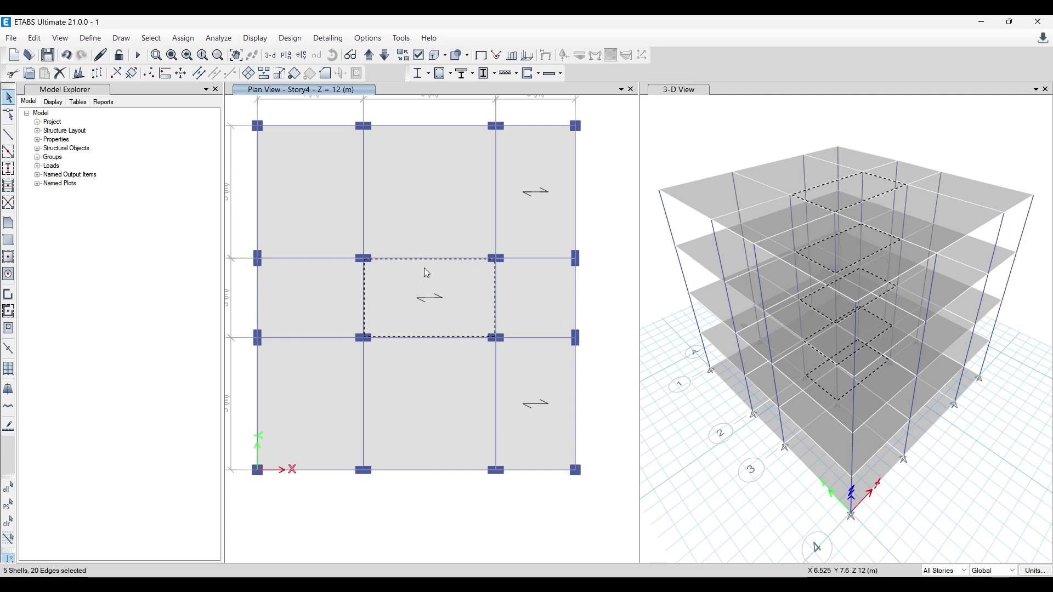
{"action": "left_click", "coordinate": [183, 38]}
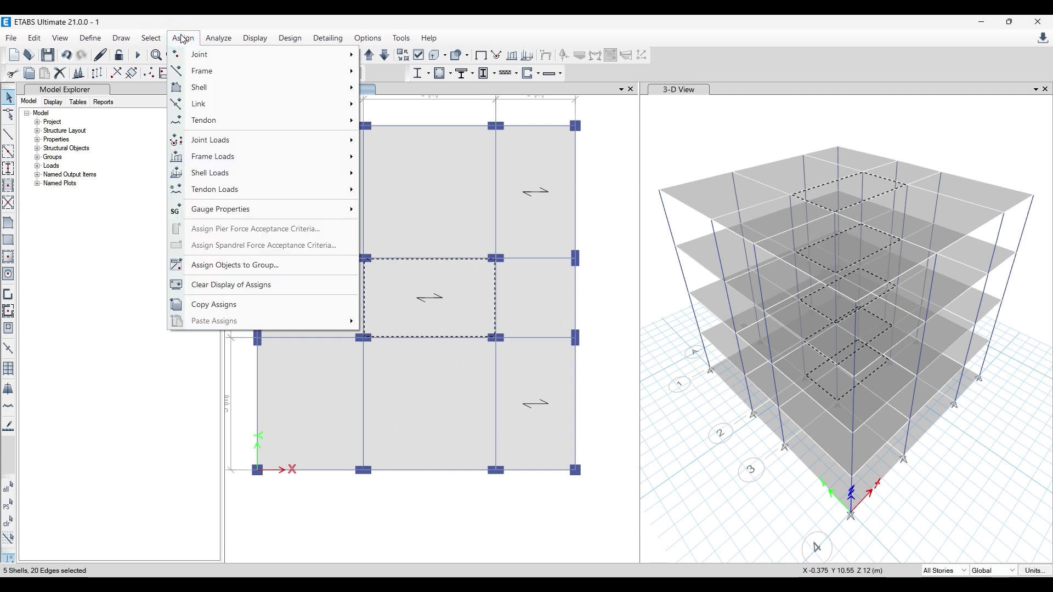
{"action": "mouse_move", "coordinate": [191, 89]}
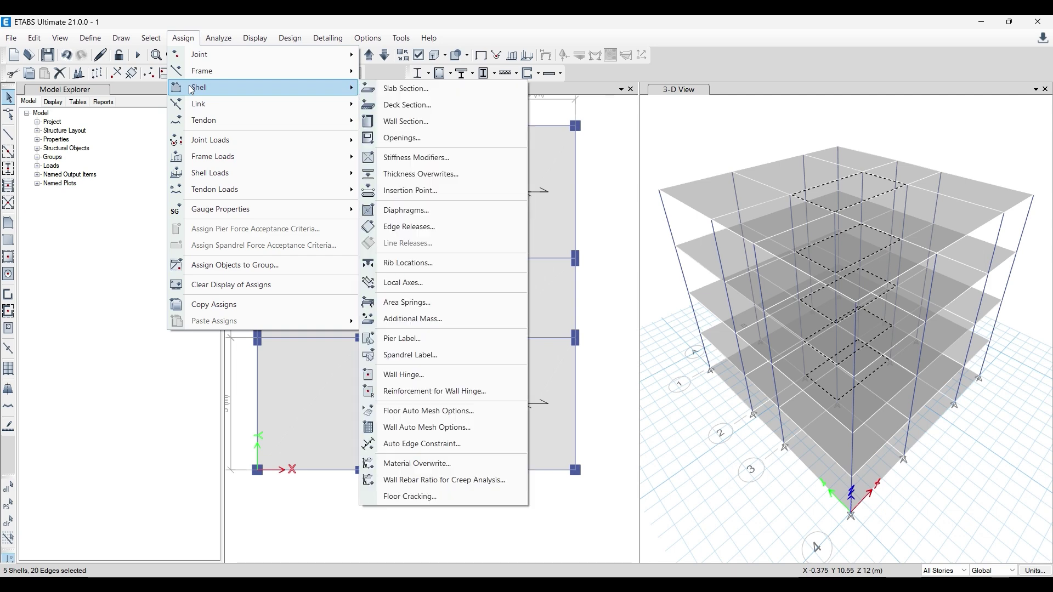
{"action": "mouse_move", "coordinate": [211, 74]}
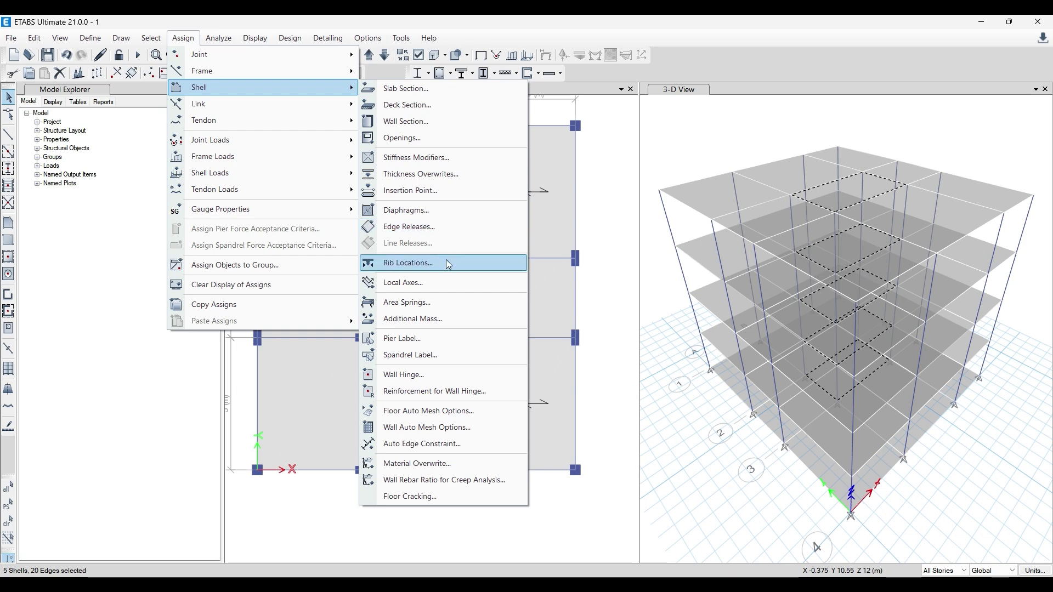
{"action": "left_click", "coordinate": [447, 289]}
{"action": "left_click_drag", "start_coordinate": [564, 250], "coordinate": [678, 157]}
{"action": "double_click", "coordinate": [693, 194]}
{"action": "type", "text": "90"}
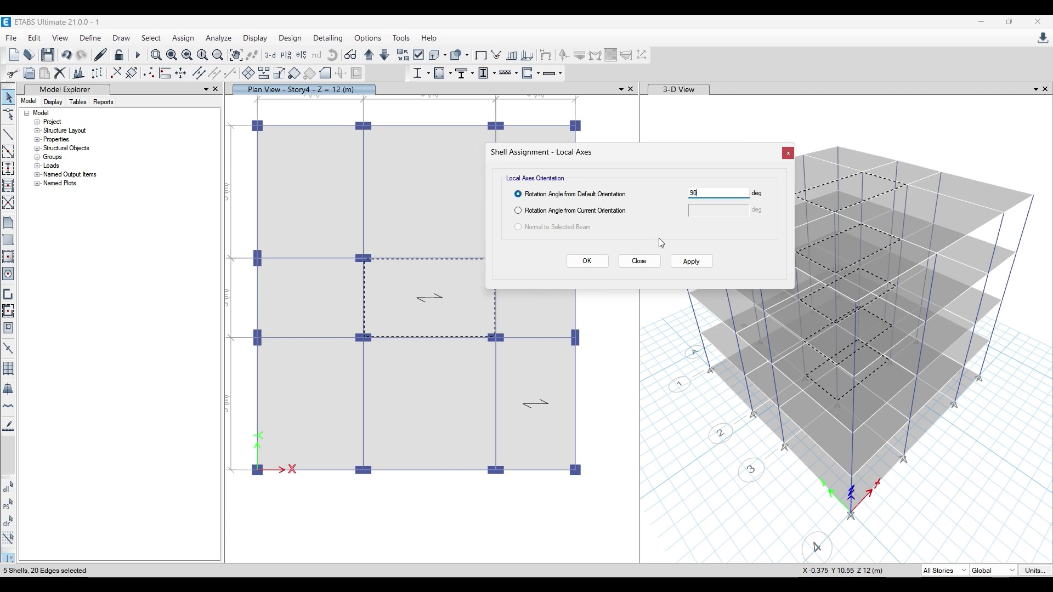
{"action": "left_click", "coordinate": [691, 261]}
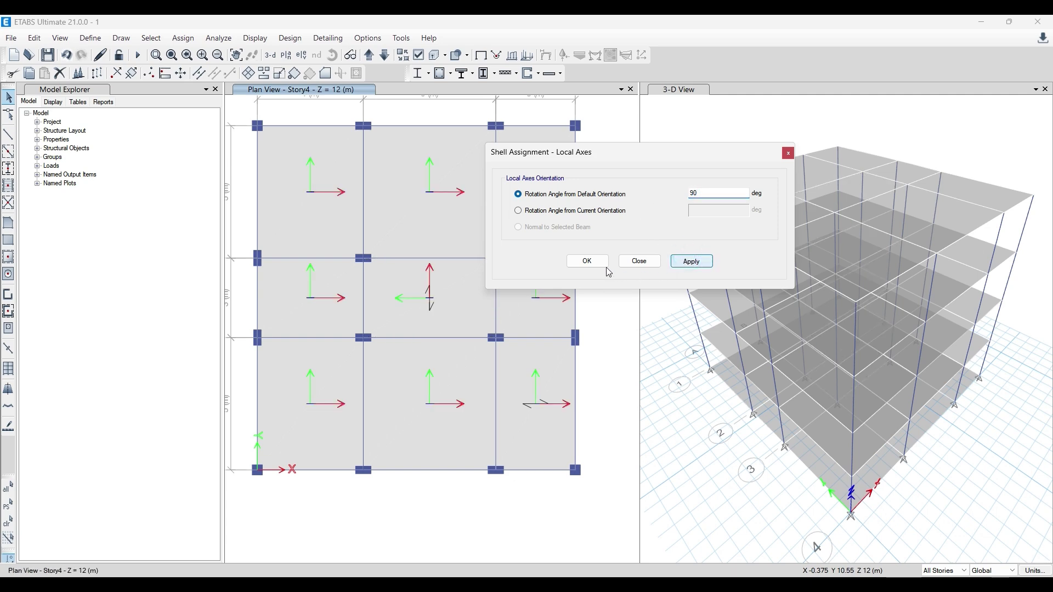
{"action": "left_click", "coordinate": [588, 266]}
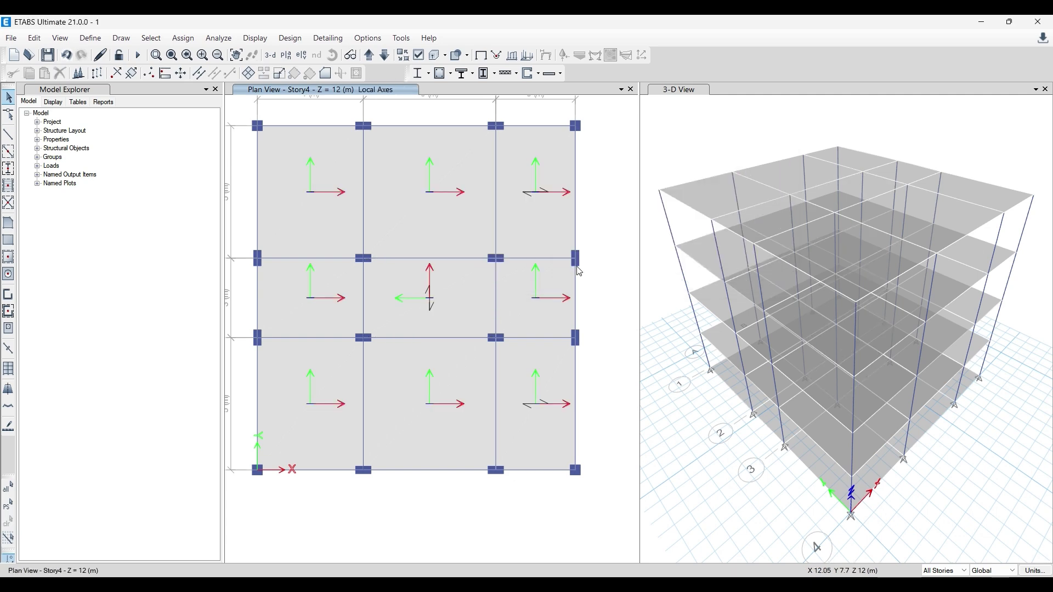
{"action": "left_click", "coordinate": [481, 55]}
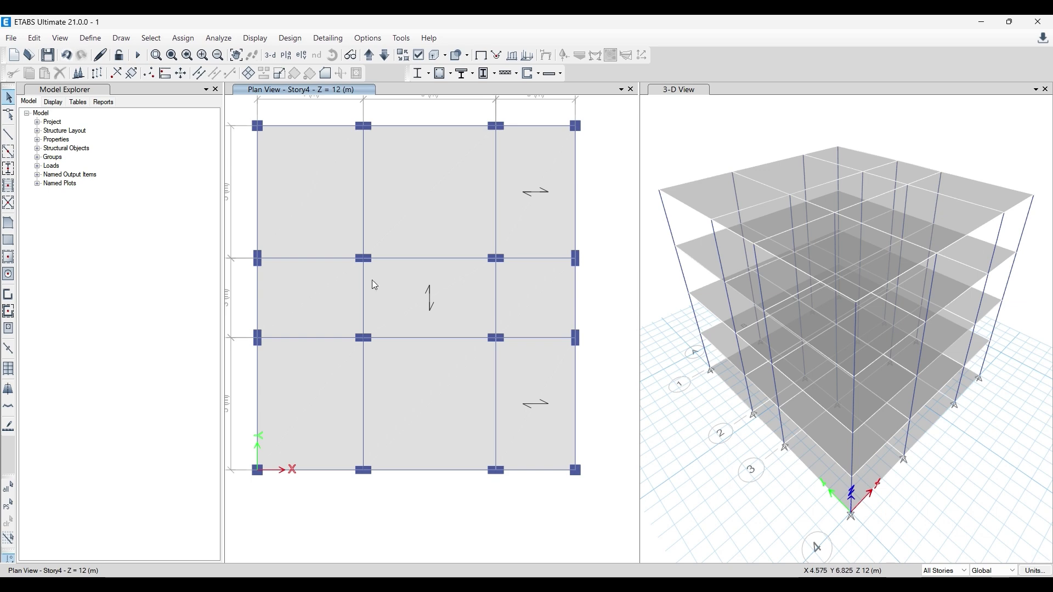
- Set the local axes angle of the column at grid B/2 to 90 degrees, hide the axes display and close the assignment
{"action": "left_click_drag", "start_coordinate": [340, 234], "coordinate": [391, 281]}
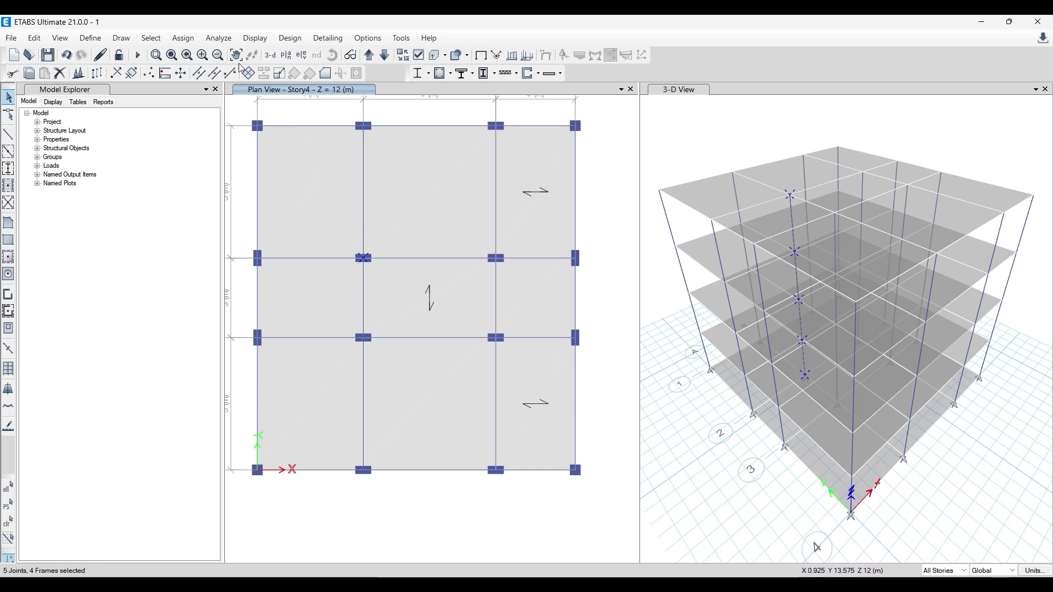
{"action": "left_click", "coordinate": [182, 40]}
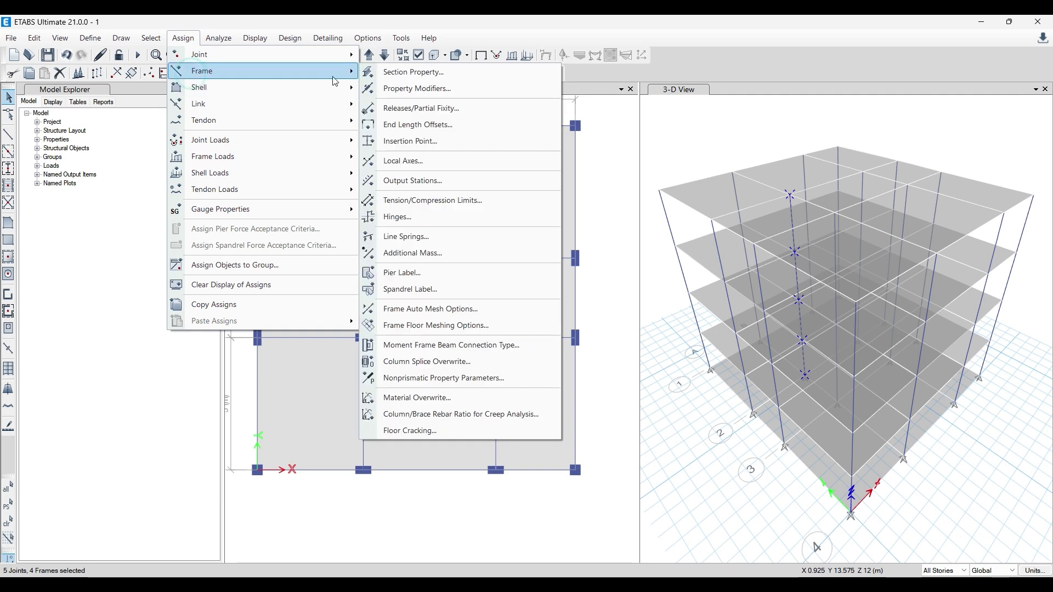
{"action": "left_click", "coordinate": [404, 163]}
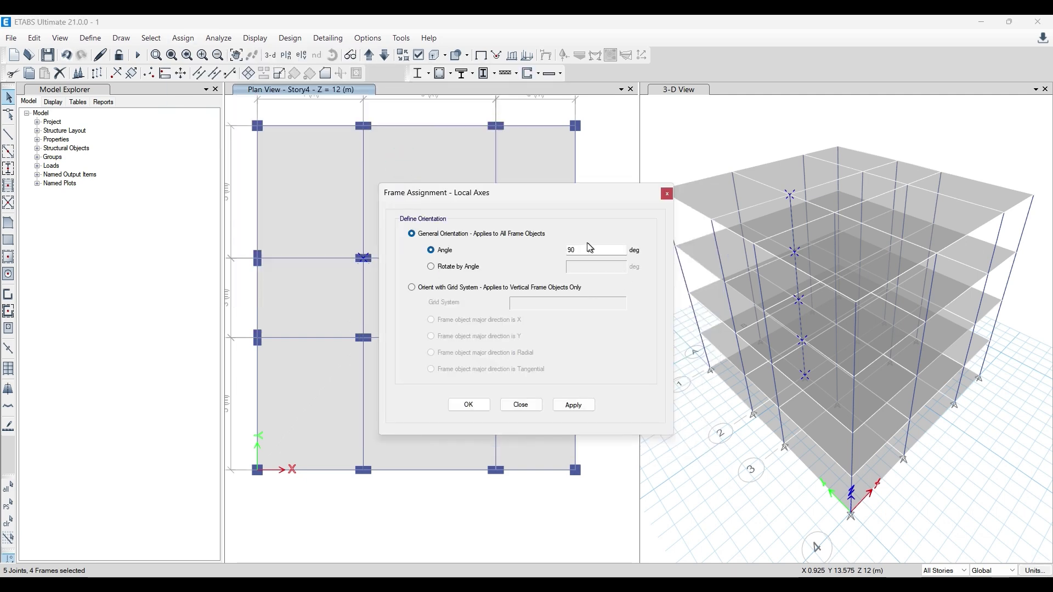
{"action": "left_click_drag", "start_coordinate": [564, 192], "coordinate": [638, 200]}
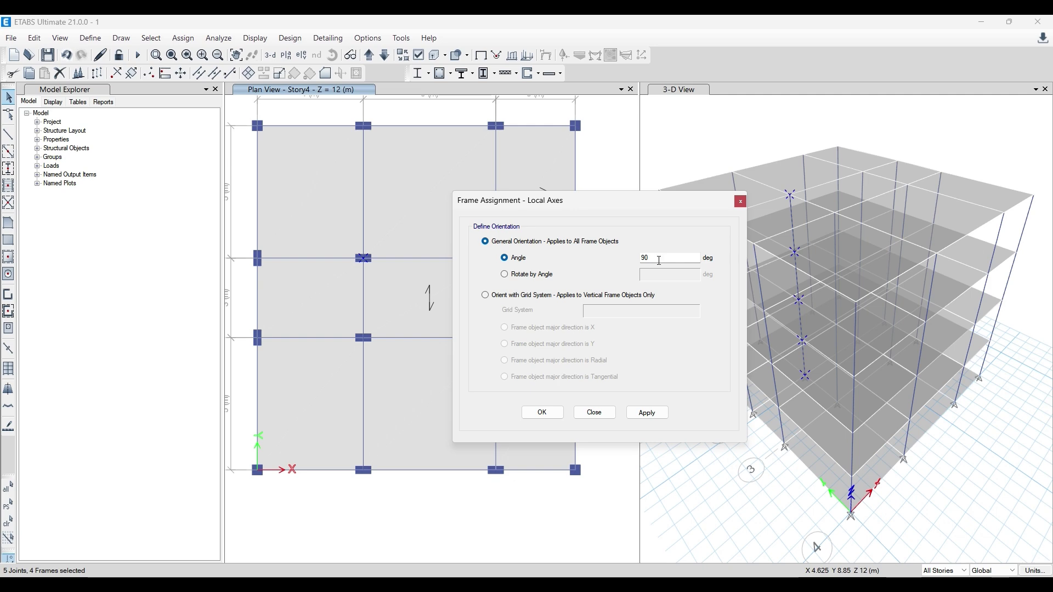
{"action": "left_click", "coordinate": [647, 412]}
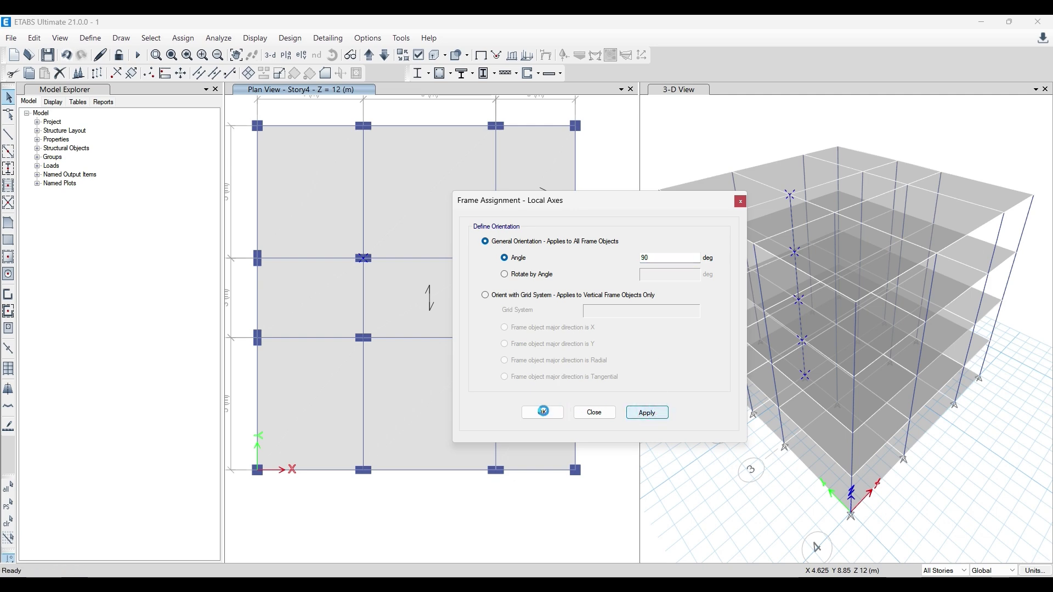
{"action": "left_click", "coordinate": [543, 412]}
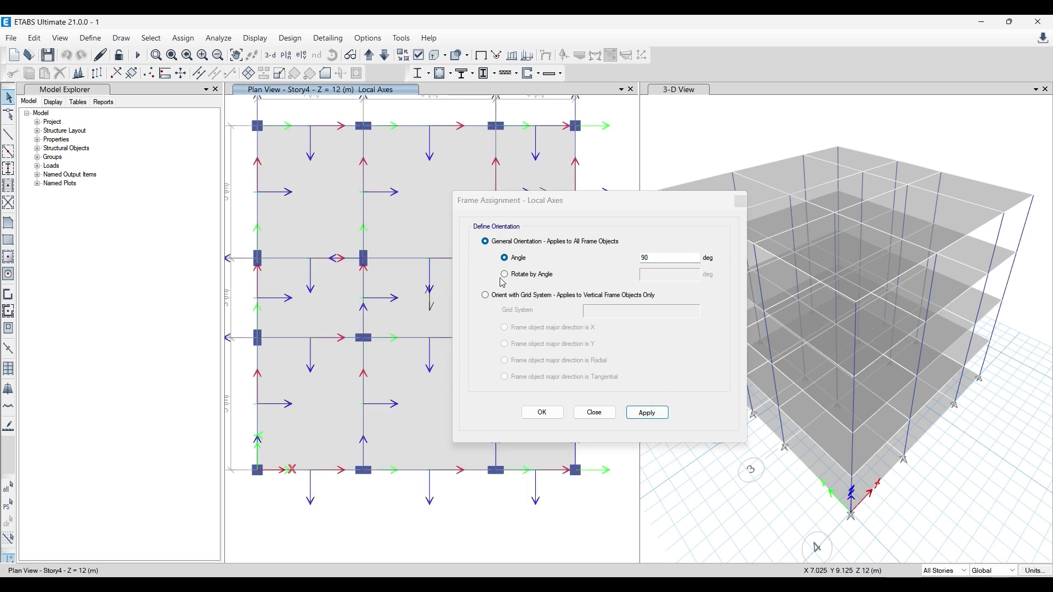
{"action": "left_click", "coordinate": [486, 53]}
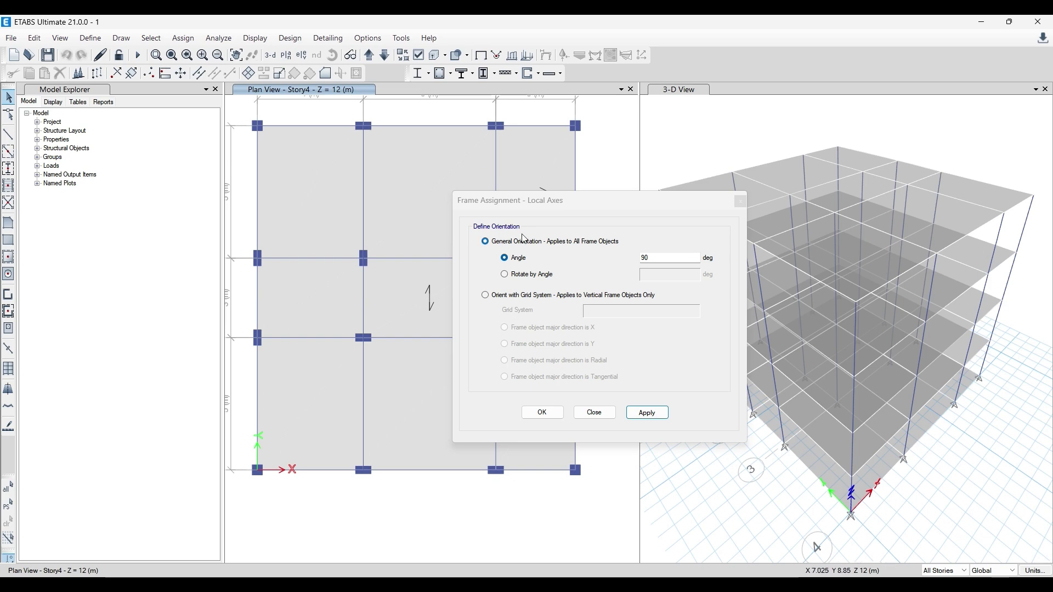
{"action": "left_click", "coordinate": [738, 205]}
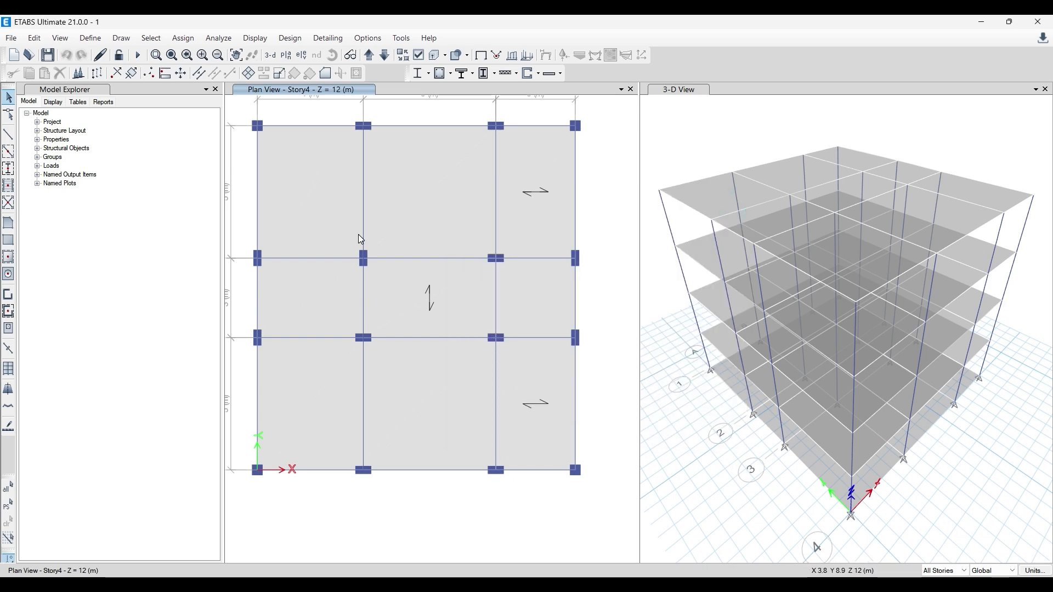
- Select the column at grid B/2 and review where local axes are assigned to frames and shells, without assigning anything
{"action": "left_click", "coordinate": [347, 234]}
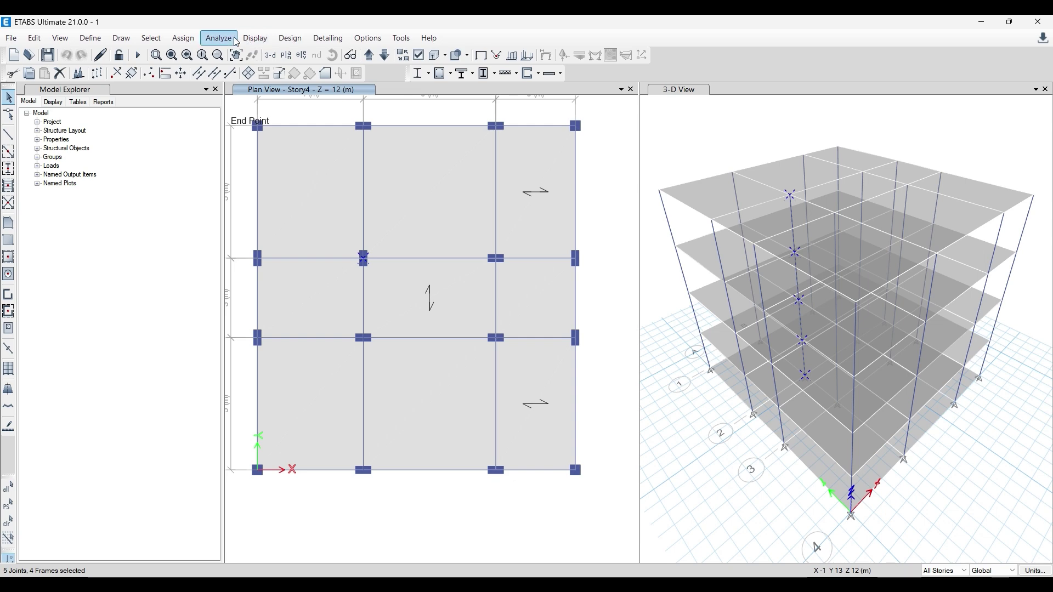
{"action": "left_click", "coordinate": [183, 38]}
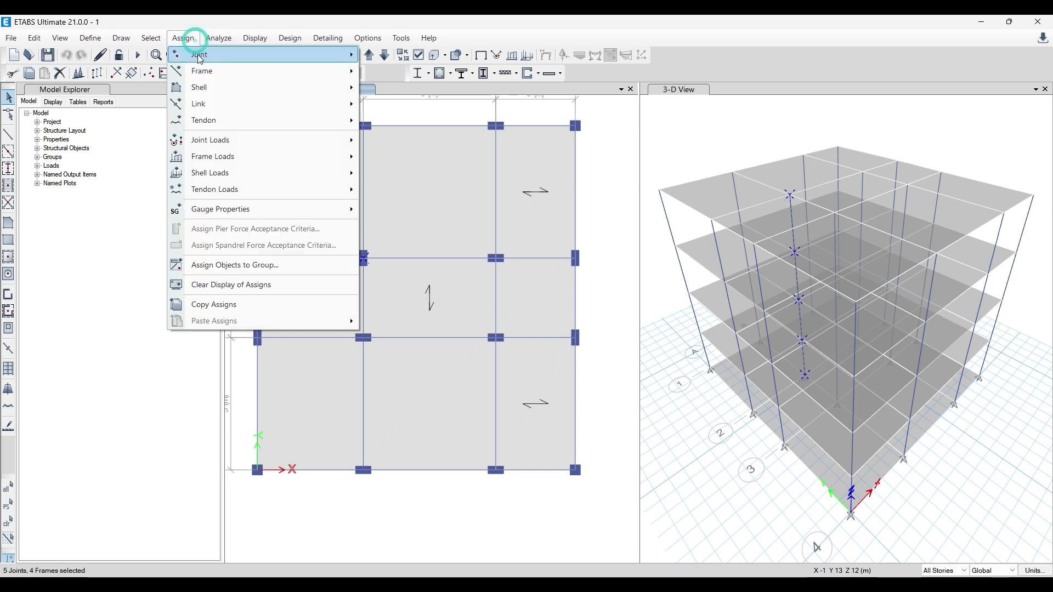
{"action": "mouse_move", "coordinate": [211, 72]}
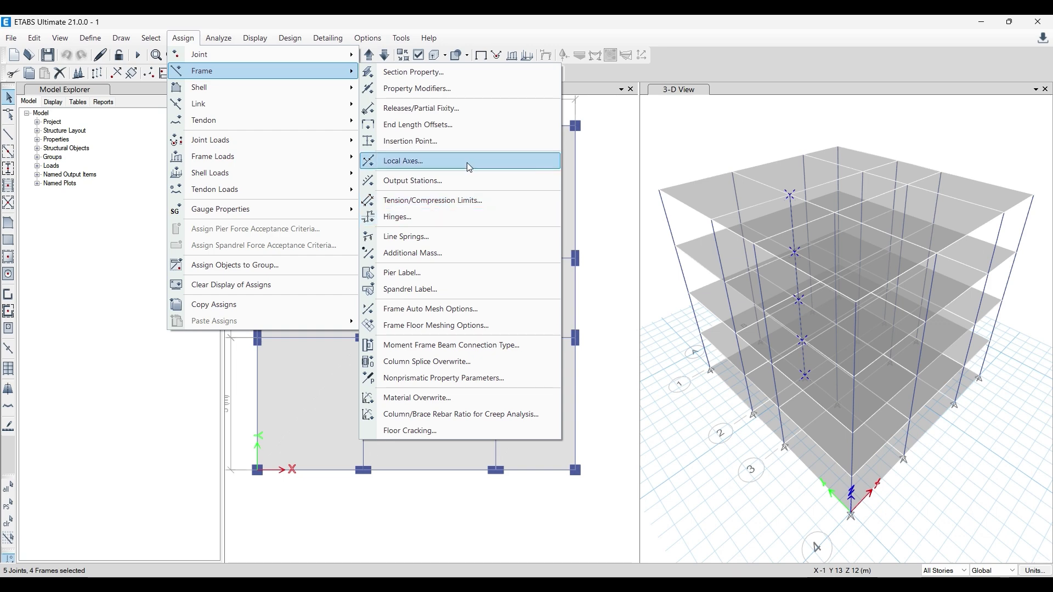
{"action": "mouse_move", "coordinate": [329, 95]}
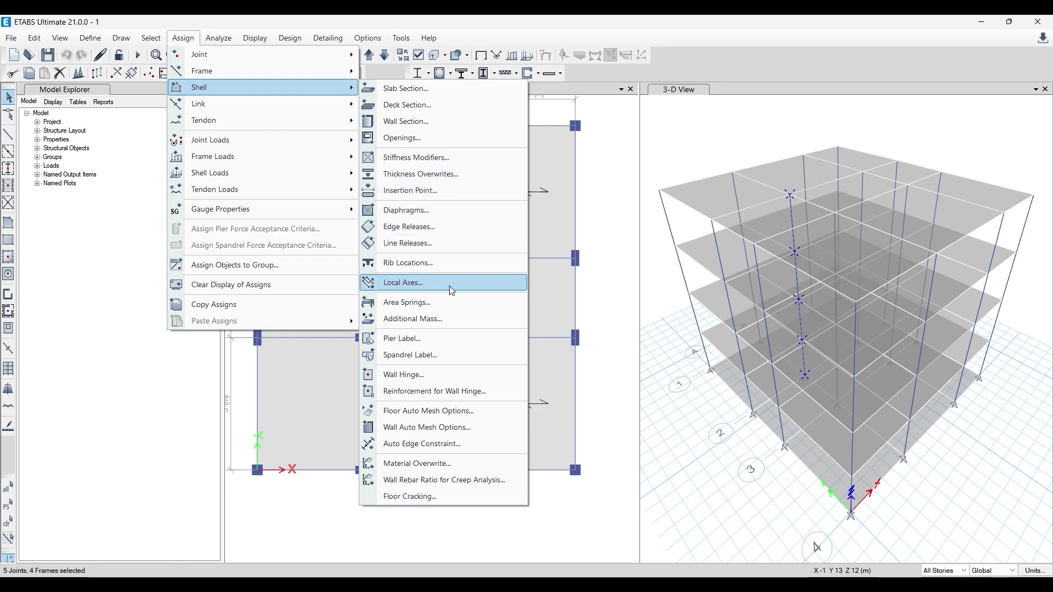
{"action": "left_click", "coordinate": [598, 221]}
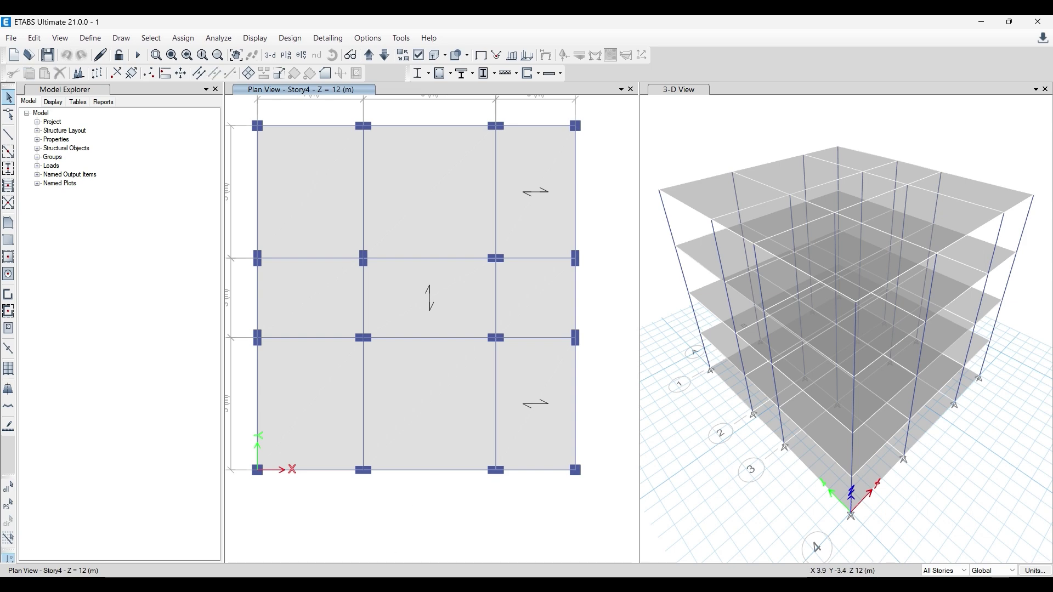
- Switch to Paint and append "+ How to change orientation of members." to item 4 of the Topics Covered list
{"action": "key", "text": "alt+Tab"}
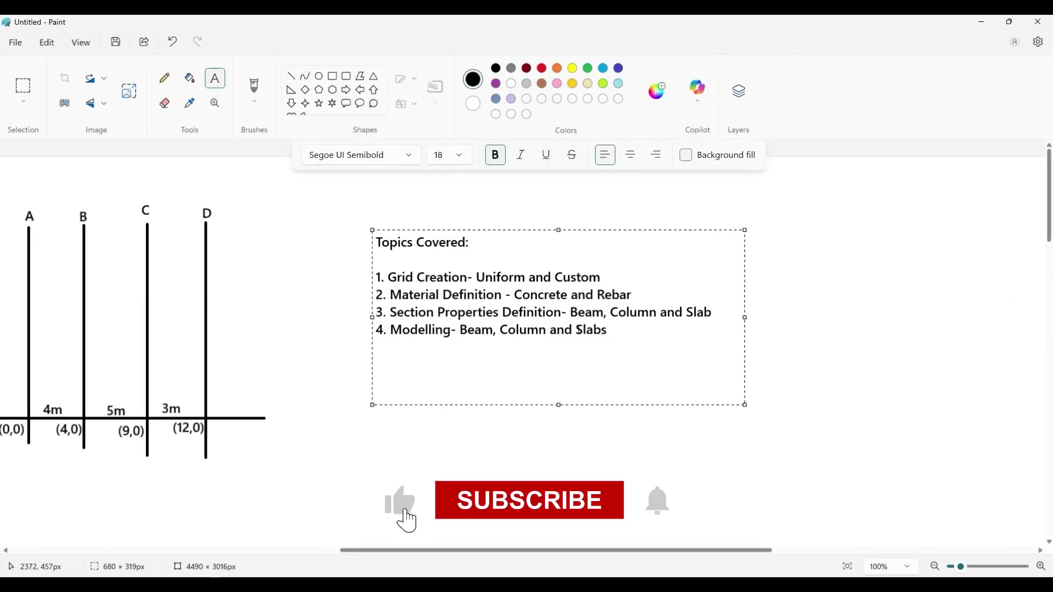
{"action": "type", "text": "+"}
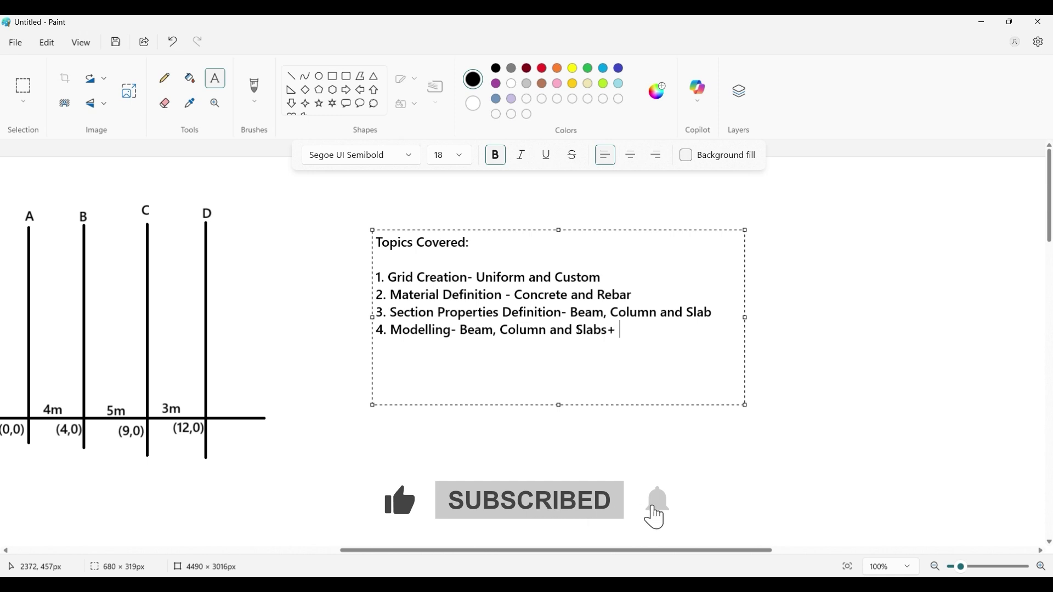
{"action": "type", "text": " How to cha"}
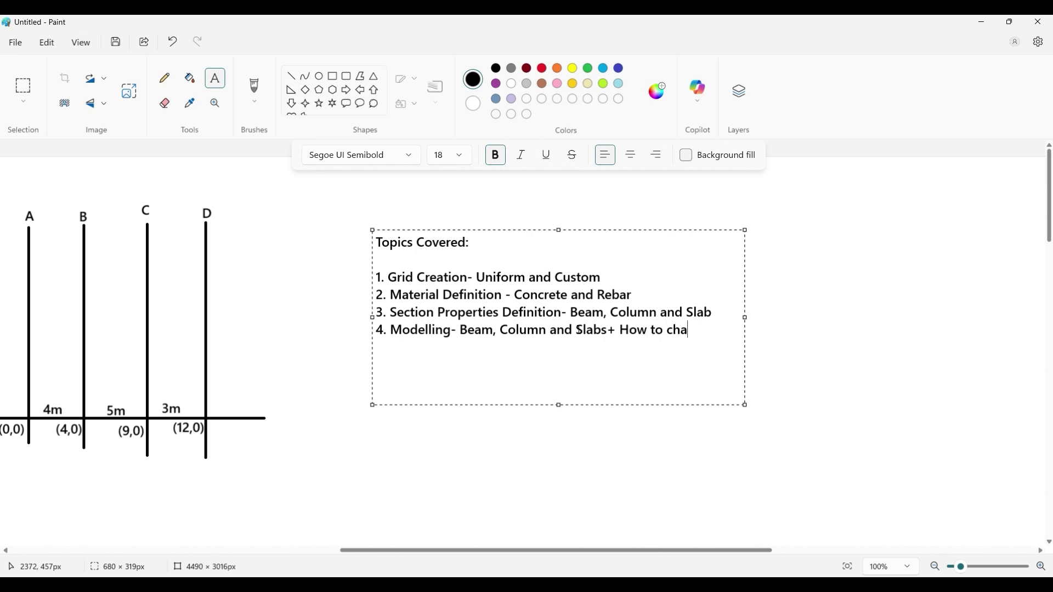
{"action": "type", "text": "nge orientation of members."}
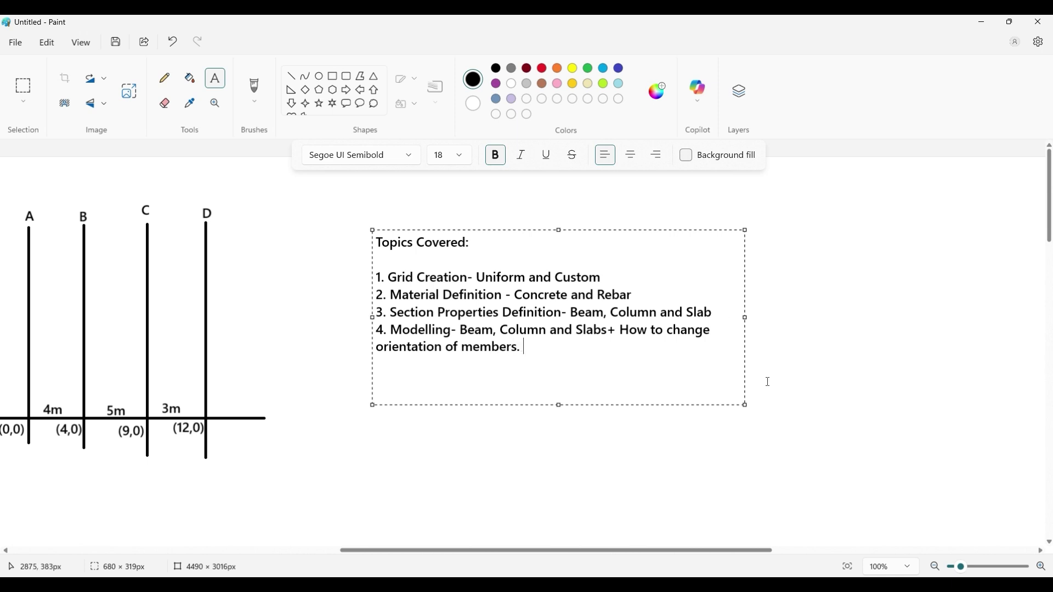
{"action": "left_click_drag", "start_coordinate": [745, 407], "coordinate": [919, 464]}
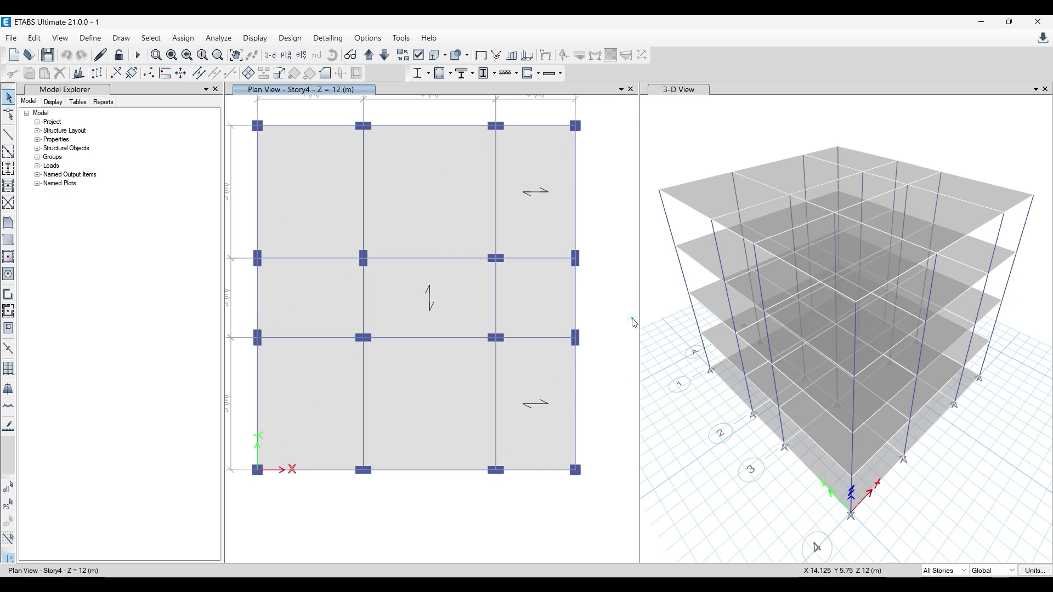
- Highlight the base-level slab in bay A–B/1–2 in the 3-D view
{"action": "middle_click_drag", "start_coordinate": [601, 319], "coordinate": [618, 372]}
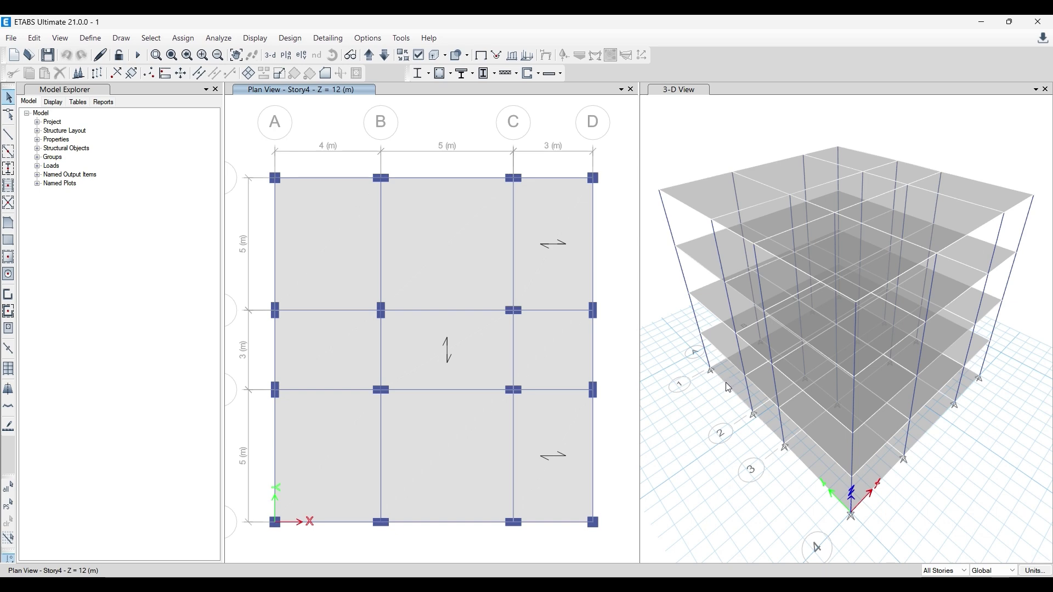
{"action": "left_click", "coordinate": [729, 384]}
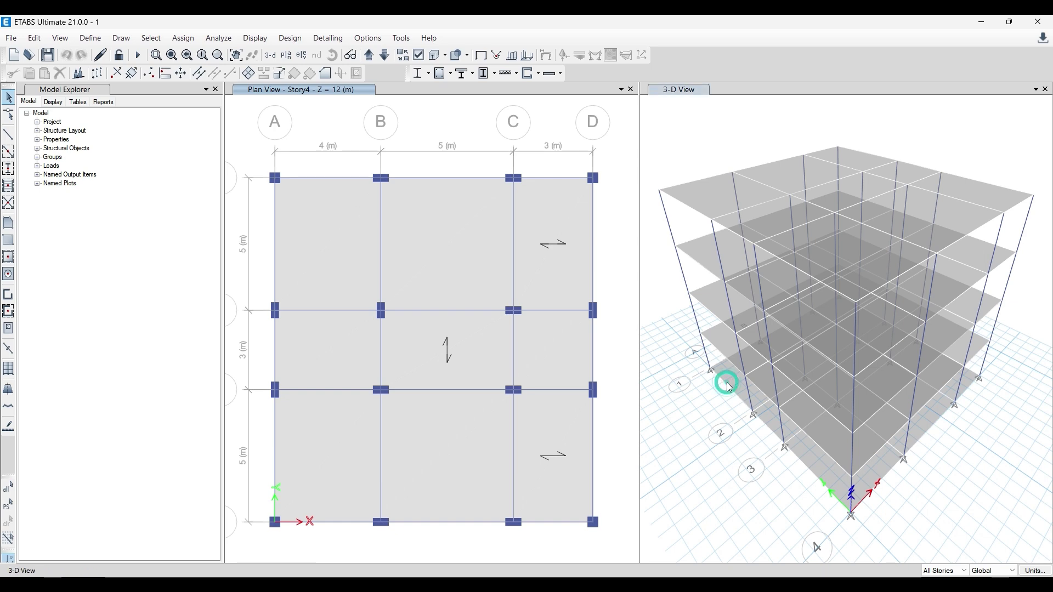
{"action": "left_click", "coordinate": [733, 383]}
{"action": "left_click", "coordinate": [732, 383]}
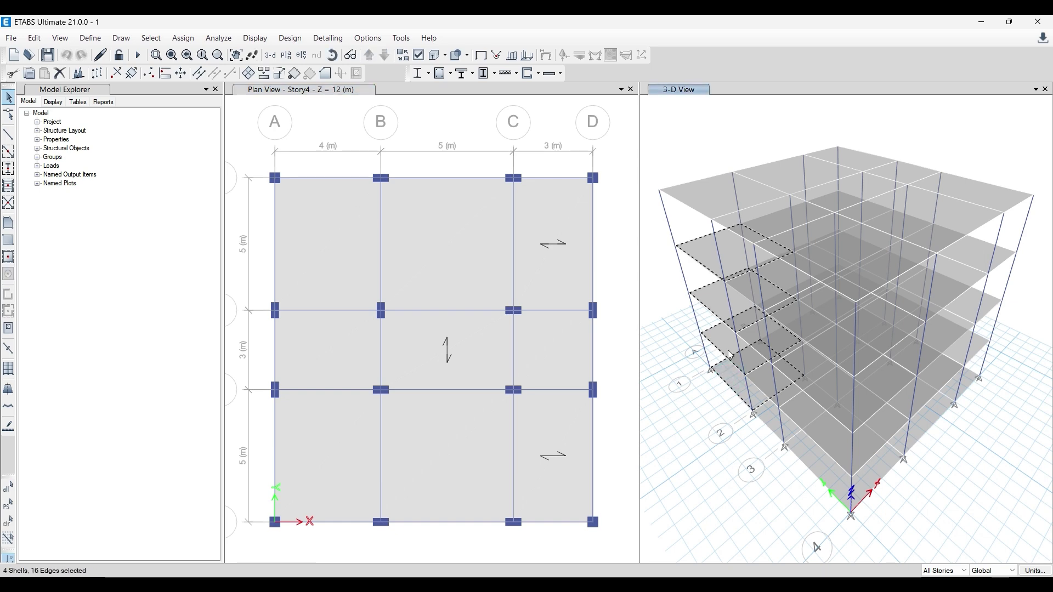
- Clear the slab selection, limit the story scope to One Story and display the Base plan at Z = 0 m
{"action": "left_click", "coordinate": [720, 274]}
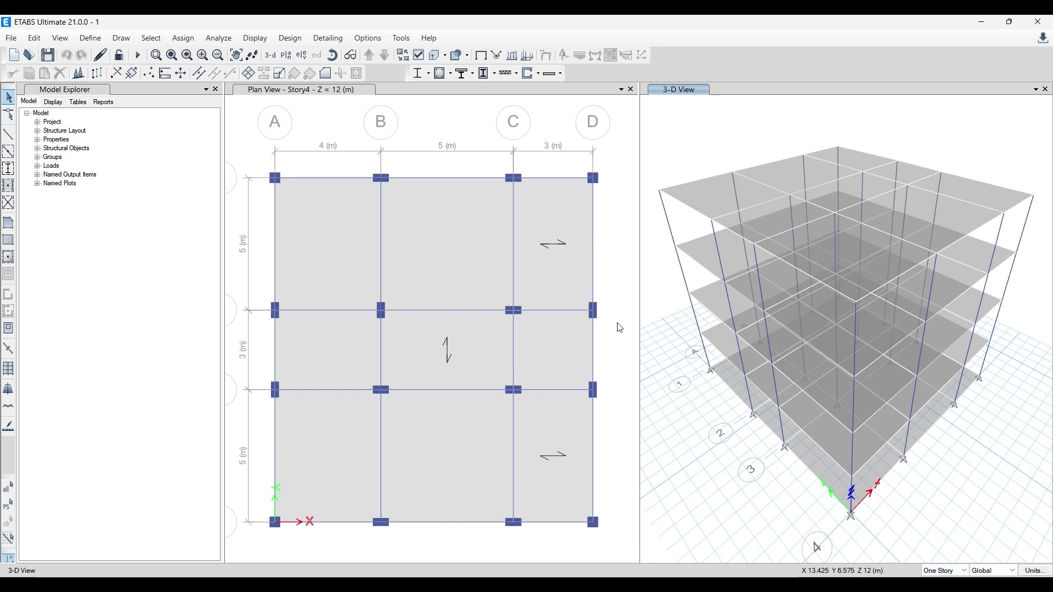
{"action": "left_click", "coordinate": [609, 256]}
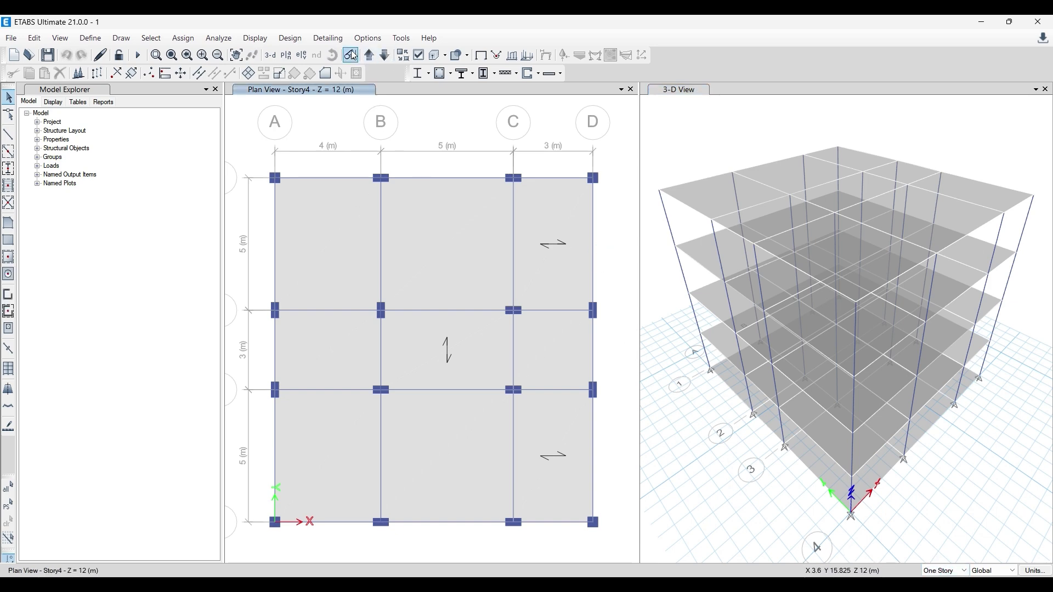
{"action": "left_click", "coordinate": [370, 55]}
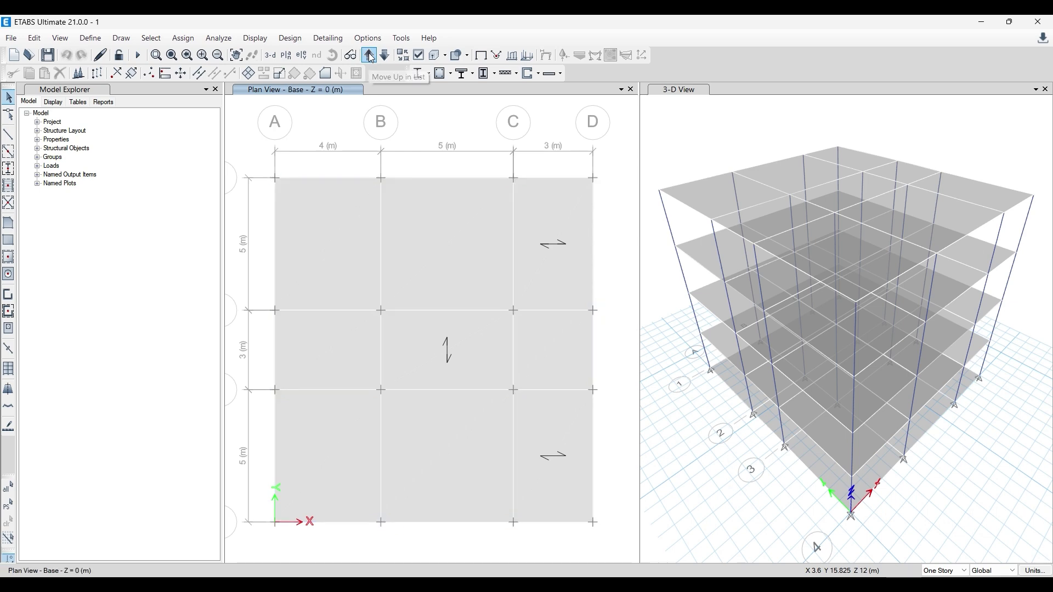
- Select all nine slab panels on the Base plan and delete them
{"action": "left_click", "coordinate": [339, 226]}
{"action": "left_click", "coordinate": [352, 329]}
{"action": "left_click", "coordinate": [446, 256]}
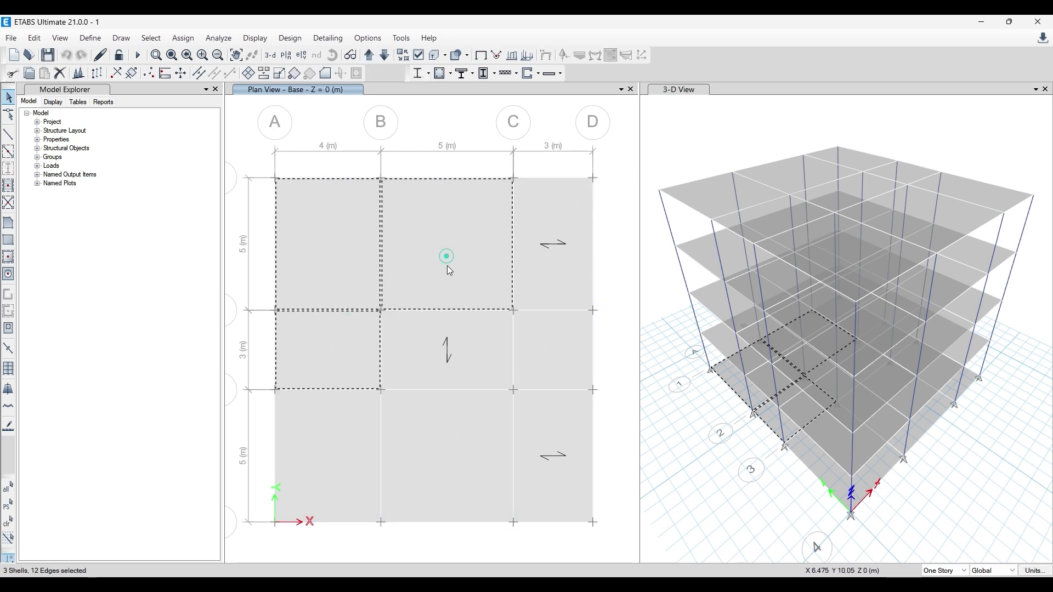
{"action": "left_click", "coordinate": [457, 346]}
{"action": "left_click", "coordinate": [451, 435]}
{"action": "left_click", "coordinate": [341, 445]}
{"action": "left_click", "coordinate": [556, 466]}
{"action": "left_click", "coordinate": [545, 351]}
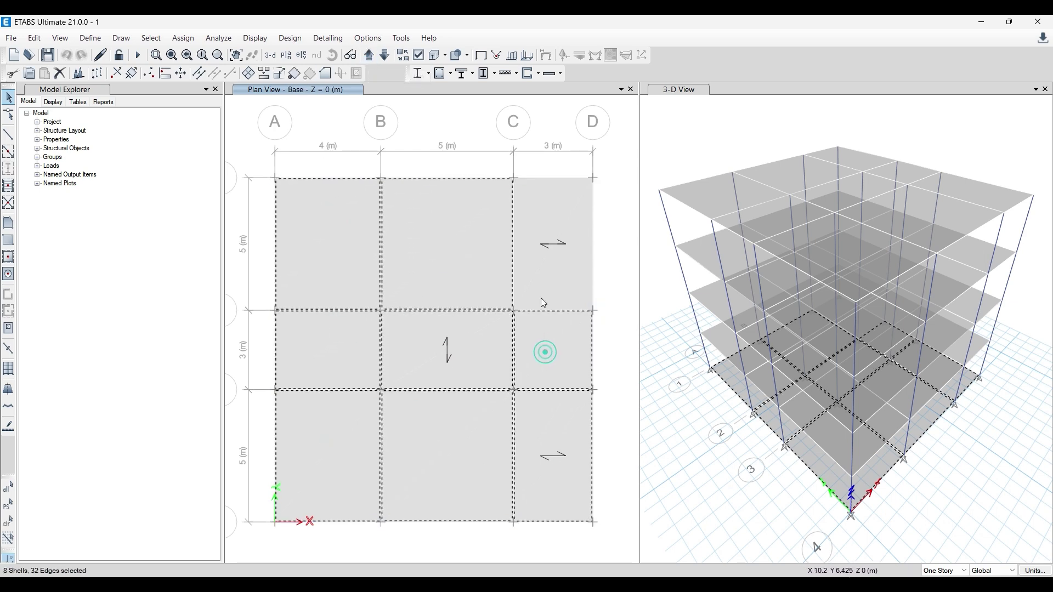
{"action": "left_click", "coordinate": [547, 242]}
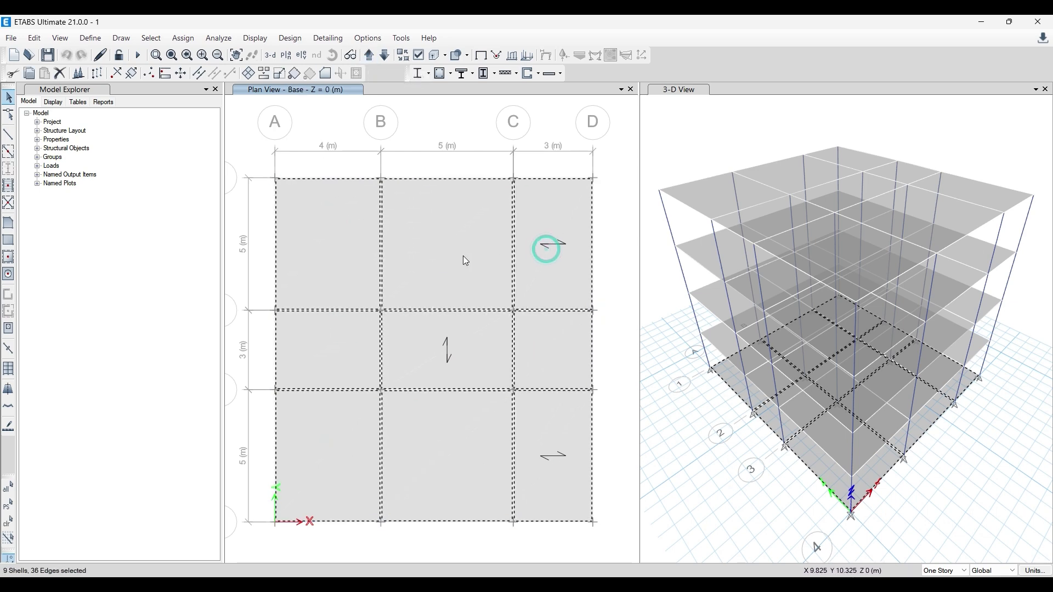
{"action": "left_click", "coordinate": [61, 73]}
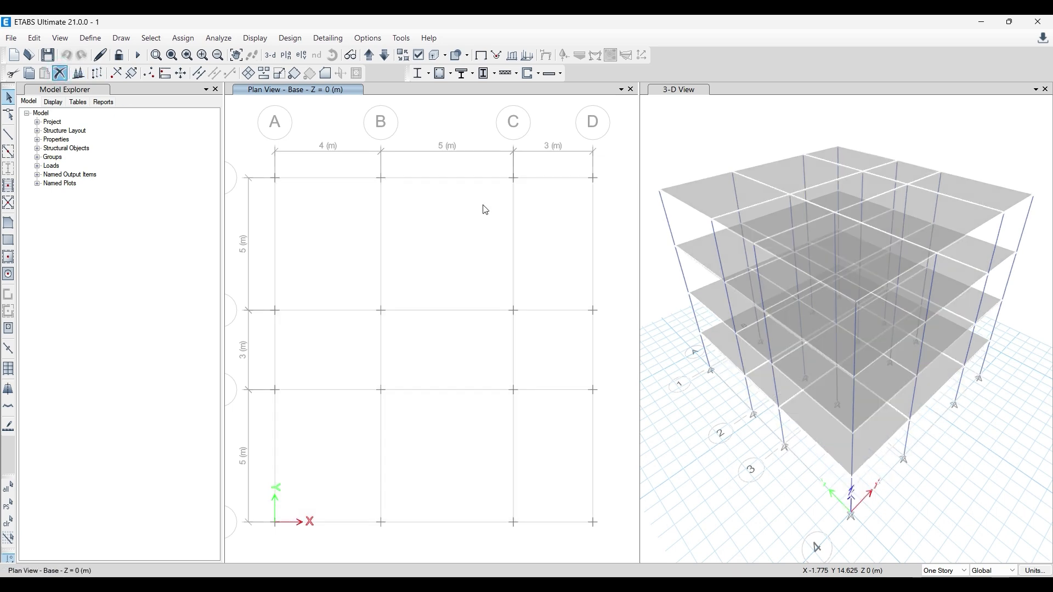
- Go up to the Story1 plan at Z = 3 m, select all nine slab panels without the beams and delete them
{"action": "left_click", "coordinate": [426, 120]}
{"action": "left_click", "coordinate": [369, 55]}
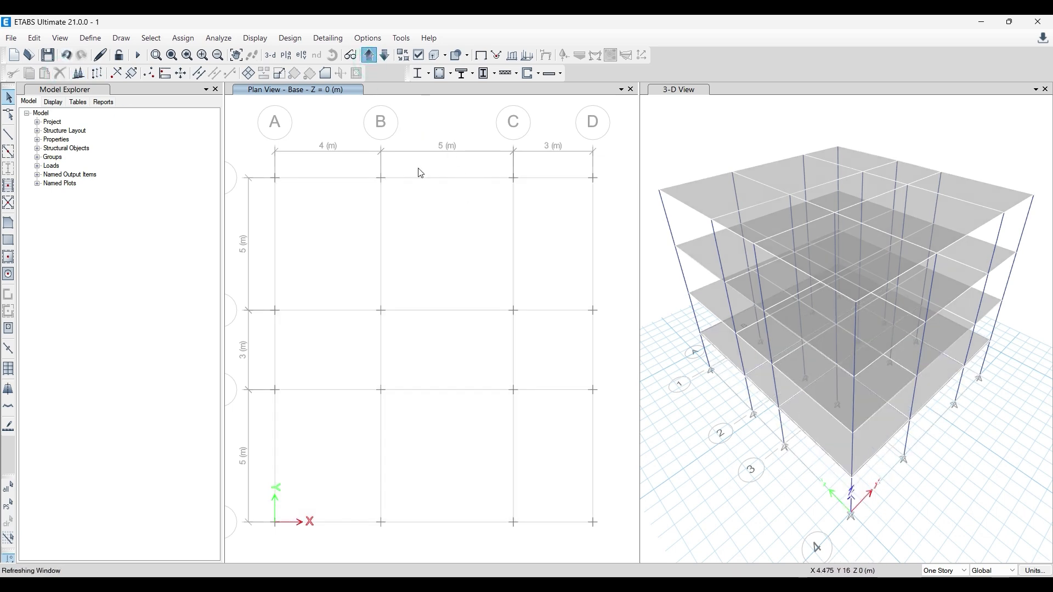
{"action": "left_click", "coordinate": [433, 225]}
{"action": "left_click", "coordinate": [345, 237]}
{"action": "left_click", "coordinate": [337, 329]}
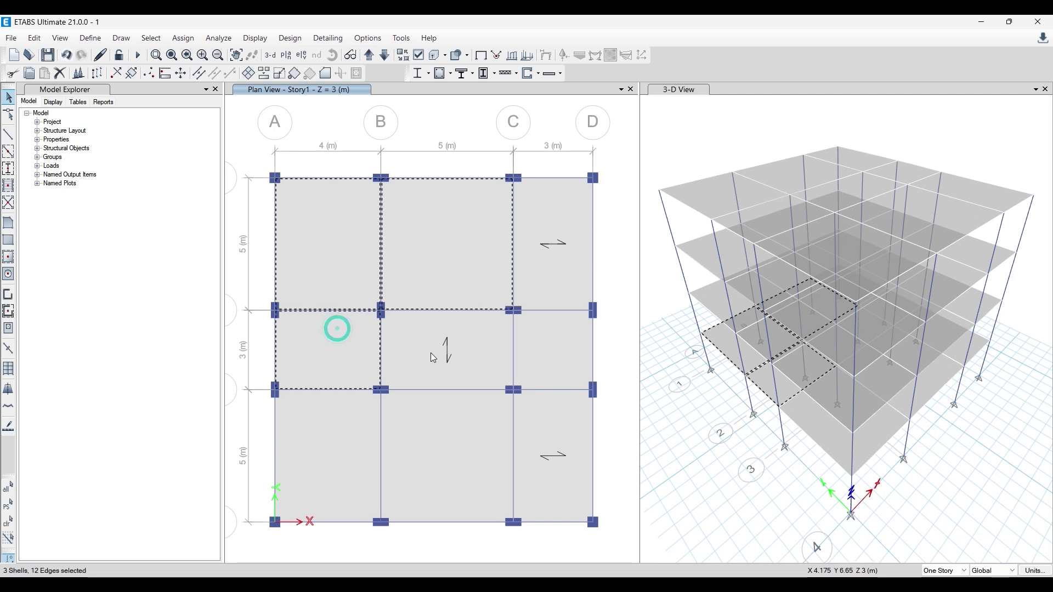
{"action": "left_click", "coordinate": [473, 363]}
{"action": "left_click", "coordinate": [462, 424]}
{"action": "left_click", "coordinate": [330, 449]}
{"action": "left_click", "coordinate": [514, 442]}
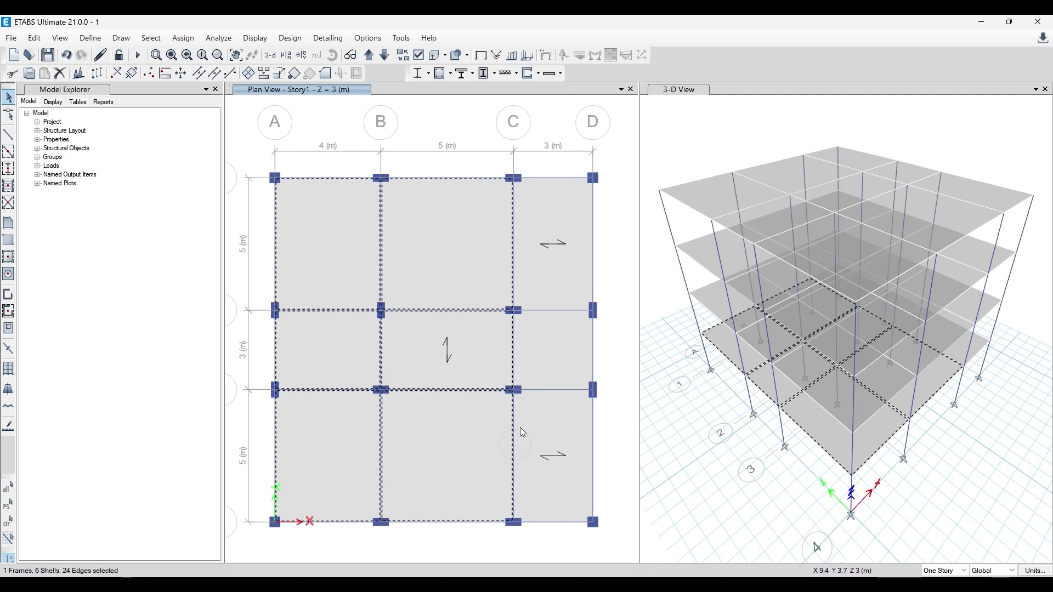
{"action": "left_click", "coordinate": [513, 440]}
{"action": "left_click", "coordinate": [545, 439]}
{"action": "left_click", "coordinate": [547, 369]}
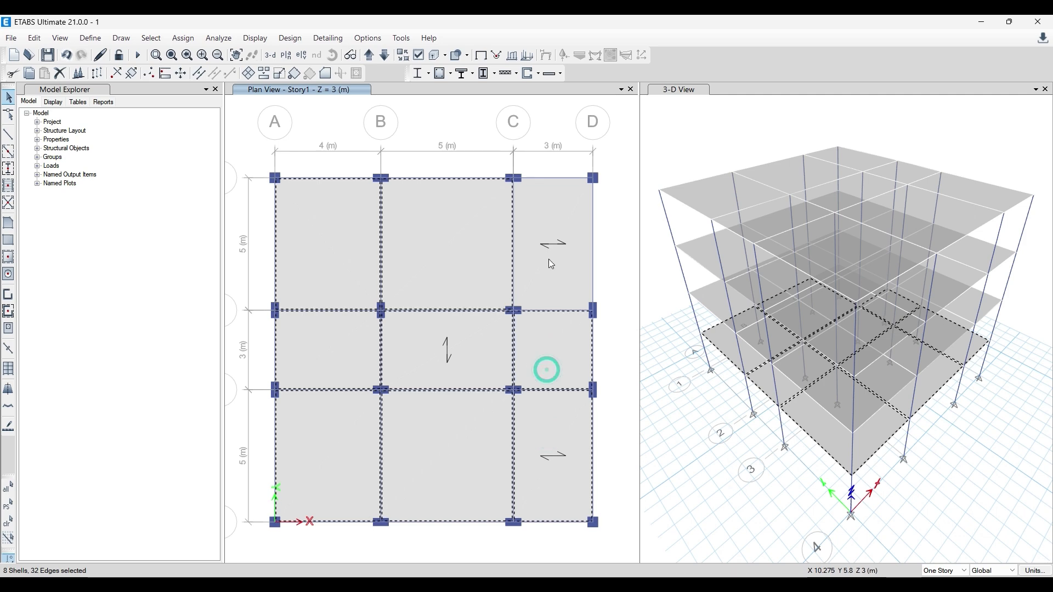
{"action": "left_click", "coordinate": [549, 259]}
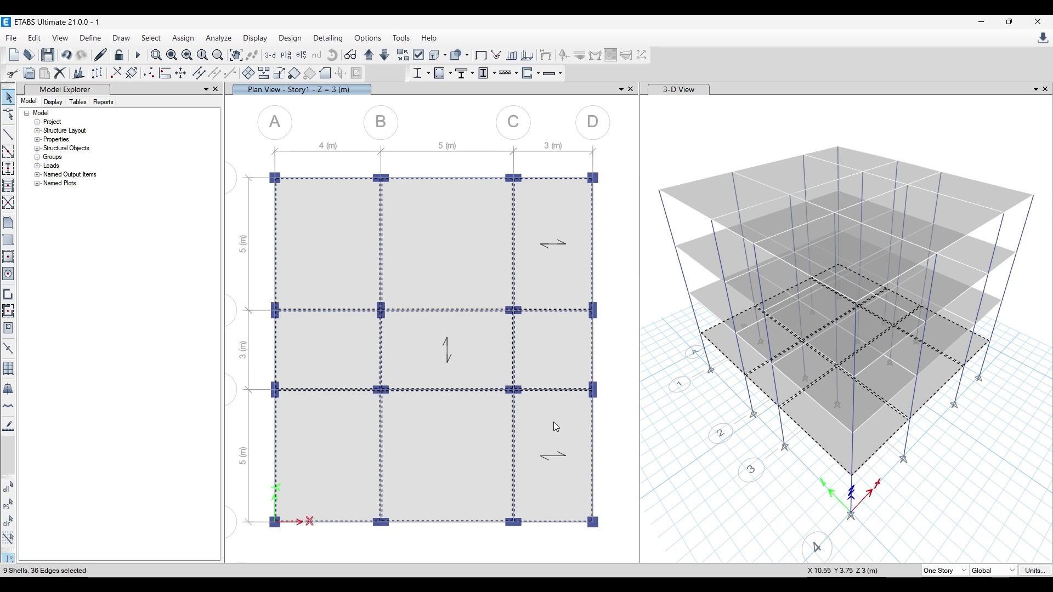
{"action": "left_click", "coordinate": [64, 77]}
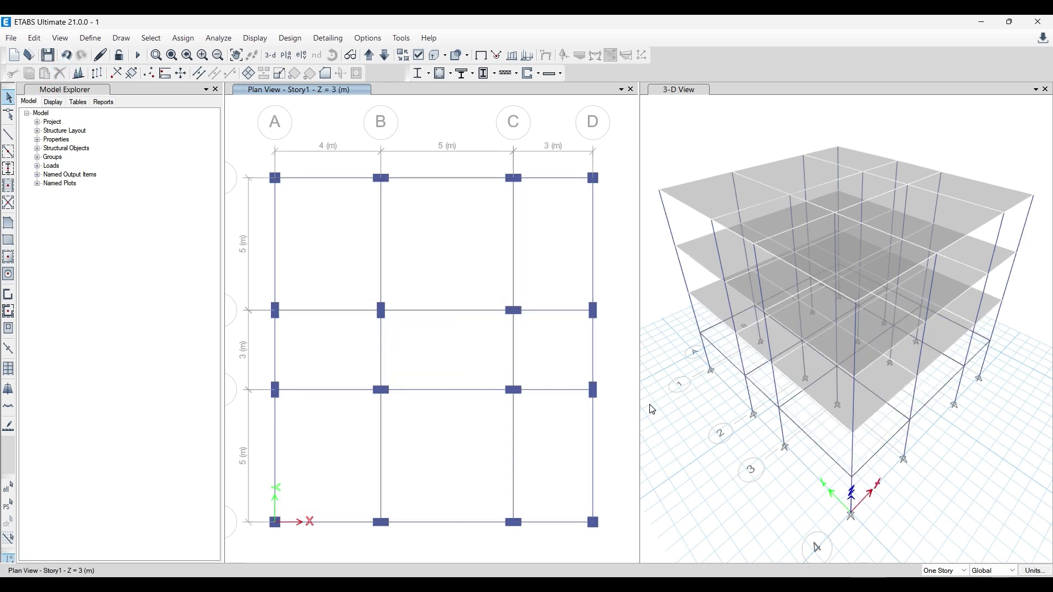
- Return to the Base plan at Z = 0 m and window-select all joints across grids A–D
{"action": "left_click", "coordinate": [676, 425]}
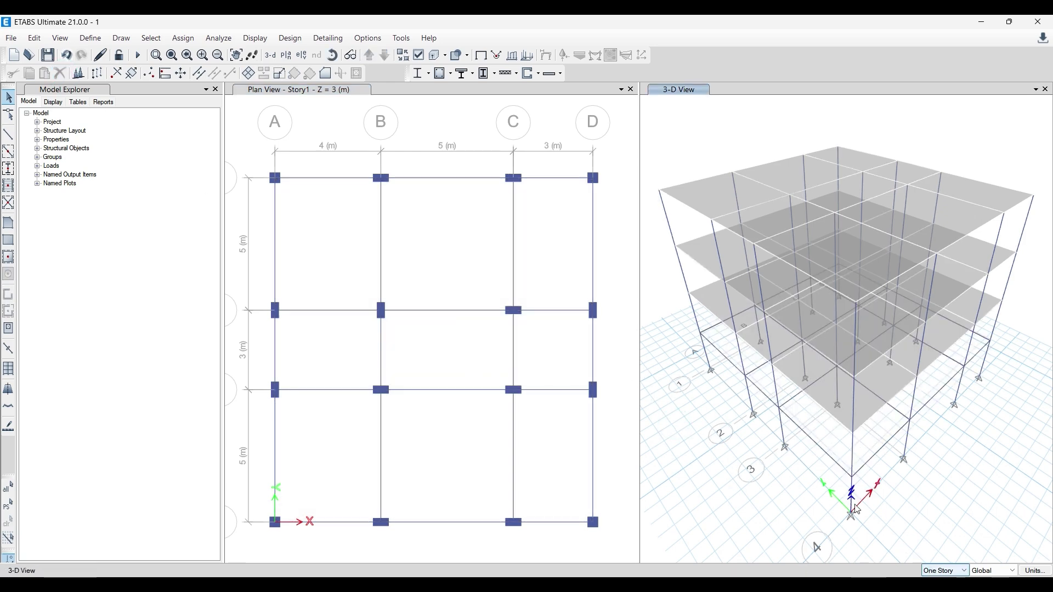
{"action": "left_click", "coordinate": [359, 188]}
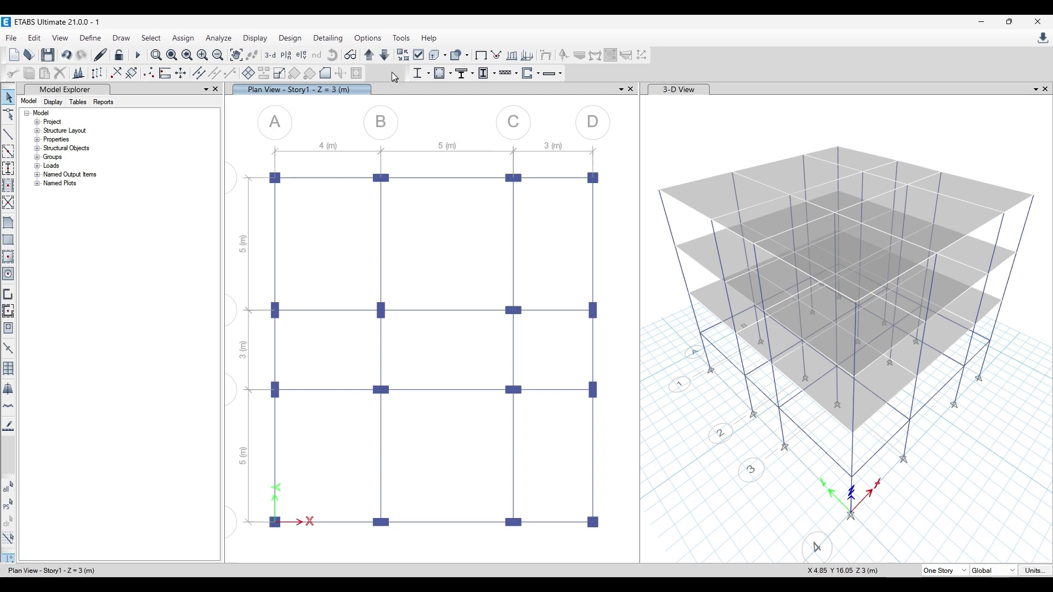
{"action": "left_click", "coordinate": [384, 55]}
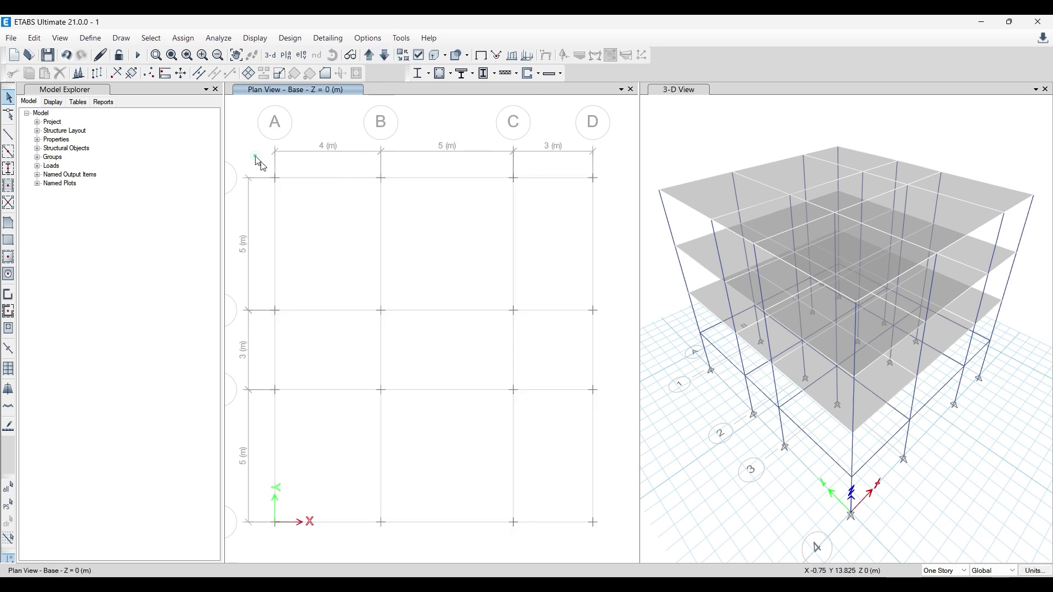
{"action": "left_click_drag", "start_coordinate": [255, 156], "coordinate": [626, 528]}
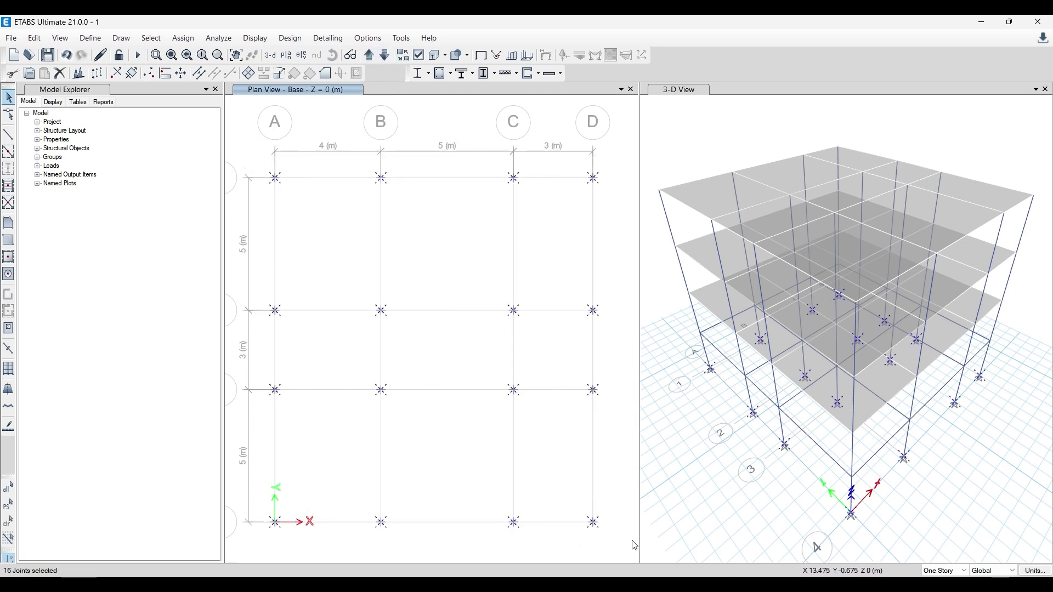
- Try selecting the plan's joints with the story scope set to All Stories, and clear the selection
{"action": "left_click", "coordinate": [934, 570]}
{"action": "left_click", "coordinate": [936, 574]}
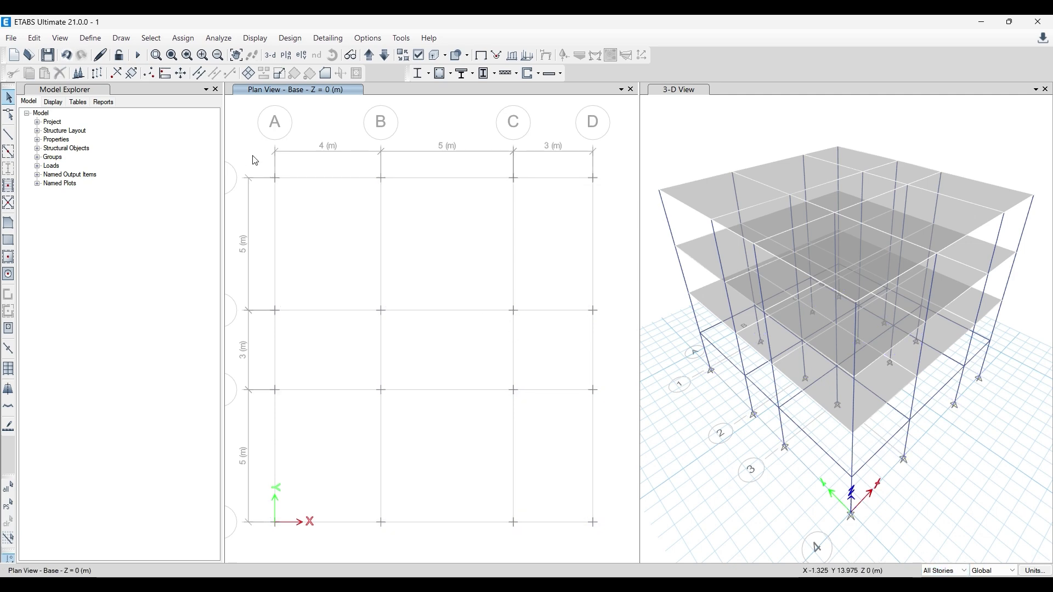
{"action": "left_click_drag", "start_coordinate": [253, 156], "coordinate": [611, 539]}
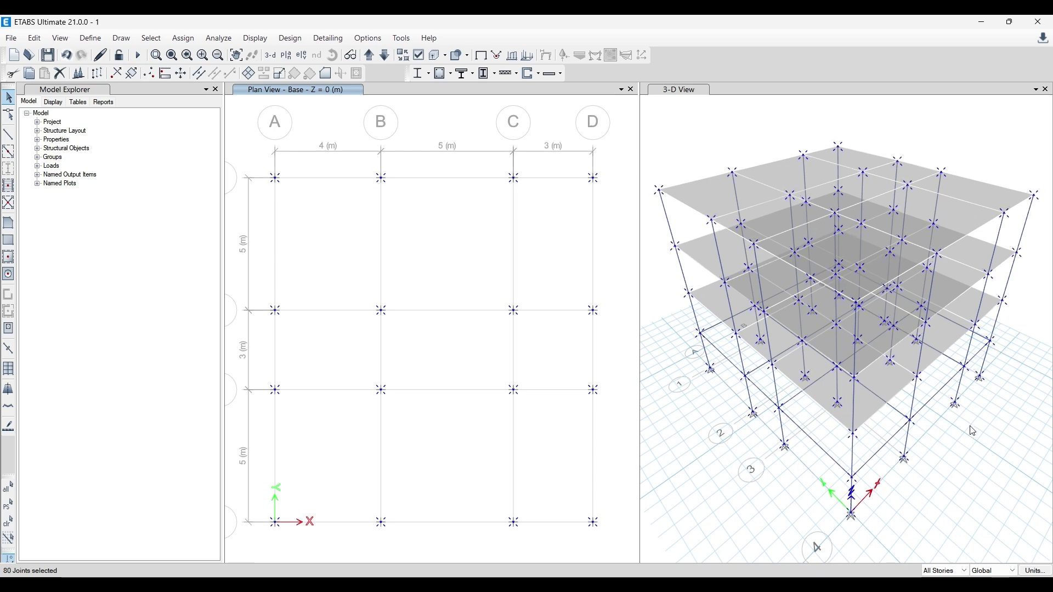
{"action": "key", "text": "ctrl+q"}
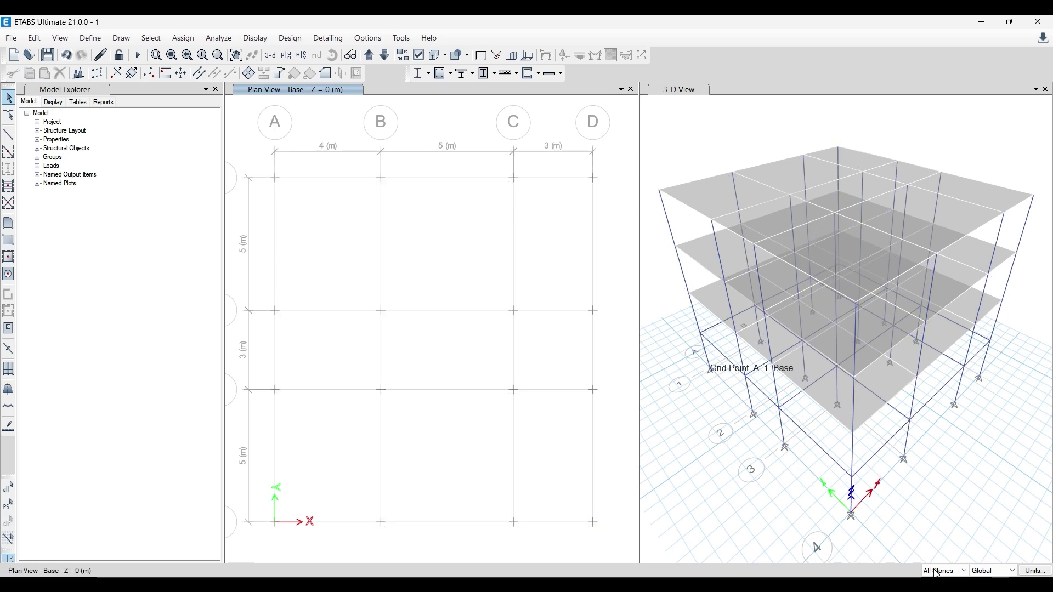
- Limit the story scope to One Story, select all base joints and assign them fixed restraints in every translation and rotation
{"action": "left_click", "coordinate": [943, 570]}
{"action": "left_click", "coordinate": [938, 557]}
{"action": "left_click_drag", "start_coordinate": [237, 137], "coordinate": [618, 540]}
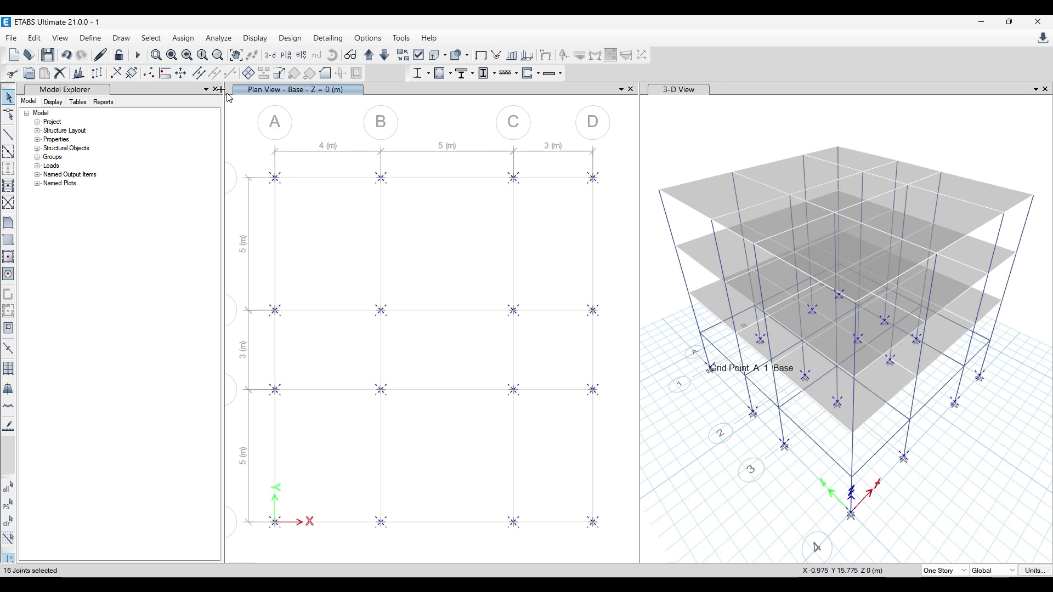
{"action": "left_click", "coordinate": [183, 38]}
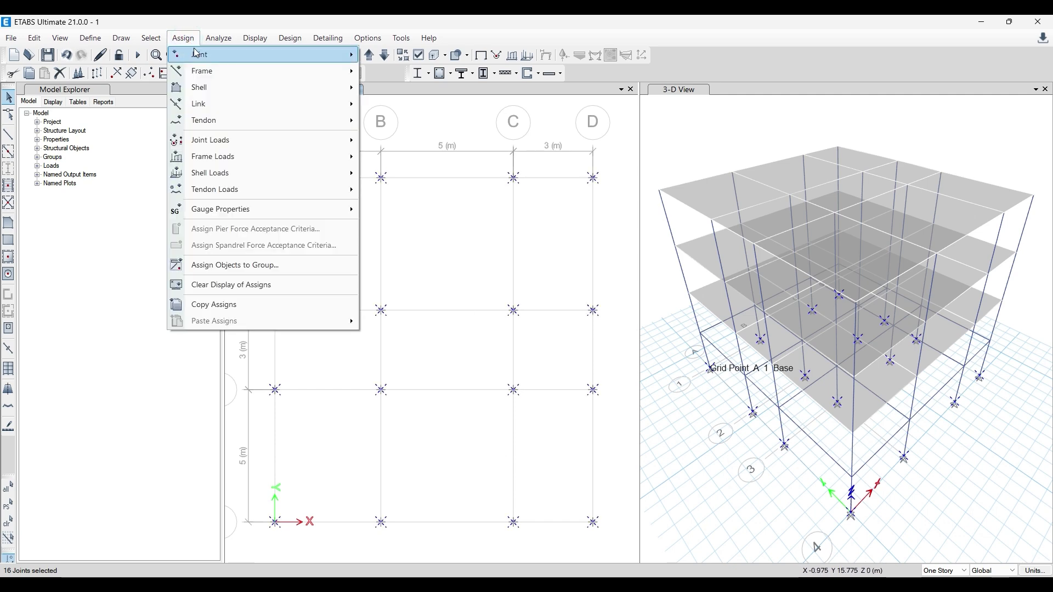
{"action": "mouse_move", "coordinate": [310, 57]}
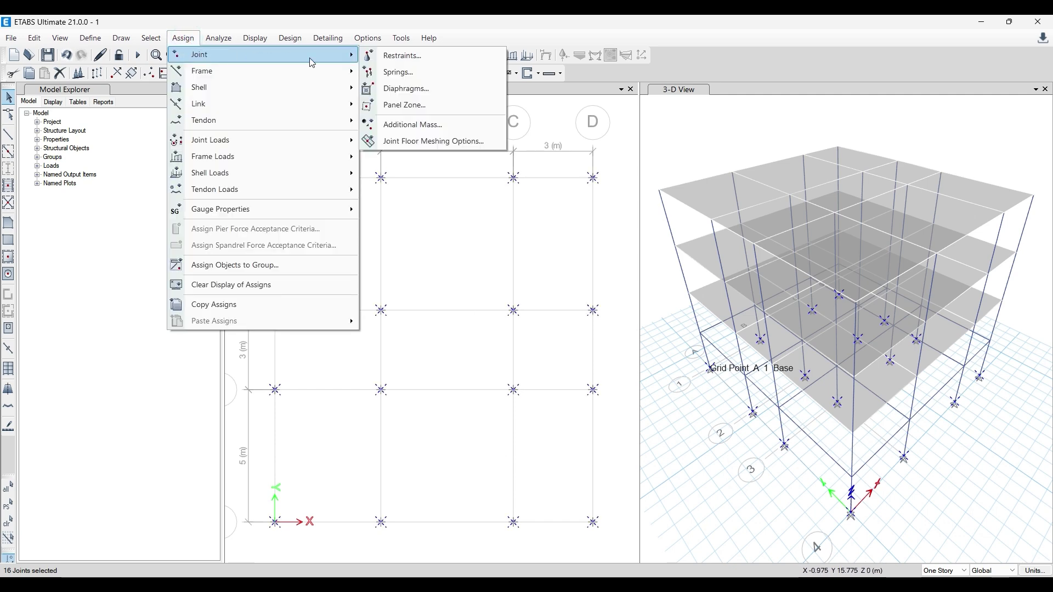
{"action": "left_click", "coordinate": [404, 56]}
{"action": "left_click", "coordinate": [486, 342]}
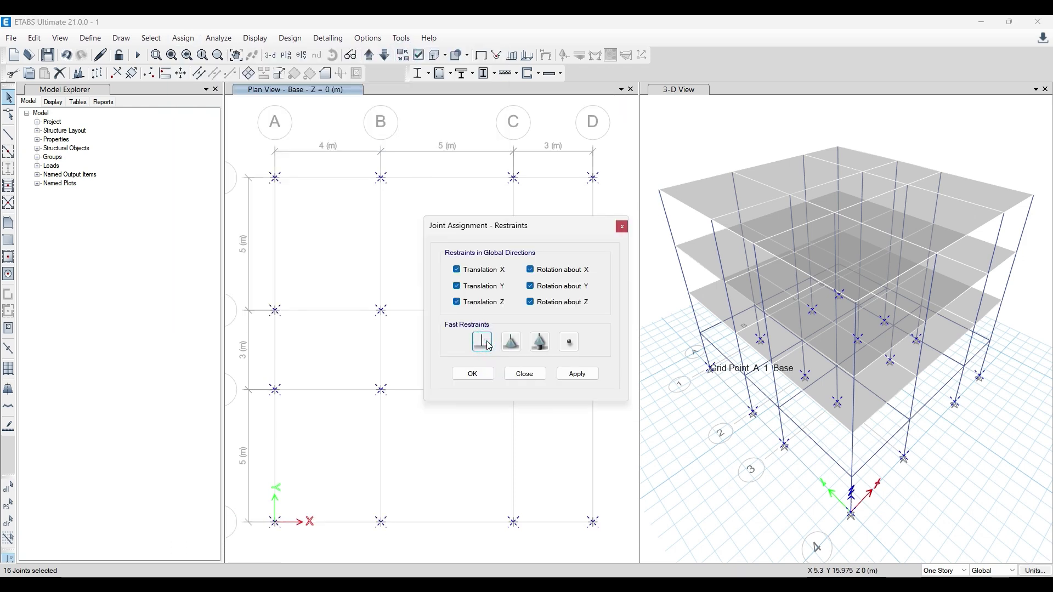
{"action": "left_click", "coordinate": [578, 374]}
{"action": "left_click", "coordinate": [472, 374]}
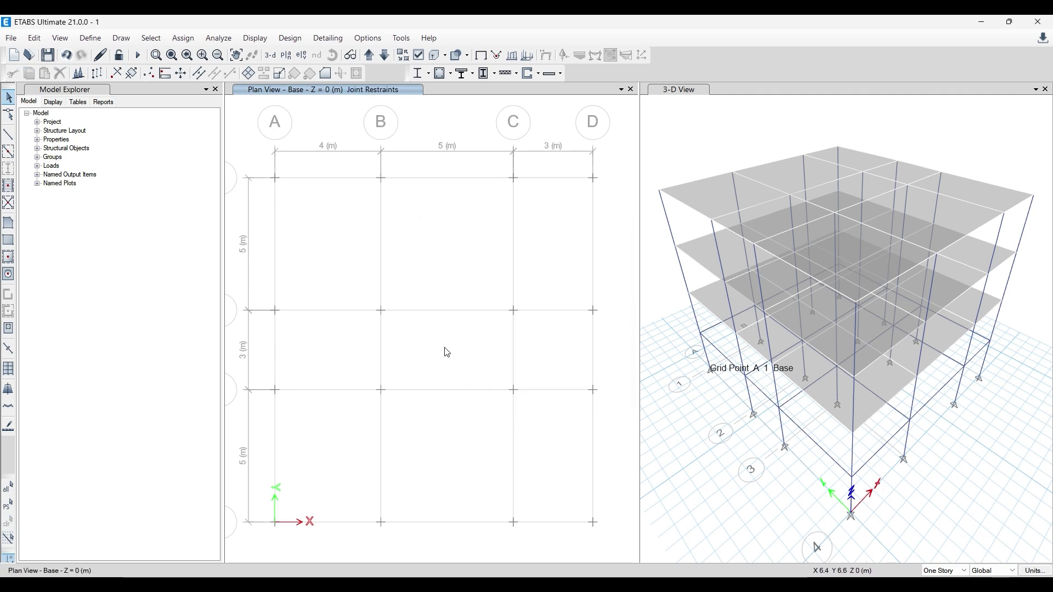
- Examine the support symbols at the column bases in the 3-D view
{"action": "left_click", "coordinate": [721, 417]}
{"action": "left_click", "coordinate": [481, 55]}
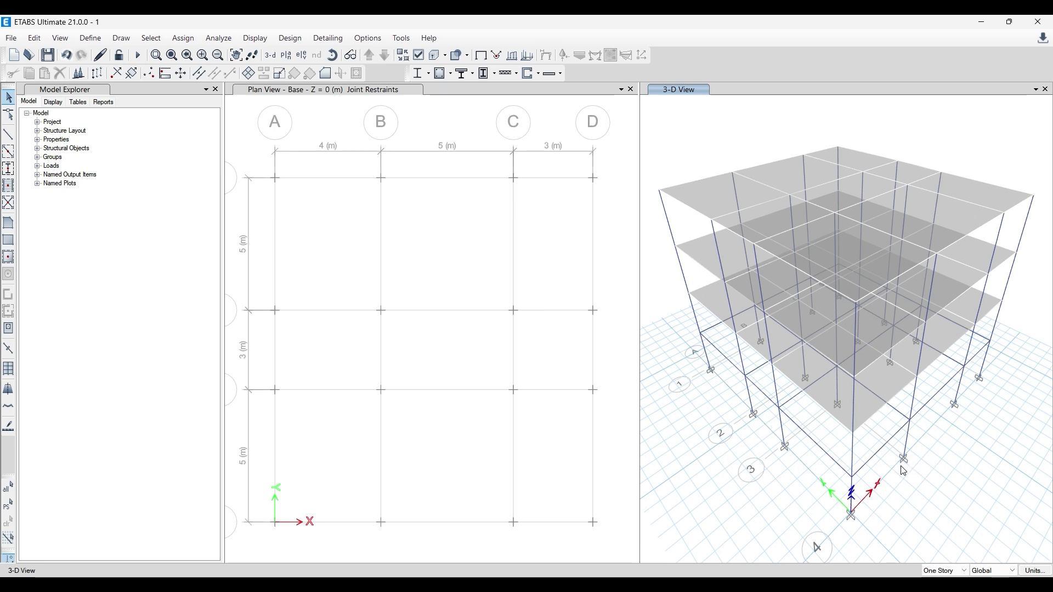
{"action": "scroll", "coordinate": [789, 454], "scroll_direction": "up", "scroll_amount": 3}
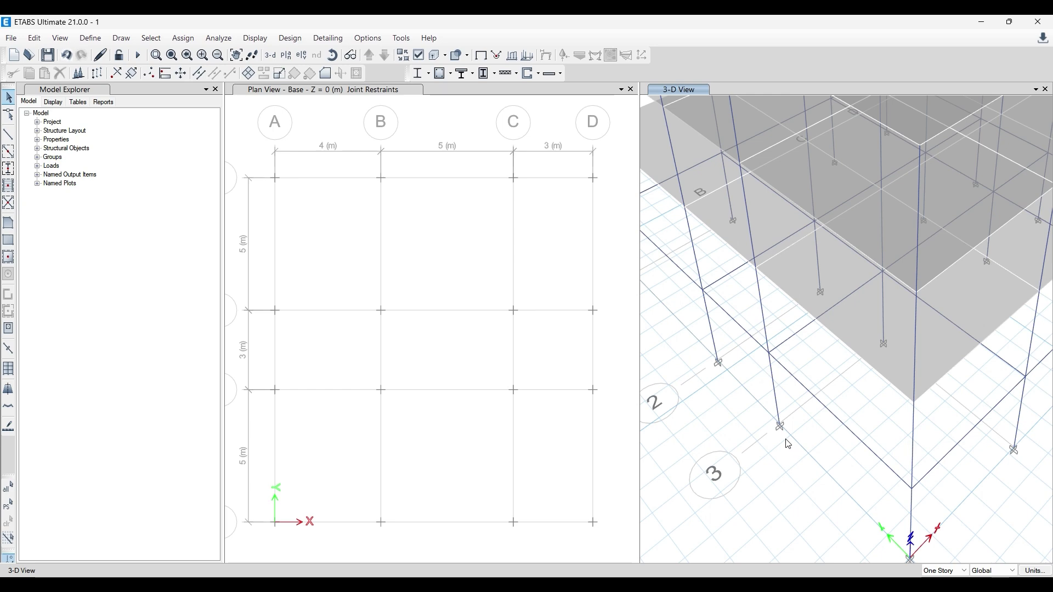
{"action": "scroll", "coordinate": [788, 444], "scroll_direction": "down", "scroll_amount": 3}
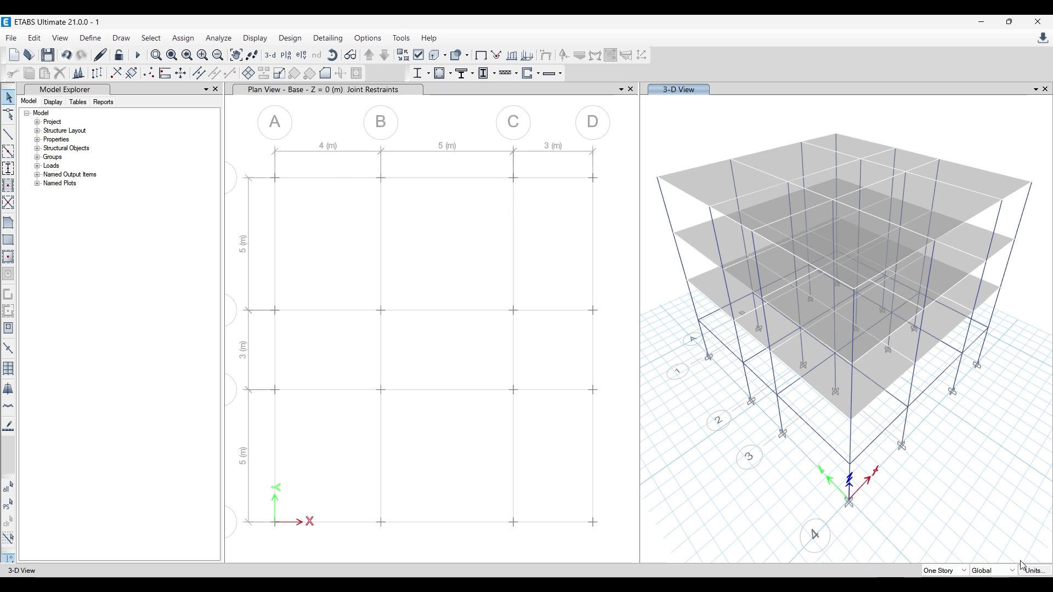
- Reselect all base joints and review the fixed option of the joint restraints assignment, closing it without applying
{"action": "left_click", "coordinate": [400, 127]}
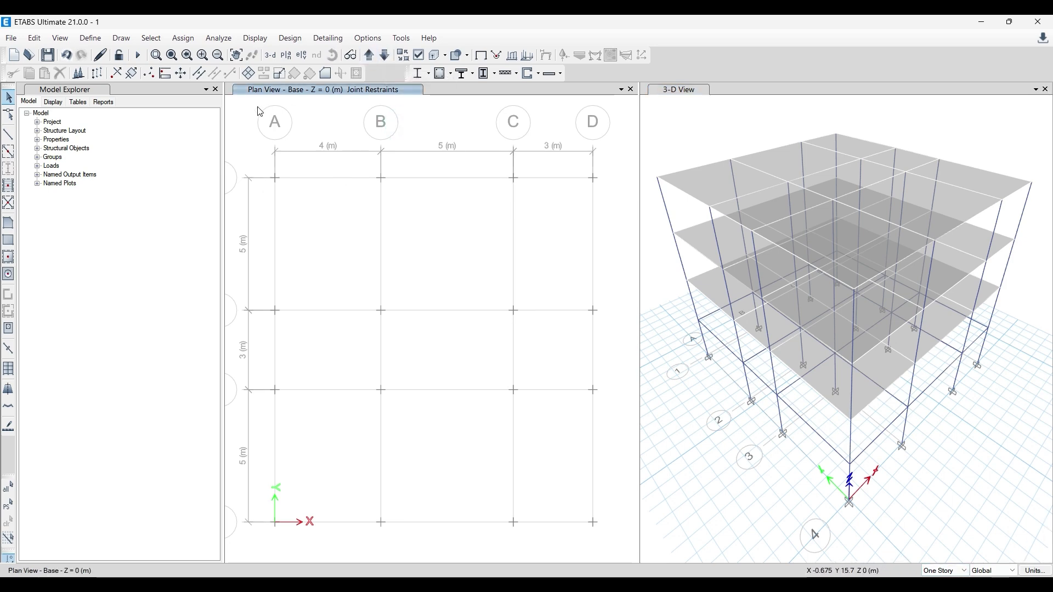
{"action": "left_click_drag", "start_coordinate": [254, 142], "coordinate": [636, 551]}
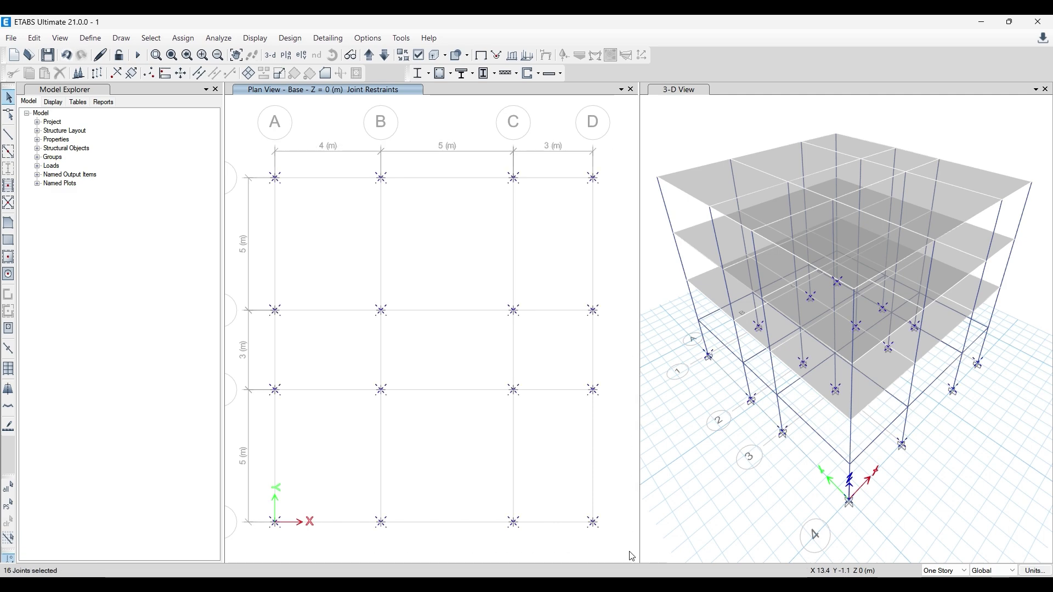
{"action": "left_click", "coordinate": [183, 38]}
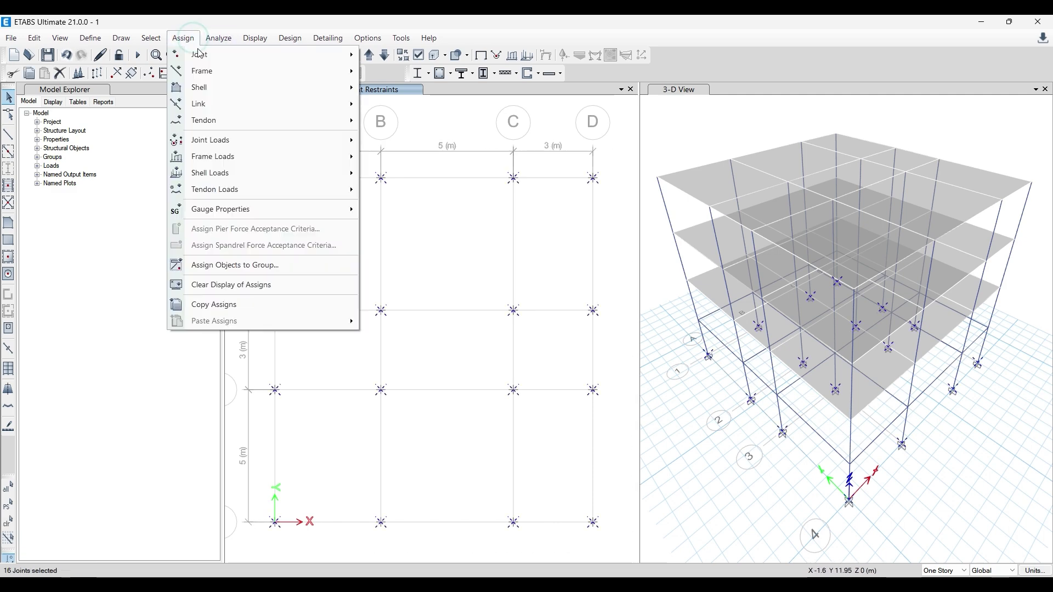
{"action": "mouse_move", "coordinate": [232, 53]}
{"action": "left_click", "coordinate": [384, 54]}
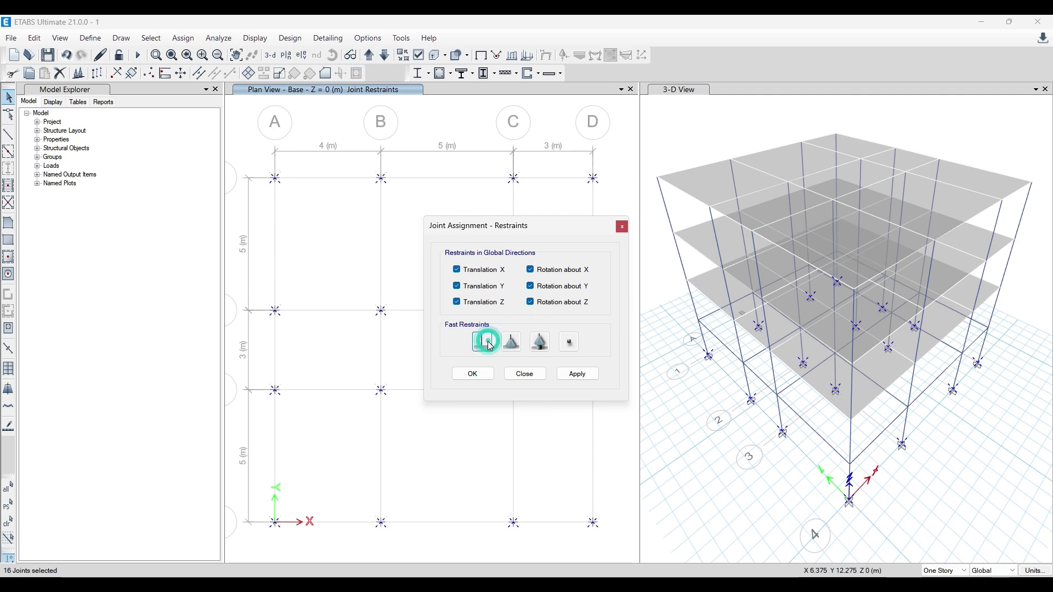
{"action": "left_click", "coordinate": [622, 227]}
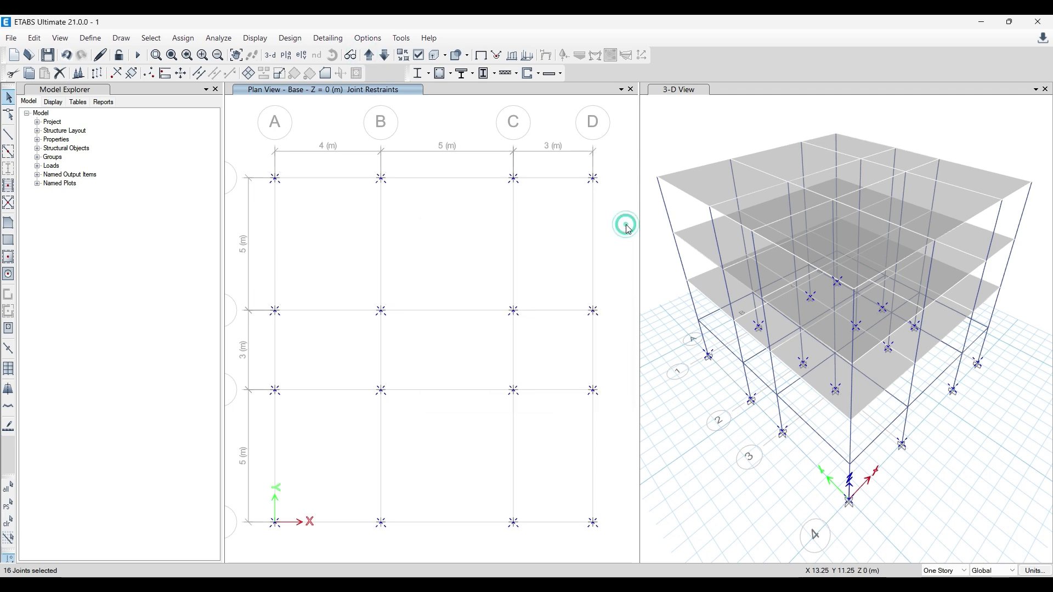
- Switch to Paint and insert a new line after item 4 of the Topics Covered list
{"action": "left_click", "coordinate": [450, 265]}
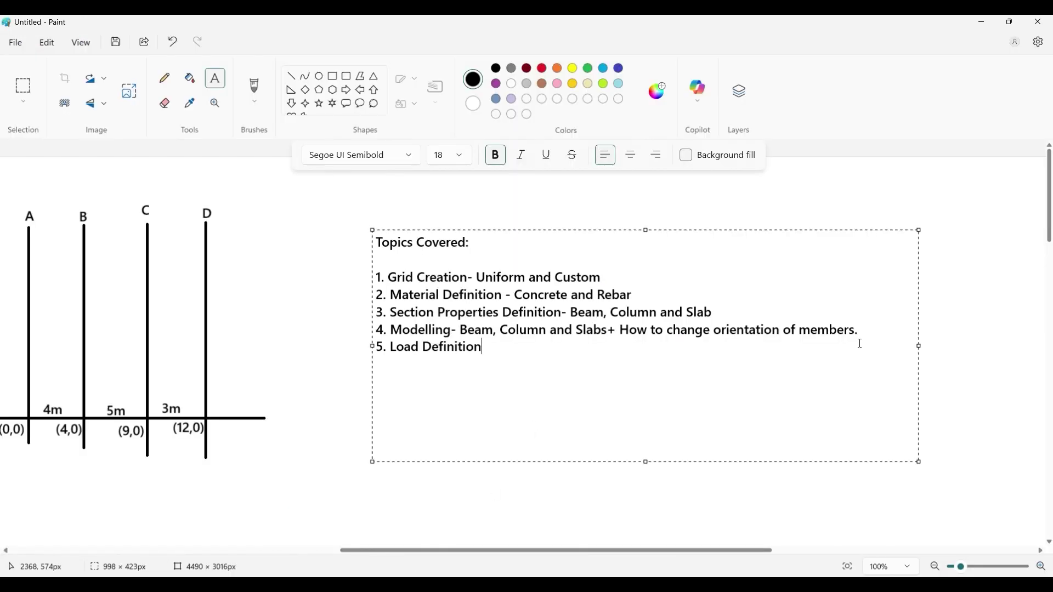
{"action": "left_click", "coordinate": [859, 331]}
{"action": "key", "text": "Return"}
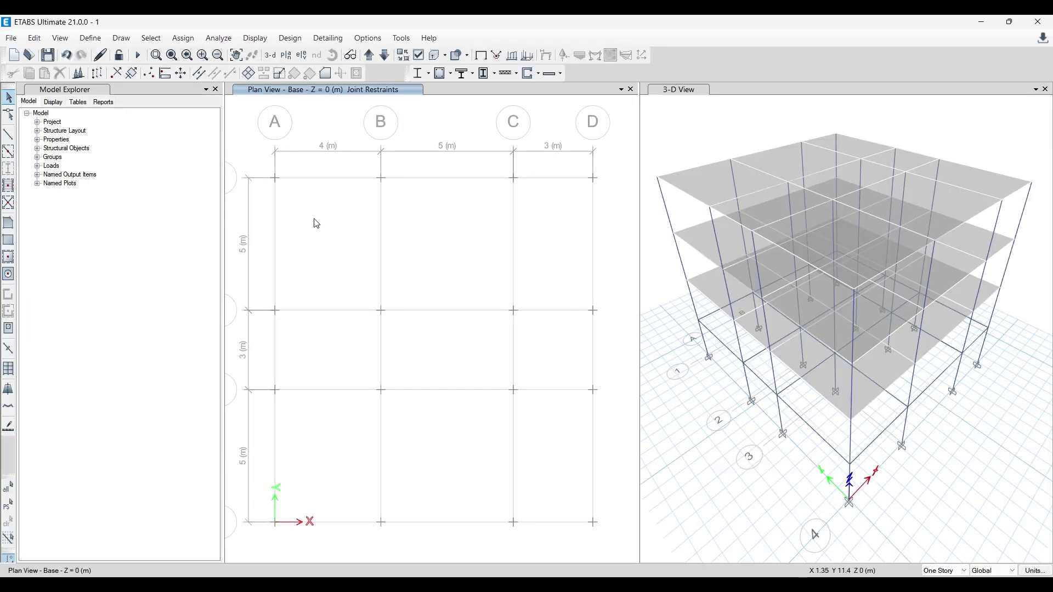
- Raise the plan view from the Base level to Story2
{"action": "left_click", "coordinate": [323, 216]}
{"action": "left_click", "coordinate": [369, 55]}
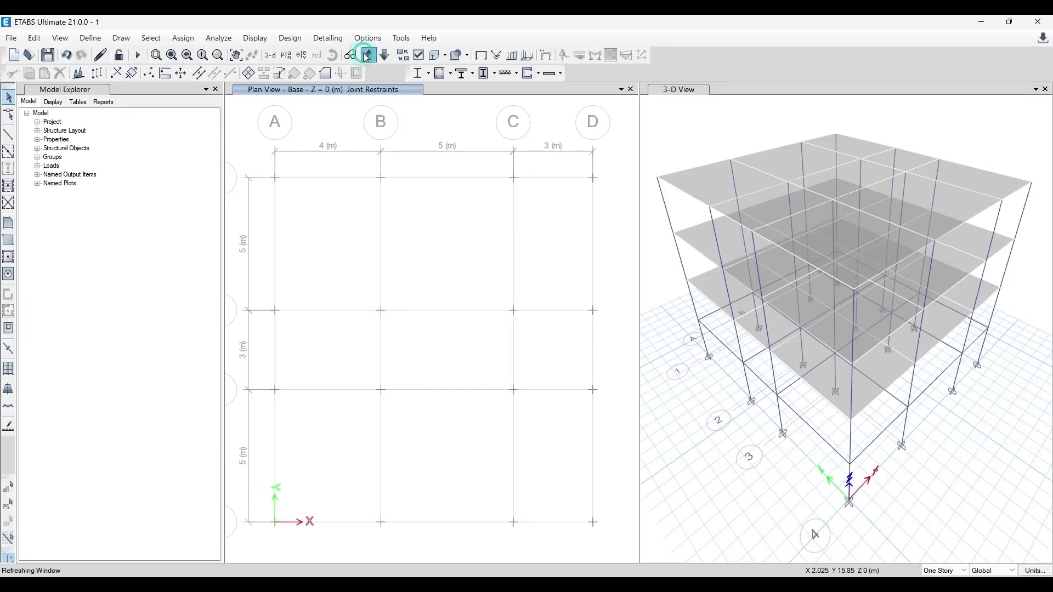
{"action": "left_click", "coordinate": [368, 60]}
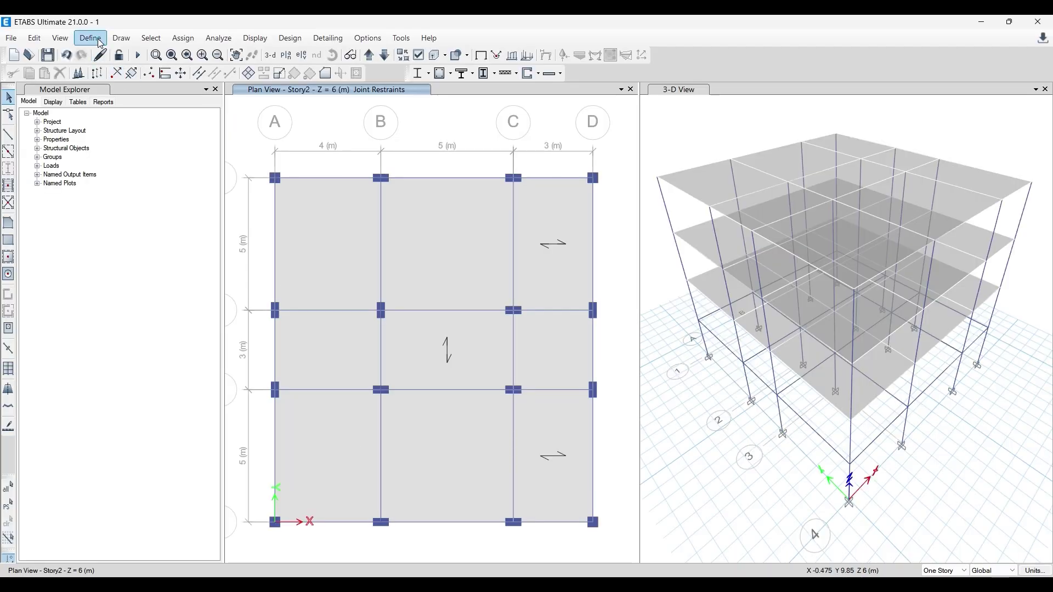
- Define a new load pattern named Wall Load of type Super Dead with a self-weight multiplier of 0
{"action": "left_click", "coordinate": [98, 40]}
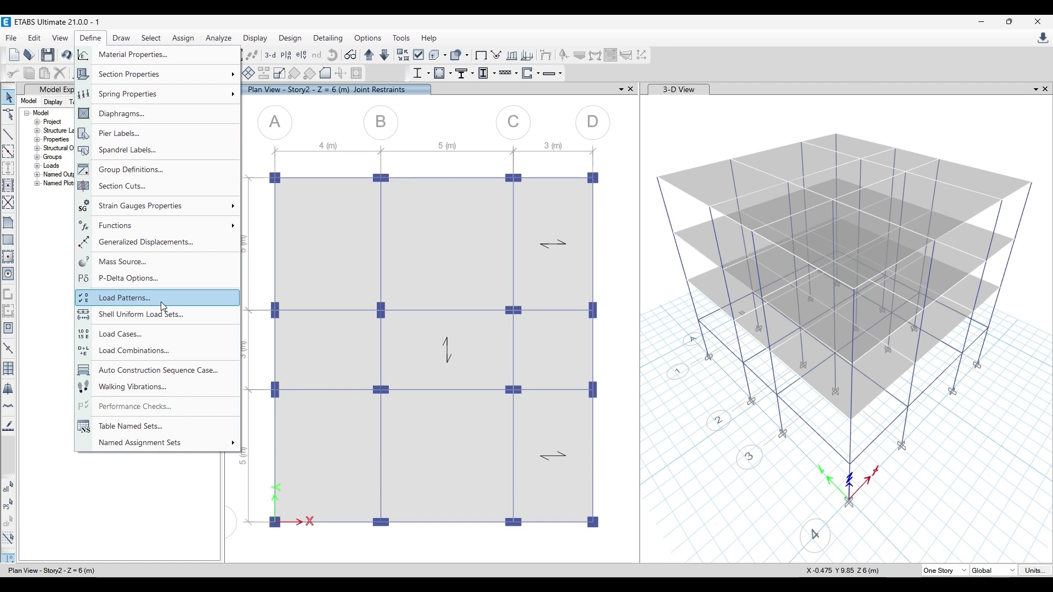
{"action": "left_click", "coordinate": [164, 307]}
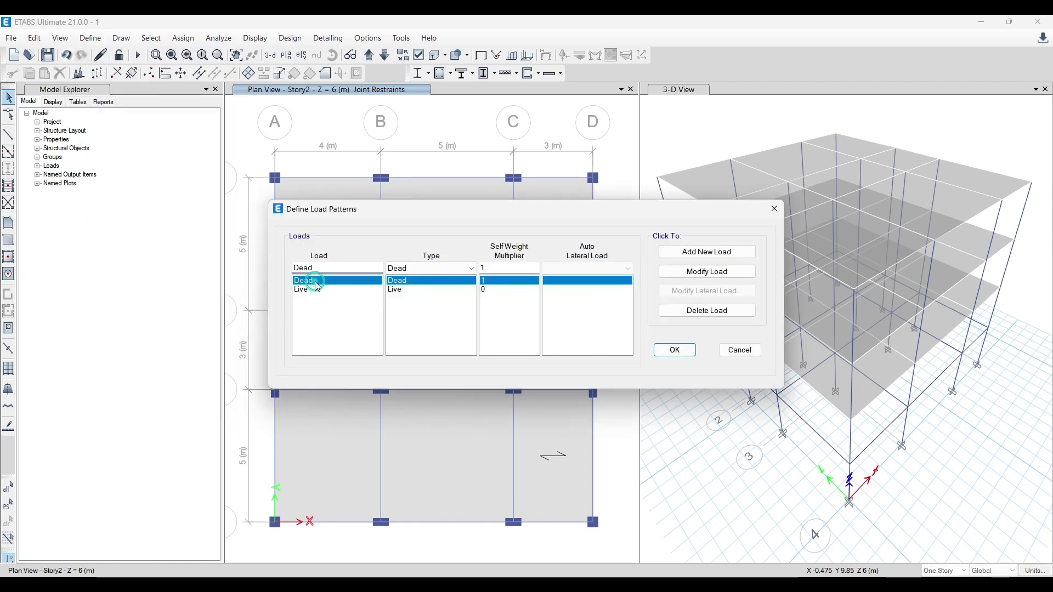
{"action": "left_click", "coordinate": [317, 285]}
{"action": "left_click", "coordinate": [402, 291]}
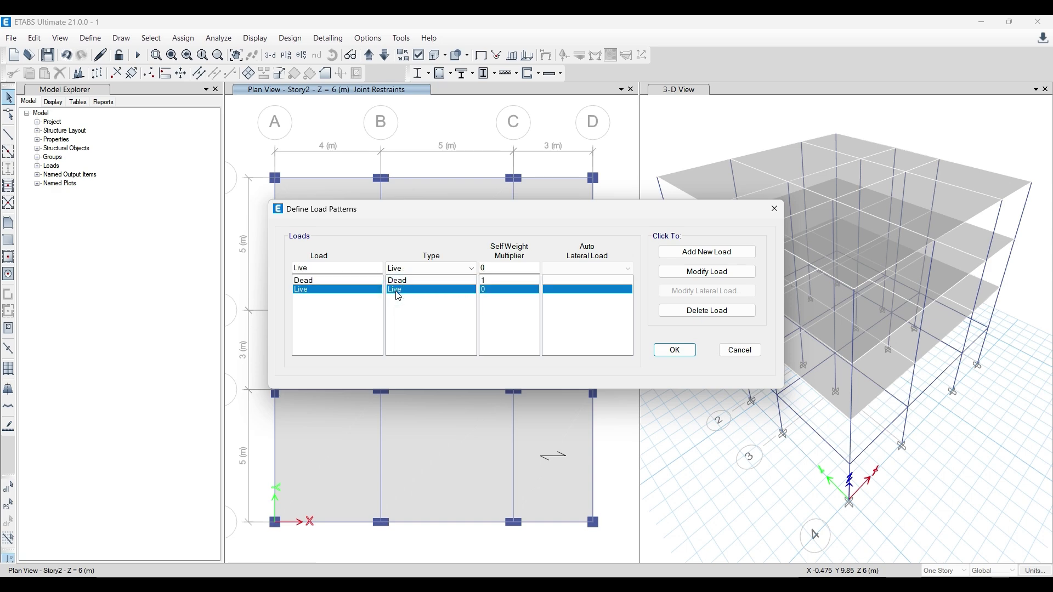
{"action": "left_click_drag", "start_coordinate": [324, 269], "coordinate": [277, 264]}
{"action": "left_click", "coordinate": [470, 268]}
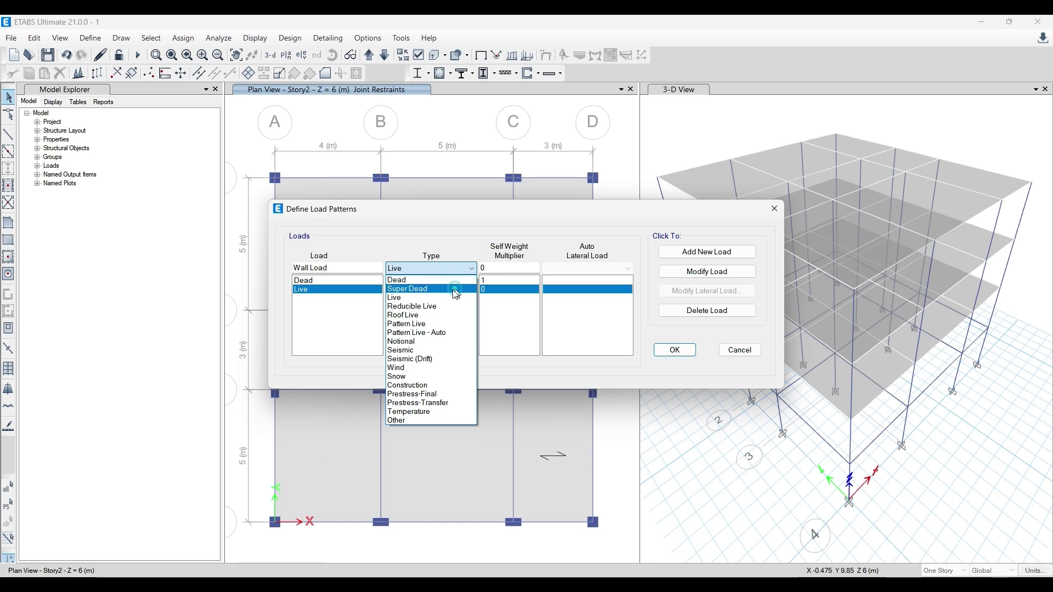
{"action": "left_click", "coordinate": [456, 291]}
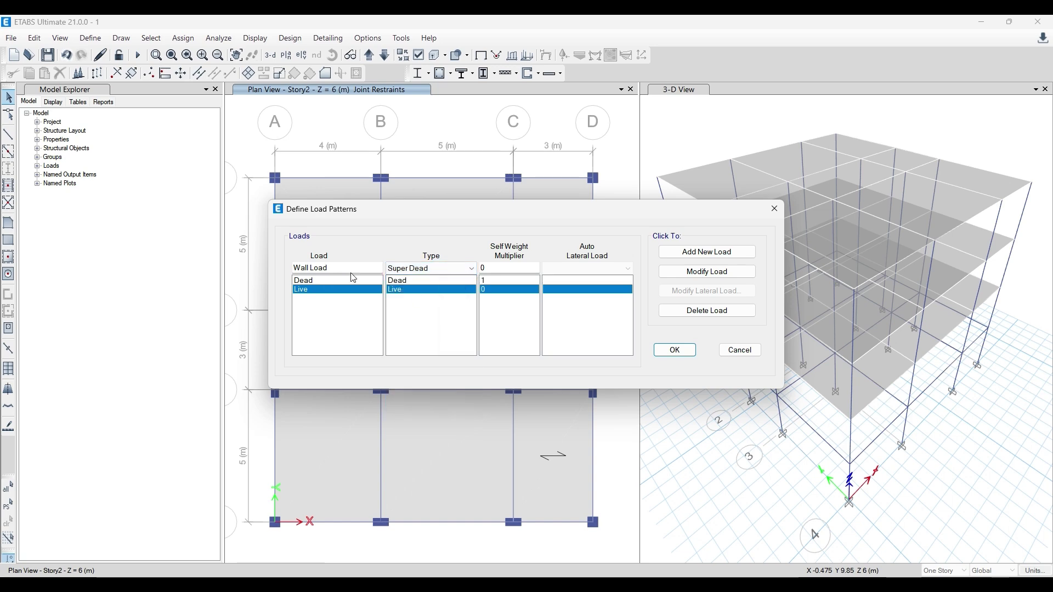
{"action": "left_click", "coordinate": [686, 253]}
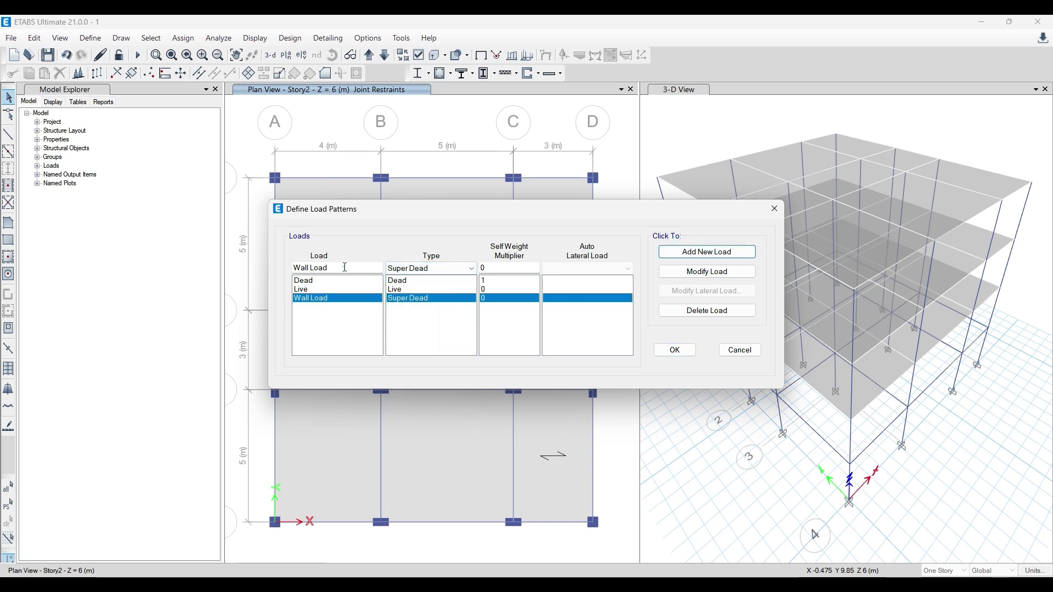
- Add a Super Dead load pattern named FF+CP with a self-weight multiplier of 0, check the defined patterns and accept them
{"action": "left_click", "coordinate": [345, 267]}
{"action": "type", "text": "FF+CP"}
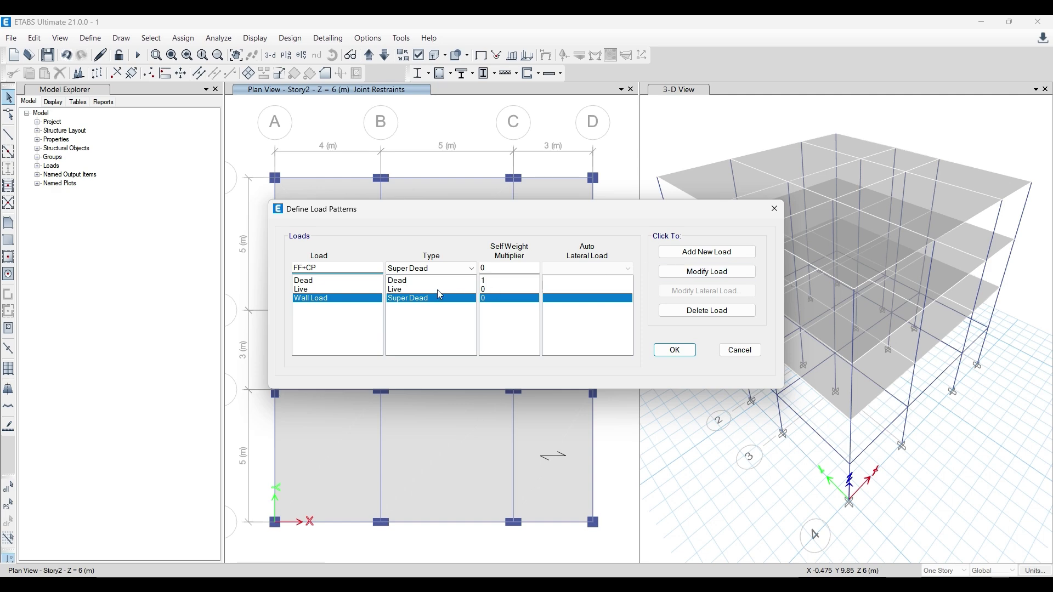
{"action": "left_click", "coordinate": [724, 252]}
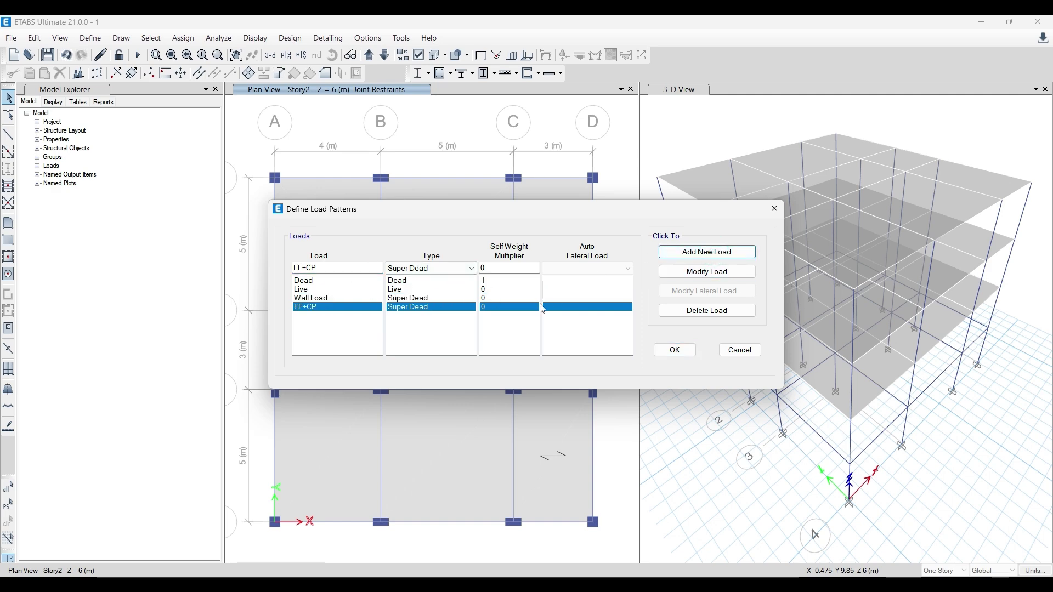
{"action": "left_click", "coordinate": [323, 282]}
{"action": "left_click", "coordinate": [323, 290]}
{"action": "left_click", "coordinate": [322, 299]}
{"action": "left_click", "coordinate": [320, 308]}
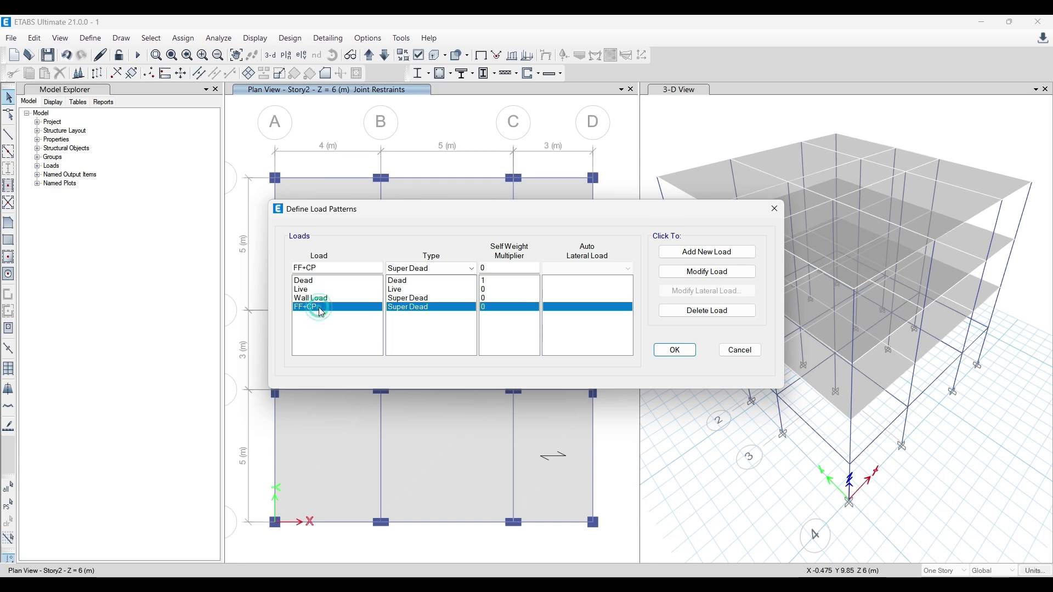
{"action": "left_click", "coordinate": [674, 351]}
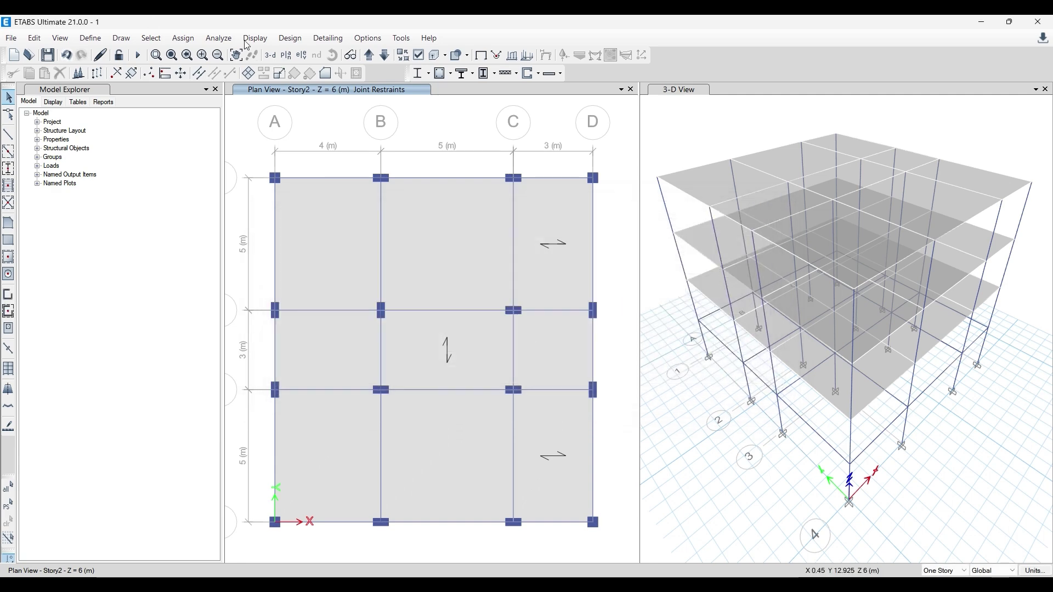
- Switch to Paint and sketch an upright rectangle about 165 × 340 px in the blank area below the grid drawing
{"action": "key", "text": "alt+Tab"}
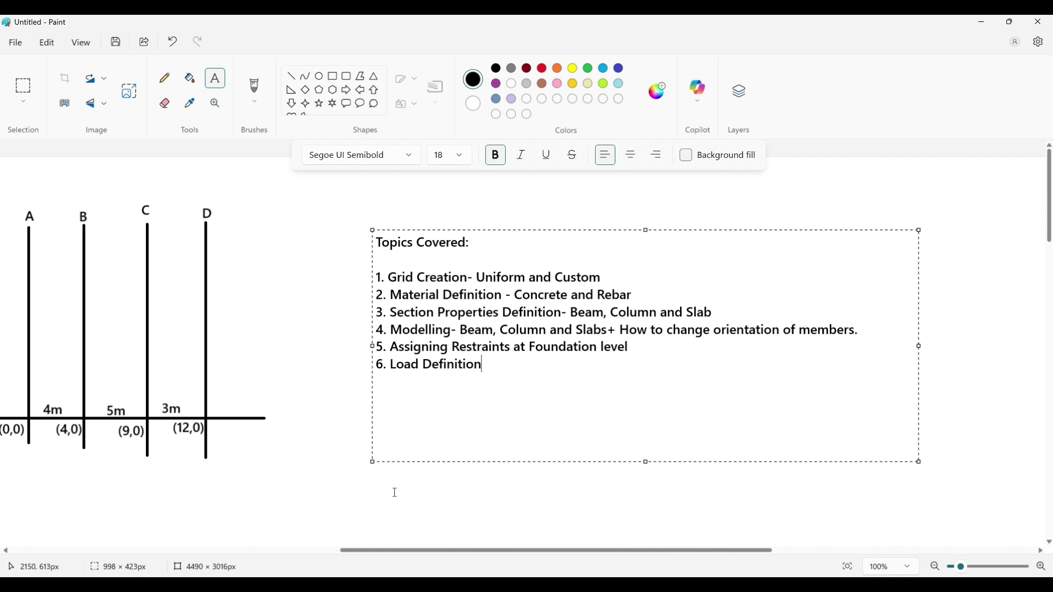
{"action": "left_click", "coordinate": [394, 492]}
{"action": "scroll", "coordinate": [301, 438], "scroll_direction": "down", "scroll_amount": 5}
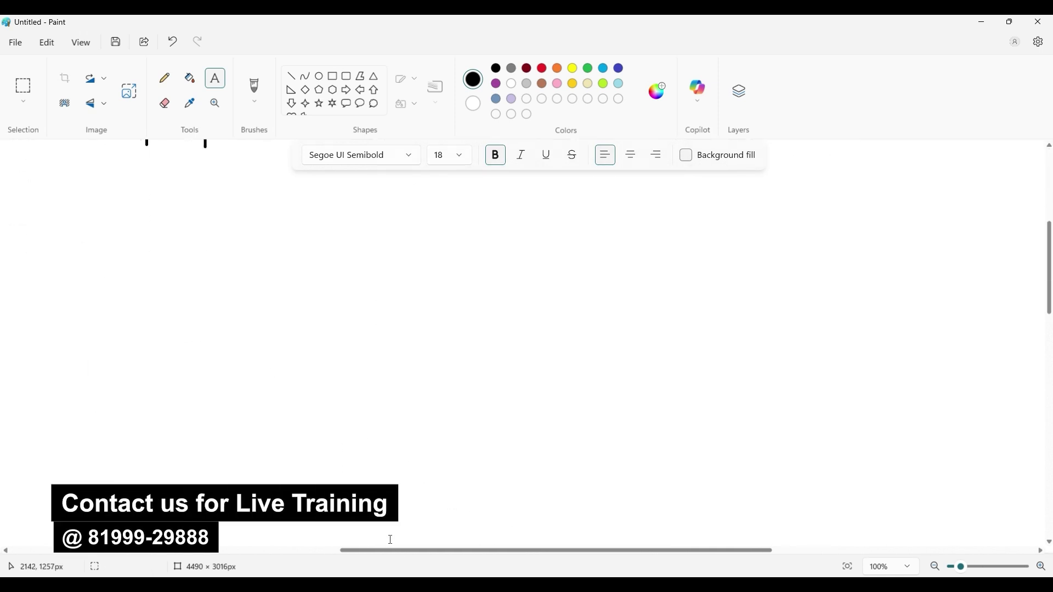
{"action": "left_click_drag", "start_coordinate": [395, 550], "coordinate": [302, 547]}
{"action": "left_click", "coordinate": [332, 75]}
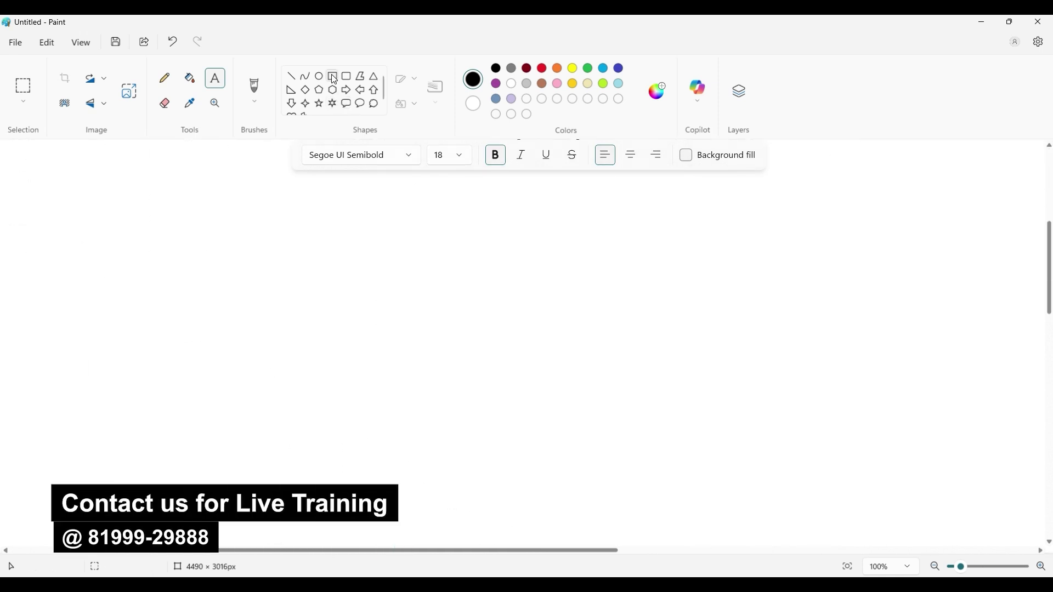
{"action": "left_click_drag", "start_coordinate": [294, 191], "coordinate": [385, 378]}
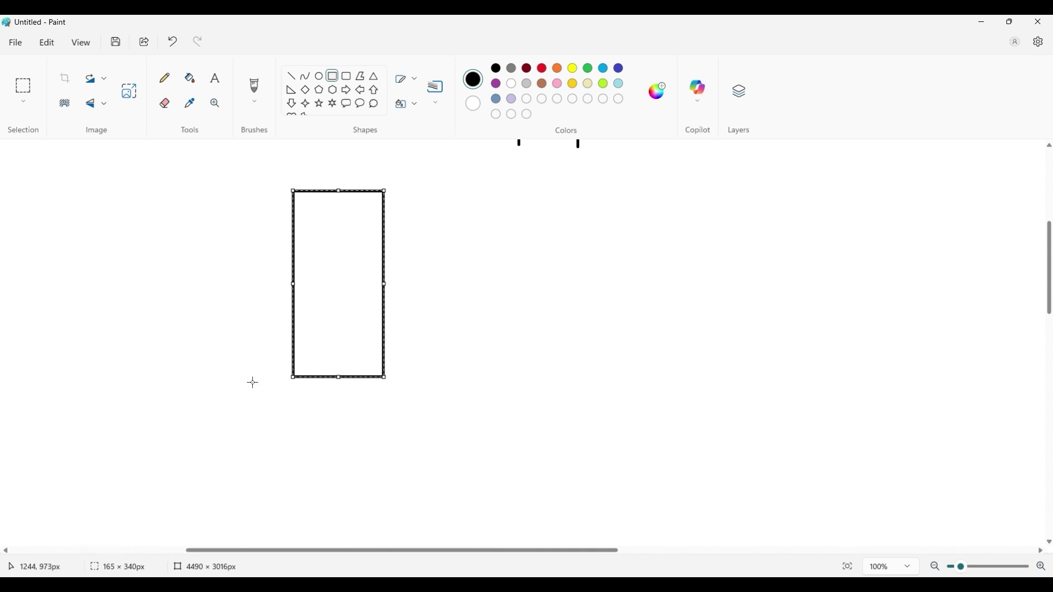
- Draw a horizontal ground line along the rectangle's base, extending beyond both of its sides
{"action": "left_click", "coordinate": [291, 76]}
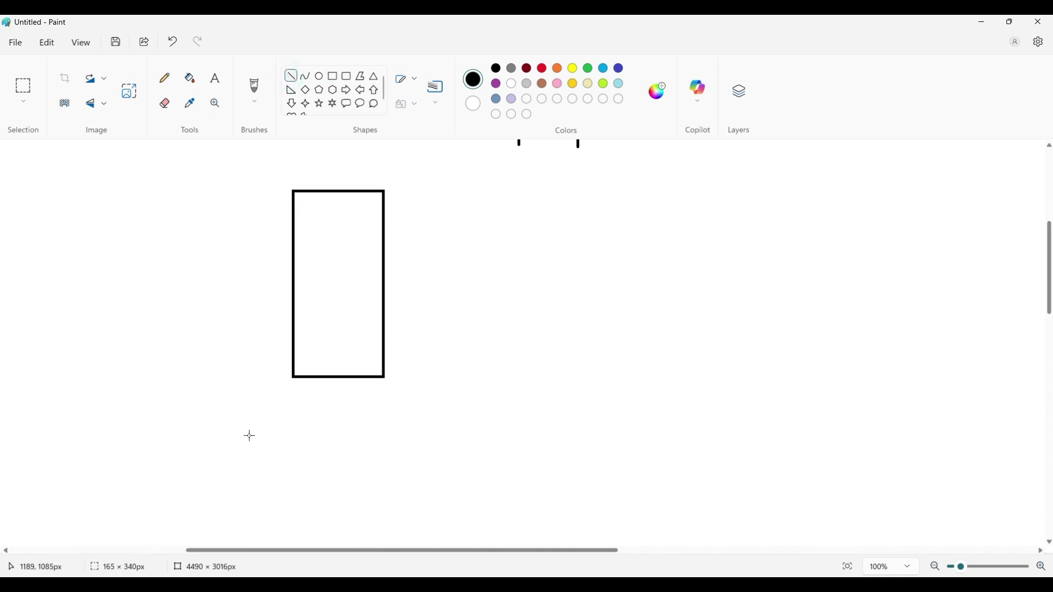
{"action": "left_click_drag", "start_coordinate": [210, 377], "coordinate": [497, 376]}
{"action": "left_click_drag", "start_coordinate": [433, 376], "coordinate": [432, 377]}
{"action": "left_click", "coordinate": [461, 317]}
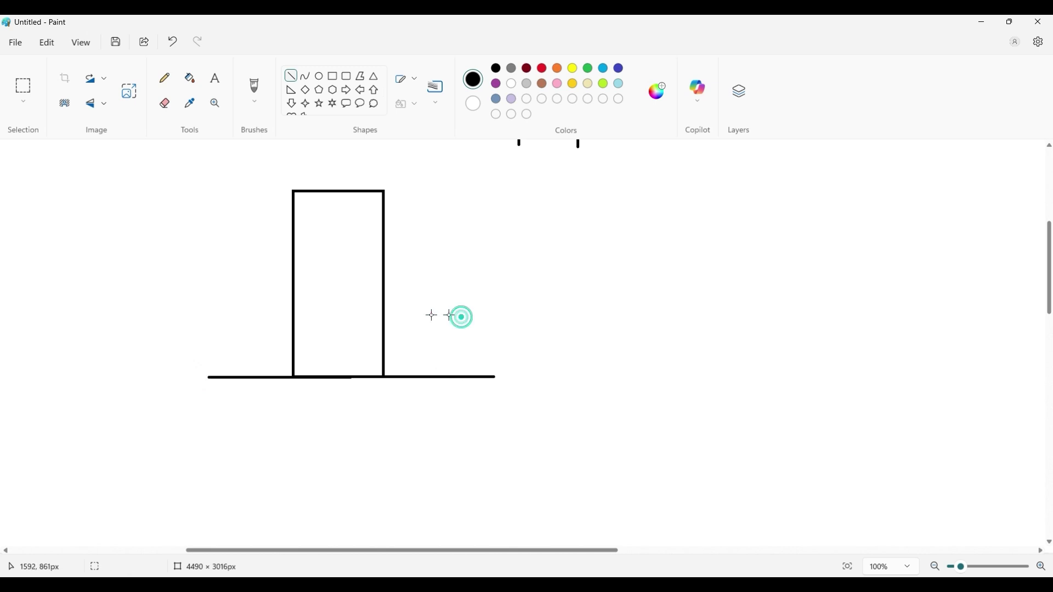
- Divide the rectangle into storeys with four horizontal floor lines, each about 162 px long
{"action": "left_click_drag", "start_coordinate": [298, 325], "coordinate": [383, 323]}
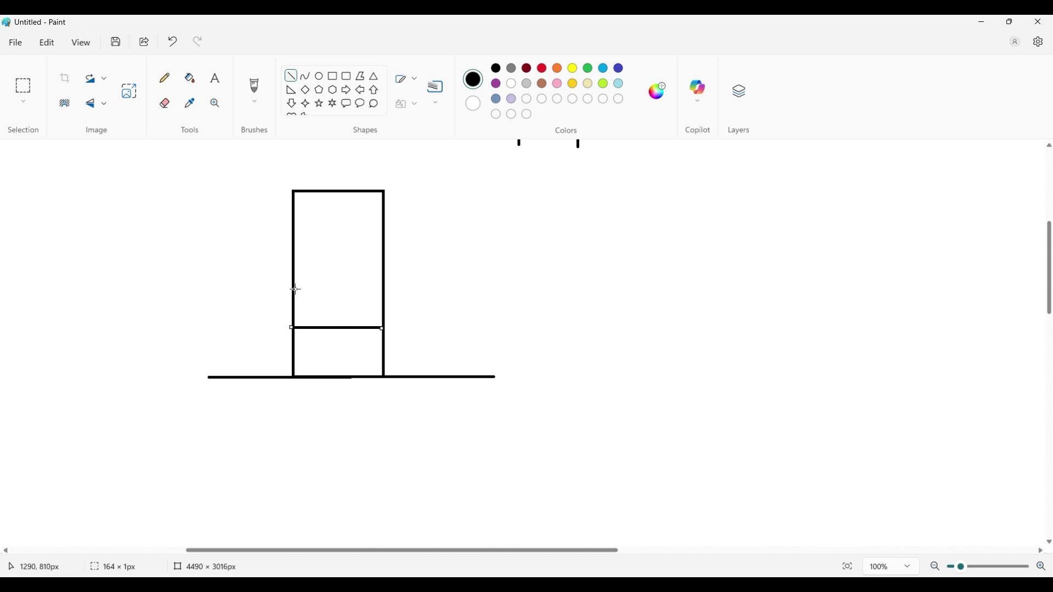
{"action": "left_click_drag", "start_coordinate": [295, 289], "coordinate": [382, 289]}
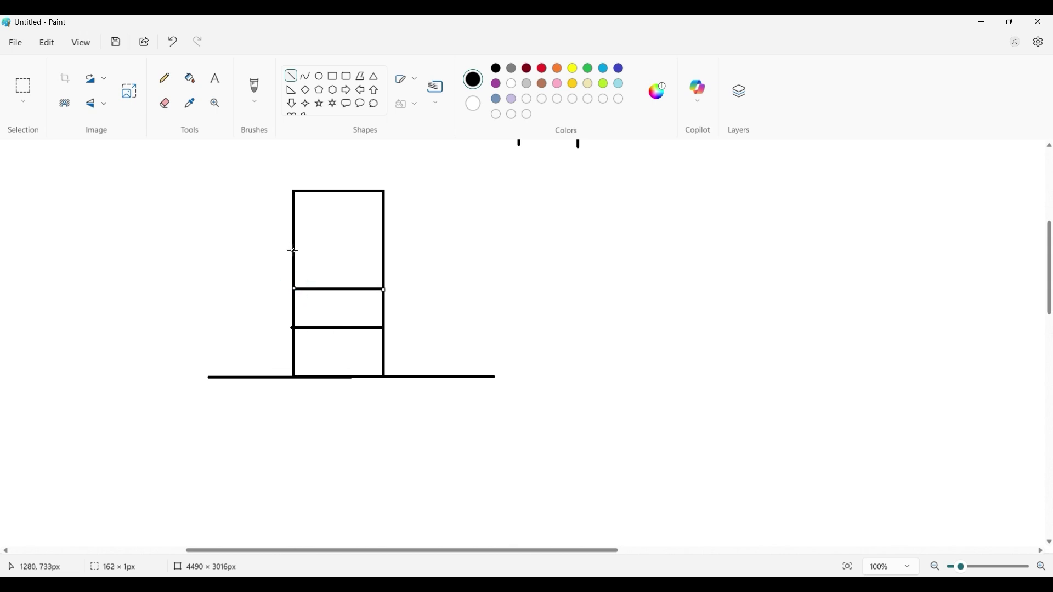
{"action": "left_click_drag", "start_coordinate": [294, 251], "coordinate": [383, 254]}
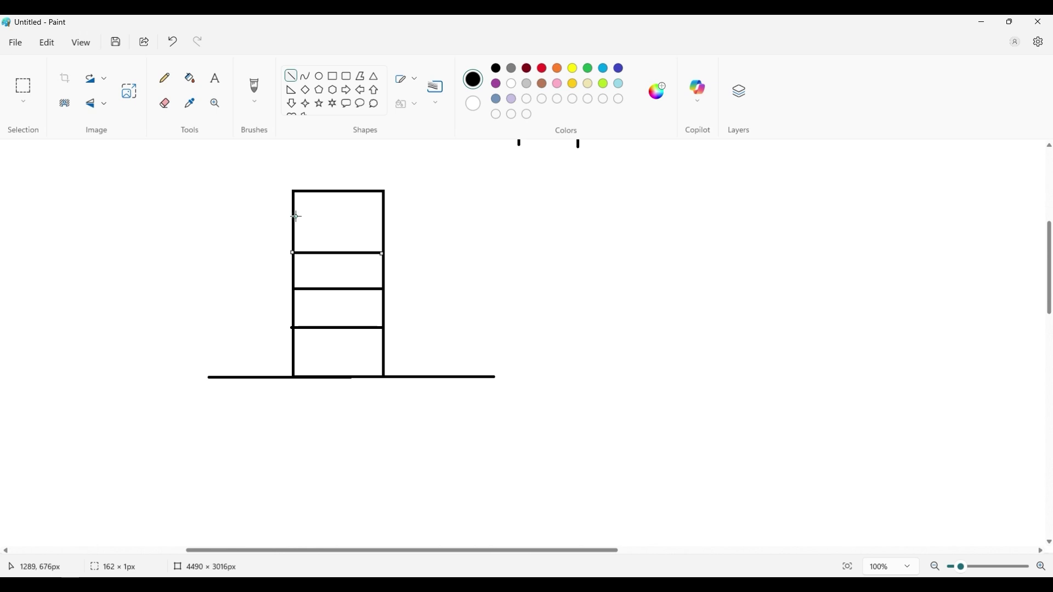
{"action": "left_click_drag", "start_coordinate": [296, 217], "coordinate": [382, 219]}
{"action": "left_click", "coordinate": [307, 263]}
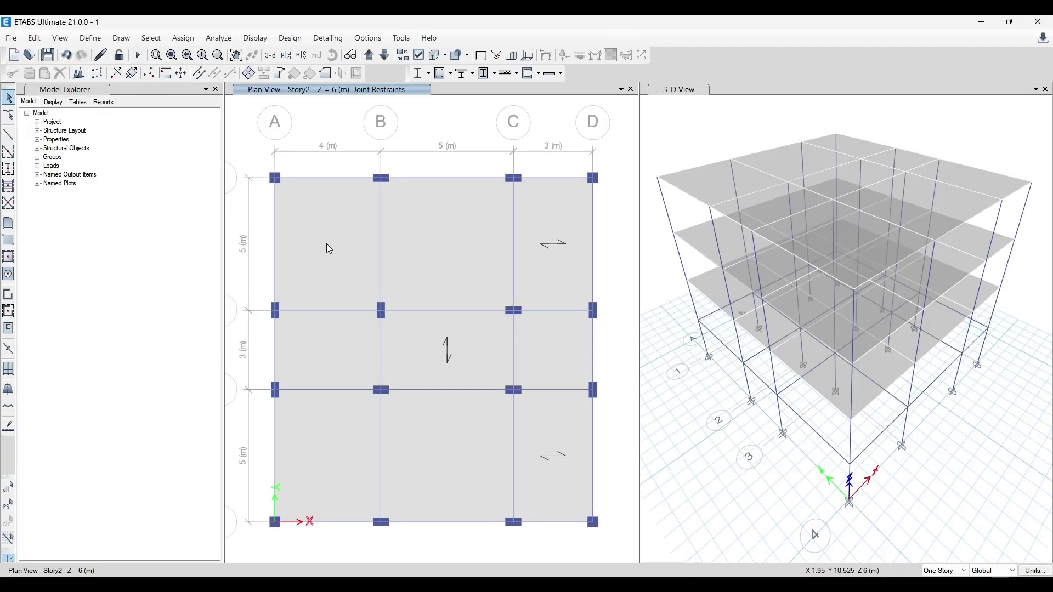
- Switch to ETABS and review the defined load patterns and their self-weight multipliers, leaving them unchanged
{"action": "left_click", "coordinate": [90, 37]}
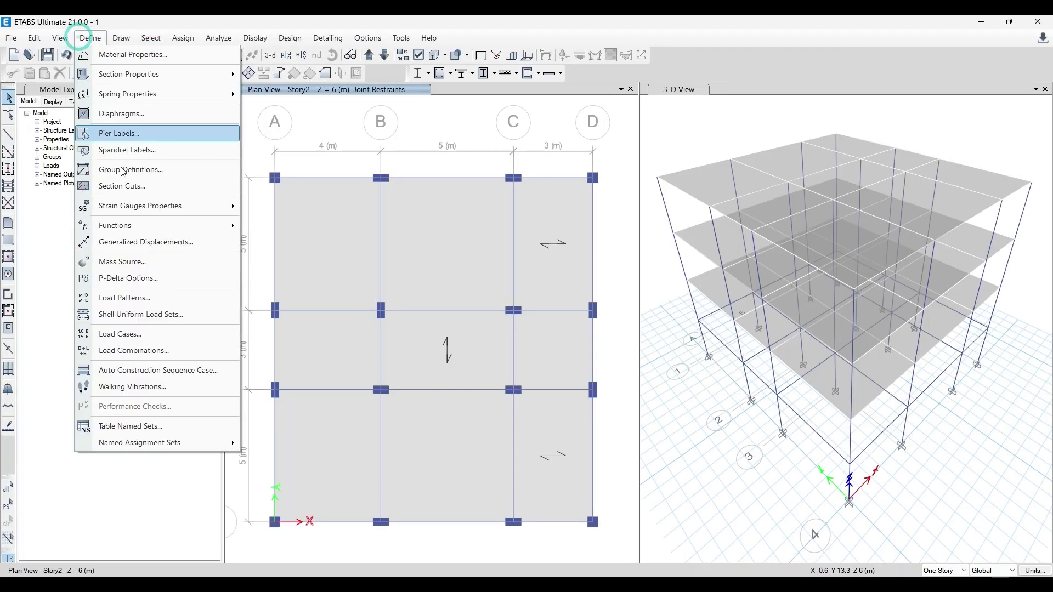
{"action": "left_click", "coordinate": [148, 299]}
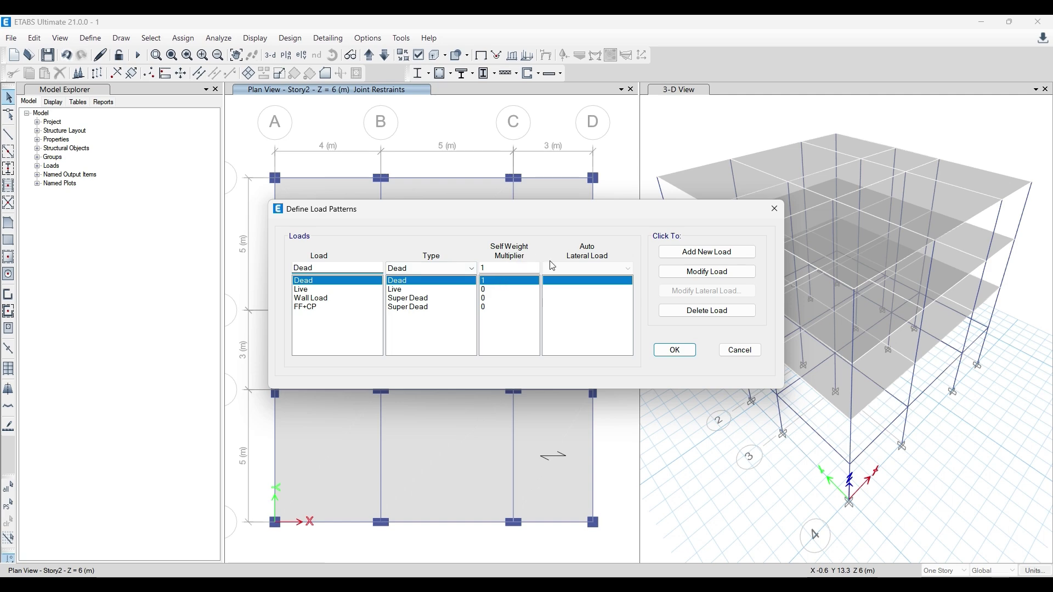
{"action": "left_click", "coordinate": [774, 209]}
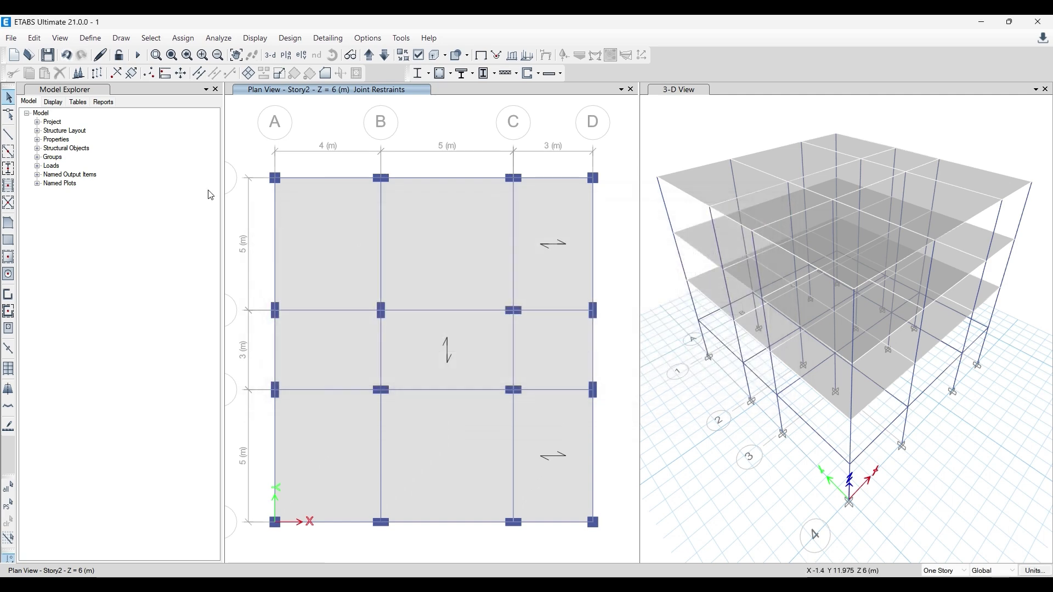
- Select the Story2 beam on grid B between Y = 8 m and 13 m and examine its geometry and section assignment
{"action": "left_click", "coordinate": [381, 235]}
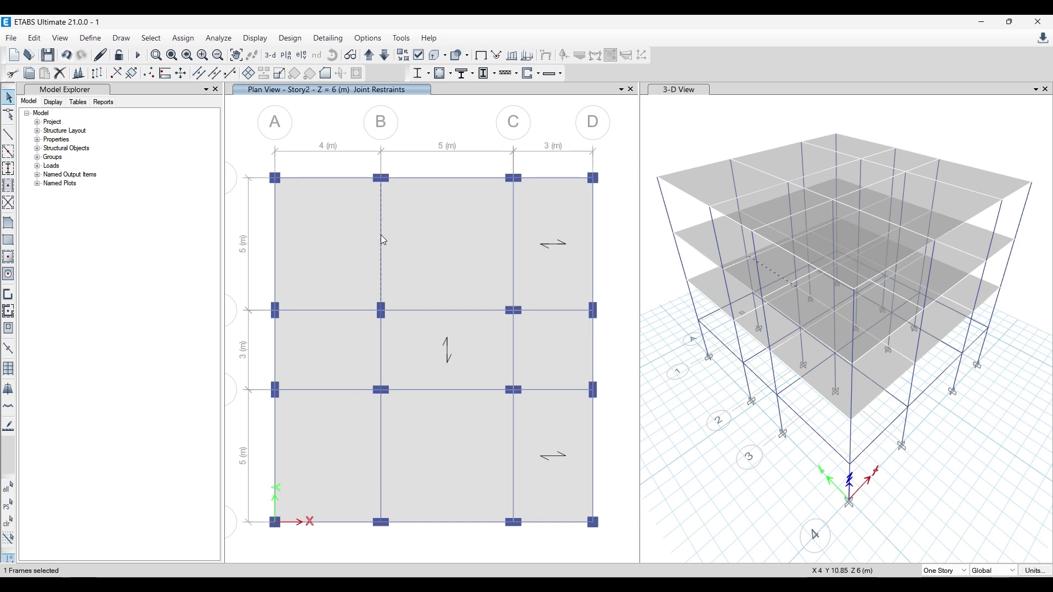
{"action": "right_click", "coordinate": [382, 240]}
{"action": "left_click", "coordinate": [449, 190]}
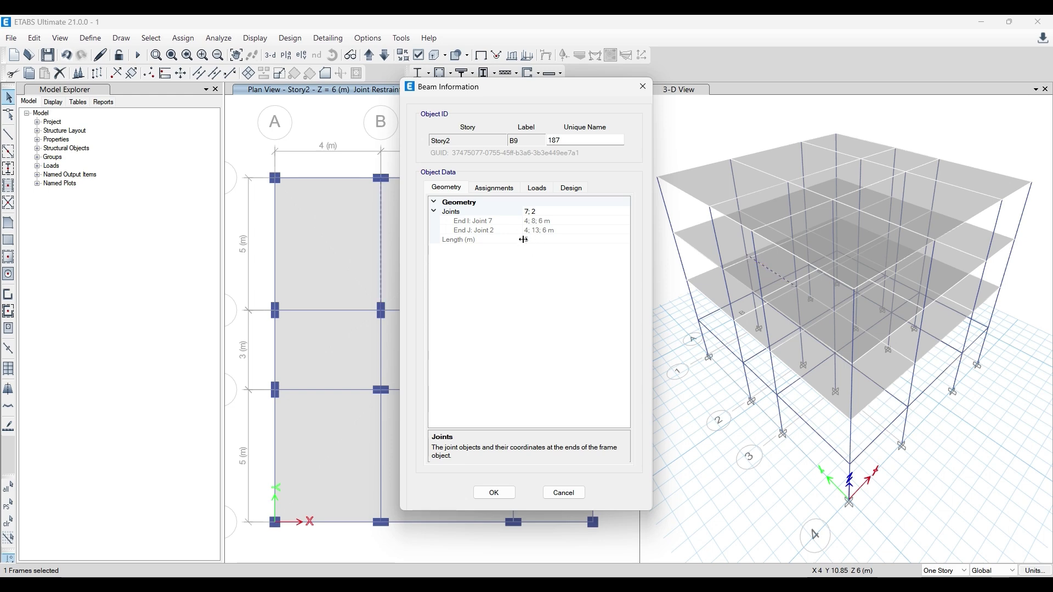
{"action": "left_click", "coordinate": [499, 189]}
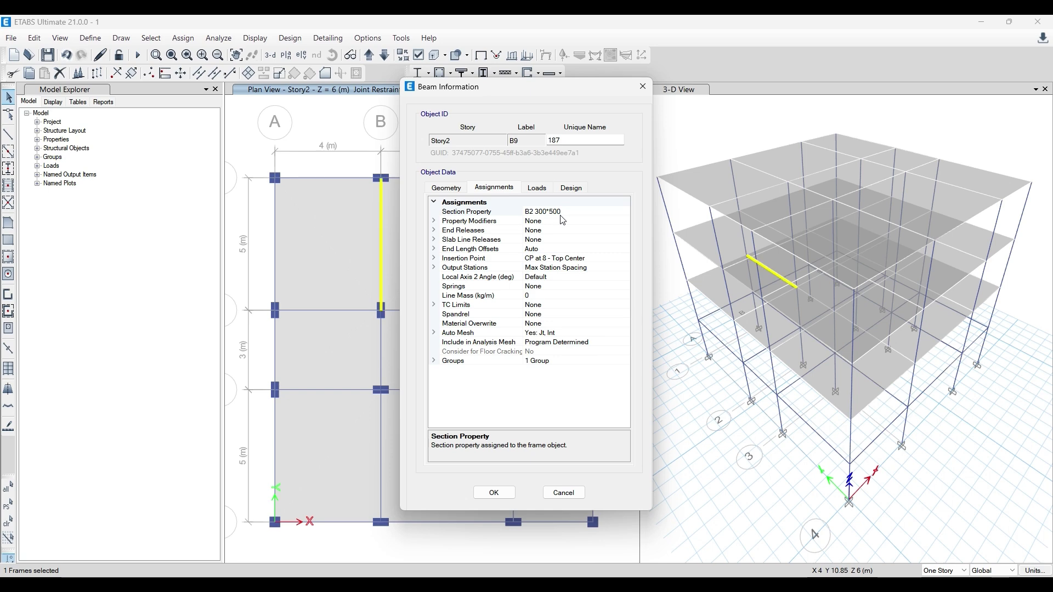
{"action": "left_click", "coordinate": [643, 87]}
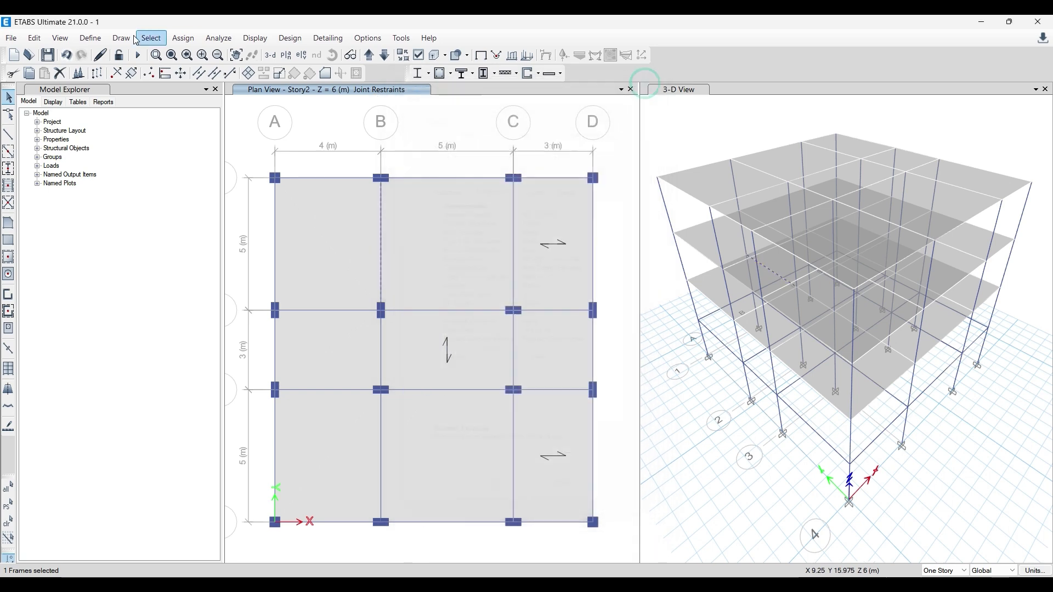
- Examine the material, depth and width of the B1 300*400 frame section, closing its properties without changes
{"action": "left_click", "coordinate": [90, 38]}
{"action": "mouse_move", "coordinate": [121, 74]}
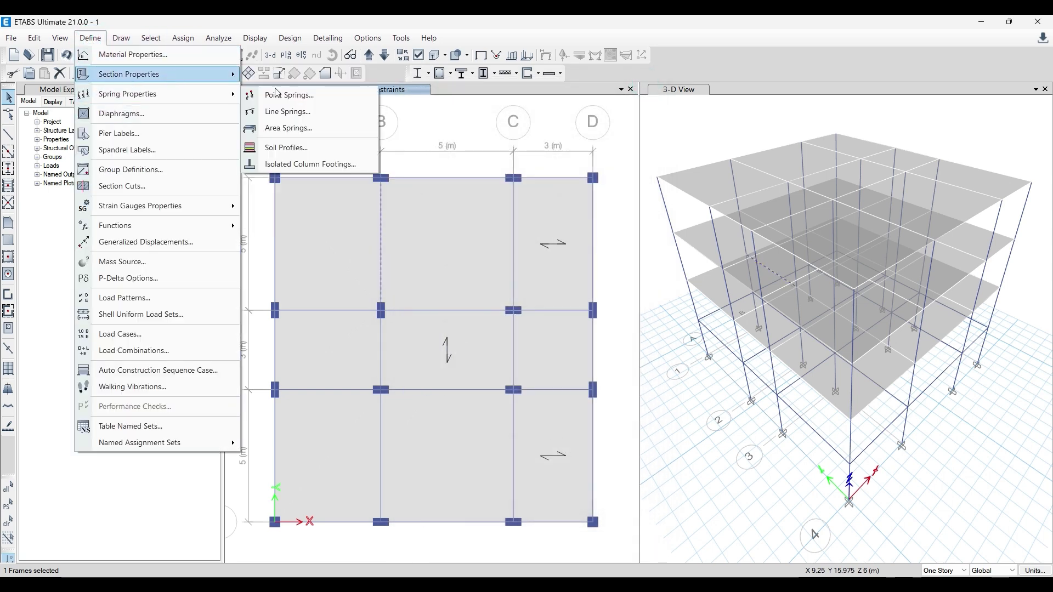
{"action": "left_click", "coordinate": [176, 74]}
{"action": "left_click", "coordinate": [290, 74]}
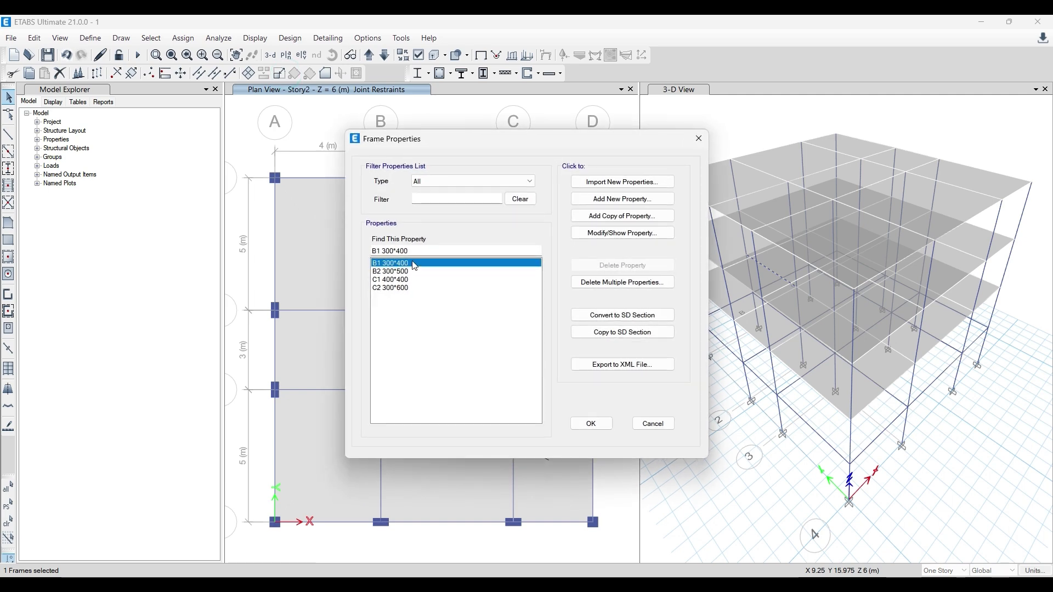
{"action": "left_click", "coordinate": [608, 237]}
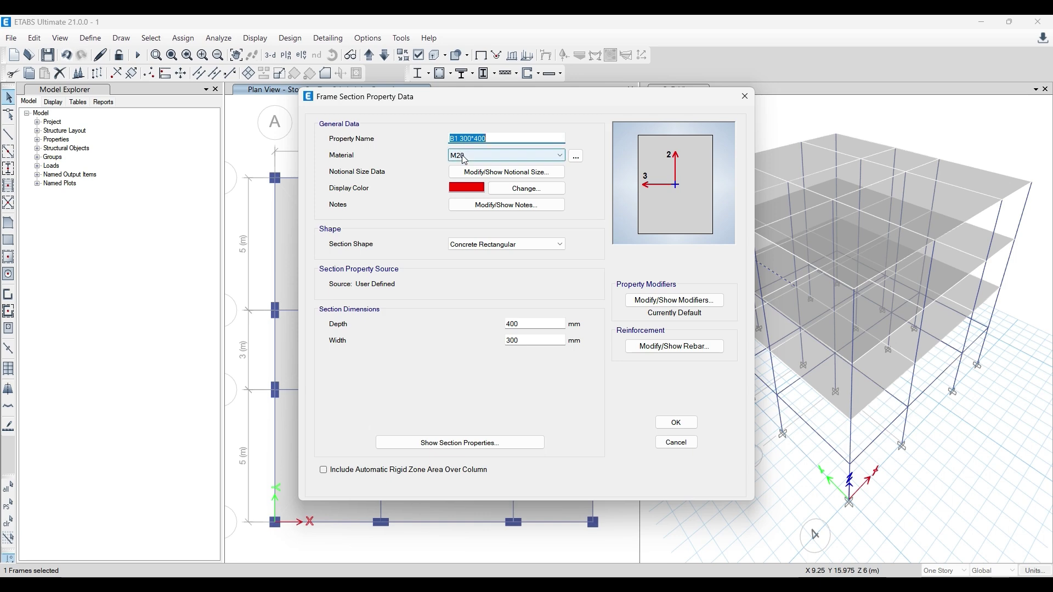
{"action": "left_click", "coordinate": [513, 324]}
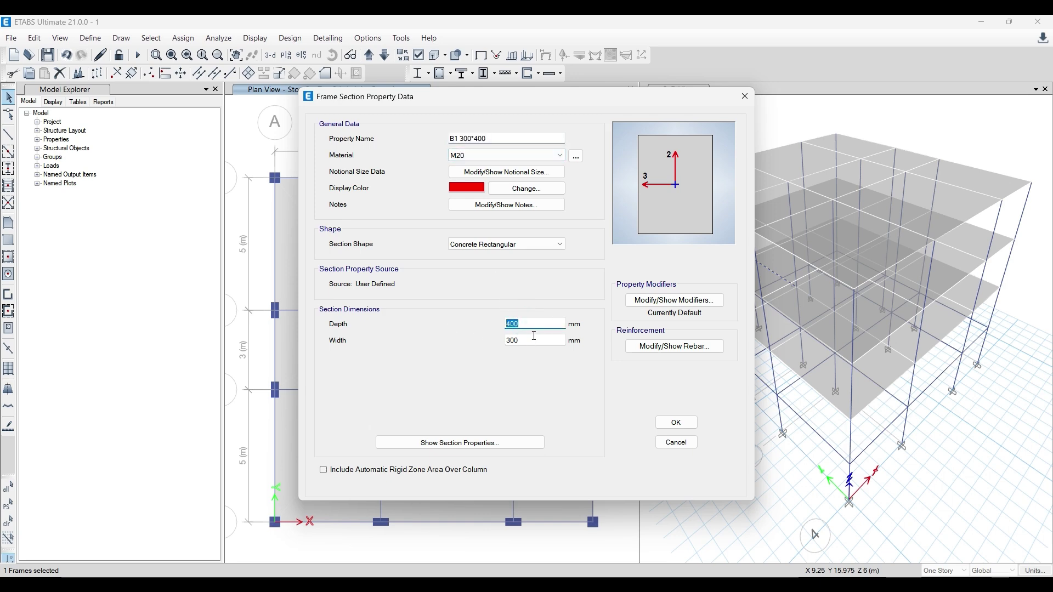
{"action": "left_click", "coordinate": [484, 324]}
{"action": "left_click", "coordinate": [525, 345]}
{"action": "left_click", "coordinate": [743, 96]}
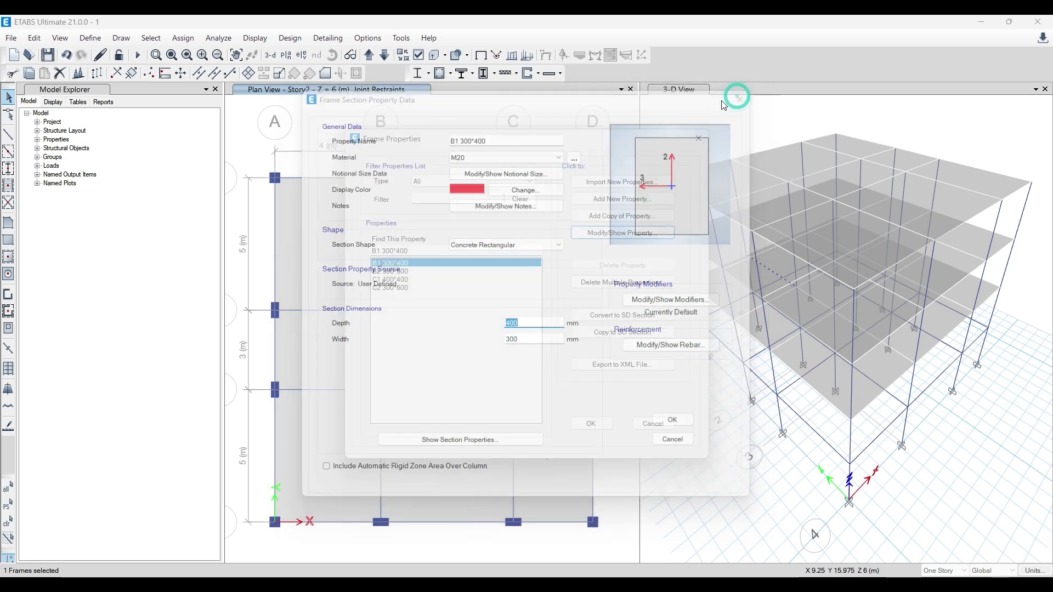
{"action": "left_click", "coordinate": [698, 138]}
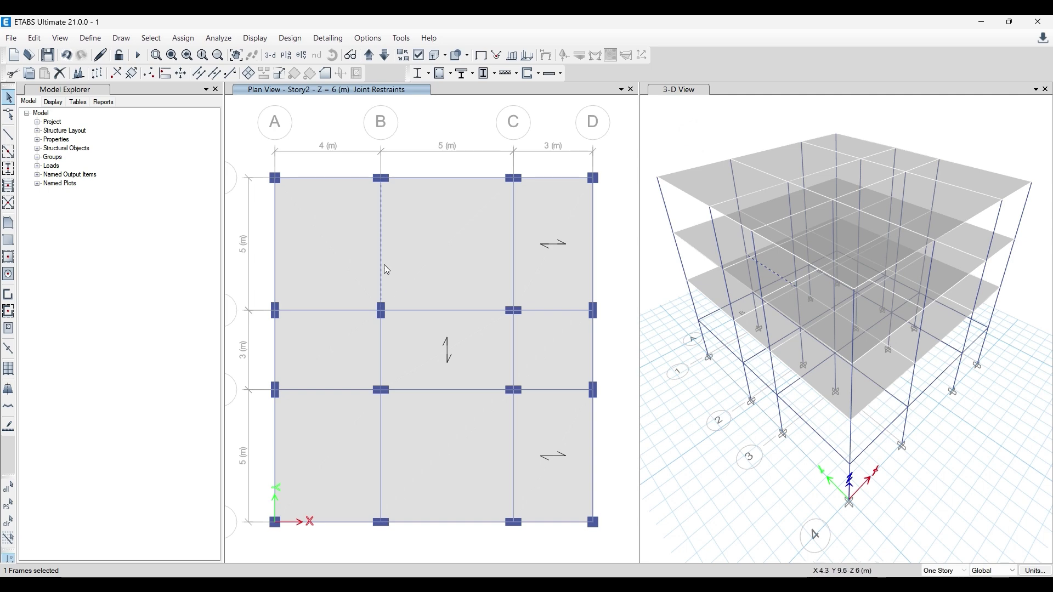
- Examine the section assignment, end joints and length of the selected Story2 beam on grid B, closing its information without changes
{"action": "right_click", "coordinate": [382, 269]}
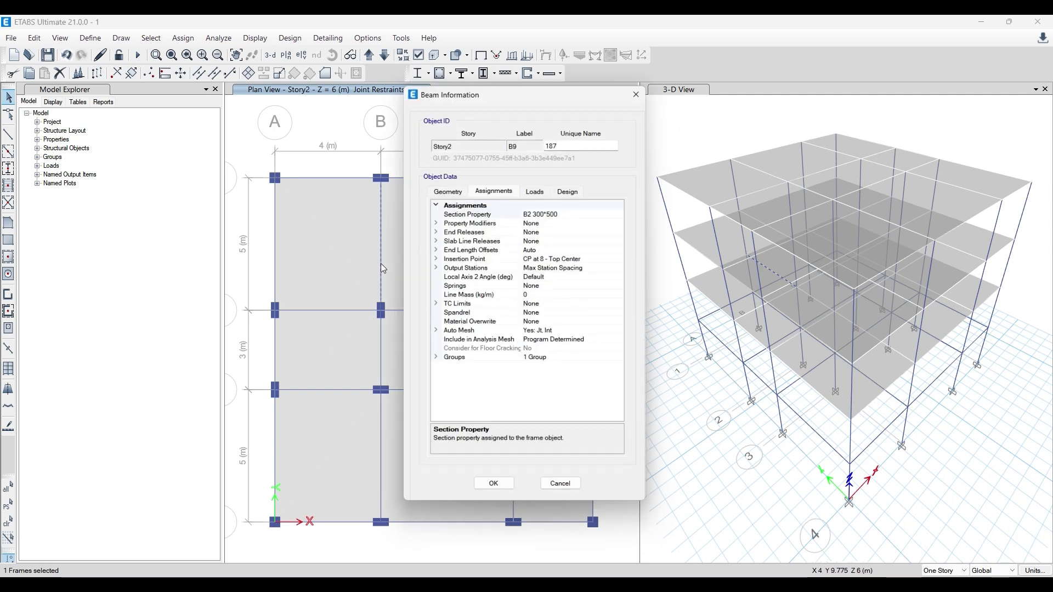
{"action": "left_click", "coordinate": [448, 187]}
{"action": "left_click", "coordinate": [526, 240]}
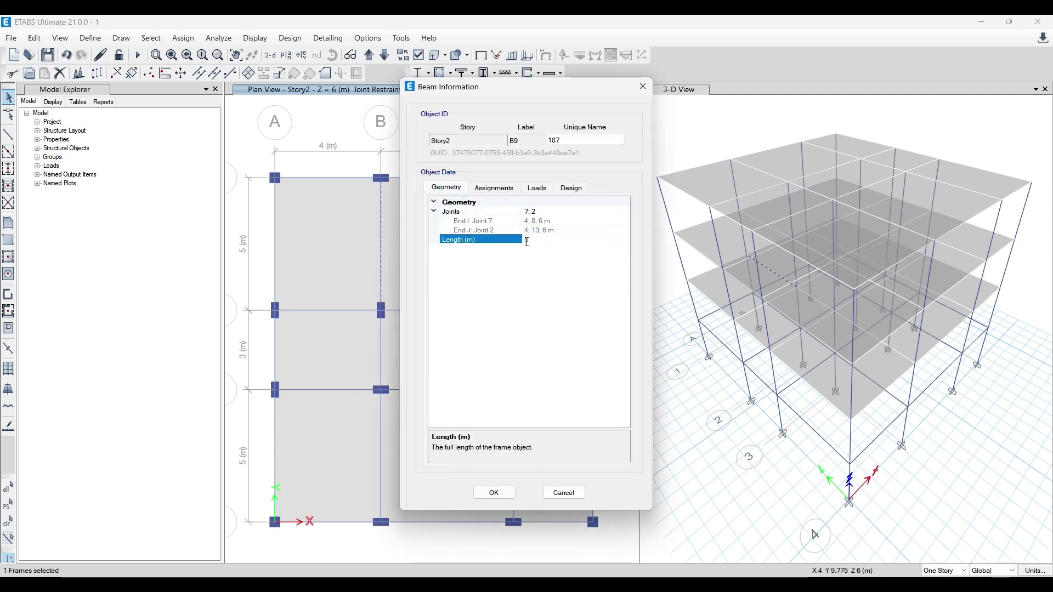
{"action": "left_click", "coordinate": [645, 89]}
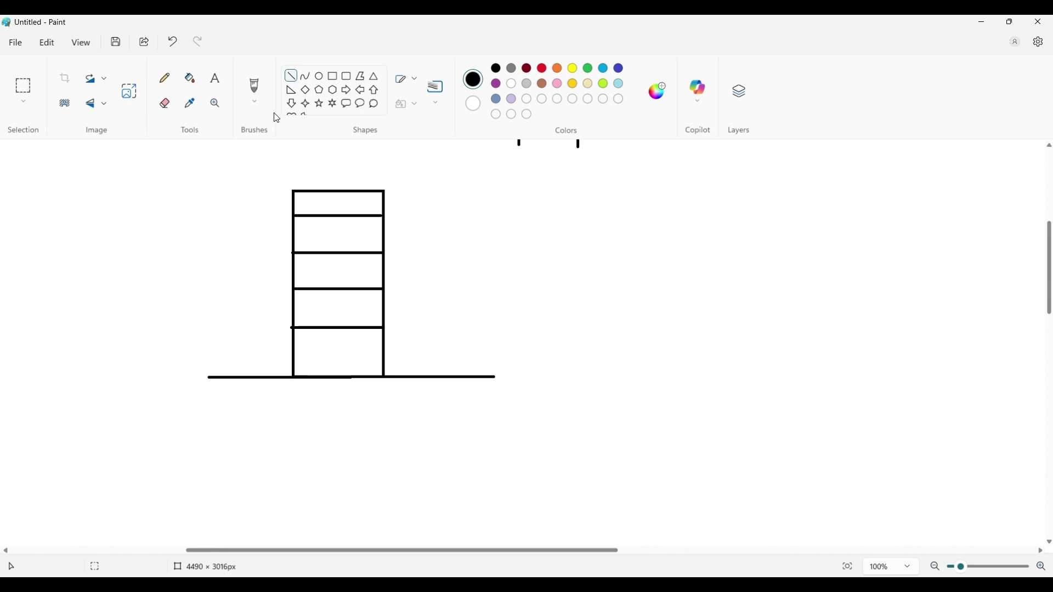
- Switch to Paint and add the text "Load= Density*Dimensions" below the building sketch, widening its box to fit one line
{"action": "left_click", "coordinate": [215, 78]}
{"action": "left_click_drag", "start_coordinate": [281, 434], "coordinate": [392, 464]}
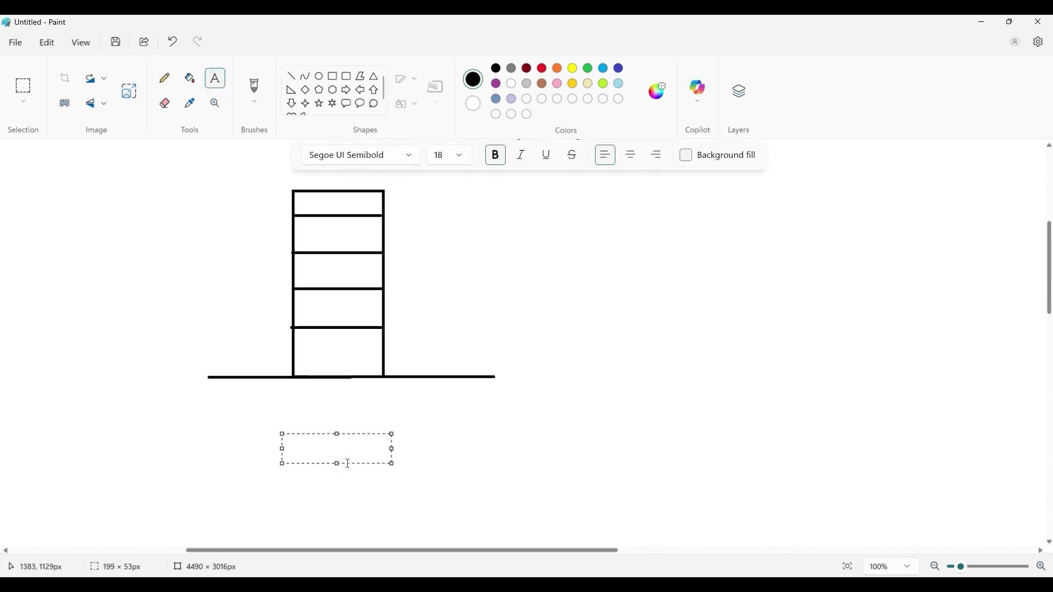
{"action": "type", "text": "Load= Density*Dimensions"}
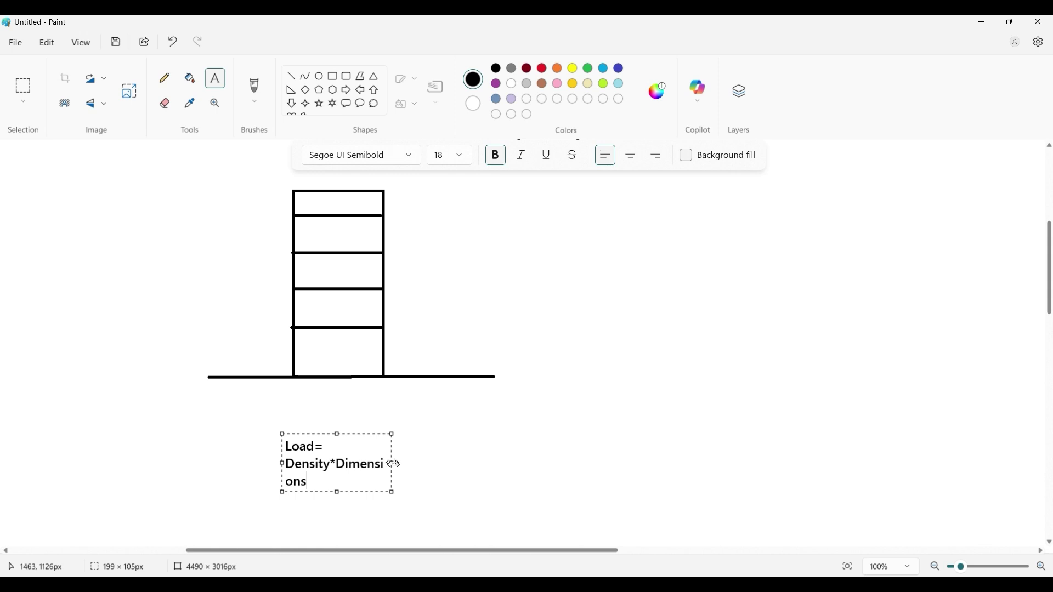
{"action": "left_click_drag", "start_coordinate": [392, 464], "coordinate": [514, 464]}
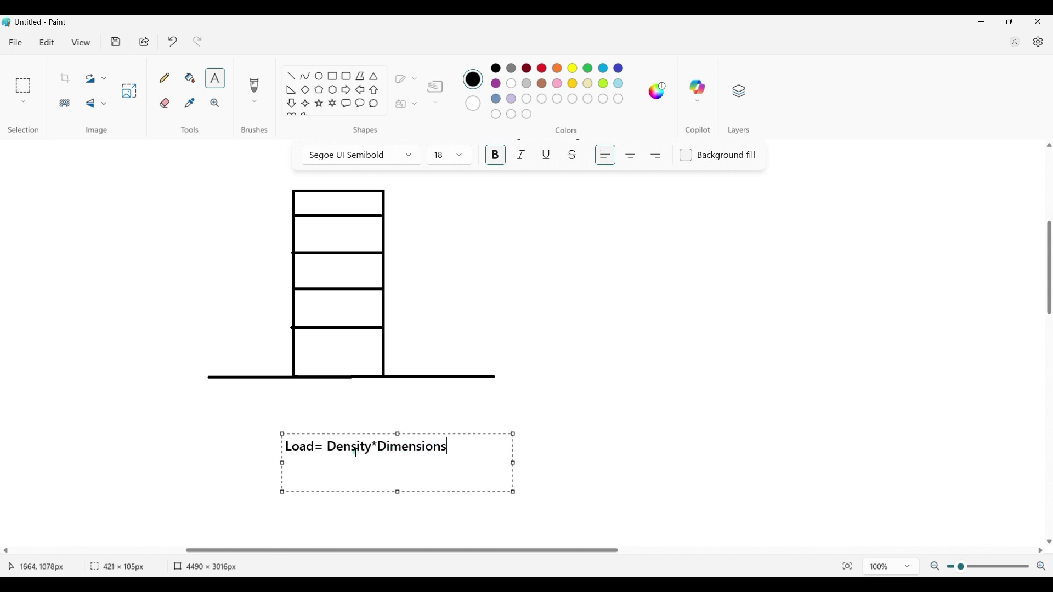
- Insert "Dead" at the start of the formula so it reads "Dead Load= Density*Dimensions", and place the text
{"action": "left_click", "coordinate": [456, 443]}
{"action": "type", "text": "Dead"}
{"action": "key", "text": "Right"}
{"action": "key", "text": "Right"}
{"action": "key", "text": "Right"}
{"action": "key", "text": "Right"}
{"action": "key", "text": "Right"}
{"action": "key", "text": "Right"}
{"action": "key", "text": "Right"}
{"action": "key", "text": "Right"}
{"action": "key", "text": "Right"}
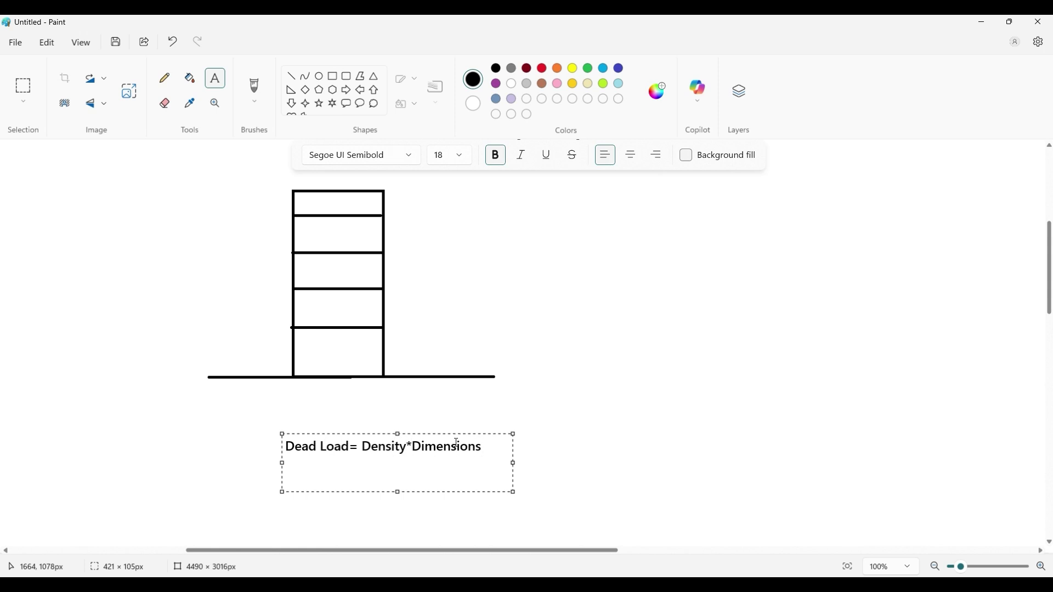
{"action": "left_click", "coordinate": [369, 419]}
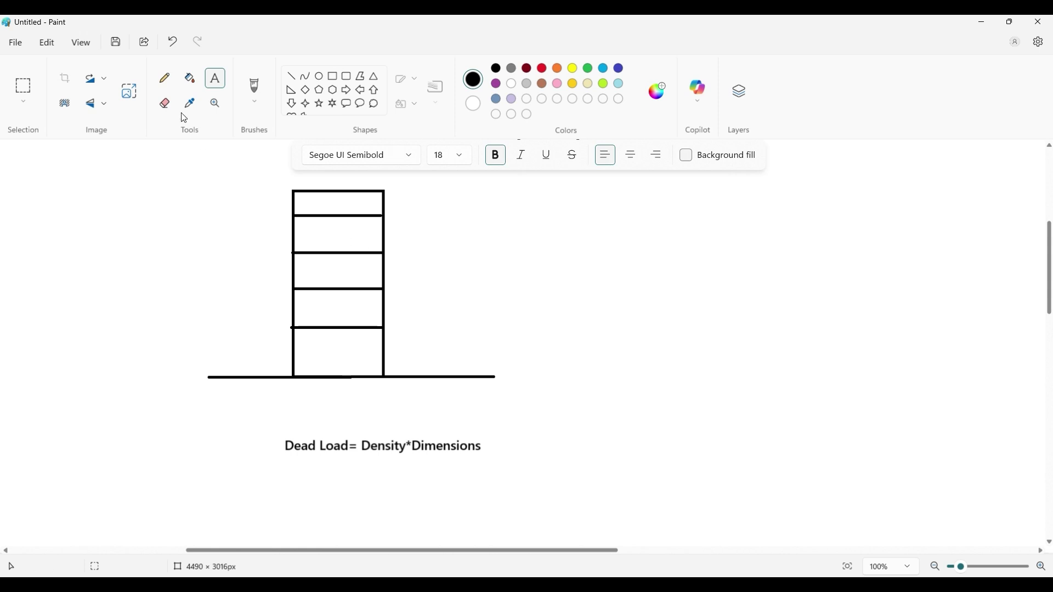
- Draw a flat red ellipse around the lowest floor line of the building sketch
{"action": "left_click", "coordinate": [319, 76]}
{"action": "left_click", "coordinate": [542, 68]}
{"action": "left_click_drag", "start_coordinate": [274, 320], "coordinate": [409, 342]}
{"action": "left_click", "coordinate": [414, 337]}
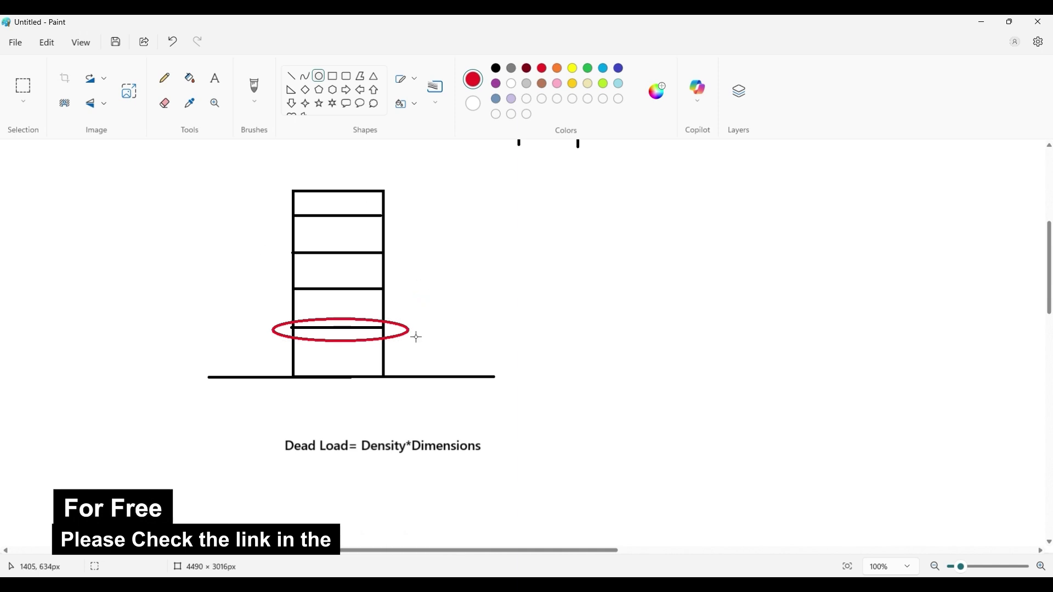
- Draw a black arrow from the red ellipse up to the right, with a long, flat black rectangle at its tip as the slab
{"action": "left_click", "coordinate": [332, 76]}
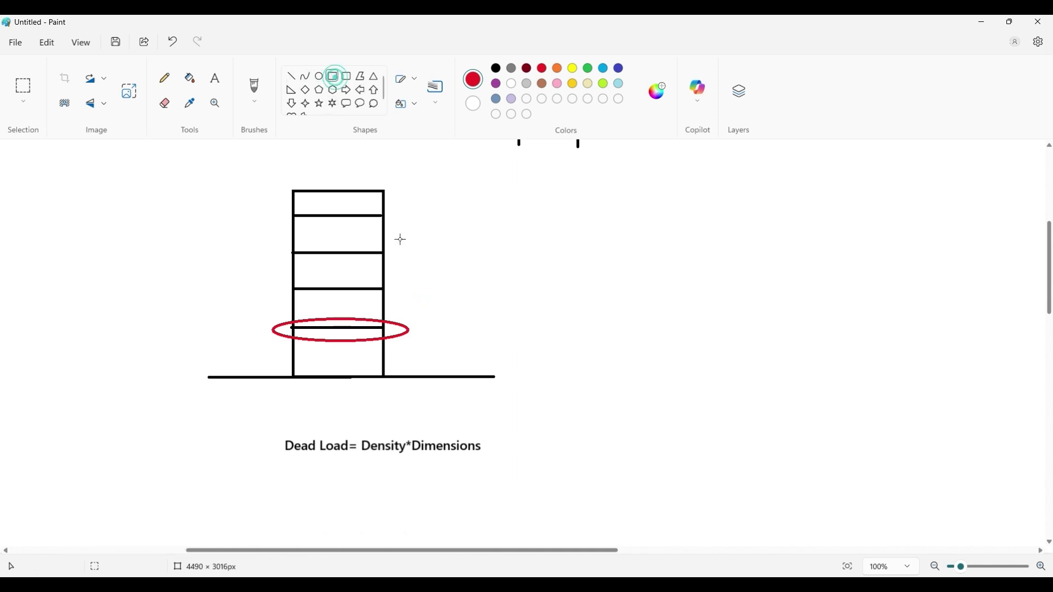
{"action": "left_click", "coordinate": [291, 76]}
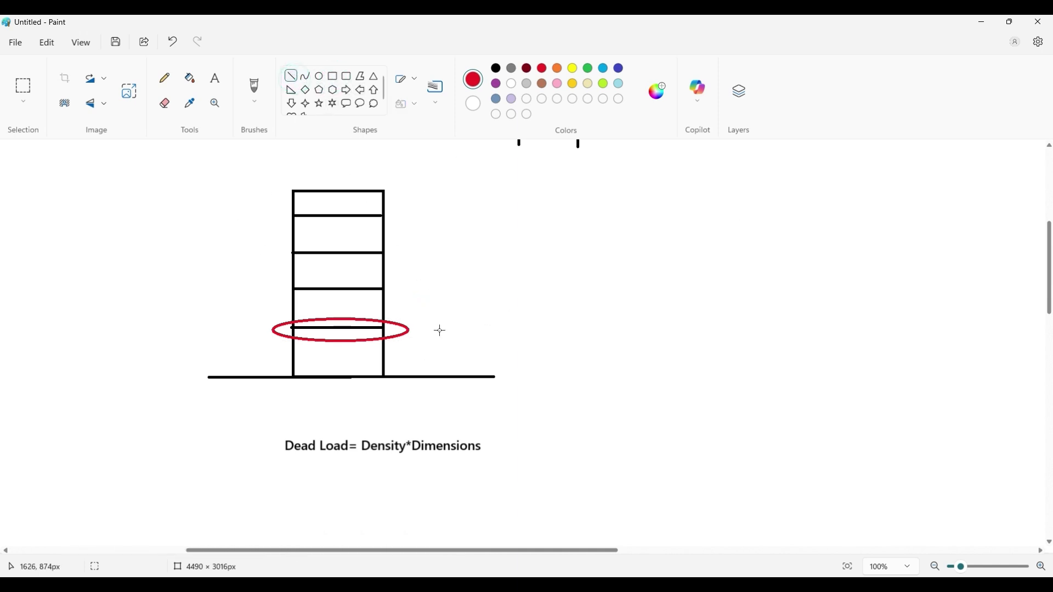
{"action": "left_click", "coordinate": [496, 68]}
{"action": "left_click_drag", "start_coordinate": [413, 327], "coordinate": [433, 318]}
{"action": "left_click_drag", "start_coordinate": [540, 299], "coordinate": [561, 290]}
{"action": "left_click", "coordinate": [581, 269]}
{"action": "left_click", "coordinate": [571, 273]}
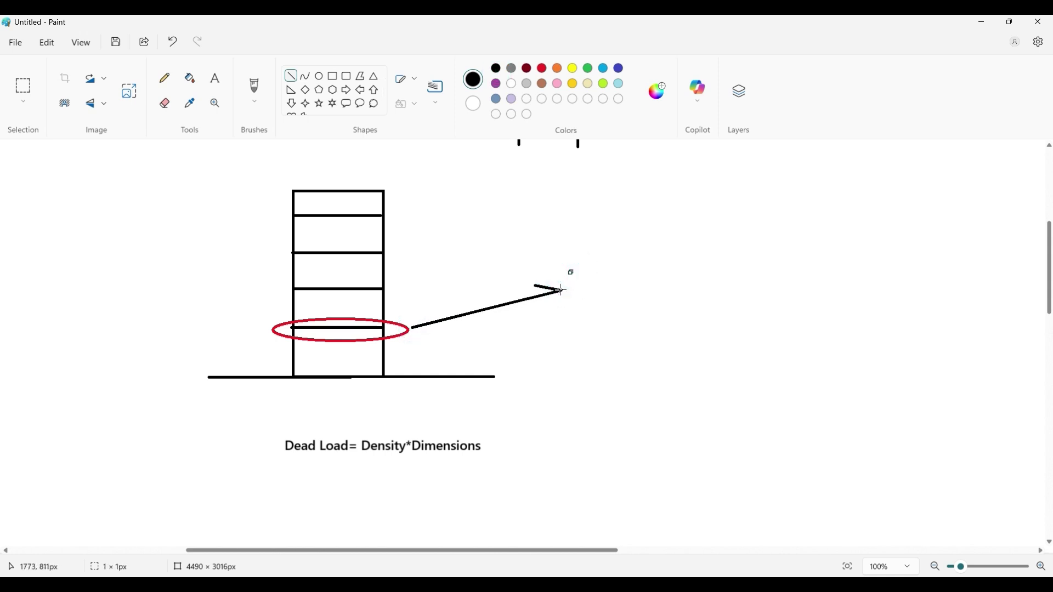
{"action": "left_click_drag", "start_coordinate": [561, 292], "coordinate": [544, 307]}
{"action": "left_click", "coordinate": [571, 273]}
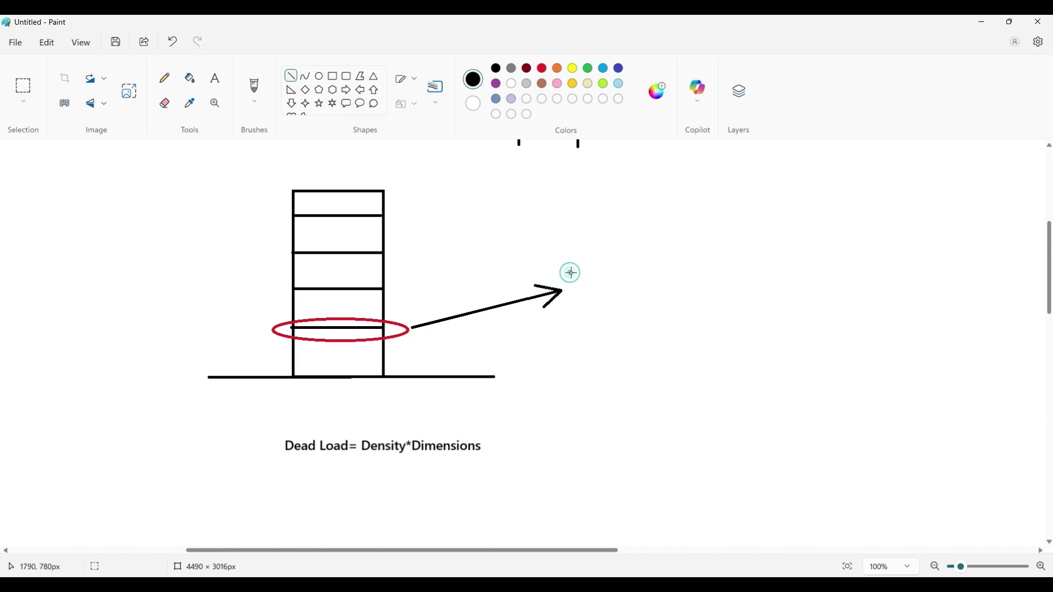
{"action": "left_click", "coordinate": [333, 75]}
{"action": "mouse_move", "coordinate": [574, 284]}
{"action": "left_mouse_down"}
{"action": "mouse_move", "coordinate": [608, 298]}
{"action": "mouse_move", "coordinate": [827, 306]}
{"action": "left_mouse_up"}
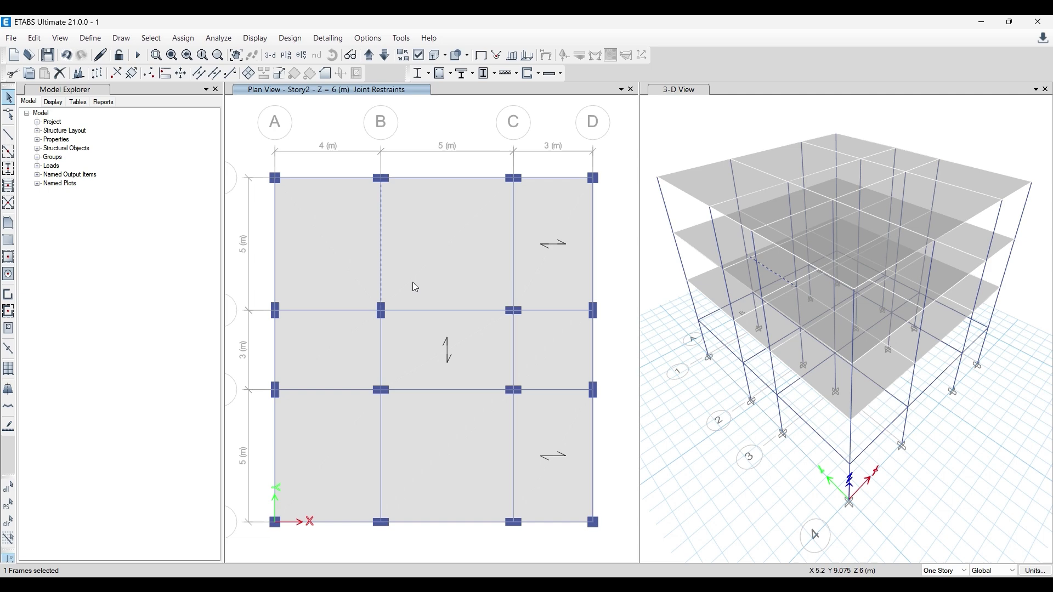
- Switch to ETABS and examine the assignments and geometry of the Story2 slab between grids B and C, Y = 8 to 13 m, leaving nothing selected
{"action": "left_click", "coordinate": [413, 283]}
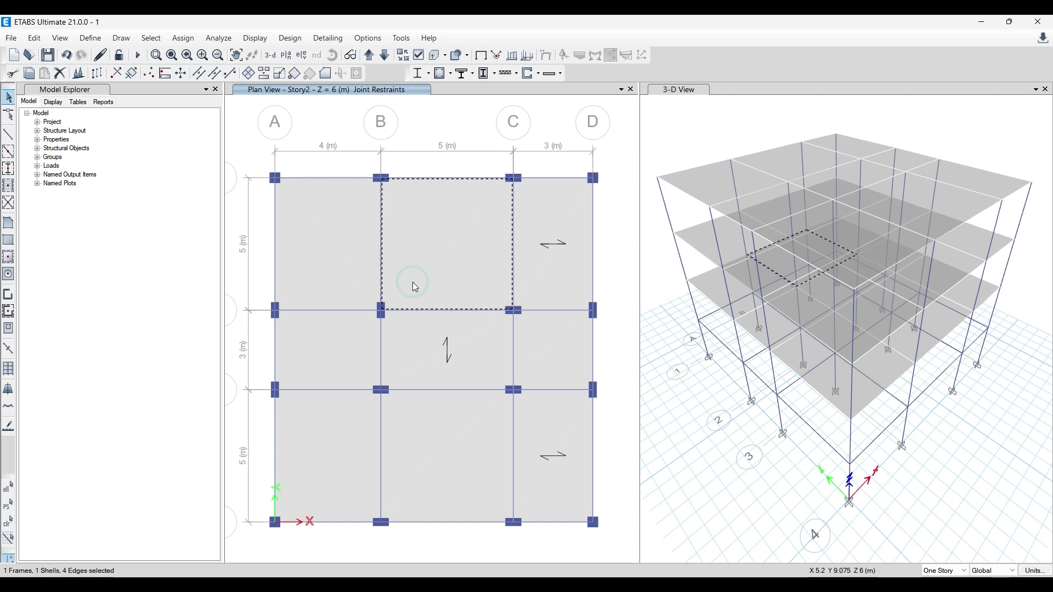
{"action": "right_click", "coordinate": [414, 286]}
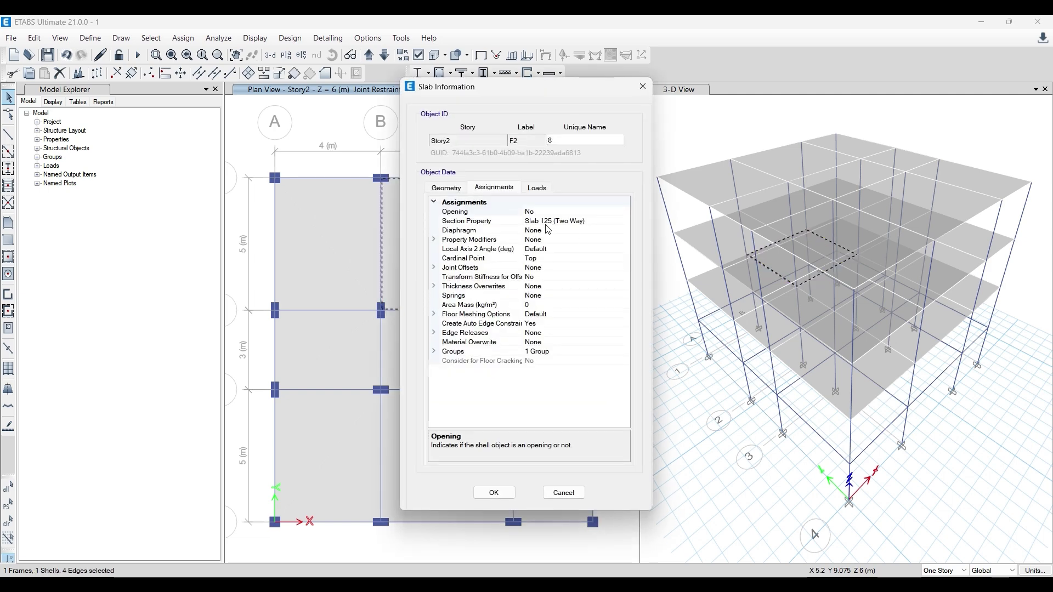
{"action": "left_click", "coordinate": [448, 189]}
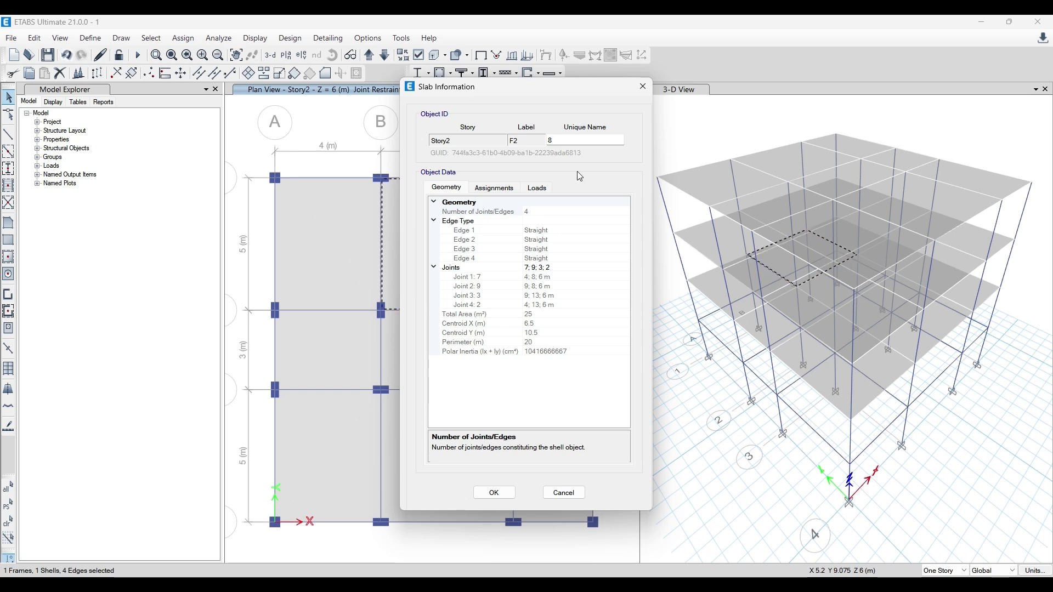
{"action": "key", "text": "Escape"}
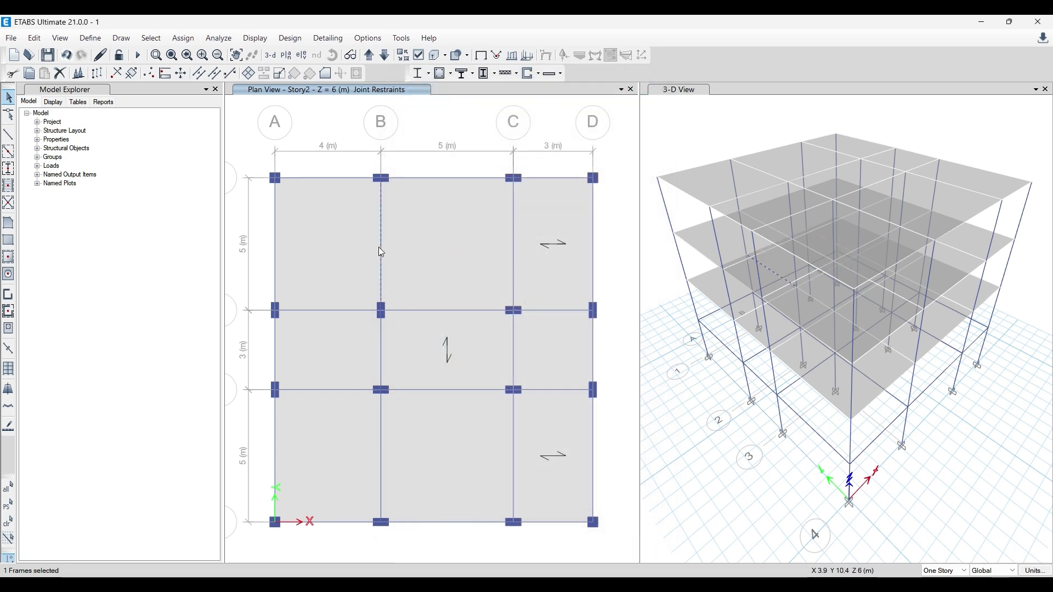
{"action": "left_click", "coordinate": [381, 251]}
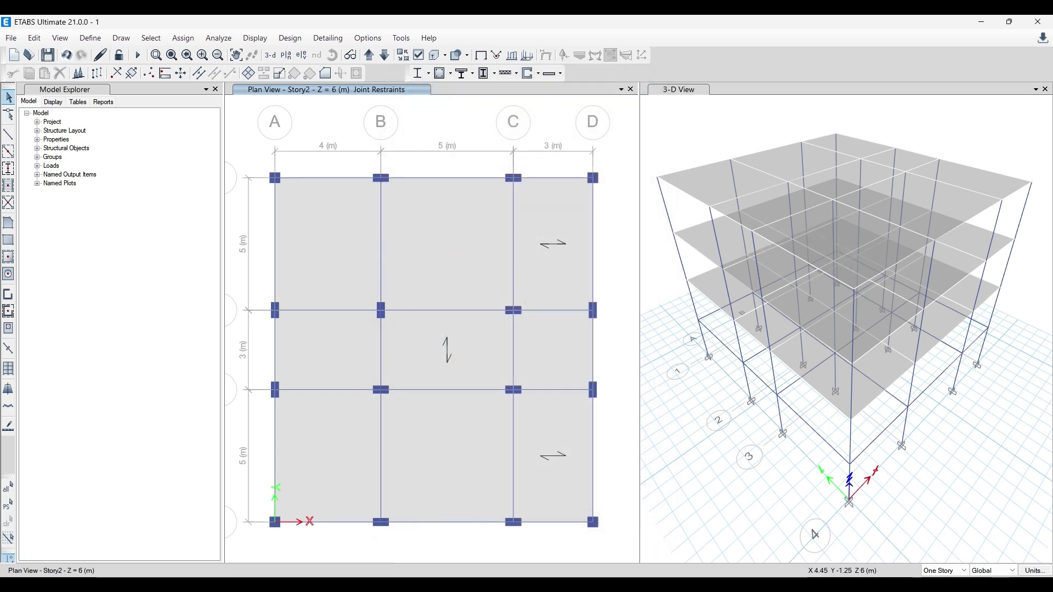
- Switch to Paint and draw a thin red rectangle, about 460 × 16 px, along the top of the slab rectangle
{"action": "key", "text": "alt+Tab"}
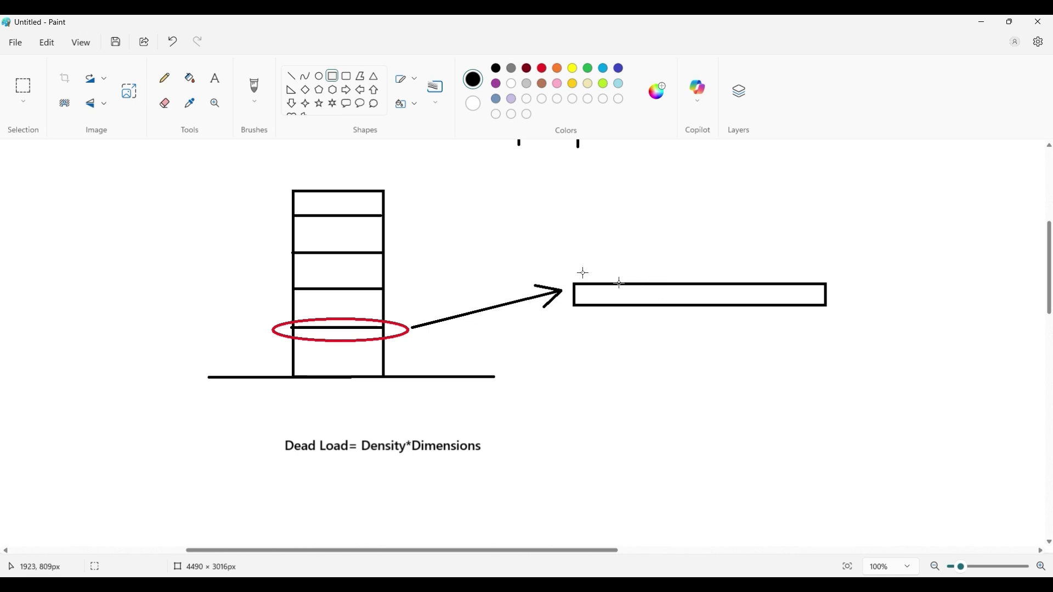
{"action": "left_click", "coordinate": [333, 80]}
{"action": "left_click_drag", "start_coordinate": [574, 284], "coordinate": [826, 275]}
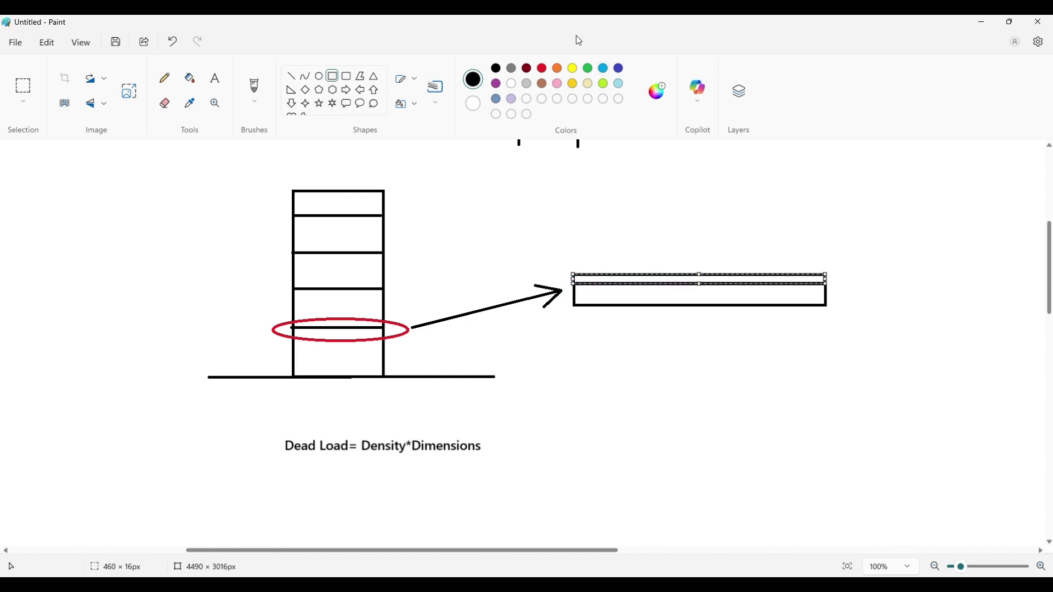
{"action": "left_click", "coordinate": [543, 70]}
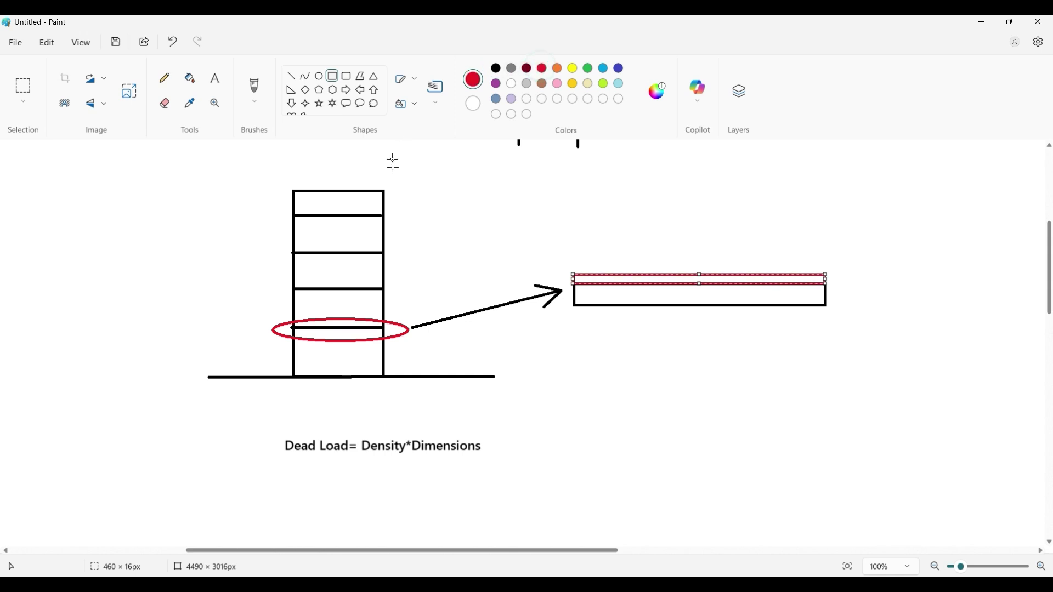
{"action": "left_click", "coordinate": [710, 57]}
- Add the red label "Floor Finish Load" just above the thin red layer on top of the slab
{"action": "left_click", "coordinate": [215, 79]}
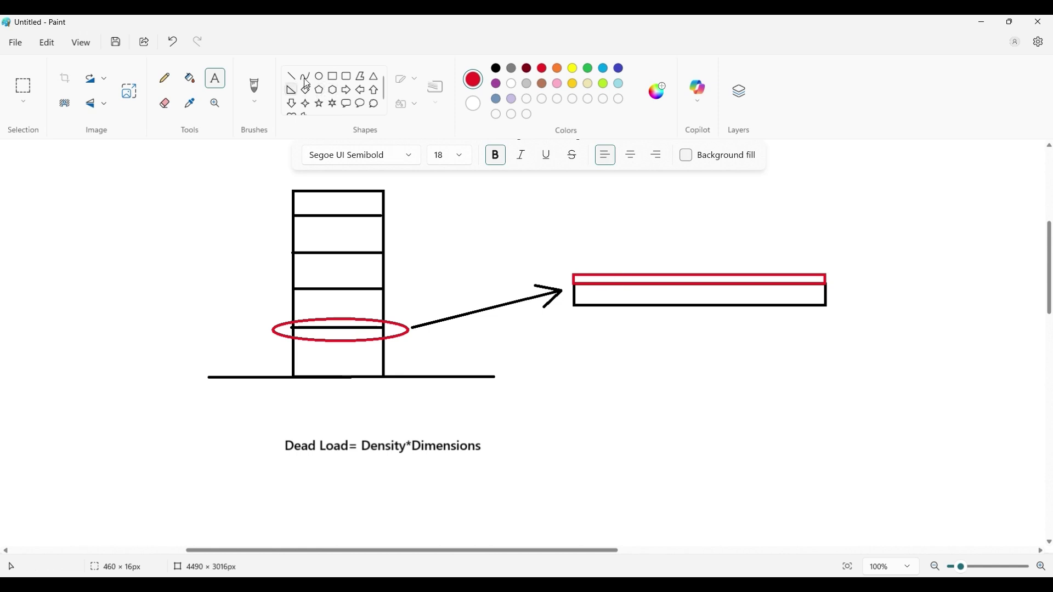
{"action": "left_click", "coordinate": [216, 77]}
{"action": "left_click_drag", "start_coordinate": [646, 254], "coordinate": [756, 277]}
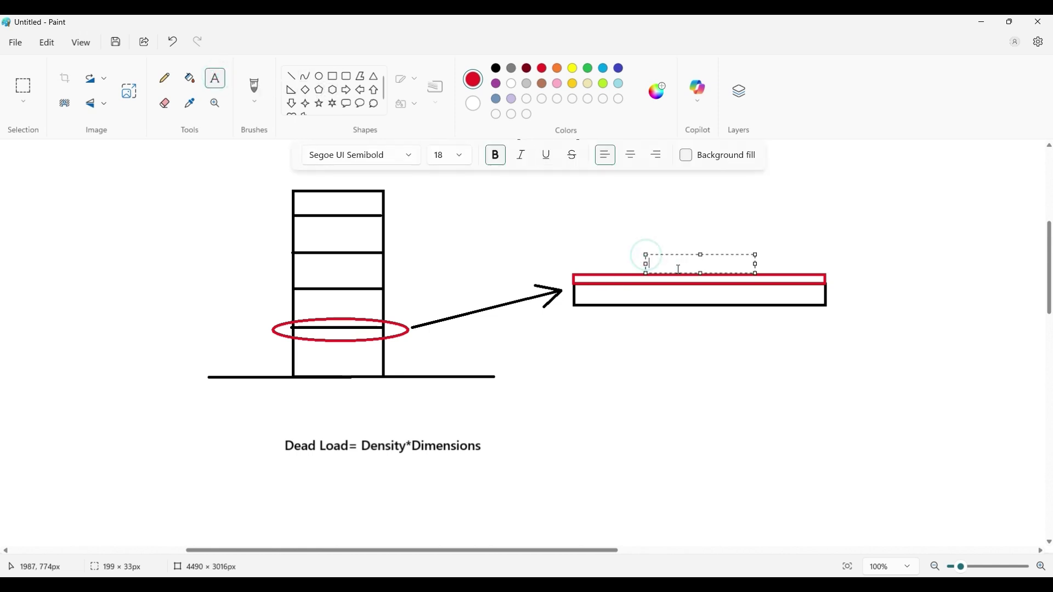
{"action": "type", "text": "Flo"}
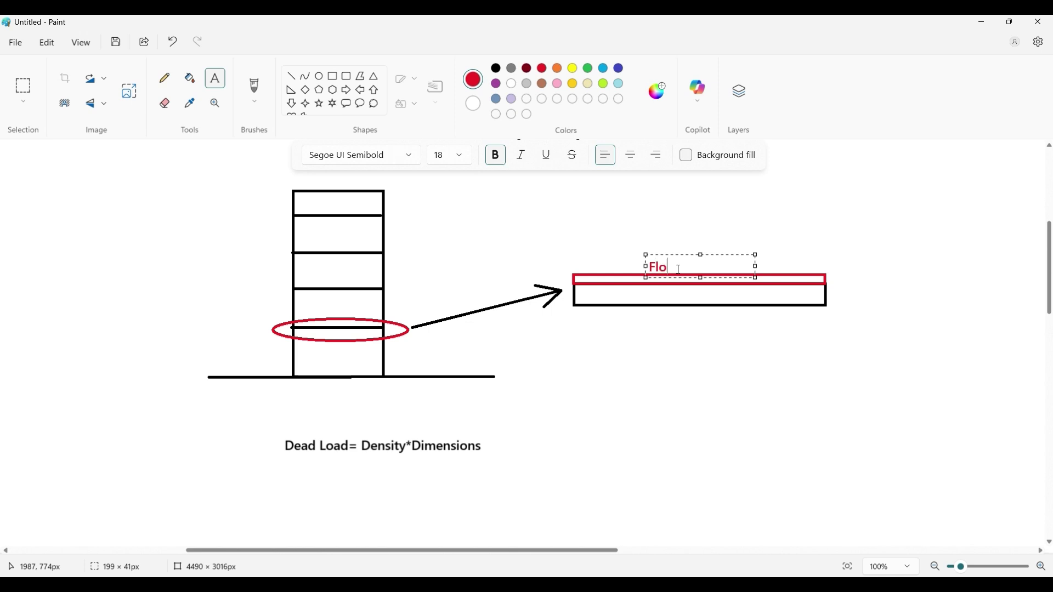
{"action": "type", "text": "or Finish Load"}
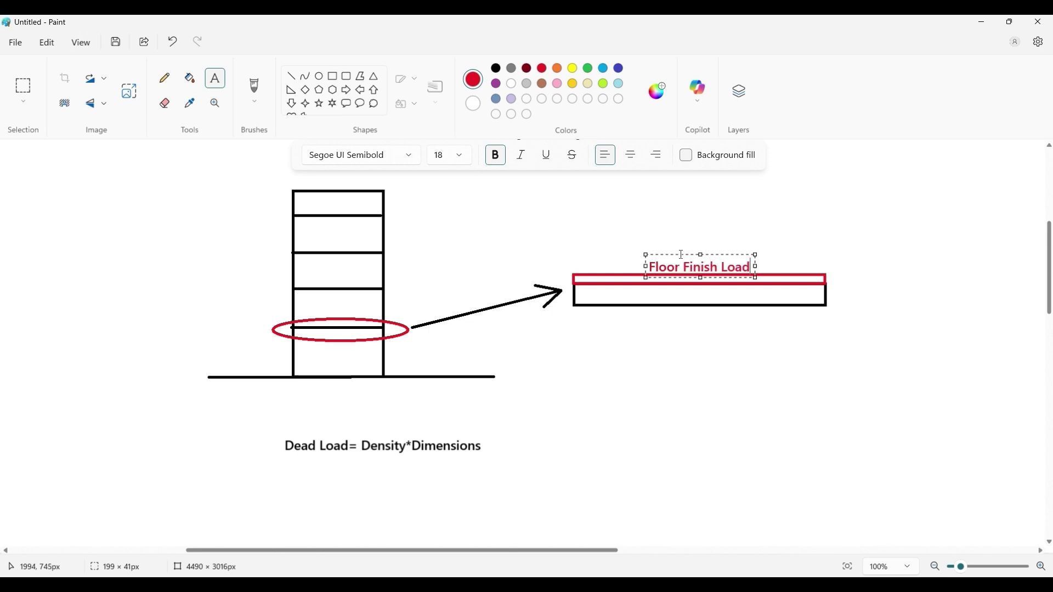
{"action": "left_click_drag", "start_coordinate": [680, 255], "coordinate": [678, 250]}
{"action": "left_click", "coordinate": [642, 230]}
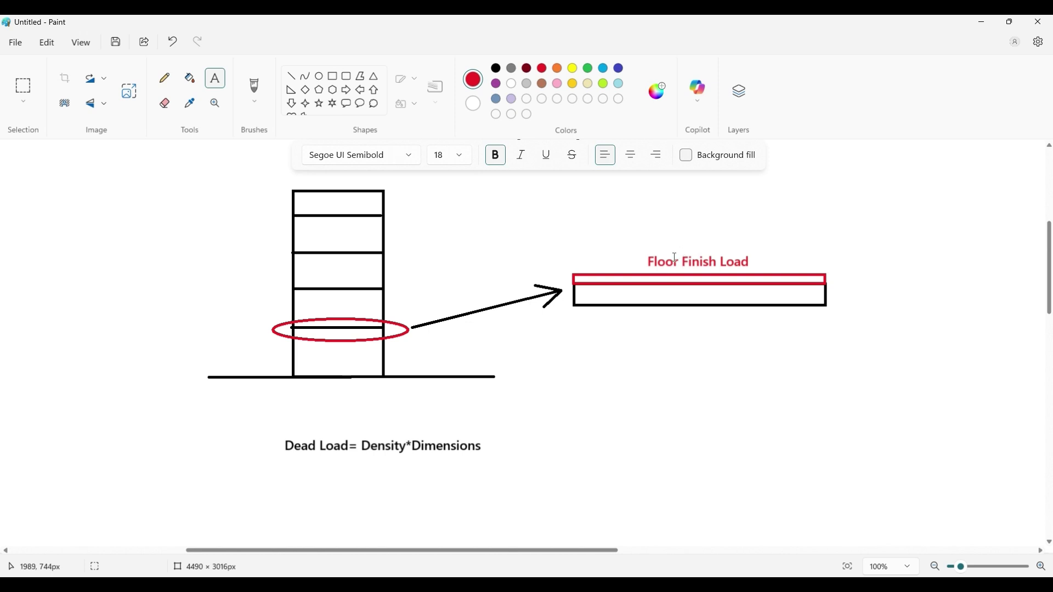
- Draw a thin red rectangle along the underside of the slab, matching the slab's width
{"action": "left_click", "coordinate": [334, 77]}
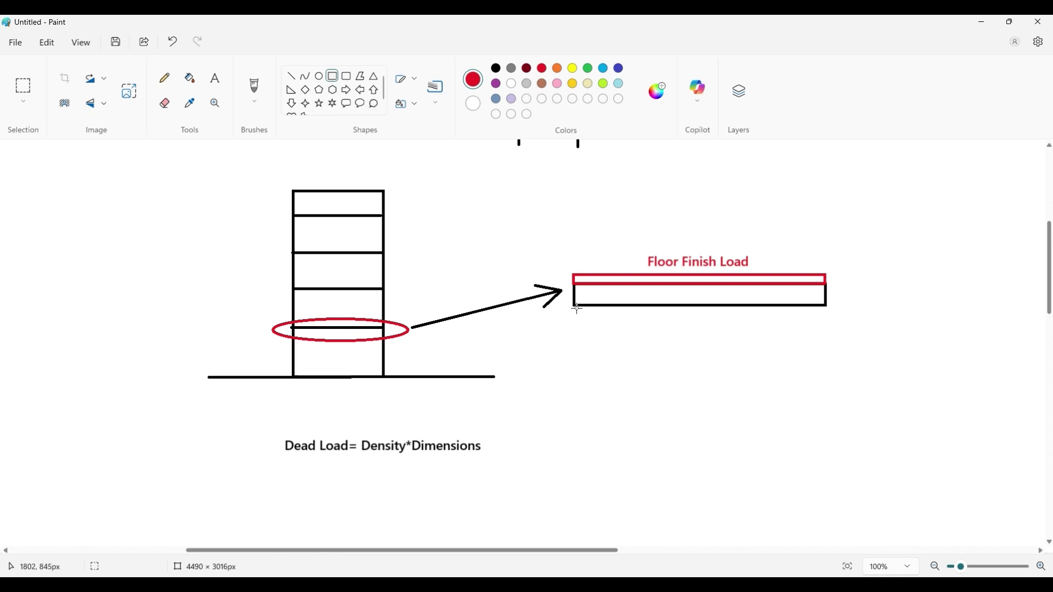
{"action": "left_click_drag", "start_coordinate": [575, 306], "coordinate": [828, 316]}
{"action": "left_click", "coordinate": [733, 339]}
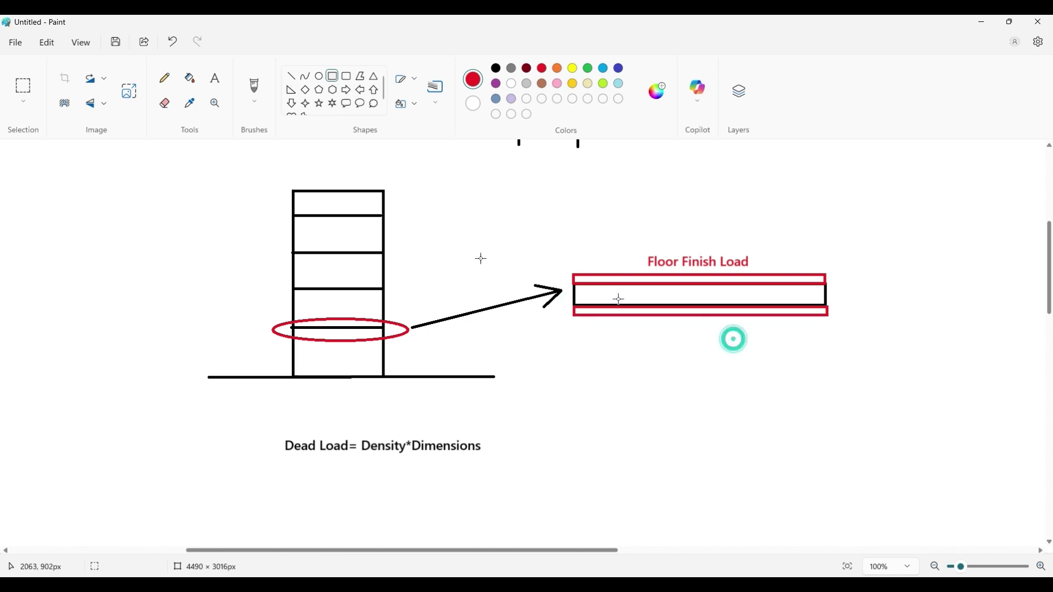
- Add the red label "Plastering Load" just below the thin red layer under the slab
{"action": "left_click", "coordinate": [216, 79]}
{"action": "left_click", "coordinate": [682, 326]}
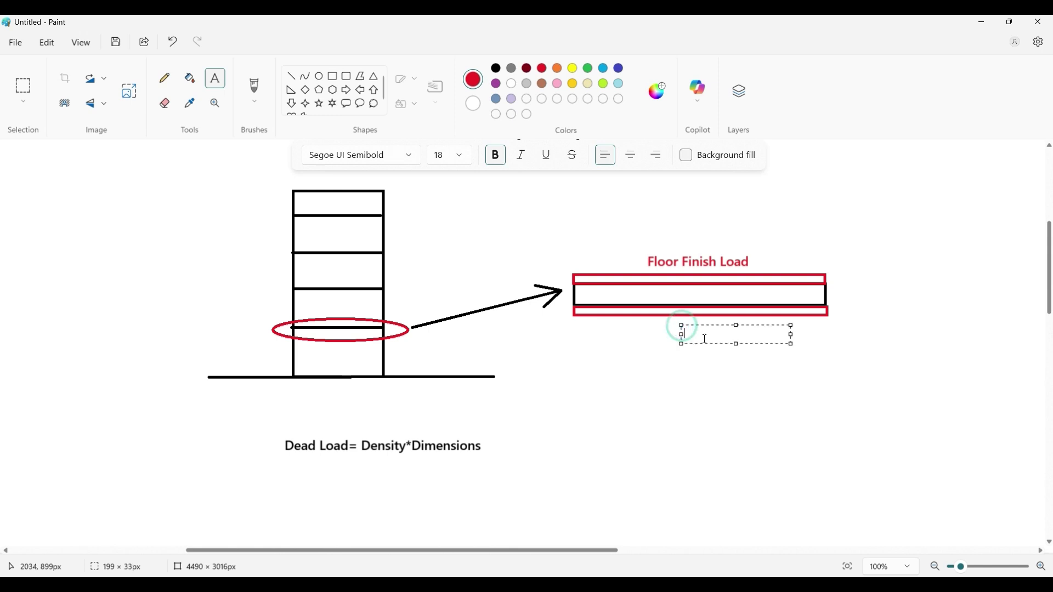
{"action": "type", "text": "Plastering L"}
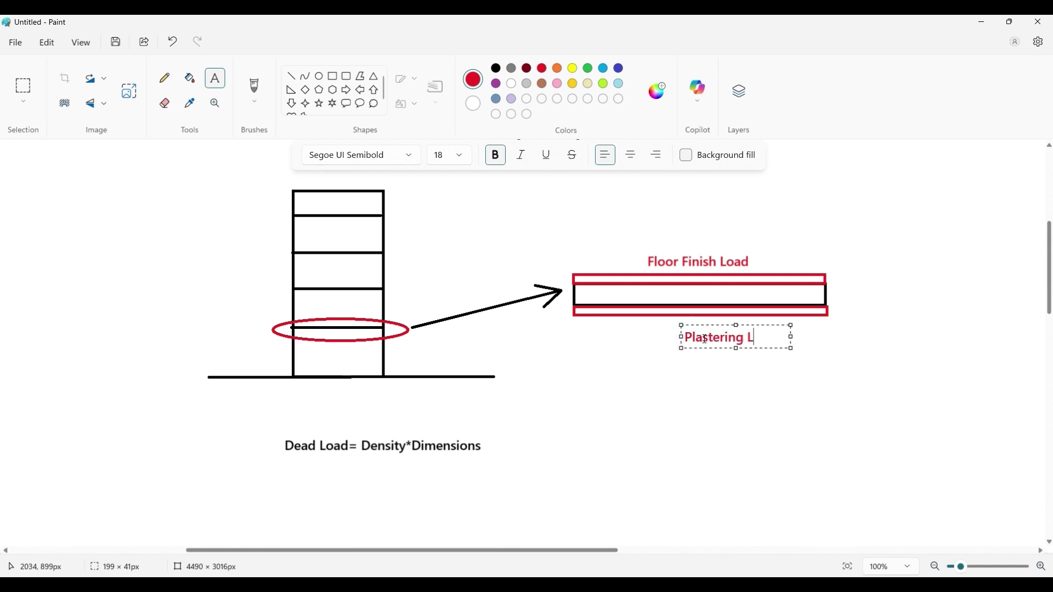
{"action": "type", "text": "oad"}
{"action": "left_click_drag", "start_coordinate": [720, 327], "coordinate": [712, 321]}
{"action": "left_click", "coordinate": [637, 340]}
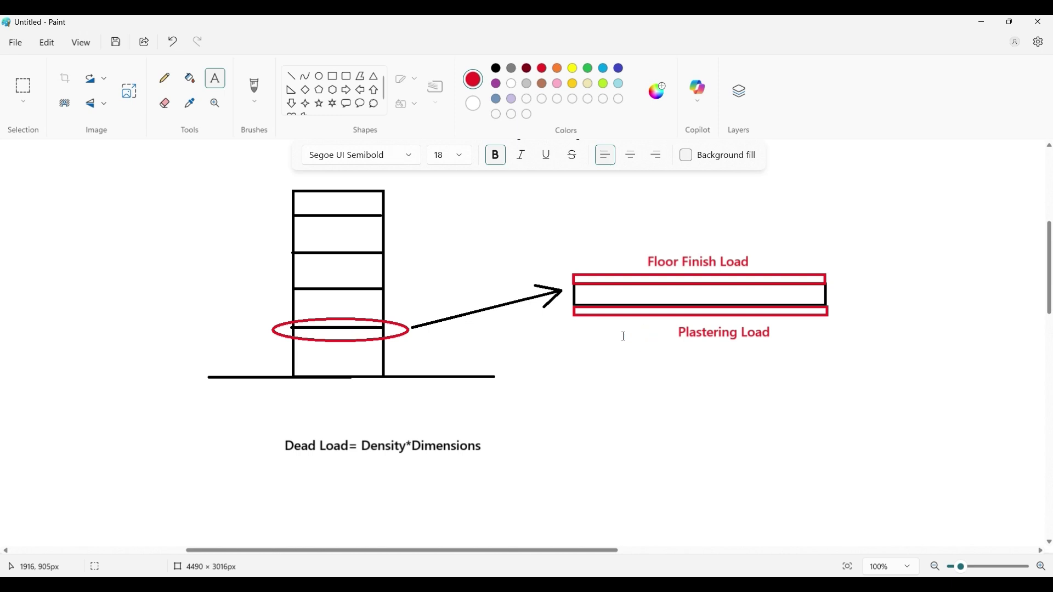
- Redraw the slab outline between the two red layers as a black rectangle, about 466 × 38 px
{"action": "left_click", "coordinate": [330, 76]}
{"action": "left_click", "coordinate": [496, 69]}
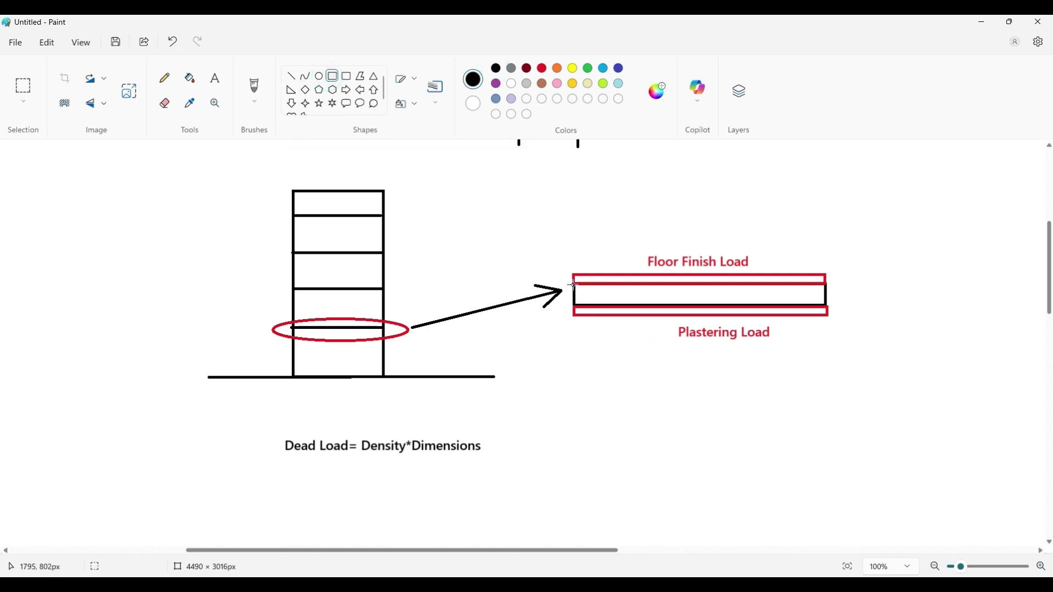
{"action": "left_click_drag", "start_coordinate": [573, 284], "coordinate": [827, 306]}
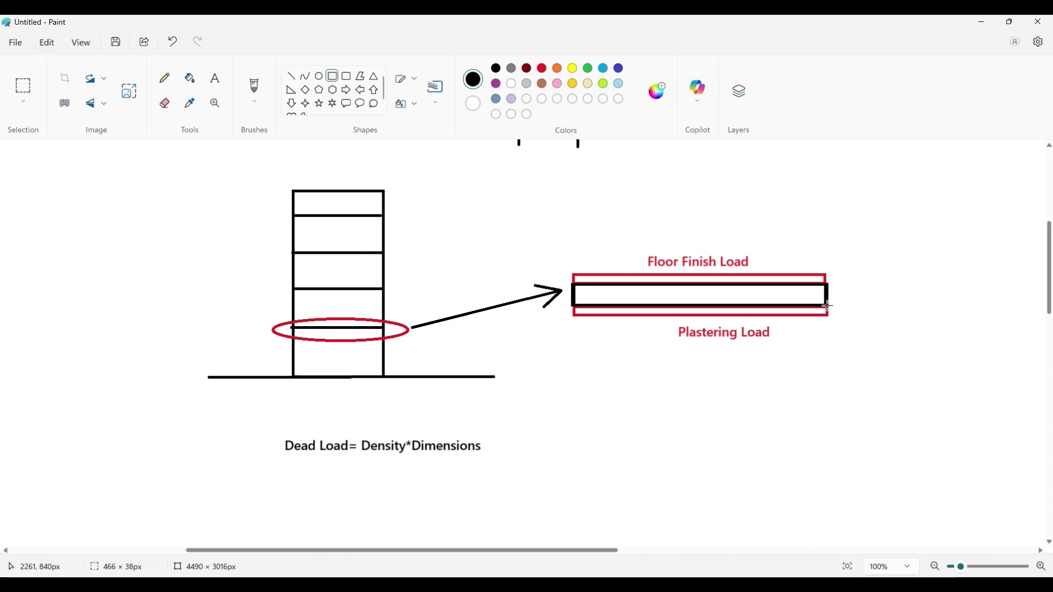
{"action": "left_click", "coordinate": [869, 282]}
- Switch to ETABS and open the load pattern definitions to review the loads, their types and self-weight multipliers
{"action": "key", "text": "alt+Tab"}
{"action": "left_click", "coordinate": [90, 38]}
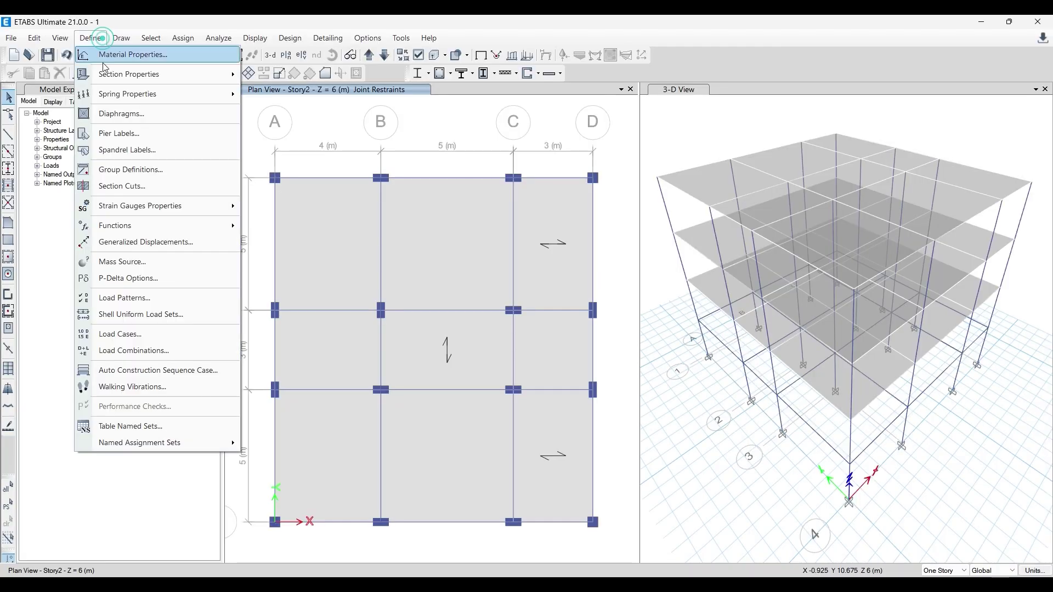
{"action": "left_click", "coordinate": [134, 299]}
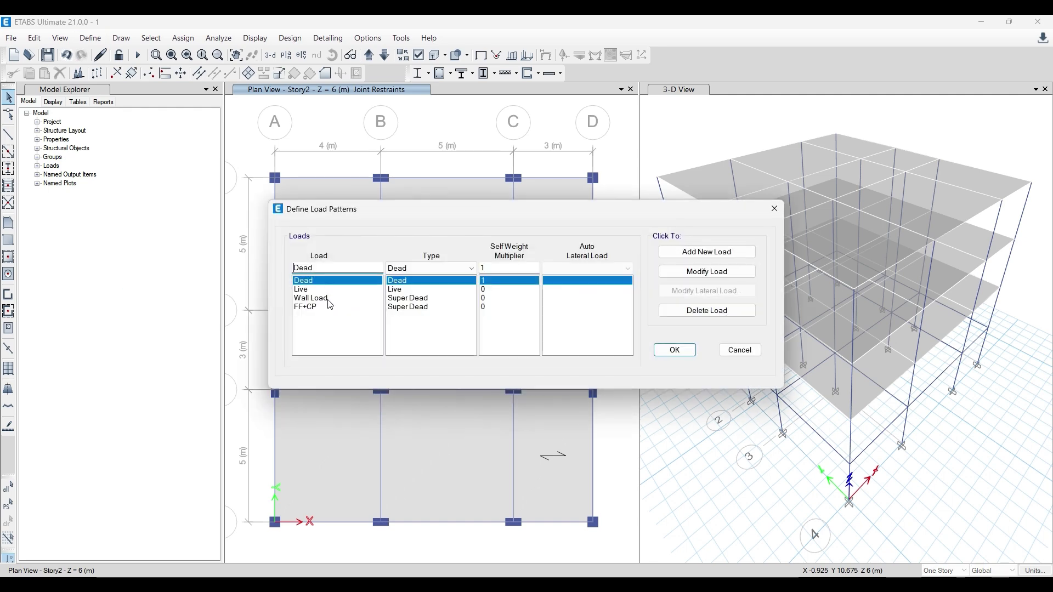
- Check the FF+CP and Wall Load entries in the load pattern definitions, and close the dialog
{"action": "left_click", "coordinate": [317, 307]}
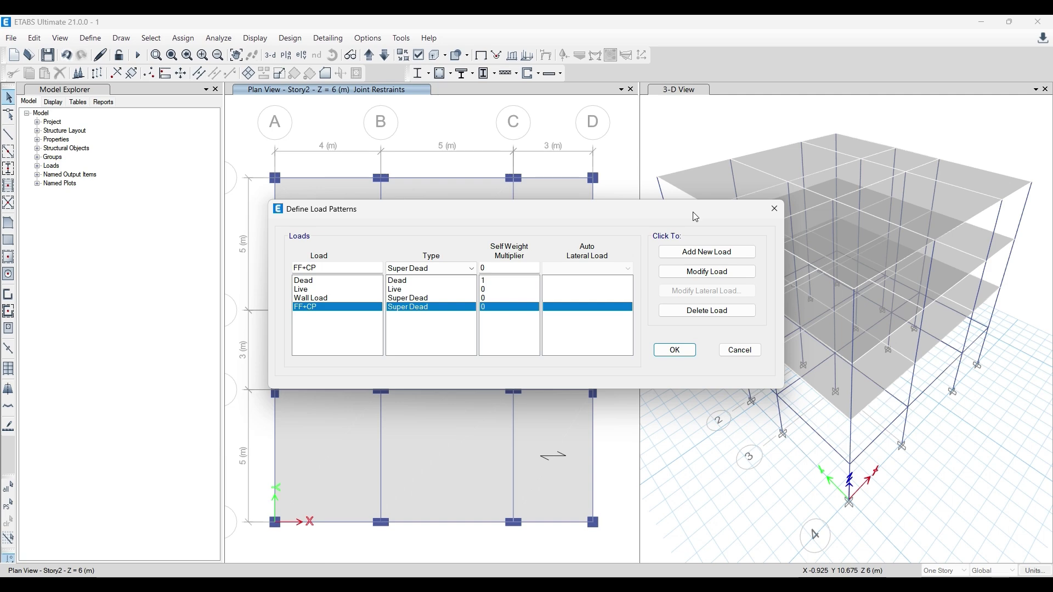
{"action": "left_click", "coordinate": [348, 298]}
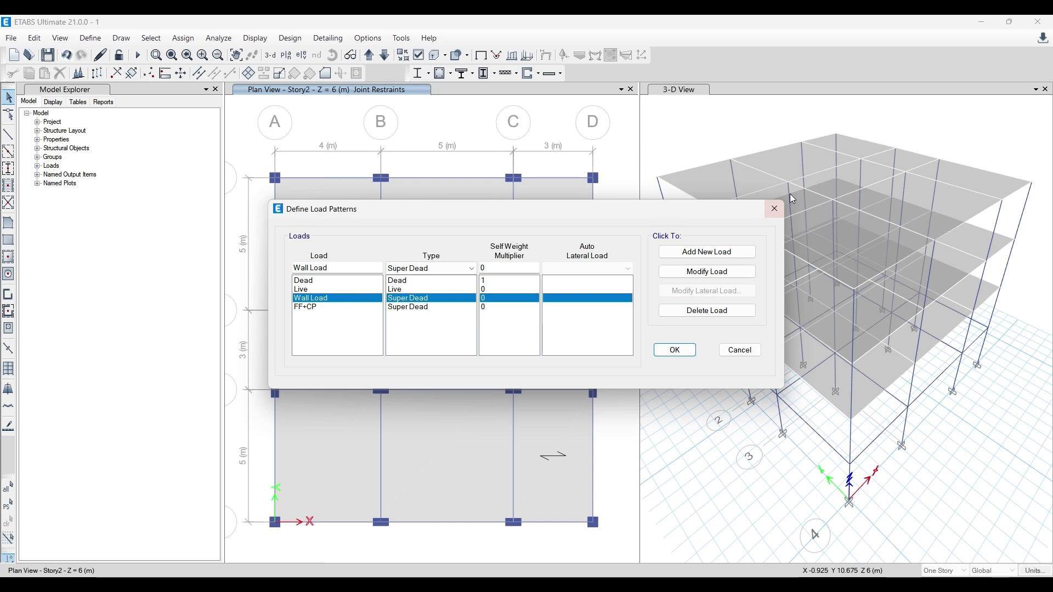
{"action": "left_click", "coordinate": [775, 208]}
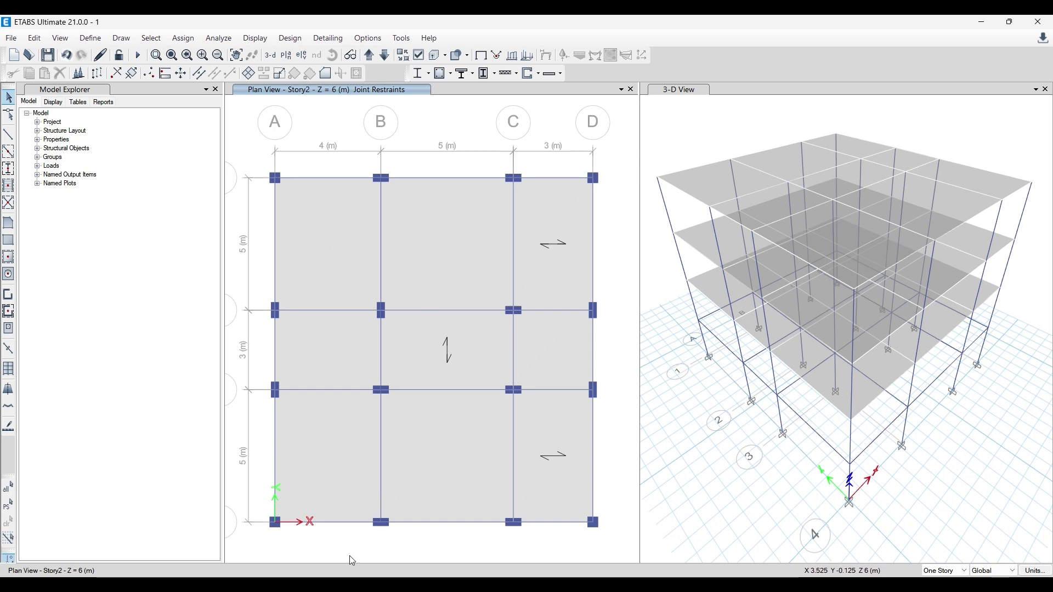
- Switch to Paint and add the text "- Load Patterns" after "6. Load Definition" in the Topics Covered list
{"action": "key", "text": "alt+Tab"}
{"action": "scroll", "coordinate": [628, 444], "scroll_direction": "up", "scroll_amount": 6}
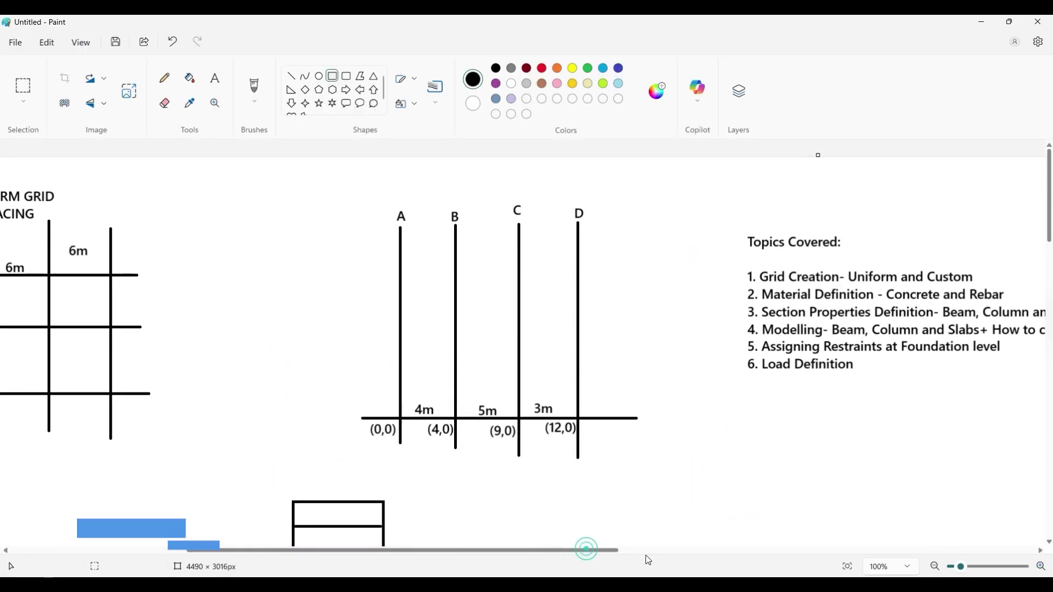
{"action": "left_click_drag", "start_coordinate": [587, 550], "coordinate": [699, 550]}
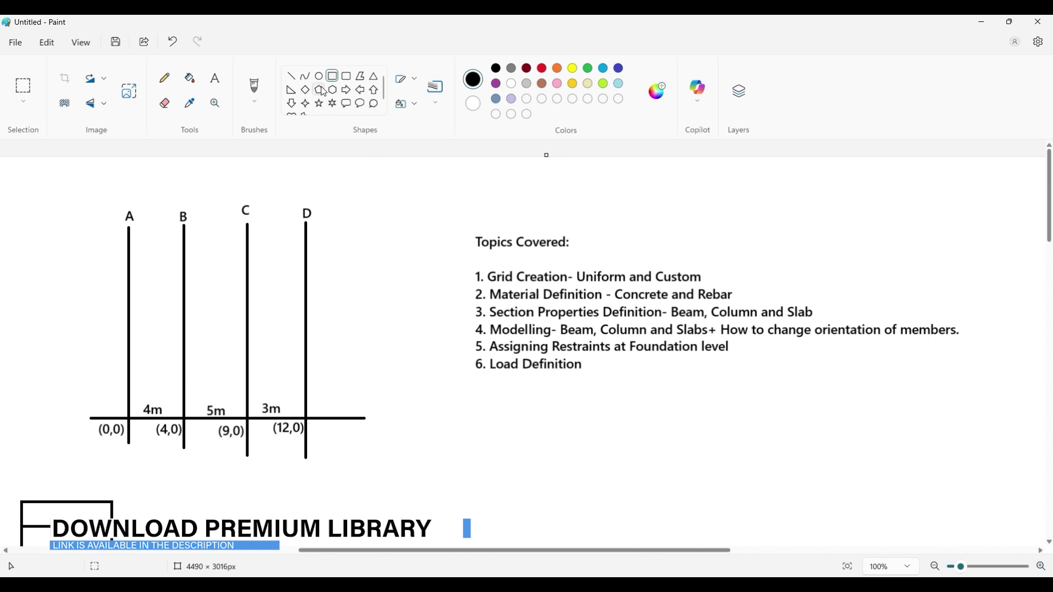
{"action": "left_click", "coordinate": [215, 78]}
{"action": "left_click", "coordinate": [584, 362]}
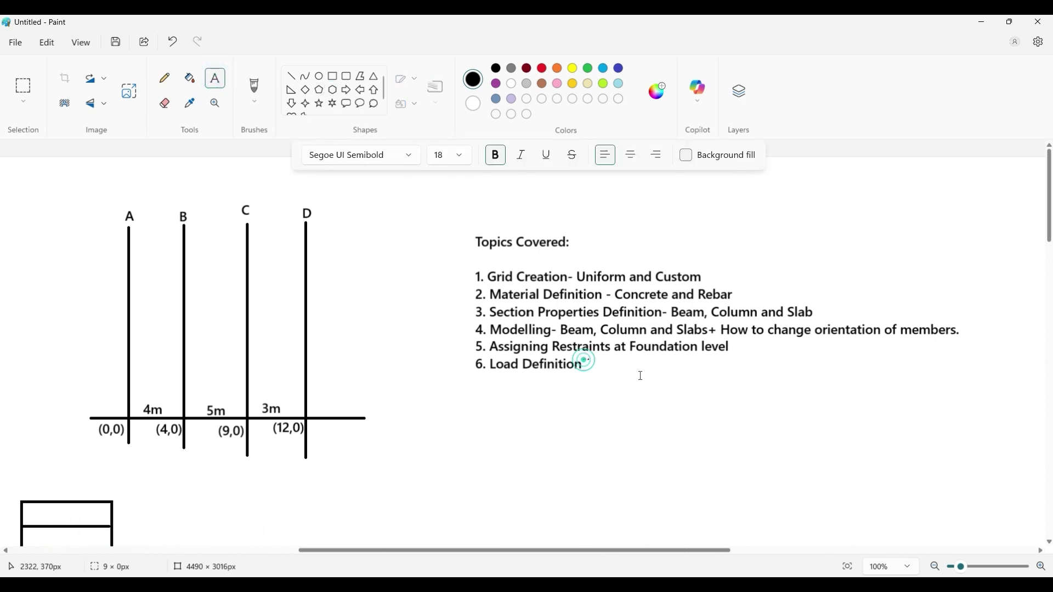
{"action": "type", "text": "-n"}
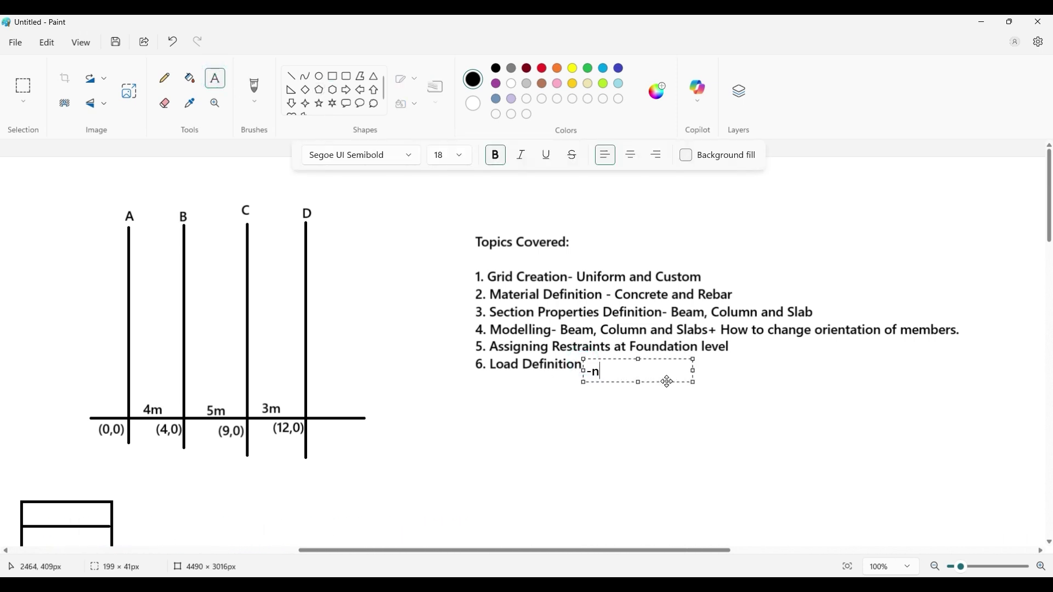
{"action": "type", "text": "Load Patterns"}
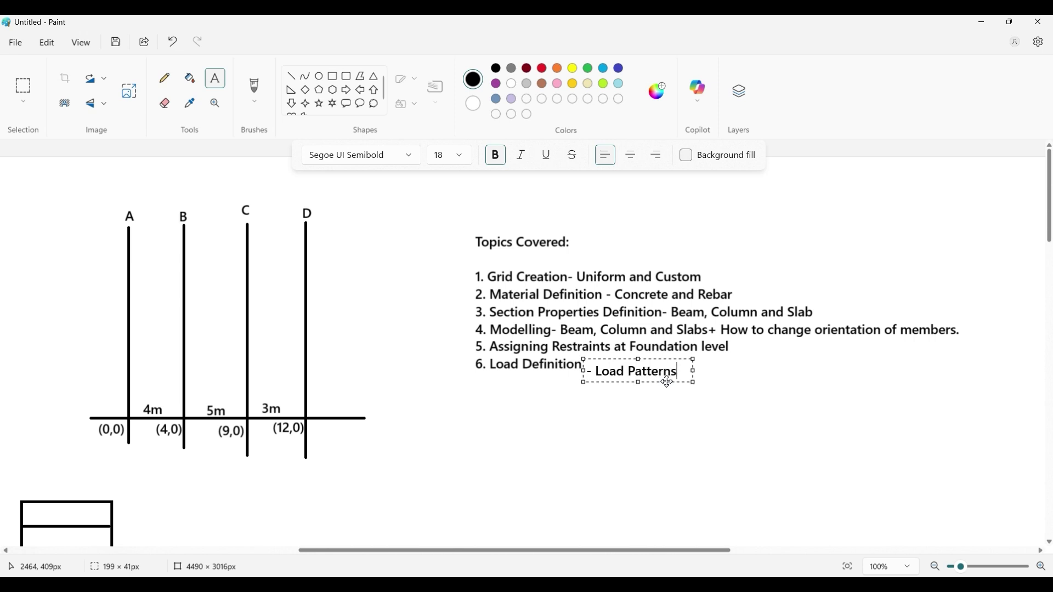
{"action": "left_click_drag", "start_coordinate": [663, 363], "coordinate": [660, 356]}
{"action": "left_click", "coordinate": [782, 388]}
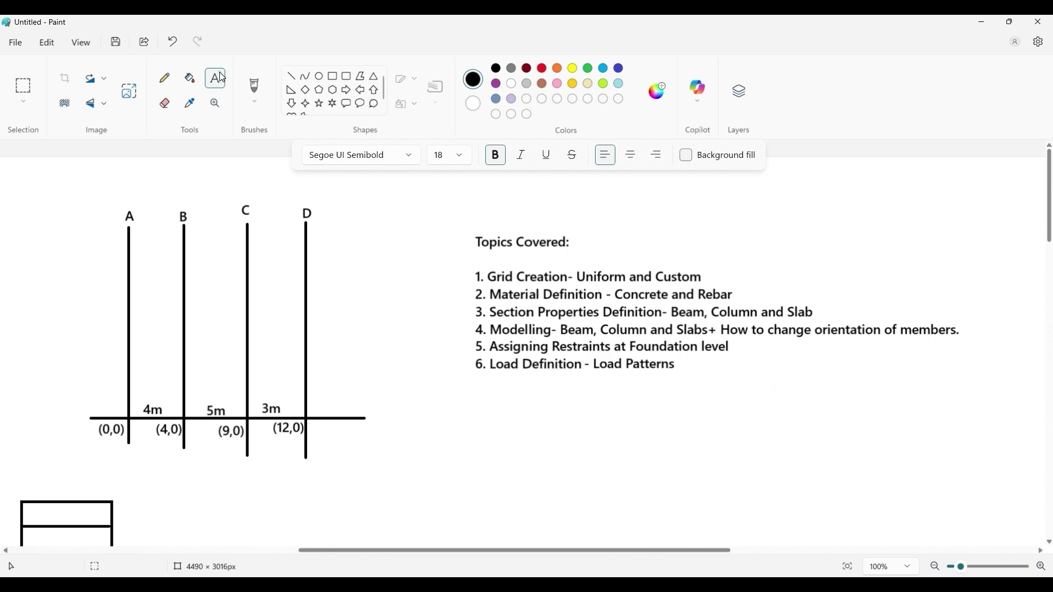
- Add the text "7. Load Application in Etabs" below item 6 of the Topics Covered list
{"action": "left_click_drag", "start_coordinate": [477, 378], "coordinate": [694, 488]}
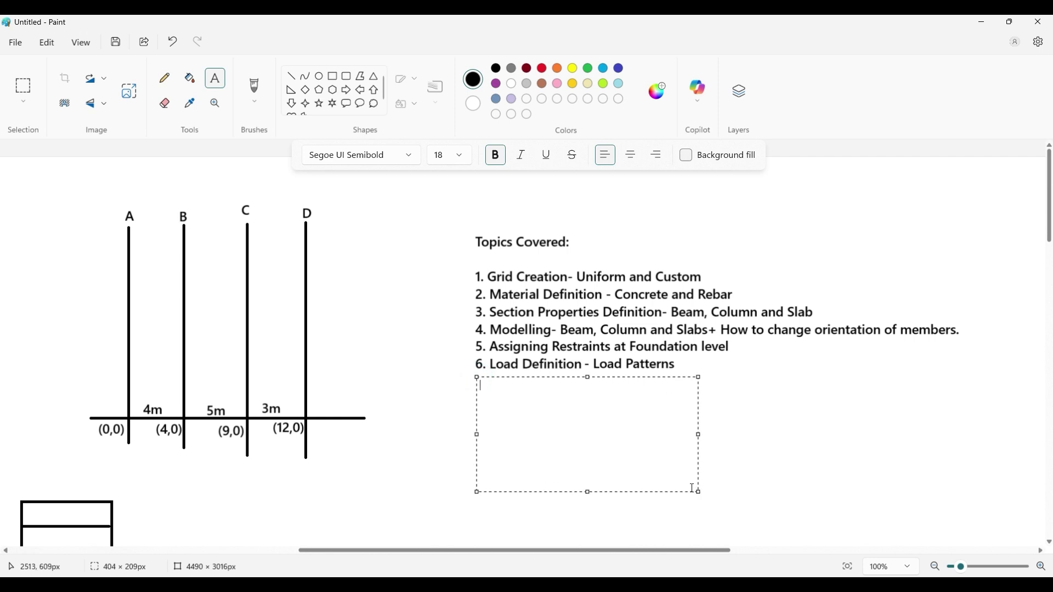
{"action": "type", "text": "7. Load Appl;ication"}
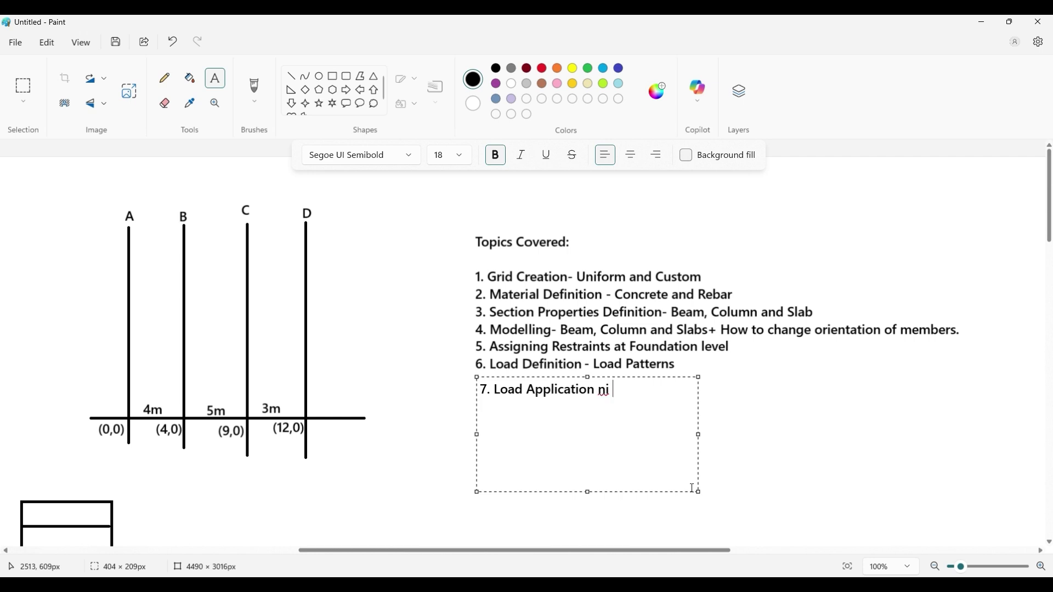
{"action": "type", "text": " in Etabs"}
{"action": "left_click", "coordinate": [839, 448]}
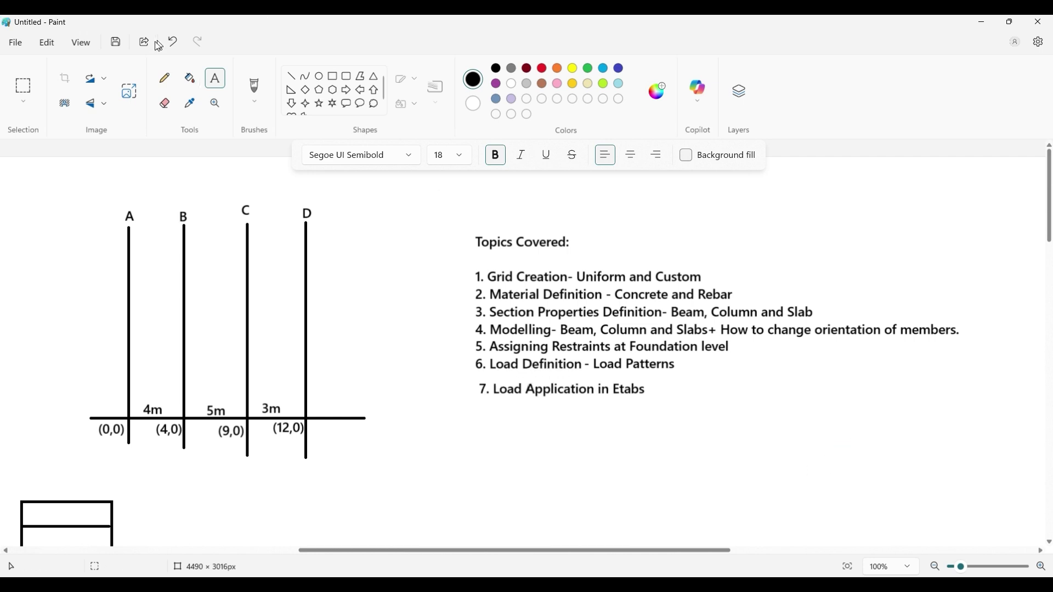
- Move the item 7 text so that it lines up with the other items of the Topics Covered list
{"action": "left_click", "coordinate": [22, 87]}
{"action": "left_click_drag", "start_coordinate": [469, 379], "coordinate": [642, 410]}
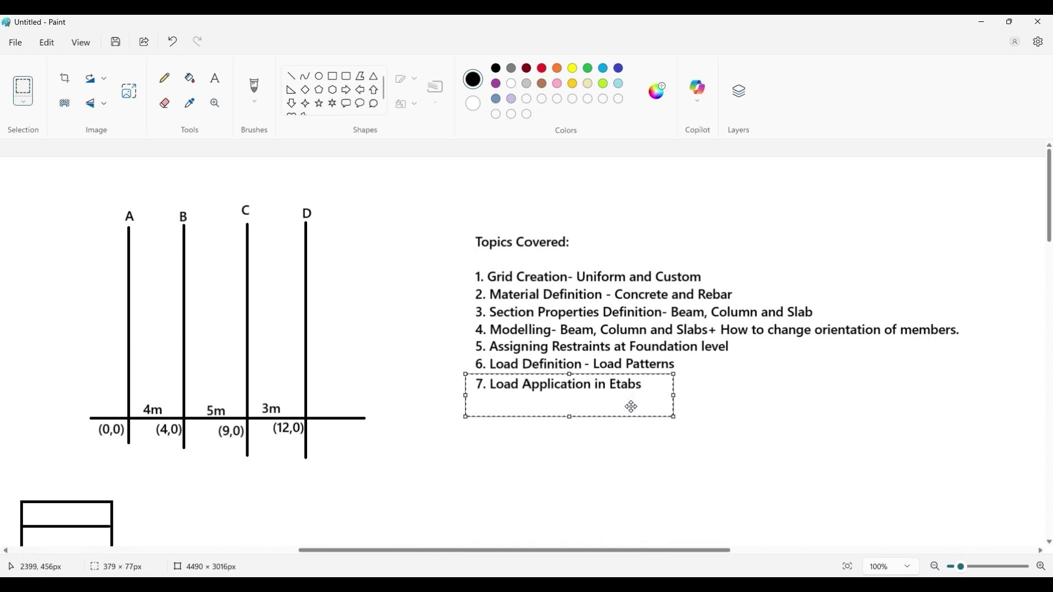
{"action": "left_click", "coordinate": [645, 449]}
- Switch to ETABS, set the story scope to All Stories, and select all nine slab panels in the Story2 plan
{"action": "key", "text": "alt+Tab"}
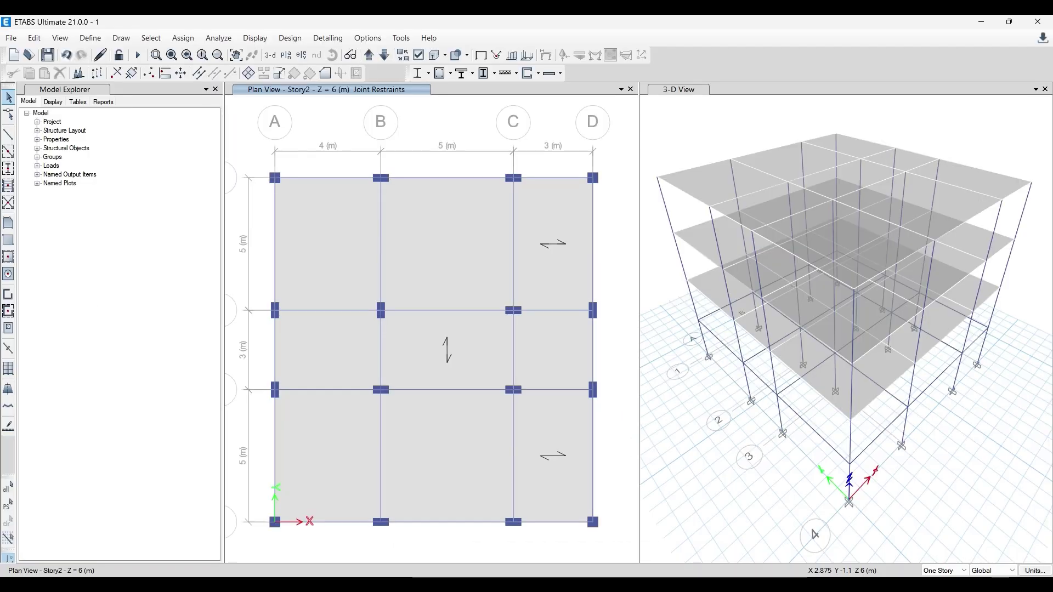
{"action": "left_click", "coordinate": [345, 120]}
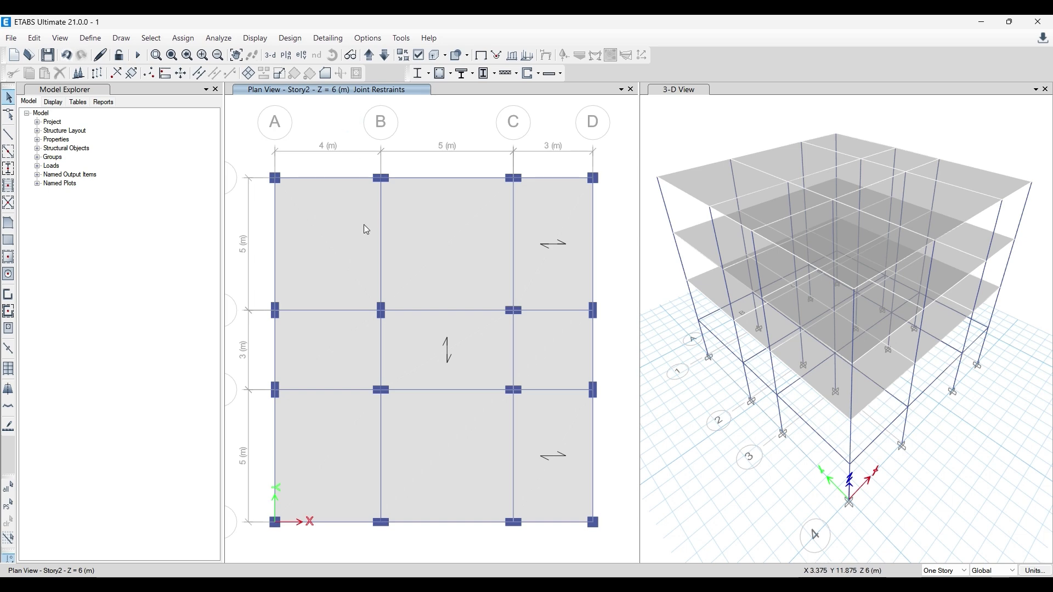
{"action": "left_click", "coordinate": [951, 574]}
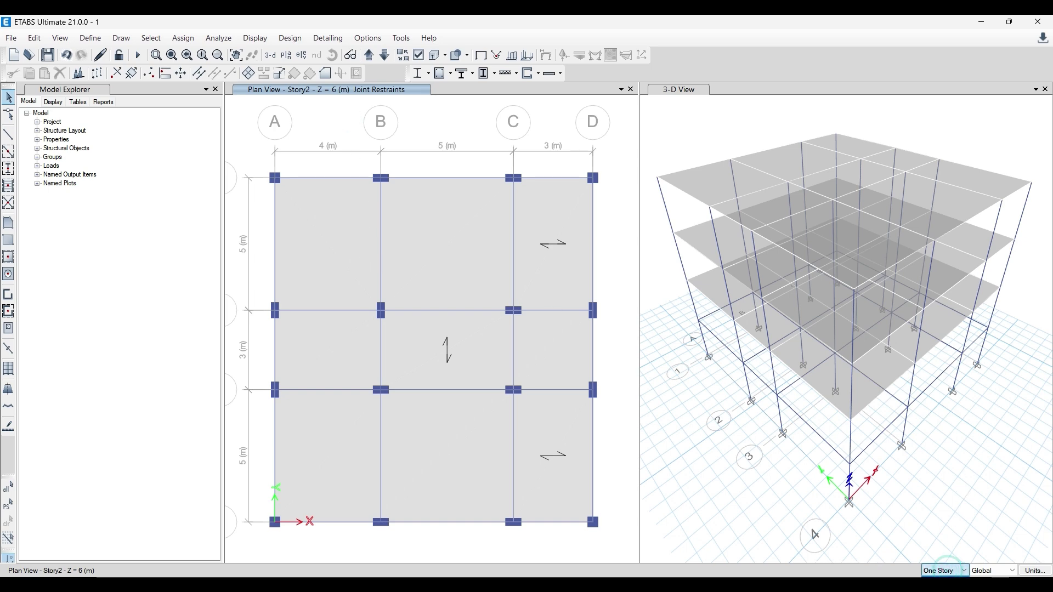
{"action": "left_click", "coordinate": [942, 559]}
{"action": "left_click", "coordinate": [336, 222]}
{"action": "left_click", "coordinate": [340, 324]}
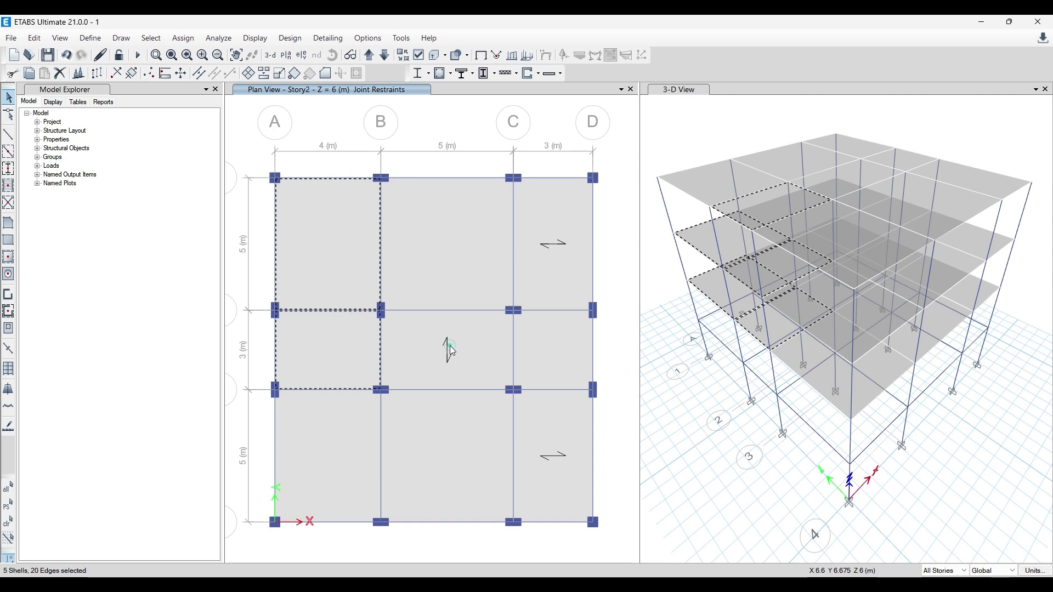
{"action": "left_click", "coordinate": [449, 344]}
{"action": "left_click", "coordinate": [440, 254]}
{"action": "left_click", "coordinate": [542, 255]}
{"action": "left_click", "coordinate": [570, 330]}
{"action": "left_click", "coordinate": [548, 416]}
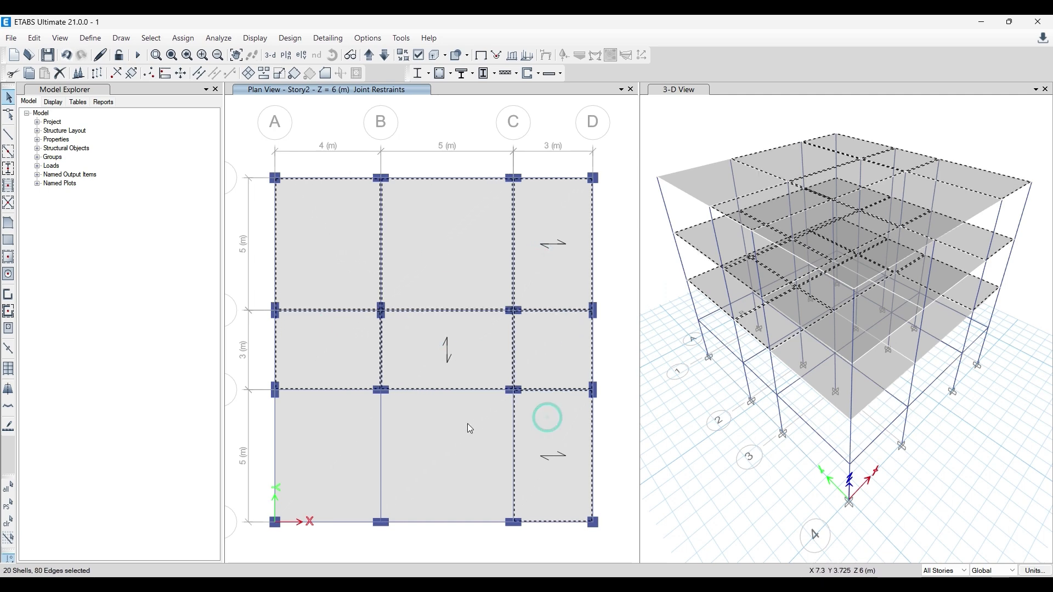
{"action": "left_click", "coordinate": [468, 423]}
{"action": "left_click", "coordinate": [298, 410]}
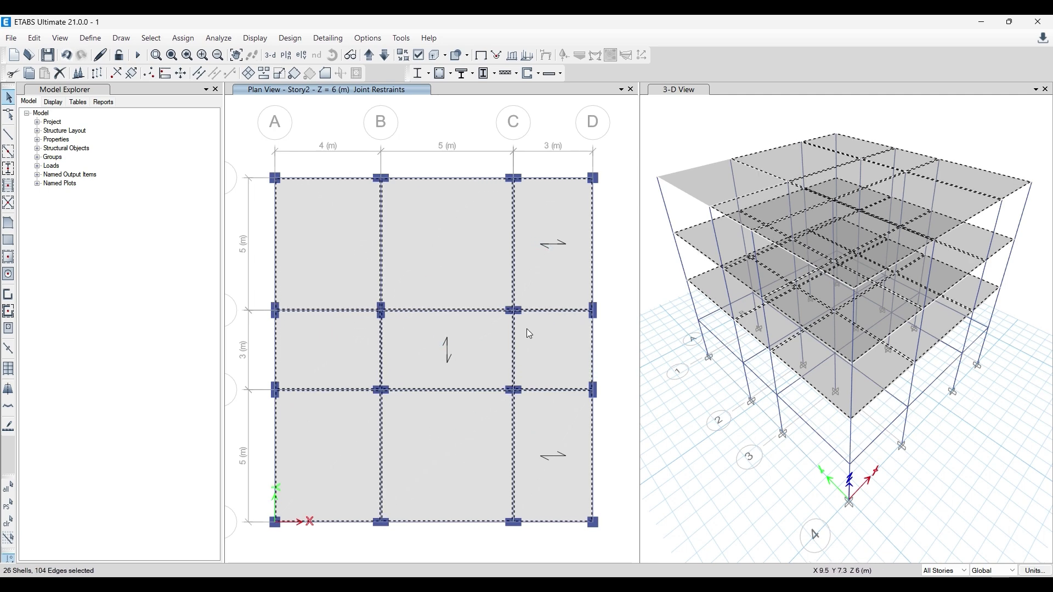
- Assign a uniform shell load of 2 kN/m² in the Gravity direction to the selected slabs under the Live load pattern
{"action": "left_click", "coordinate": [180, 39]}
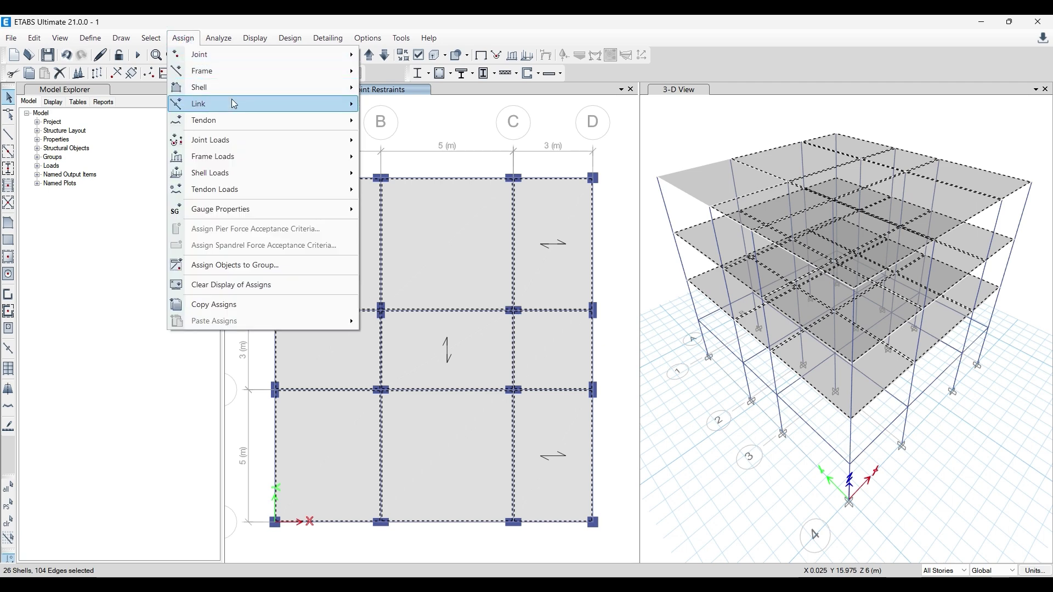
{"action": "mouse_move", "coordinate": [234, 95]}
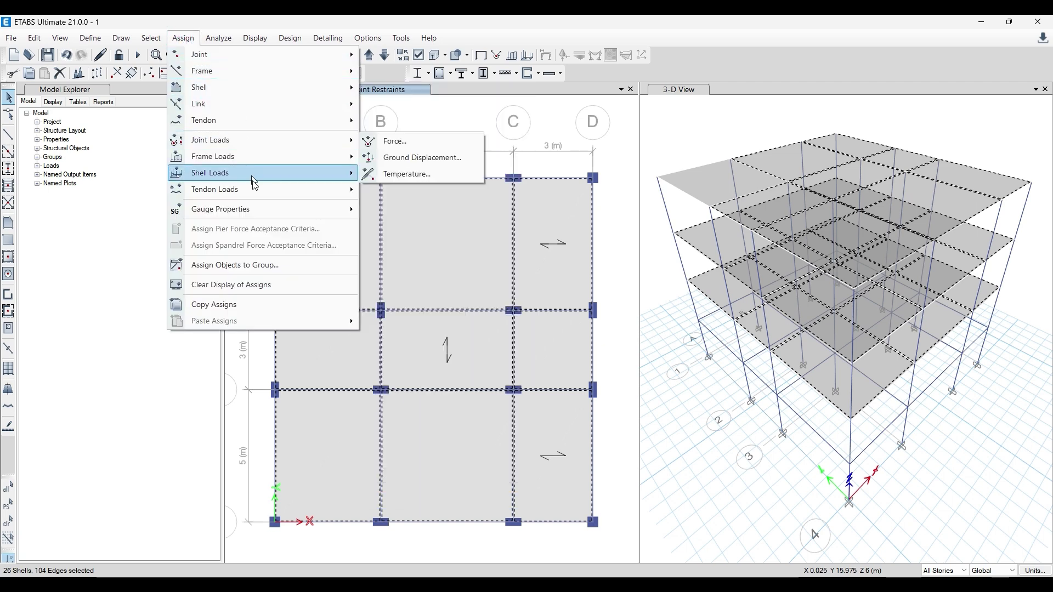
{"action": "mouse_move", "coordinate": [253, 185]}
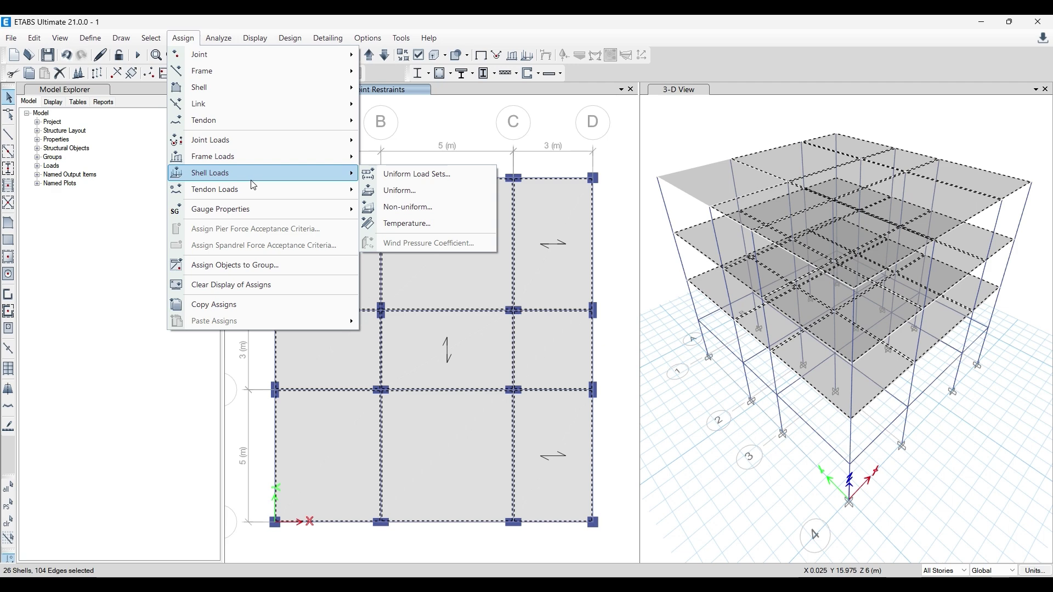
{"action": "left_click", "coordinate": [419, 190]}
{"action": "left_click", "coordinate": [564, 266]}
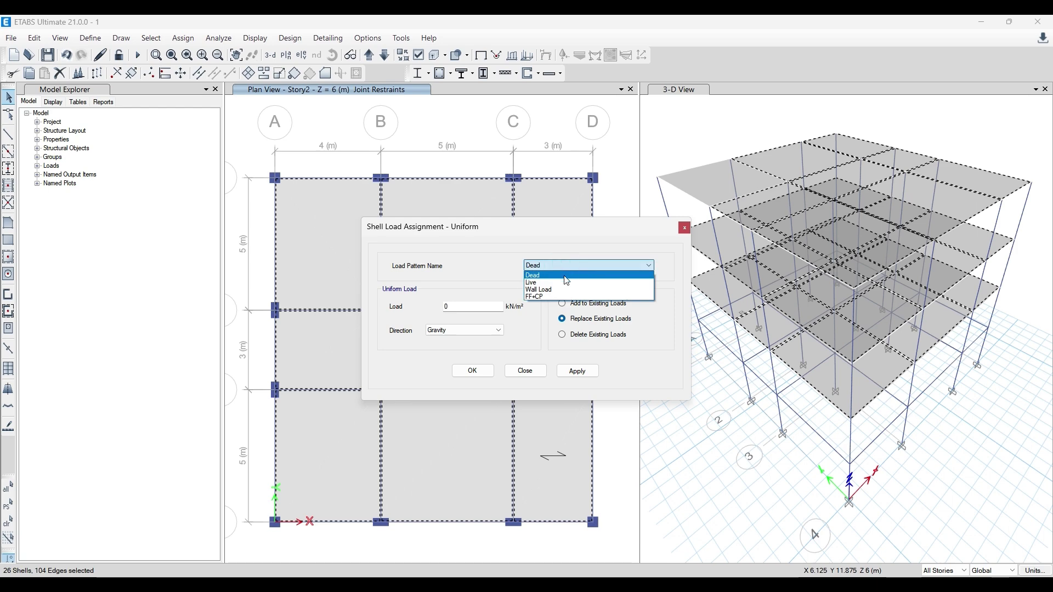
{"action": "left_click", "coordinate": [593, 230]}
{"action": "left_click_drag", "start_coordinate": [594, 230], "coordinate": [792, 196]}
{"action": "left_click", "coordinate": [759, 230]}
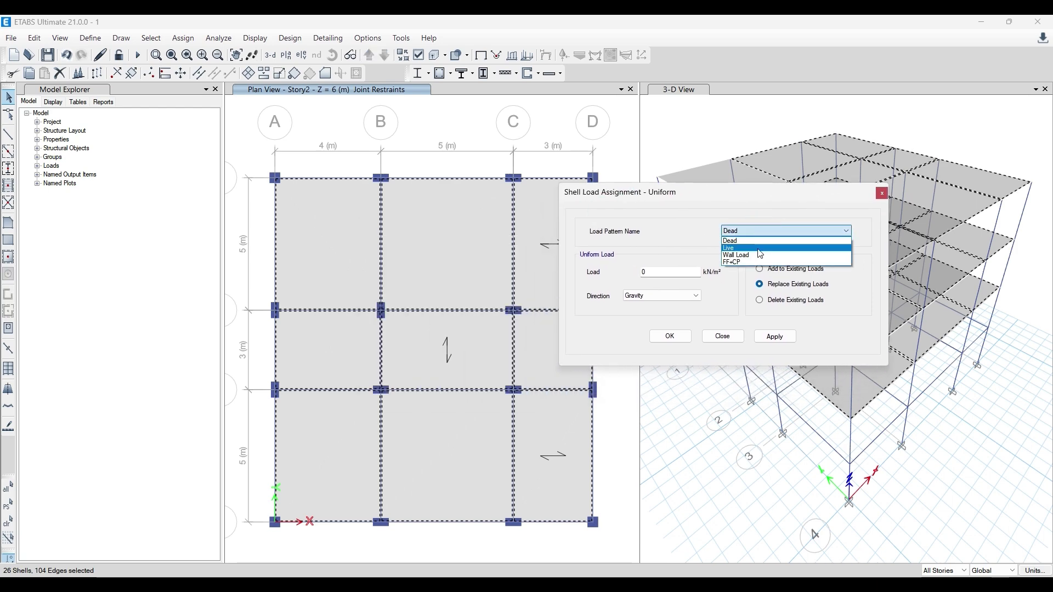
{"action": "left_click", "coordinate": [757, 246]}
{"action": "left_click", "coordinate": [664, 272]}
{"action": "key", "text": "BackSpace"}
{"action": "type", "text": "2"}
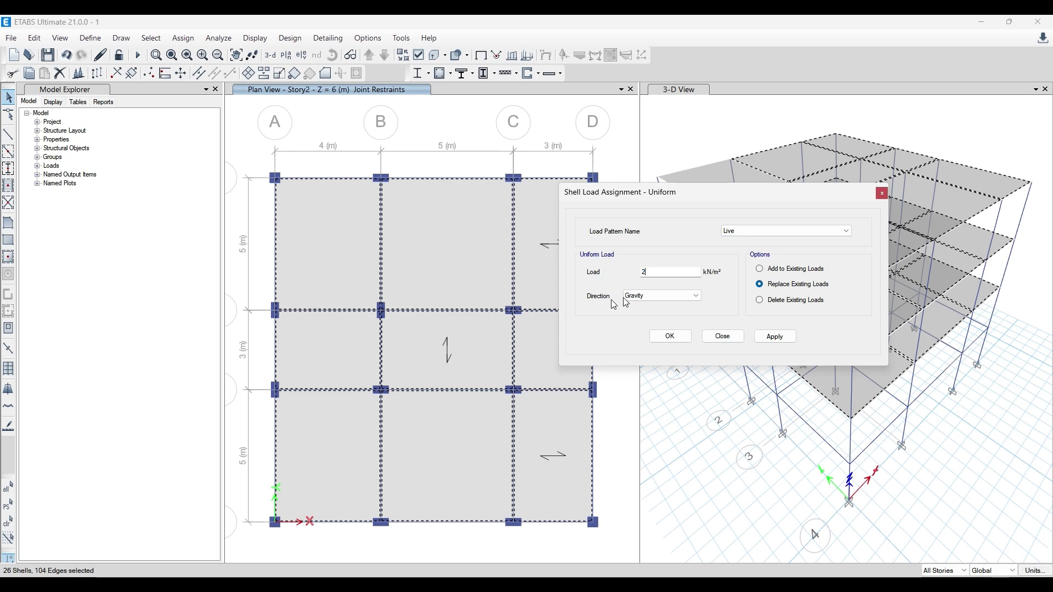
{"action": "left_click", "coordinate": [784, 337]}
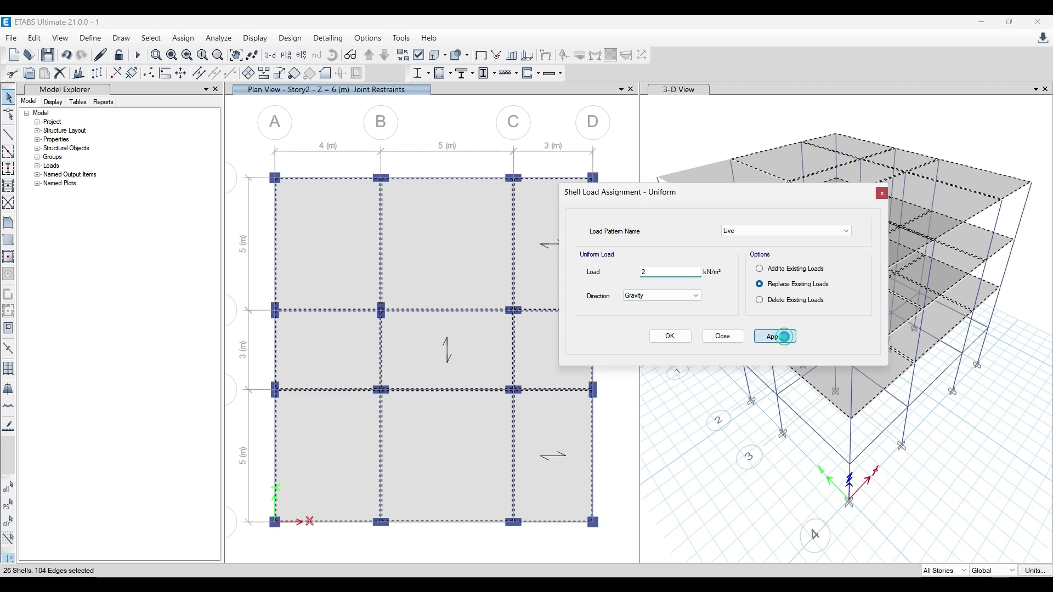
{"action": "left_click", "coordinate": [670, 337]}
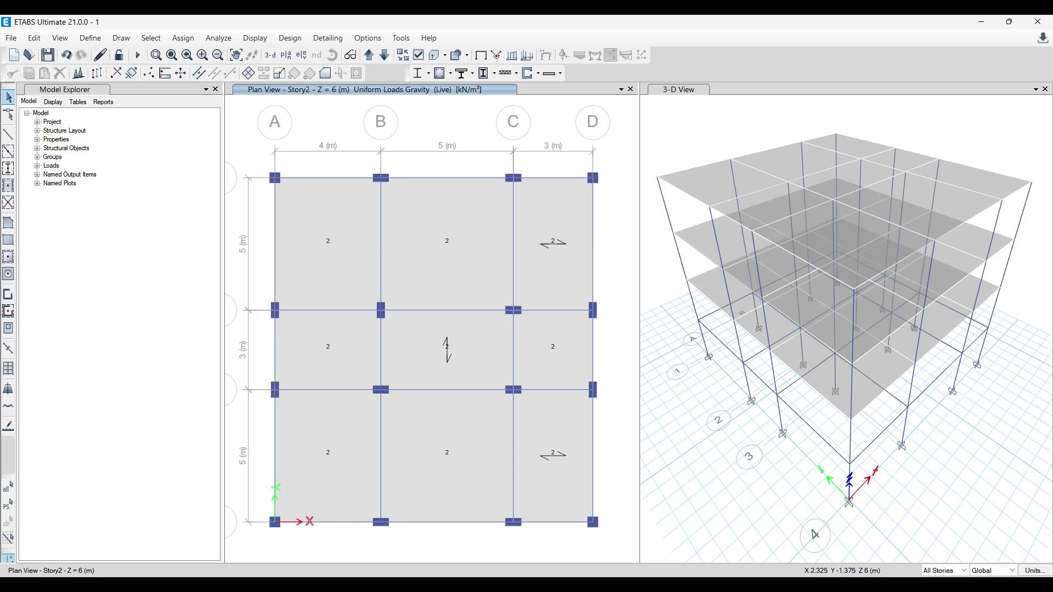
- Switch to the browser and open the content list of the Advance Etabs + Safe + RCDC Advance Course
{"action": "key", "text": "alt+Tab"}
{"action": "left_click", "coordinate": [216, 28]}
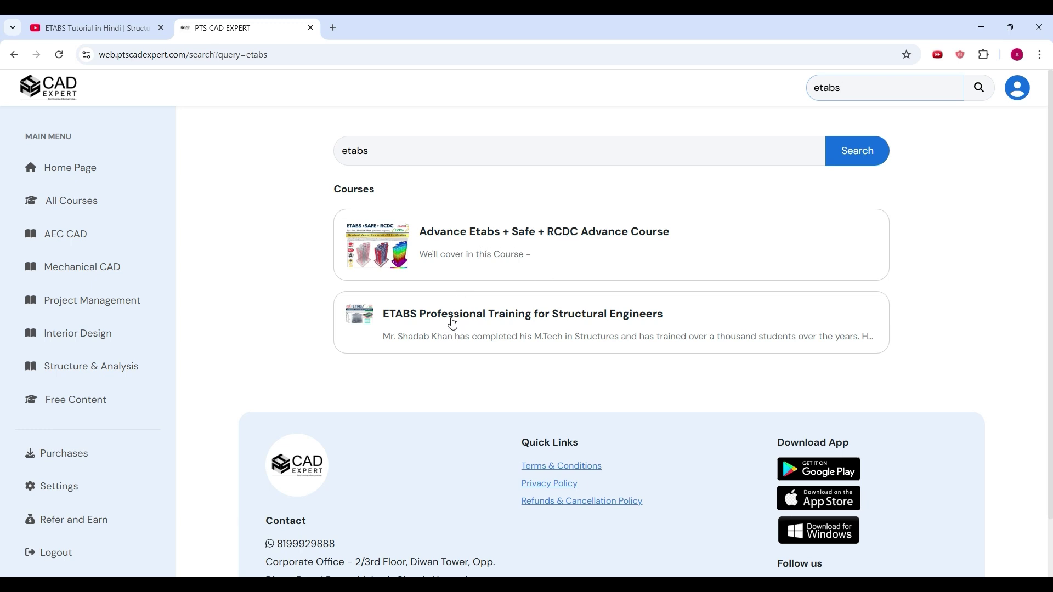
{"action": "left_click", "coordinate": [494, 231]}
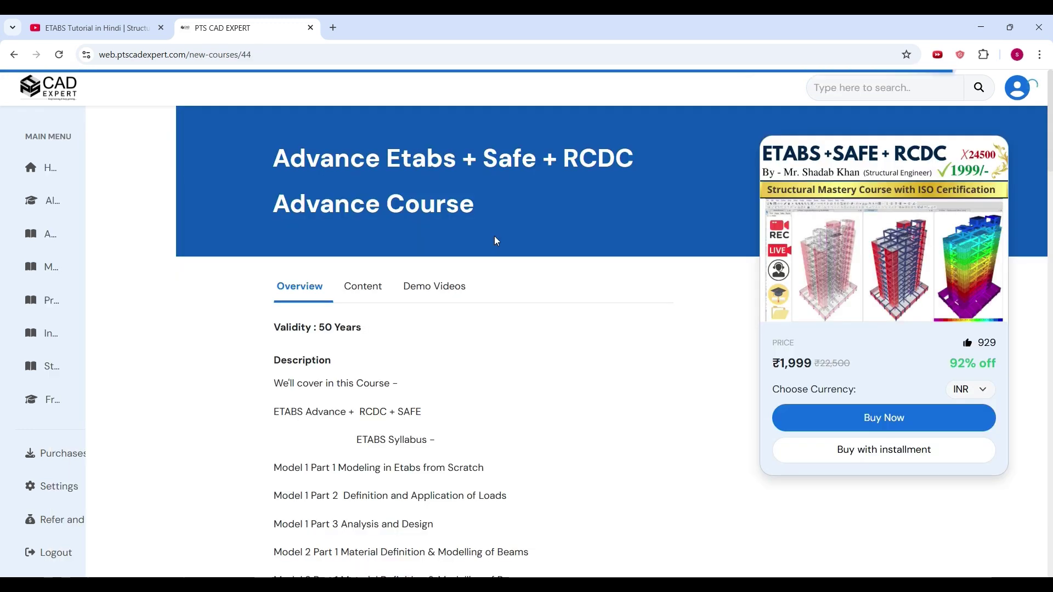
{"action": "scroll", "coordinate": [478, 288], "scroll_direction": "down", "scroll_amount": 2}
{"action": "left_click", "coordinate": [364, 167]}
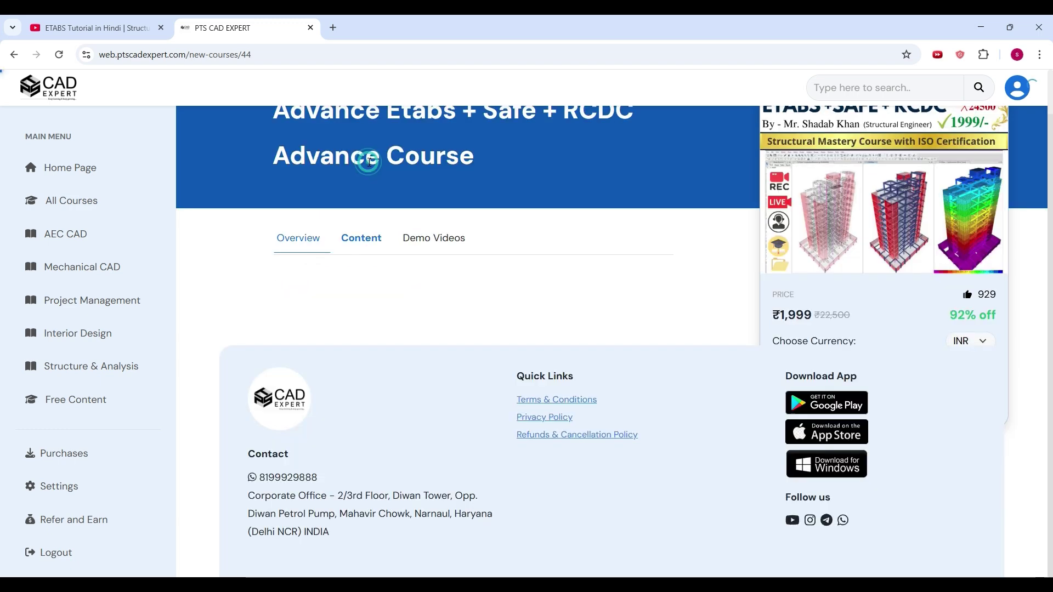
- Examine the course's folders and the video lessons inside the ETABS professional training folder
{"action": "scroll", "coordinate": [330, 244], "scroll_direction": "down", "scroll_amount": 2}
{"action": "scroll", "coordinate": [416, 258], "scroll_direction": "down", "scroll_amount": 2}
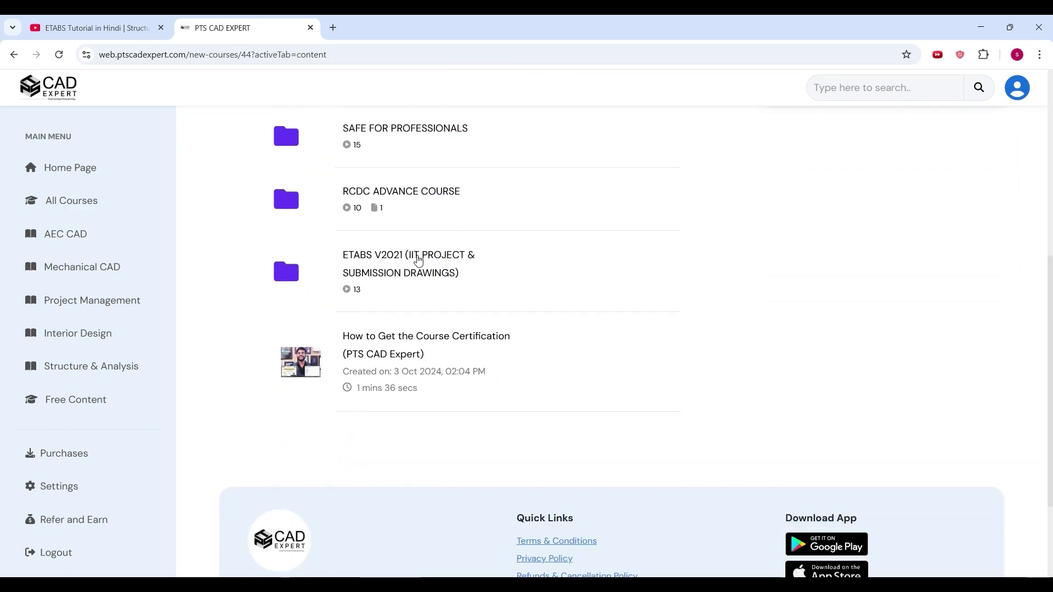
{"action": "scroll", "coordinate": [422, 274], "scroll_direction": "up", "scroll_amount": 2}
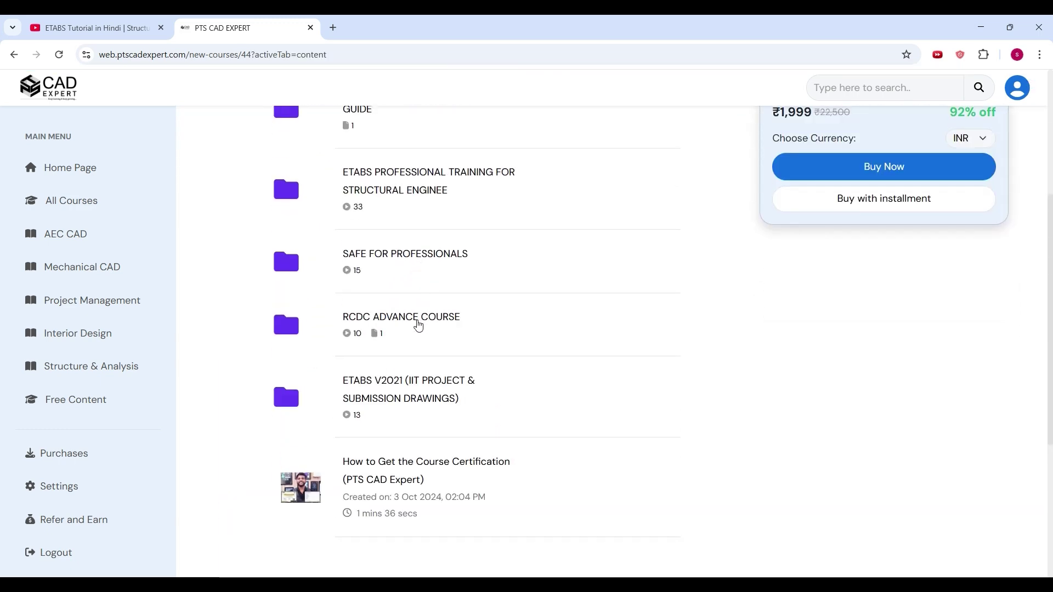
{"action": "scroll", "coordinate": [418, 325], "scroll_direction": "up", "scroll_amount": 1}
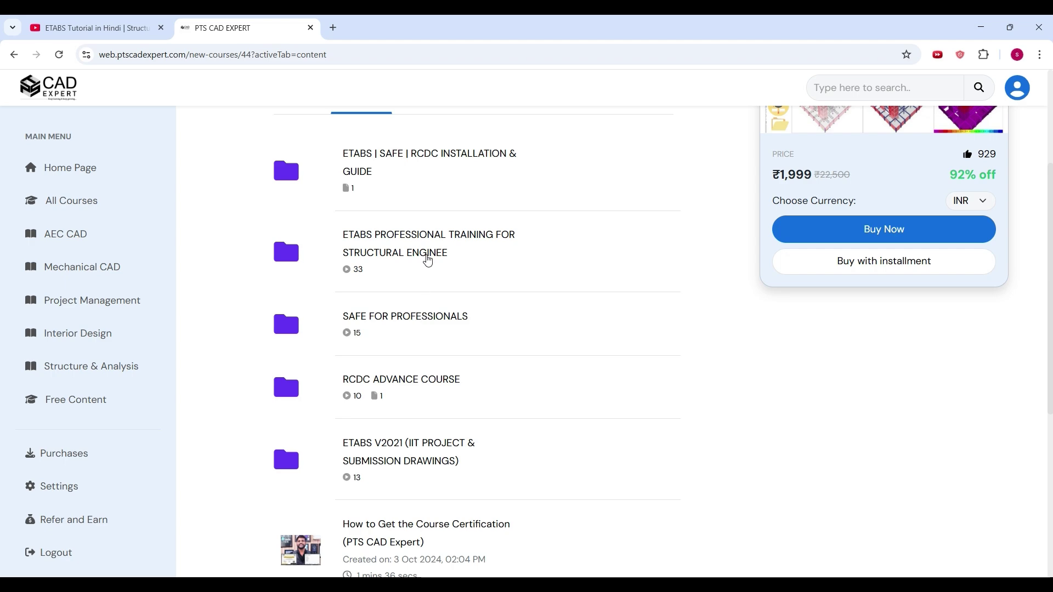
{"action": "scroll", "coordinate": [428, 258], "scroll_direction": "down", "scroll_amount": 1}
{"action": "scroll", "coordinate": [426, 291], "scroll_direction": "up", "scroll_amount": 1}
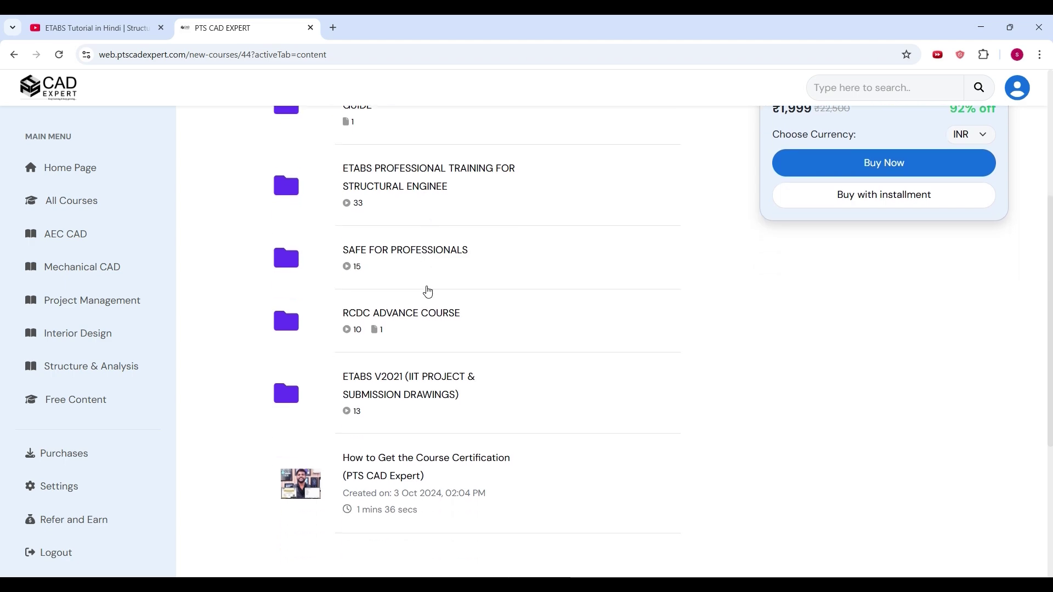
{"action": "left_click", "coordinate": [426, 252]}
{"action": "scroll", "coordinate": [427, 258], "scroll_direction": "down", "scroll_amount": 5}
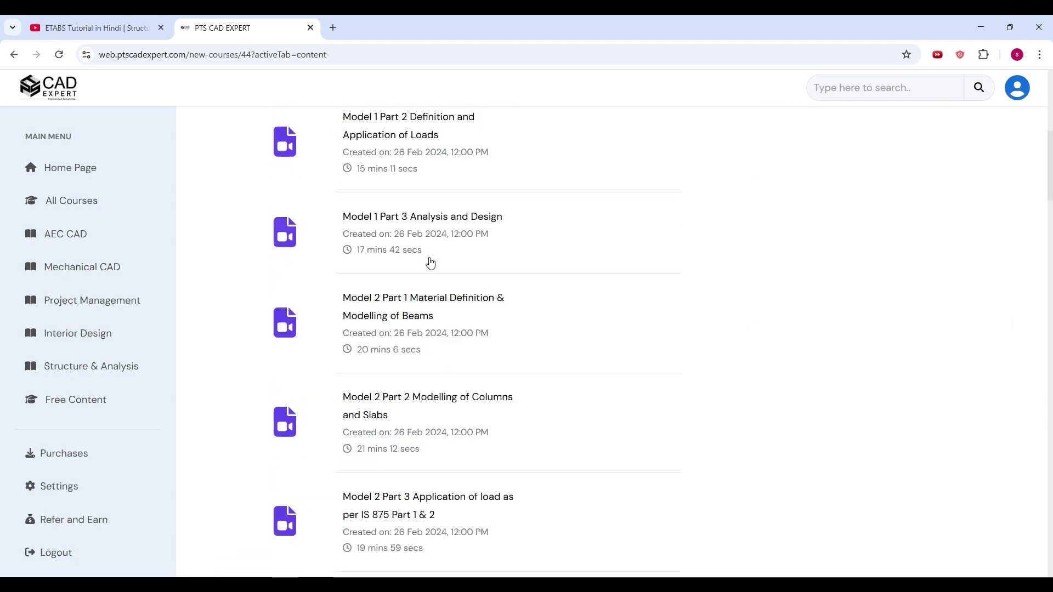
- Examine the remaining Model 1 to Model 6 lessons in the ETABS professional training folder
{"action": "scroll", "coordinate": [425, 259], "scroll_direction": "down", "scroll_amount": 13}
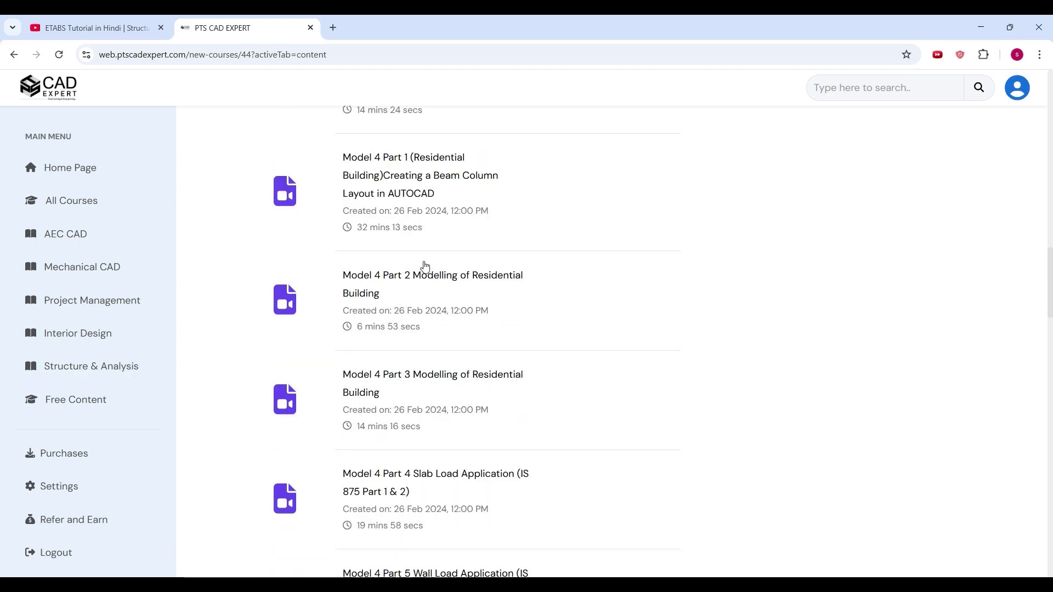
{"action": "scroll", "coordinate": [364, 275], "scroll_direction": "down", "scroll_amount": 10}
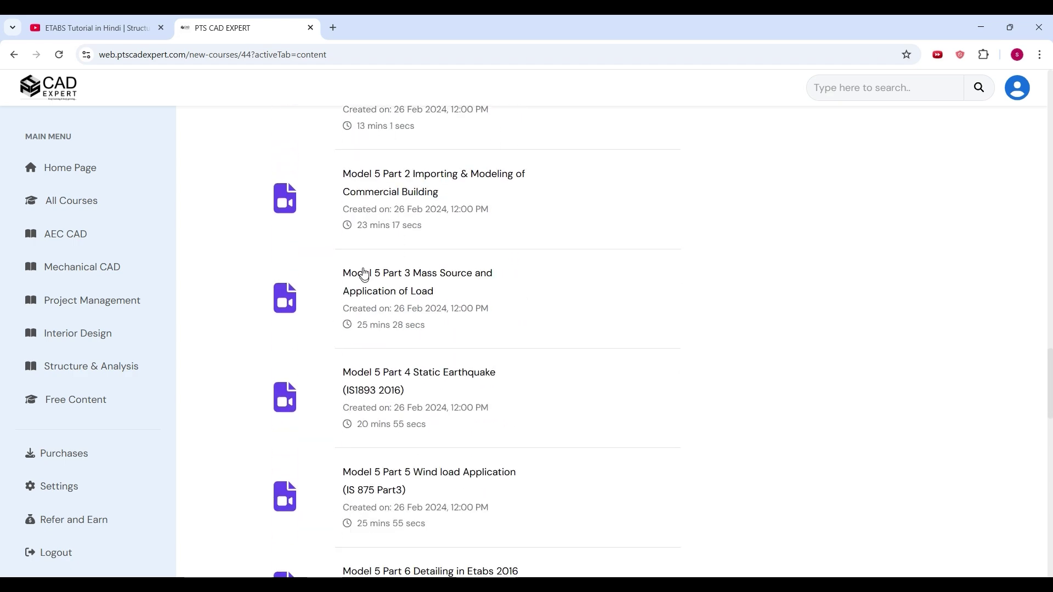
{"action": "scroll", "coordinate": [362, 238], "scroll_direction": "down", "scroll_amount": 18}
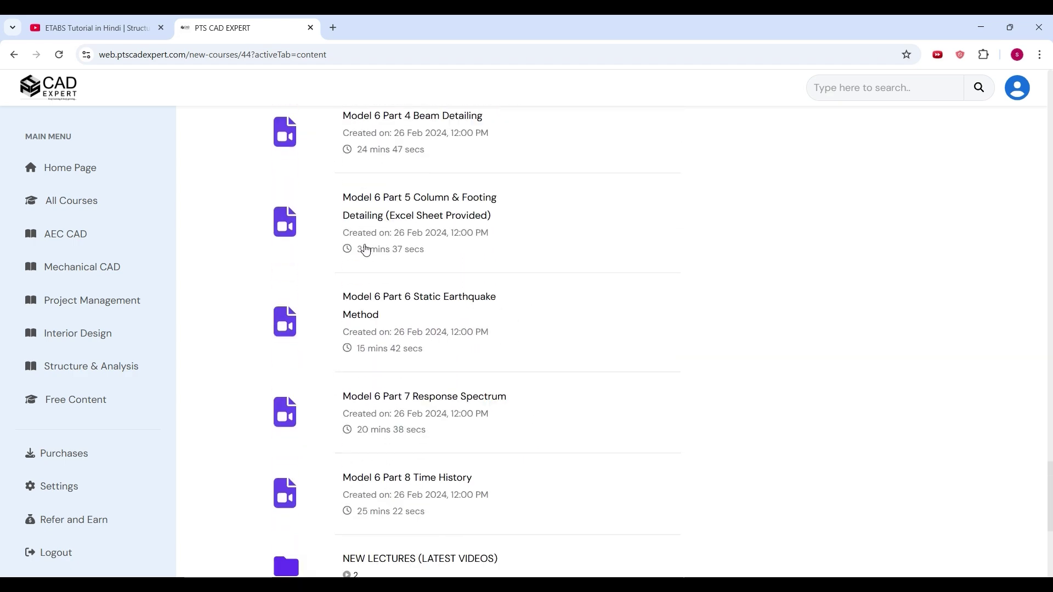
{"action": "scroll", "coordinate": [374, 269], "scroll_direction": "up", "scroll_amount": 4}
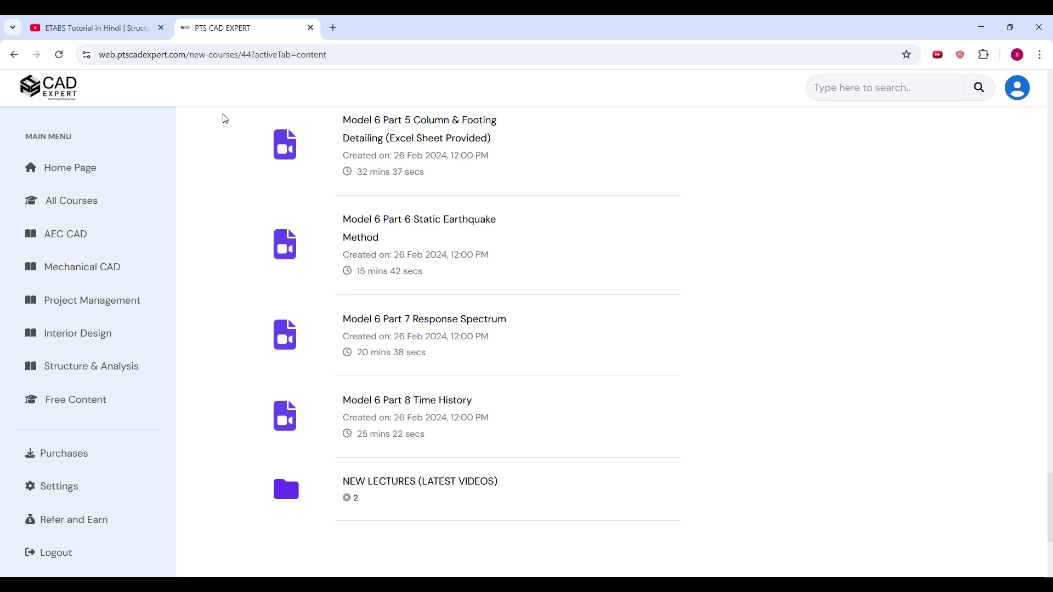
{"action": "scroll", "coordinate": [373, 258], "scroll_direction": "up", "scroll_amount": 20}
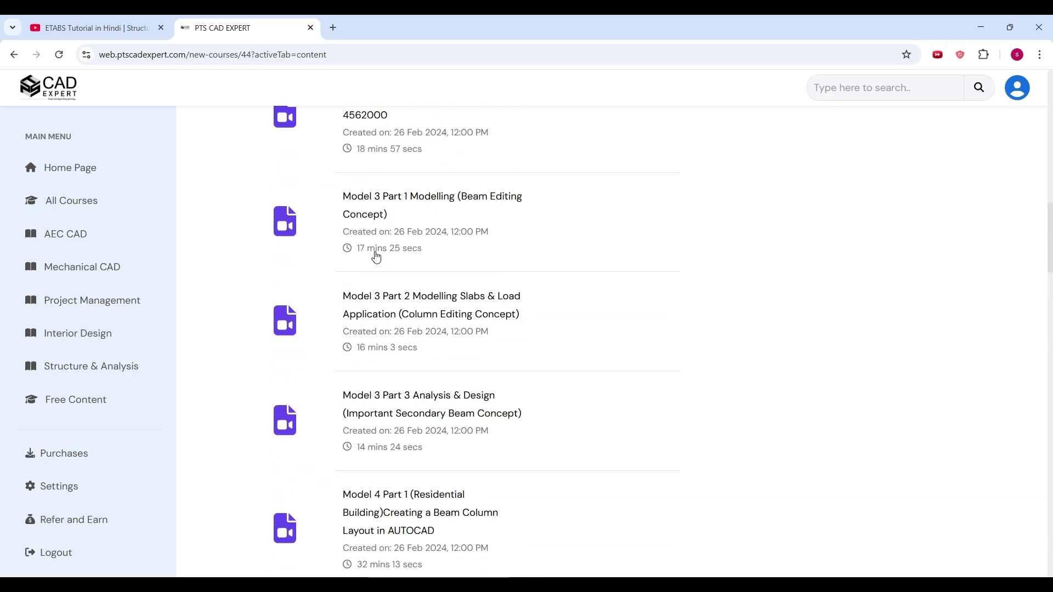
{"action": "scroll", "coordinate": [376, 256], "scroll_direction": "up", "scroll_amount": 20}
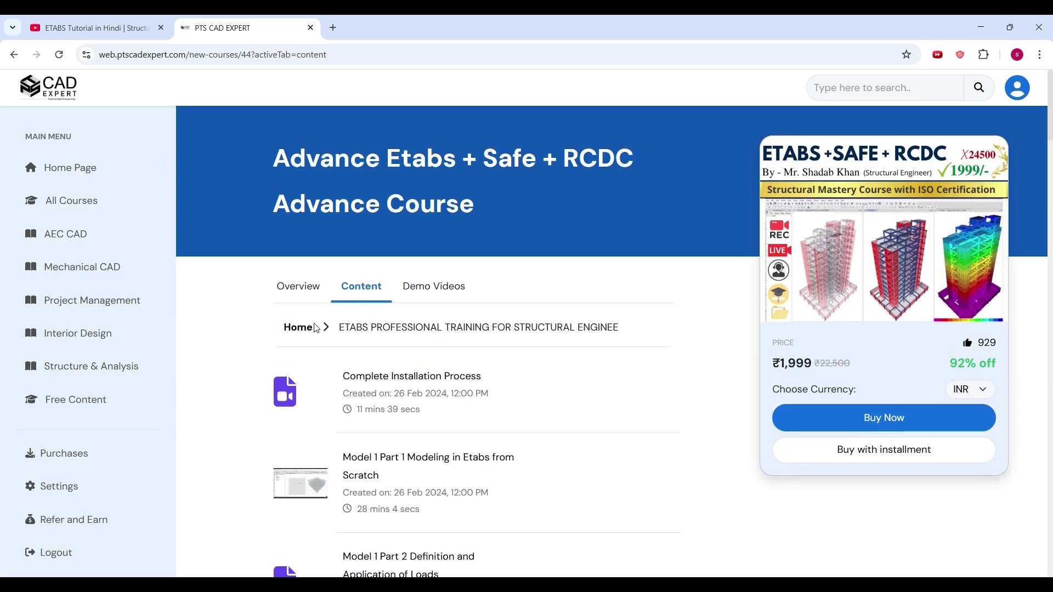
- Examine the ETABS syllabus in the course overview
{"action": "left_click", "coordinate": [299, 287]}
{"action": "scroll", "coordinate": [340, 299], "scroll_direction": "down", "scroll_amount": 3}
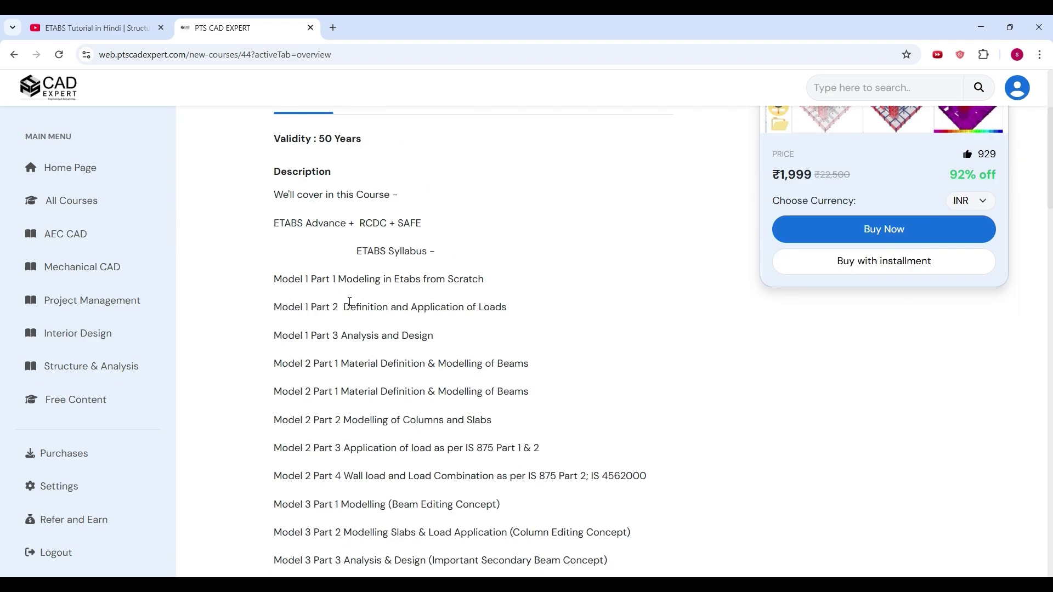
{"action": "scroll", "coordinate": [307, 329], "scroll_direction": "up", "scroll_amount": 3}
- Return to the top level of the course content and examine its folders
{"action": "left_click", "coordinate": [363, 282]}
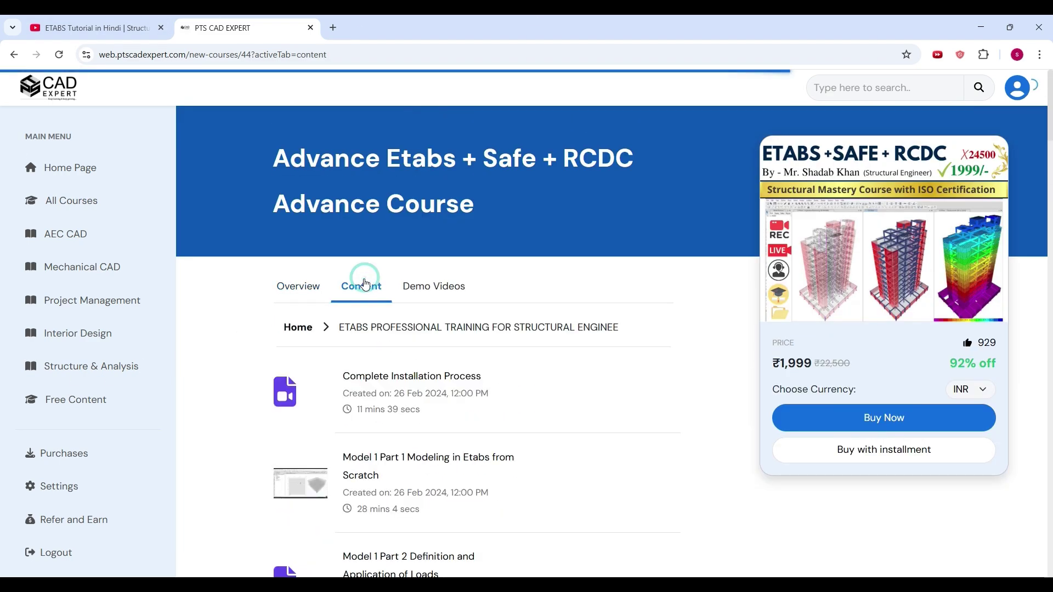
{"action": "scroll", "coordinate": [239, 369], "scroll_direction": "down", "scroll_amount": 2}
{"action": "scroll", "coordinate": [240, 368], "scroll_direction": "up", "scroll_amount": 1}
{"action": "left_click", "coordinate": [293, 268]}
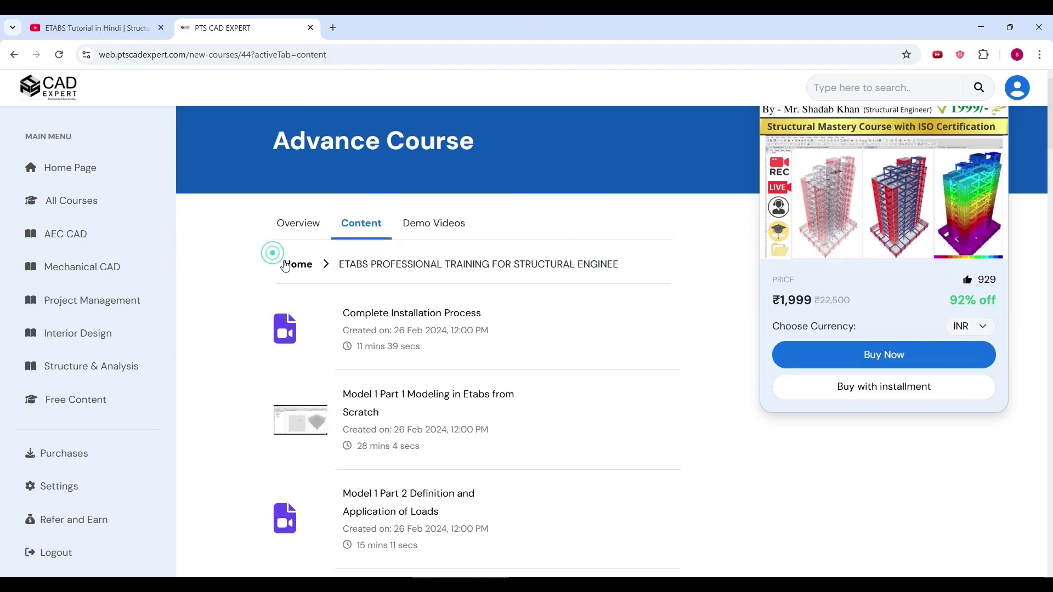
{"action": "scroll", "coordinate": [362, 327], "scroll_direction": "down", "scroll_amount": 2}
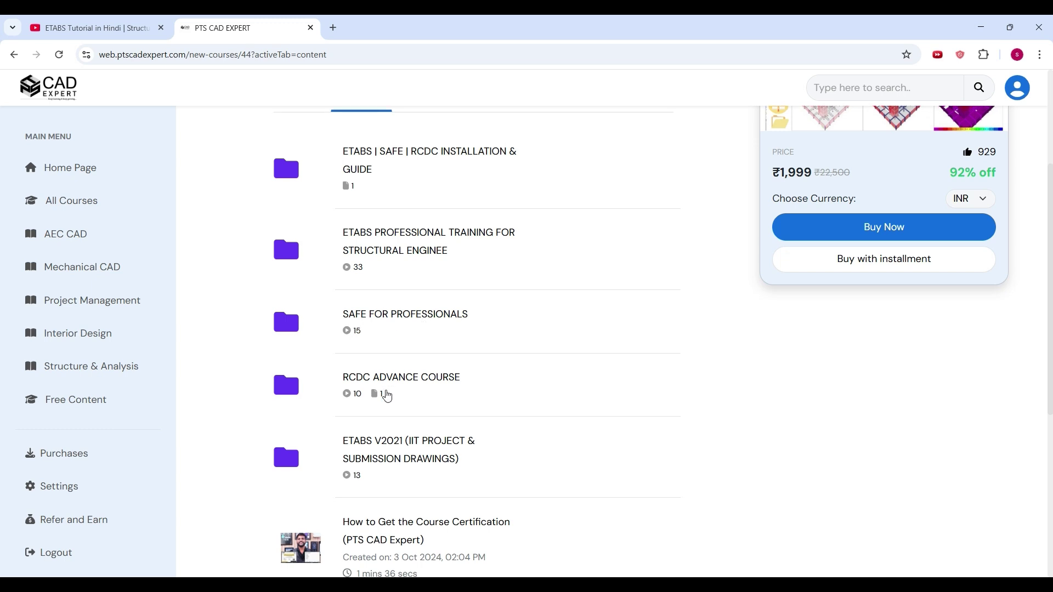
{"action": "scroll", "coordinate": [392, 362], "scroll_direction": "down", "scroll_amount": 2}
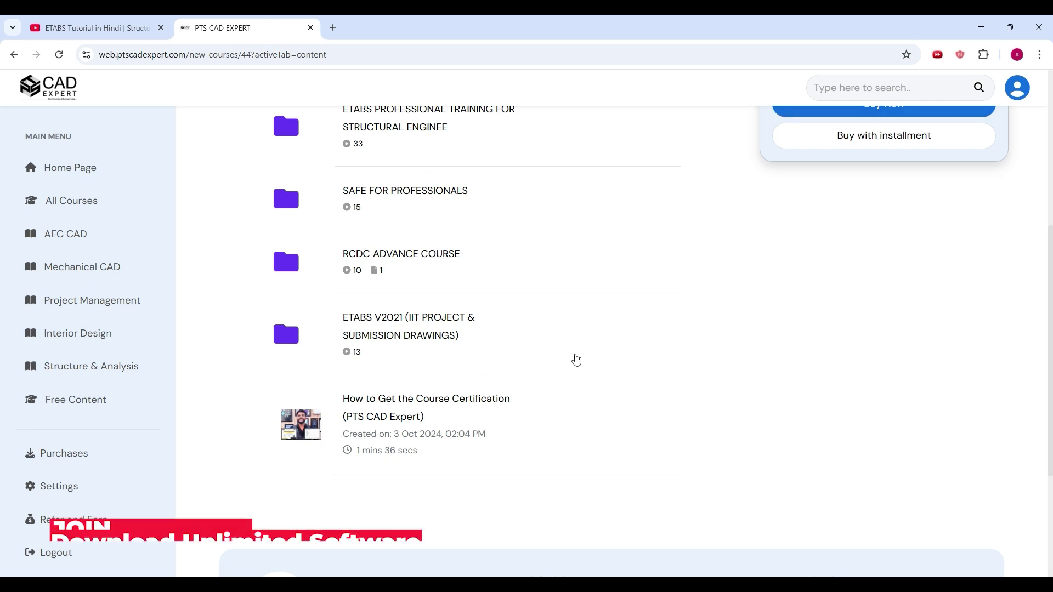
- Switch back to ETABS and select all nine slab panels on every story, with the story scope at All Stories
{"action": "left_click", "coordinate": [368, 585]}
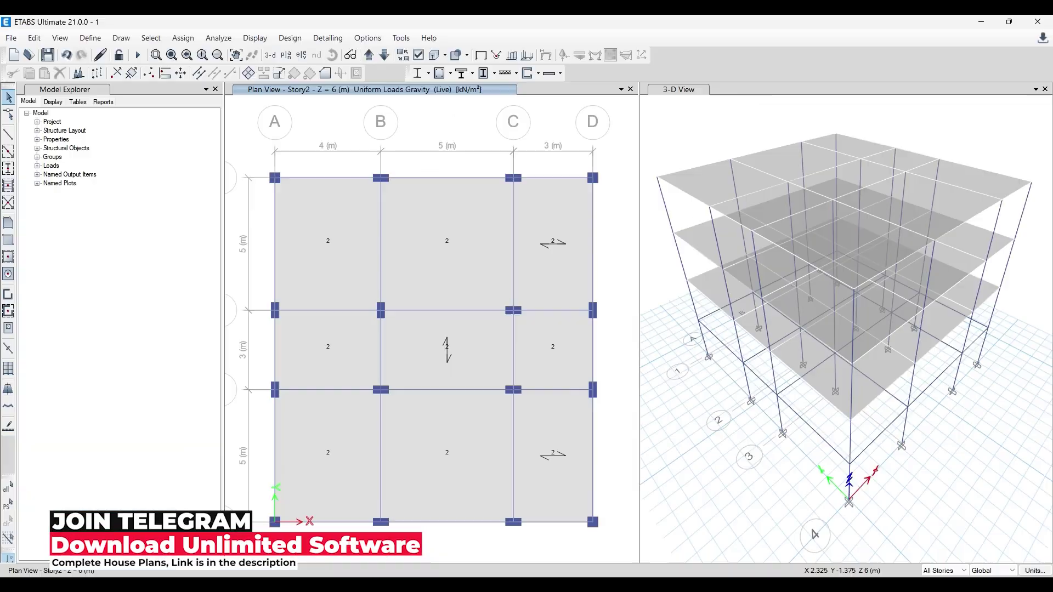
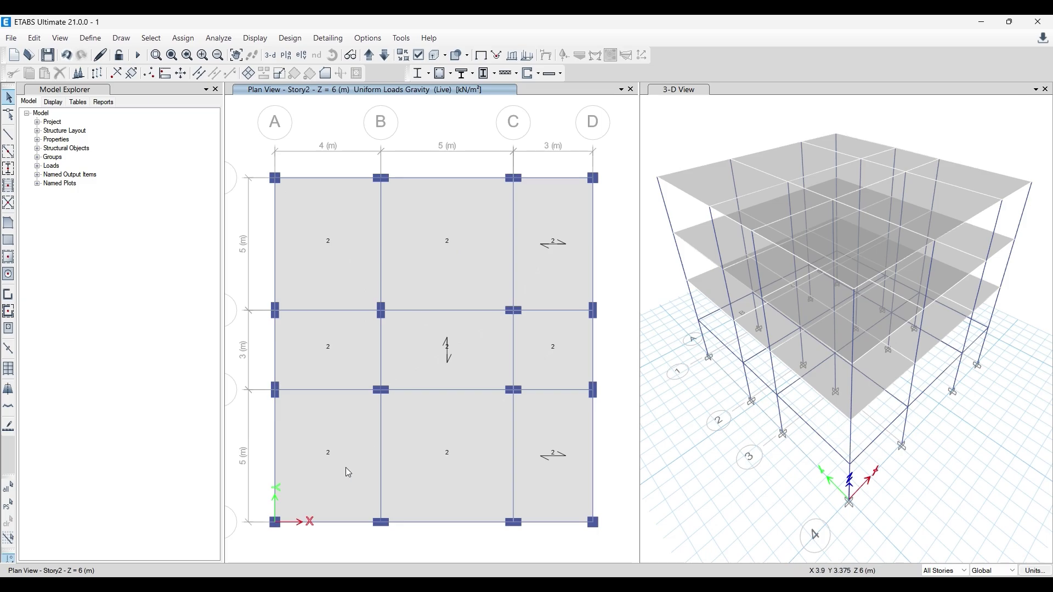
{"action": "left_click", "coordinate": [310, 585]}
{"action": "key", "text": "super+Down"}
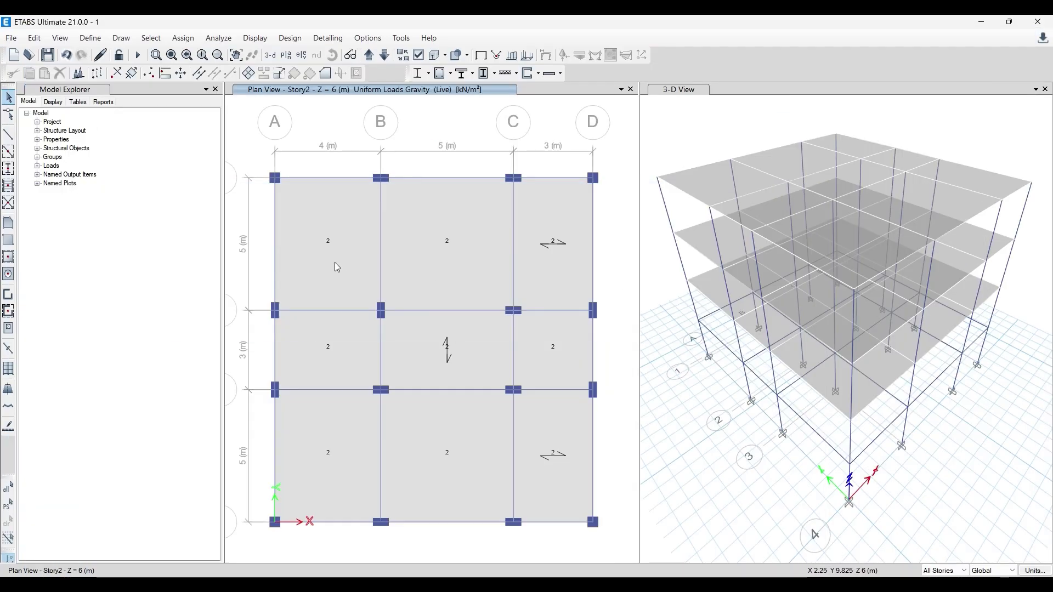
{"action": "left_click", "coordinate": [324, 255]}
{"action": "left_click", "coordinate": [437, 251]}
{"action": "left_click", "coordinate": [448, 337]}
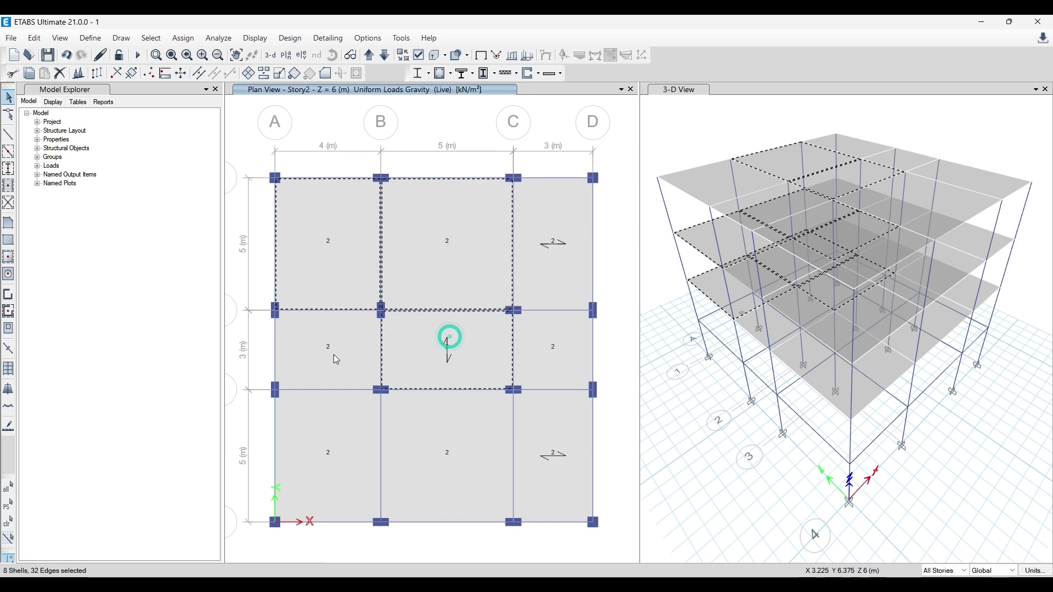
{"action": "left_click", "coordinate": [336, 359]}
{"action": "left_click", "coordinate": [336, 442]}
{"action": "left_click", "coordinate": [447, 456]}
{"action": "left_click", "coordinate": [580, 452]}
{"action": "left_click", "coordinate": [553, 351]}
{"action": "left_click", "coordinate": [551, 241]}
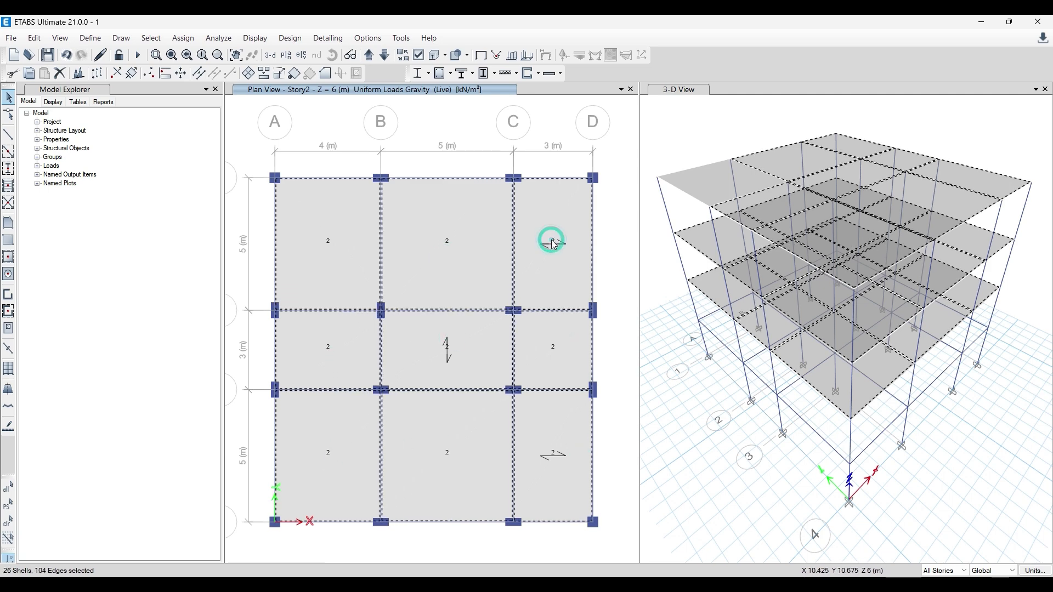
{"action": "left_click", "coordinate": [348, 230]}
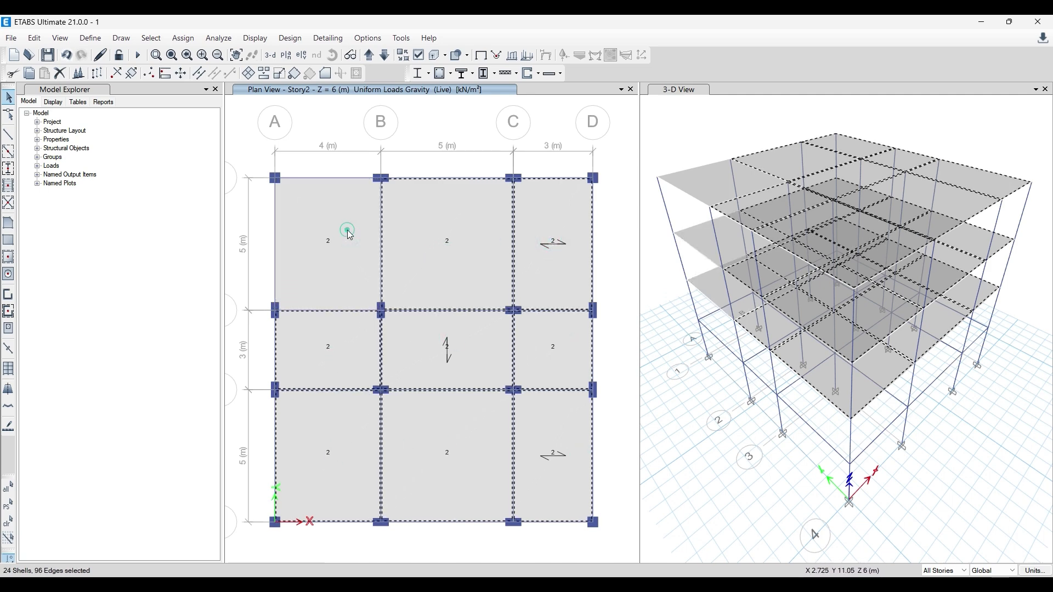
{"action": "left_click", "coordinate": [685, 184]}
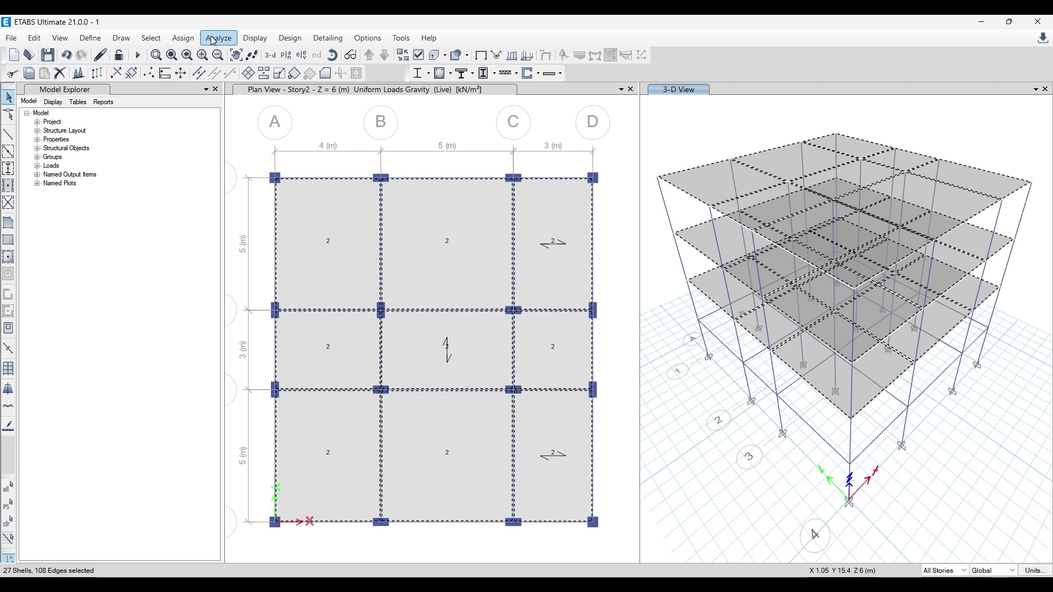
- Assign a uniform shell load of 3 kN/m² in the Gravity direction to the selected slabs under the Live pattern, replacing existing loads
{"action": "left_click", "coordinate": [183, 39]}
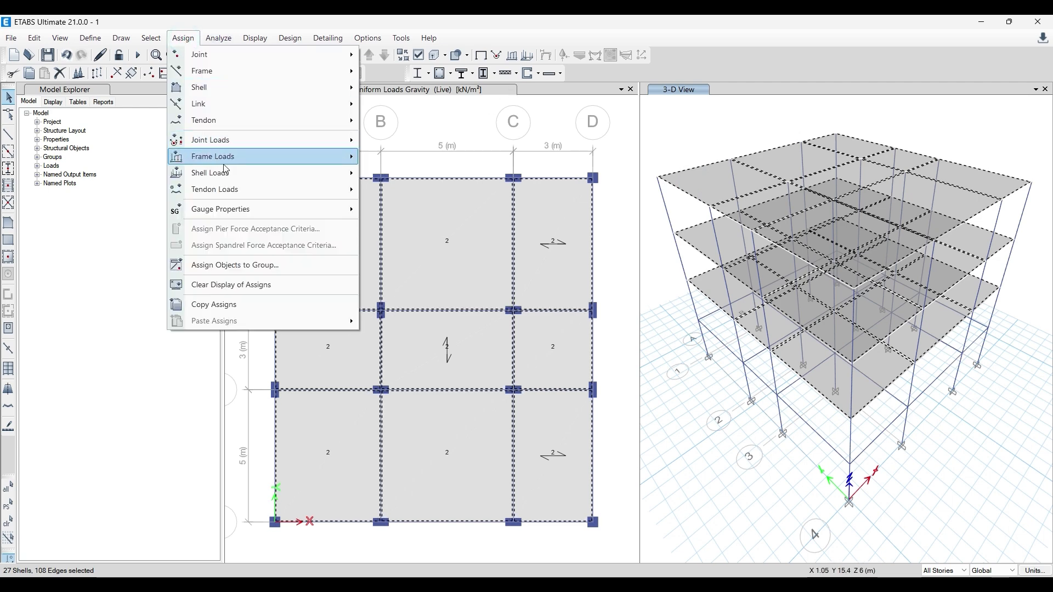
{"action": "mouse_move", "coordinate": [227, 175]}
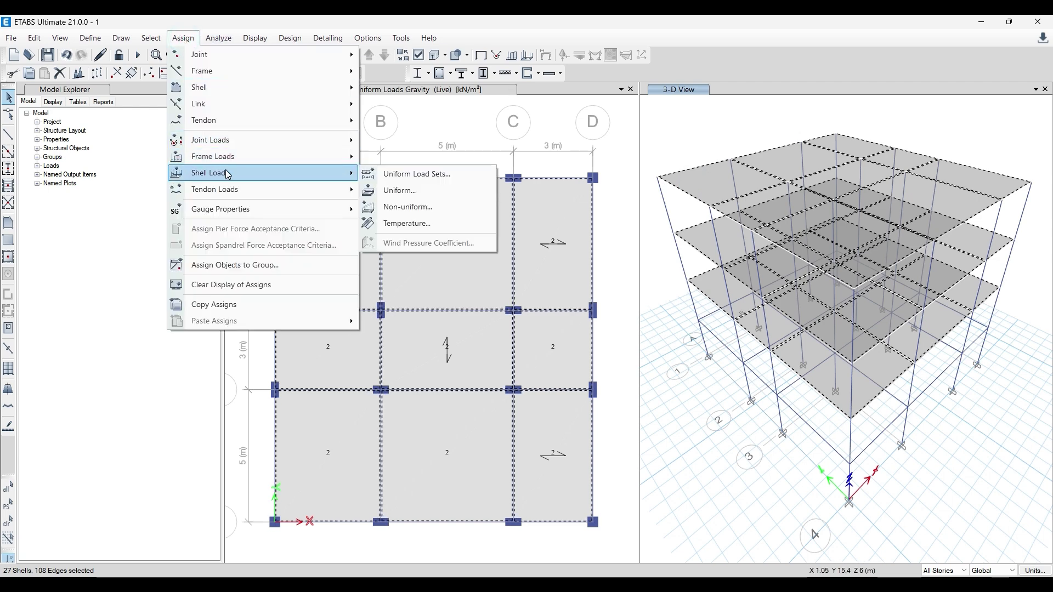
{"action": "left_click", "coordinate": [409, 192]}
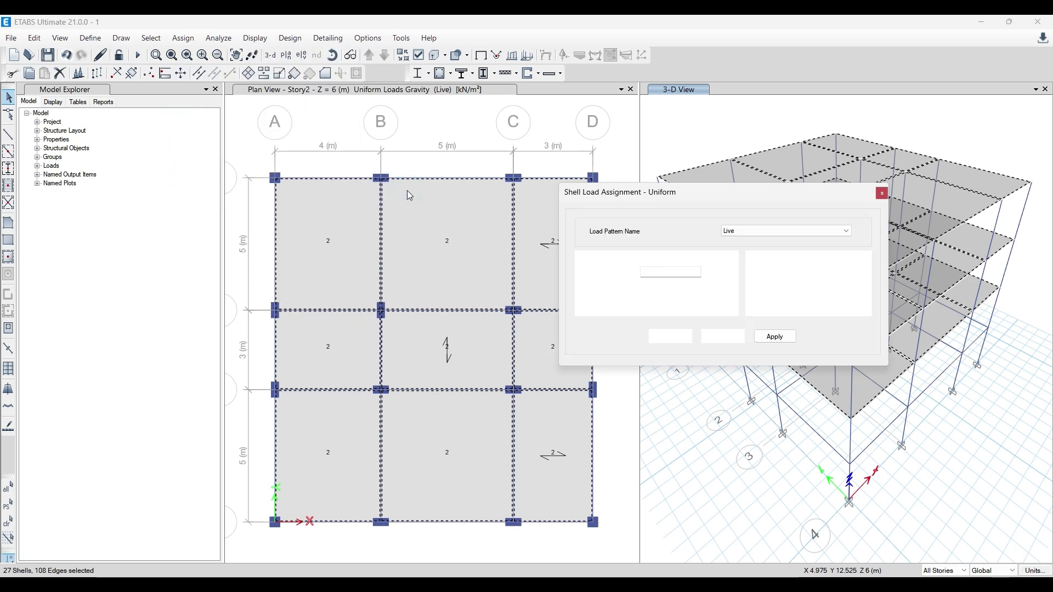
{"action": "left_click", "coordinate": [742, 235]}
{"action": "left_click", "coordinate": [674, 203]}
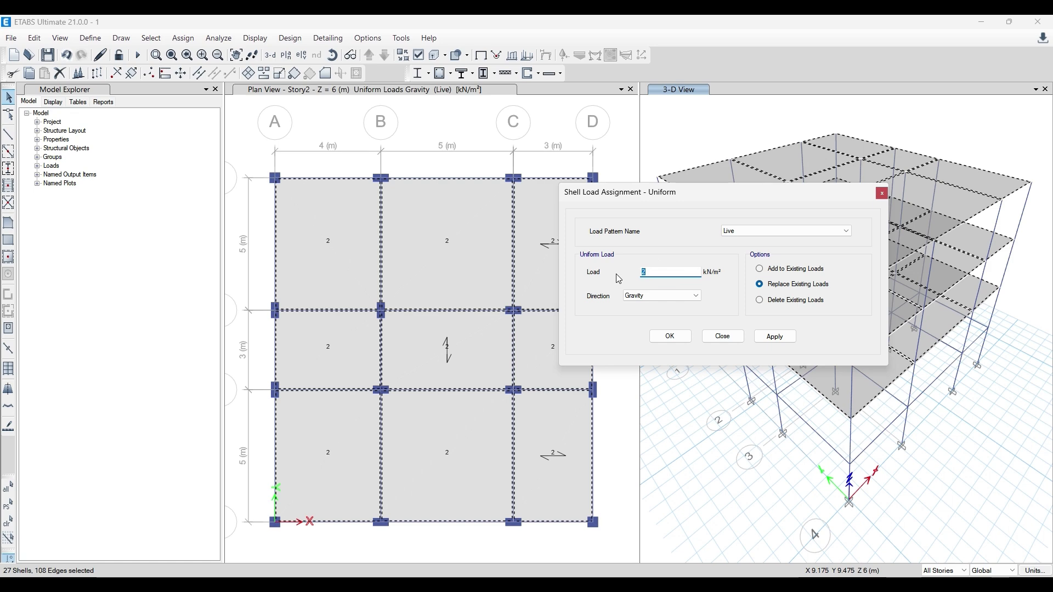
{"action": "key", "text": "BackSpace"}
{"action": "type", "text": "3"}
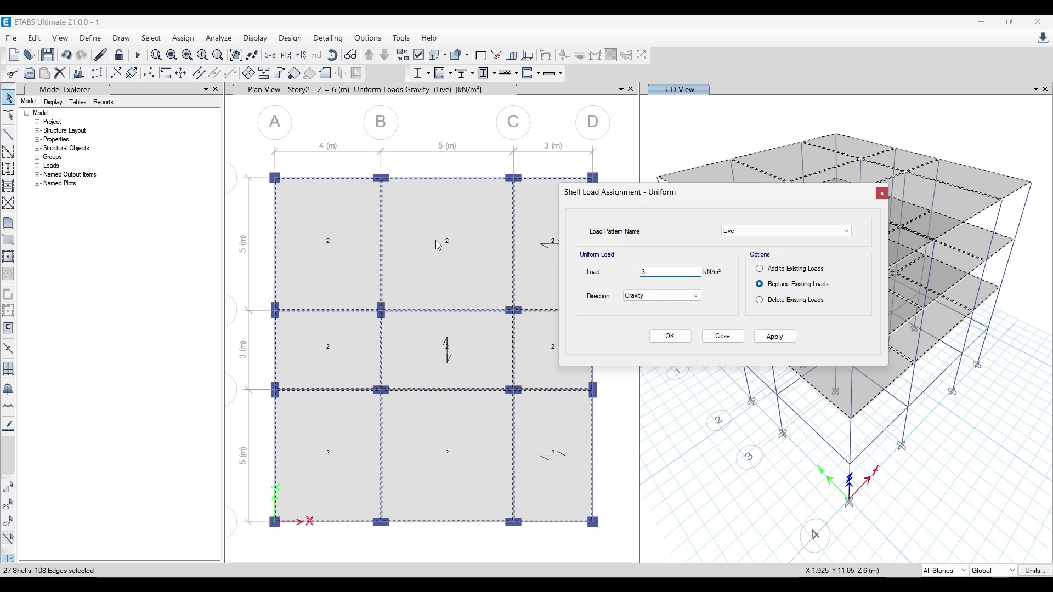
{"action": "left_click", "coordinate": [782, 341]}
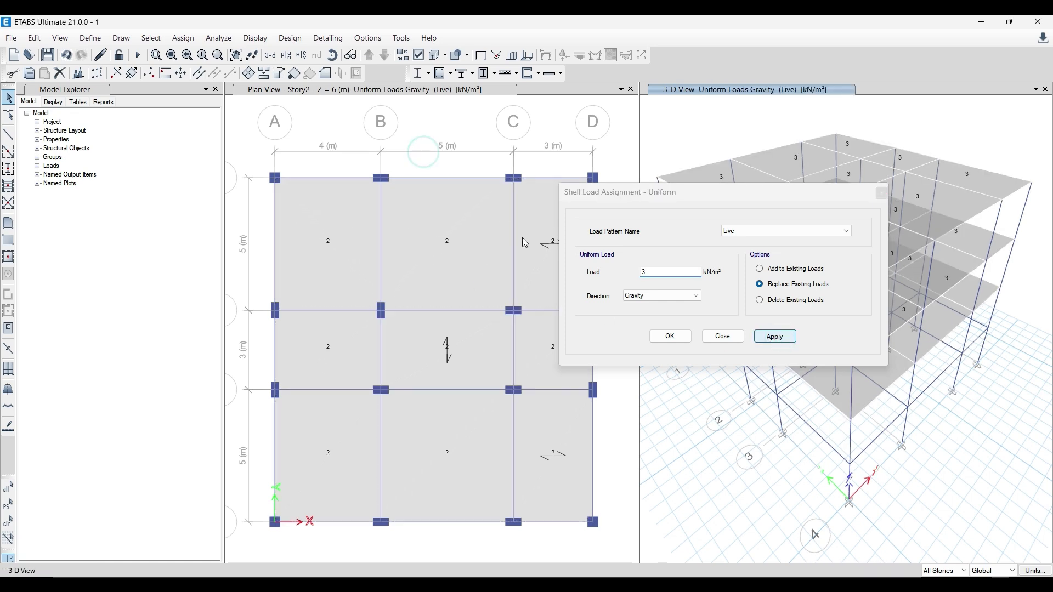
{"action": "left_click_drag", "start_coordinate": [685, 192], "coordinate": [577, 207]}
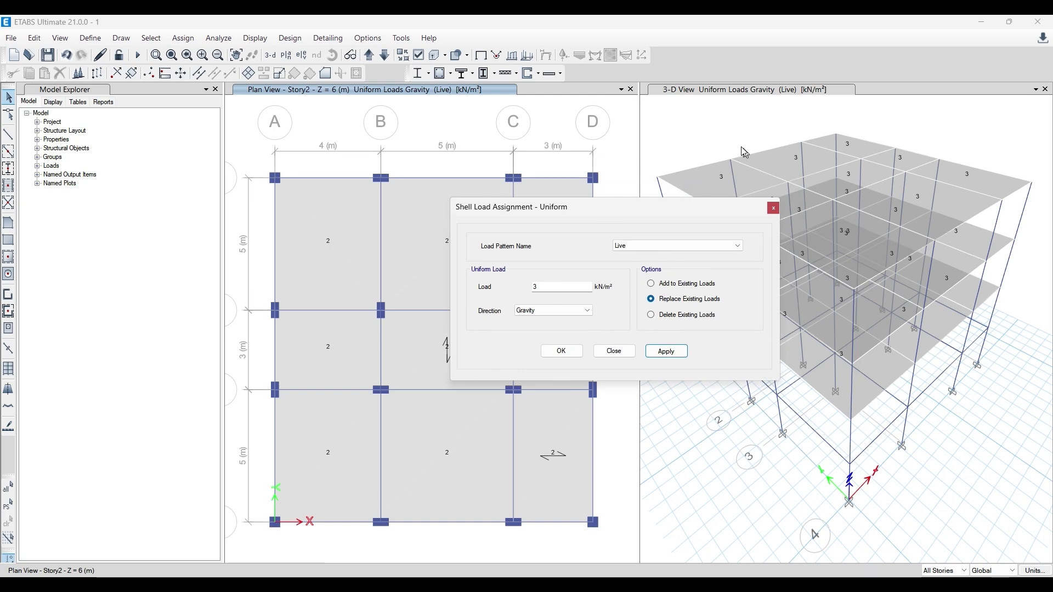
{"action": "left_click", "coordinate": [370, 54]}
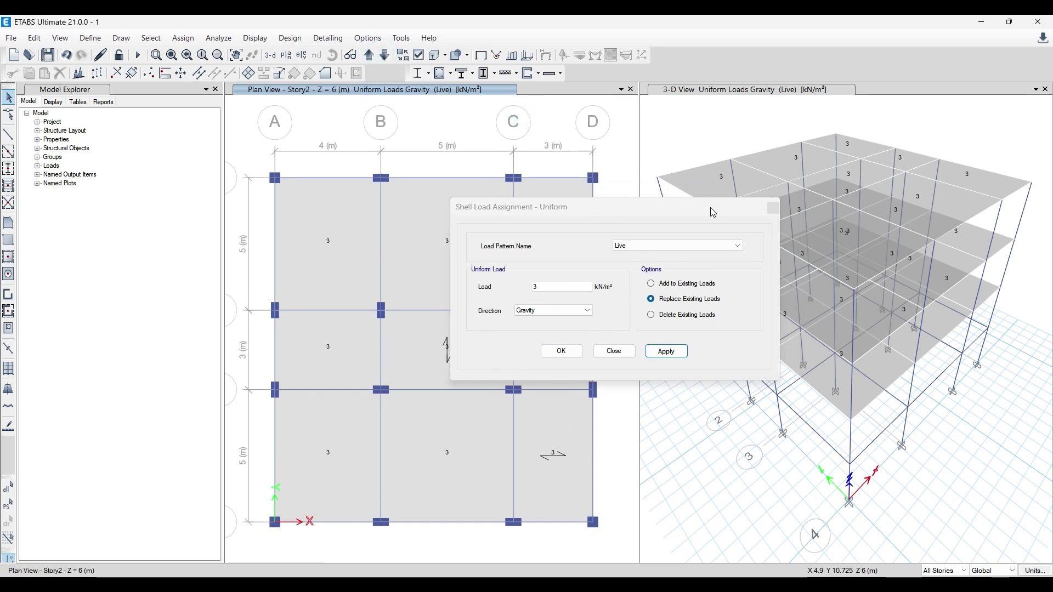
{"action": "left_click_drag", "start_coordinate": [543, 211], "coordinate": [439, 266]}
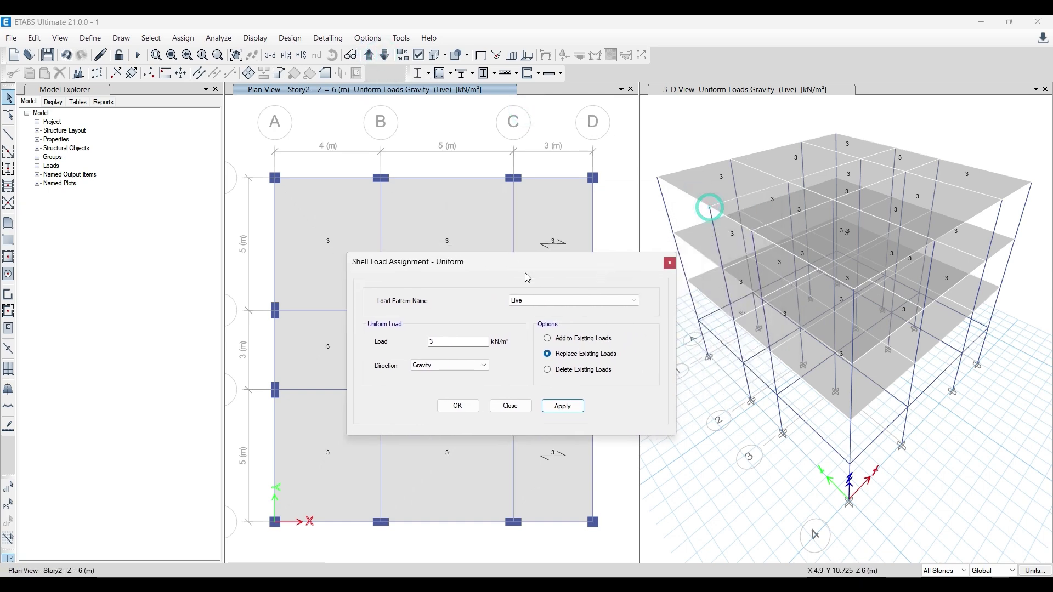
- Restore the previous slab selection and replace its uniform Live load with 2.5 kN/m² in the Gravity direction
{"action": "left_click", "coordinate": [155, 40]}
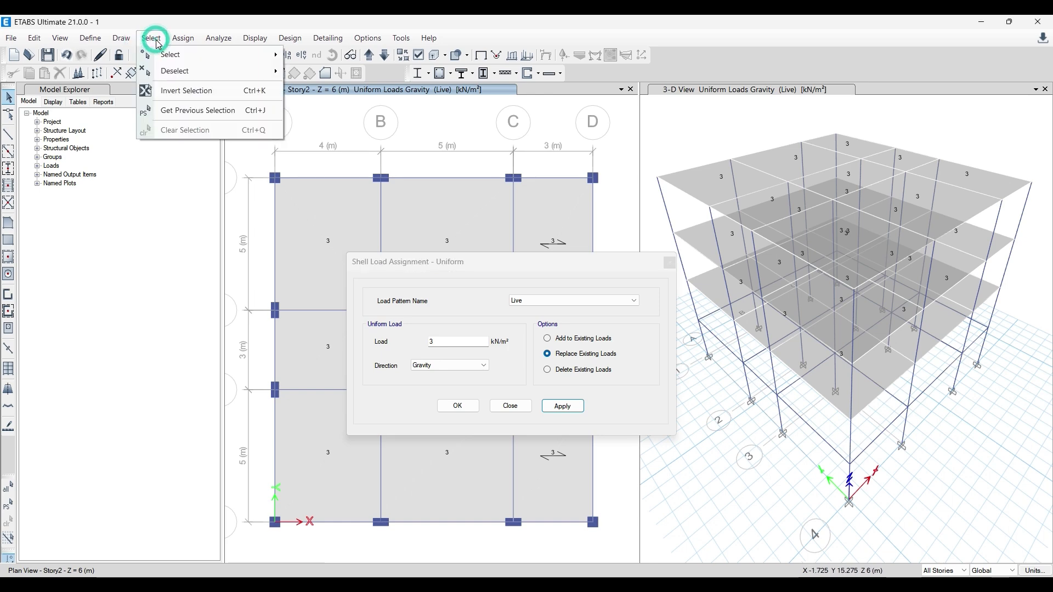
{"action": "left_click", "coordinate": [198, 111]}
{"action": "left_click_drag", "start_coordinate": [528, 261], "coordinate": [701, 218]}
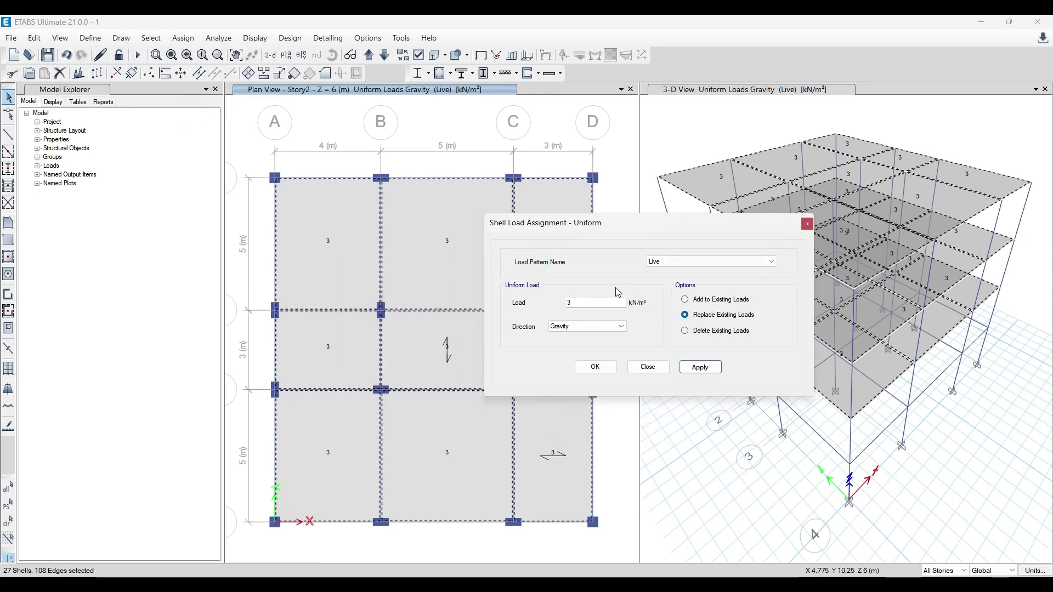
{"action": "double_click", "coordinate": [583, 302]}
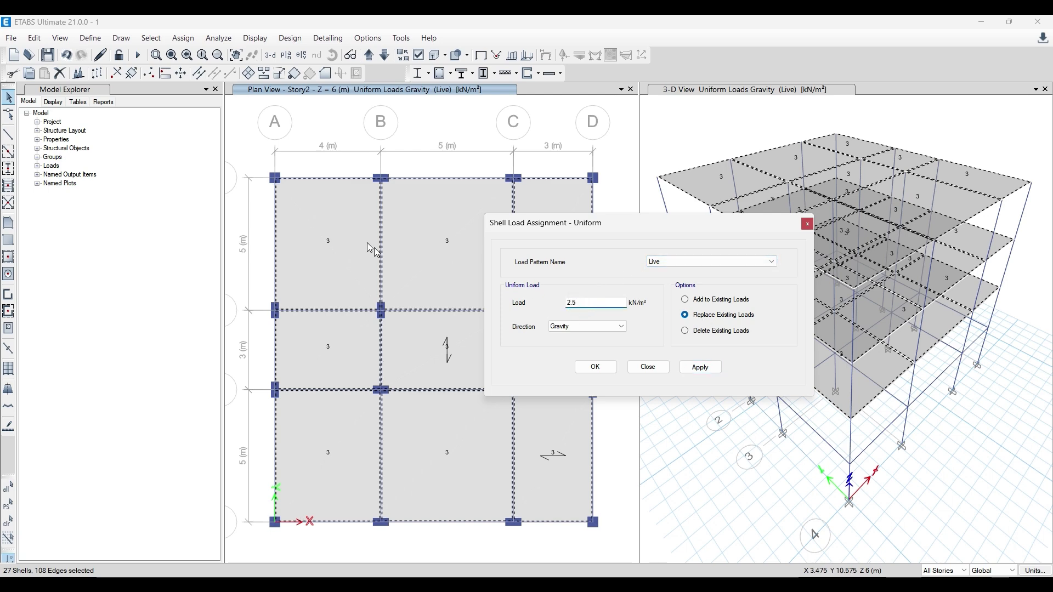
{"action": "left_click", "coordinate": [705, 369]}
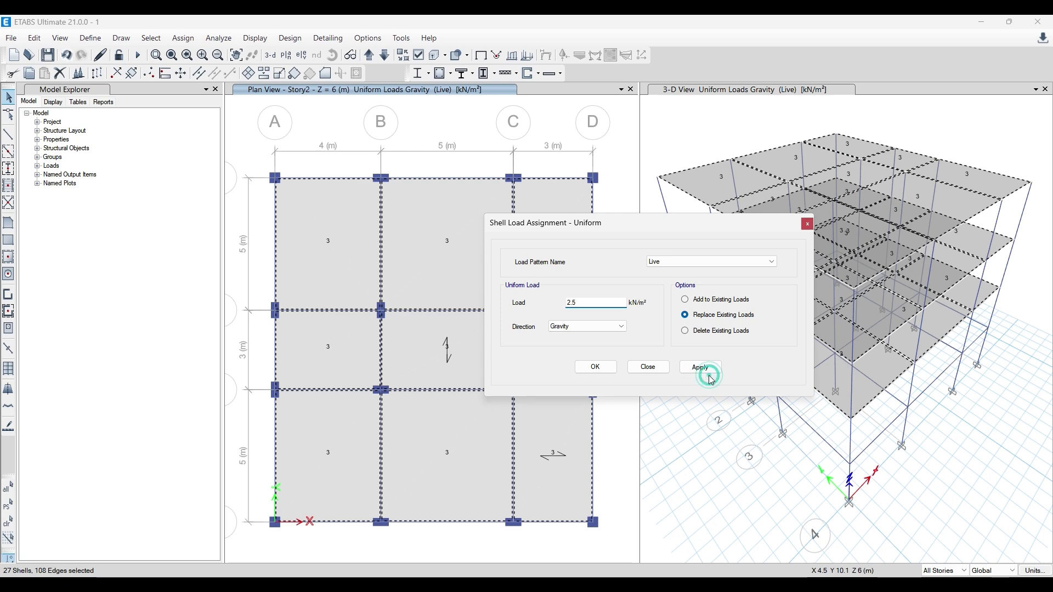
{"action": "left_click", "coordinate": [690, 133]}
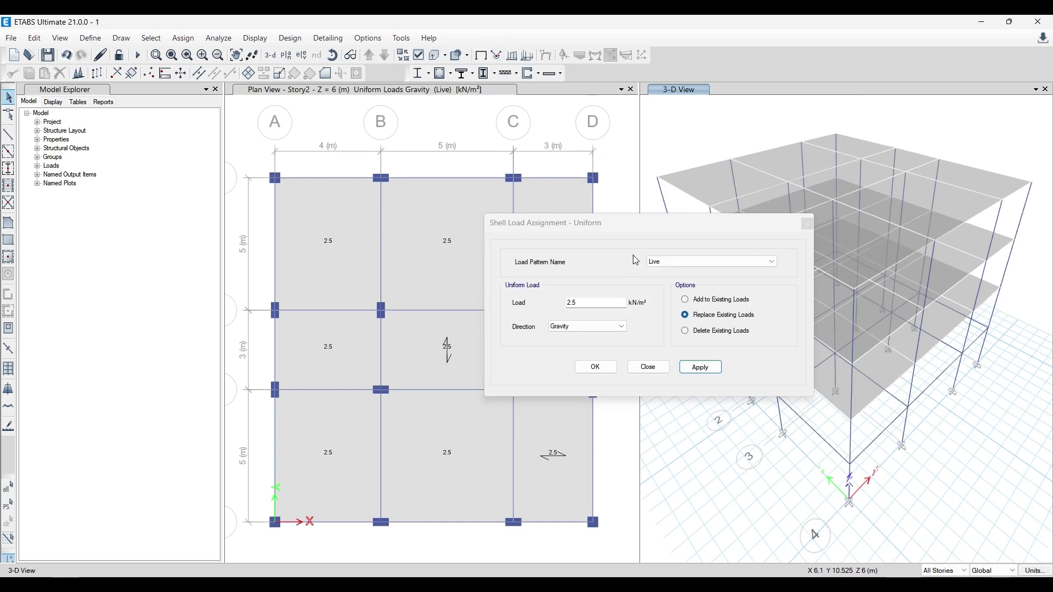
- Reselect all the slabs and assign them a uniform shell load of 1.5 kN/m² in the Gravity direction under the FF+CP pattern
{"action": "left_click", "coordinate": [151, 38]}
{"action": "left_click", "coordinate": [181, 91]}
{"action": "left_click", "coordinate": [702, 261]}
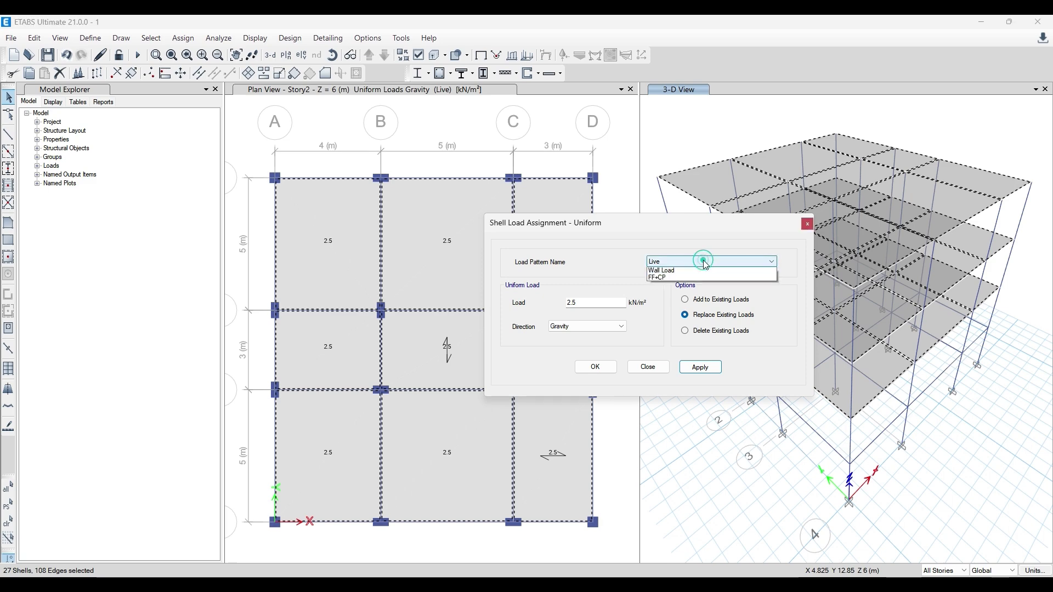
{"action": "left_click", "coordinate": [657, 293]}
{"action": "double_click", "coordinate": [594, 303]}
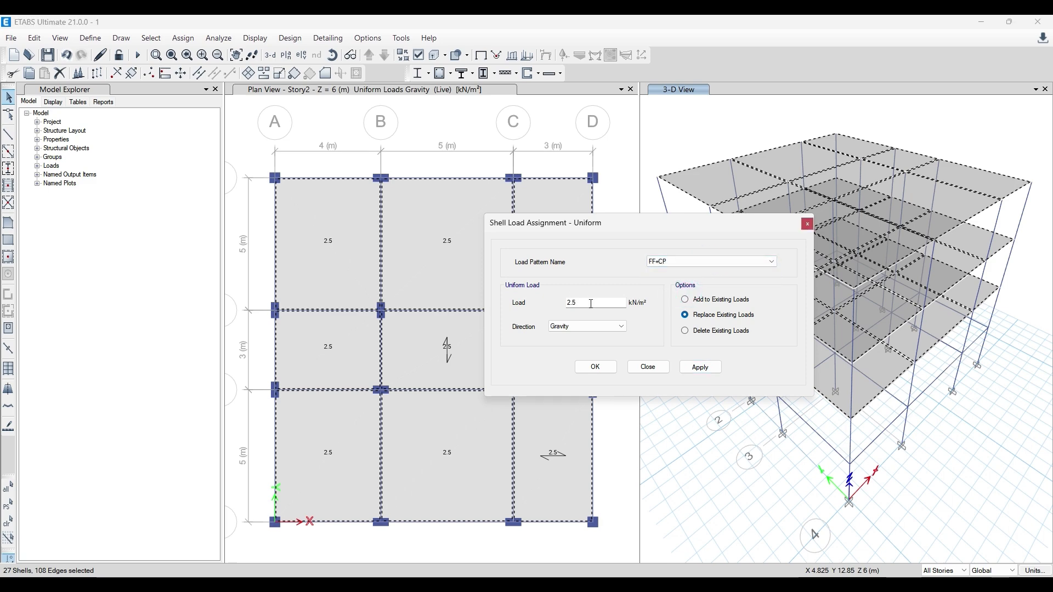
{"action": "type", "text": "1.5"}
{"action": "left_click", "coordinate": [706, 366]}
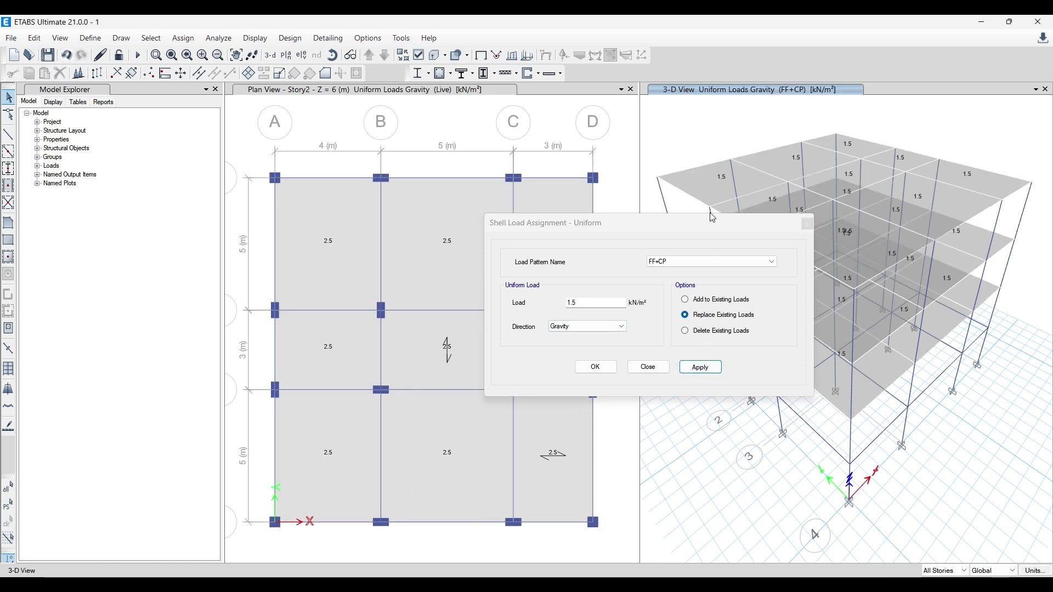
- Inspect the assigned loads of the Story2 corner slab panel between grids A and B in its slab information
{"action": "left_click_drag", "start_coordinate": [700, 223], "coordinate": [651, 243]}
{"action": "left_click", "coordinate": [515, 216]}
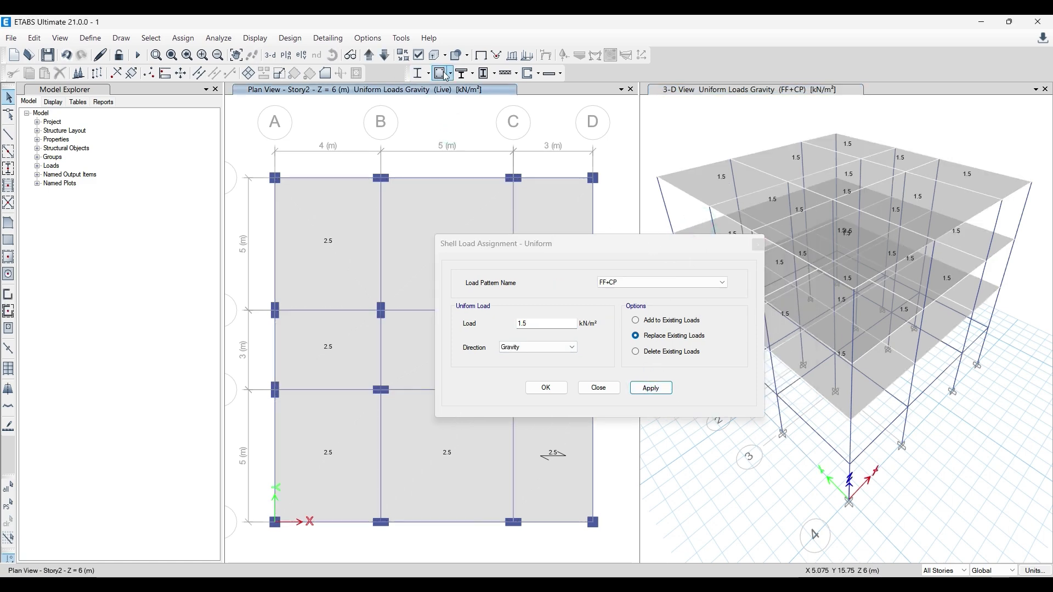
{"action": "left_click", "coordinate": [385, 55]}
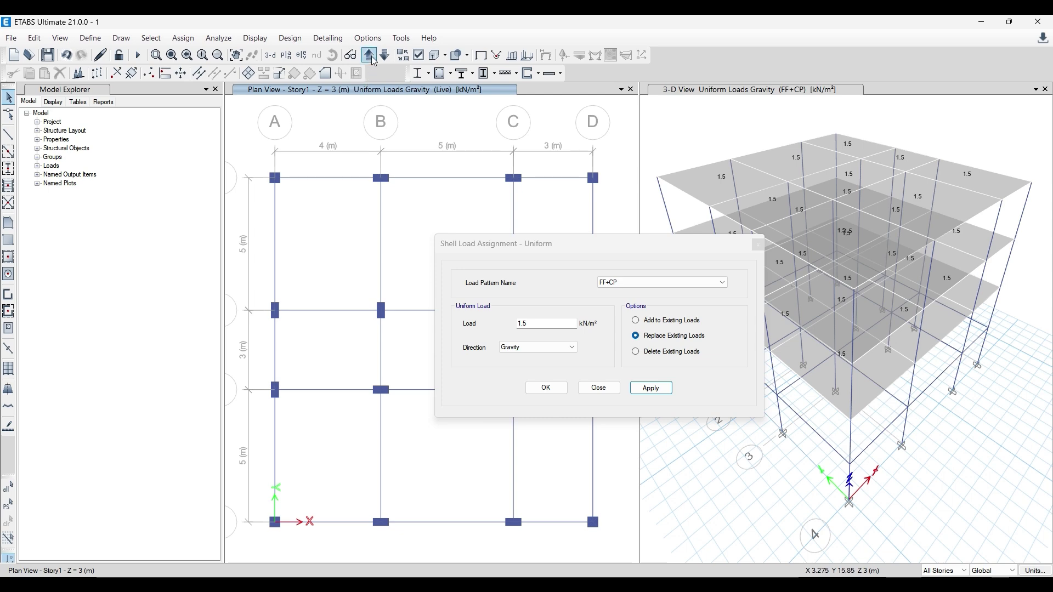
{"action": "right_click", "coordinate": [351, 214]}
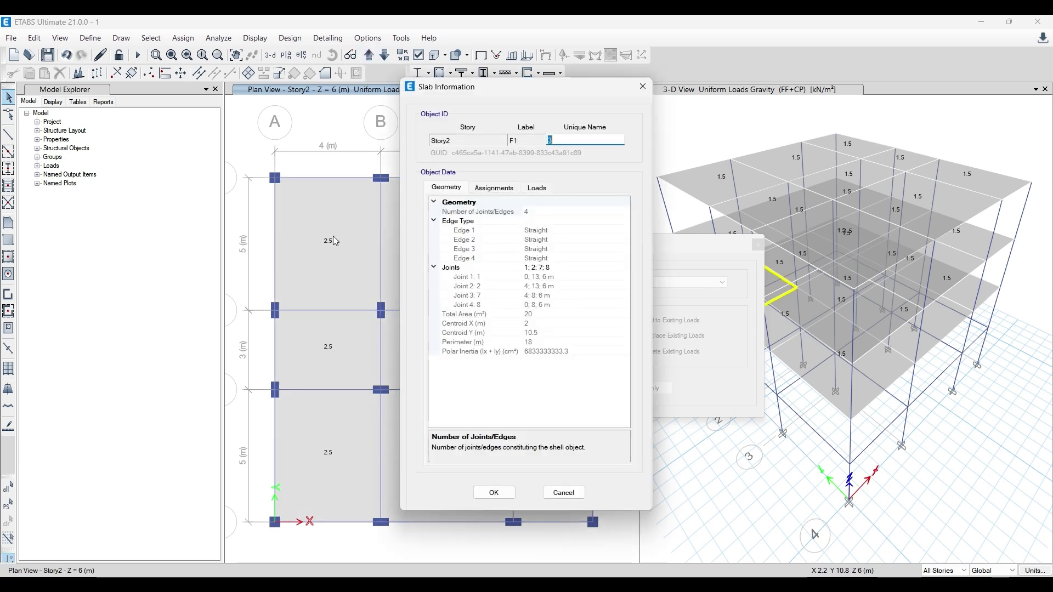
{"action": "left_click", "coordinate": [539, 187]}
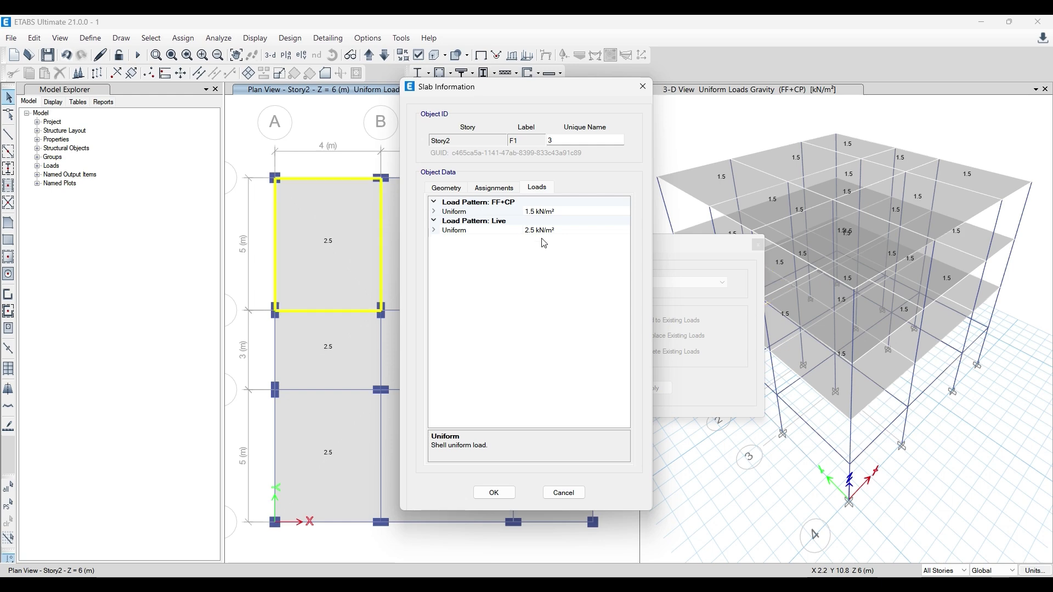
{"action": "left_click", "coordinate": [641, 87]}
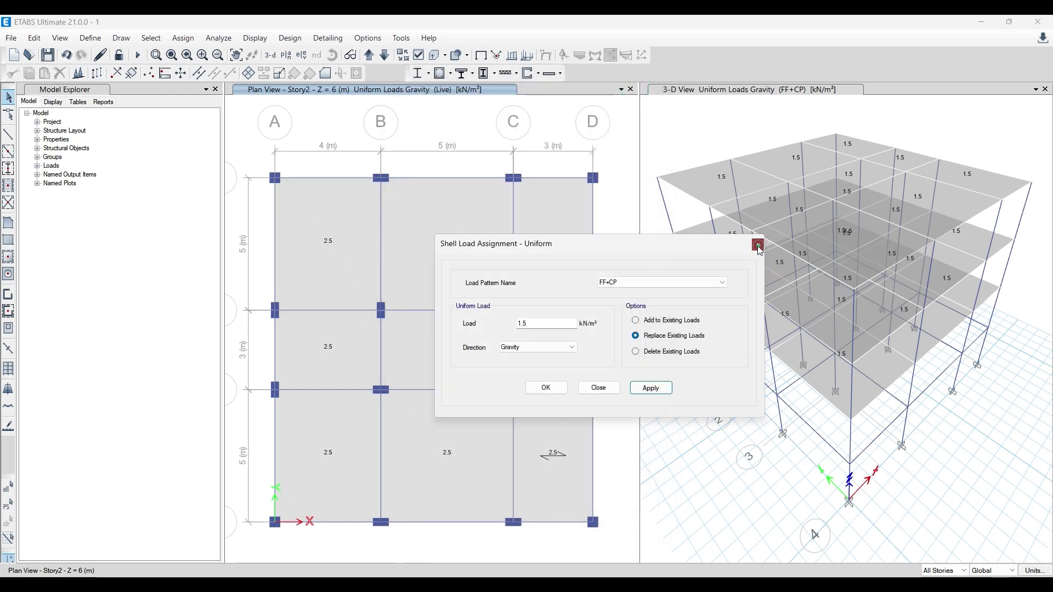
- Close the uniform shell load assignment and inspect the assigned loads of a Story4 slab in the 3-D view
{"action": "left_click", "coordinate": [757, 245]}
{"action": "left_click", "coordinate": [706, 179]}
{"action": "right_click", "coordinate": [706, 179]}
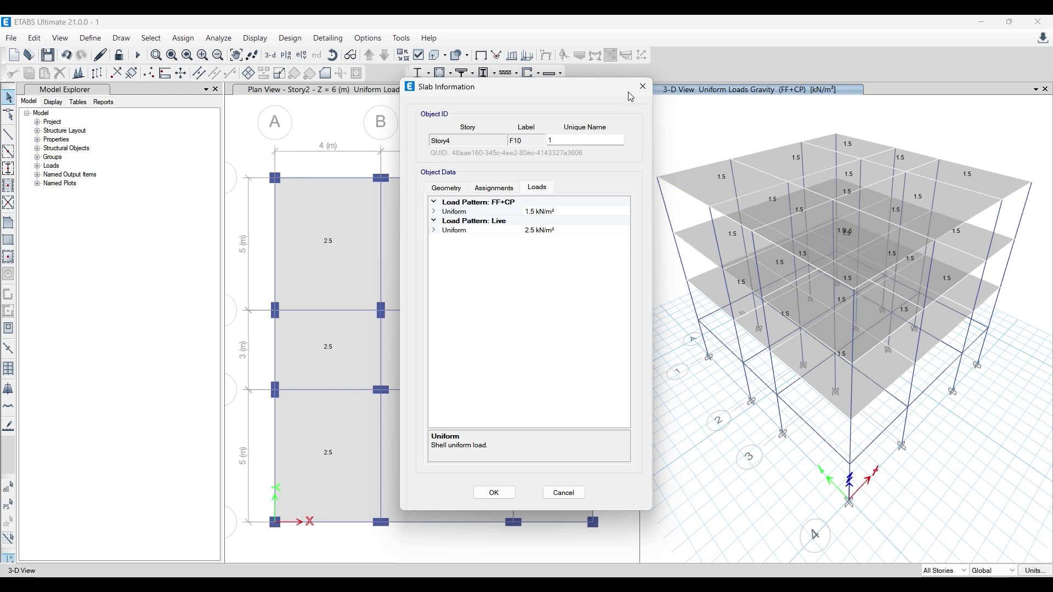
{"action": "left_click", "coordinate": [642, 86]}
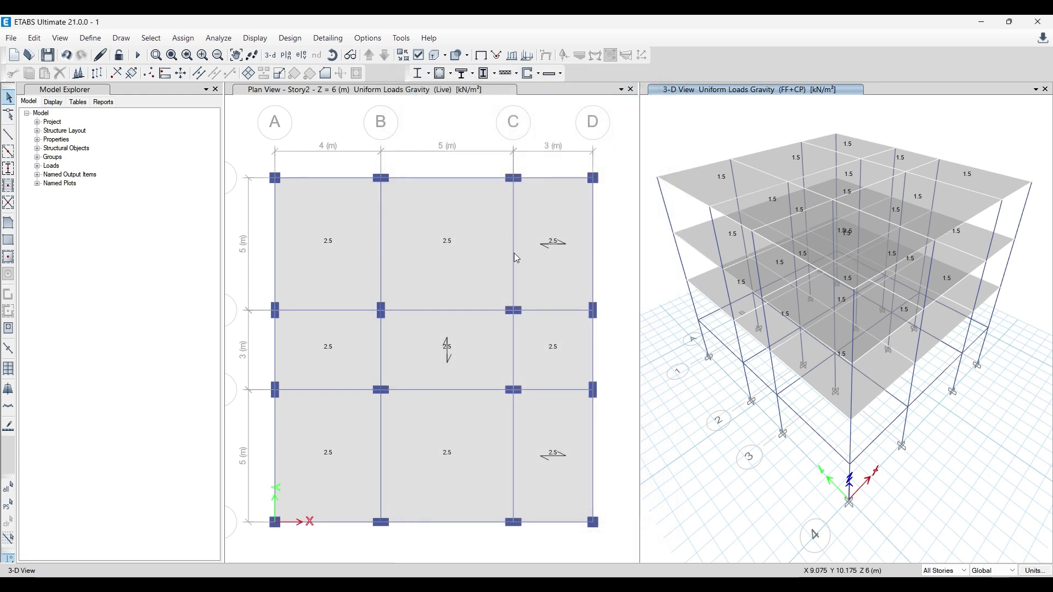
- Select all nine slab panels in the Story2 plan, with the selection applied to All Stories
{"action": "left_click", "coordinate": [317, 237]}
{"action": "left_click", "coordinate": [421, 232]}
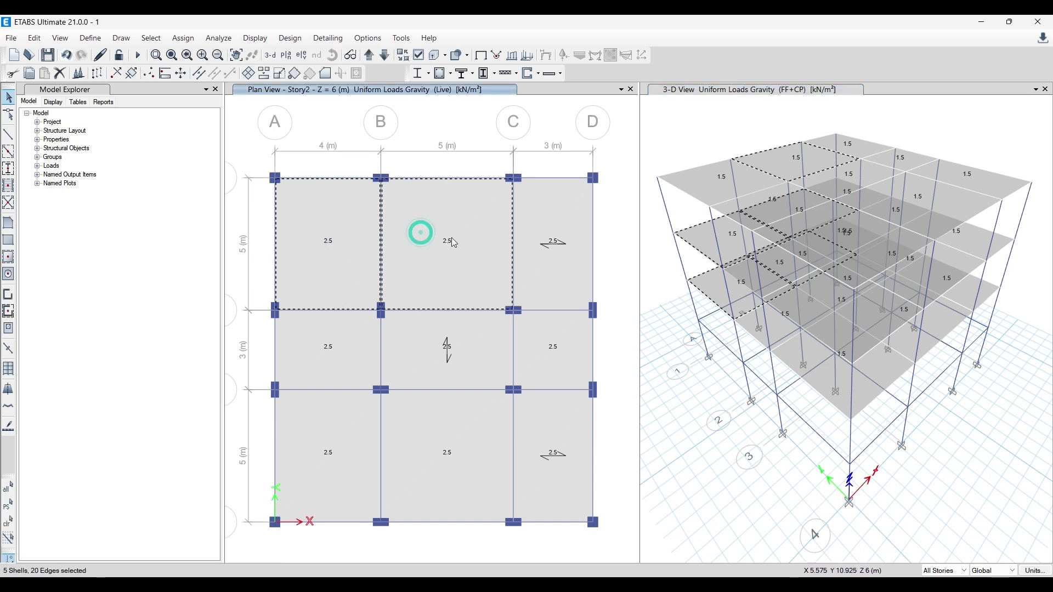
{"action": "left_click", "coordinate": [684, 219]}
{"action": "left_click", "coordinate": [541, 241]}
{"action": "left_click", "coordinate": [554, 364]}
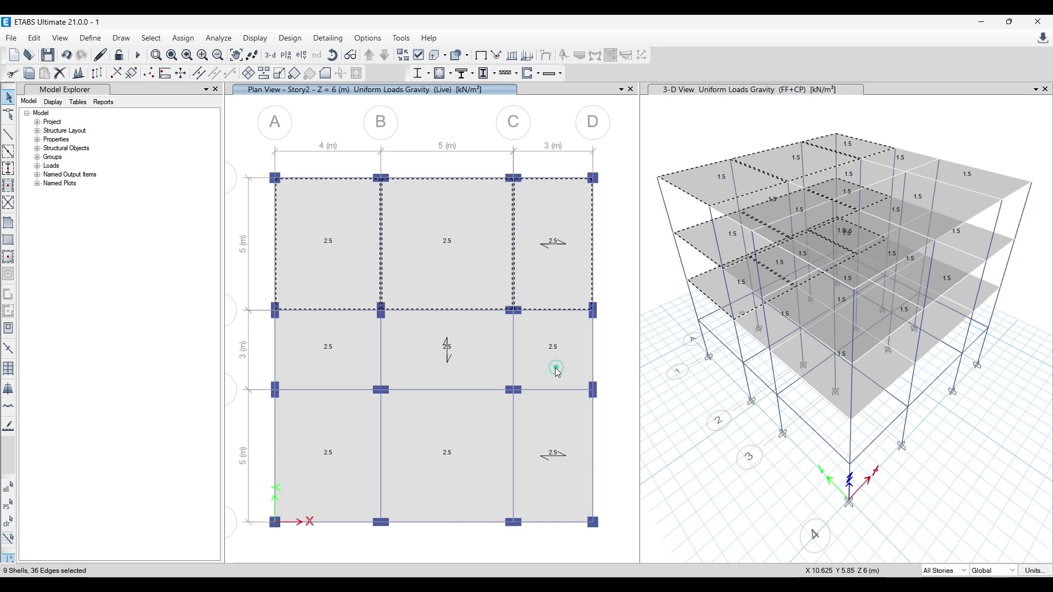
{"action": "left_click", "coordinate": [471, 369]}
{"action": "left_click", "coordinate": [342, 366]}
{"action": "left_click", "coordinate": [353, 418]}
{"action": "left_click", "coordinate": [432, 436]}
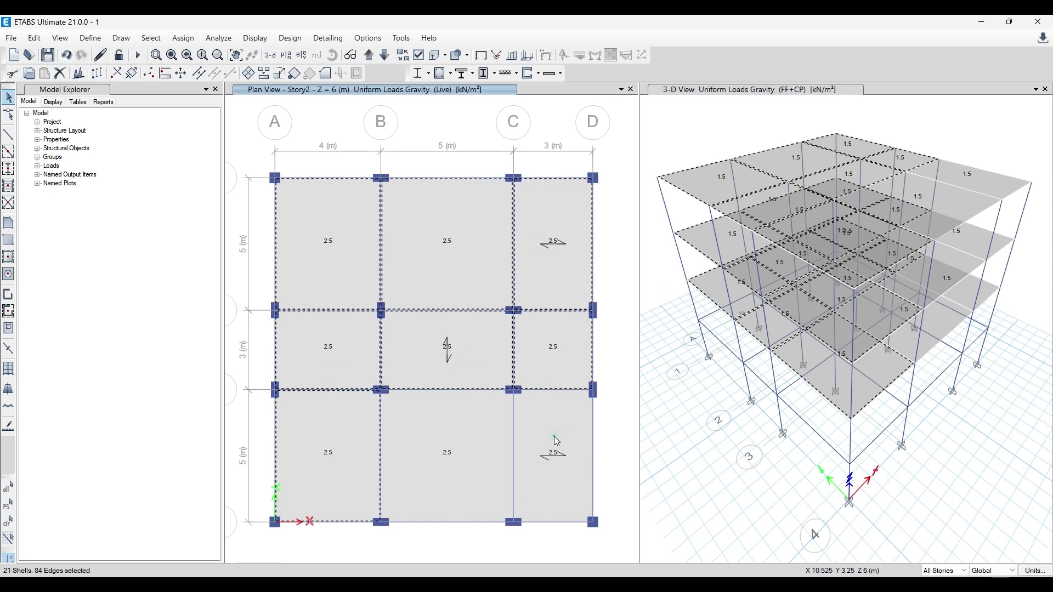
{"action": "left_click", "coordinate": [554, 435]}
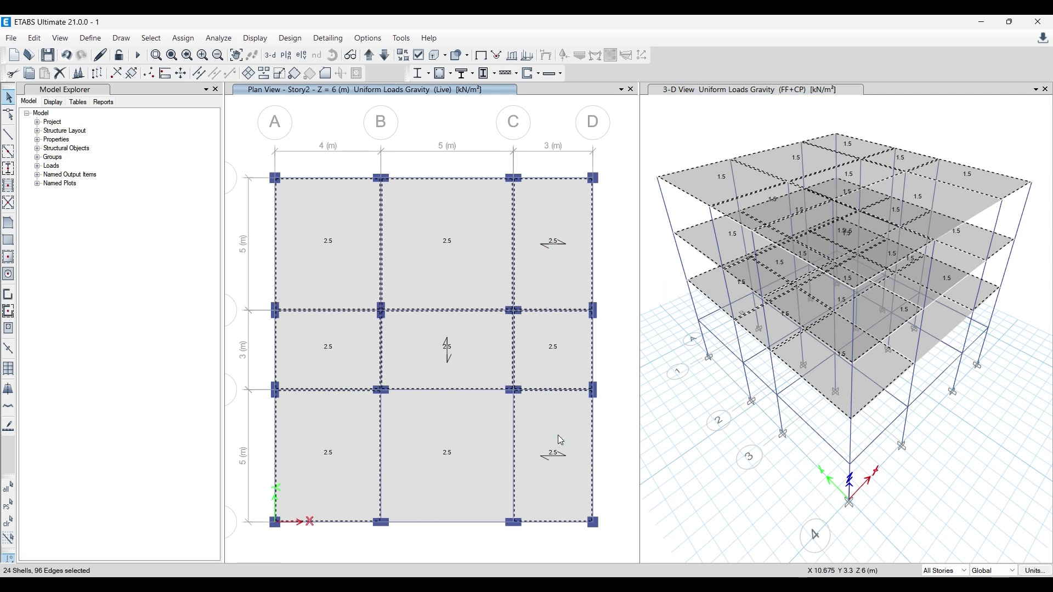
{"action": "left_click", "coordinate": [466, 445]}
- Replace the selected slabs' uniform Live load with 2 kN/m² in the Gravity direction, and check the loads of a Story2 slab
{"action": "left_click", "coordinate": [184, 38]}
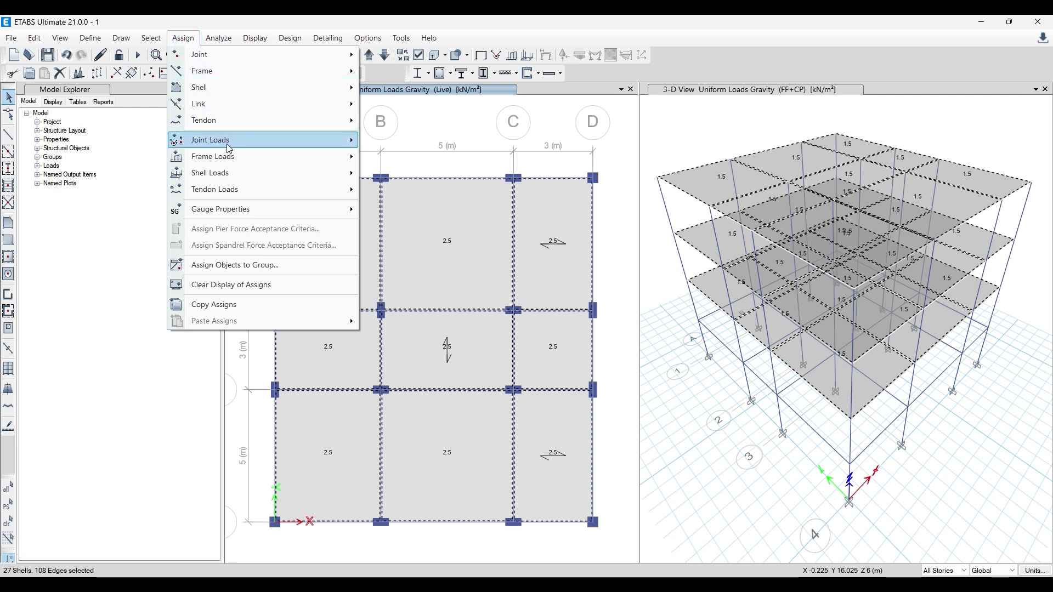
{"action": "mouse_move", "coordinate": [329, 173]}
{"action": "left_click", "coordinate": [406, 194]}
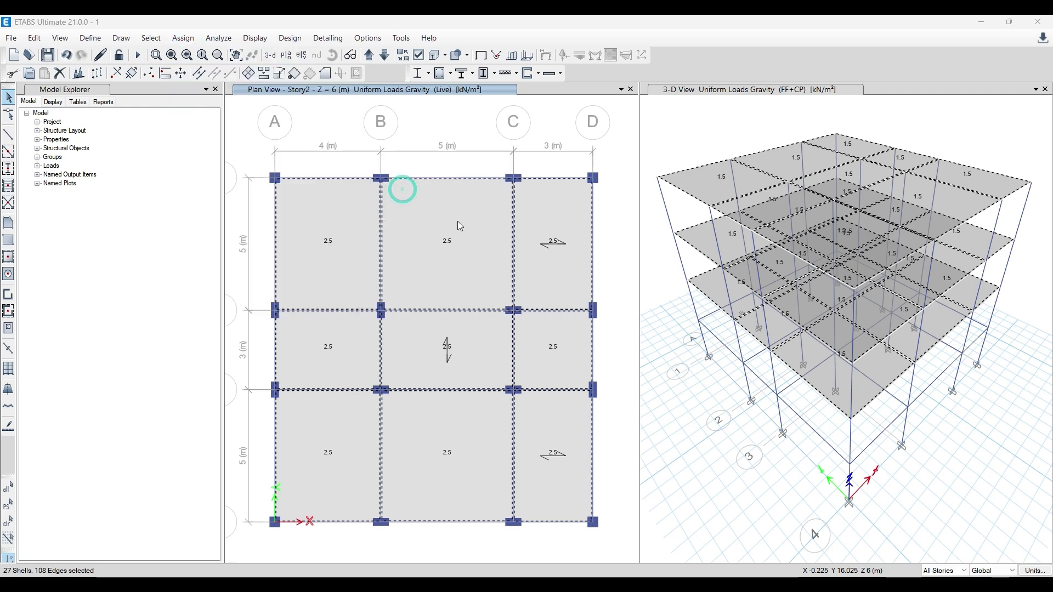
{"action": "left_click", "coordinate": [631, 284]}
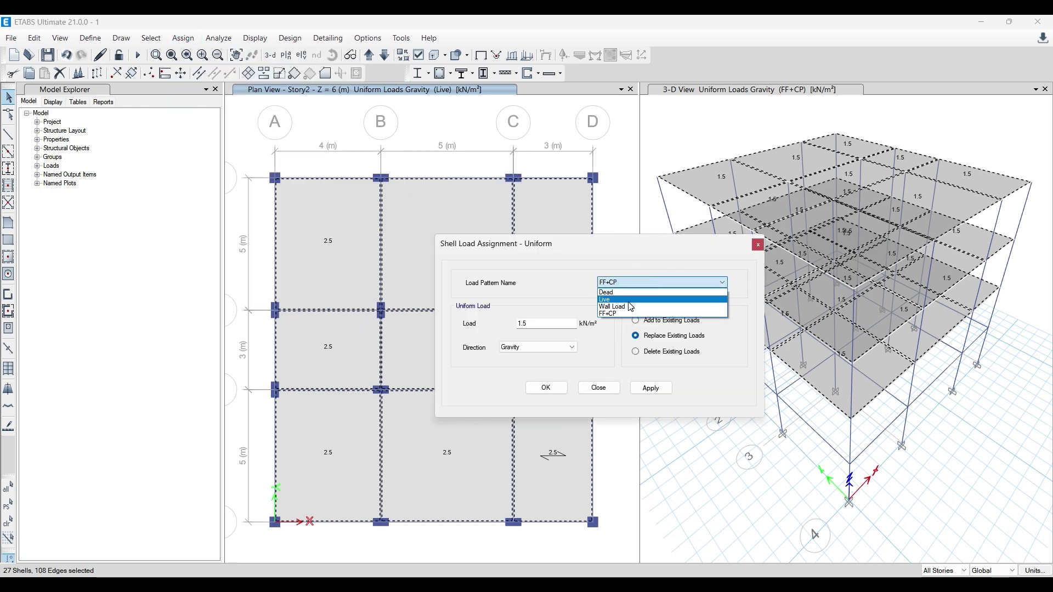
{"action": "left_click", "coordinate": [608, 303]}
{"action": "double_click", "coordinate": [552, 323]}
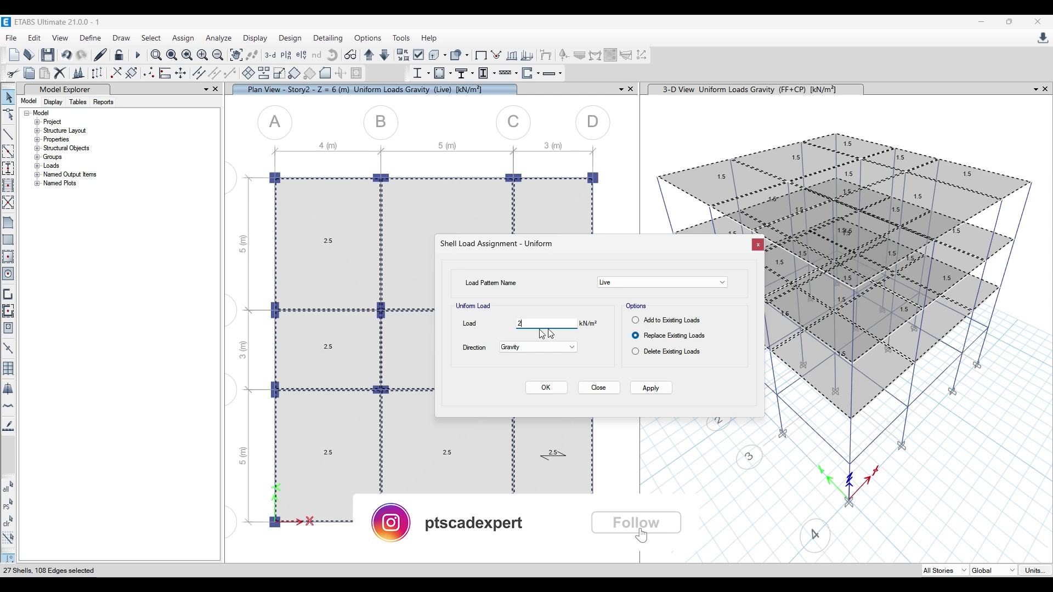
{"action": "type", "text": "2"}
{"action": "left_click", "coordinate": [653, 388]}
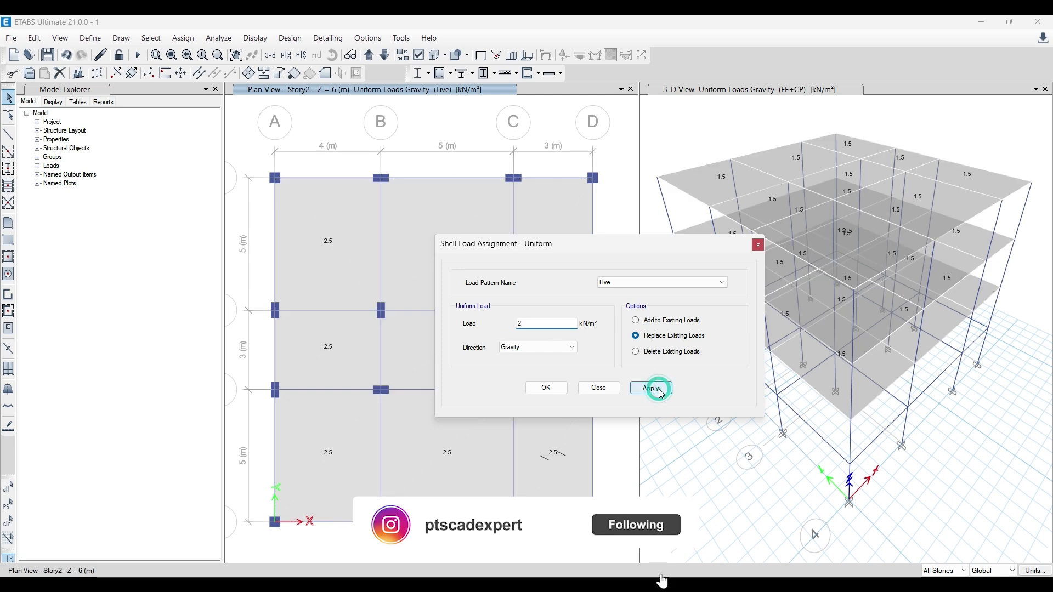
{"action": "left_click", "coordinate": [546, 389]}
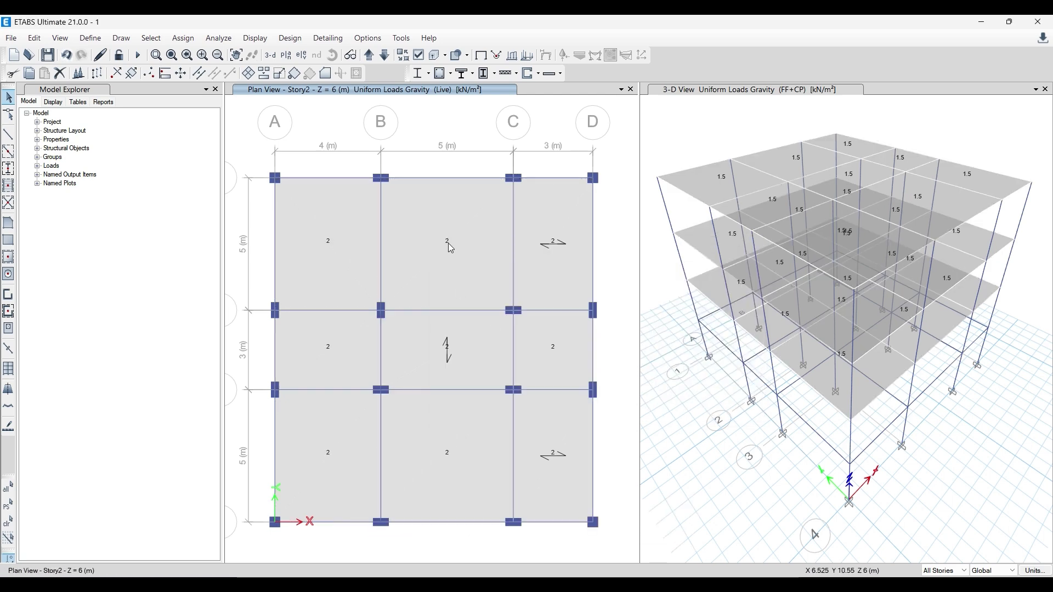
{"action": "right_click", "coordinate": [443, 271]}
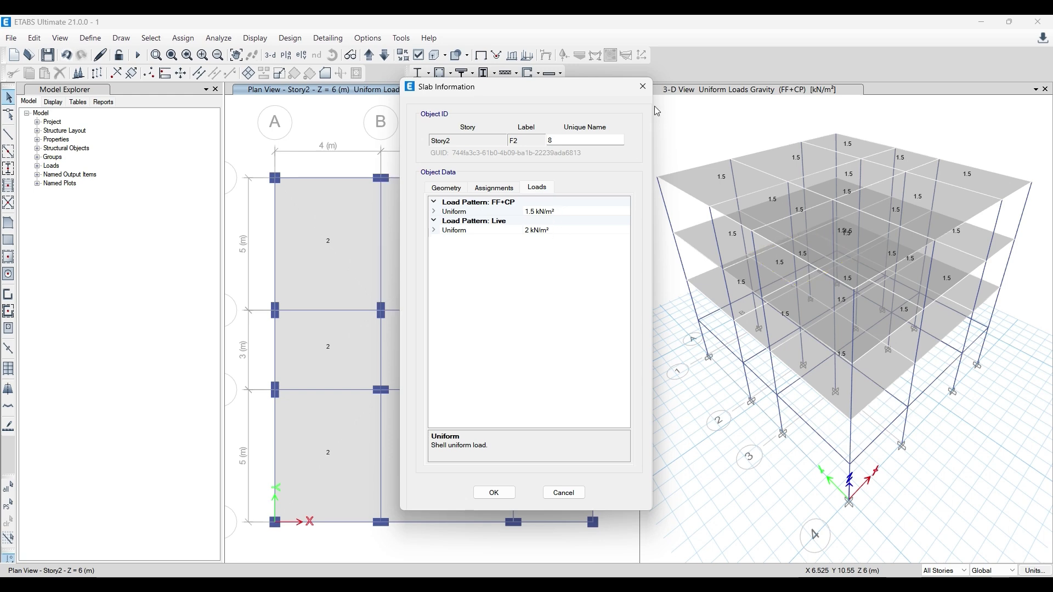
{"action": "left_click", "coordinate": [643, 86]}
- Clear the load display from the 3-D view and the Story2 plan by showing the undeformed shape in each
{"action": "left_click", "coordinate": [684, 150]}
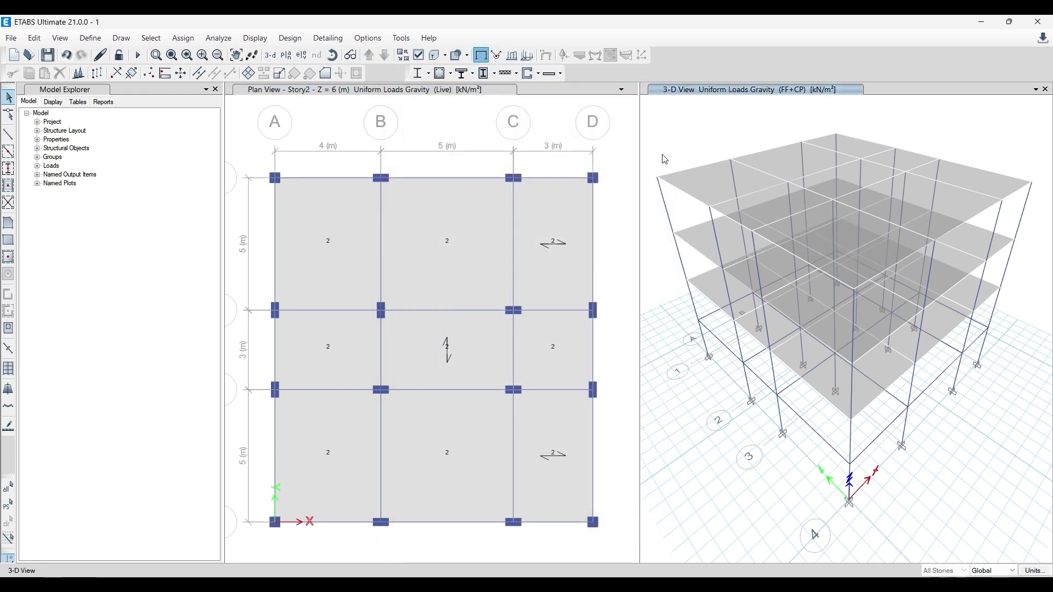
{"action": "left_click", "coordinate": [442, 117]}
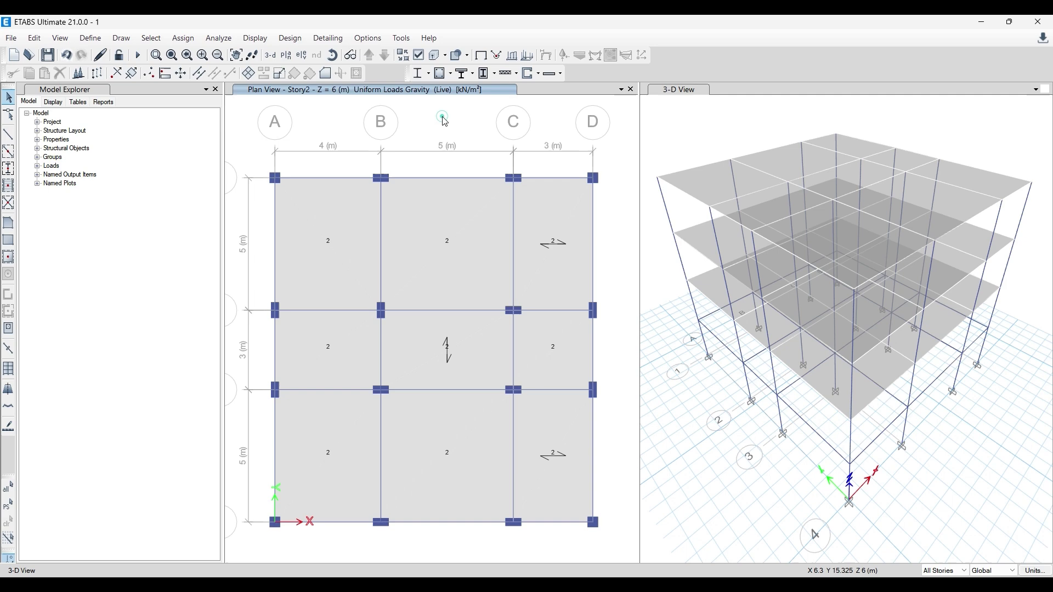
{"action": "left_click", "coordinate": [481, 55]}
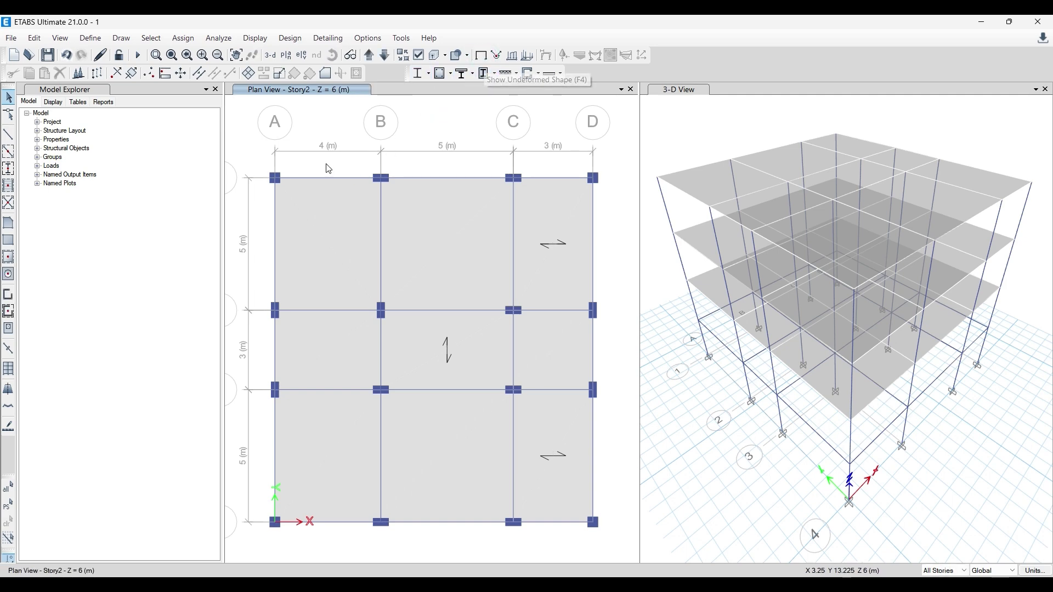
- Select all the perimeter beams in the Story2 plan, with the selection applied to All Stories
{"action": "left_click", "coordinate": [326, 177]}
{"action": "left_click", "coordinate": [423, 177]}
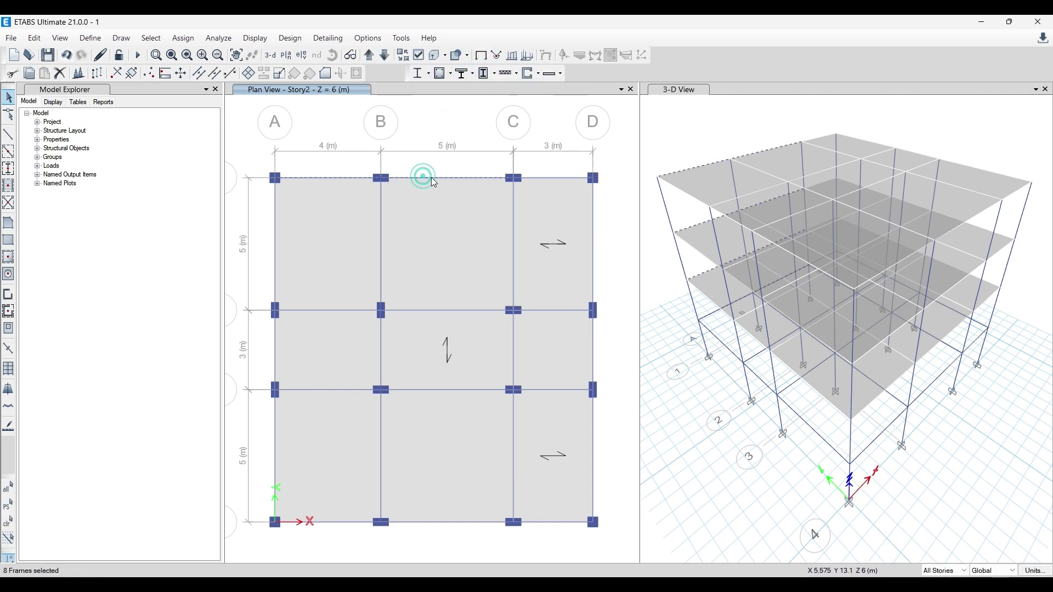
{"action": "left_click", "coordinate": [554, 178]}
{"action": "left_click", "coordinate": [593, 221]}
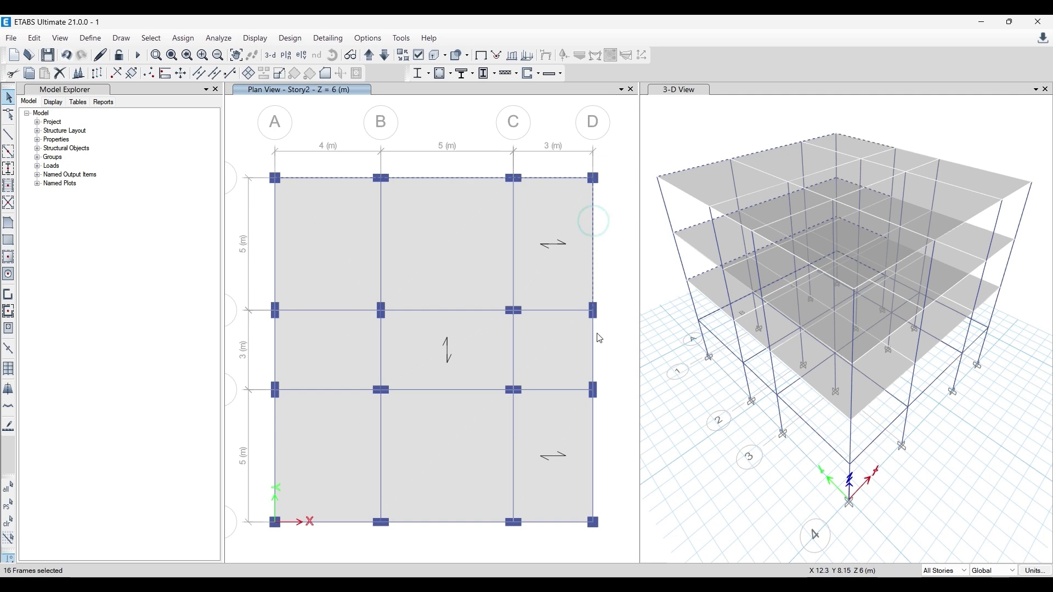
{"action": "left_click", "coordinate": [595, 351]}
{"action": "left_click", "coordinate": [541, 526]}
{"action": "left_click", "coordinate": [427, 523]}
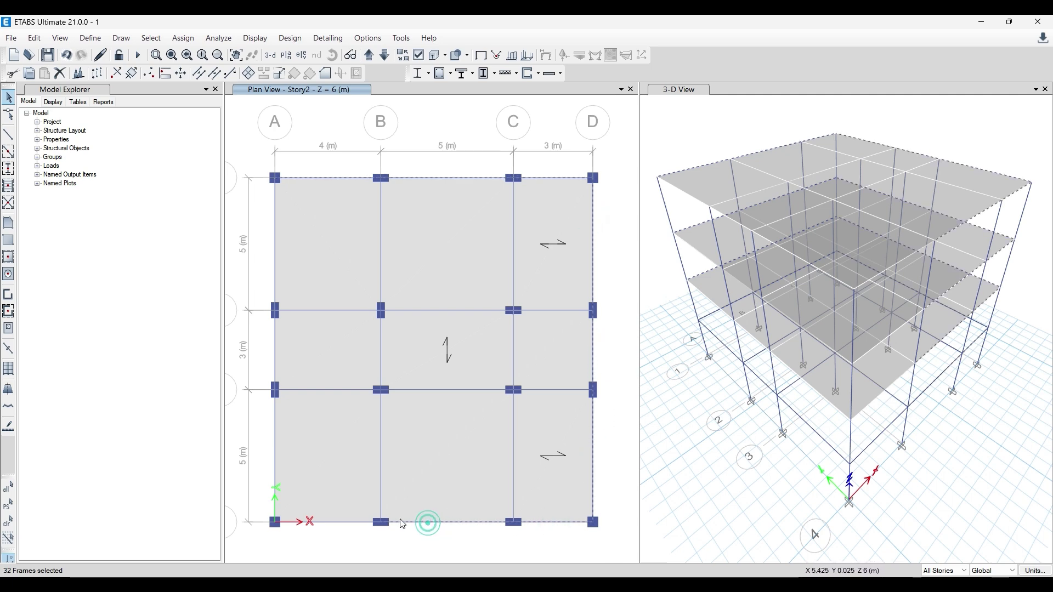
{"action": "left_click", "coordinate": [274, 450]}
{"action": "left_click", "coordinate": [276, 347]}
{"action": "left_click", "coordinate": [274, 341]}
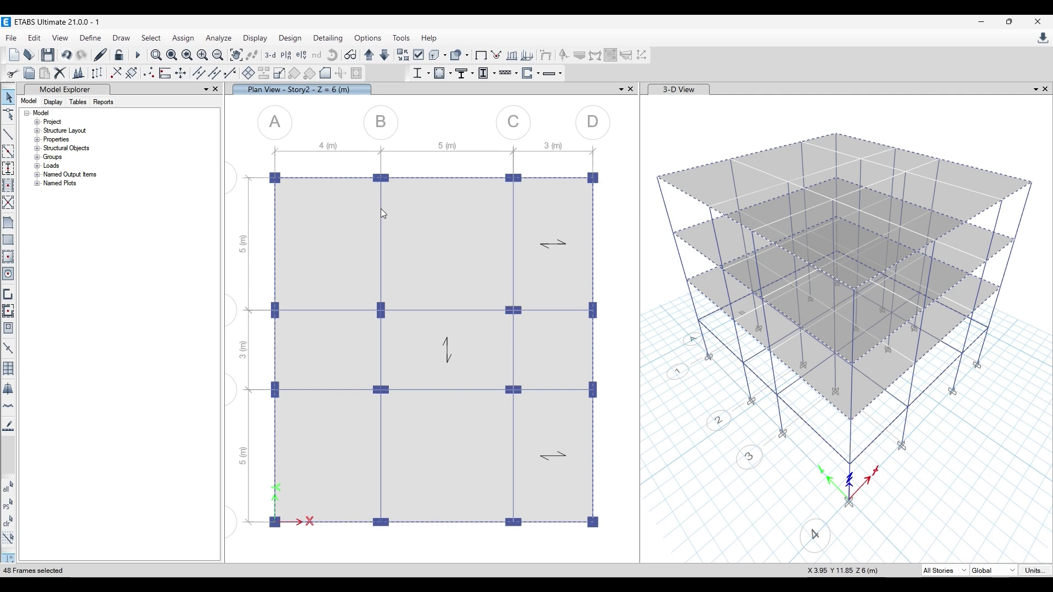
- Assign the perimeter beams a uniform distributed force of 10 kN/m in the Gravity direction under the Dead pattern, replacing existing loads
{"action": "left_click", "coordinate": [196, 39]}
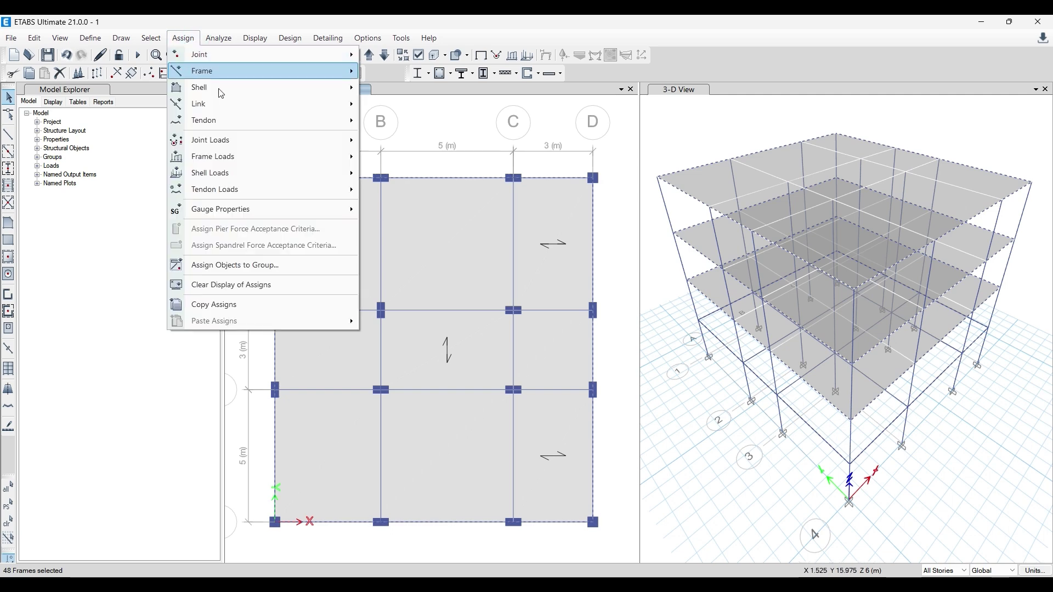
{"action": "mouse_move", "coordinate": [239, 177]}
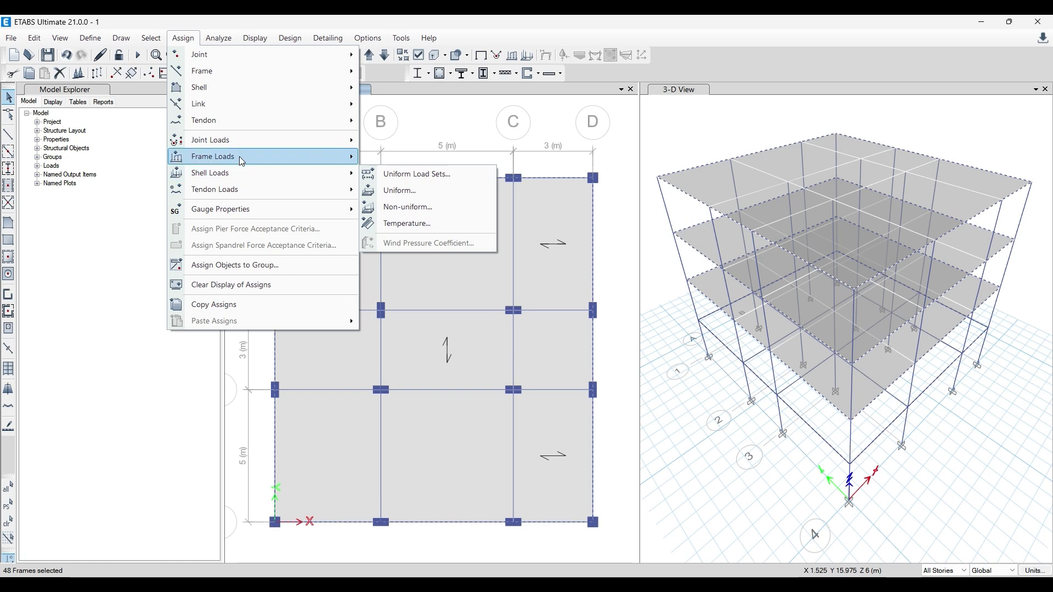
{"action": "mouse_move", "coordinate": [239, 156]}
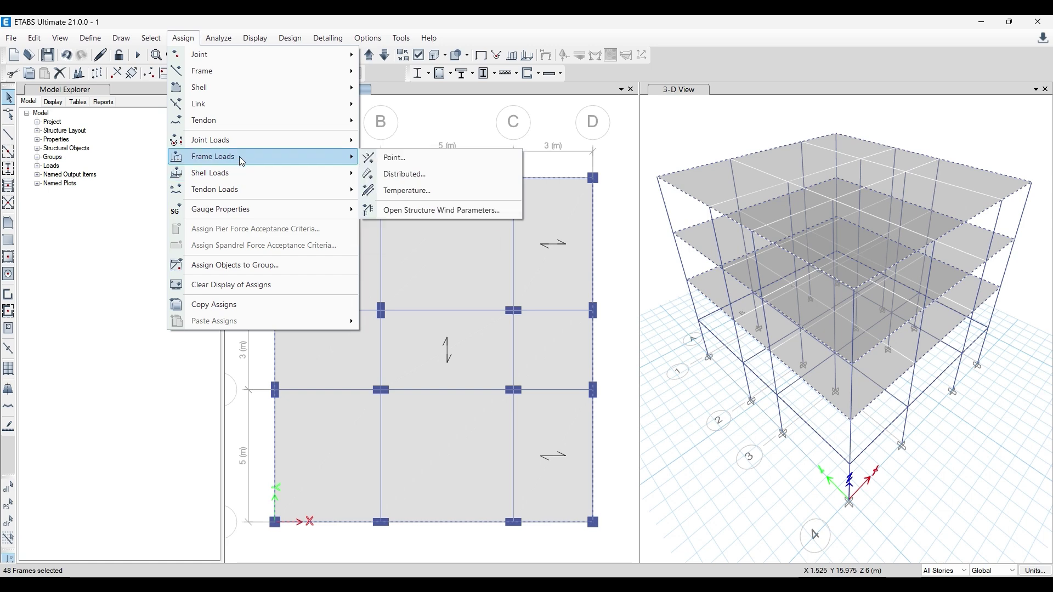
{"action": "left_click", "coordinate": [391, 174]}
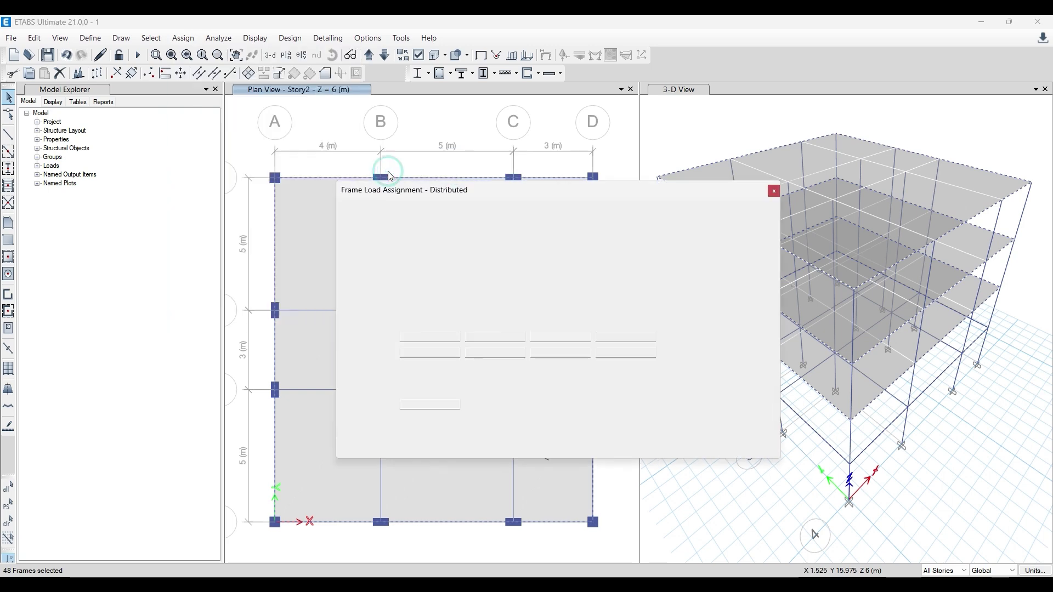
{"action": "left_click", "coordinate": [572, 229]}
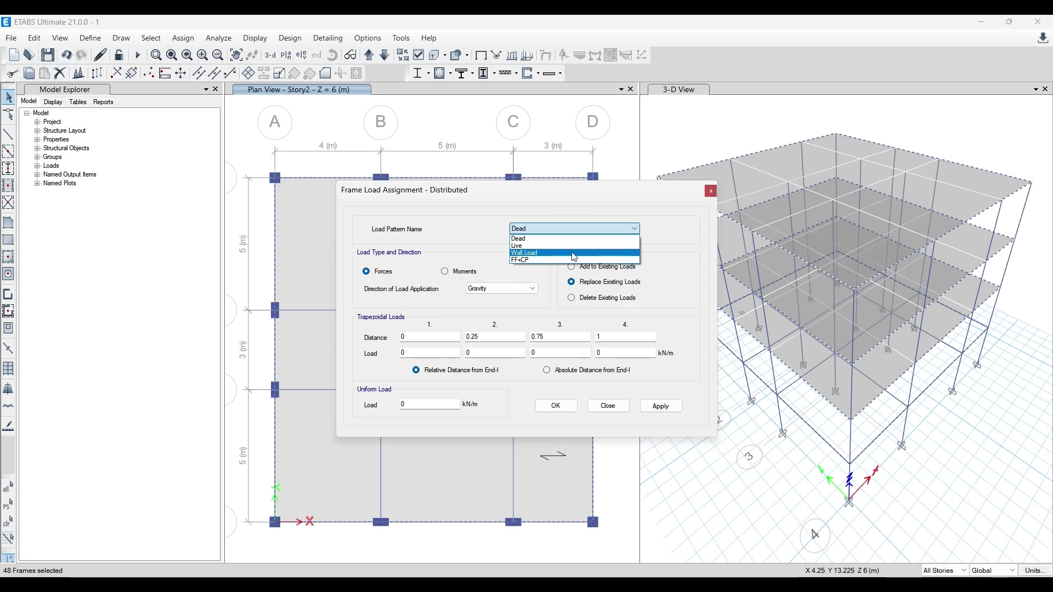
{"action": "left_click", "coordinate": [570, 252]}
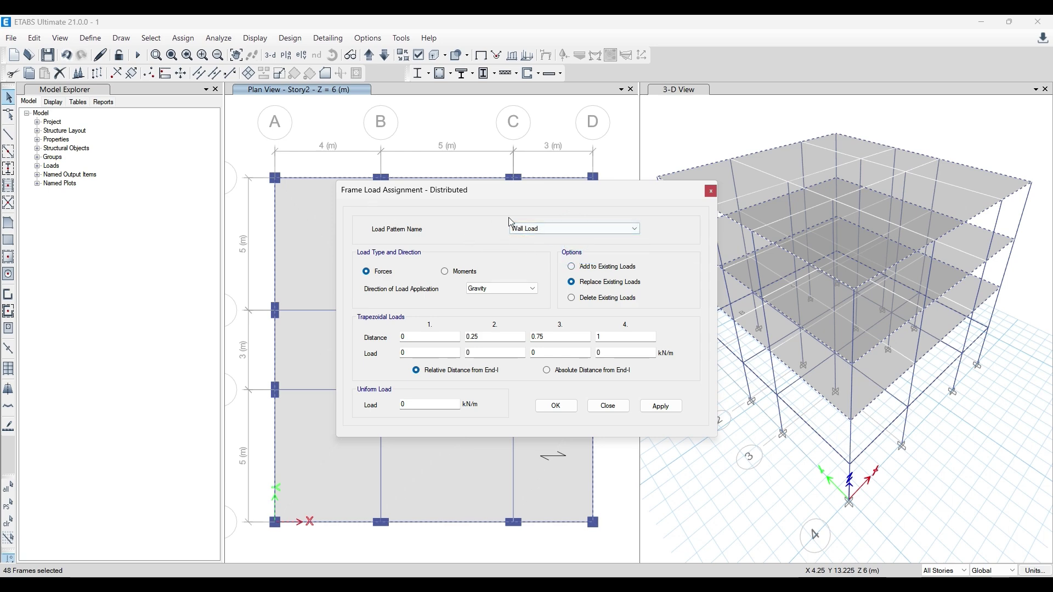
{"action": "left_click_drag", "start_coordinate": [526, 193], "coordinate": [564, 188]}
{"action": "left_click", "coordinate": [589, 225]}
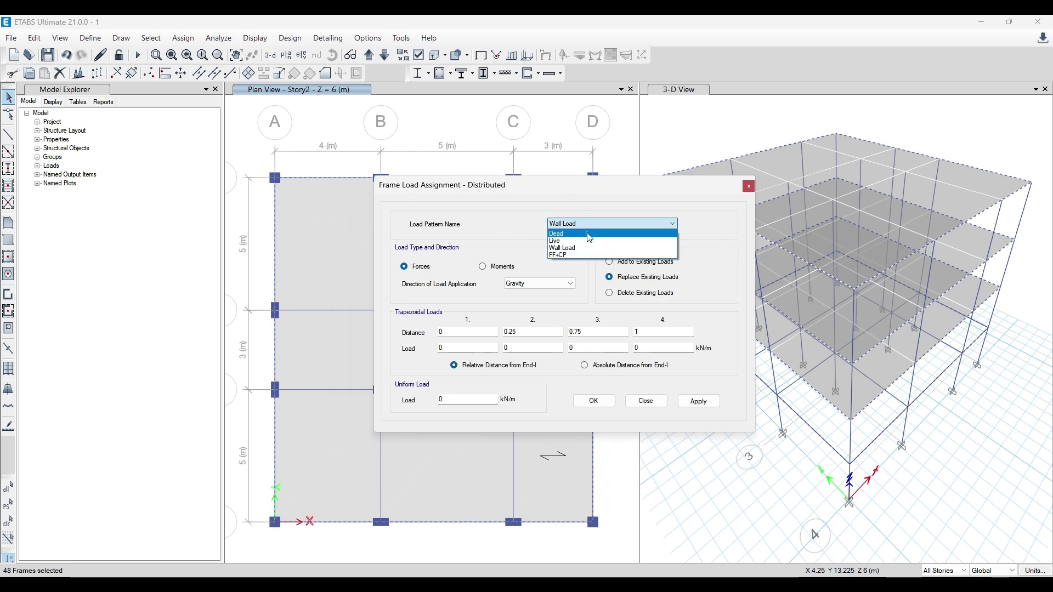
{"action": "left_click", "coordinate": [589, 235]}
{"action": "double_click", "coordinate": [471, 399]}
{"action": "type", "text": "10"}
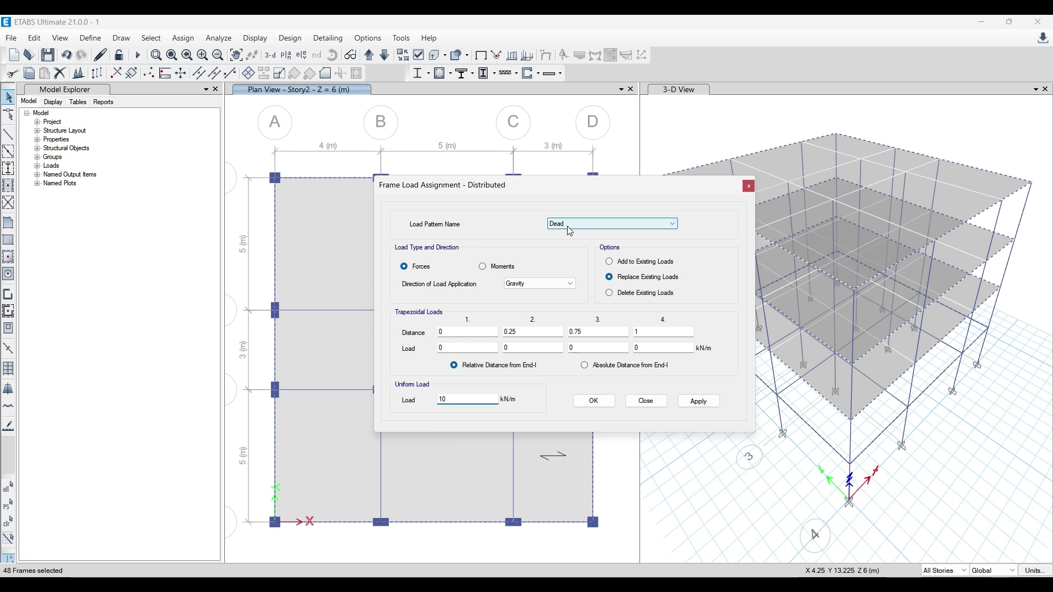
{"action": "left_click", "coordinate": [698, 401]}
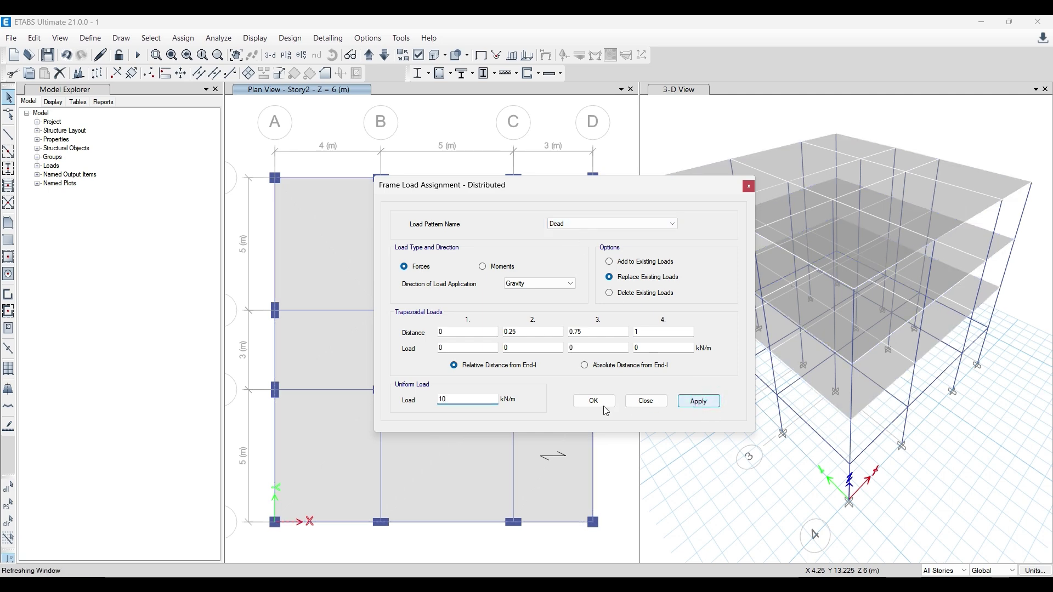
{"action": "left_click", "coordinate": [600, 402]}
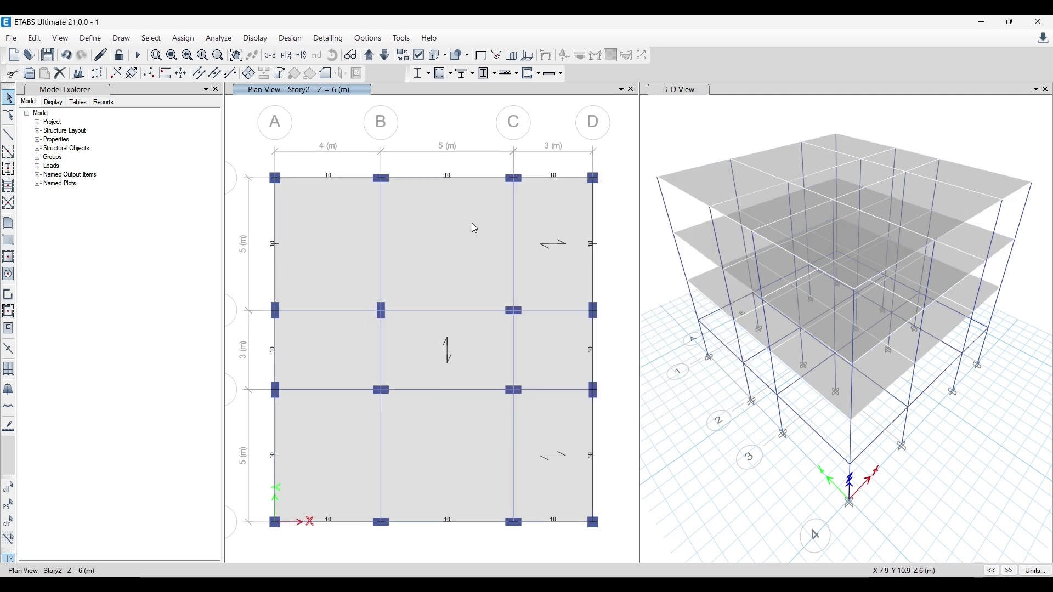
- Check the loads assigned to the Story2 perimeter beam between grids B and C along the plan's upper edge
{"action": "right_click", "coordinate": [459, 180]}
{"action": "left_click", "coordinate": [571, 188]}
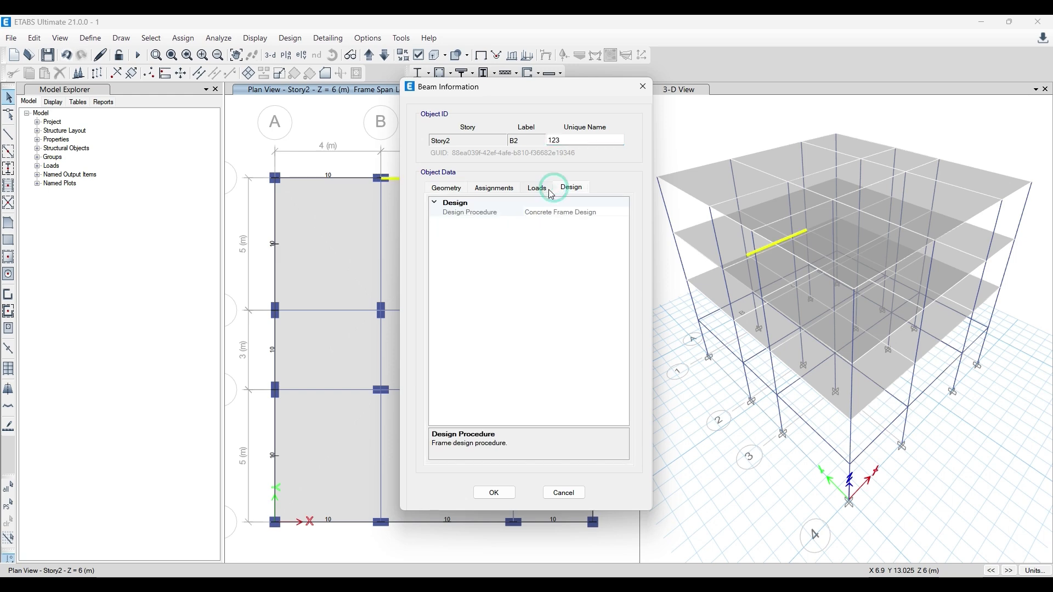
{"action": "left_click", "coordinate": [537, 188]}
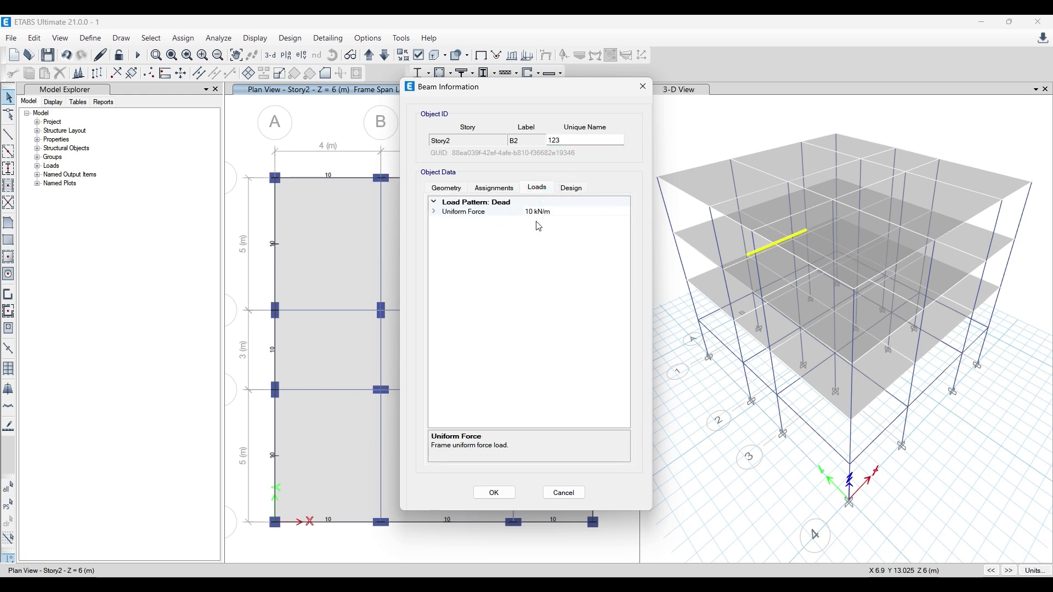
{"action": "left_click", "coordinate": [503, 203]}
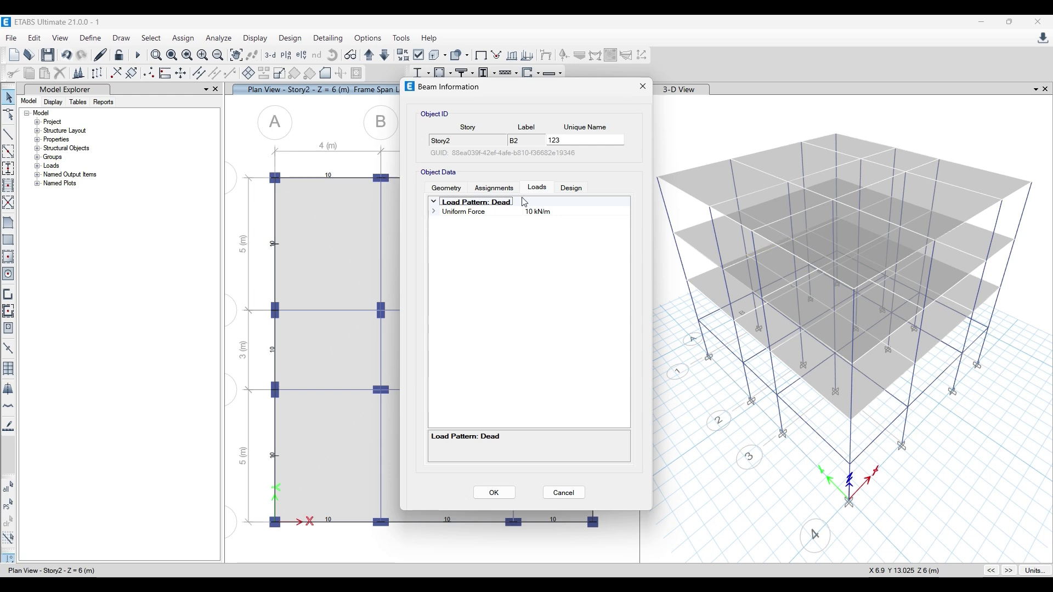
{"action": "left_click", "coordinate": [641, 91]}
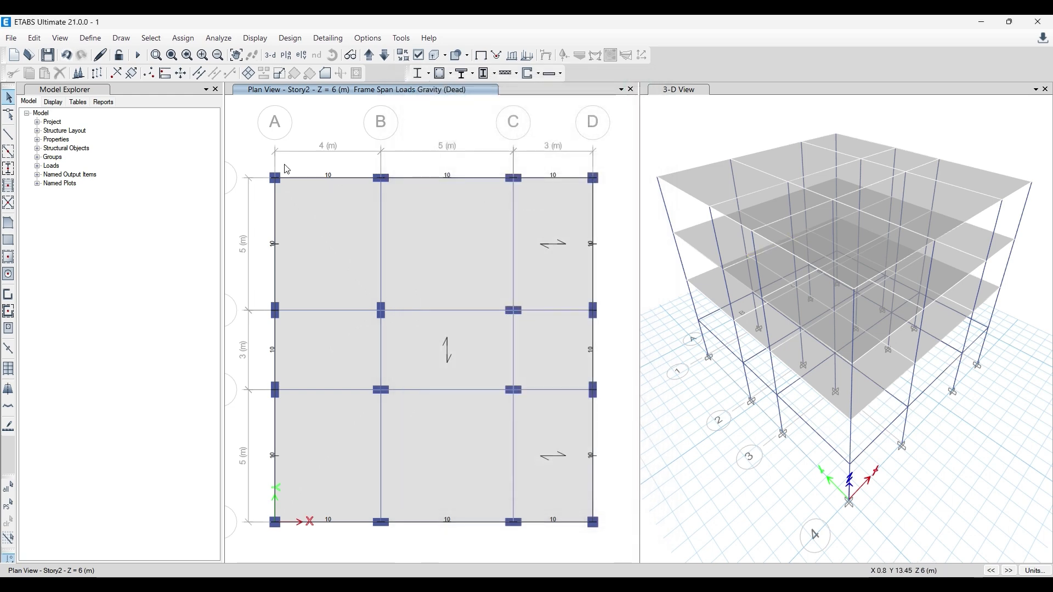
- Reselect all the perimeter beams around the Story2 plan on every story
{"action": "left_click", "coordinate": [316, 177]}
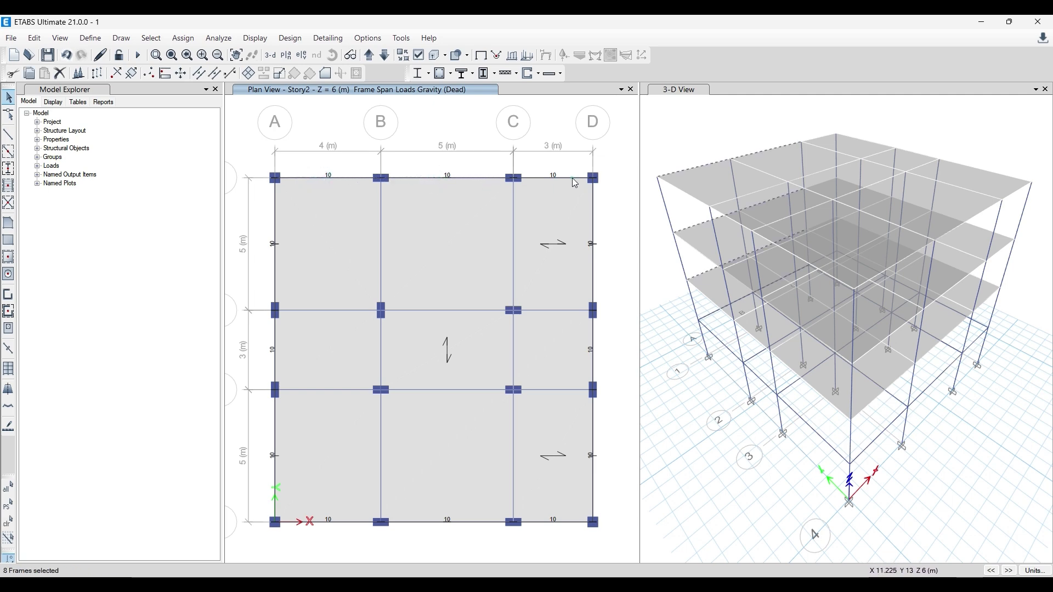
{"action": "left_click", "coordinate": [592, 224]}
{"action": "left_click", "coordinate": [592, 359]}
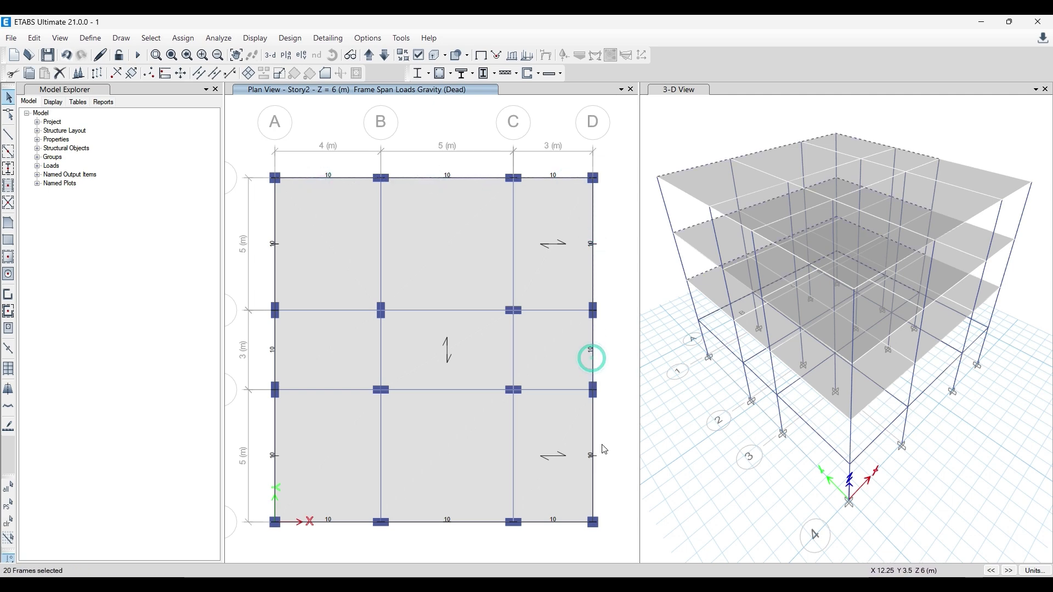
{"action": "left_click", "coordinate": [593, 459]}
{"action": "left_click", "coordinate": [540, 524]}
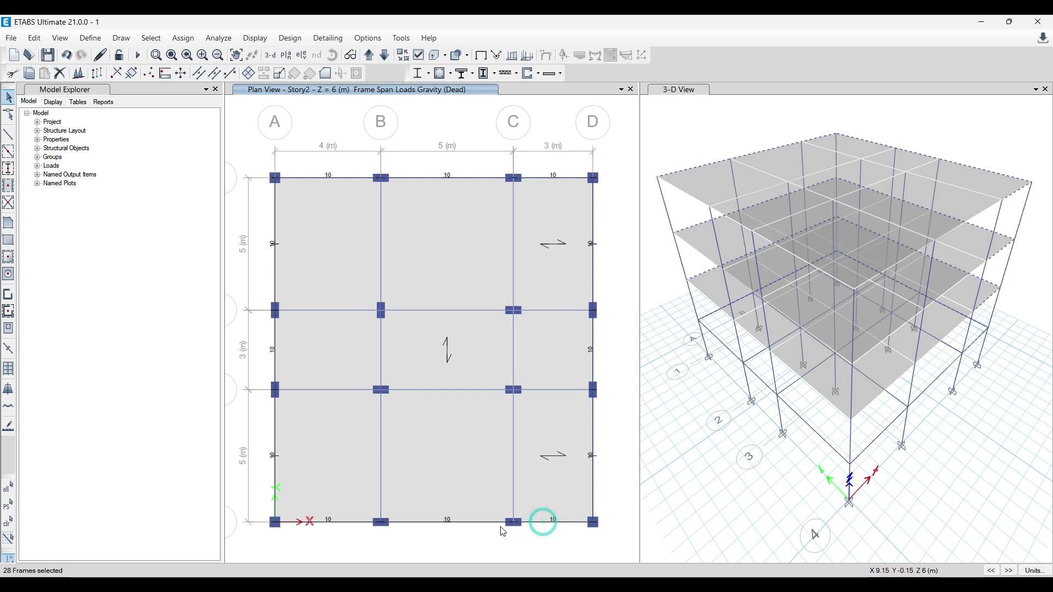
{"action": "left_click", "coordinate": [447, 524]}
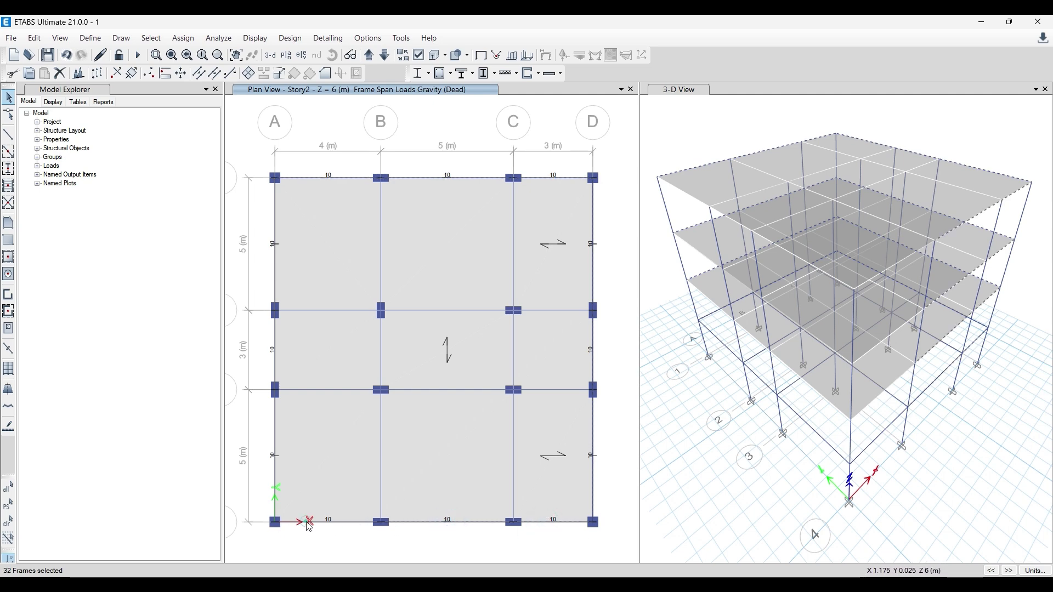
{"action": "left_click", "coordinate": [275, 453]}
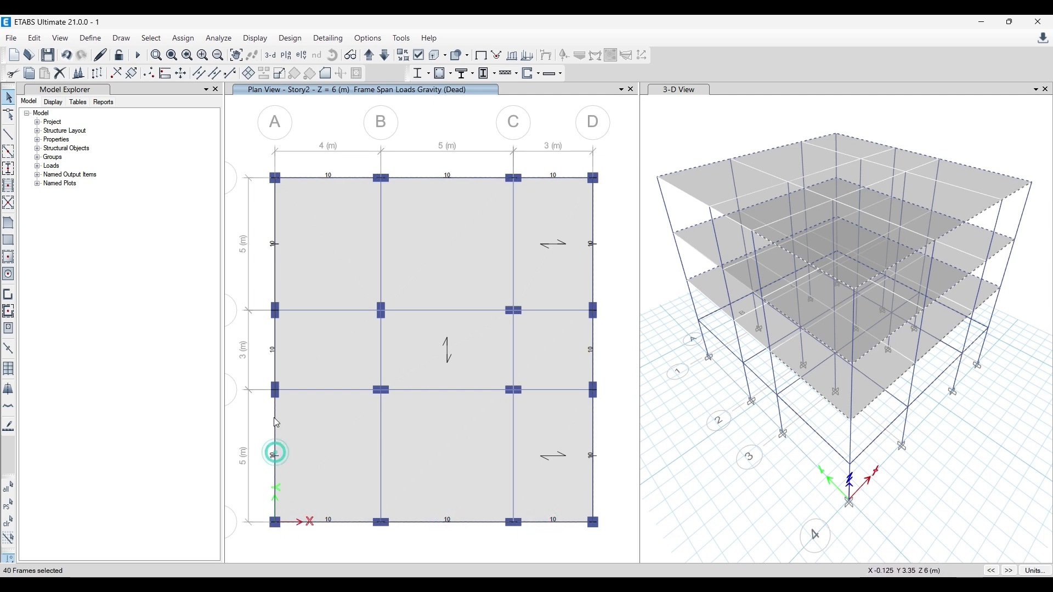
{"action": "left_click", "coordinate": [275, 246]}
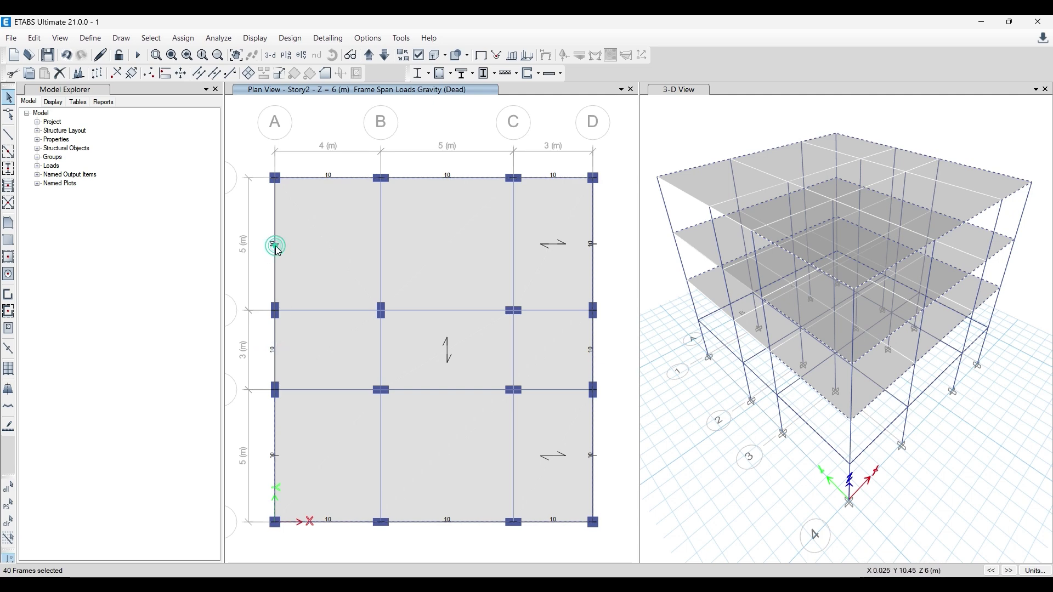
{"action": "left_click", "coordinate": [759, 340]}
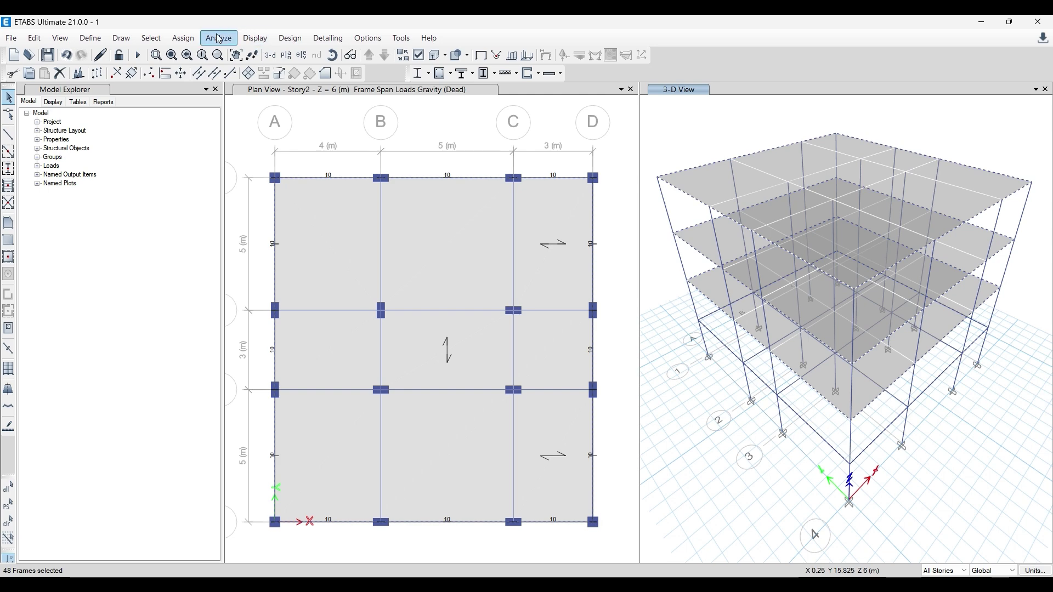
- Delete the existing distributed Dead loads from the selected perimeter beams
{"action": "left_click", "coordinate": [186, 39]}
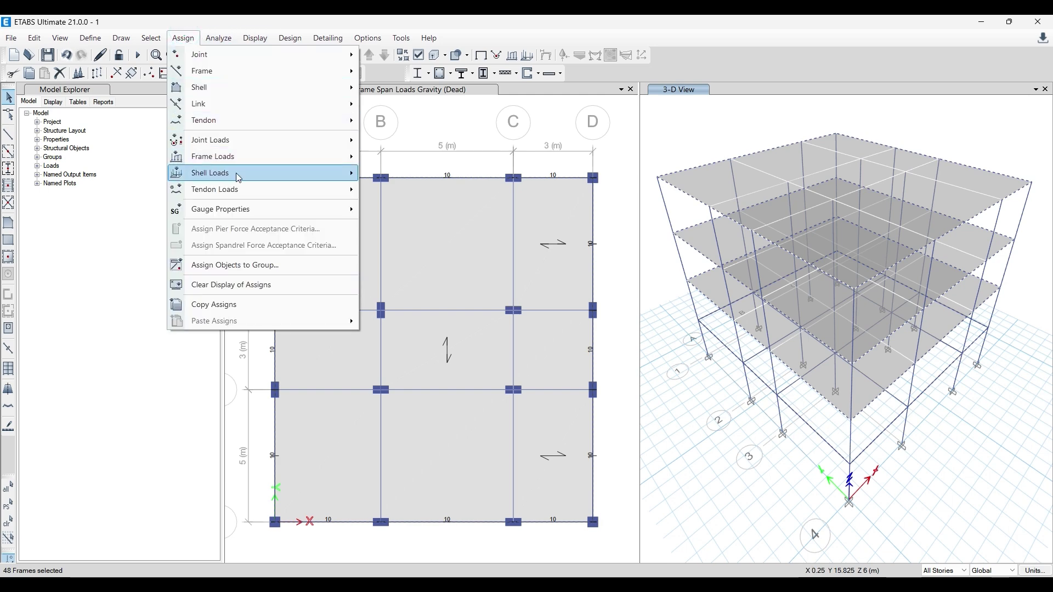
{"action": "mouse_move", "coordinate": [239, 156]}
{"action": "left_click", "coordinate": [397, 173]}
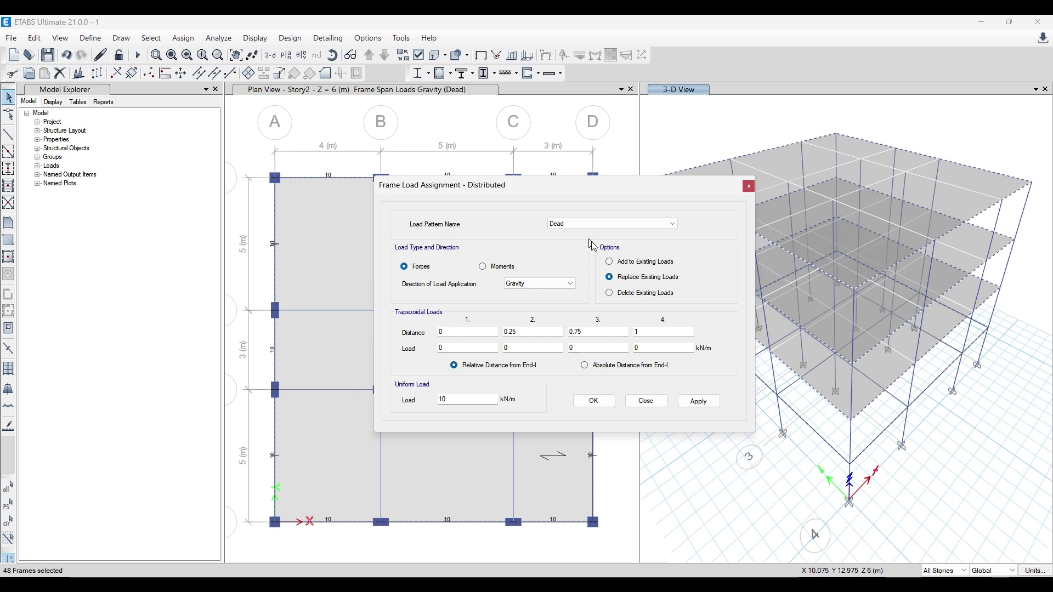
{"action": "left_click", "coordinate": [627, 292]}
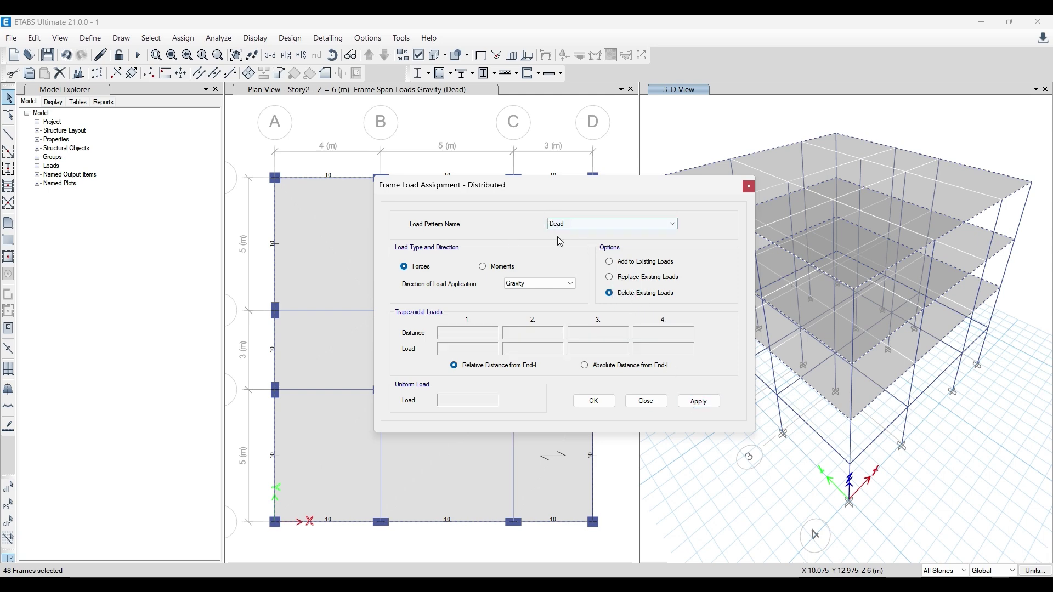
{"action": "left_click", "coordinate": [712, 405]}
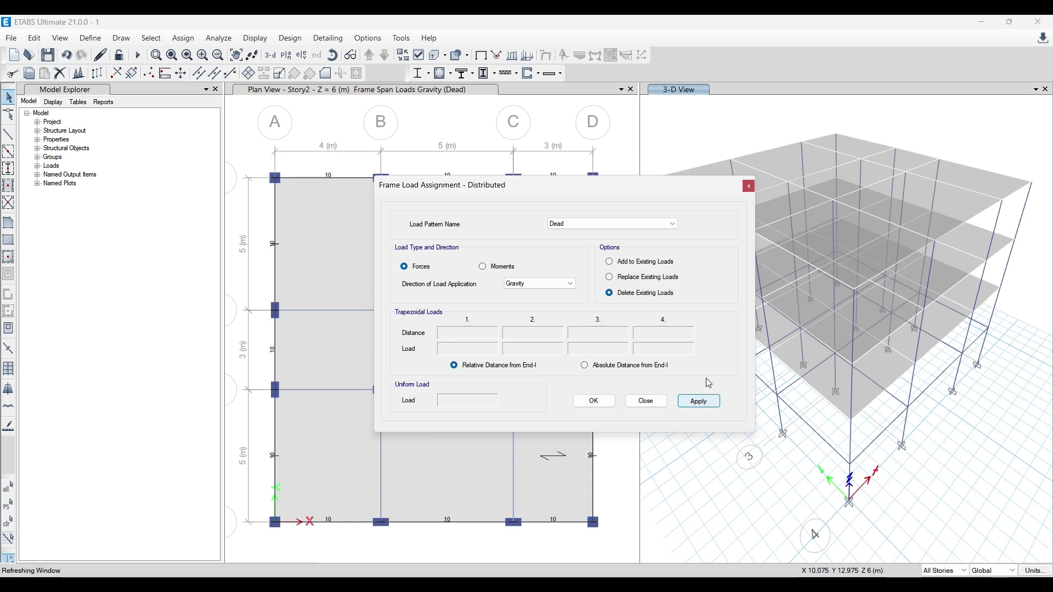
- Show the undeformed shape in the 3-D view and the Story2 plan, and restore the previous selection of perimeter beams
{"action": "left_click_drag", "start_coordinate": [628, 186], "coordinate": [506, 214]}
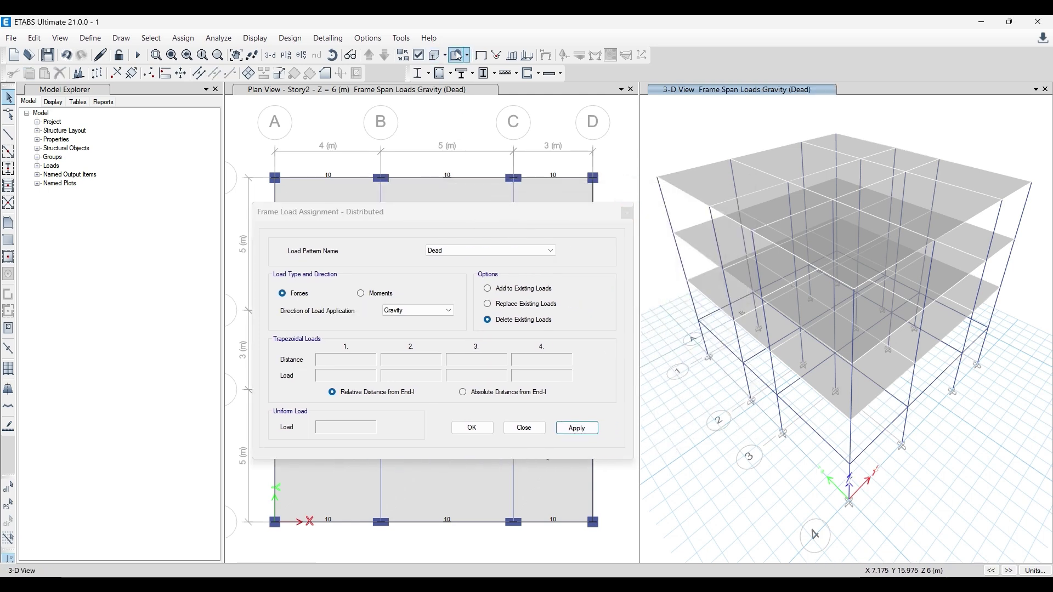
{"action": "left_click", "coordinate": [479, 55]}
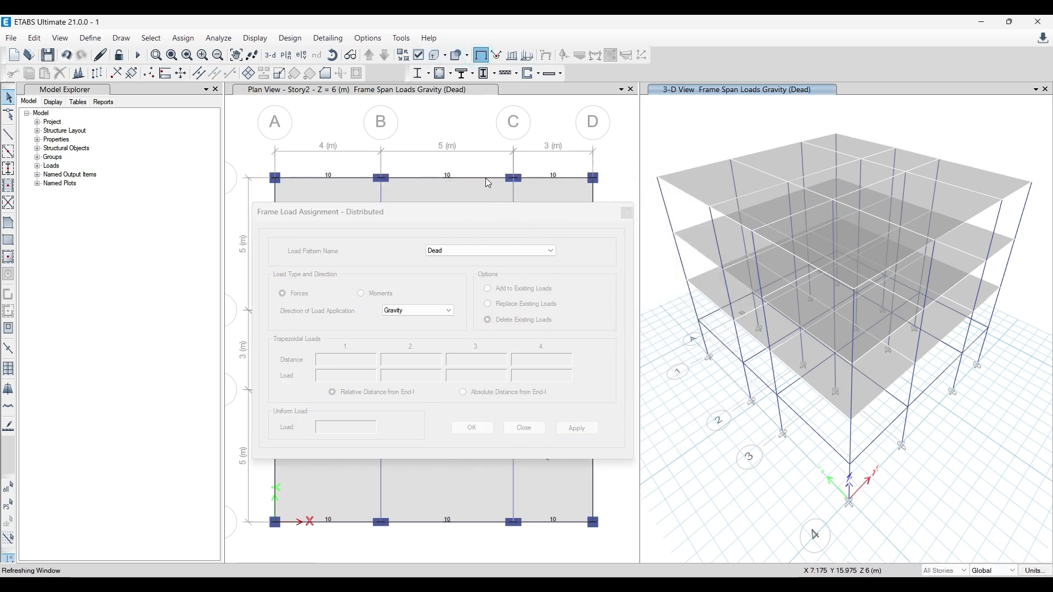
{"action": "left_click", "coordinate": [477, 120]}
{"action": "left_click", "coordinate": [480, 55]}
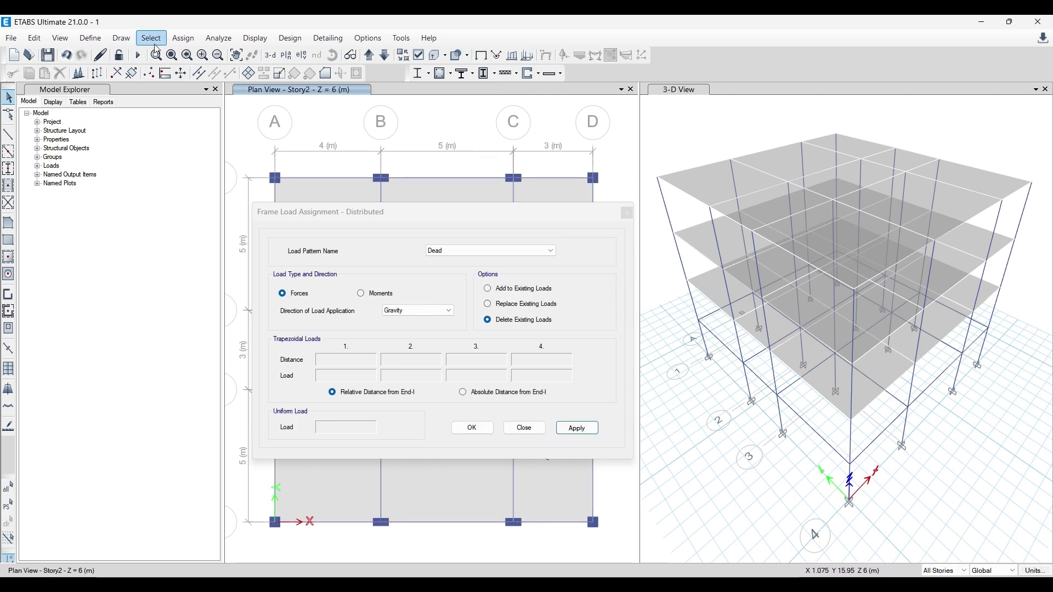
{"action": "left_click", "coordinate": [155, 43]}
{"action": "left_click", "coordinate": [182, 91]}
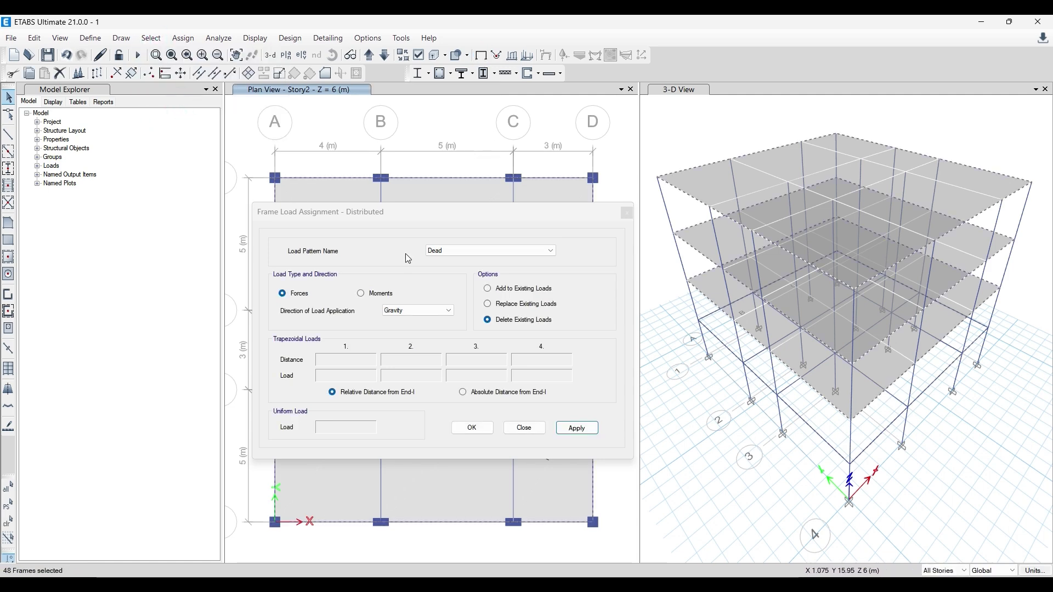
- Assign the selected beams a 10 kN/m uniform Gravity force under the Wall Load pattern, replacing existing loads, and check one Story2 beam's loads
{"action": "left_click", "coordinate": [490, 251]}
{"action": "left_click", "coordinate": [550, 251]}
{"action": "left_click", "coordinate": [467, 280]}
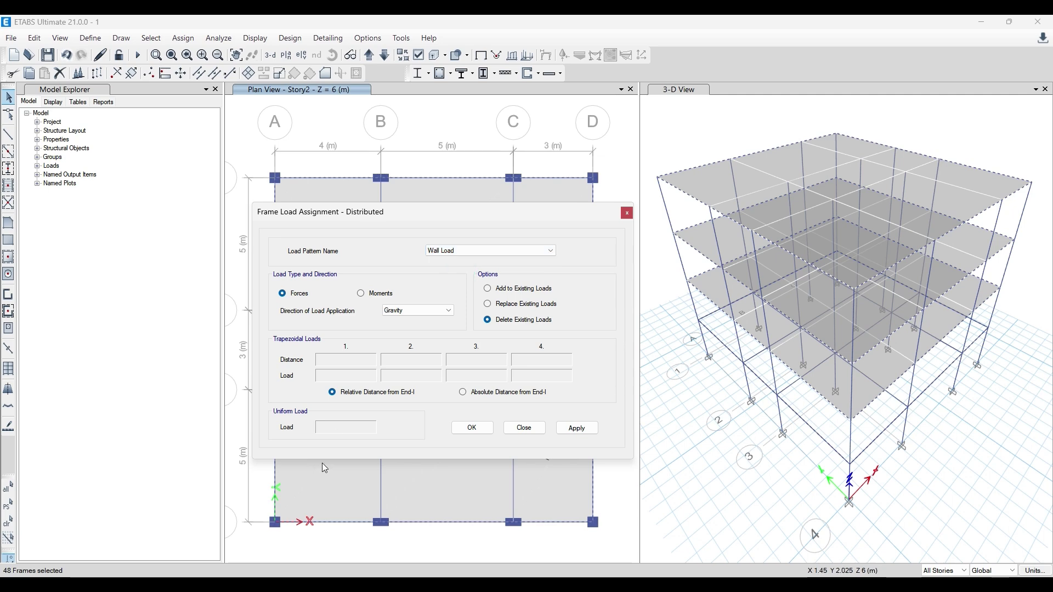
{"action": "left_click", "coordinate": [505, 305]}
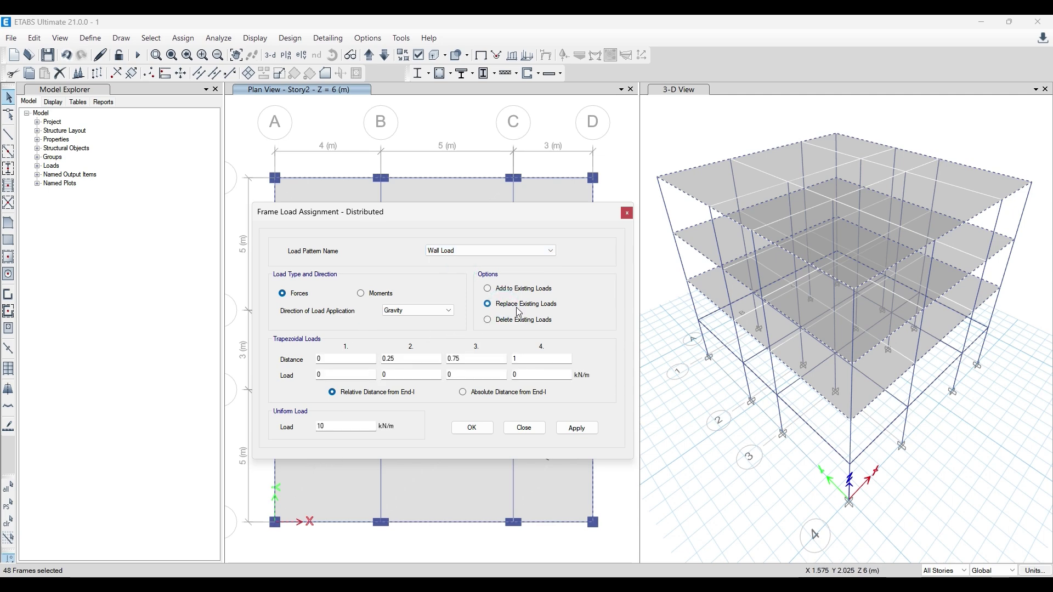
{"action": "left_click", "coordinate": [334, 426]}
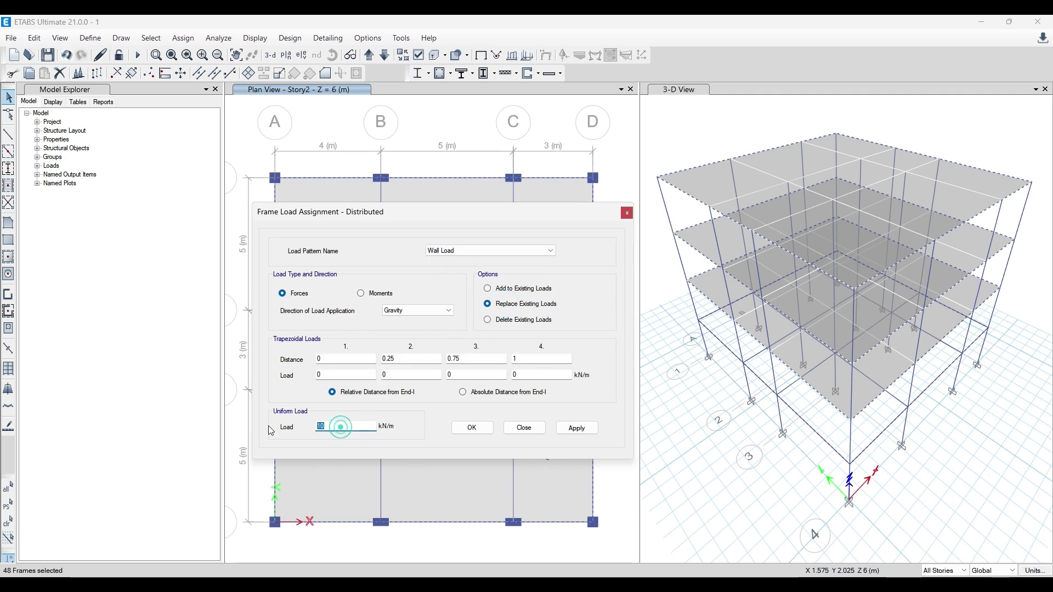
{"action": "left_click", "coordinate": [576, 428]}
{"action": "left_click", "coordinate": [481, 430]}
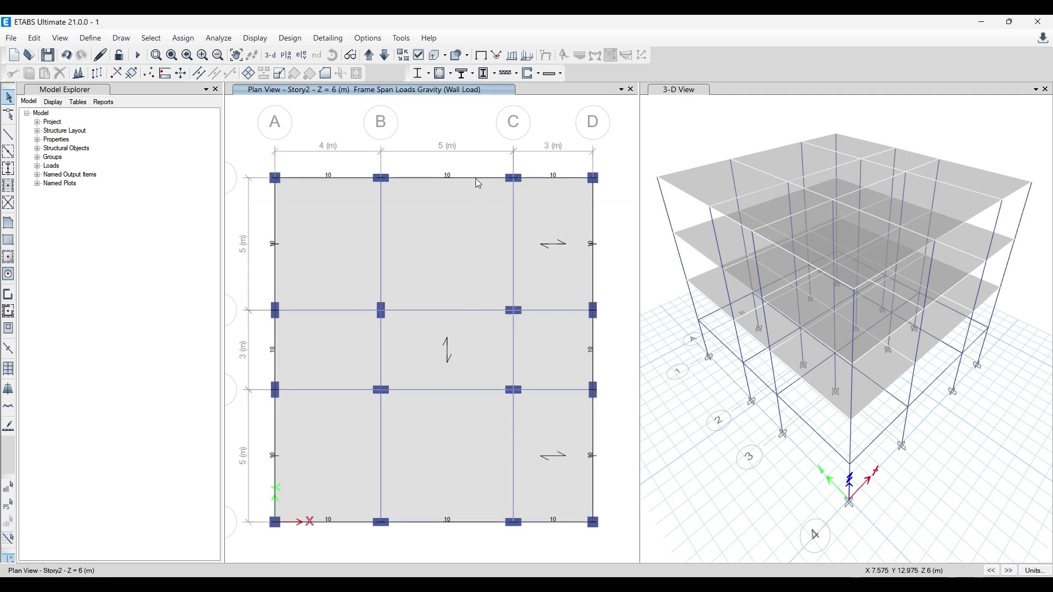
{"action": "right_click", "coordinate": [475, 178]}
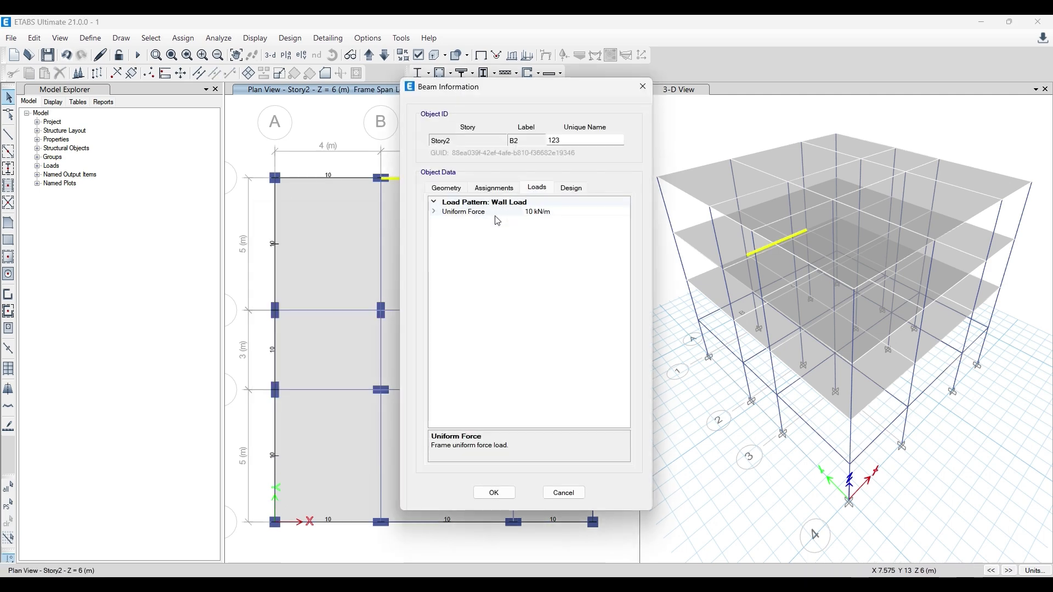
{"action": "left_click", "coordinate": [640, 88]}
- Select the slabs between grids A and C in the plan's upper 5 m and middle 3 m bays on all stories, including the top-story corner slab
{"action": "left_click", "coordinate": [349, 264]}
{"action": "left_click", "coordinate": [344, 343]}
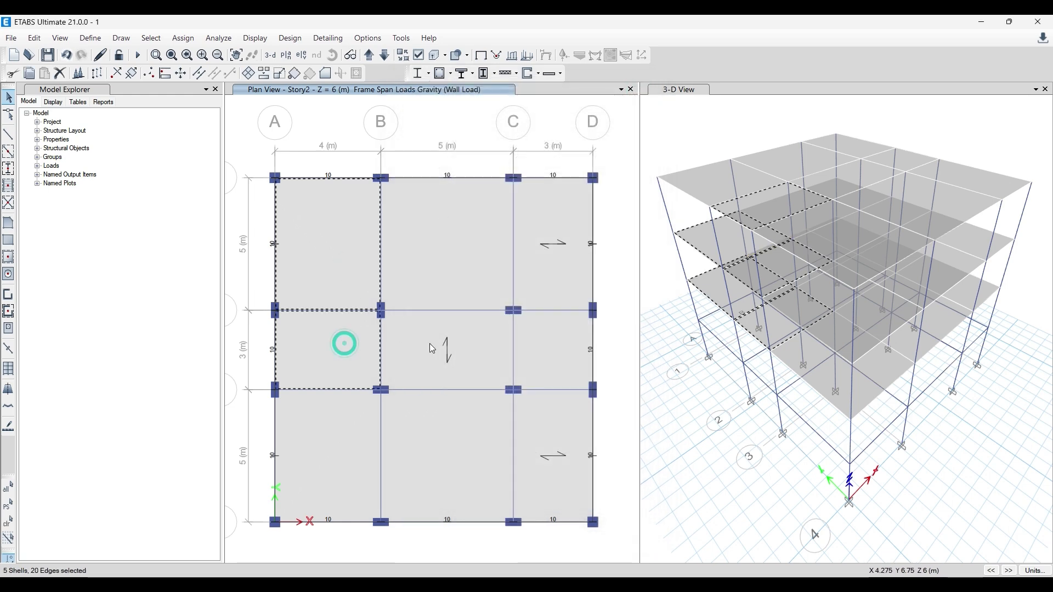
{"action": "left_click", "coordinate": [425, 275]}
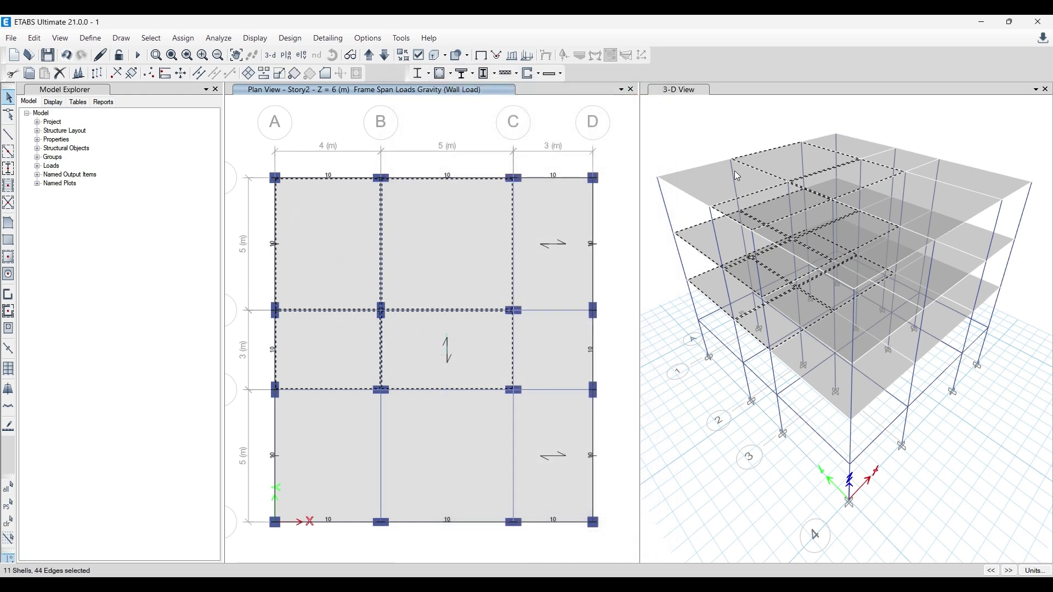
{"action": "left_click", "coordinate": [712, 186]}
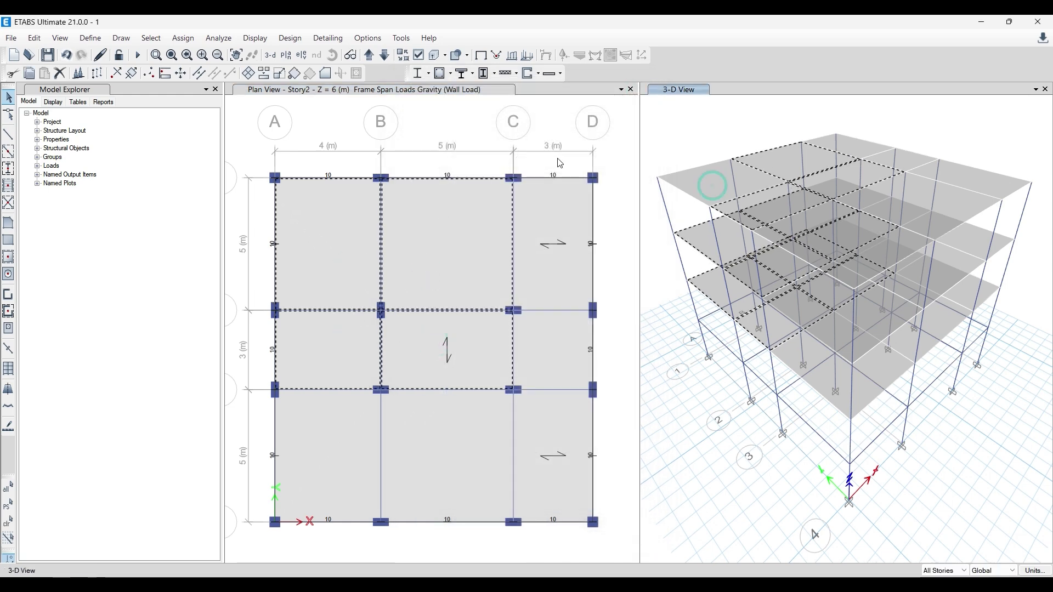
- Assign the selected slabs a uniform load of 2 kN/m² in the Gravity direction under the Dead pattern, replacing existing loads
{"action": "left_click", "coordinate": [186, 38]}
{"action": "mouse_move", "coordinate": [242, 176]}
{"action": "left_click", "coordinate": [392, 192]}
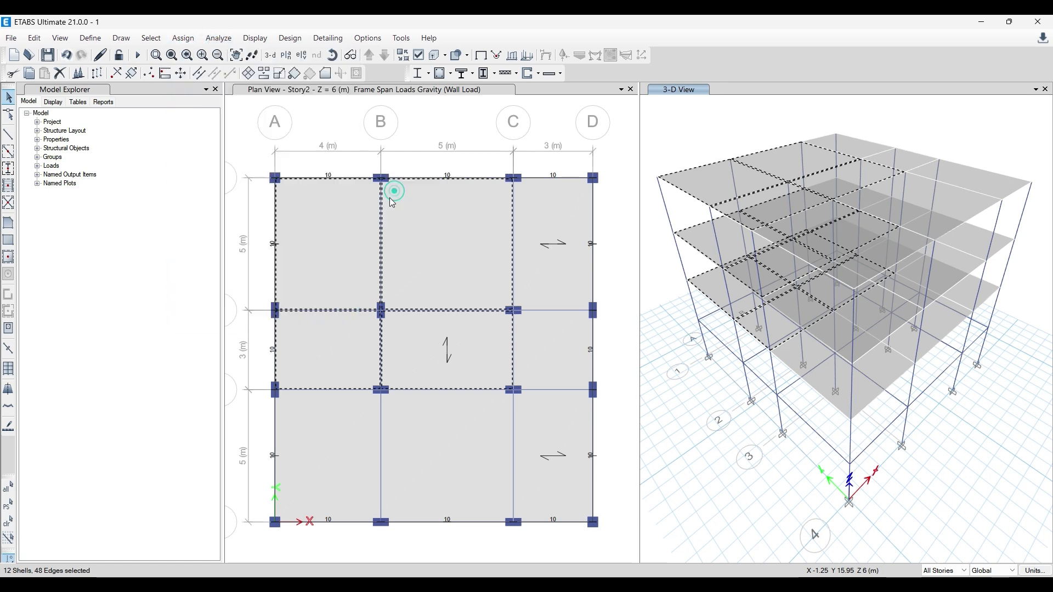
{"action": "left_click", "coordinate": [633, 283]}
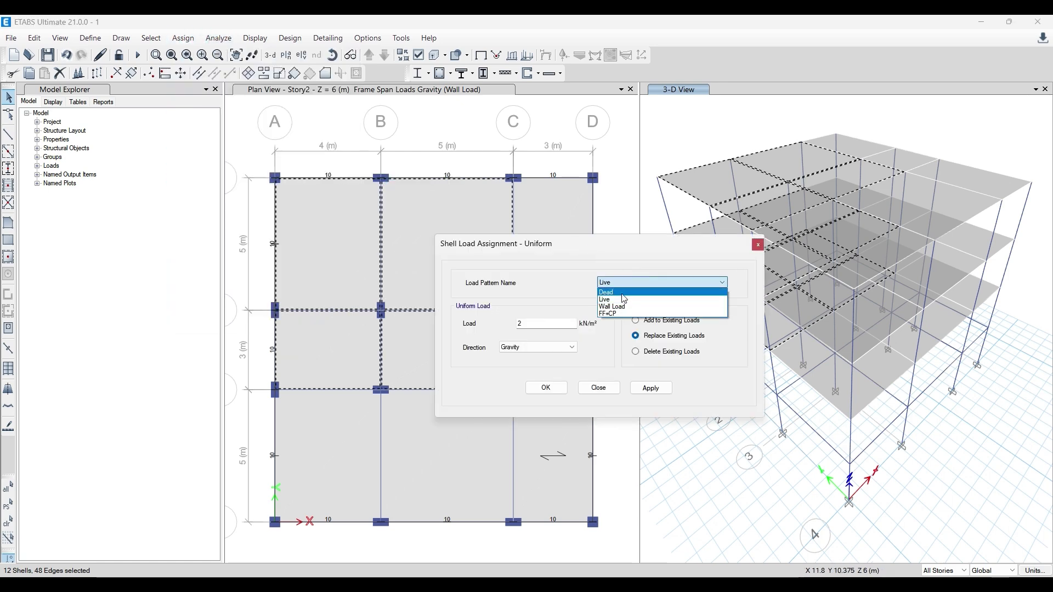
{"action": "left_click", "coordinate": [619, 289]}
{"action": "left_click", "coordinate": [651, 388]}
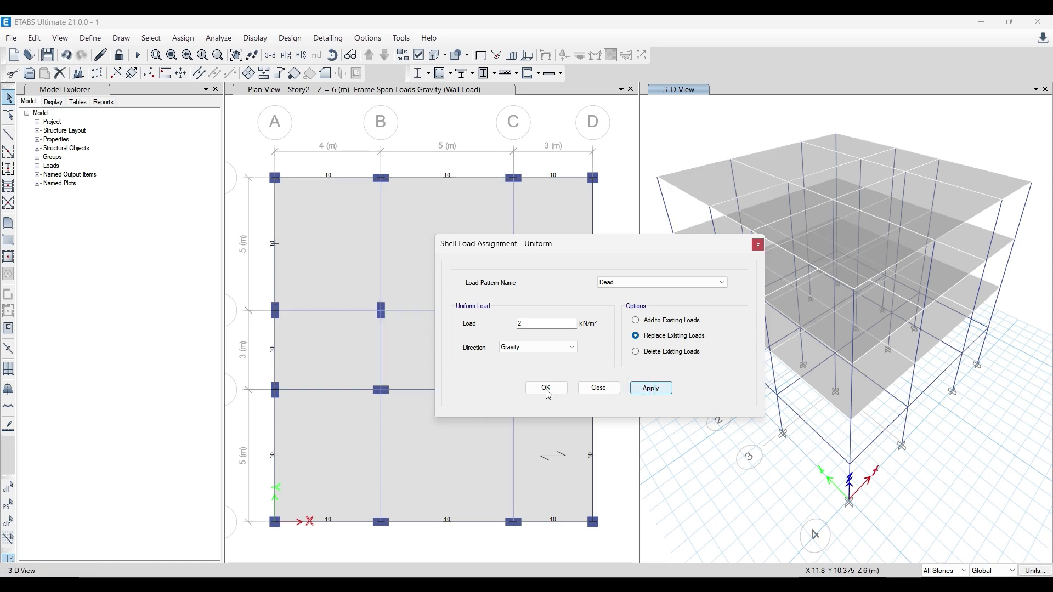
{"action": "left_click", "coordinate": [542, 389]}
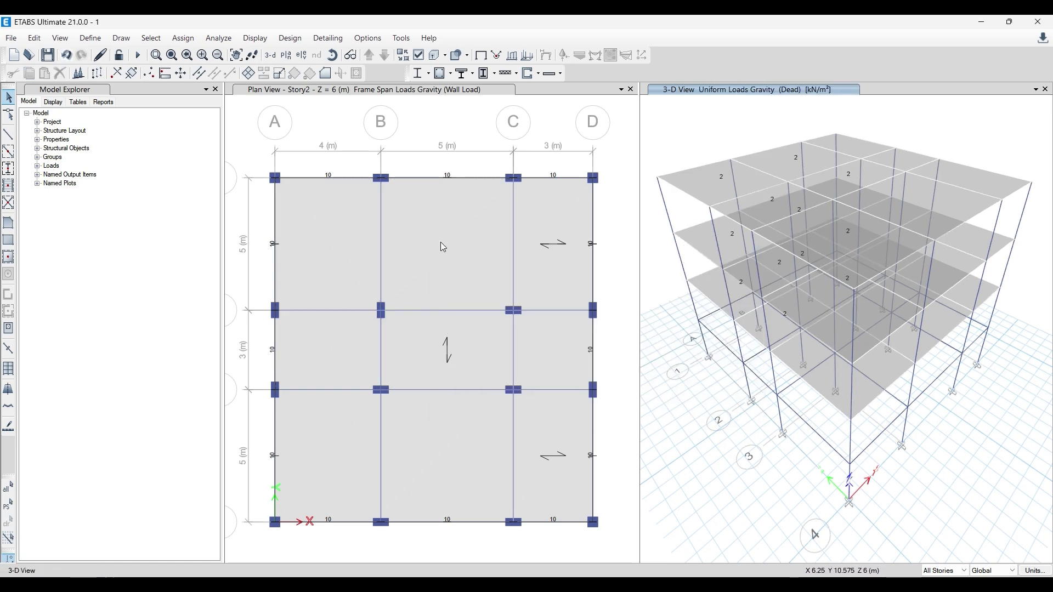
- Delete the uniform Dead loads from the slabs between grids A and C in the upper 5 m and middle 3 m bays, and check one Story2 slab's loads
{"action": "left_click", "coordinate": [442, 245]}
{"action": "left_click", "coordinate": [449, 348]}
{"action": "left_click", "coordinate": [354, 350]}
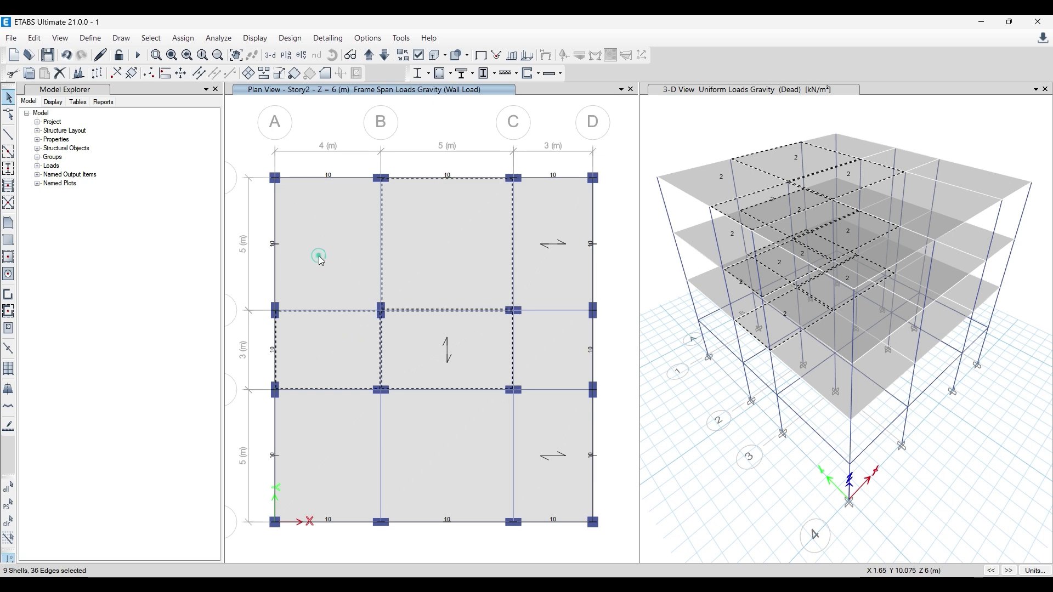
{"action": "left_click", "coordinate": [320, 260]}
{"action": "left_click", "coordinate": [684, 176]}
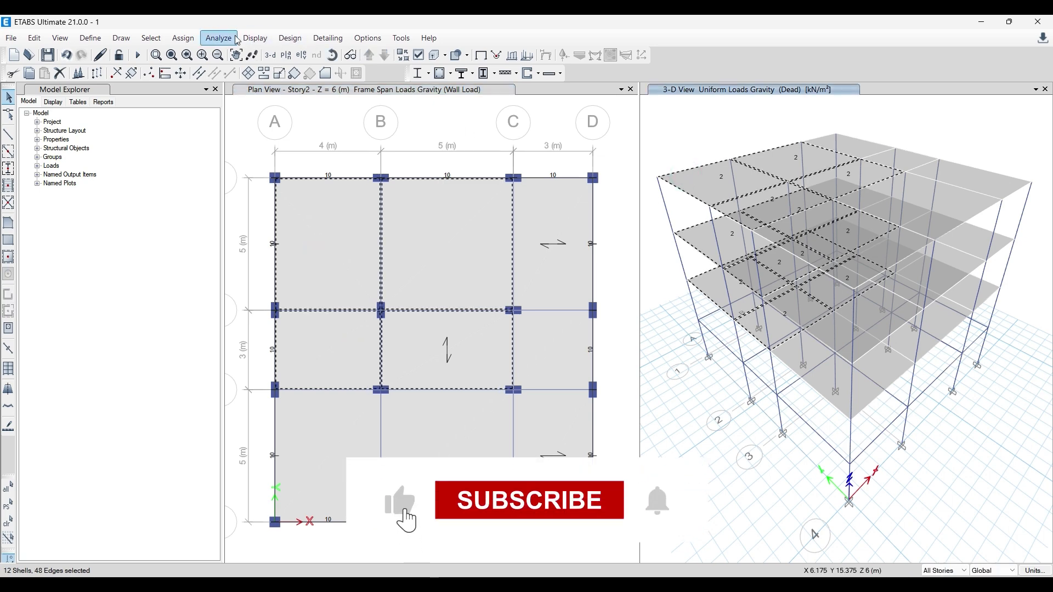
{"action": "left_click", "coordinate": [183, 38]}
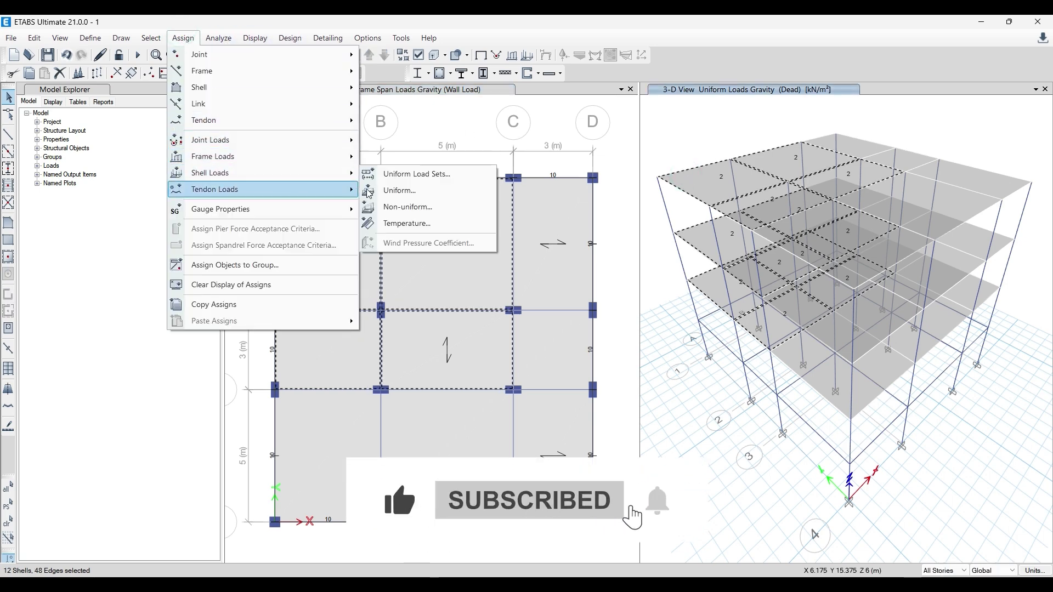
{"action": "left_click", "coordinate": [369, 192]}
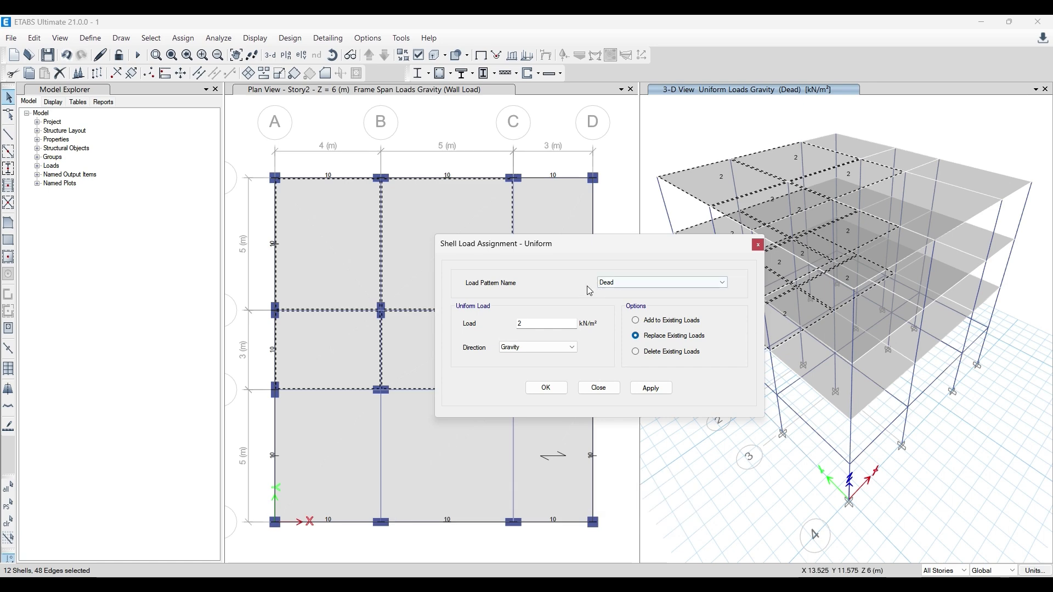
{"action": "left_click", "coordinate": [646, 352]}
{"action": "left_click", "coordinate": [650, 387]}
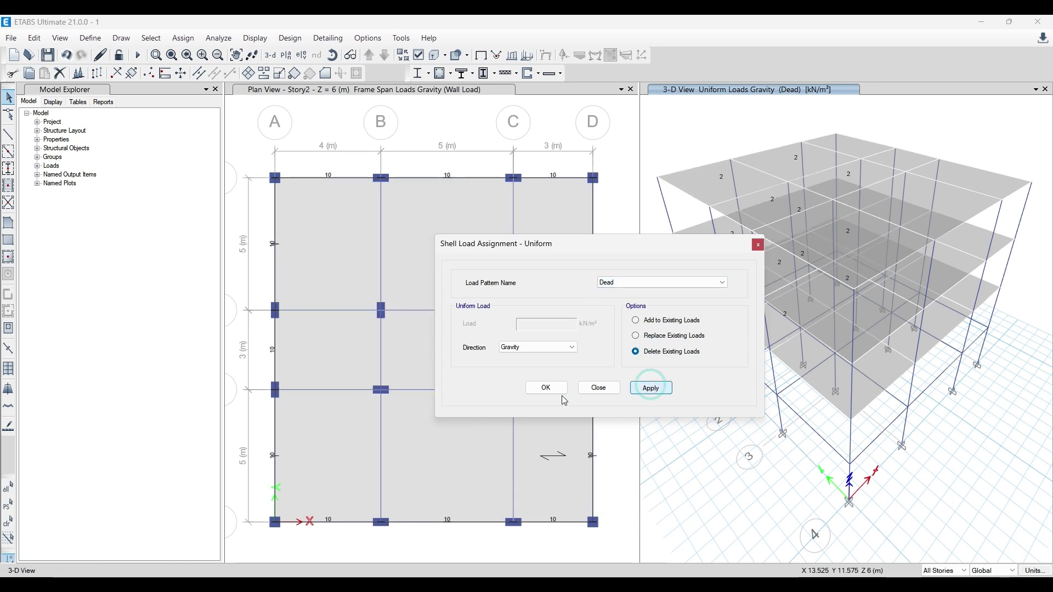
{"action": "left_click", "coordinate": [552, 392]}
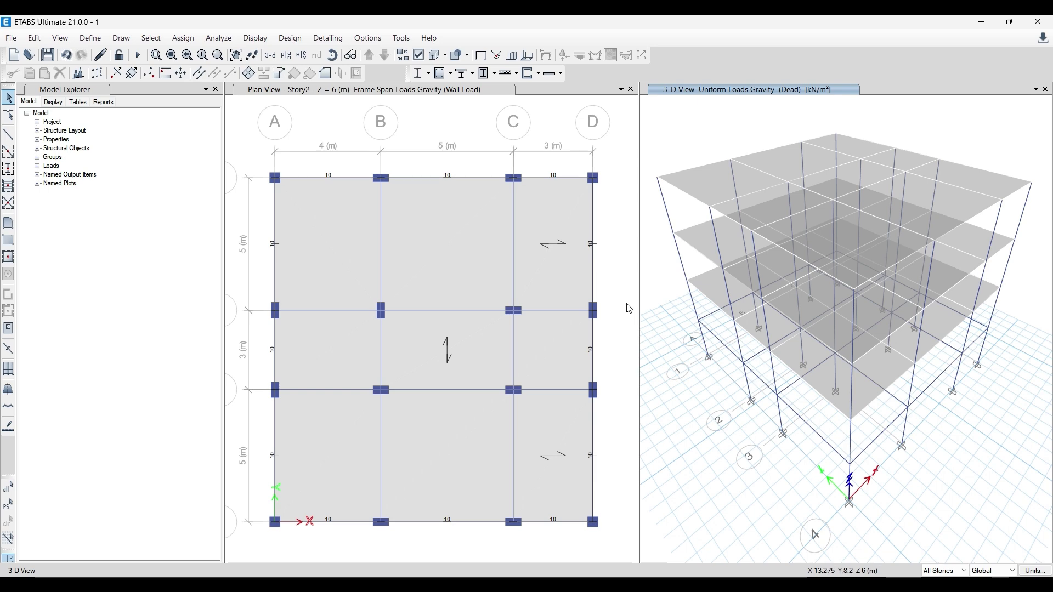
{"action": "right_click", "coordinate": [427, 249]}
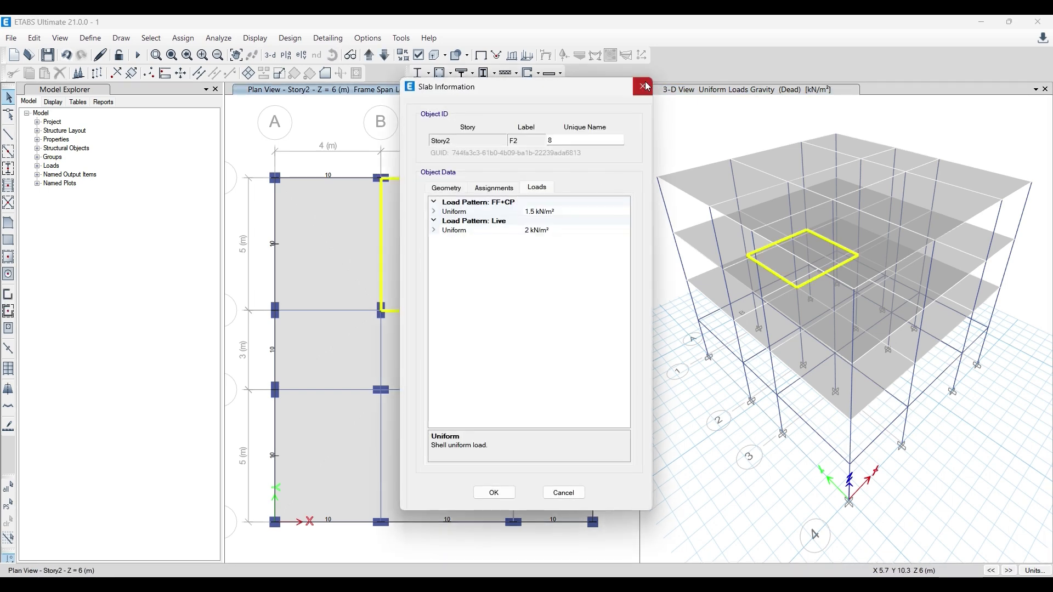
{"action": "left_click", "coordinate": [643, 87]}
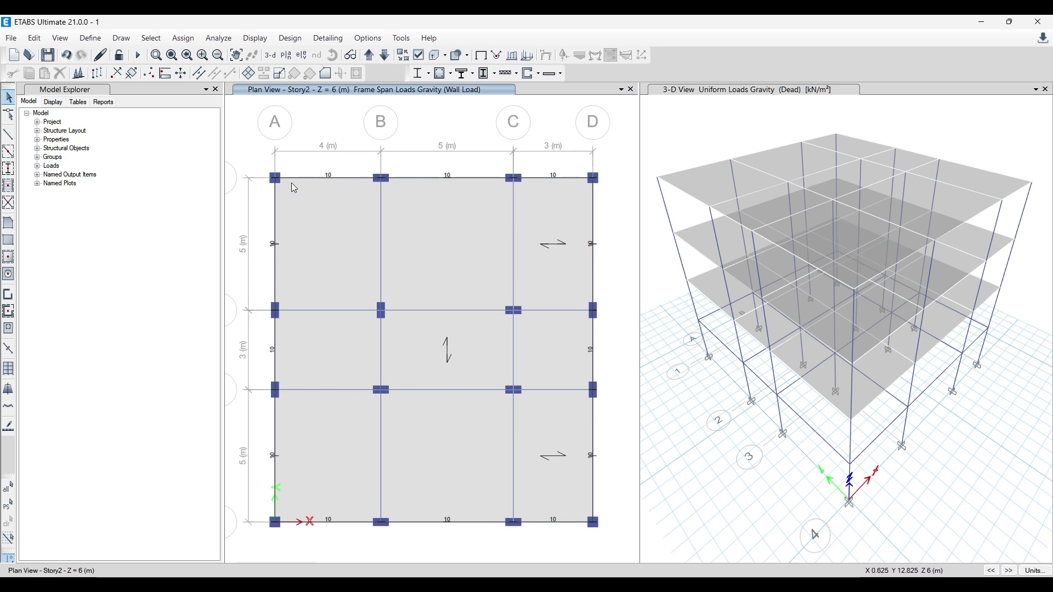
{"action": "left_click", "coordinate": [218, 38]}
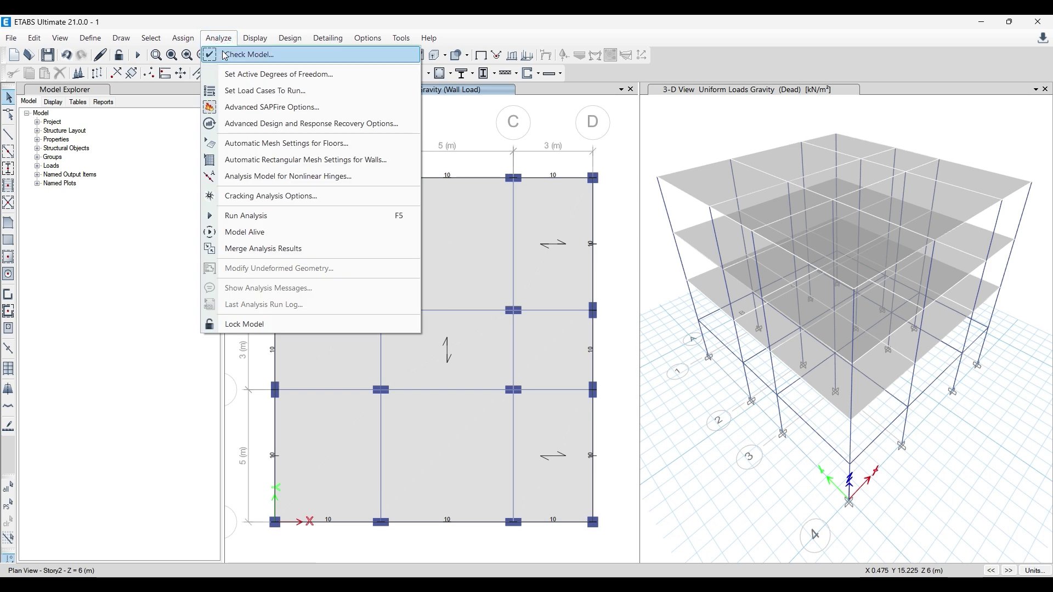
{"action": "mouse_move", "coordinate": [181, 41]}
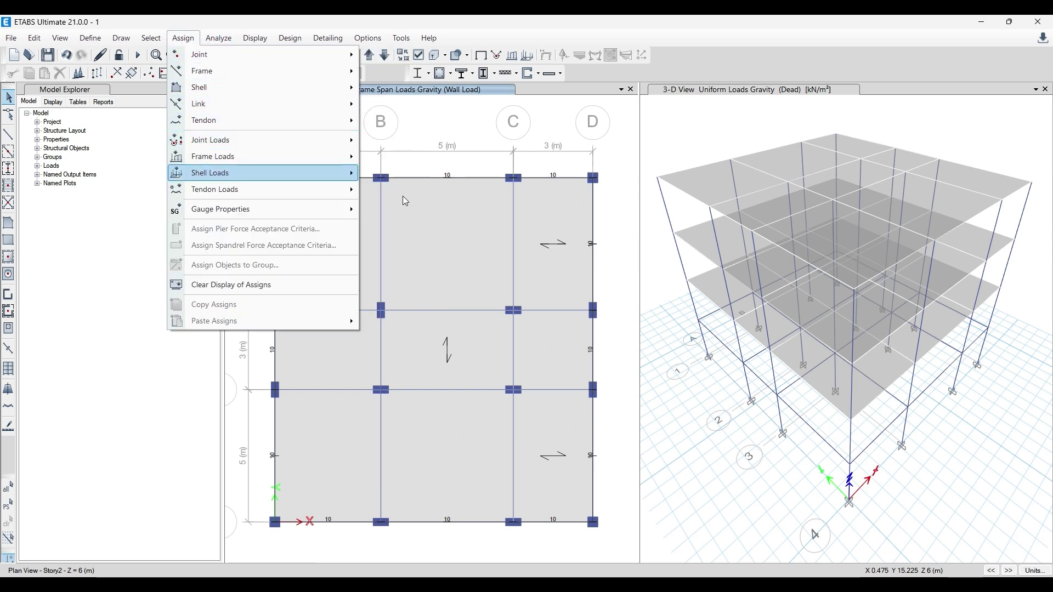
{"action": "left_click", "coordinate": [470, 130]}
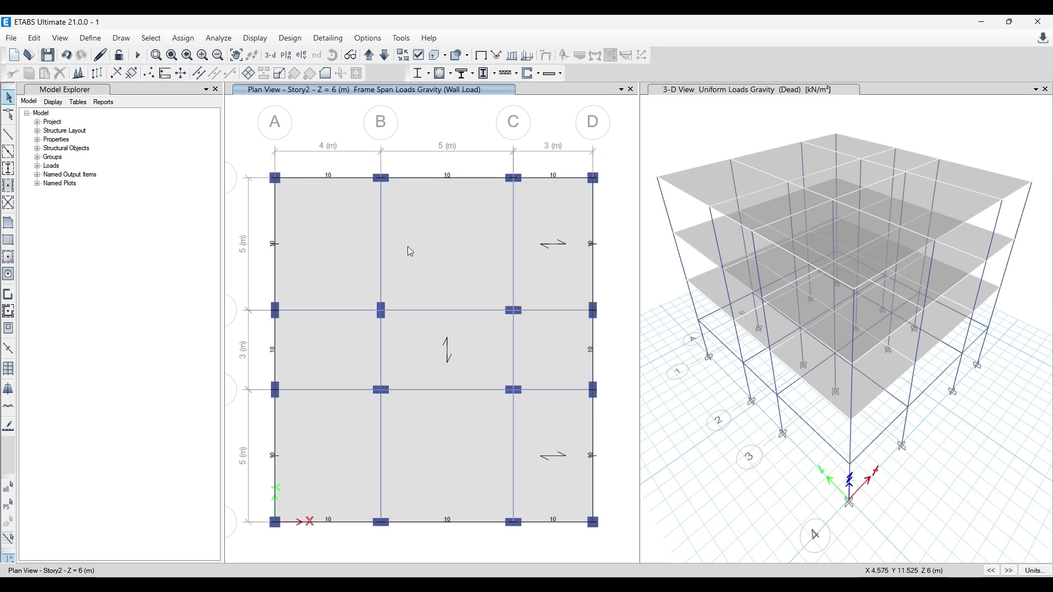
- Switch to Paint and add the text "8. Load Combination" below item 7 of the Topics Covered list, aligned with the other items
{"action": "key", "text": "alt+Tab"}
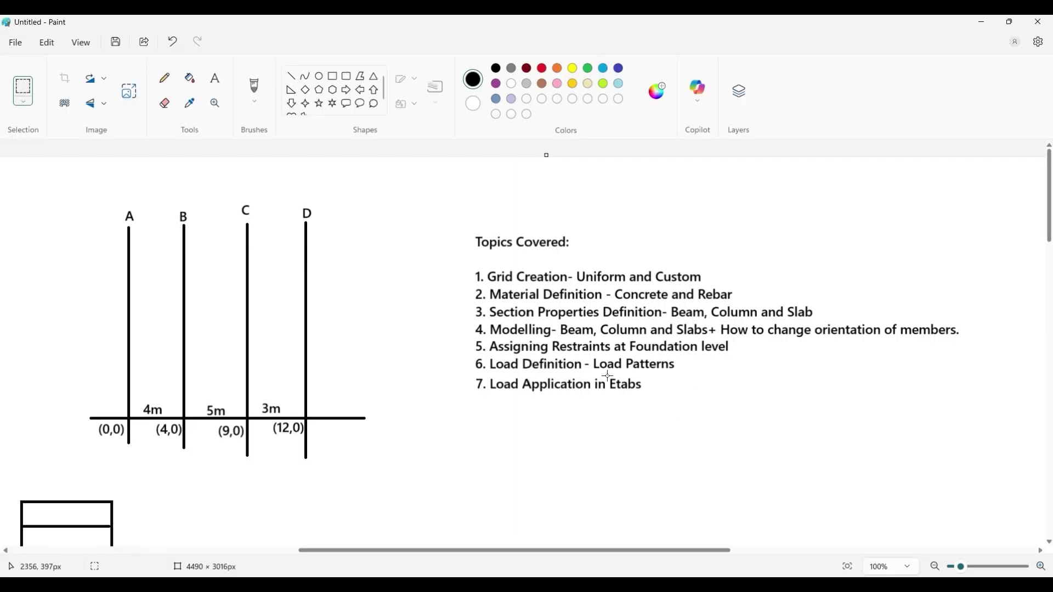
{"action": "left_click", "coordinate": [221, 80]}
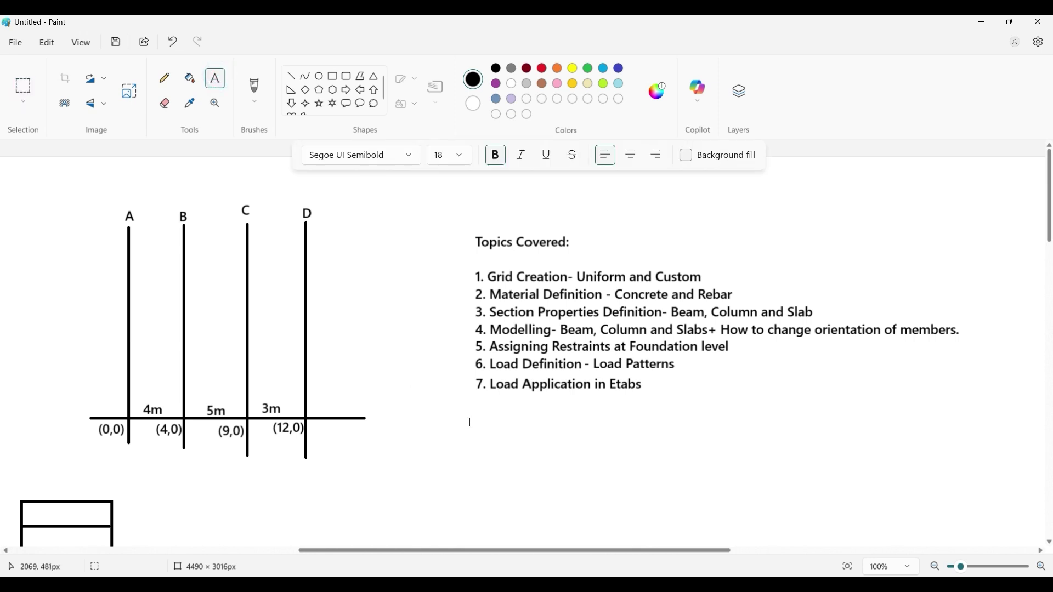
{"action": "left_click_drag", "start_coordinate": [479, 400], "coordinate": [647, 440]}
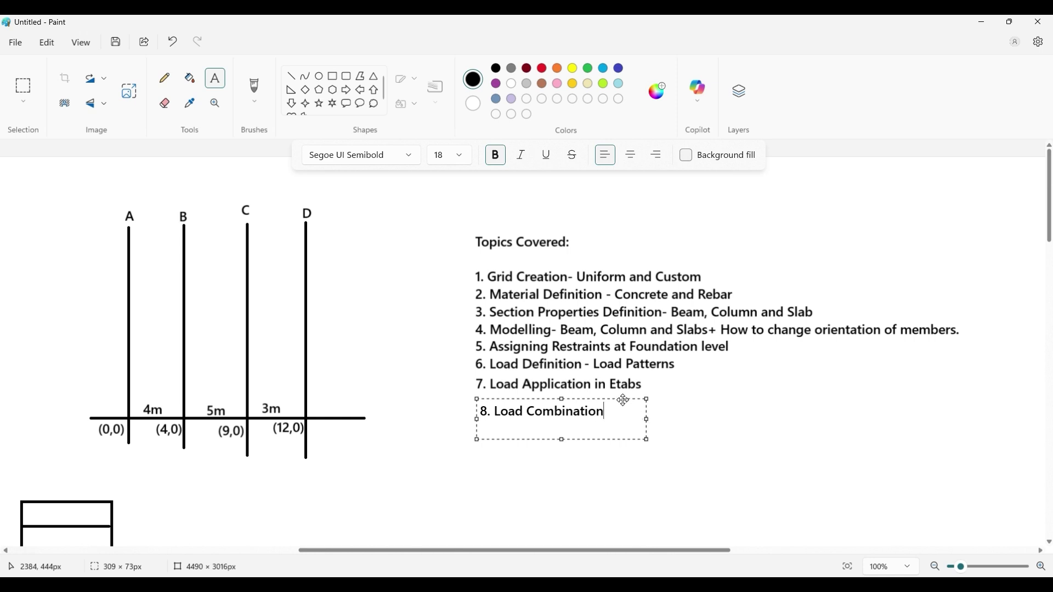
{"action": "left_click_drag", "start_coordinate": [624, 400], "coordinate": [619, 396]}
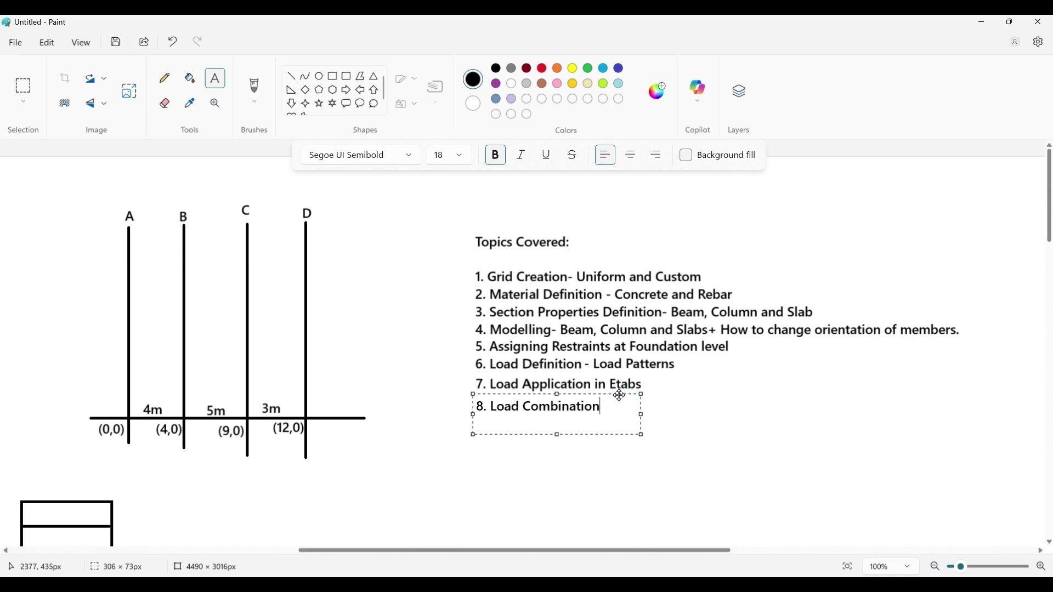
{"action": "left_click", "coordinate": [710, 399]}
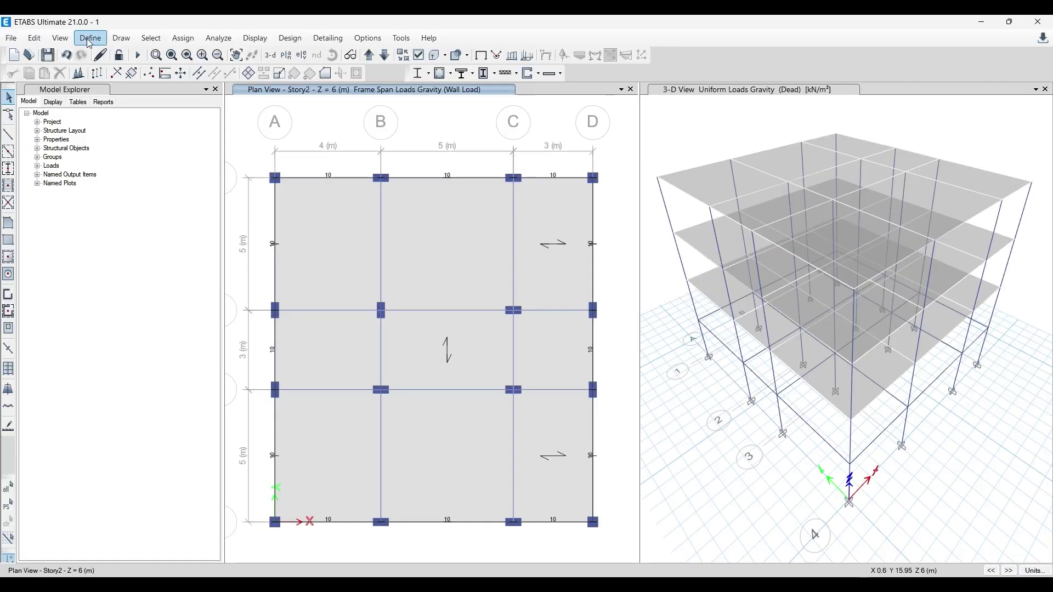
- Back in ETABS, start a new load combination named DL+LL and add three more load rows below Dead
{"action": "left_click", "coordinate": [89, 38]}
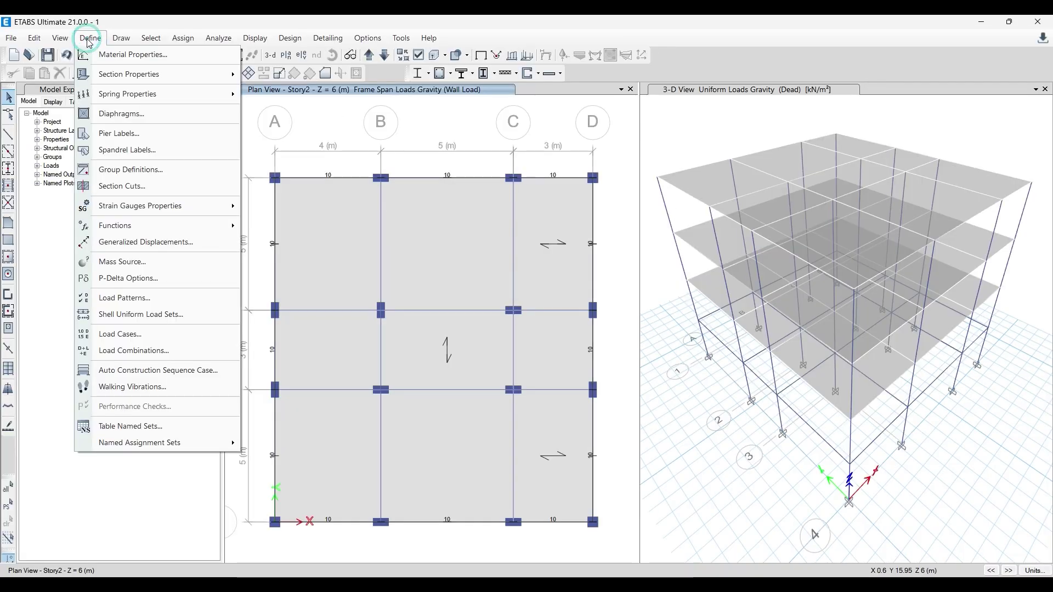
{"action": "left_click", "coordinate": [137, 351]}
{"action": "left_click", "coordinate": [616, 247]}
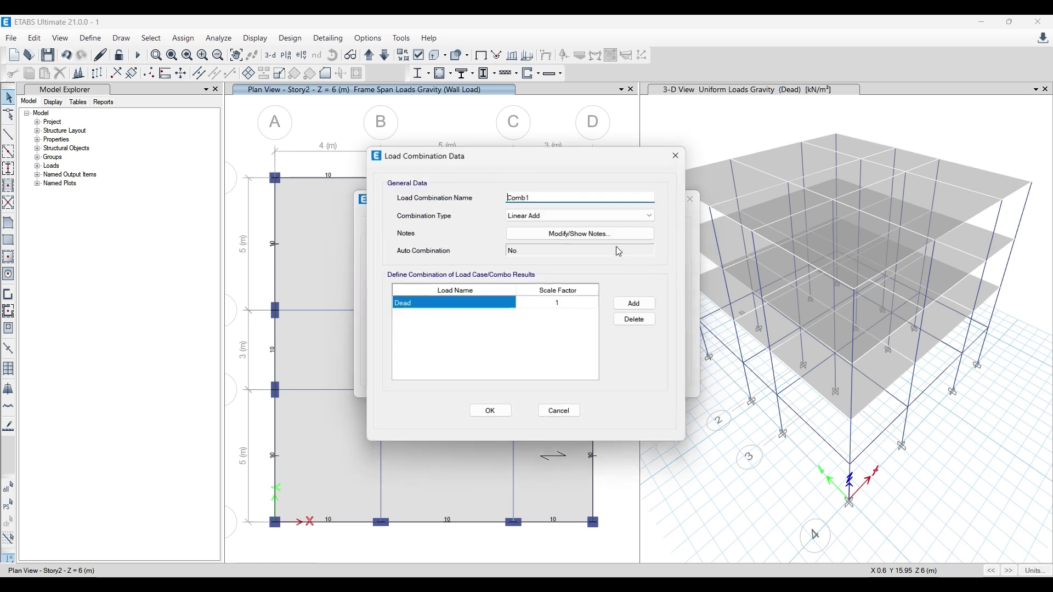
{"action": "double_click", "coordinate": [550, 198]}
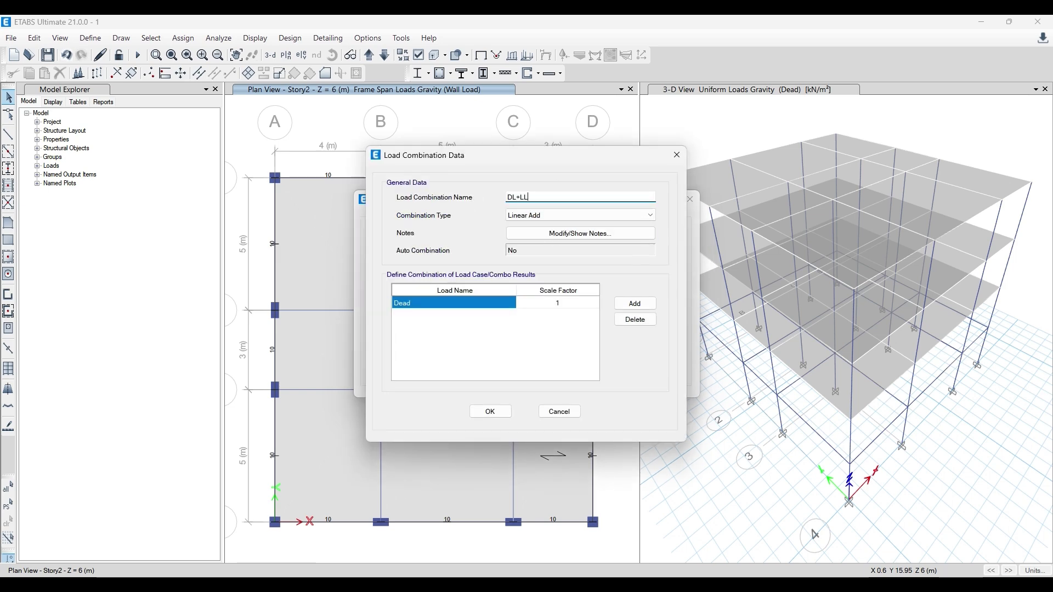
{"action": "left_click", "coordinate": [634, 303]}
{"action": "left_click", "coordinate": [634, 303]}
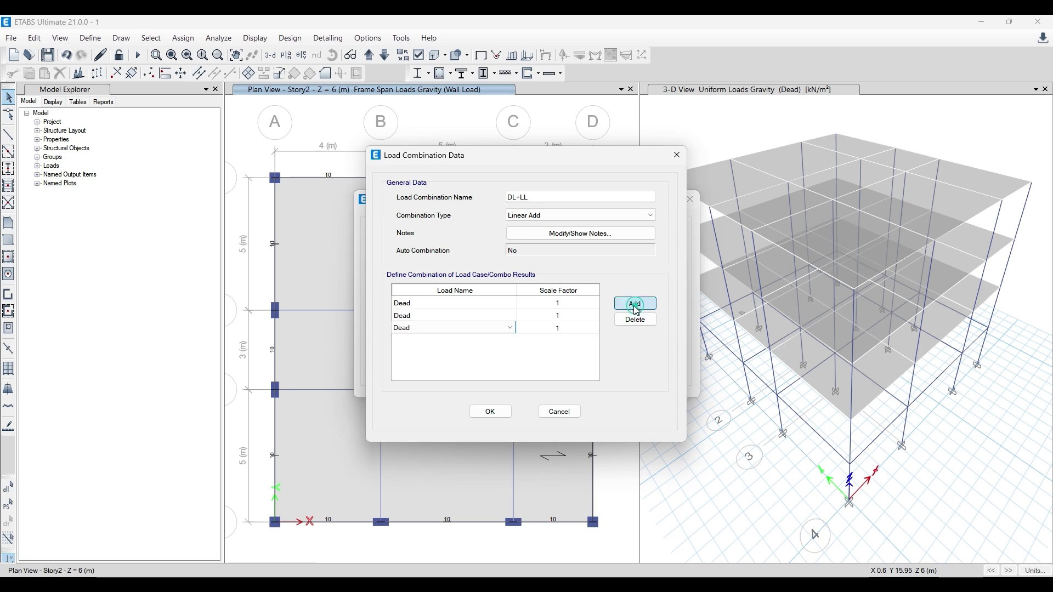
{"action": "left_click", "coordinate": [635, 303]}
- Set the three added rows of the DL+LL combination to Live, FF+CP and Wall Load, and save the combination
{"action": "left_click", "coordinate": [503, 316]}
{"action": "left_click", "coordinate": [510, 316]}
{"action": "left_click", "coordinate": [482, 332]}
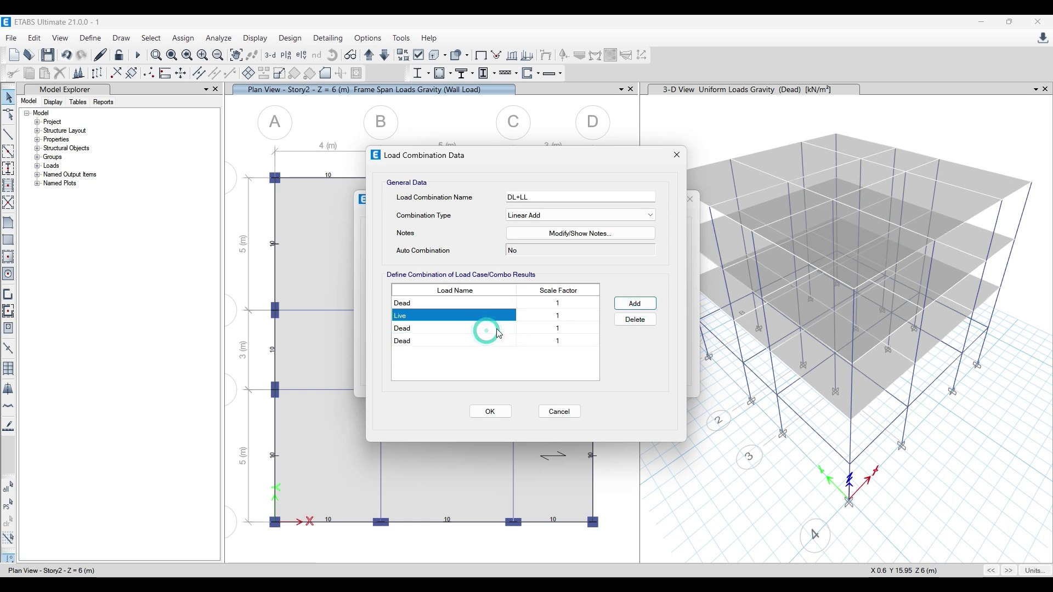
{"action": "left_click", "coordinate": [510, 328]}
{"action": "left_click", "coordinate": [510, 328]}
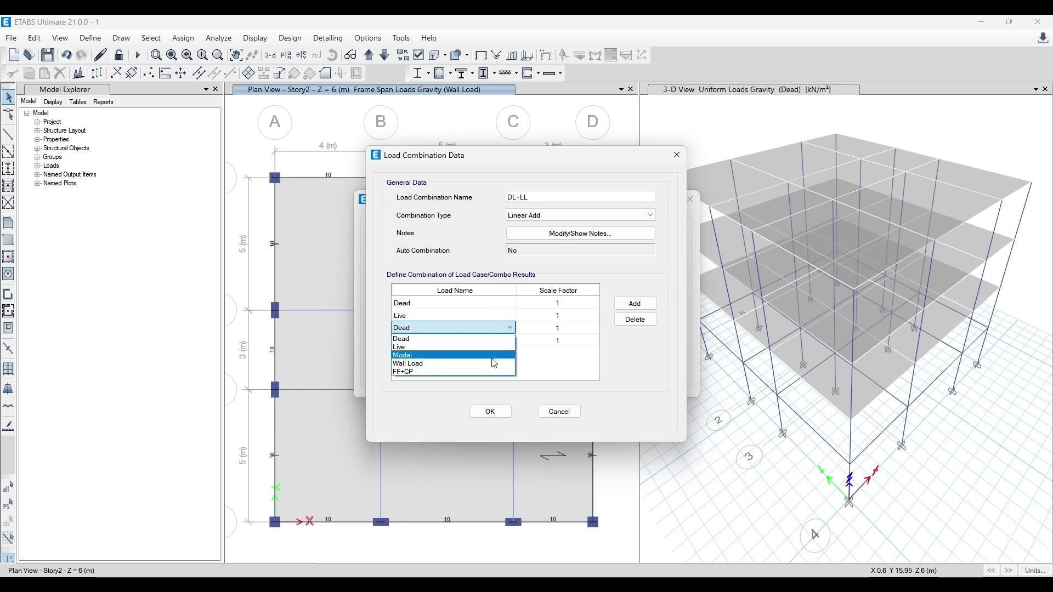
{"action": "left_click", "coordinate": [492, 373]}
{"action": "left_click", "coordinate": [482, 340]}
{"action": "left_click", "coordinate": [510, 341]}
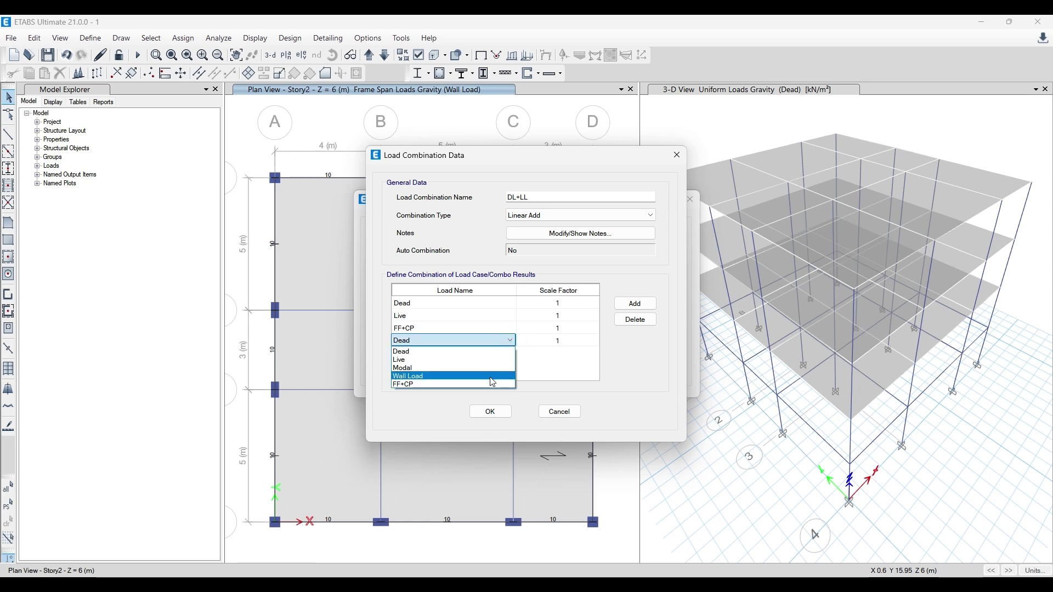
{"action": "left_click", "coordinate": [489, 376]}
{"action": "left_click", "coordinate": [491, 411]}
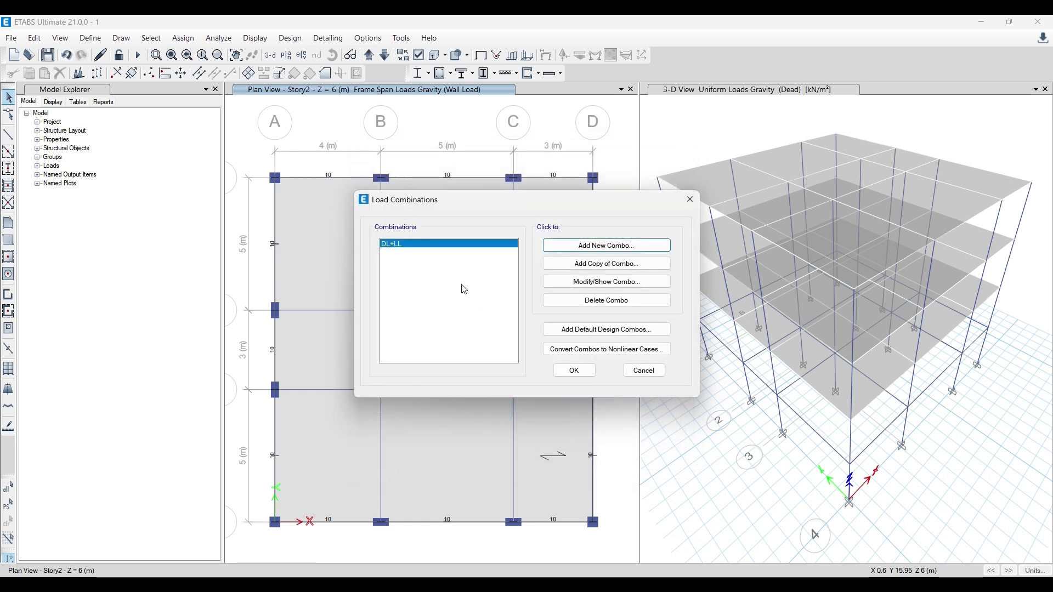
- Copy the DL+LL combination and name the copy 1.5 (DL+LL)
{"action": "left_click", "coordinate": [606, 263]}
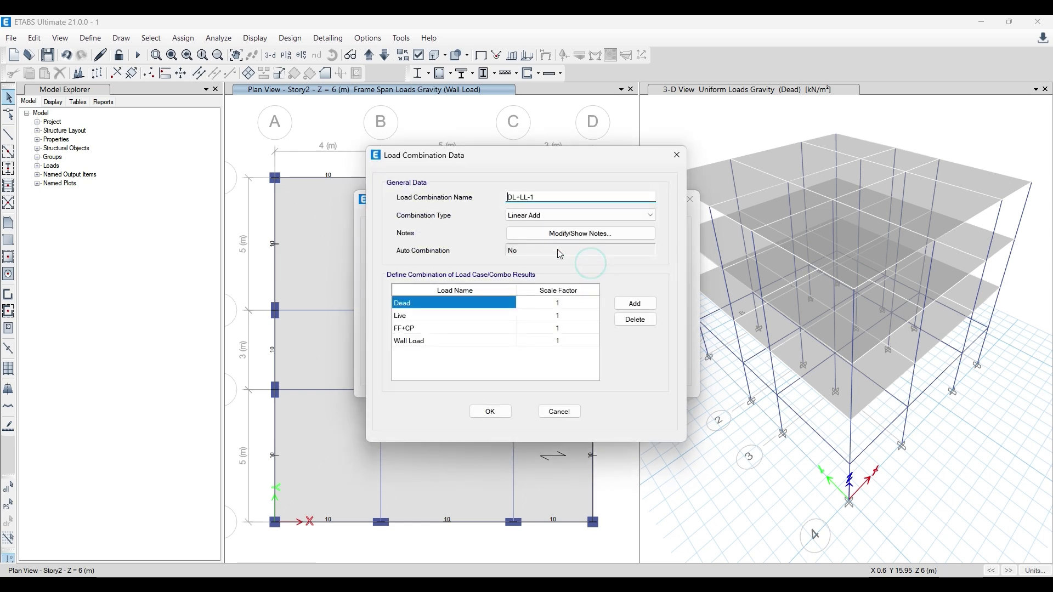
{"action": "type", "text": ".5"}
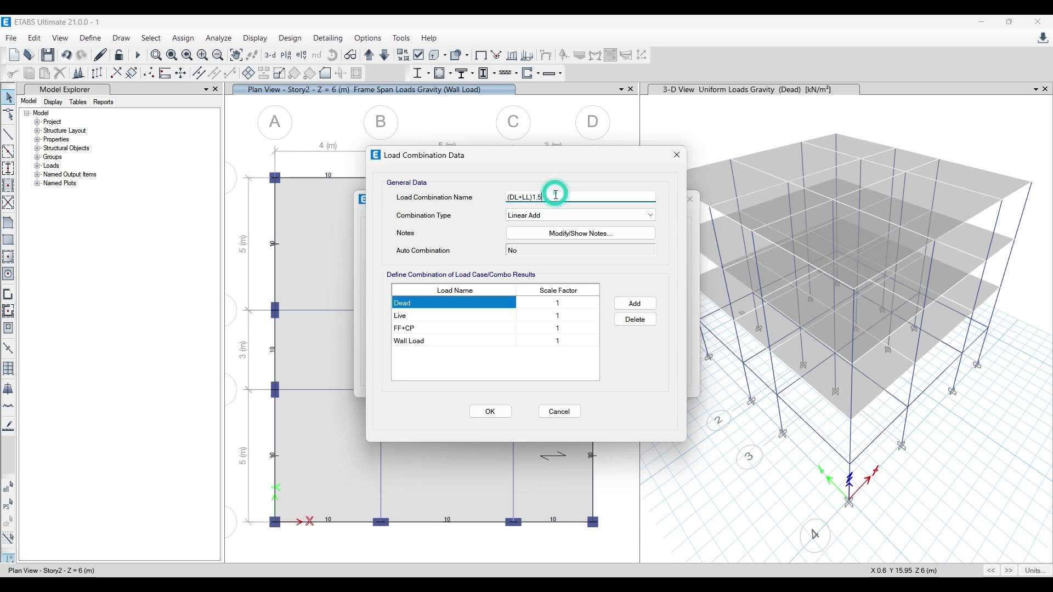
{"action": "left_click_drag", "start_coordinate": [547, 196], "coordinate": [534, 196]}
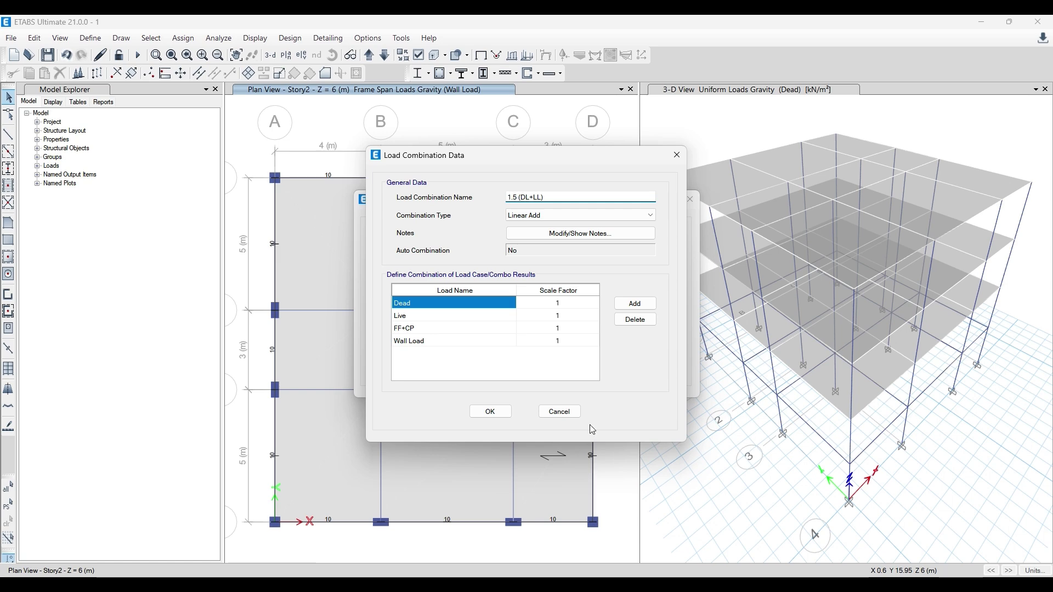
- Set the scale factors of Dead, Live, FF+CP and Wall Load to 1.5 in the copied combination and save the load combinations
{"action": "left_click", "coordinate": [563, 306]}
{"action": "left_click", "coordinate": [562, 305]}
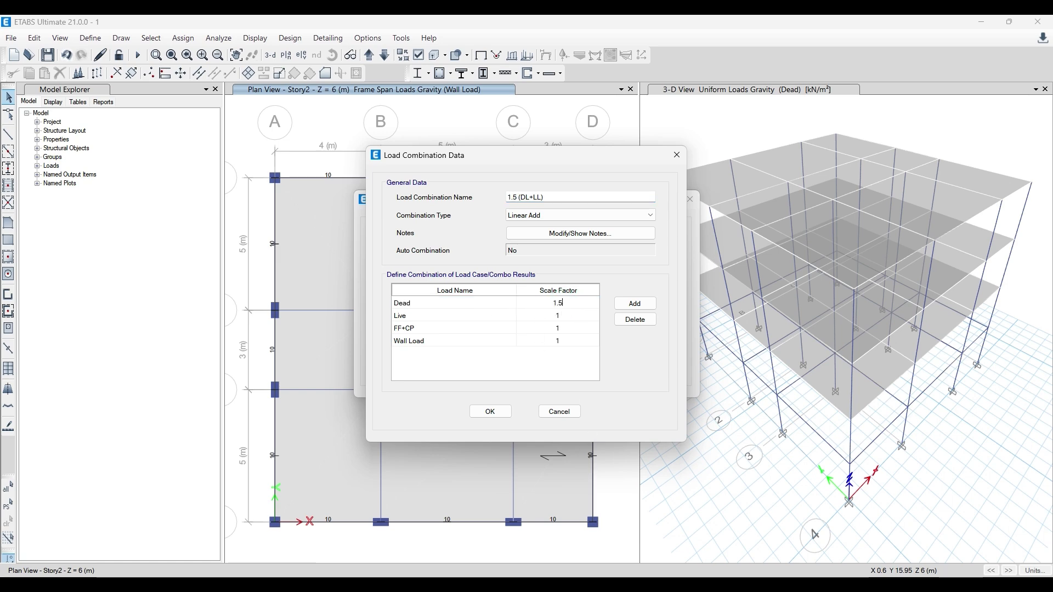
{"action": "left_click", "coordinate": [561, 316]}
{"action": "left_click", "coordinate": [560, 316]}
{"action": "left_click", "coordinate": [567, 330]}
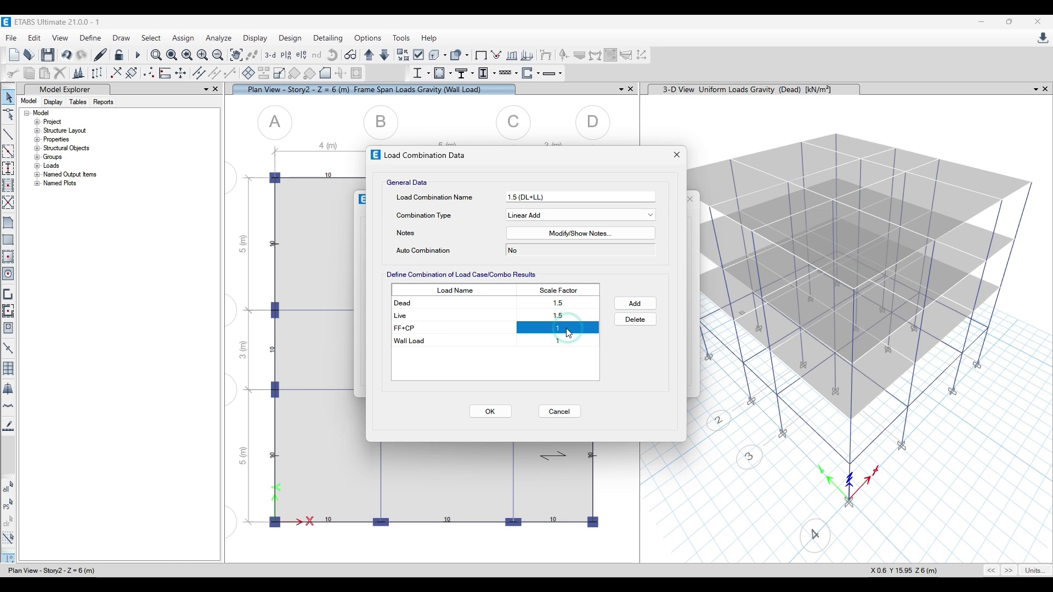
{"action": "left_click", "coordinate": [568, 330]}
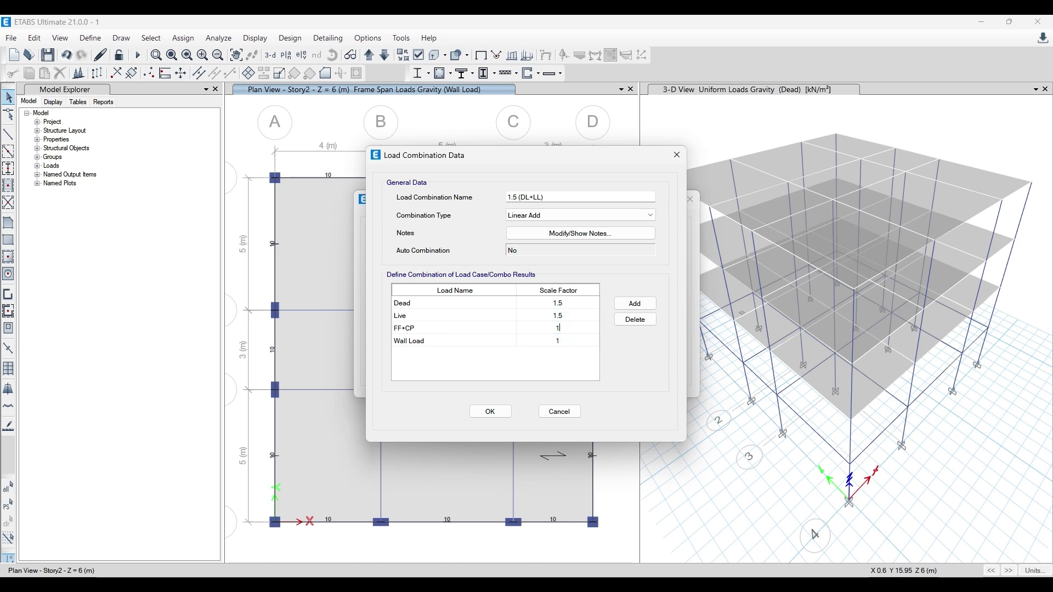
{"action": "left_click", "coordinate": [571, 341]}
{"action": "left_click", "coordinate": [571, 341]}
{"action": "left_click", "coordinate": [485, 412]}
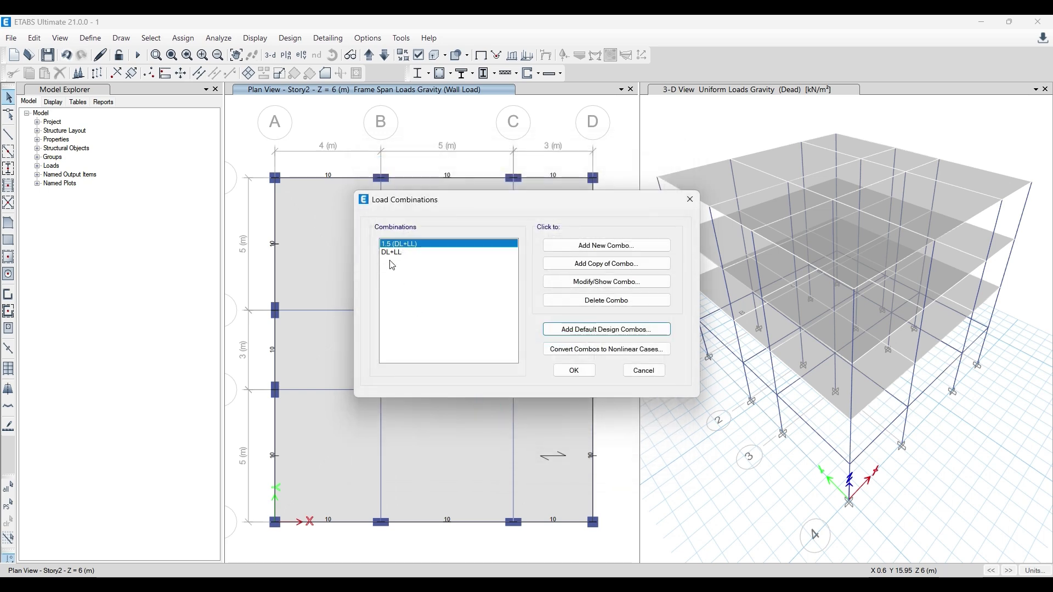
{"action": "left_click", "coordinate": [576, 373]}
- Add the default design load combinations for Concrete Frame Design to the combinations list
{"action": "left_click", "coordinate": [91, 38]}
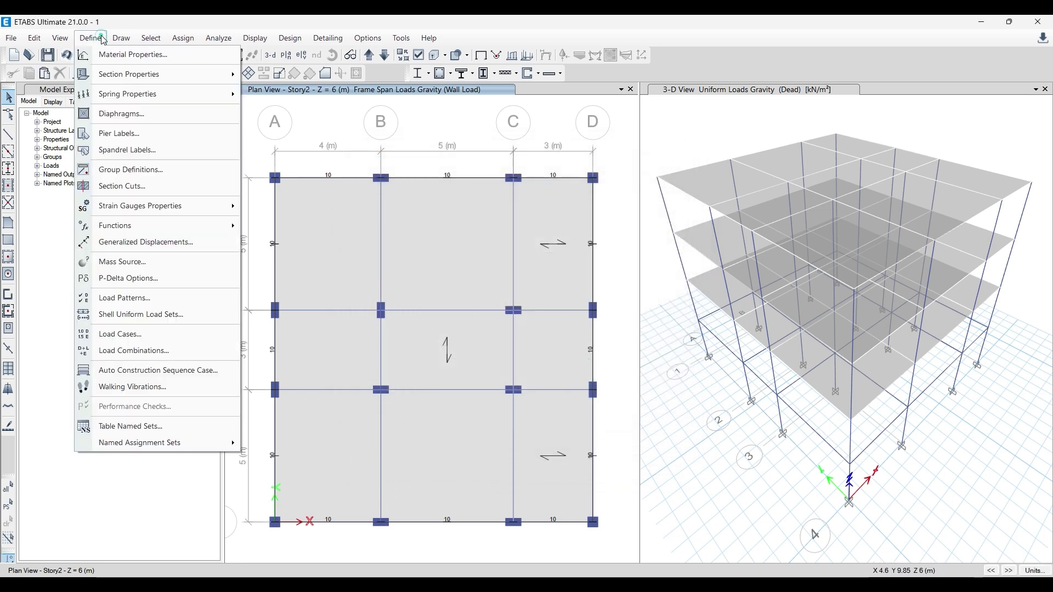
{"action": "left_click", "coordinate": [160, 357]}
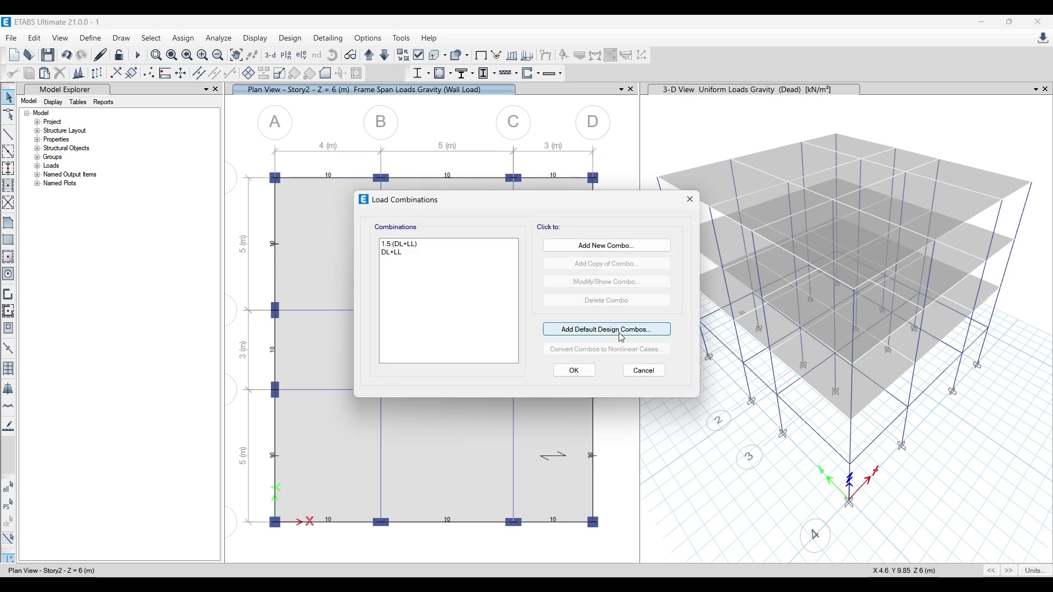
{"action": "left_click", "coordinate": [622, 331]}
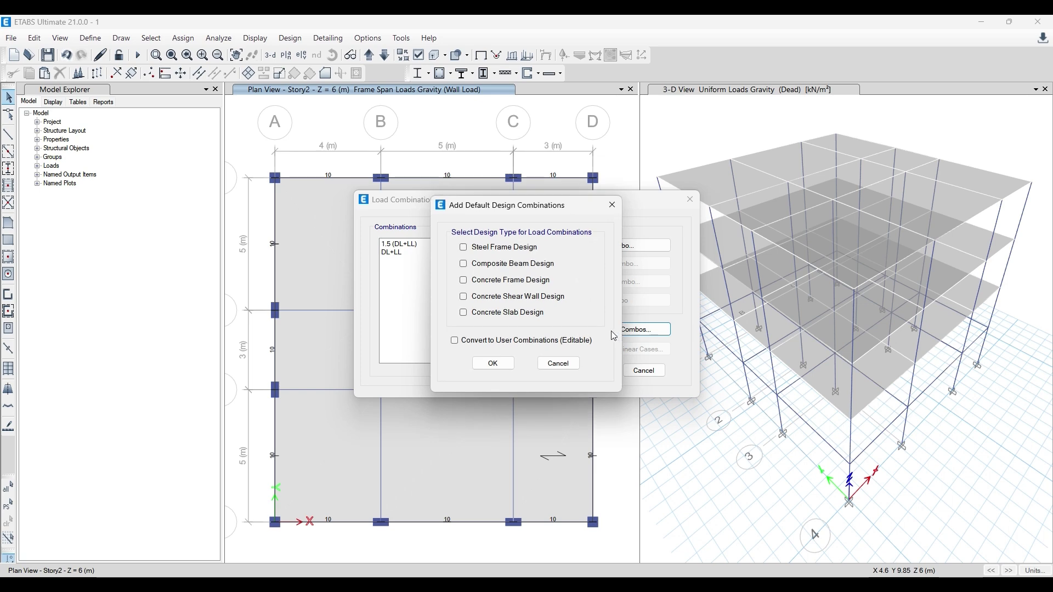
{"action": "left_click", "coordinate": [489, 286]}
{"action": "left_click", "coordinate": [493, 364]}
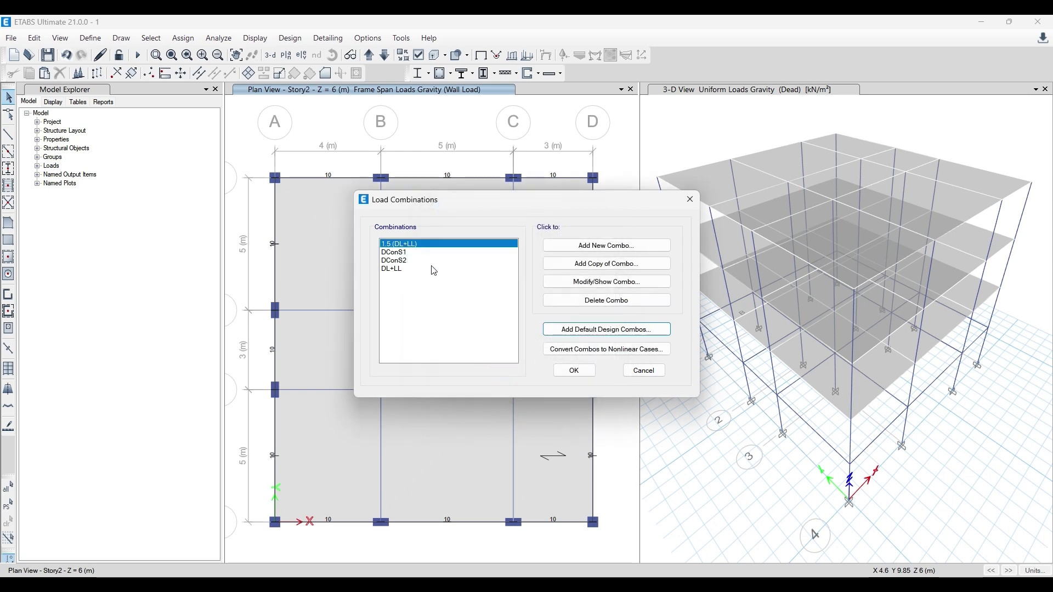
- Review the load factors of the DConS1 combination, and delete the default combinations DConS1 and DConS2
{"action": "left_click", "coordinate": [406, 260]}
{"action": "left_click", "coordinate": [405, 244]}
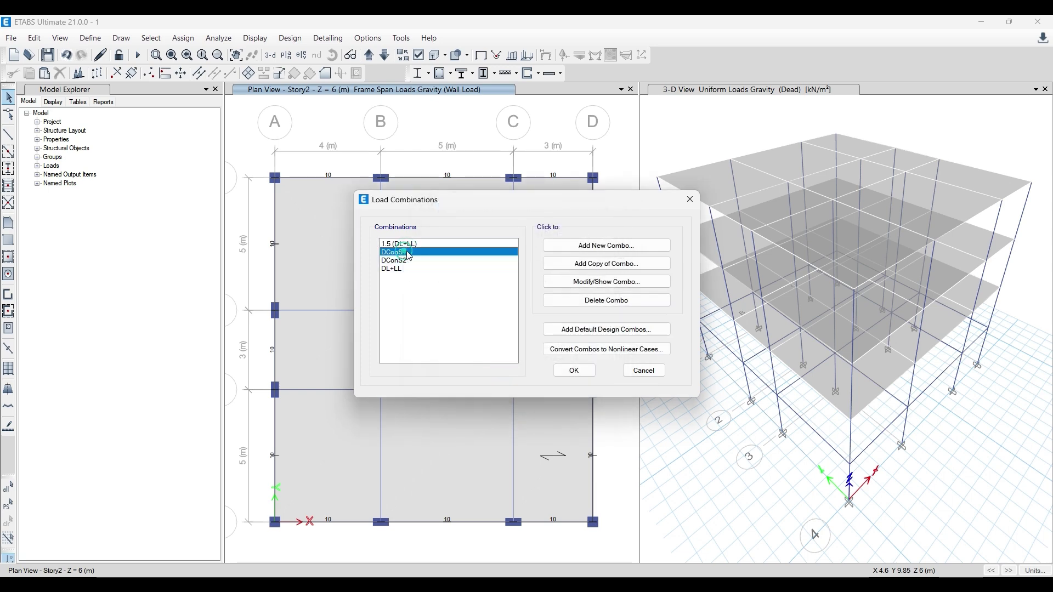
{"action": "left_click", "coordinate": [408, 253]}
{"action": "double_click", "coordinate": [408, 253]}
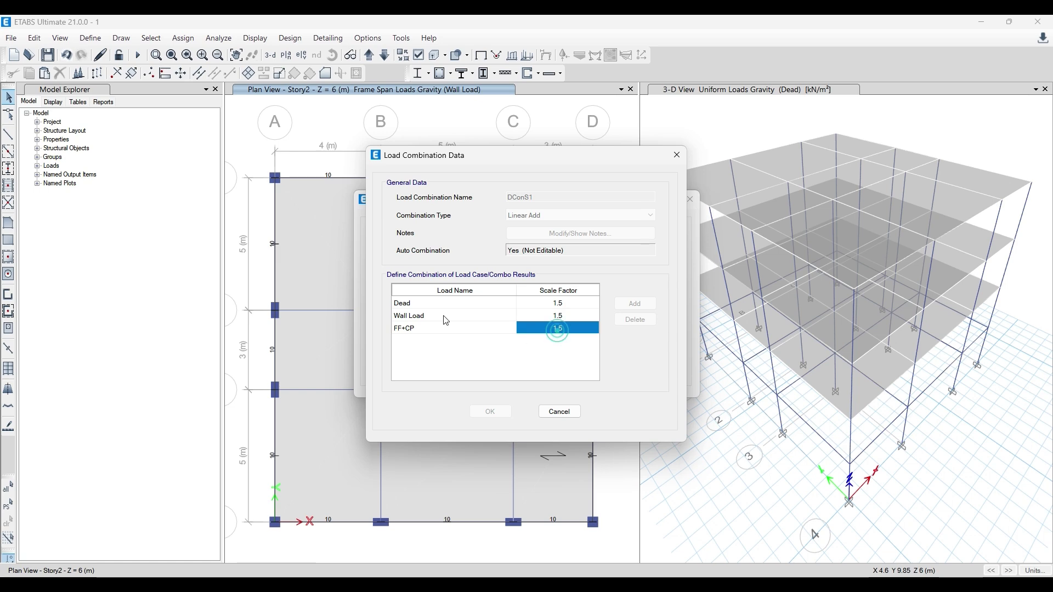
{"action": "left_click", "coordinate": [407, 294]}
{"action": "left_click", "coordinate": [677, 156]}
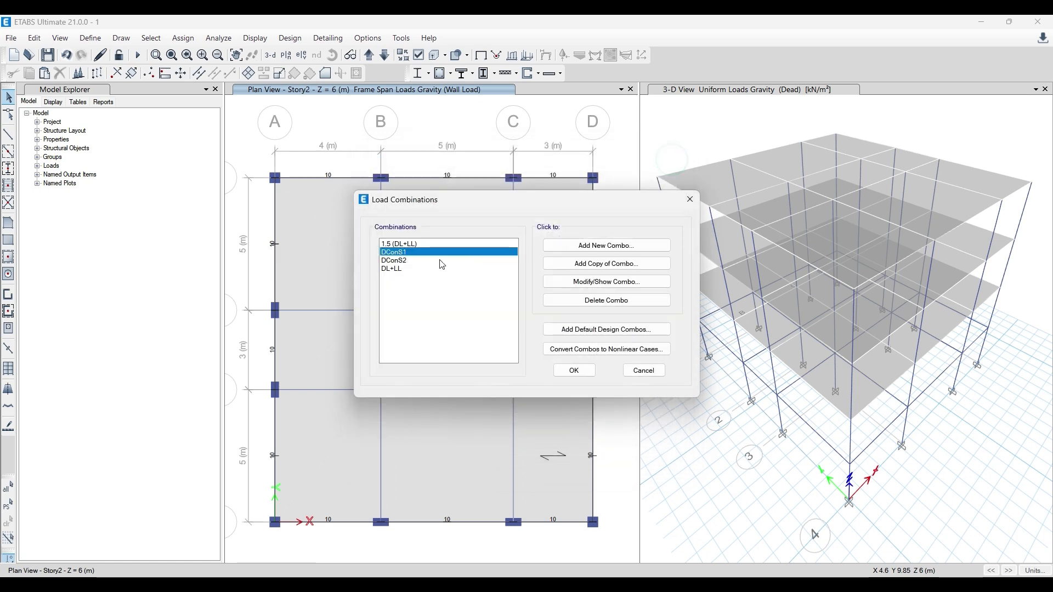
{"action": "left_click", "coordinate": [622, 301]}
{"action": "left_click", "coordinate": [604, 301]}
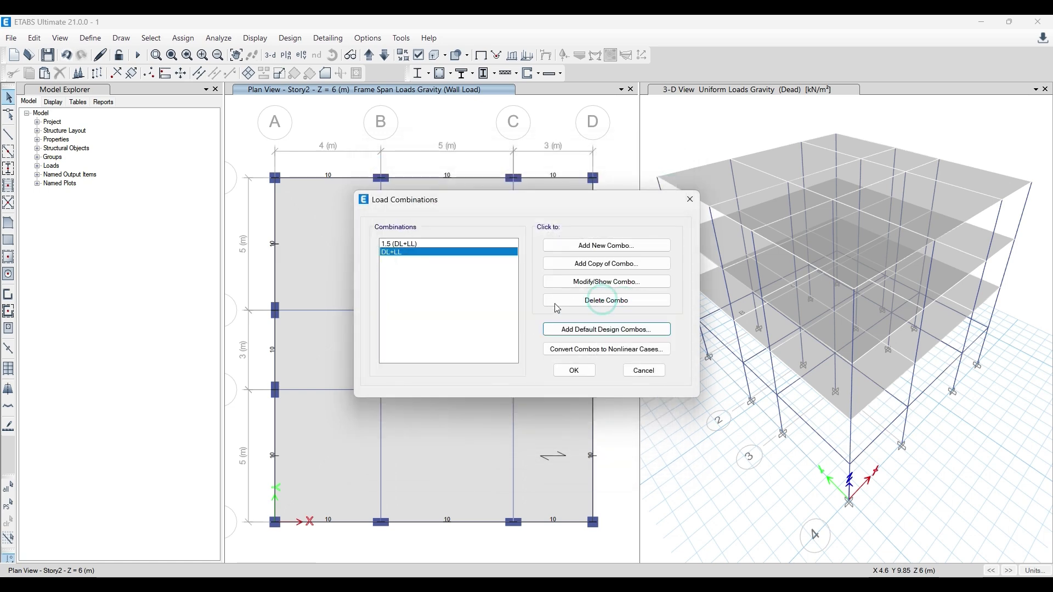
- Add the default Concrete Frame Design combinations, converted to editable user combinations
{"action": "left_click", "coordinate": [608, 330]}
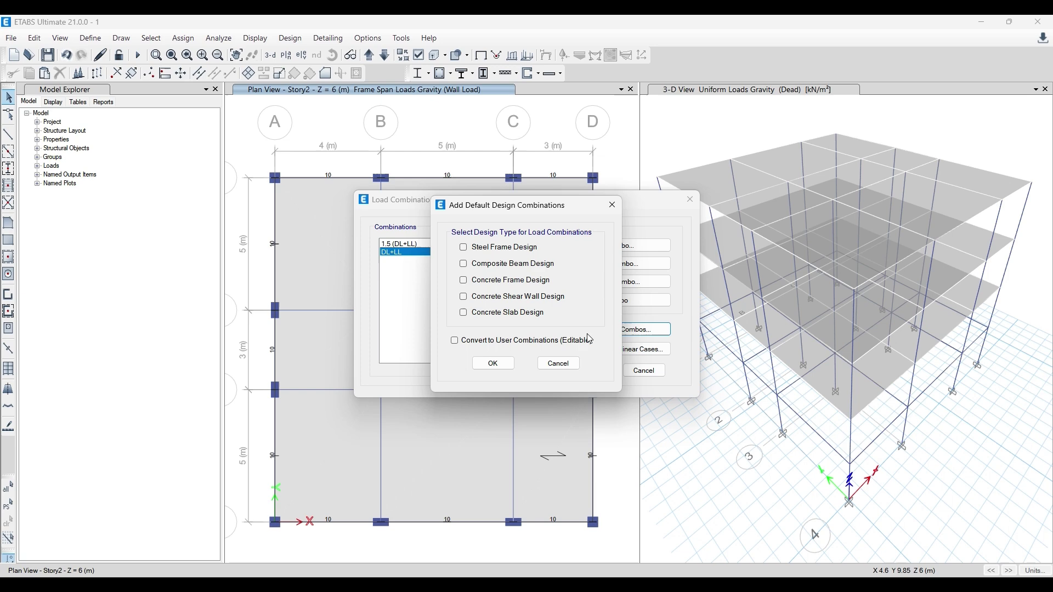
{"action": "left_click", "coordinate": [490, 281]}
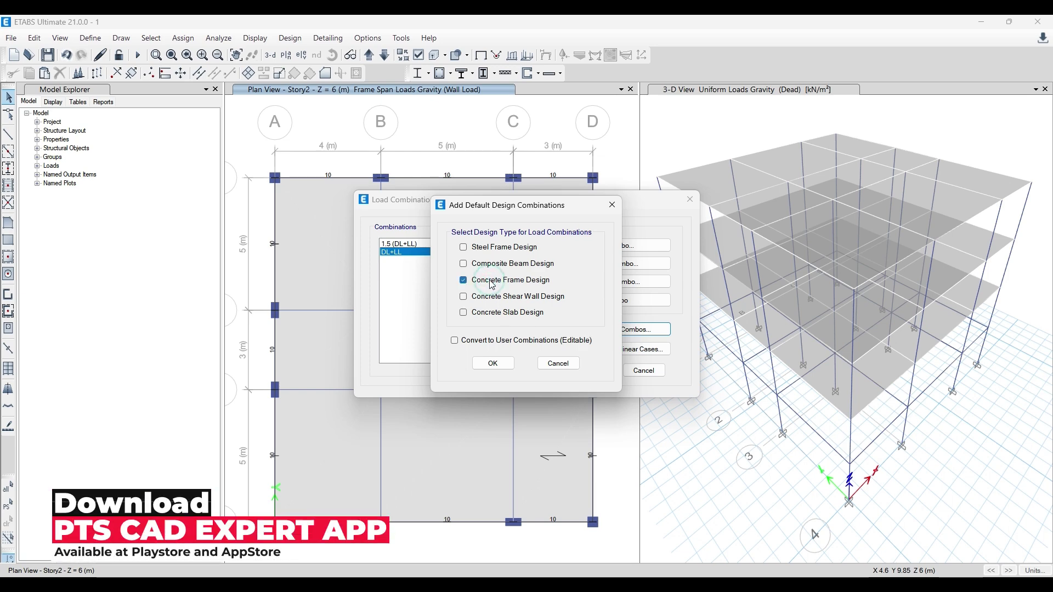
{"action": "left_click", "coordinate": [486, 342]}
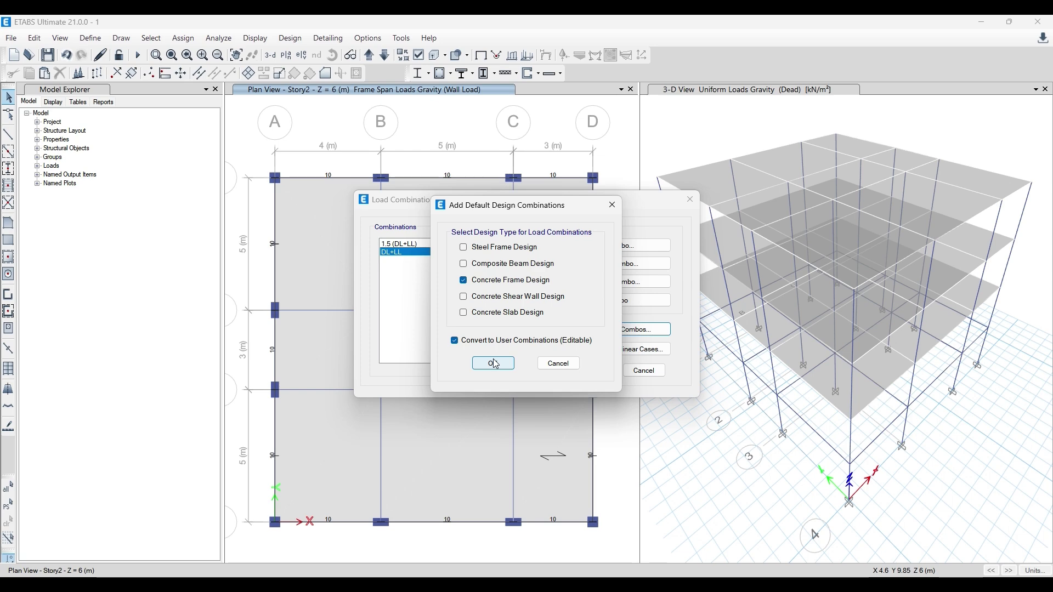
{"action": "left_click", "coordinate": [496, 363]}
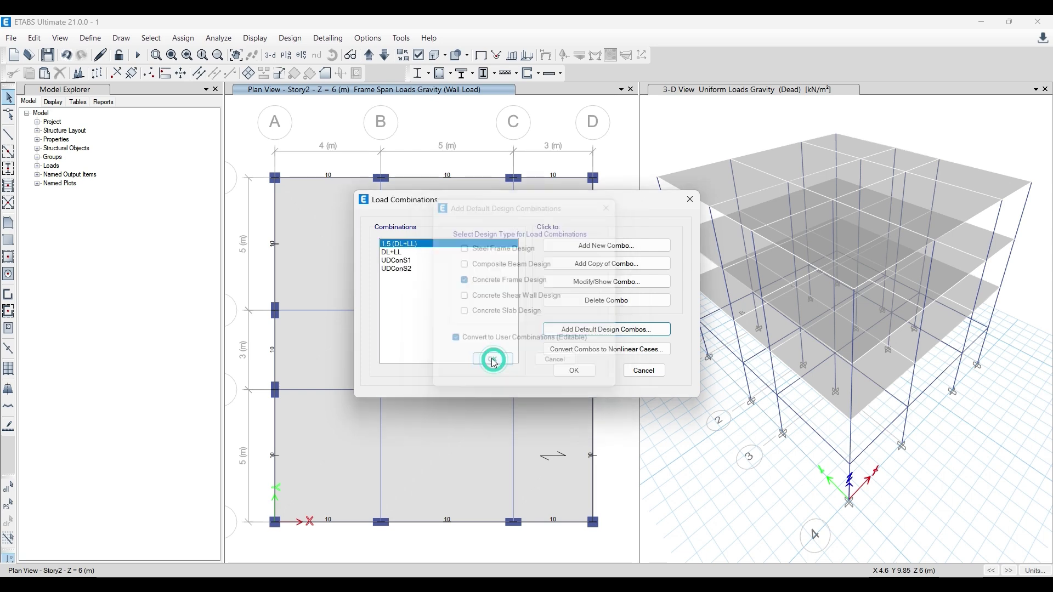
- Examine the load cases and scale factors of the UDConS1 and UDConS2 combinations
{"action": "left_click", "coordinate": [403, 262]}
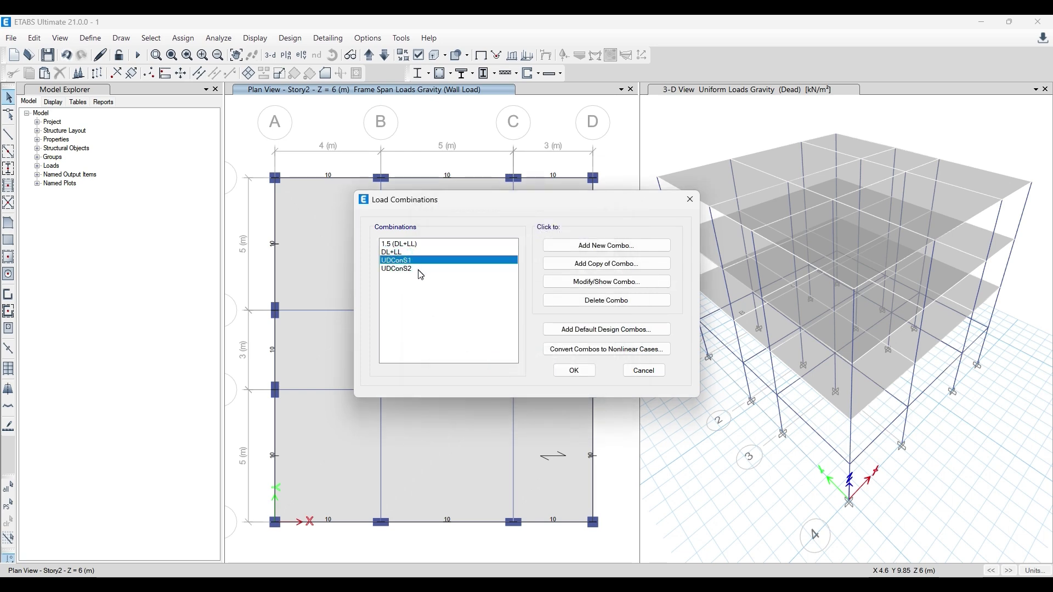
{"action": "left_click", "coordinate": [419, 269]}
{"action": "left_click", "coordinate": [409, 261]}
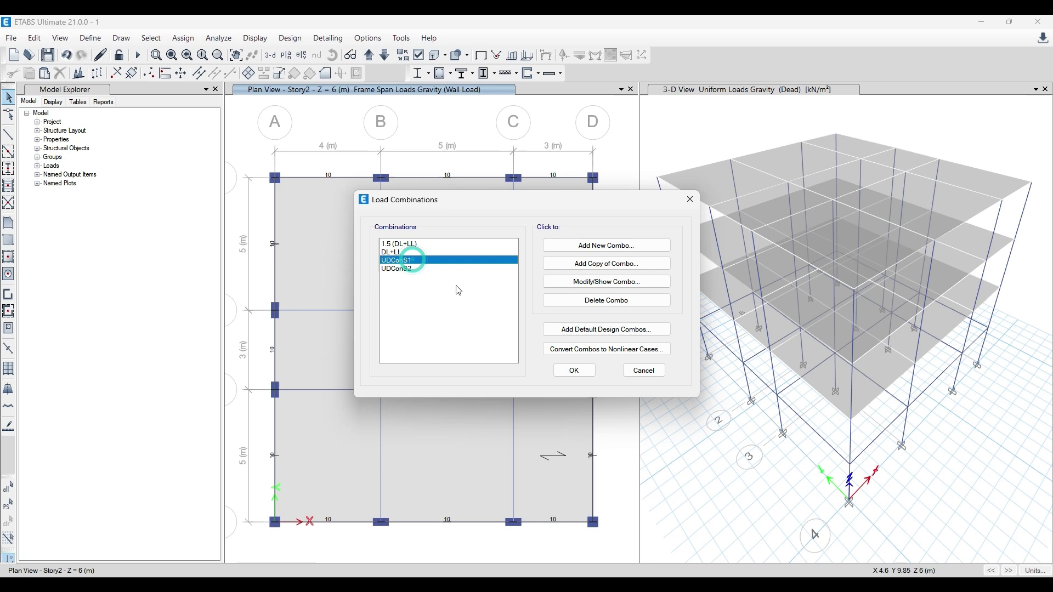
{"action": "left_click", "coordinate": [569, 285]}
{"action": "left_click", "coordinate": [420, 318]}
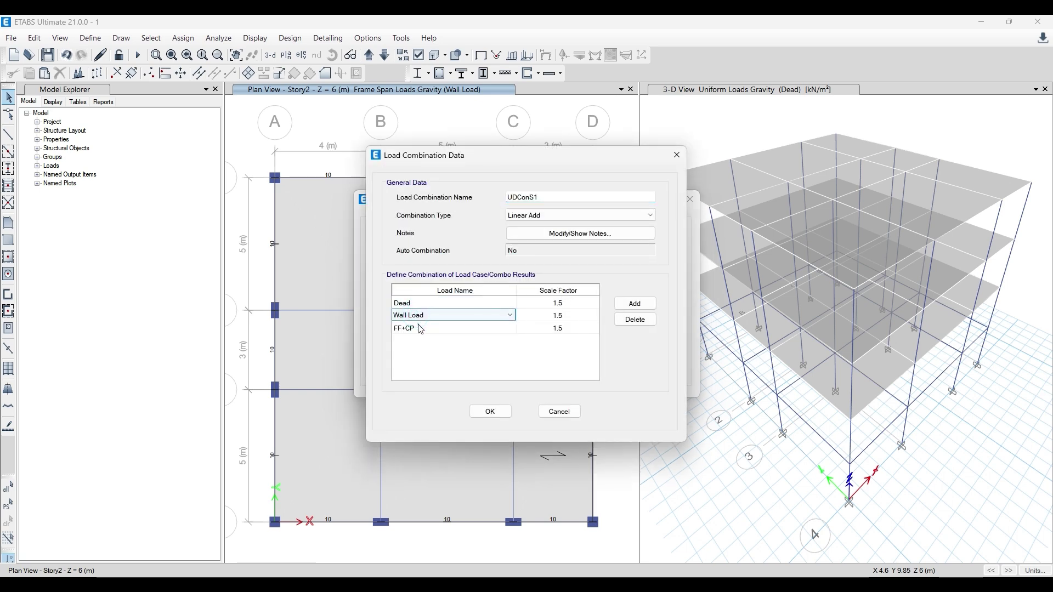
{"action": "left_click", "coordinate": [676, 155]}
{"action": "left_click", "coordinate": [411, 269]}
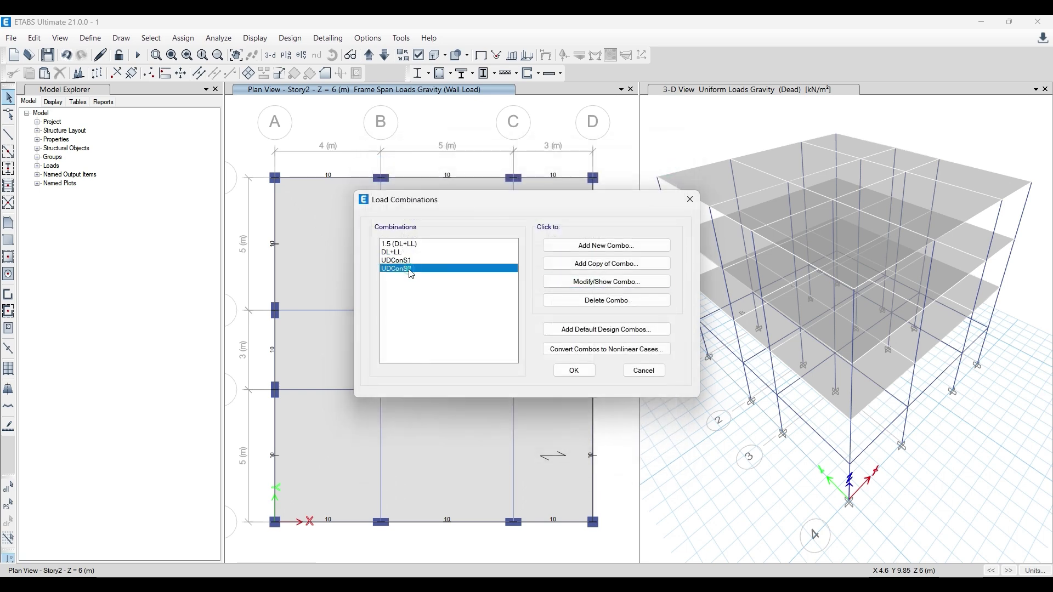
{"action": "left_click", "coordinate": [570, 282]}
{"action": "left_click", "coordinate": [676, 154]}
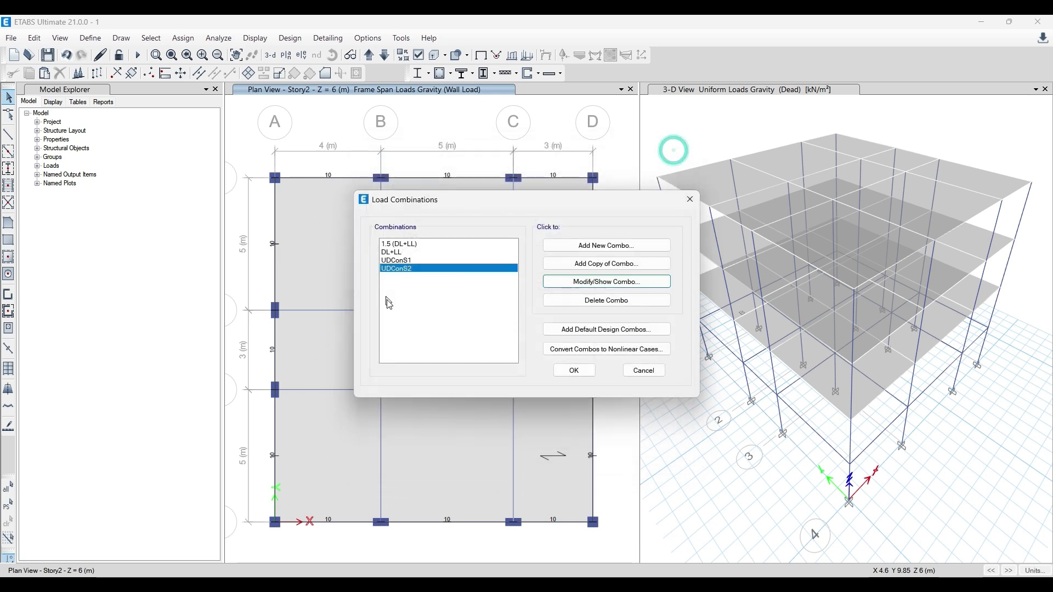
{"action": "left_click", "coordinate": [411, 261]}
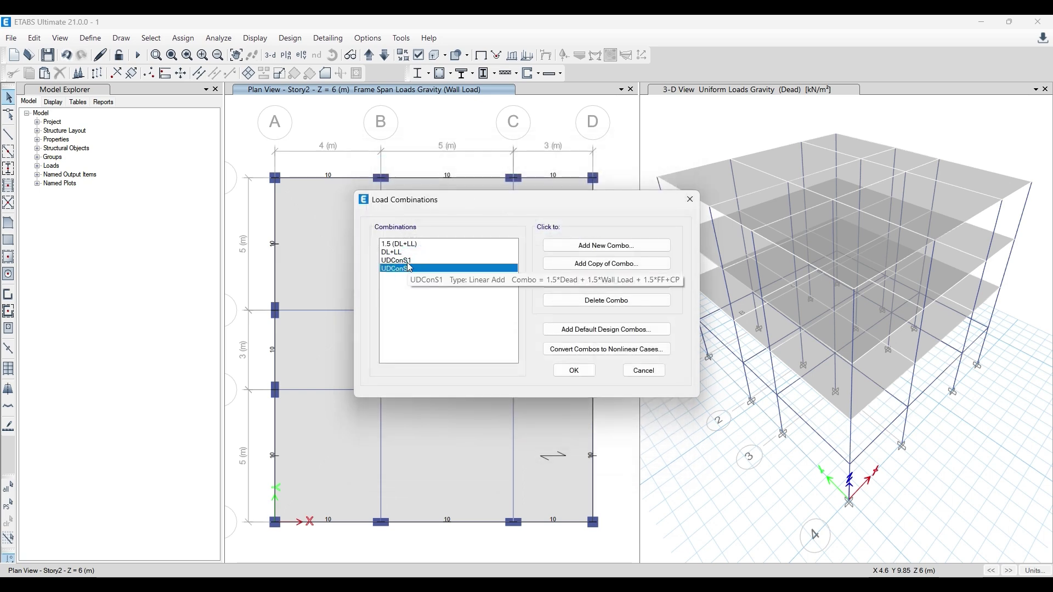
{"action": "double_click", "coordinate": [409, 261]}
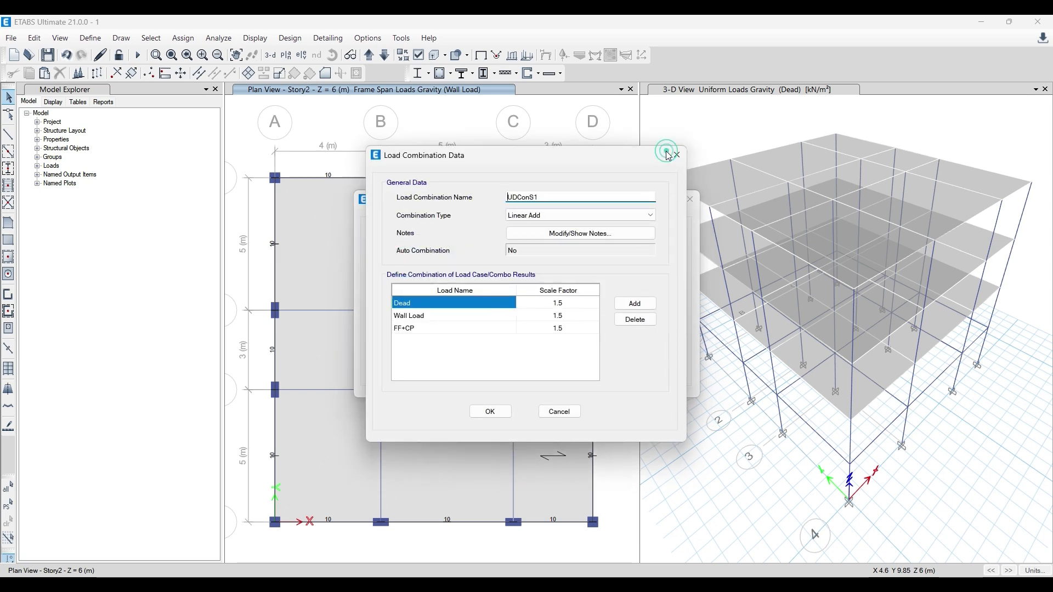
{"action": "left_click", "coordinate": [676, 154]}
- Delete the UDConS1 and UDConS2 combinations from the load combinations list
{"action": "left_click", "coordinate": [424, 253]}
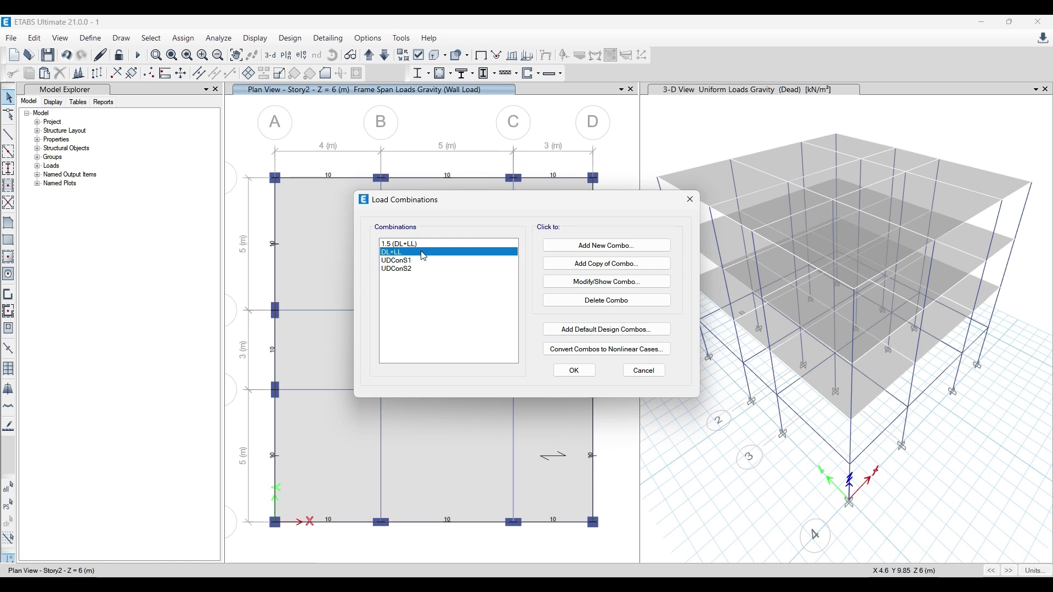
{"action": "left_click", "coordinate": [426, 244]}
{"action": "left_click", "coordinate": [419, 261]}
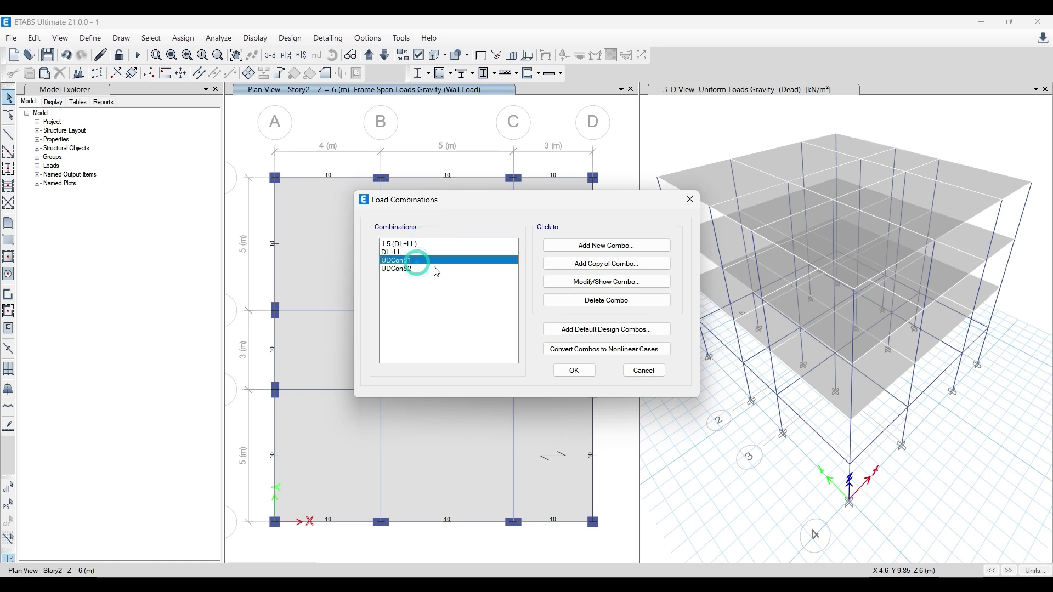
{"action": "left_click", "coordinate": [573, 302]}
{"action": "left_click", "coordinate": [574, 302]}
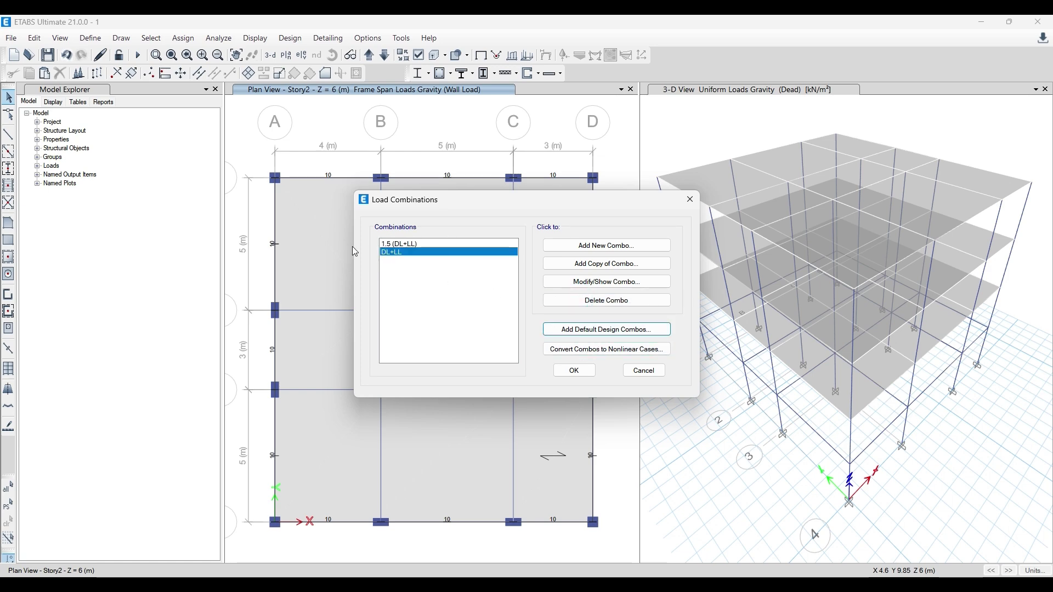
- Accept the load combinations 1.5 (DL+LL) and DL+LL, and run the analysis of the model
{"action": "left_click", "coordinate": [399, 244]}
{"action": "left_click", "coordinate": [399, 252]}
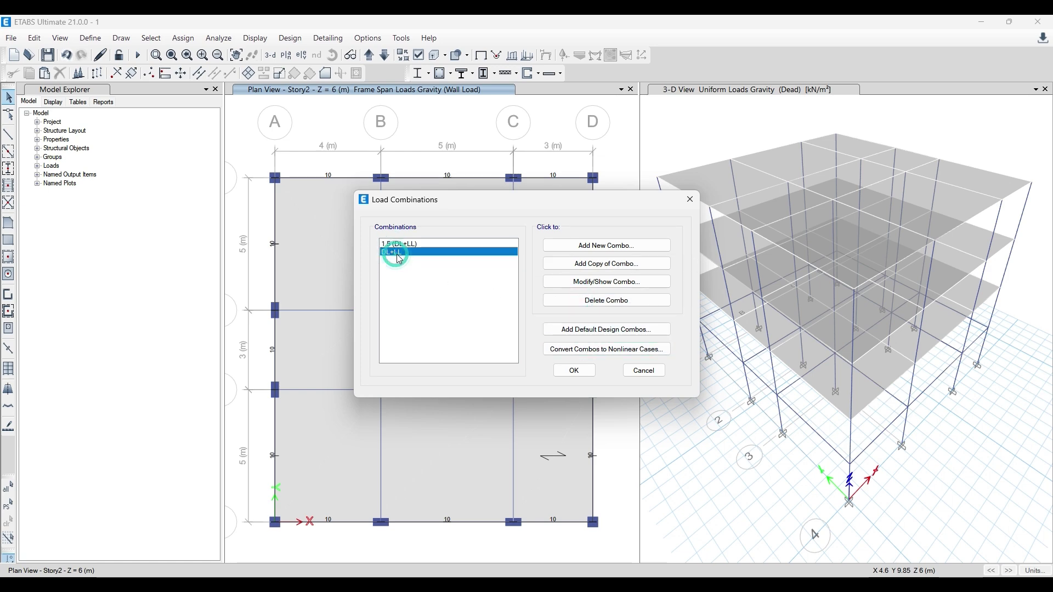
{"action": "left_click", "coordinate": [571, 370]}
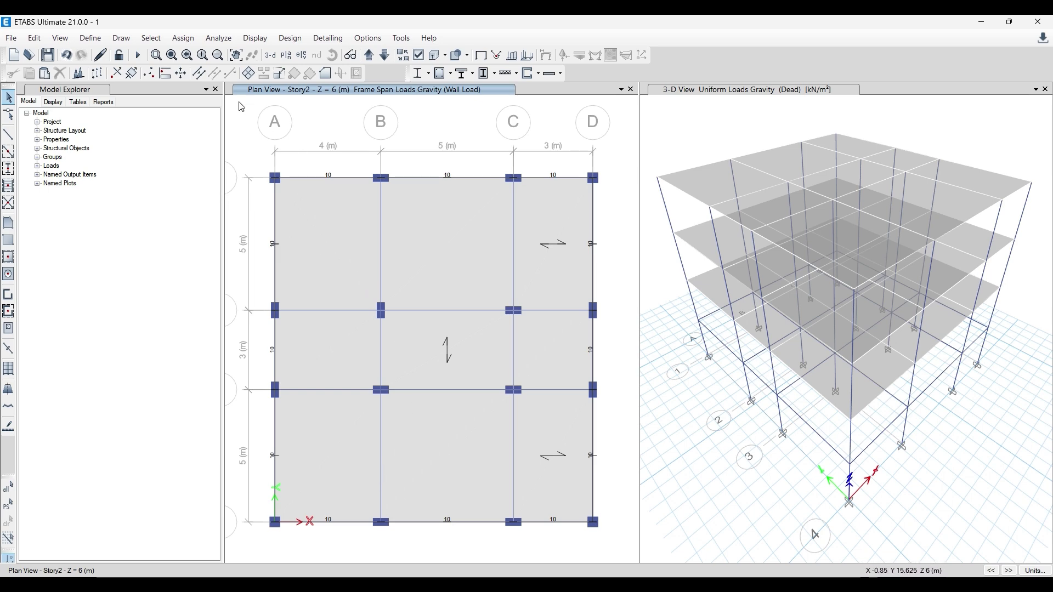
{"action": "left_click", "coordinate": [138, 54]}
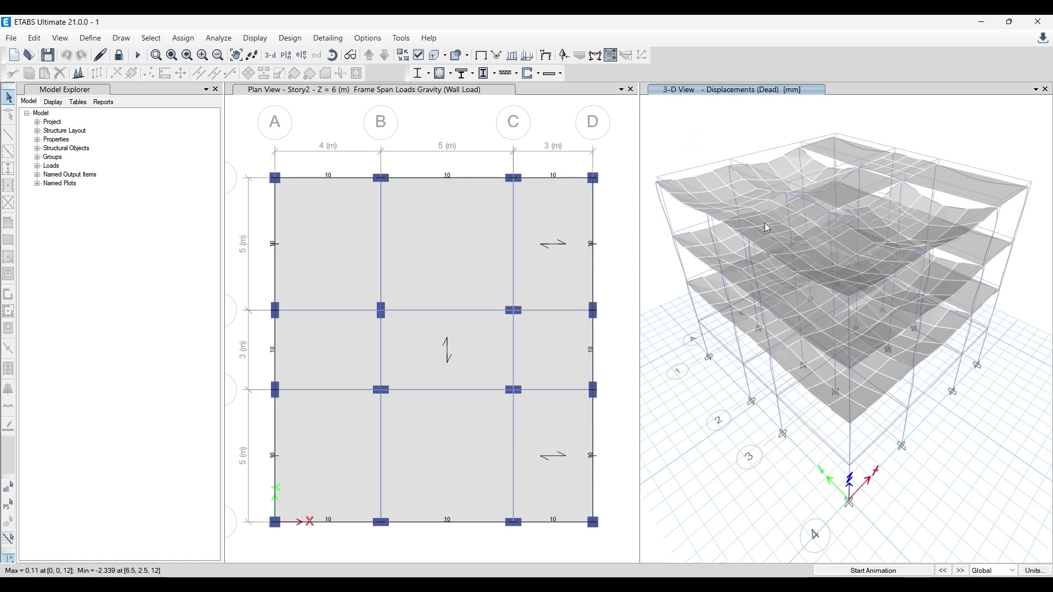
- Close the plan view and query the Dead load displacements of a slab joint on Story3 in the 3-D view
{"action": "left_click", "coordinate": [622, 89]}
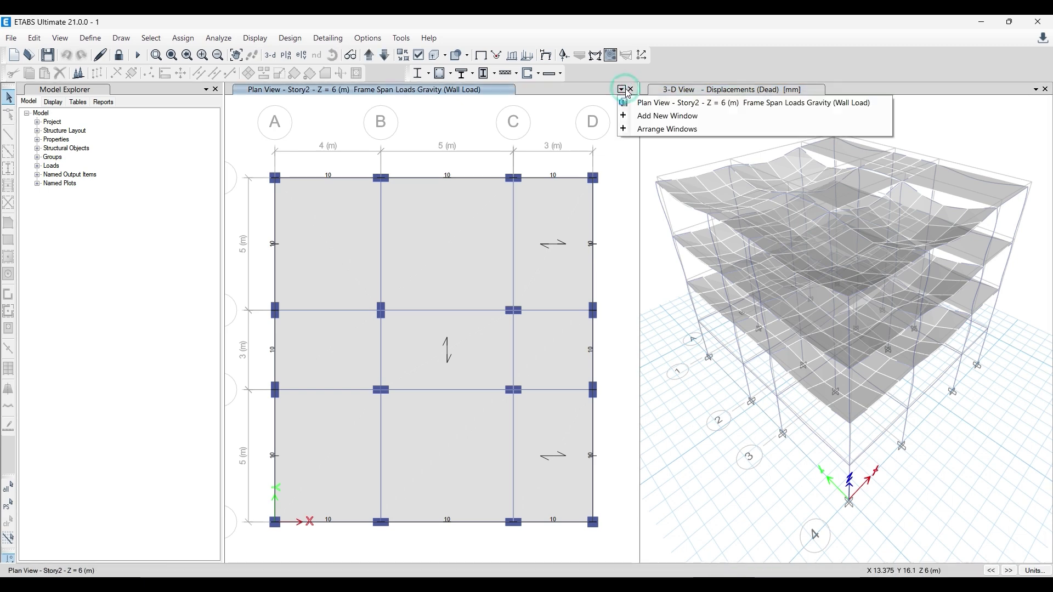
{"action": "left_click", "coordinate": [631, 89]}
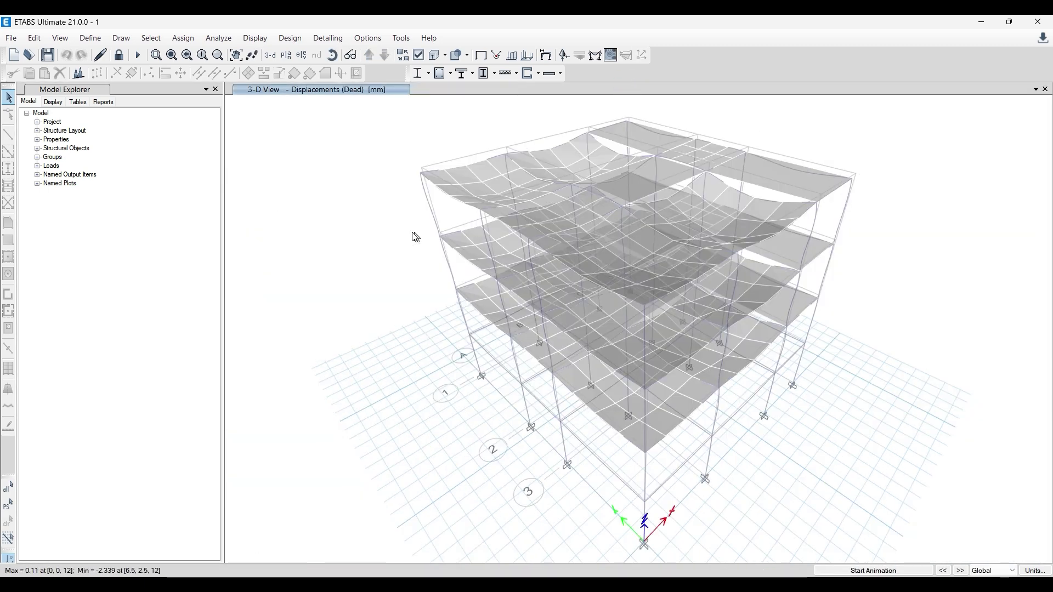
{"action": "middle_click_drag", "start_coordinate": [415, 237], "coordinate": [301, 240]}
{"action": "right_click", "coordinate": [555, 236]}
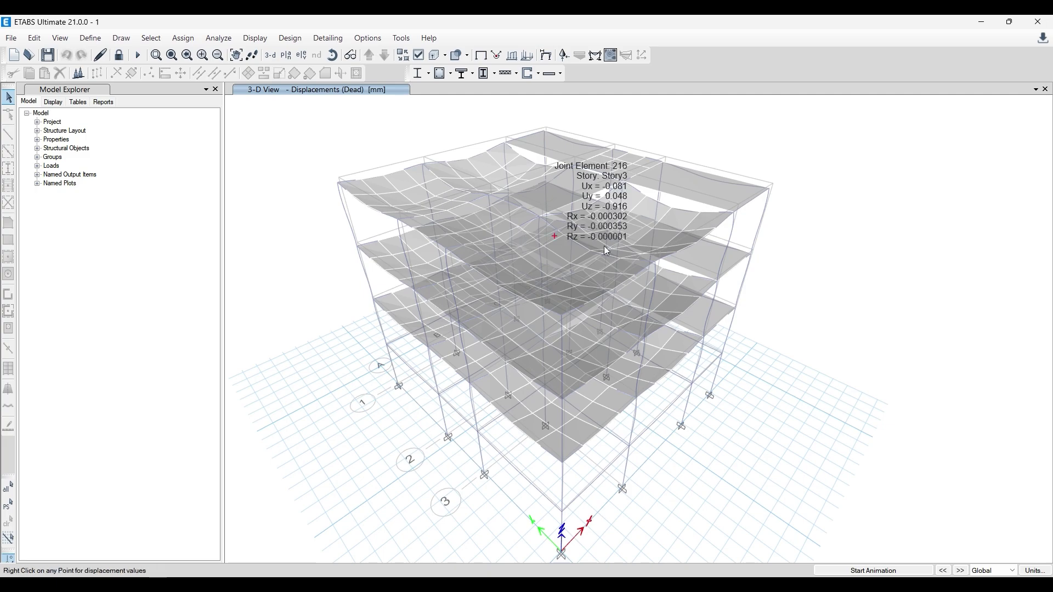
{"action": "mouse_move", "coordinate": [807, 364]}
{"action": "middle_mouse_down", "text": "shift"}
{"action": "mouse_move", "coordinate": [804, 338]}
{"action": "mouse_move", "coordinate": [882, 281]}
{"action": "mouse_move", "coordinate": [797, 310]}
{"action": "mouse_move", "coordinate": [764, 360]}
{"action": "mouse_move", "coordinate": [797, 367]}
{"action": "middle_mouse_up", "text": "shift"}
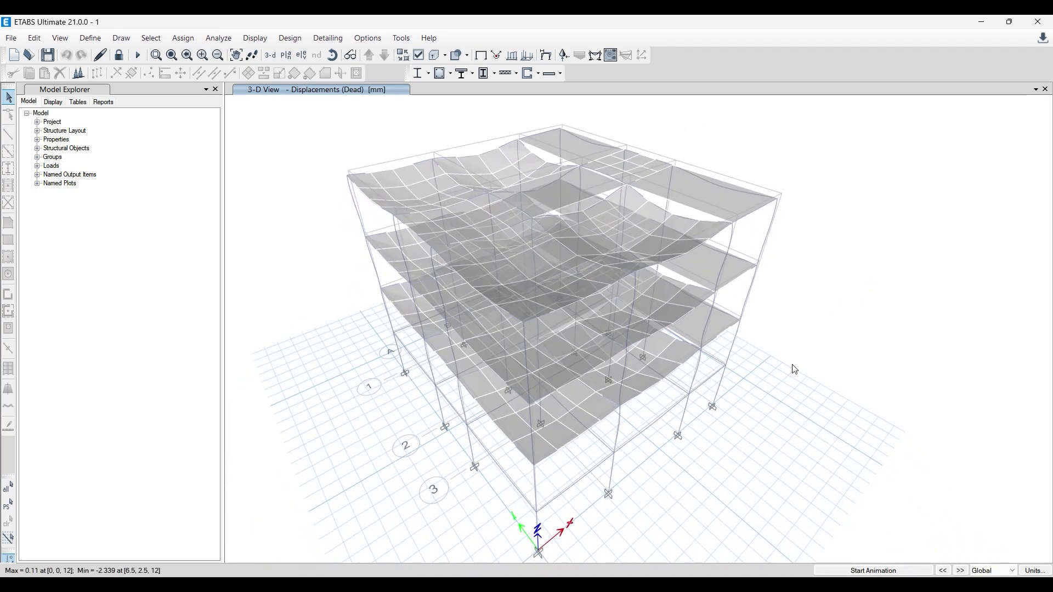
- Display the deformed shape for the 1.5 (DL+LL) combination with Displacement UZ contours drawn on the objects
{"action": "left_click", "coordinate": [527, 55]}
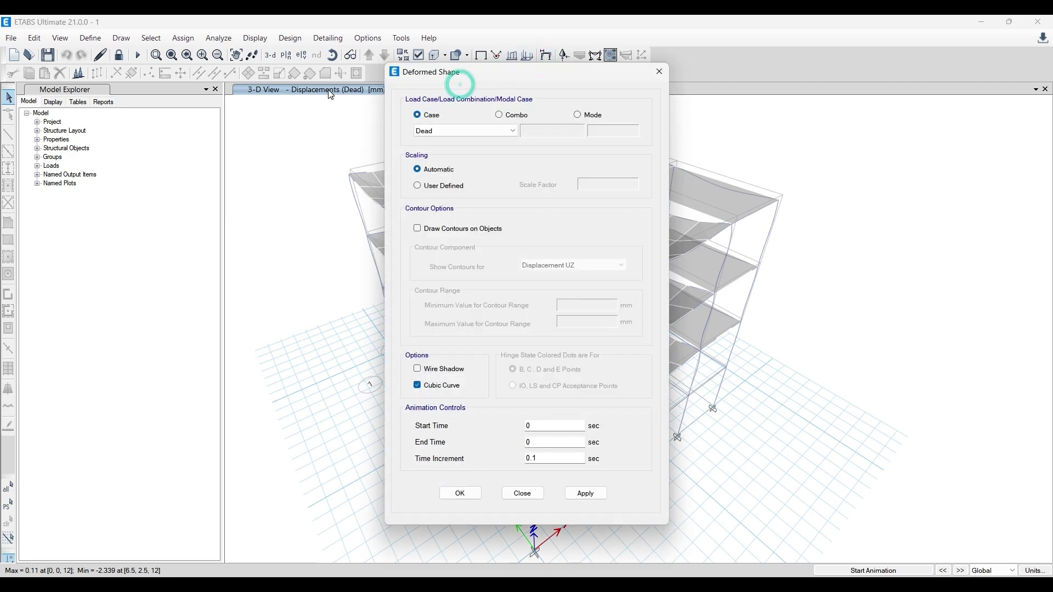
{"action": "left_click_drag", "start_coordinate": [506, 71], "coordinate": [271, 88]}
{"action": "left_click", "coordinate": [246, 125]}
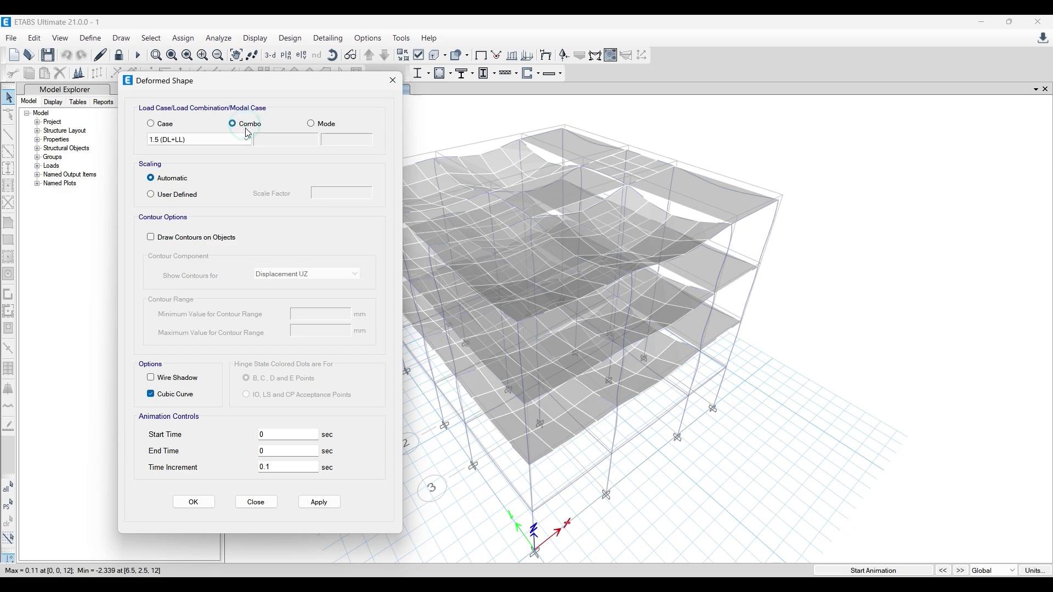
{"action": "left_click", "coordinate": [219, 237]}
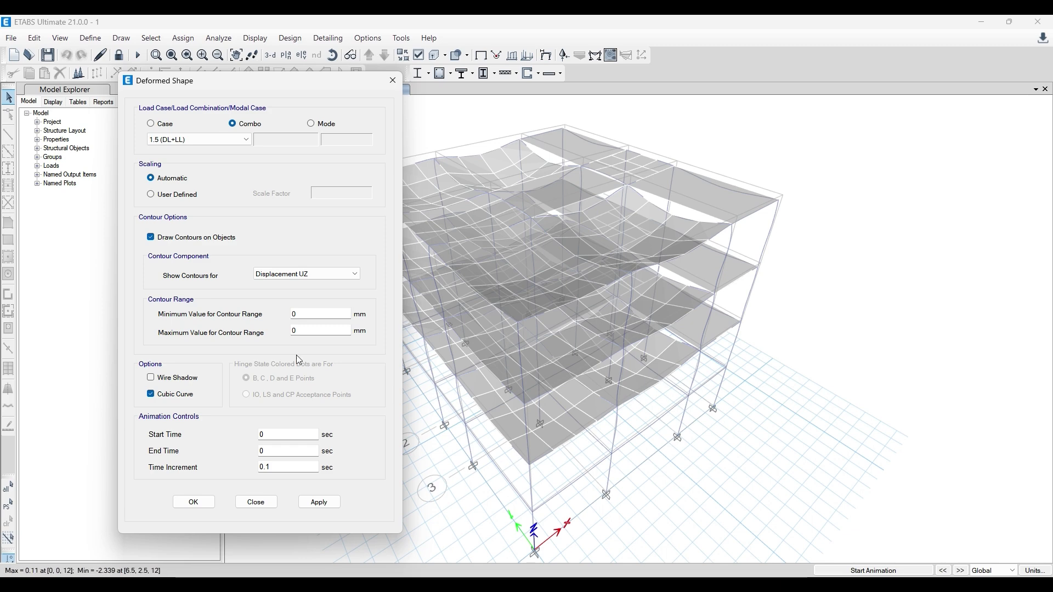
{"action": "left_click", "coordinate": [319, 503]}
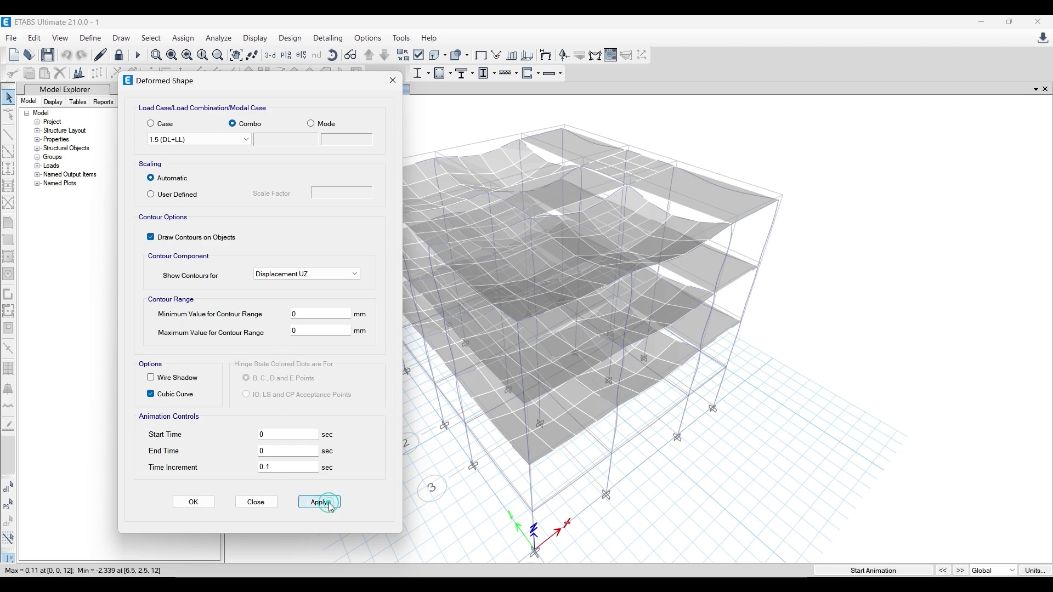
{"action": "left_click", "coordinate": [196, 503]}
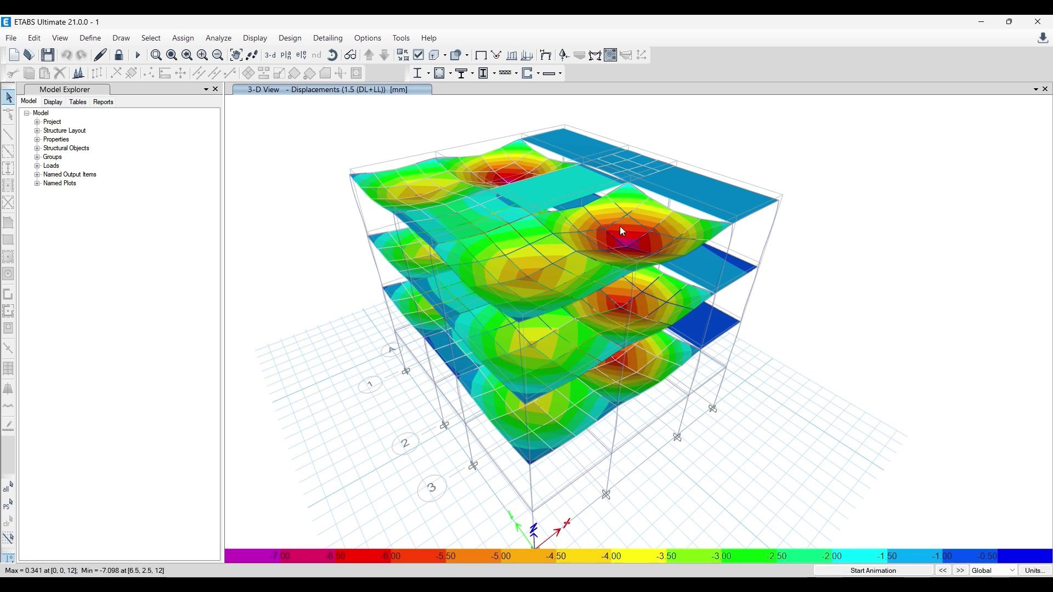
{"action": "mouse_move", "coordinate": [623, 244]}
{"action": "left_click", "coordinate": [546, 55]}
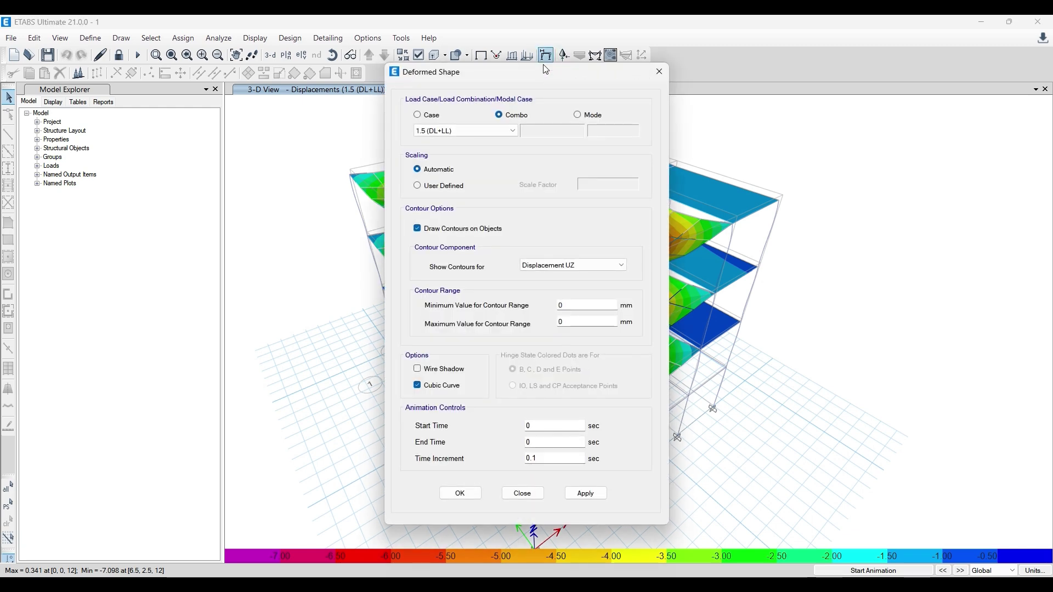
{"action": "left_click_drag", "start_coordinate": [547, 54], "coordinate": [311, 30]}
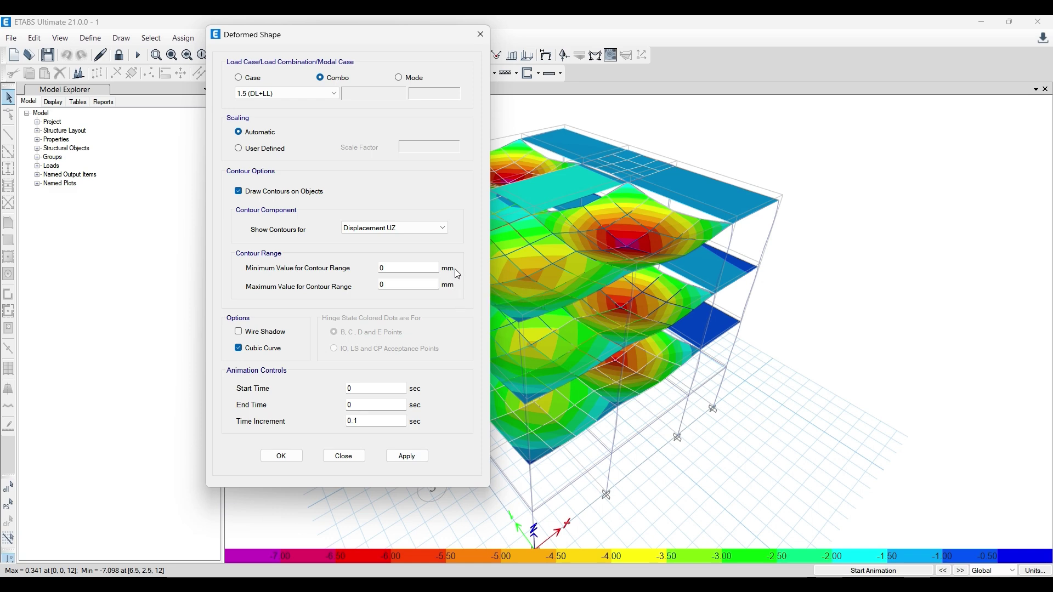
{"action": "left_click", "coordinate": [480, 35]}
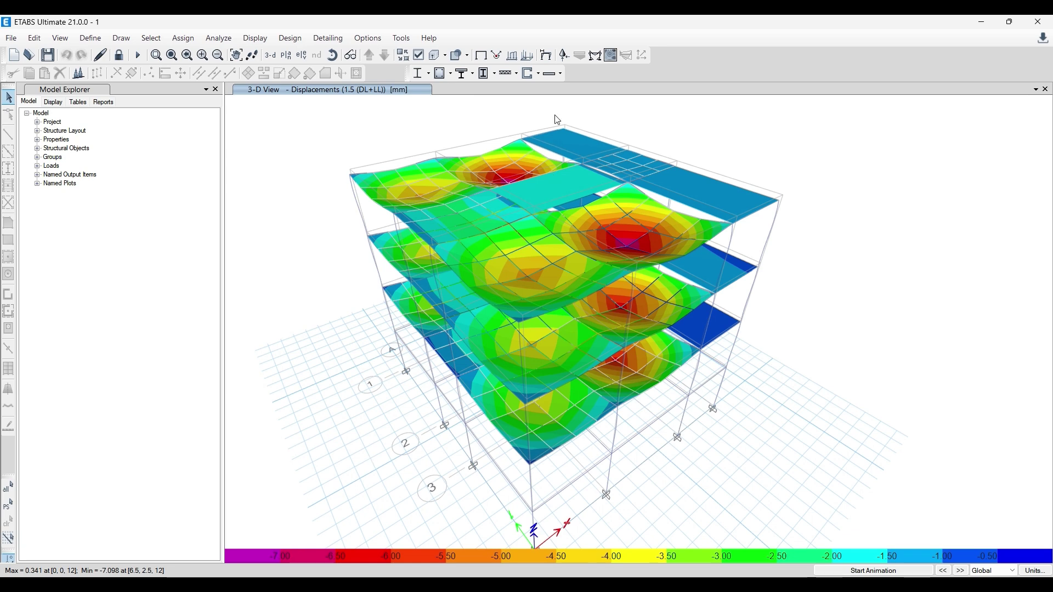
- Switch the Displacement UZ deformed shape to the DL+LL combination and query the displacements of a slab joint on Story4
{"action": "left_click", "coordinate": [546, 54]}
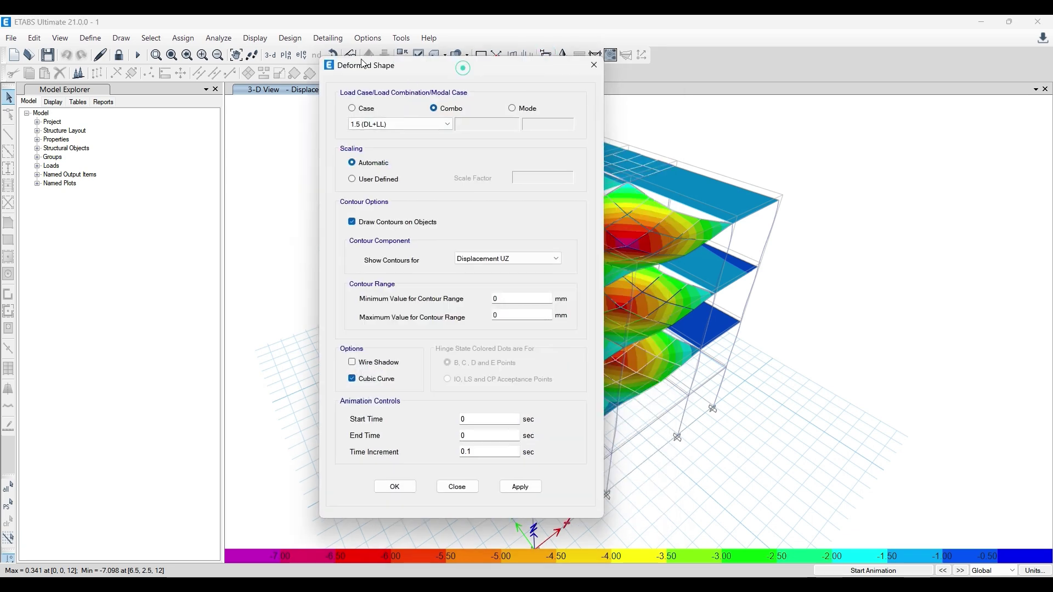
{"action": "left_click_drag", "start_coordinate": [476, 72], "coordinate": [195, 49]}
{"action": "left_click", "coordinate": [214, 105]}
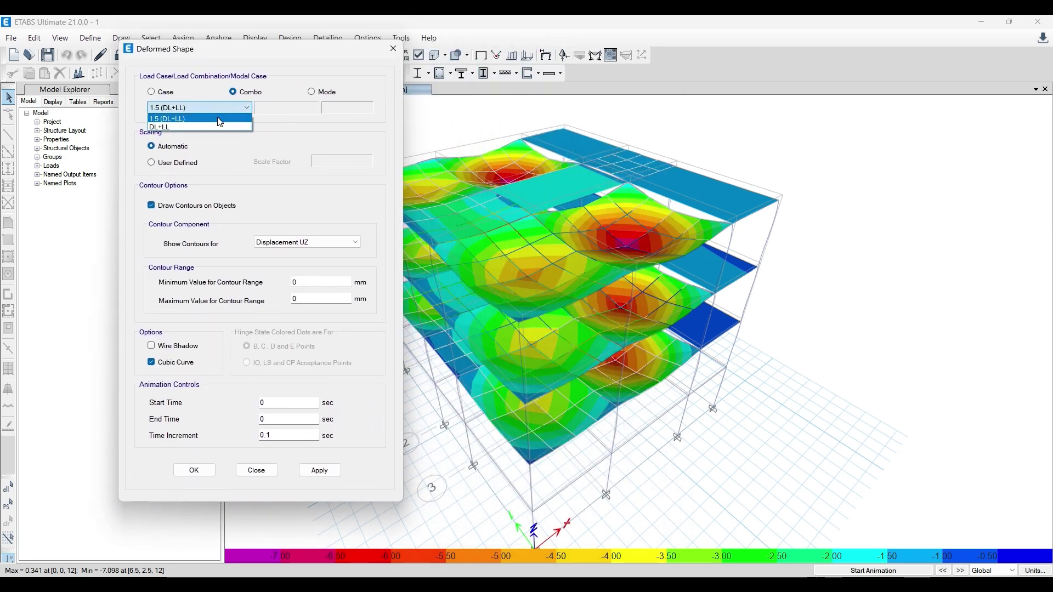
{"action": "left_click", "coordinate": [208, 123]}
{"action": "left_click", "coordinate": [325, 473]}
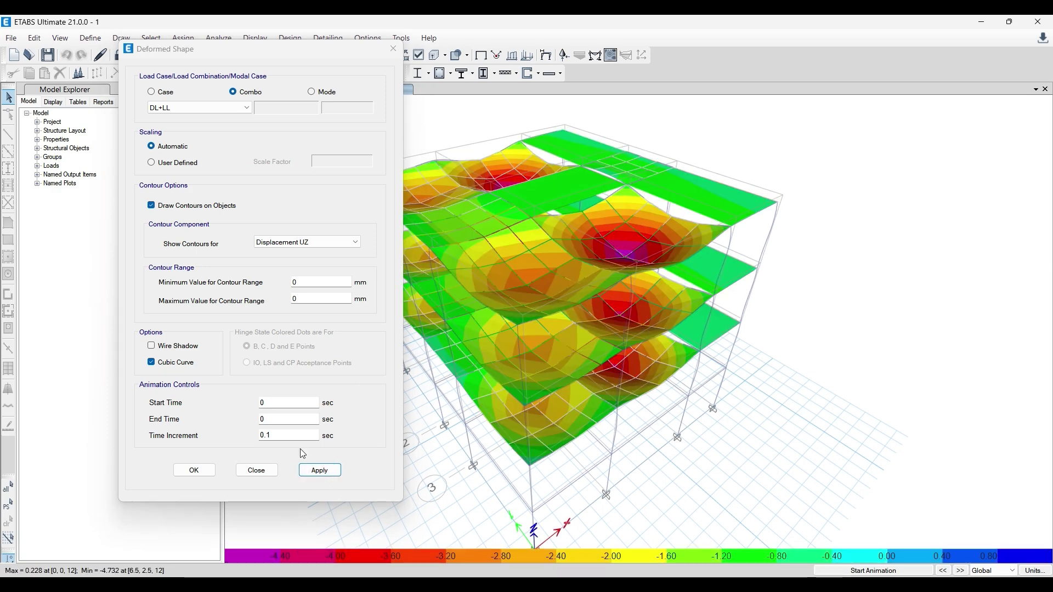
{"action": "left_click", "coordinate": [261, 473]}
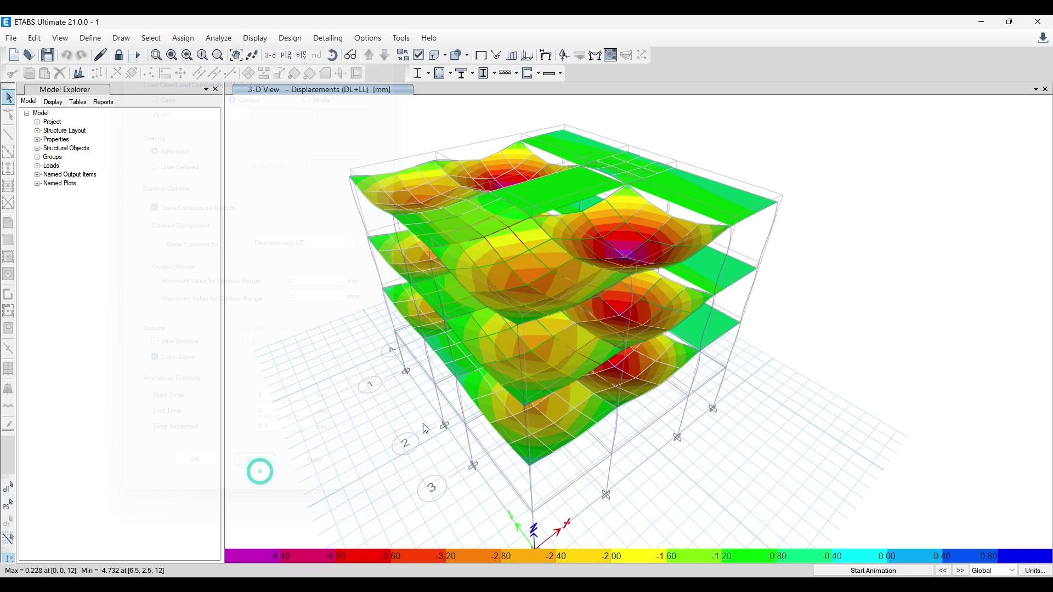
{"action": "right_click", "coordinate": [628, 222]}
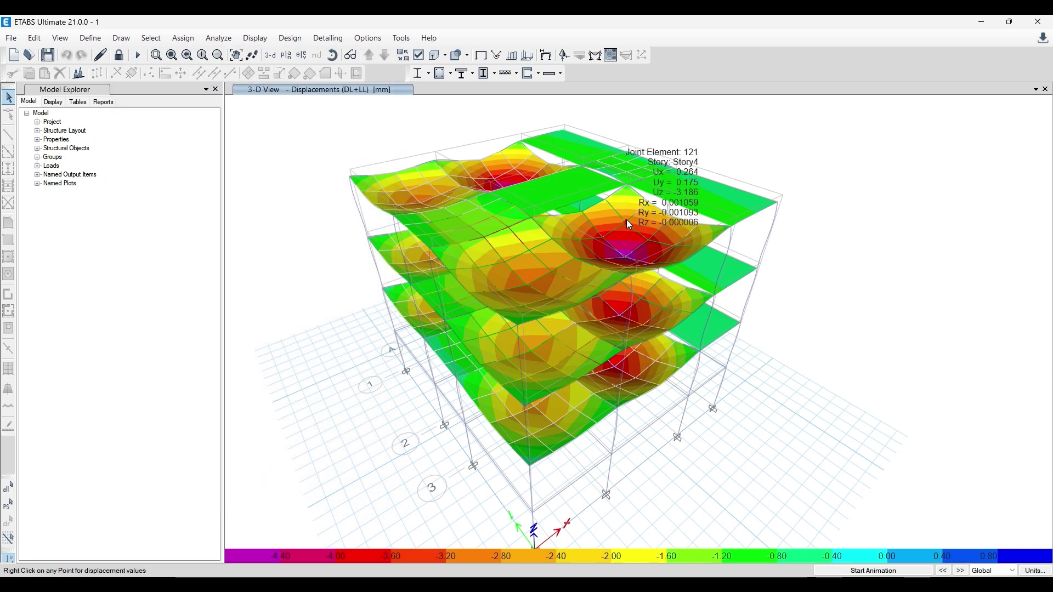
{"action": "left_click", "coordinate": [595, 56]}
{"action": "left_click_drag", "start_coordinate": [565, 139], "coordinate": [270, 104]}
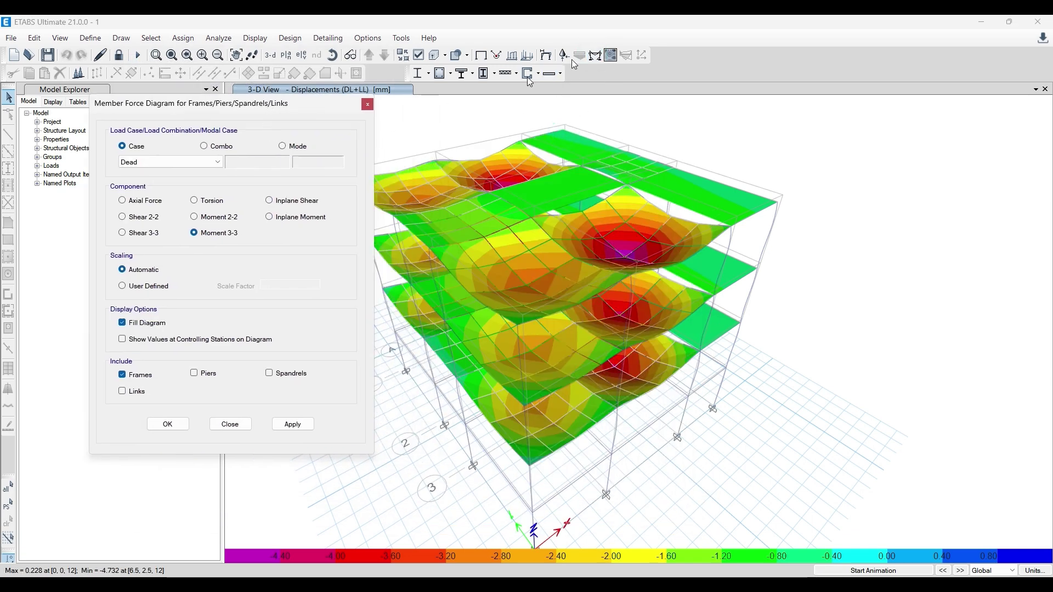
{"action": "left_click", "coordinate": [551, 60]}
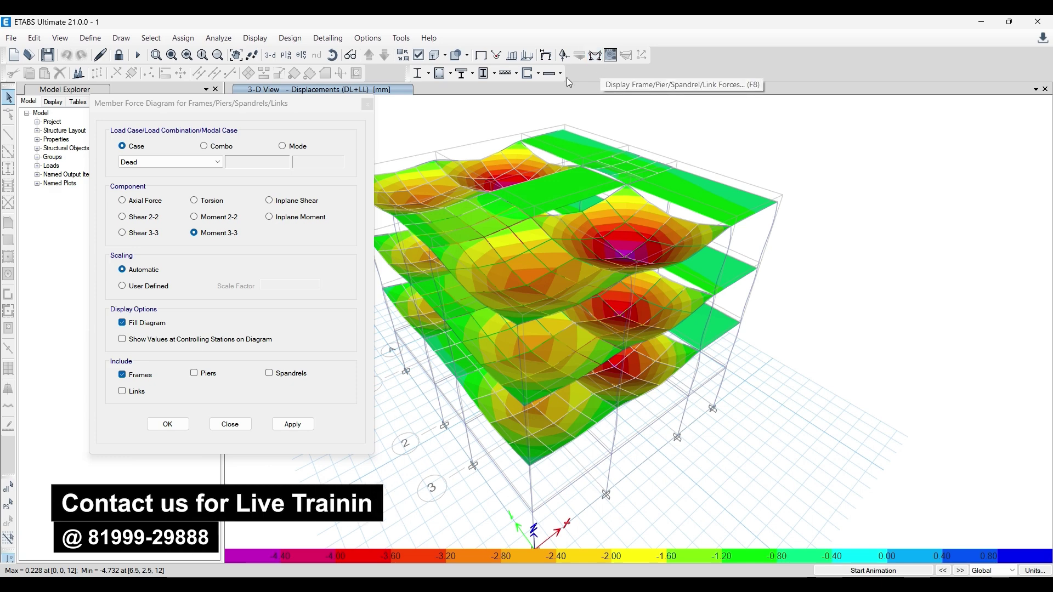
{"action": "left_click", "coordinate": [366, 104]}
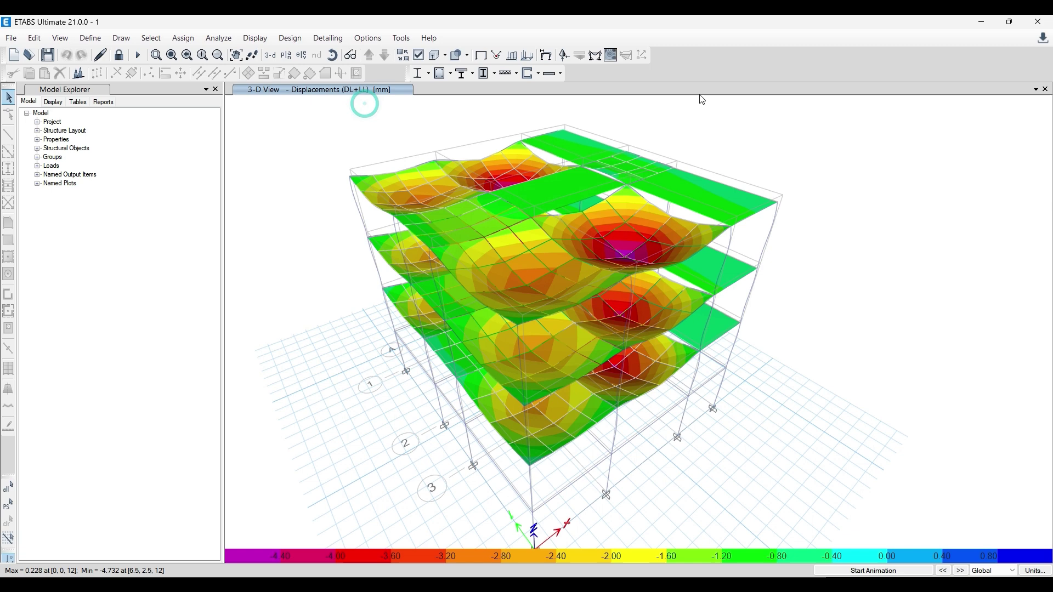
- Try showing the Define and Assign Joint toolbars, hiding each one again
{"action": "right_click", "coordinate": [702, 62]}
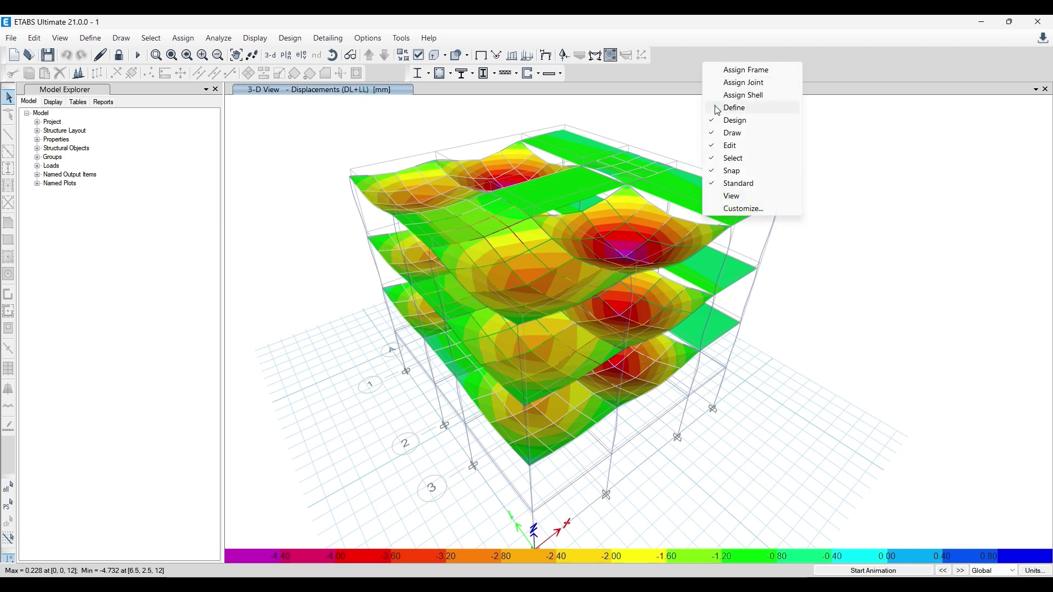
{"action": "left_click", "coordinate": [717, 109]}
{"action": "right_click", "coordinate": [699, 53]}
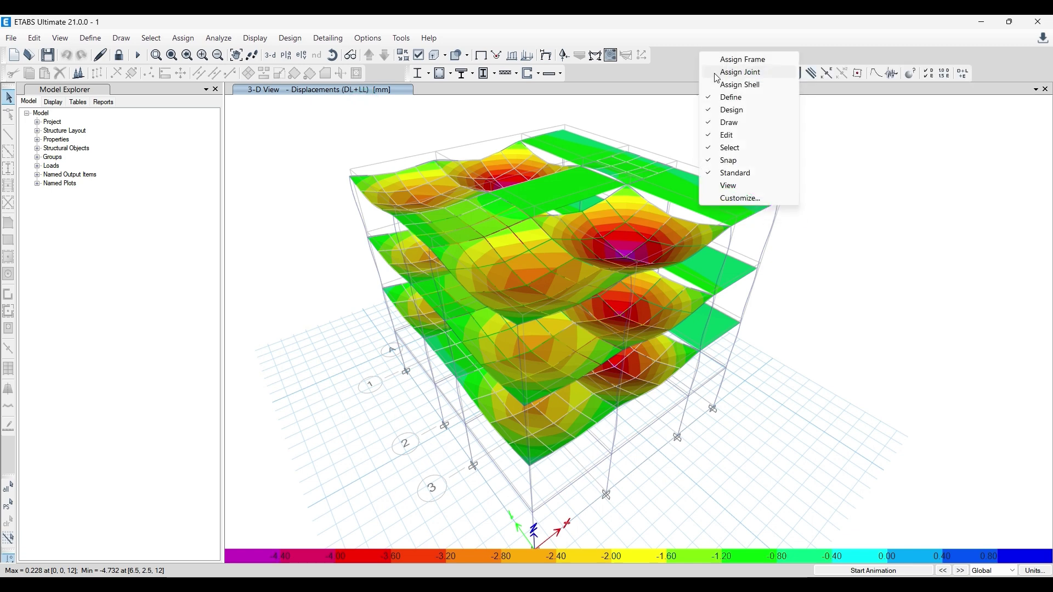
{"action": "left_click", "coordinate": [709, 95]}
{"action": "right_click", "coordinate": [712, 66]}
{"action": "left_click", "coordinate": [721, 83]}
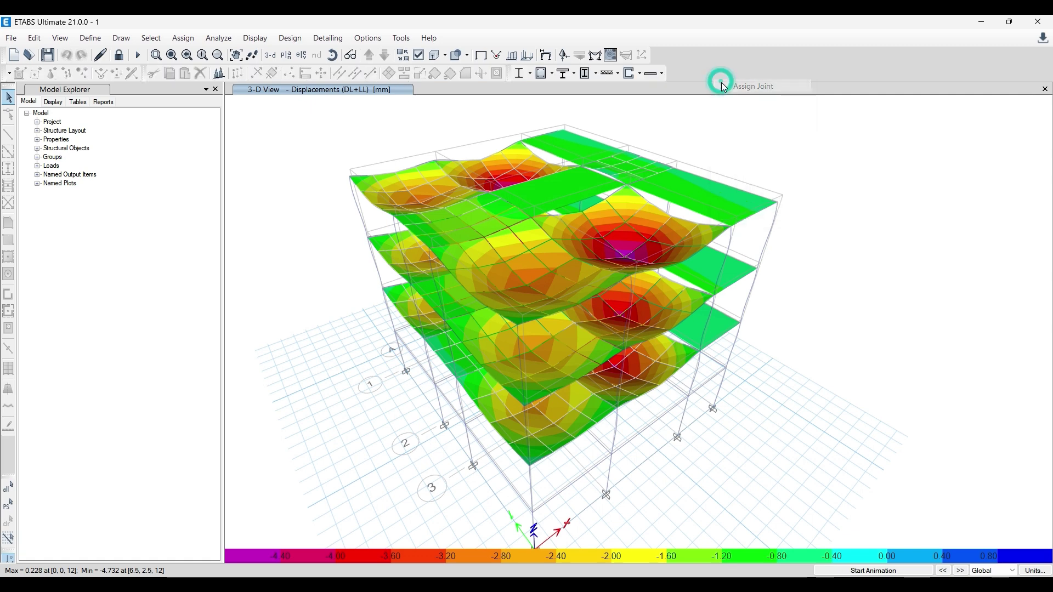
{"action": "right_click", "coordinate": [718, 52]}
{"action": "left_click", "coordinate": [730, 73]}
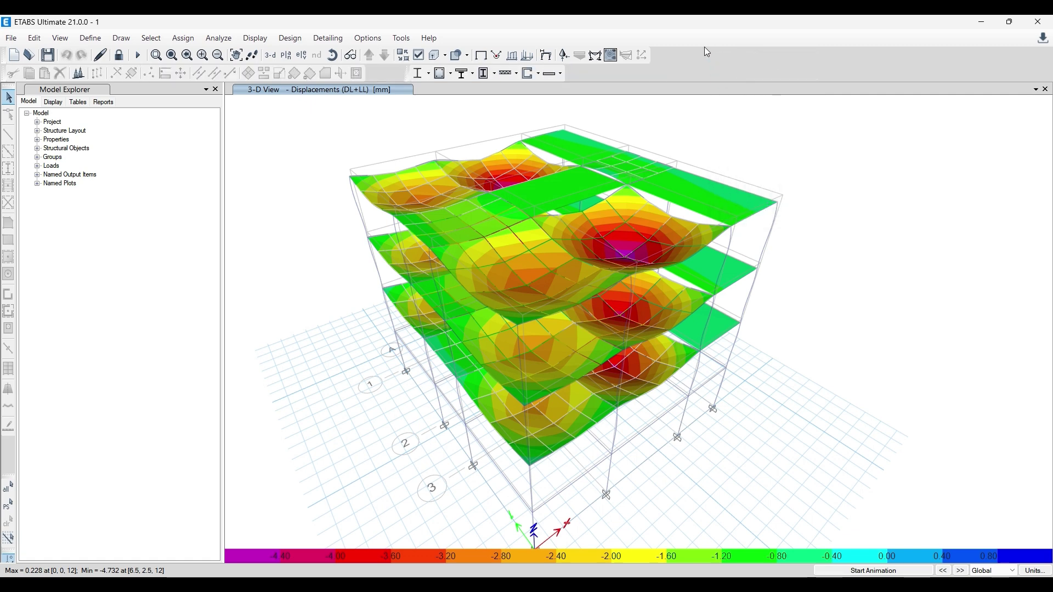
- Hide and redisplay the Standard toolbar, and dock it in a second row below the Edit toolbar
{"action": "right_click", "coordinate": [669, 53]}
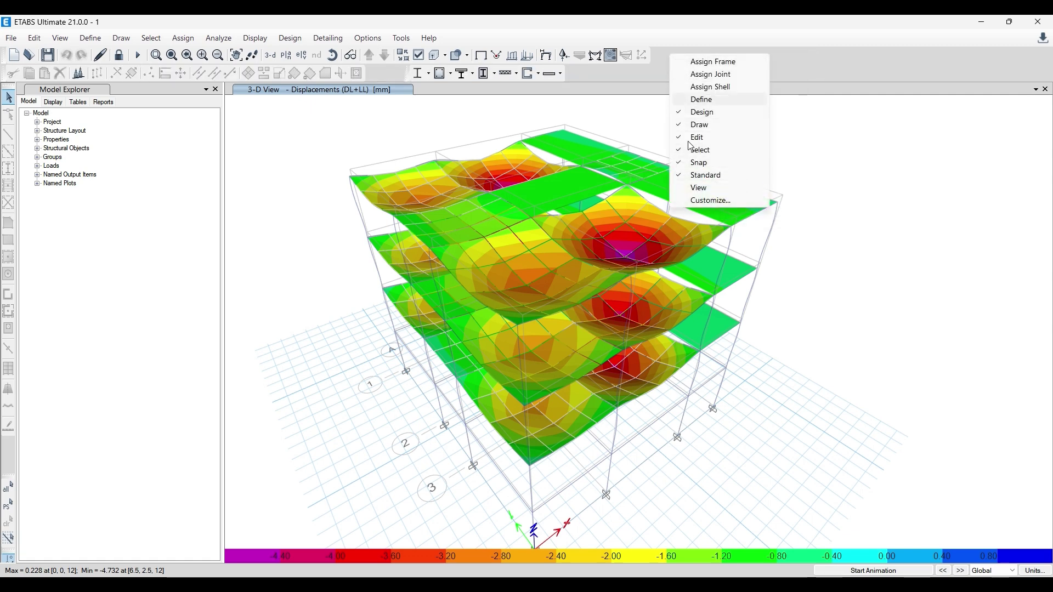
{"action": "left_click", "coordinate": [682, 175]}
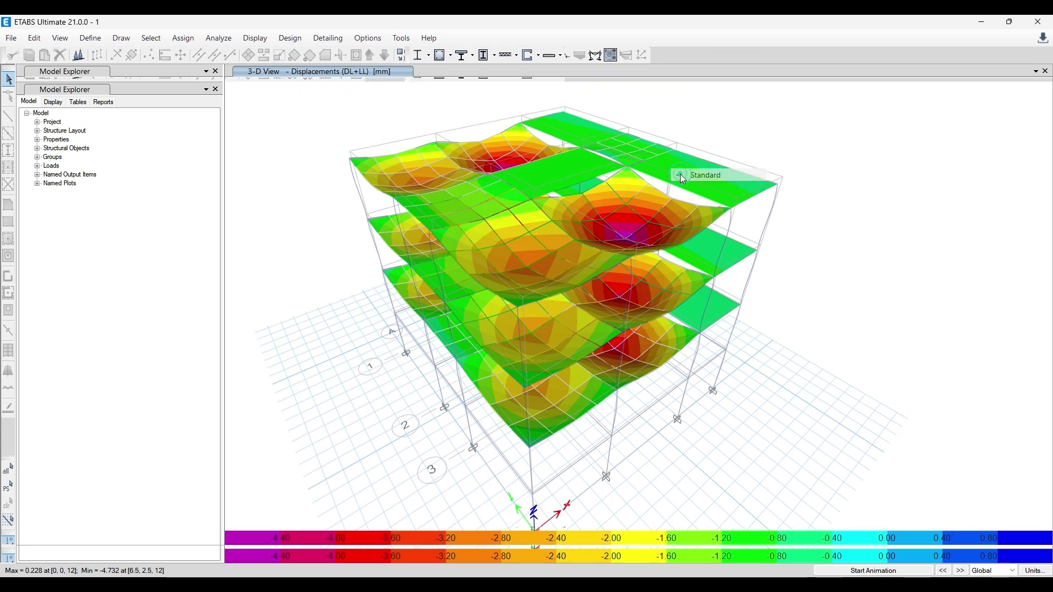
{"action": "right_click", "coordinate": [663, 55]}
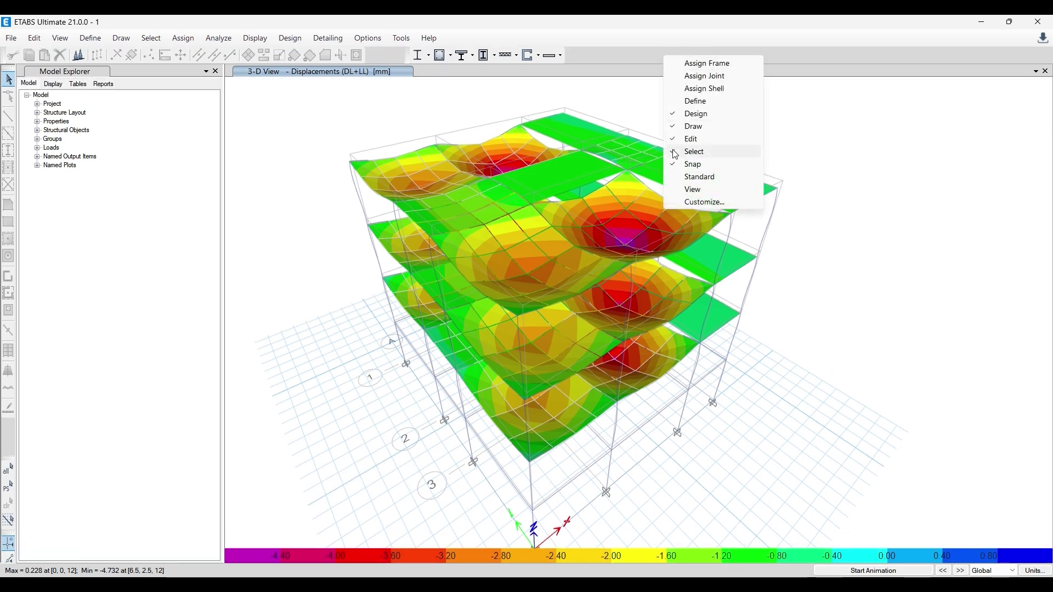
{"action": "left_click", "coordinate": [680, 175]}
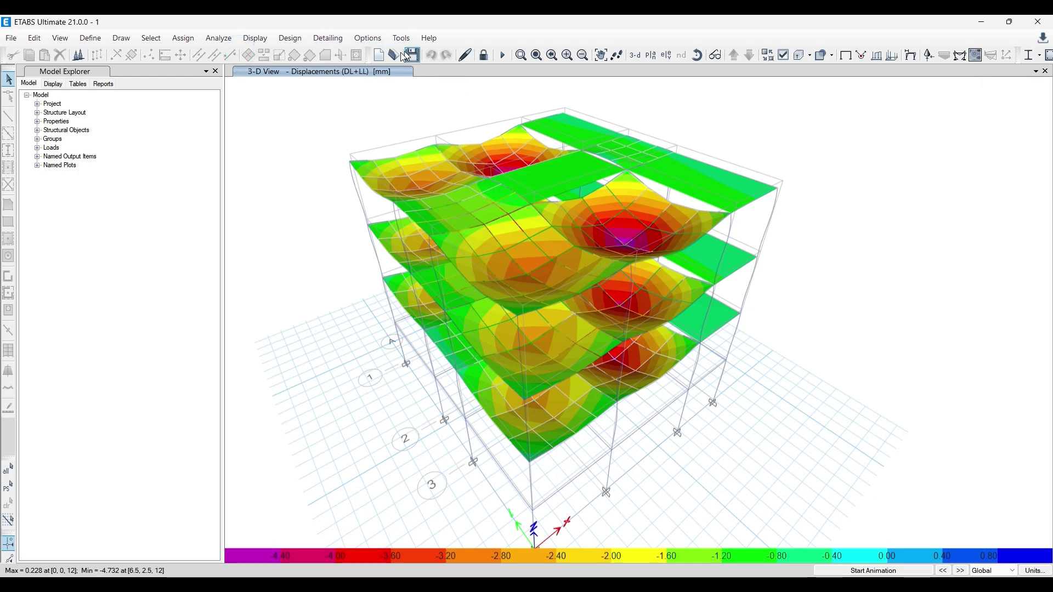
{"action": "left_click_drag", "start_coordinate": [368, 50], "coordinate": [18, 68]}
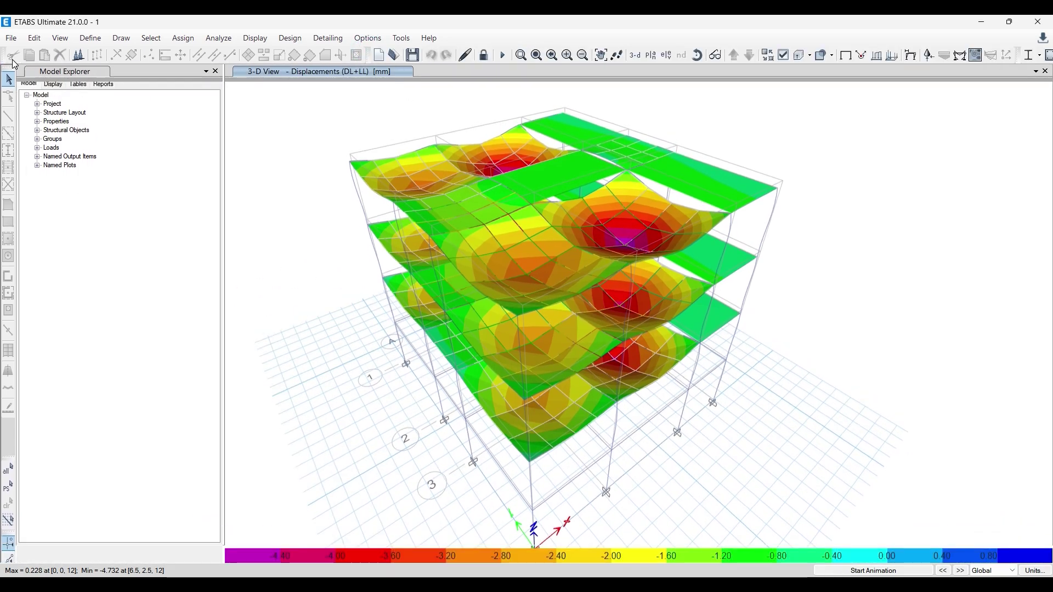
- Show the View toolbar and arrange the toolbars in two rows, with Standard beside Edit and the Design section tools beside View
{"action": "right_click", "coordinate": [749, 67]}
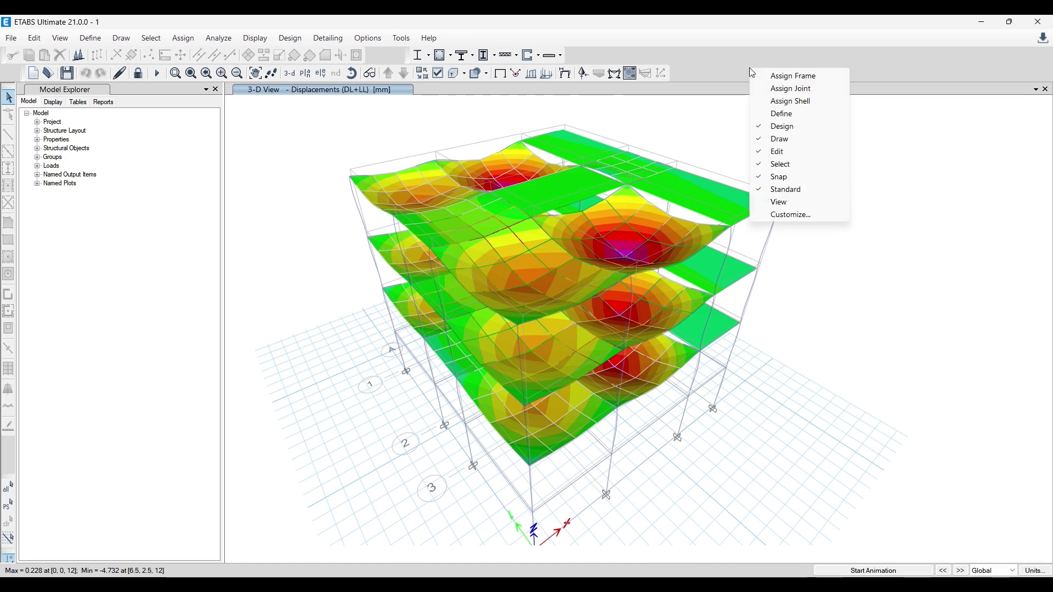
{"action": "left_click", "coordinate": [766, 208]}
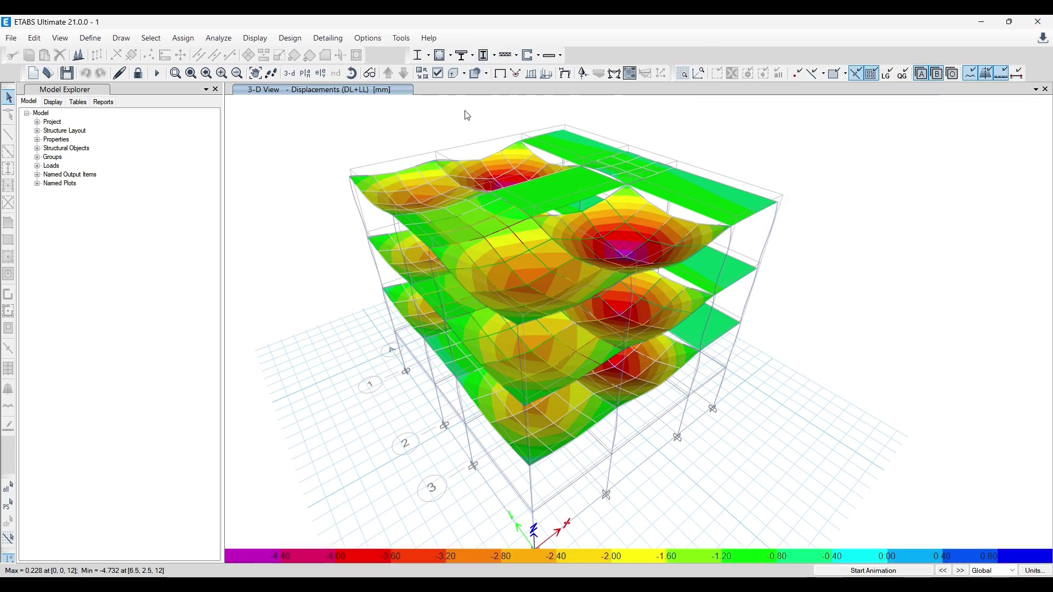
{"action": "left_click_drag", "start_coordinate": [407, 53], "coordinate": [151, 89]}
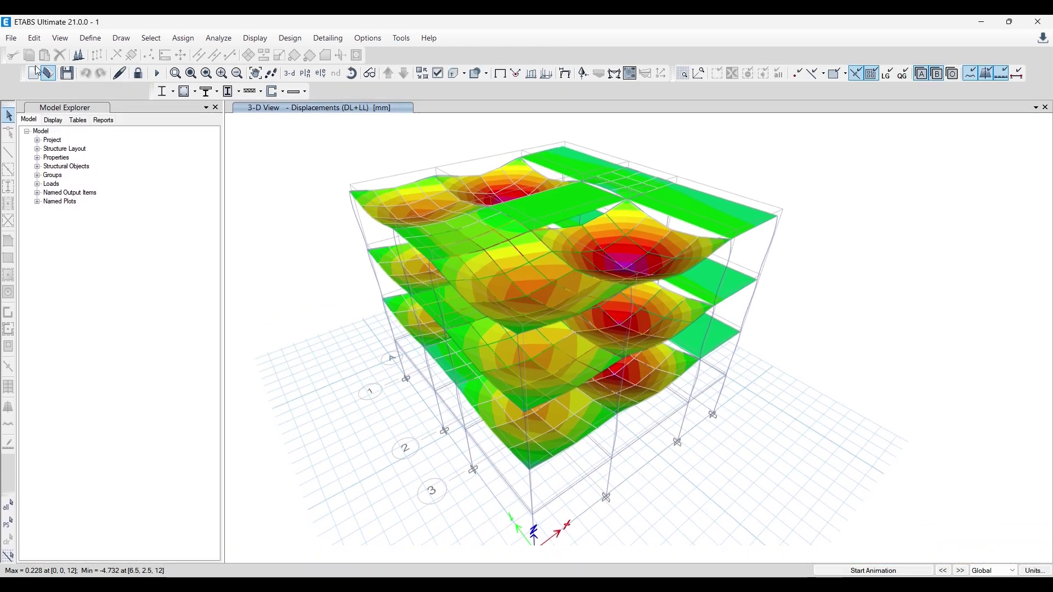
{"action": "mouse_move", "coordinate": [23, 73]}
{"action": "left_mouse_down"}
{"action": "mouse_move", "coordinate": [373, 55]}
{"action": "mouse_move", "coordinate": [181, 73]}
{"action": "mouse_move", "coordinate": [10, 73]}
{"action": "left_mouse_up"}
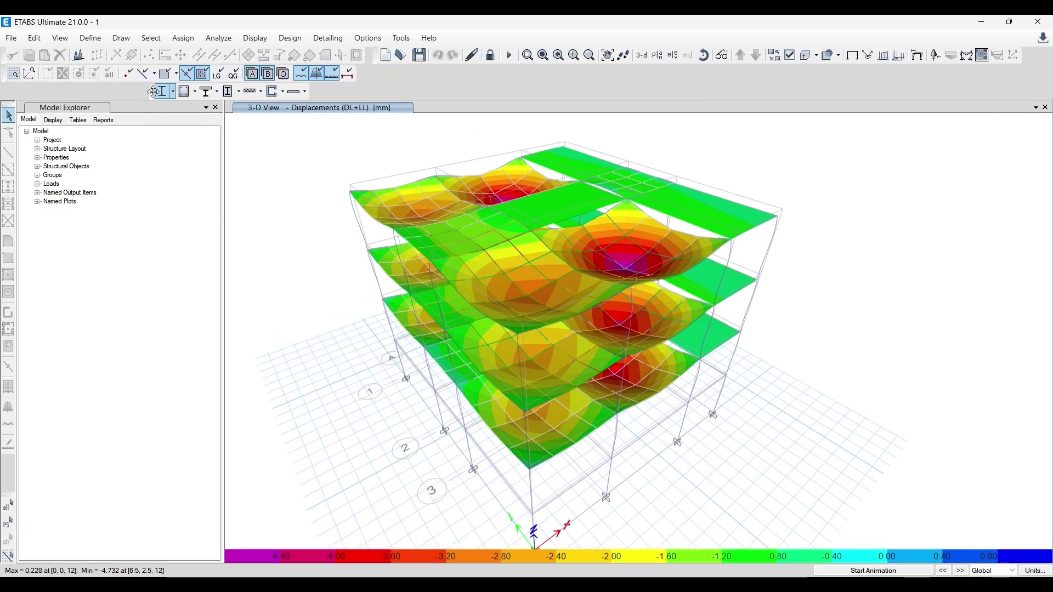
{"action": "left_click_drag", "start_coordinate": [153, 91], "coordinate": [369, 73]}
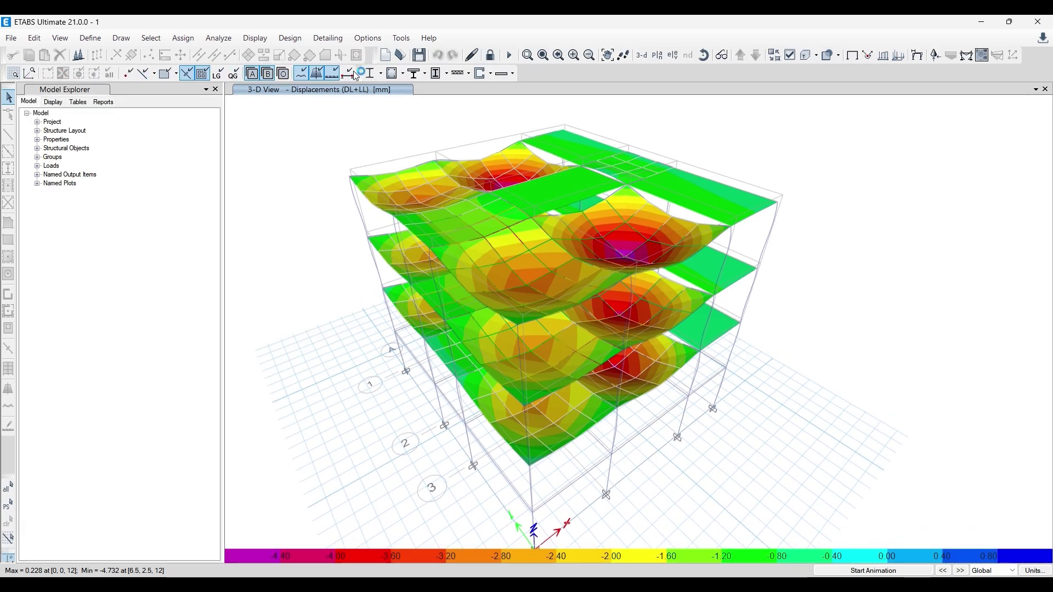
{"action": "right_click", "coordinate": [666, 71]}
{"action": "left_click", "coordinate": [605, 75]}
{"action": "left_click", "coordinate": [908, 60]}
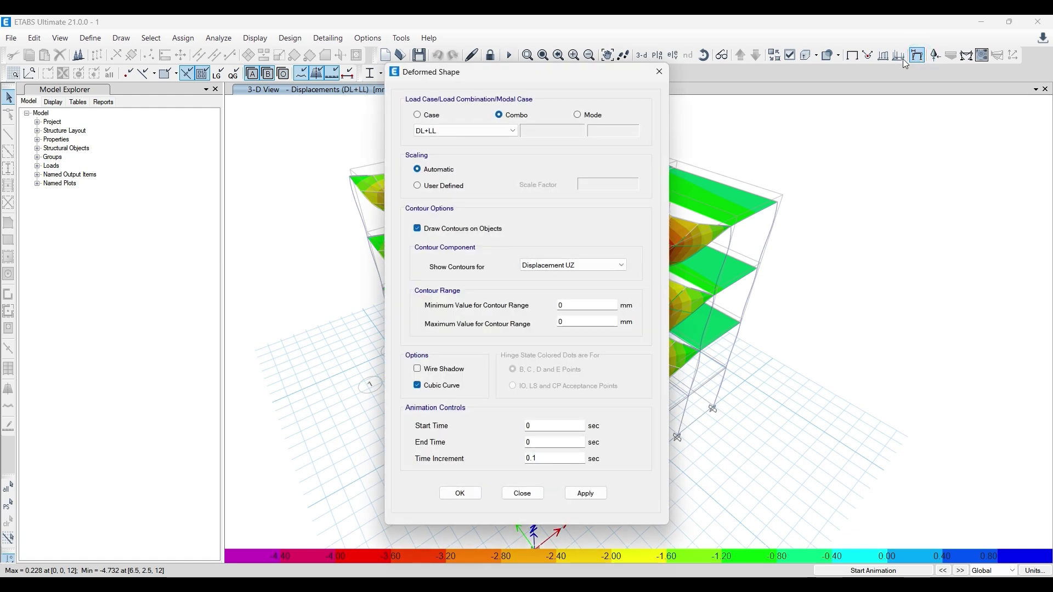
{"action": "left_click_drag", "start_coordinate": [563, 72], "coordinate": [430, 70]}
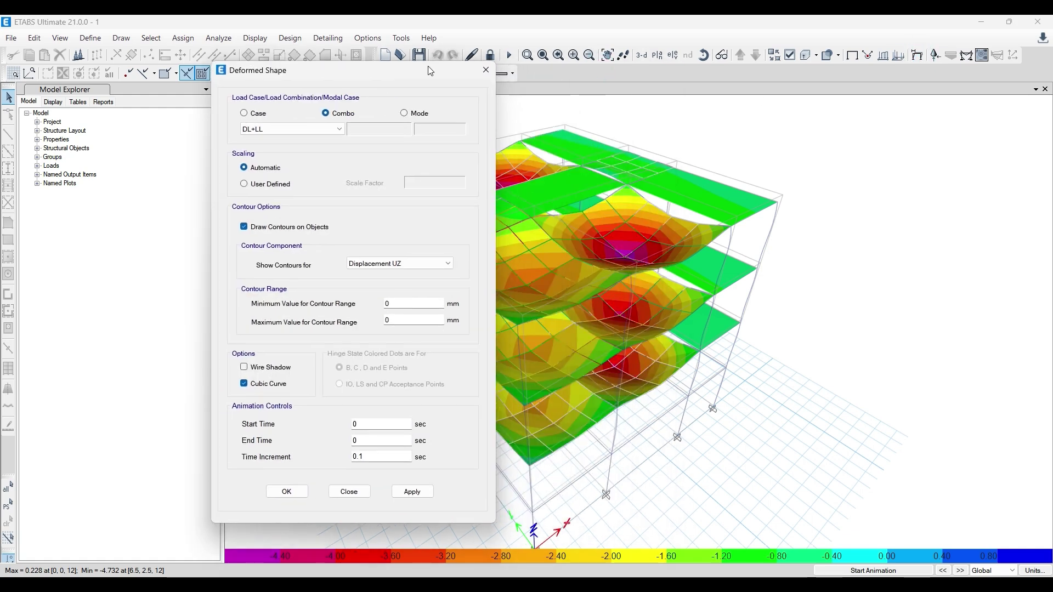
{"action": "left_click", "coordinate": [486, 71]}
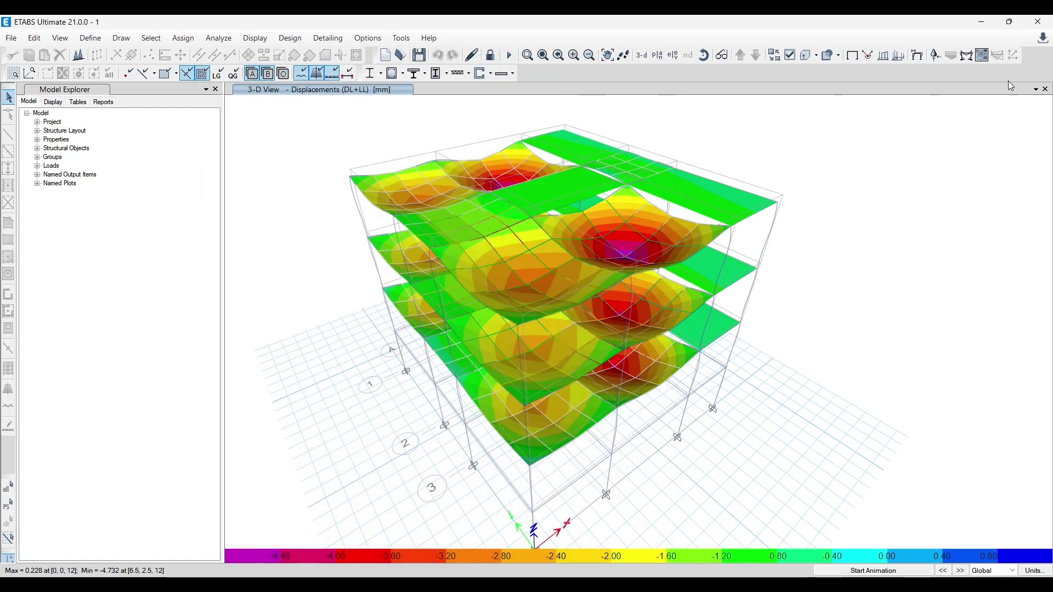
- Display the filled Moment 3-3 diagram of the frames for the DL+LL combination
{"action": "left_click", "coordinate": [965, 61]}
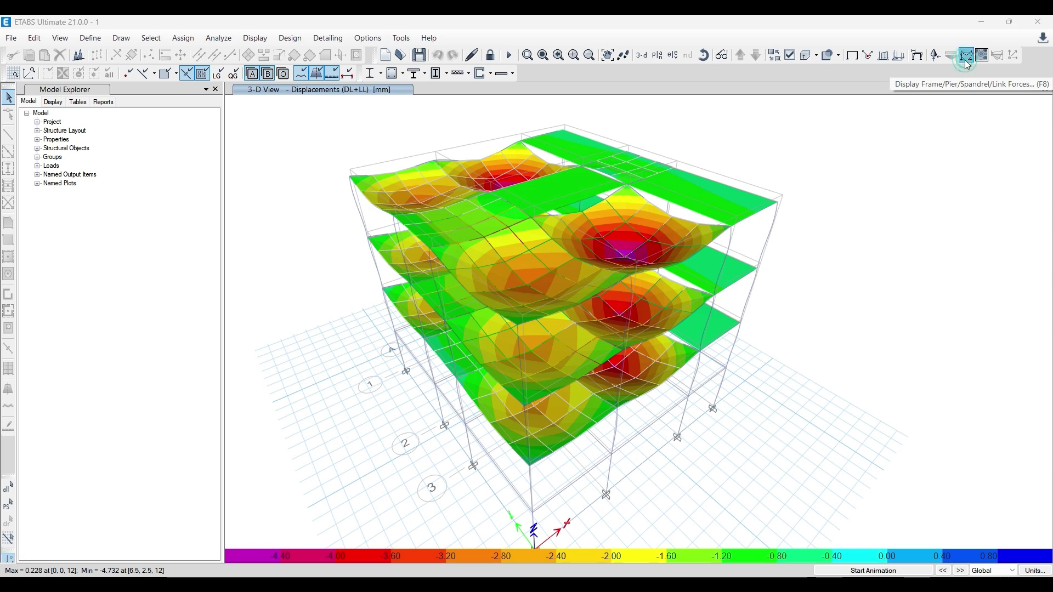
{"action": "left_click", "coordinate": [204, 145]}
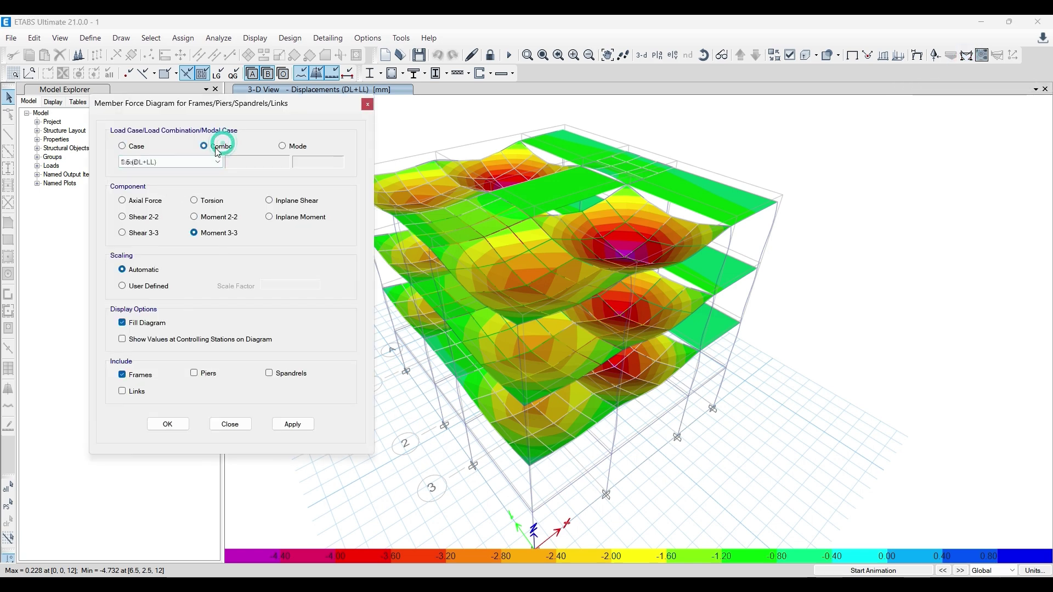
{"action": "left_click", "coordinate": [189, 162]}
{"action": "left_click", "coordinate": [180, 182]}
{"action": "left_click", "coordinate": [168, 424]}
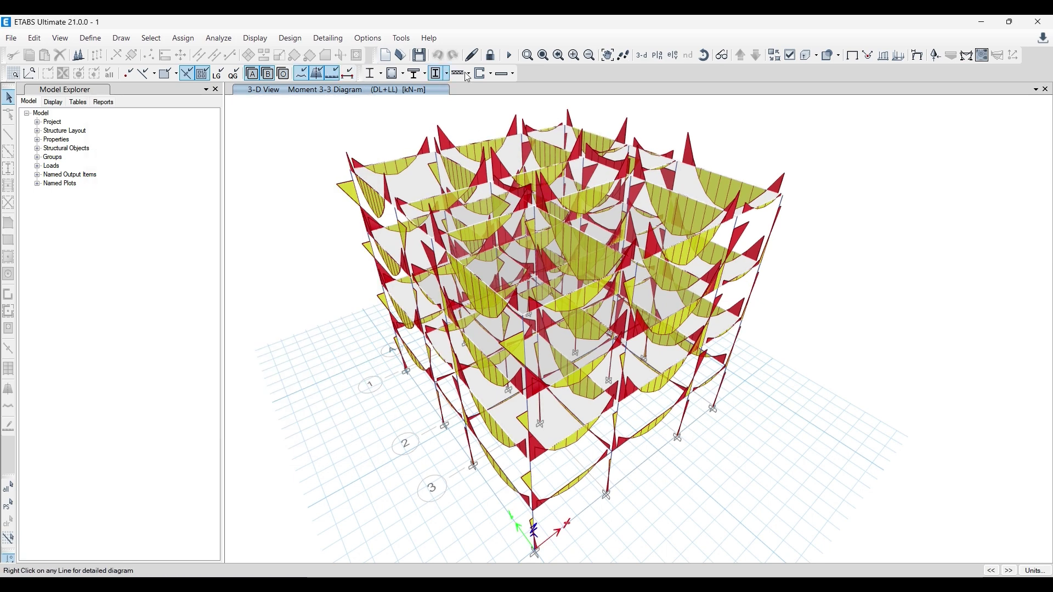
- Switch the moment diagram display to the plan view of Story3
{"action": "left_click", "coordinate": [653, 56]}
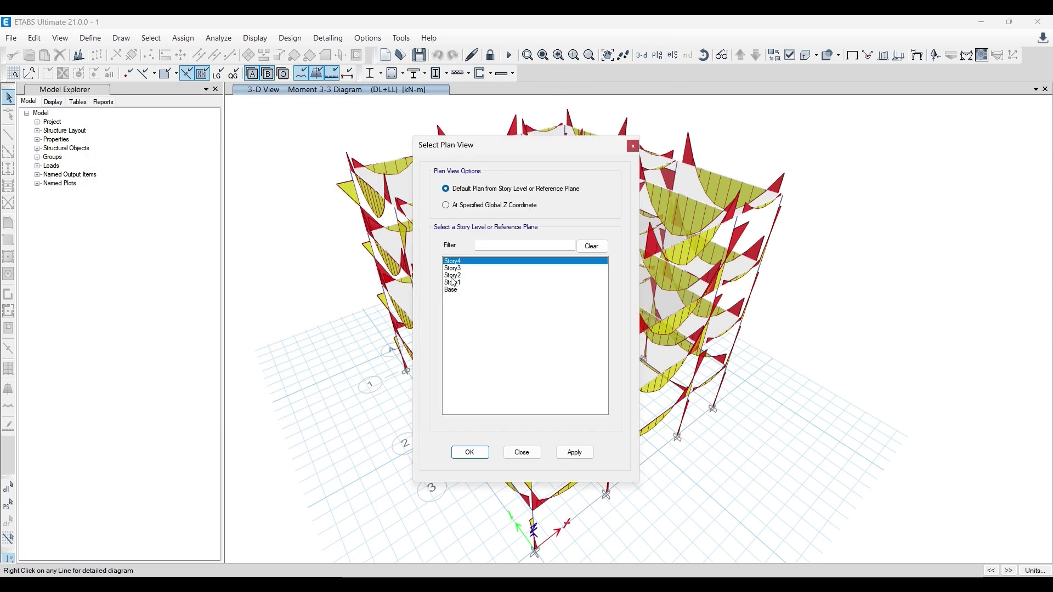
{"action": "left_click", "coordinate": [454, 282]}
{"action": "left_click", "coordinate": [458, 268]}
{"action": "left_click", "coordinate": [575, 453]}
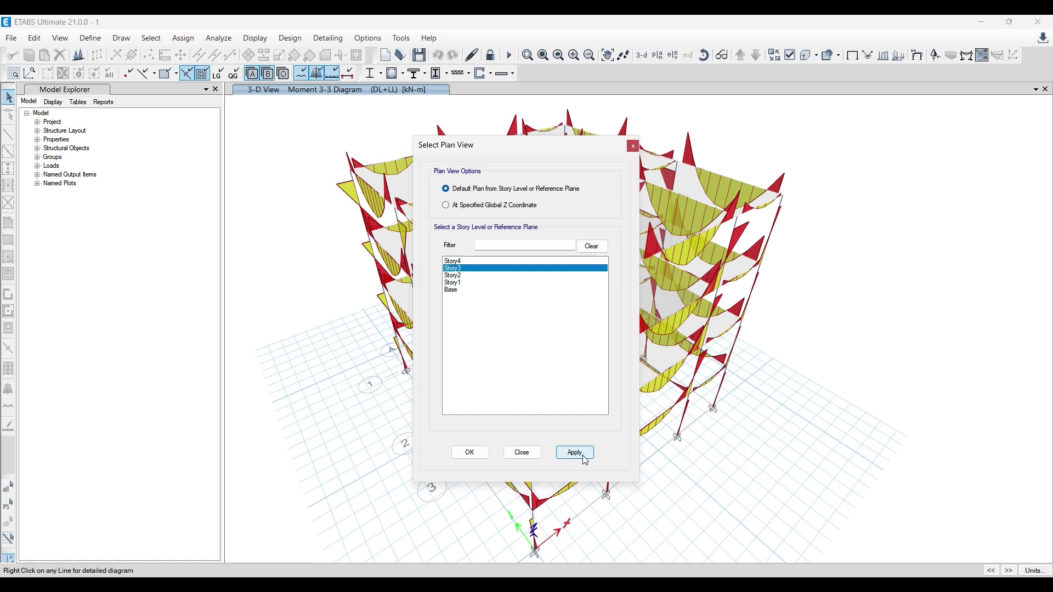
{"action": "left_click", "coordinate": [480, 457]}
- Inspect the detailed diagram of the Story3 beam on grid 3 between B and C, comparing its absolute and frame-minimum-relative deflections
{"action": "right_click", "coordinate": [673, 401]}
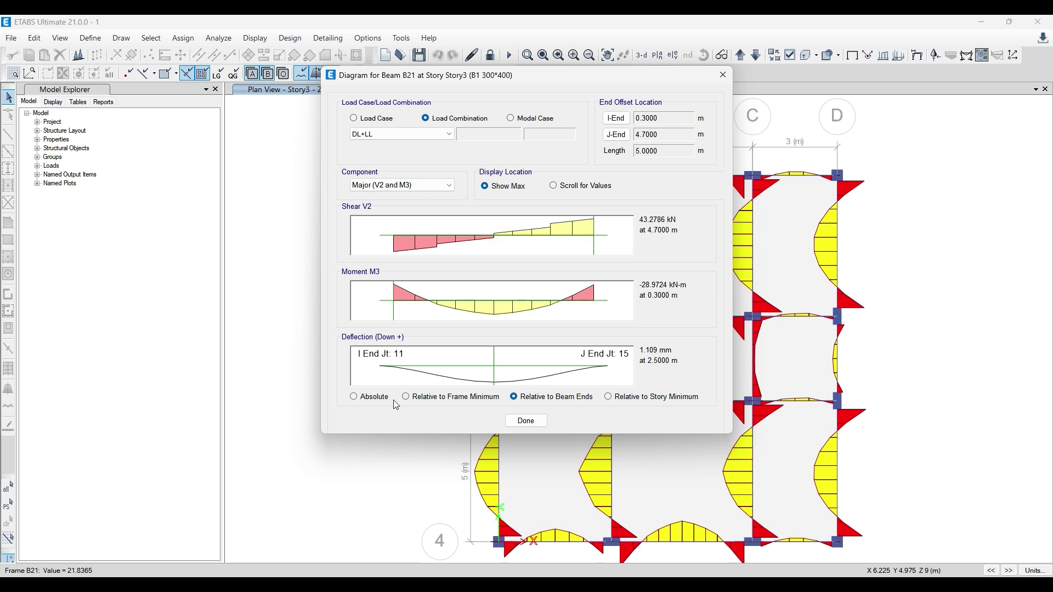
{"action": "left_click", "coordinate": [367, 397]}
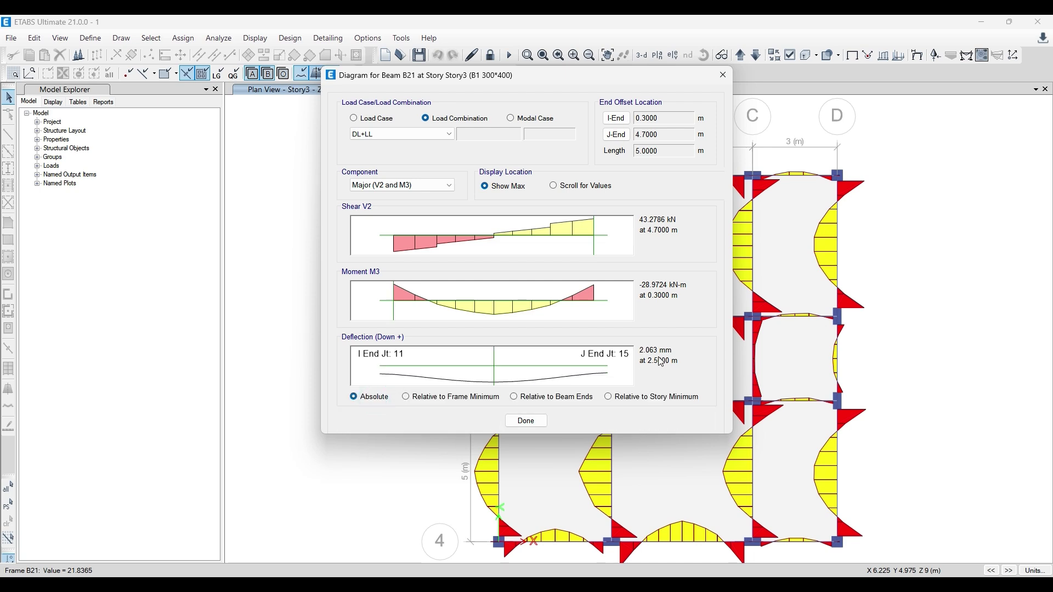
{"action": "left_click", "coordinate": [476, 398]}
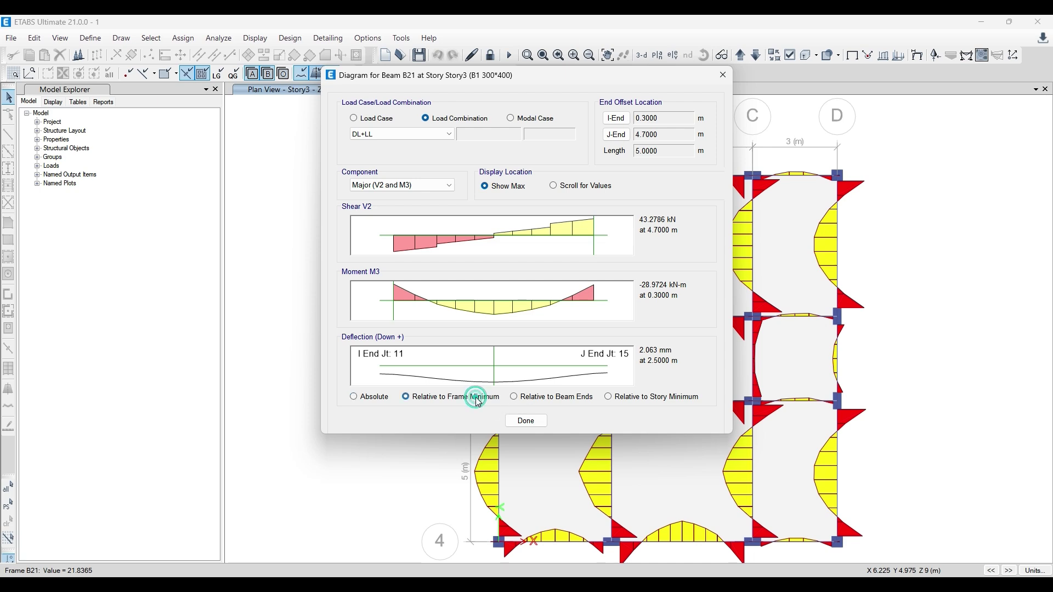
{"action": "left_click", "coordinate": [356, 397]}
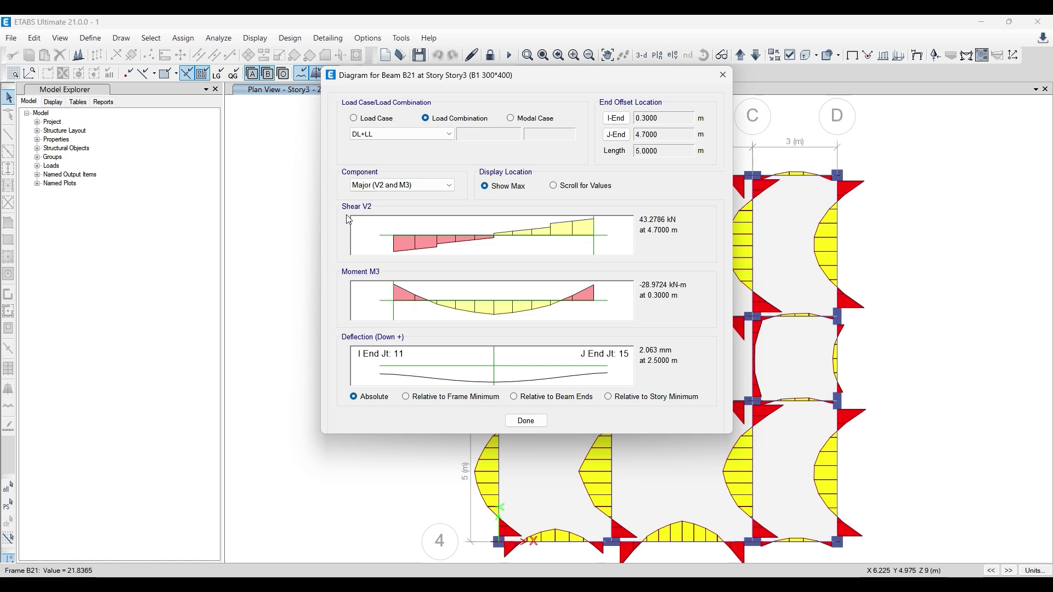
{"action": "left_click", "coordinate": [716, 74]}
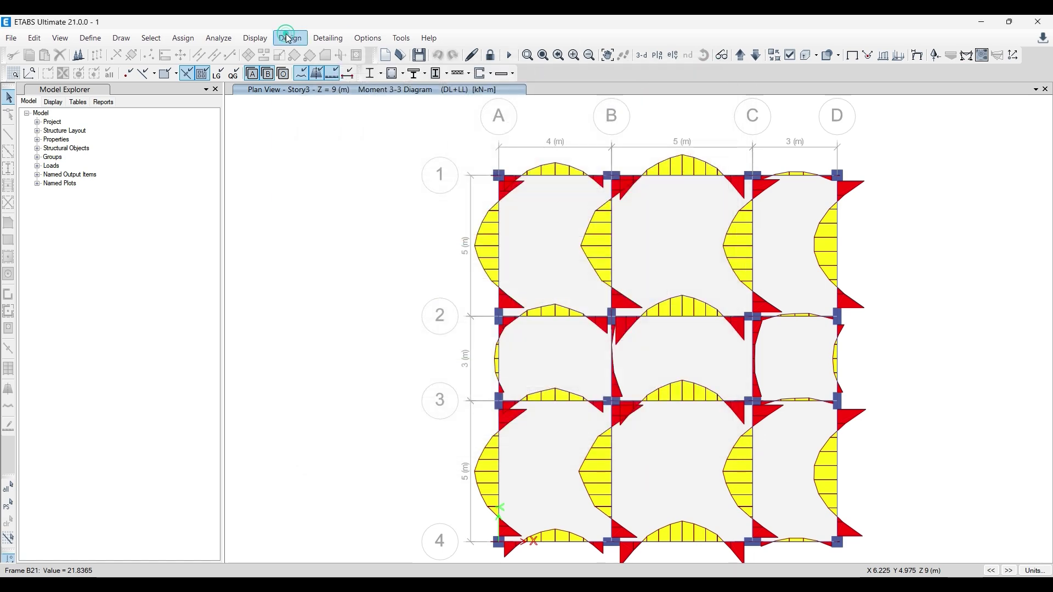
{"action": "left_click", "coordinate": [288, 38]}
{"action": "mouse_move", "coordinate": [255, 39]}
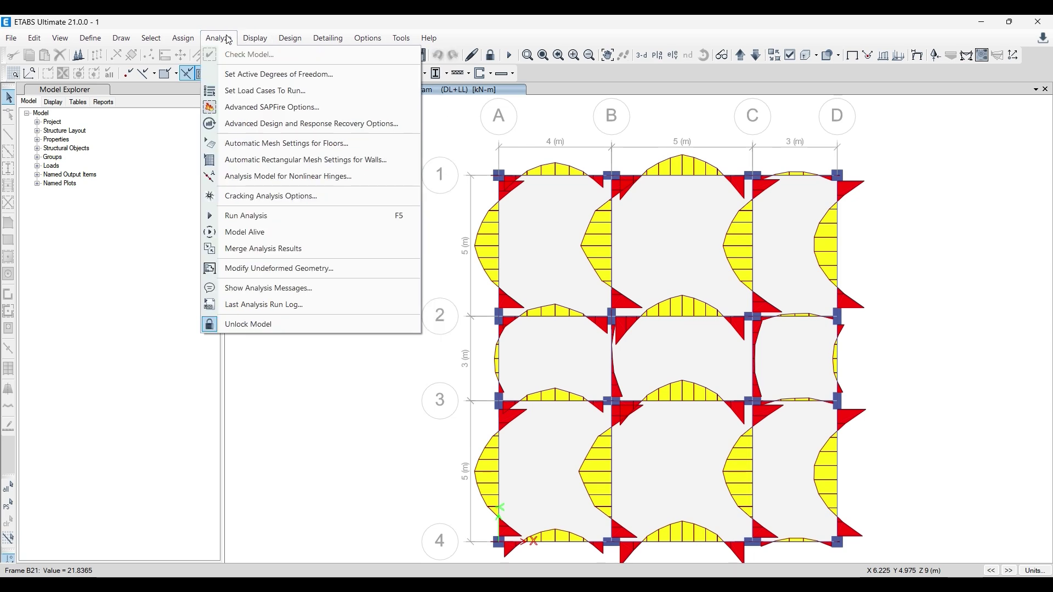
{"action": "left_click", "coordinate": [344, 39]}
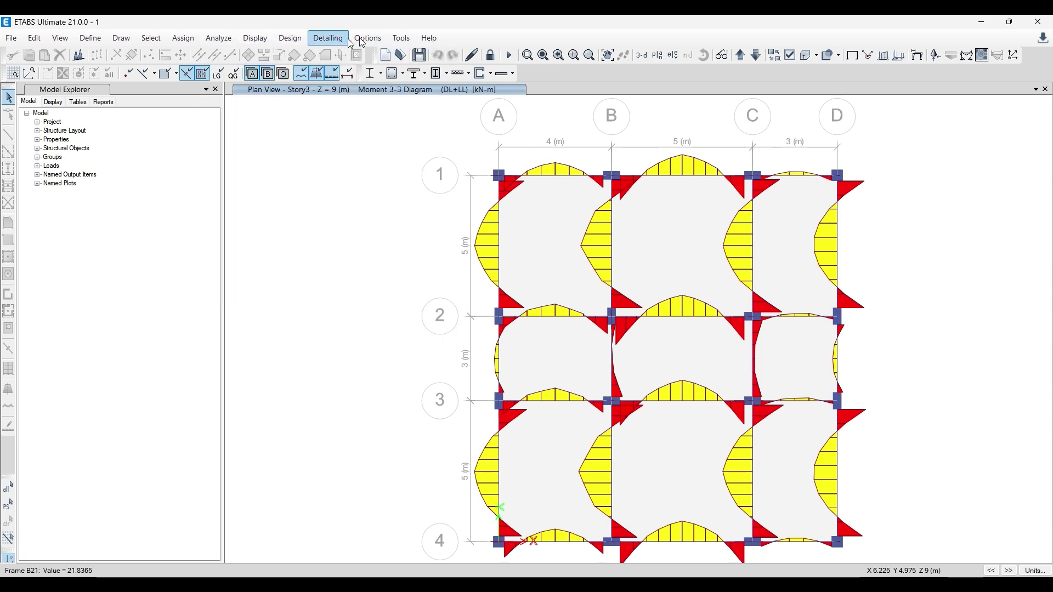
{"action": "left_click", "coordinate": [365, 39]}
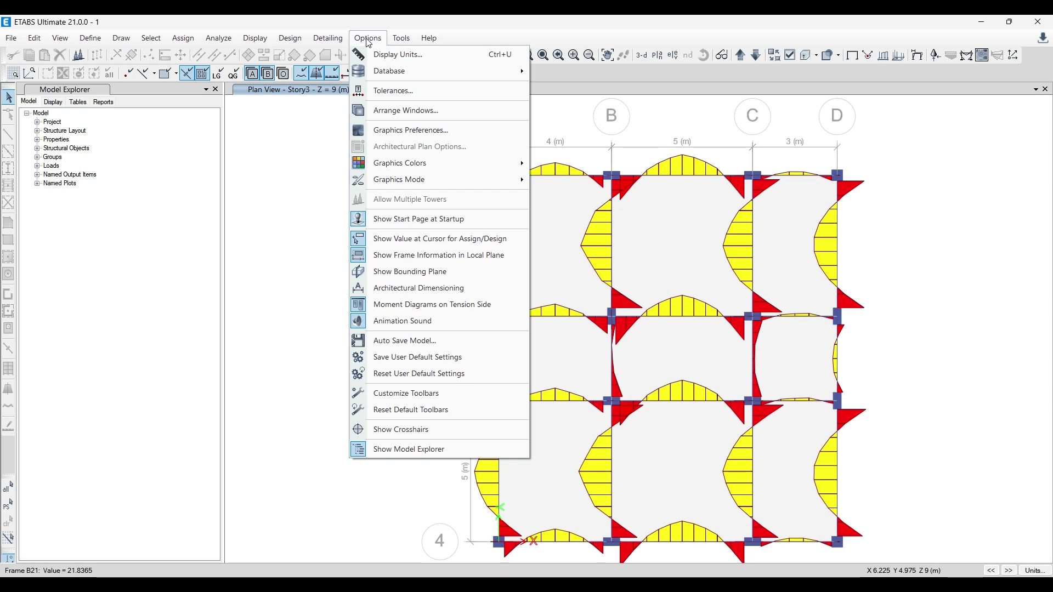
{"action": "left_click", "coordinate": [569, 115]}
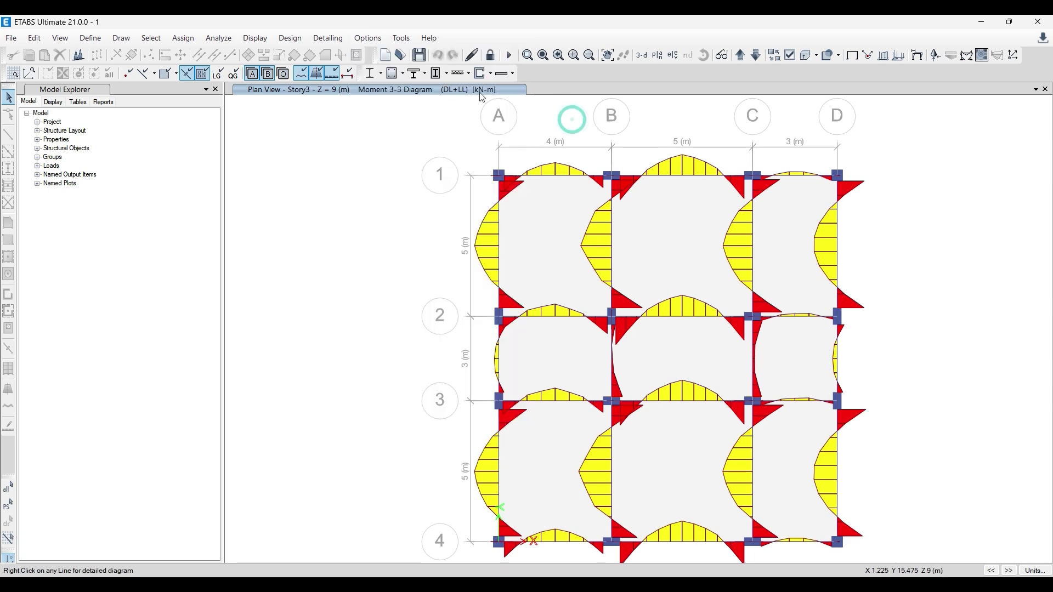
- Switch the DL+LL Moment 3-3 diagram to the 3-D view and show values at controlling stations on the frames
{"action": "left_click", "coordinate": [640, 56]}
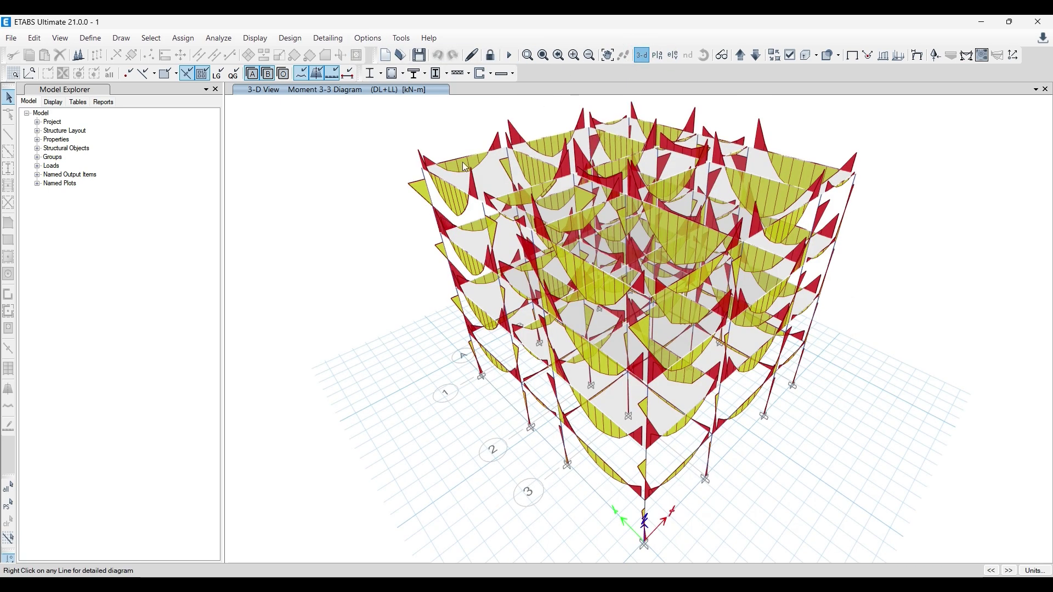
{"action": "left_click", "coordinate": [936, 55]}
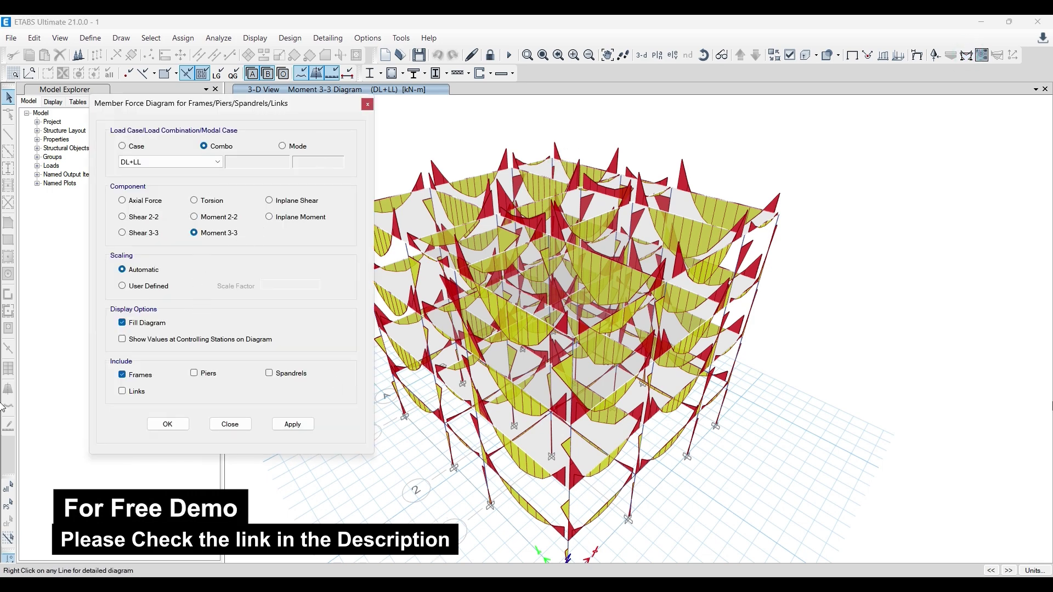
{"action": "left_click", "coordinate": [167, 340]}
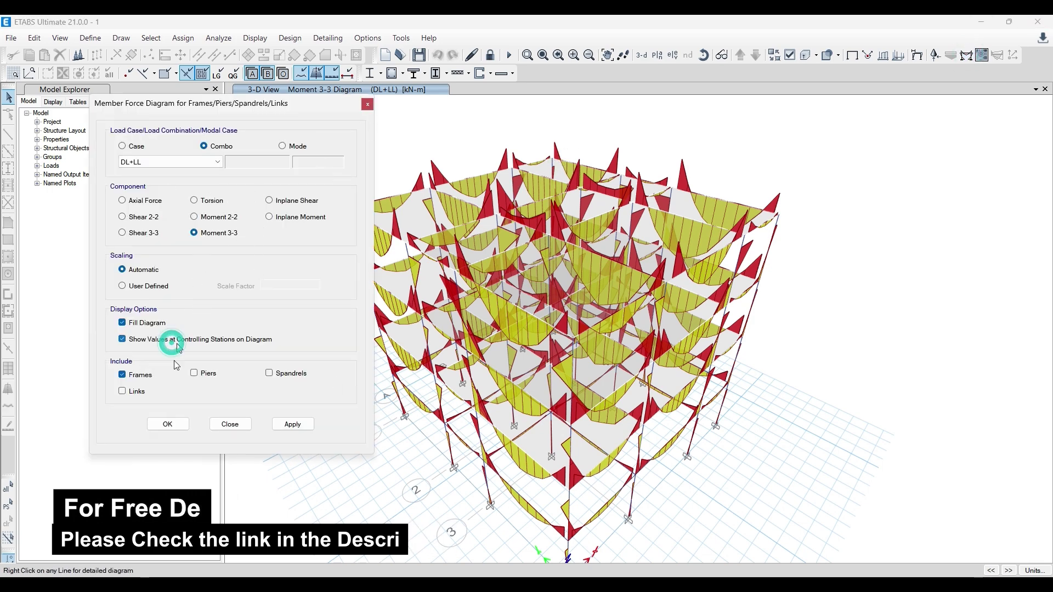
{"action": "left_click", "coordinate": [288, 425]}
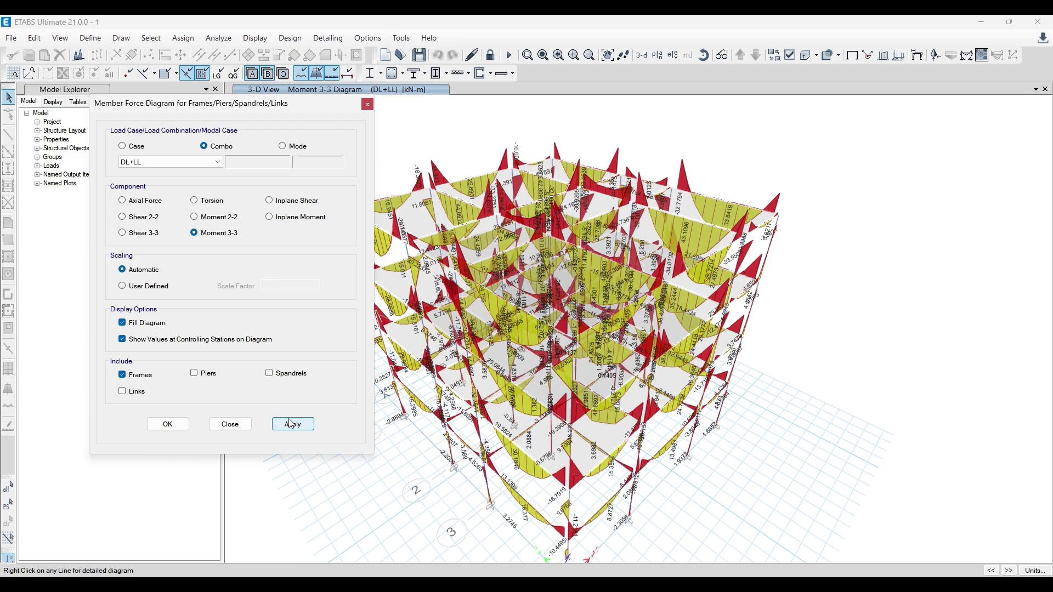
{"action": "left_click", "coordinate": [367, 105]}
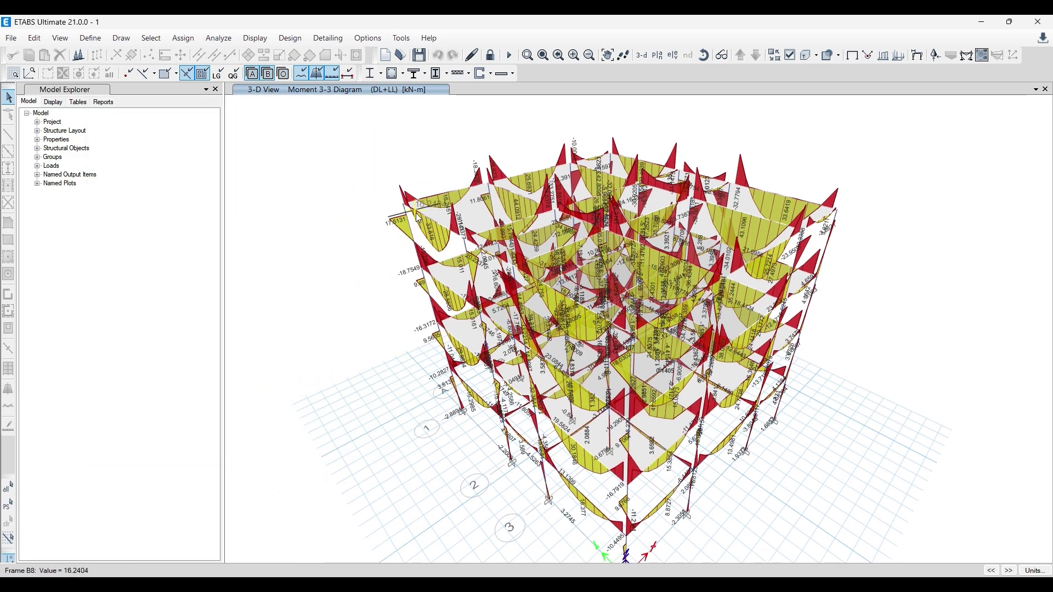
- Set the maximum graphic font size to 12 points and the minimum to 8 points in the graphics preferences
{"action": "scroll", "coordinate": [447, 210], "scroll_direction": "up", "scroll_amount": 2}
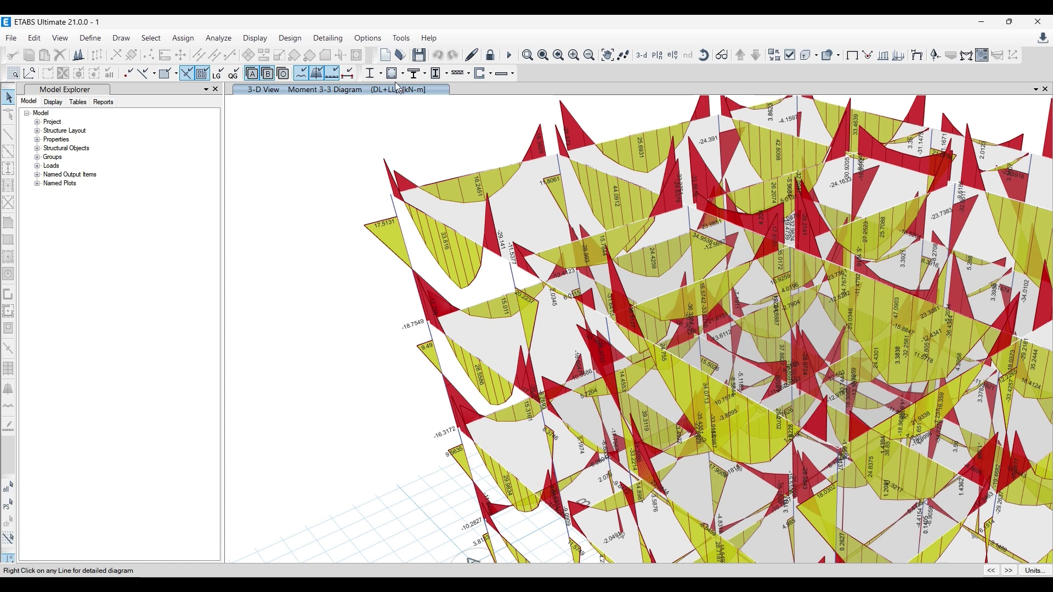
{"action": "left_click", "coordinate": [368, 39]}
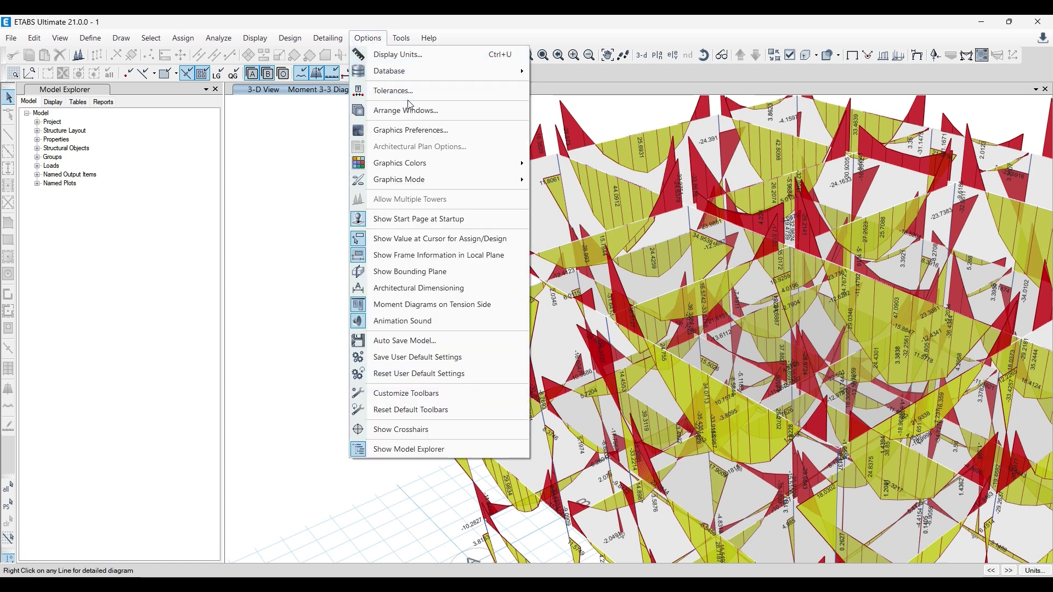
{"action": "left_click", "coordinate": [433, 135]}
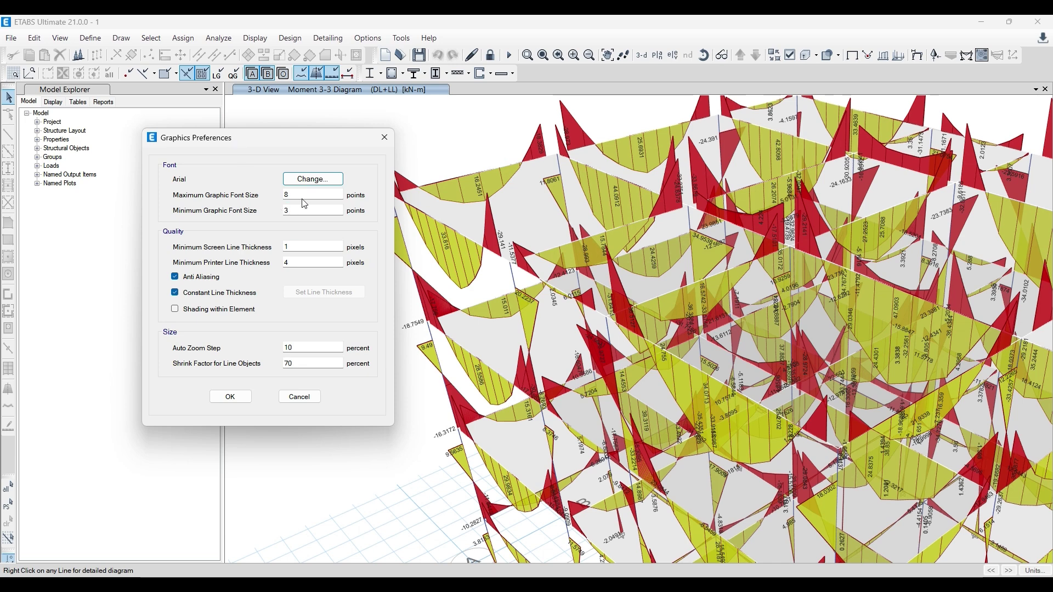
{"action": "left_click", "coordinate": [293, 194]}
{"action": "double_click", "coordinate": [285, 210]}
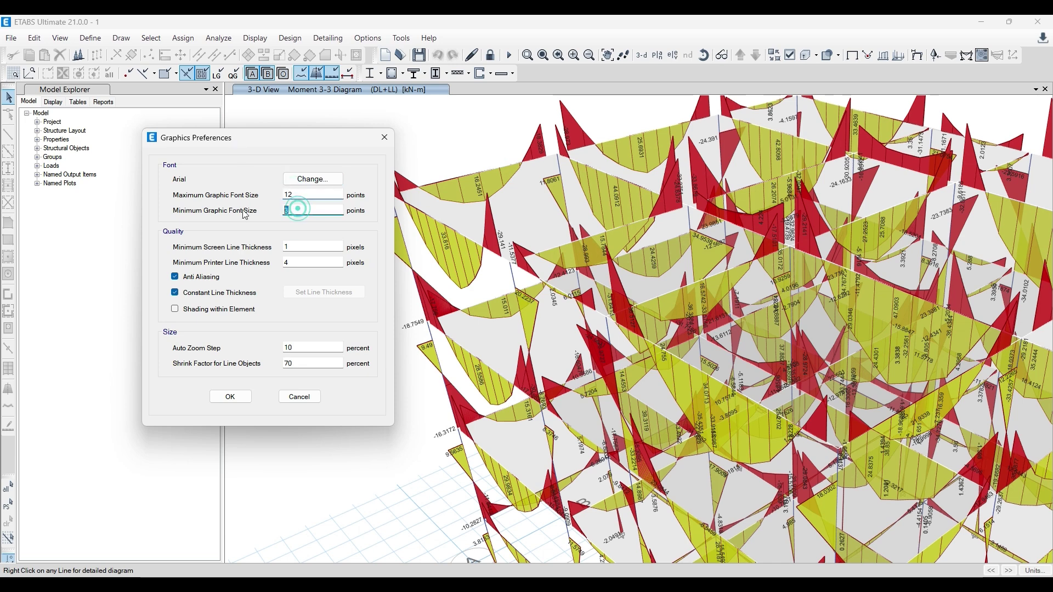
{"action": "left_click", "coordinate": [230, 397]}
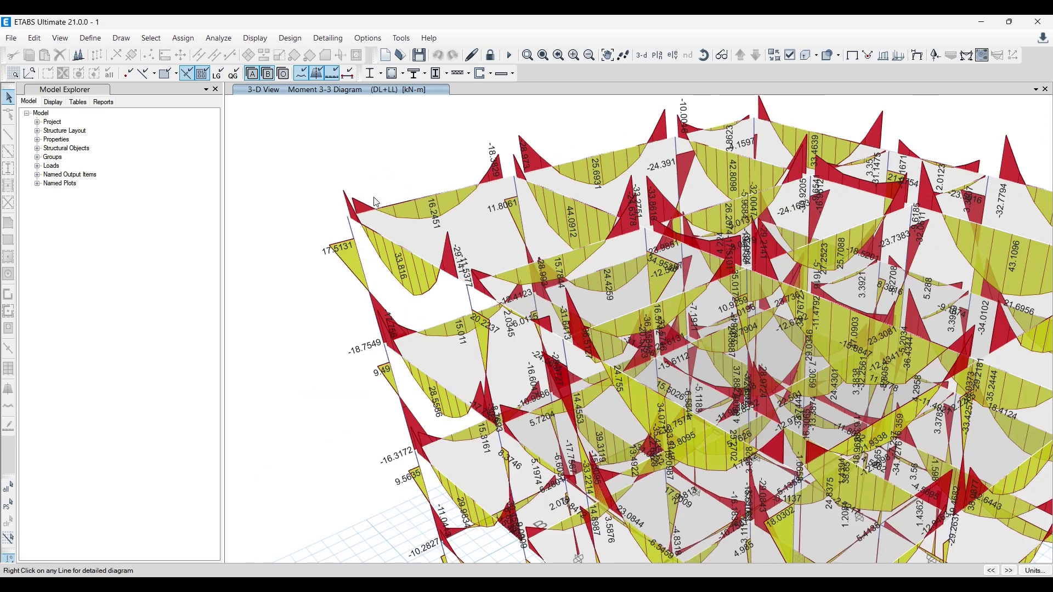
{"action": "mouse_move", "coordinate": [374, 214]}
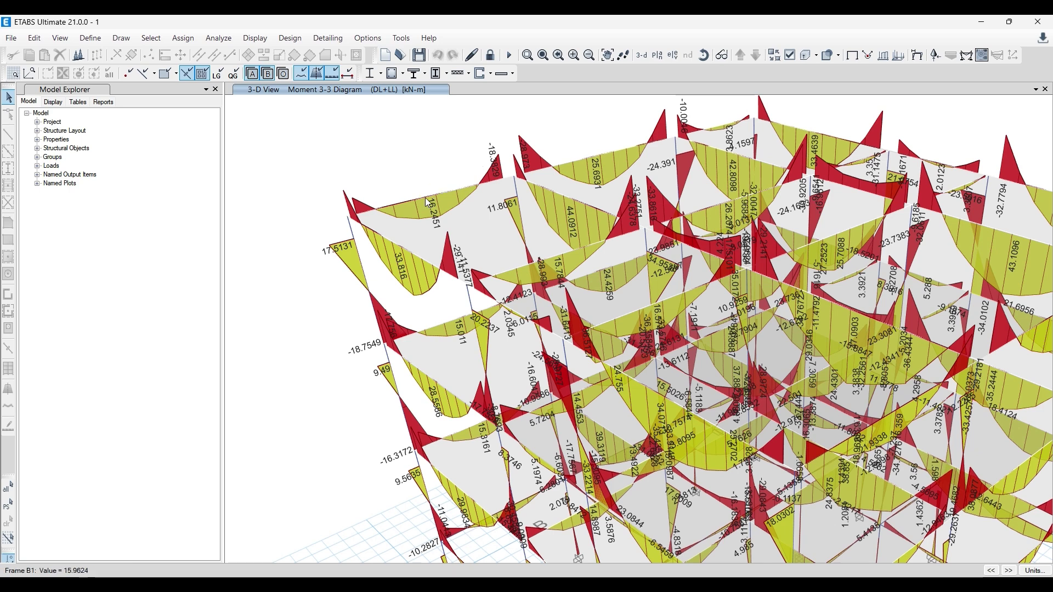
{"action": "middle_click_drag", "start_coordinate": [377, 184], "coordinate": [279, 192]}
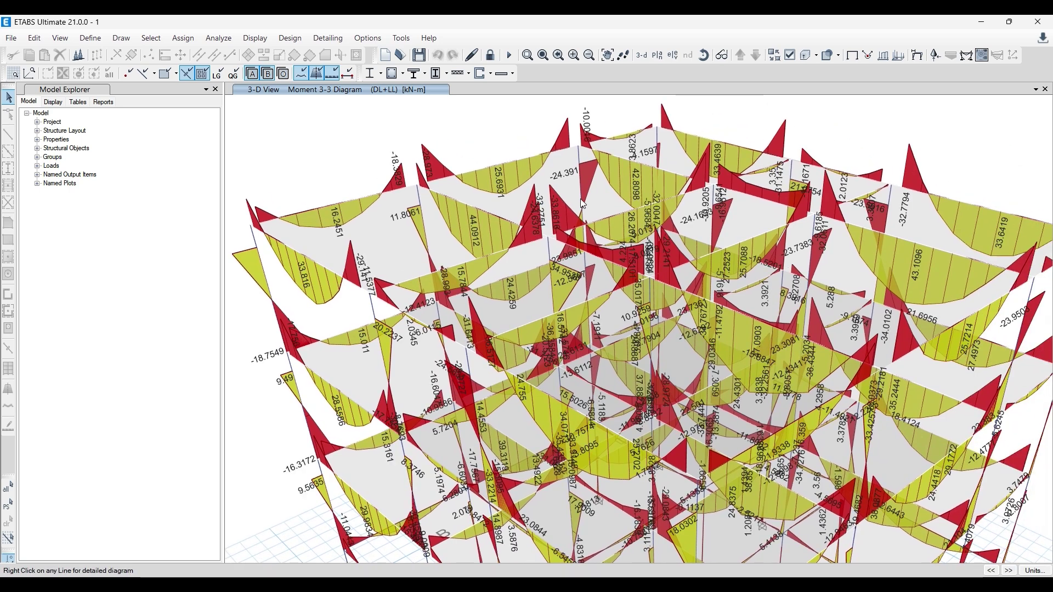
- Review the maximum and minimum graphic font size settings in the graphics preferences without changing them
{"action": "left_click", "coordinate": [367, 38]}
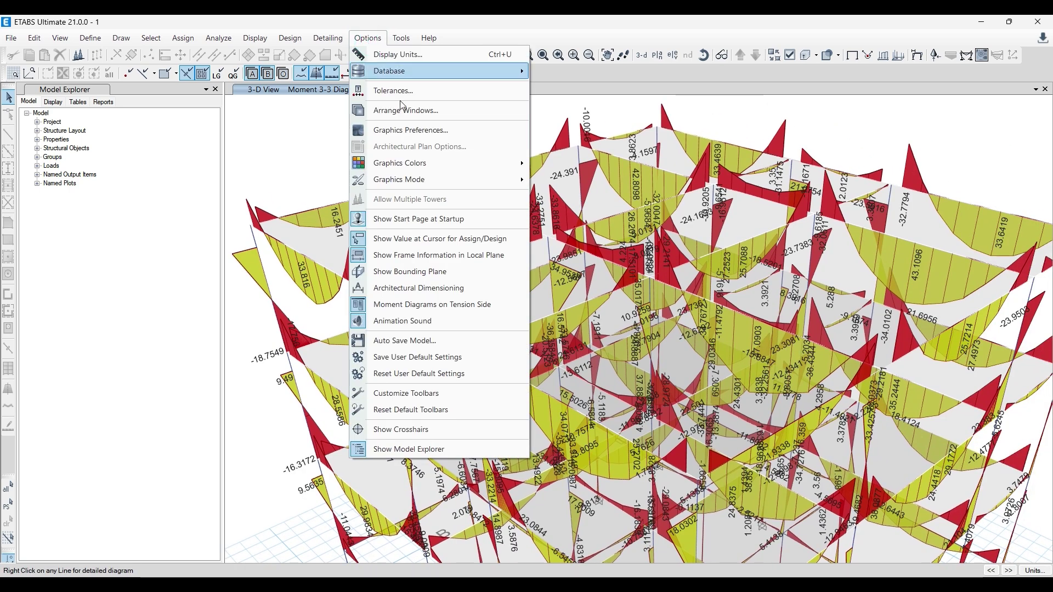
{"action": "left_click", "coordinate": [432, 132]}
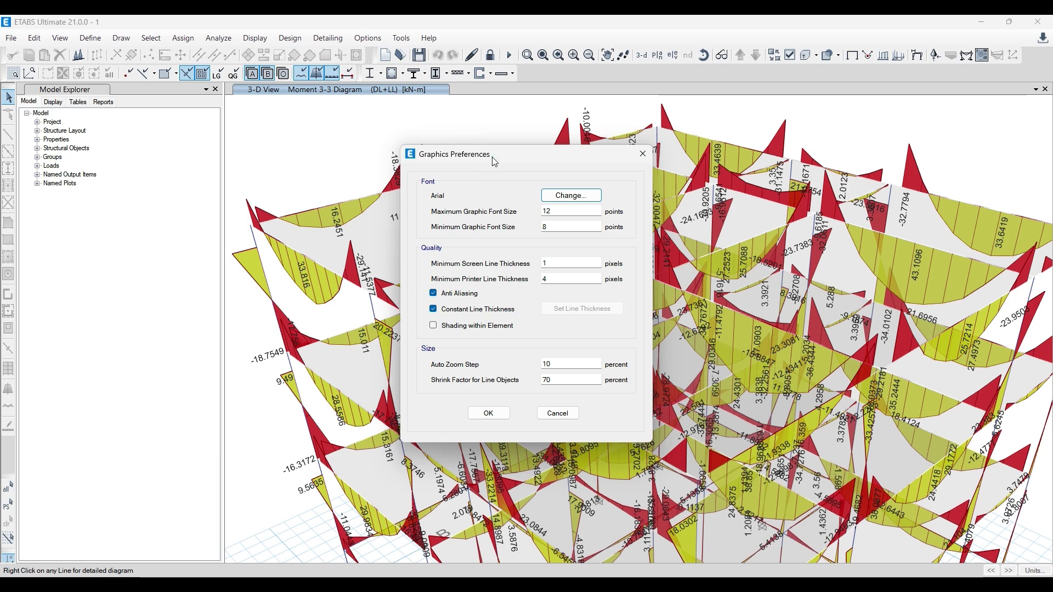
{"action": "left_click_drag", "start_coordinate": [492, 156], "coordinate": [621, 162]}
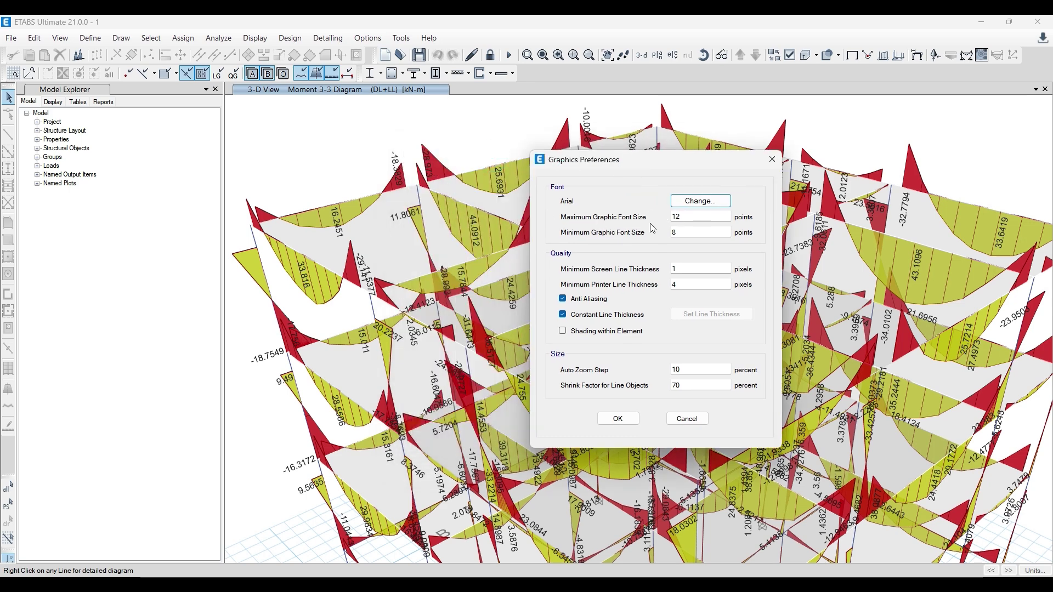
{"action": "double_click", "coordinate": [672, 232]}
{"action": "left_click", "coordinate": [772, 164]}
{"action": "left_click", "coordinate": [368, 38]}
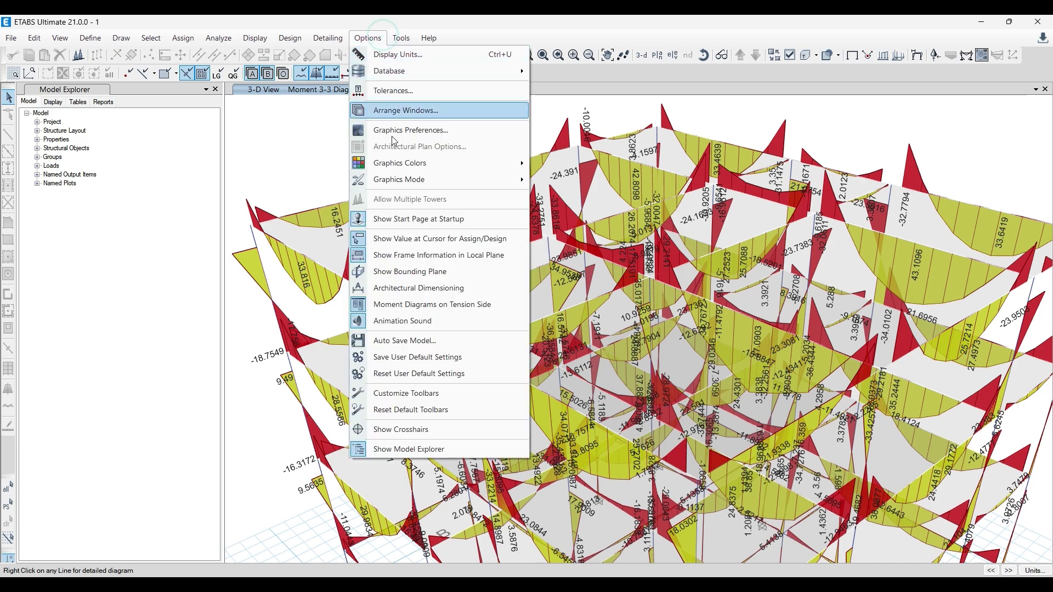
{"action": "left_click", "coordinate": [398, 133]}
{"action": "left_click", "coordinate": [643, 153]}
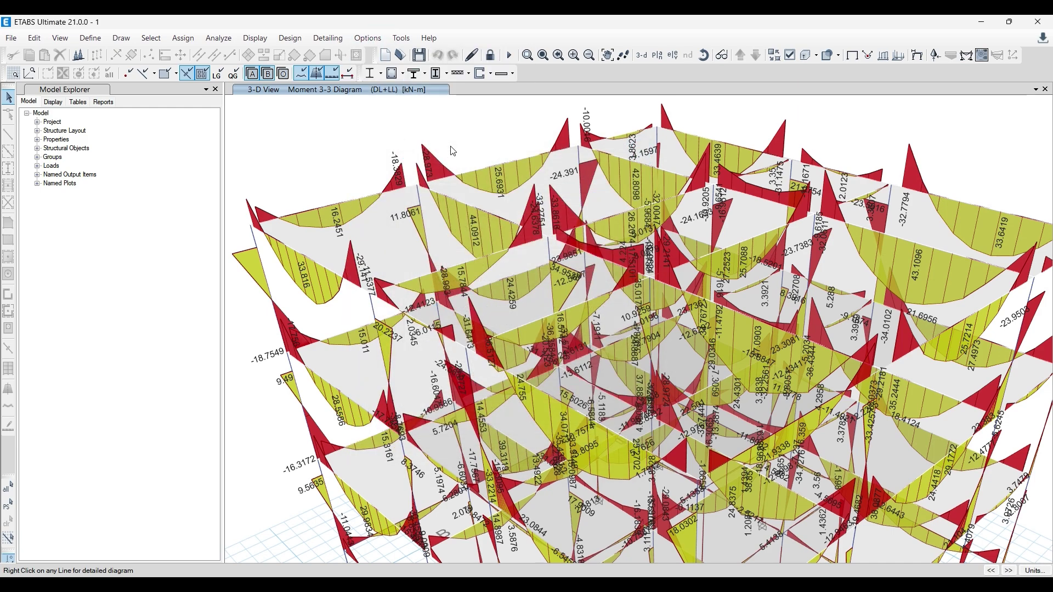
- Clear the moment diagram and return the 3-D view to the undeformed model
{"action": "scroll", "coordinate": [447, 155], "scroll_direction": "down", "scroll_amount": 3}
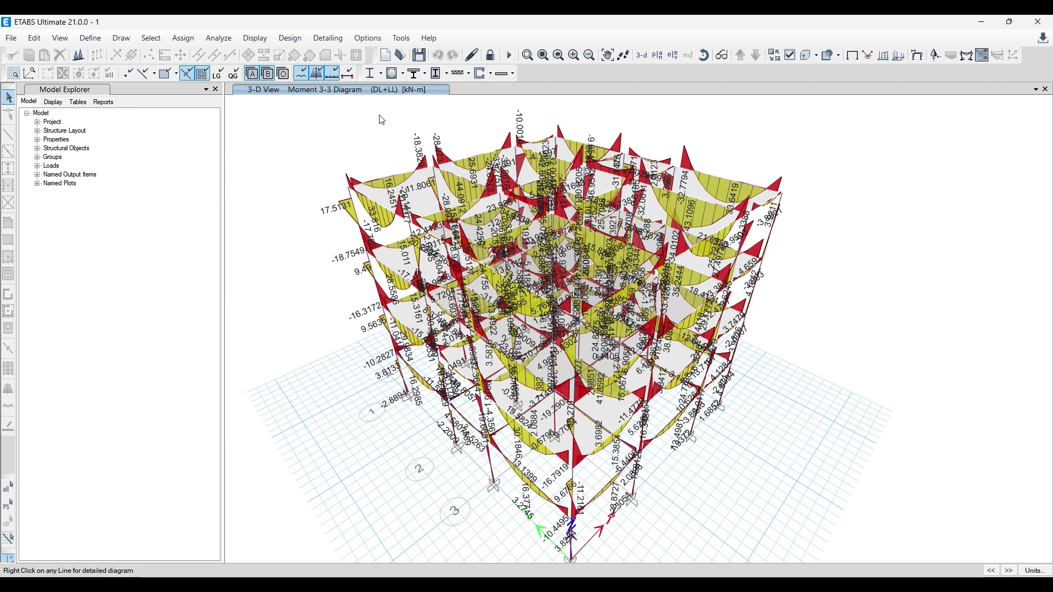
{"action": "left_click", "coordinate": [866, 55]}
{"action": "left_click", "coordinate": [633, 233]}
{"action": "left_click", "coordinate": [852, 54]}
{"action": "left_click", "coordinate": [720, 155]}
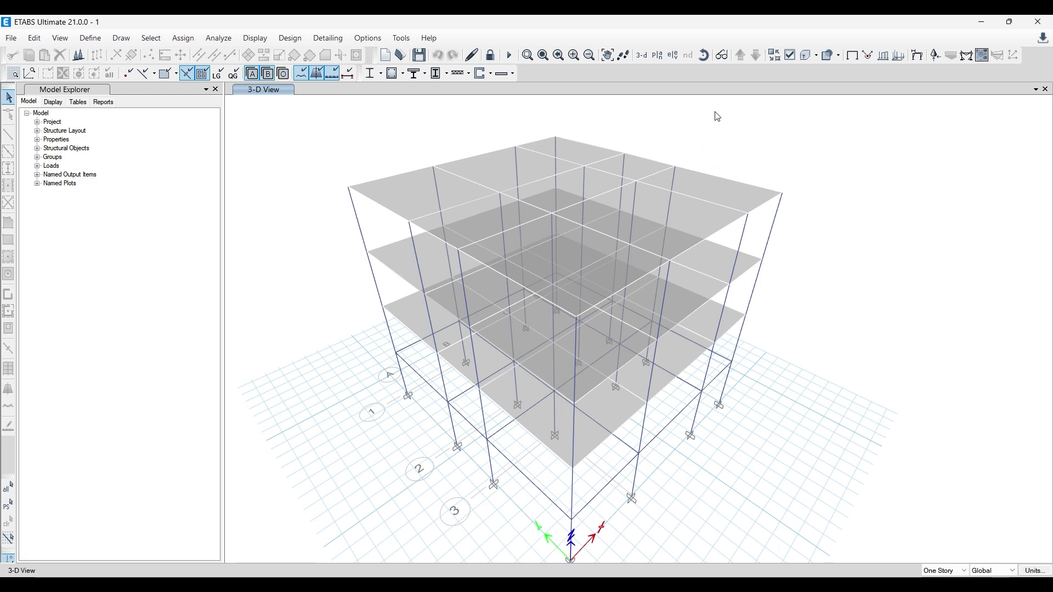
{"action": "left_click", "coordinate": [424, 118]}
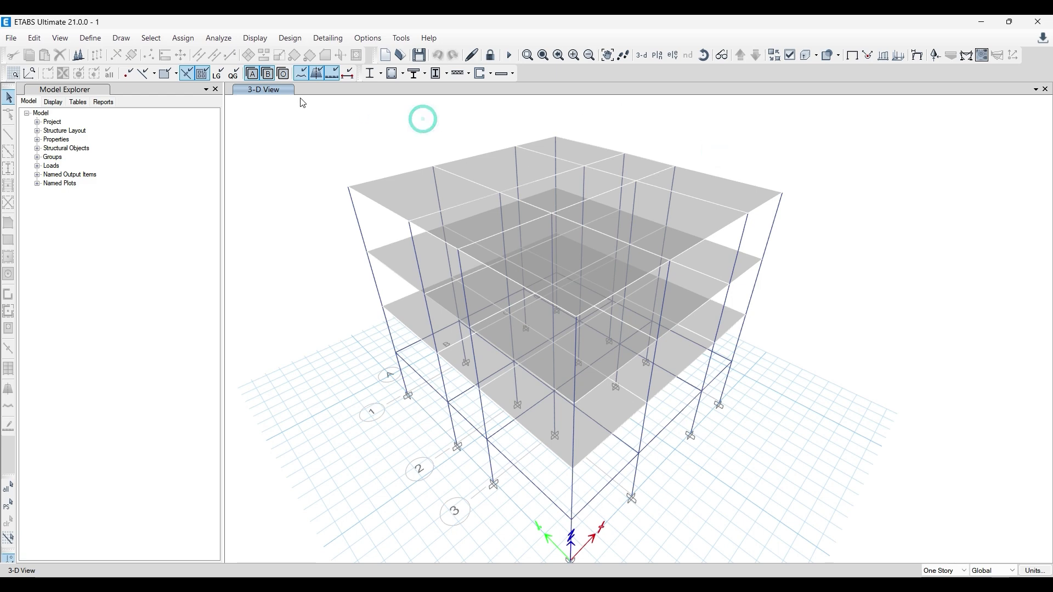
- Display the vertical Fz point reactions at the supports as arrows for the DL+LL combination
{"action": "left_click", "coordinate": [937, 55]}
{"action": "left_click_drag", "start_coordinate": [517, 167], "coordinate": [332, 145]}
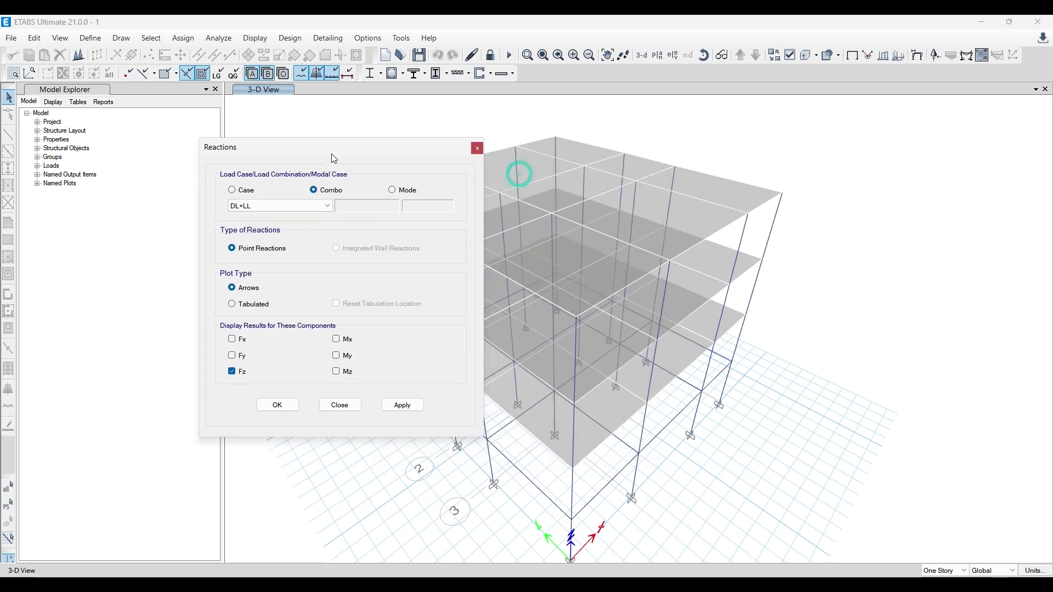
{"action": "left_click", "coordinate": [409, 406]}
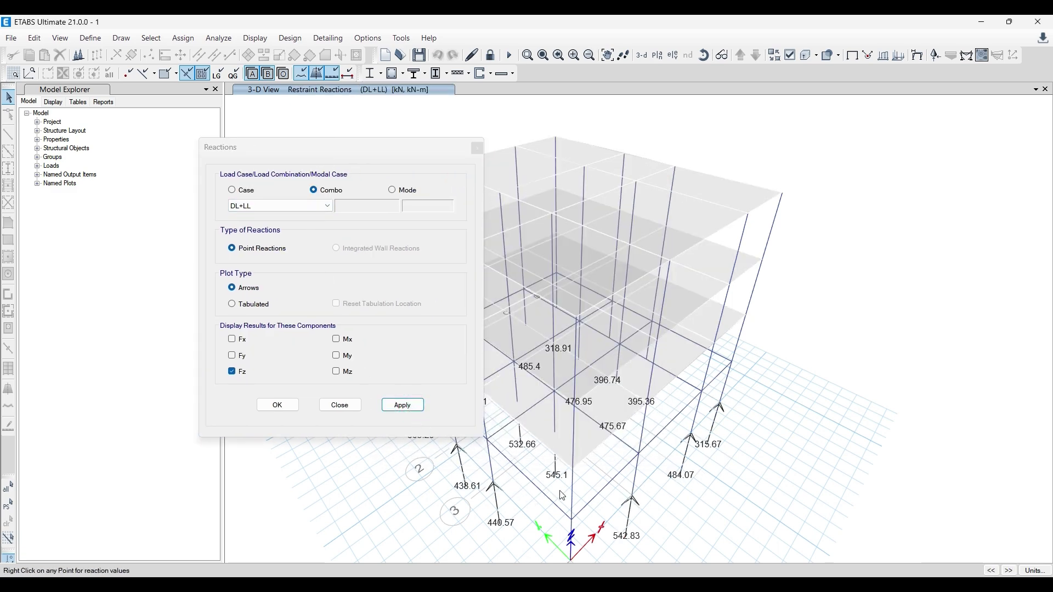
{"action": "left_click_drag", "start_coordinate": [371, 146], "coordinate": [226, 127]}
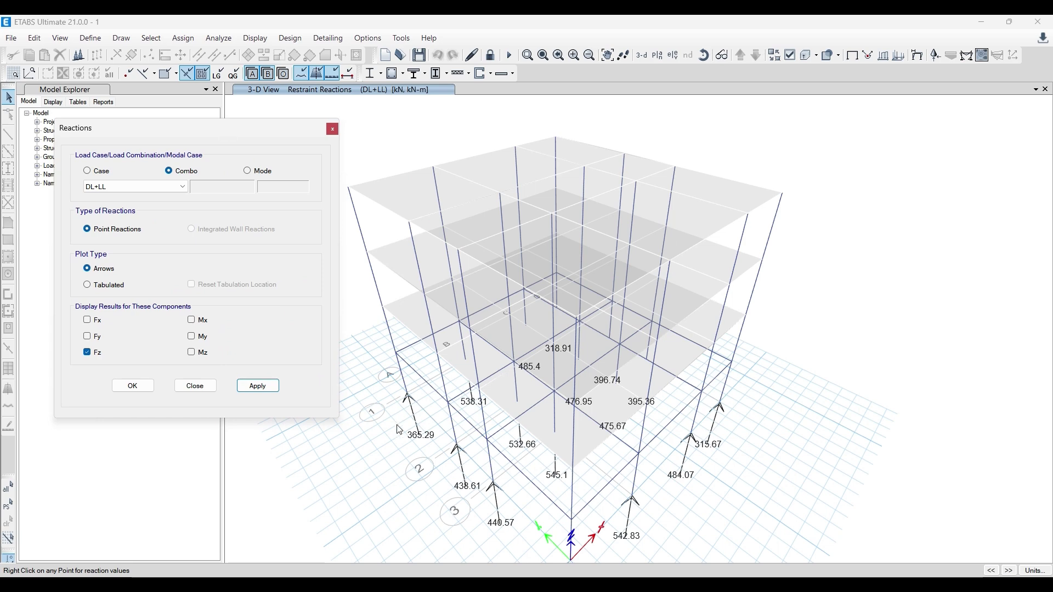
- Change the displayed Fz support reactions to the 1.5 (DL+LL) combination
{"action": "left_click", "coordinate": [182, 186]}
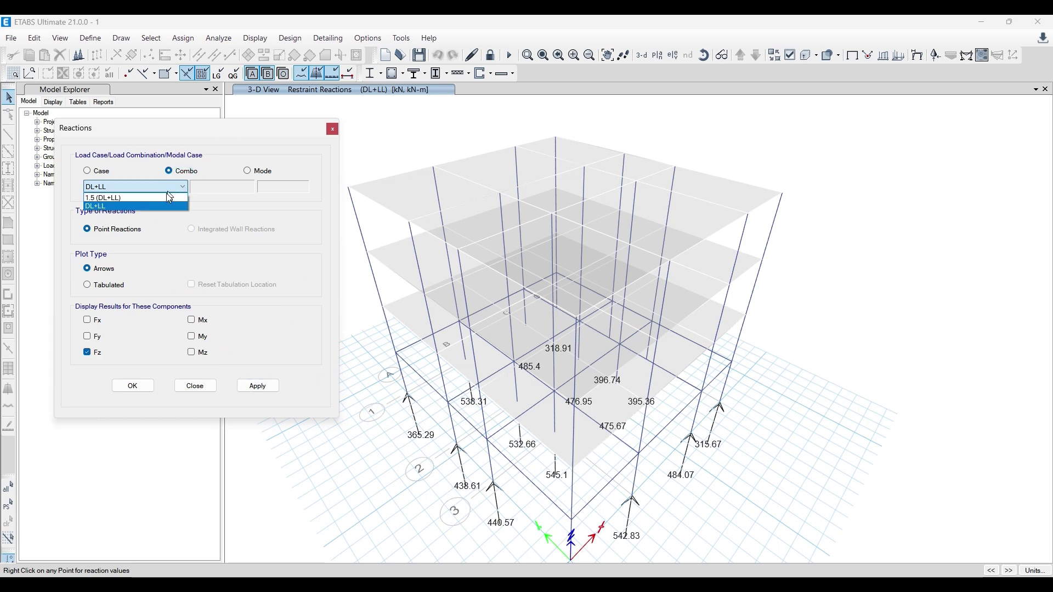
{"action": "left_click", "coordinate": [131, 205]}
{"action": "left_click", "coordinate": [258, 388]}
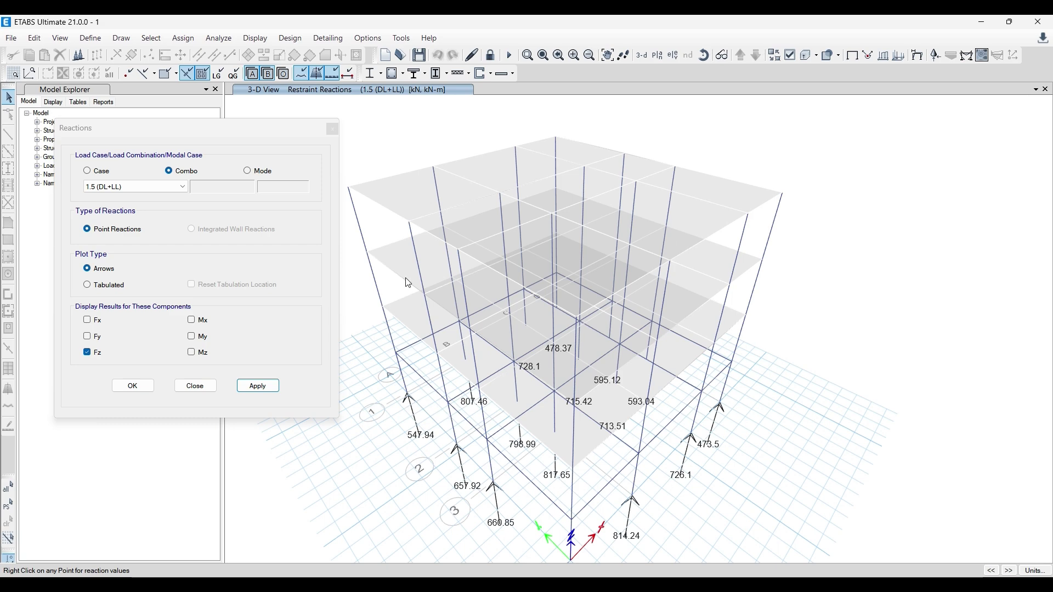
{"action": "left_click", "coordinate": [333, 130]}
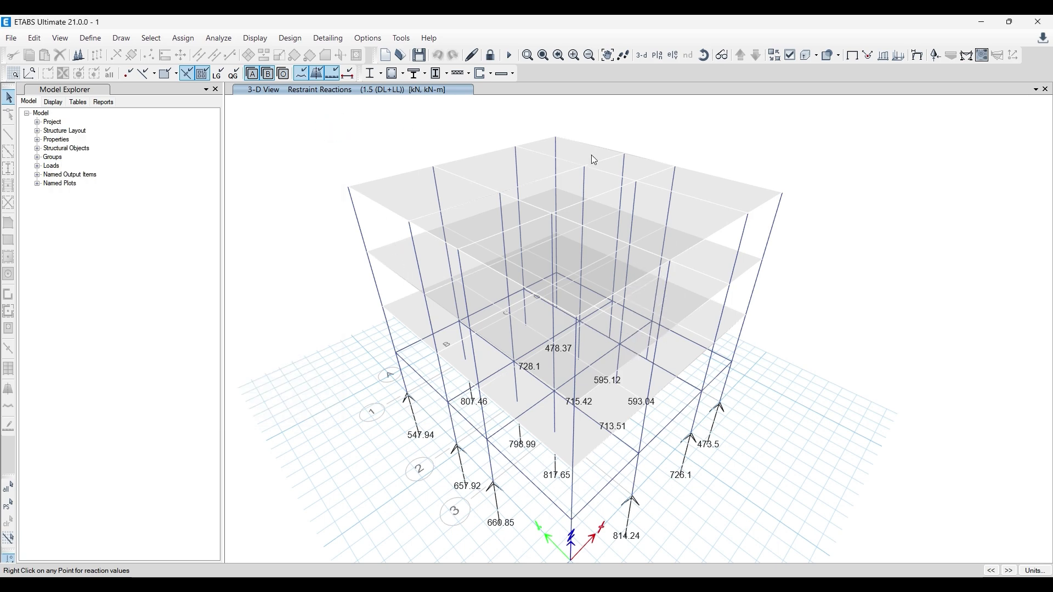
- Display the filled axial force diagram of the frames with controlling station values for 1.5 (DL+LL)
{"action": "left_click", "coordinate": [965, 56]}
{"action": "left_click", "coordinate": [137, 201]}
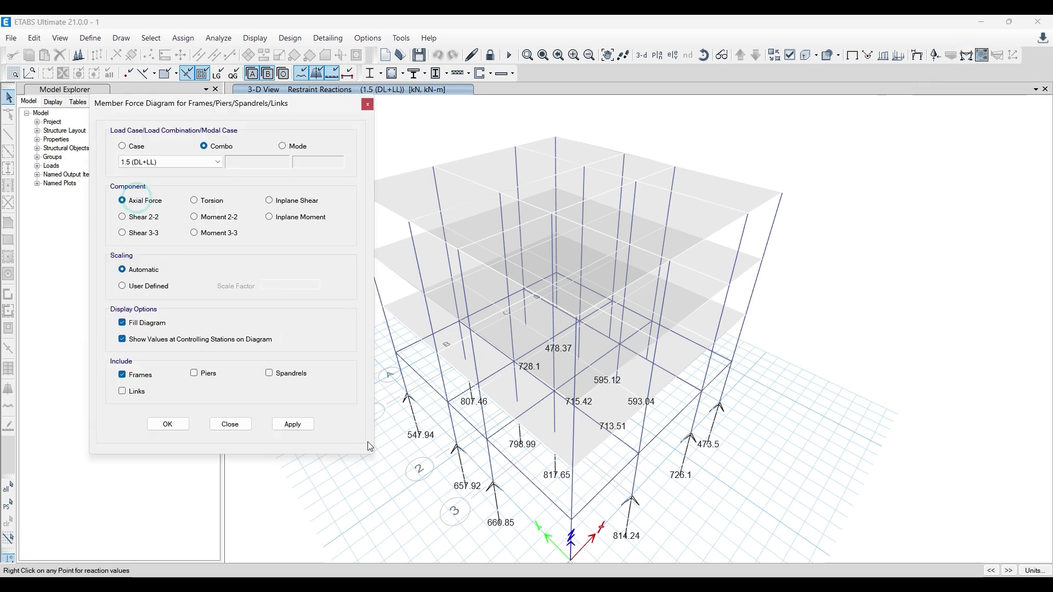
{"action": "left_click", "coordinate": [308, 427]}
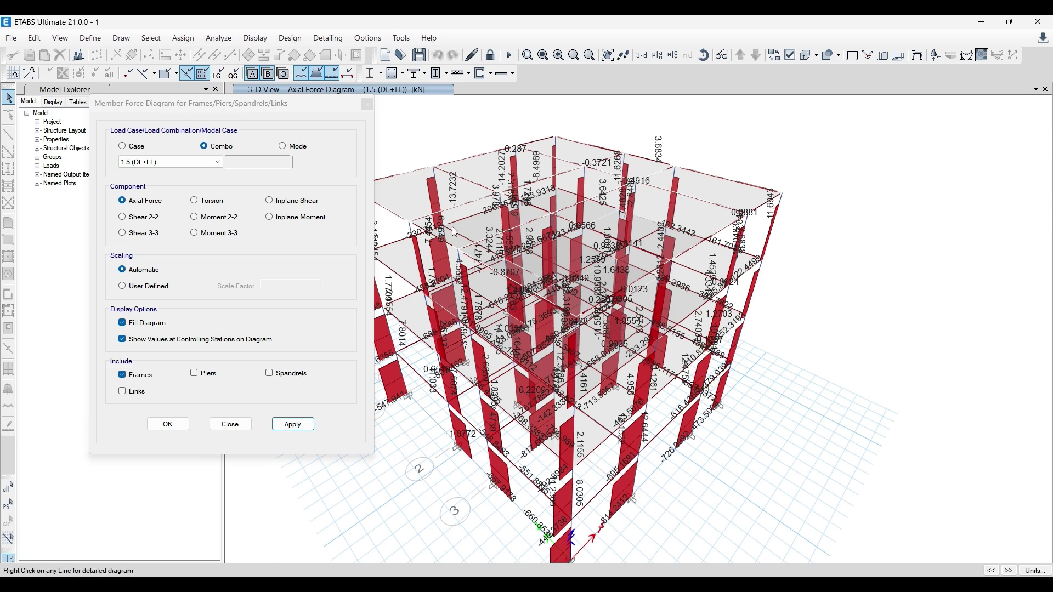
{"action": "middle_click_drag", "start_coordinate": [469, 221], "coordinate": [611, 219]}
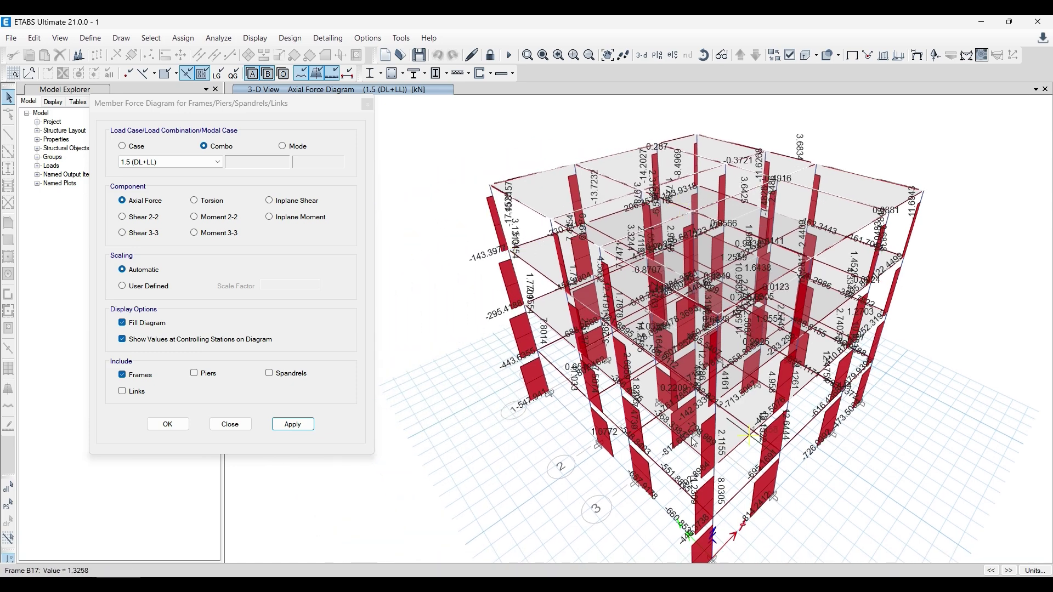
{"action": "left_click", "coordinate": [367, 103]}
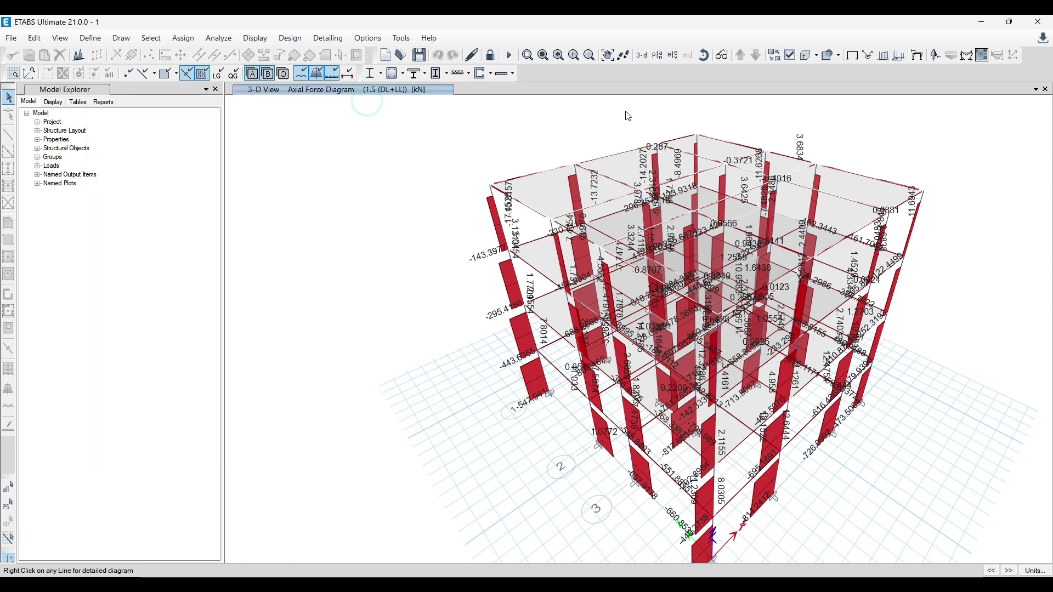
- Examine the concrete frame design preferences for IS 456:2000 and close them without changes
{"action": "left_click", "coordinate": [290, 39]}
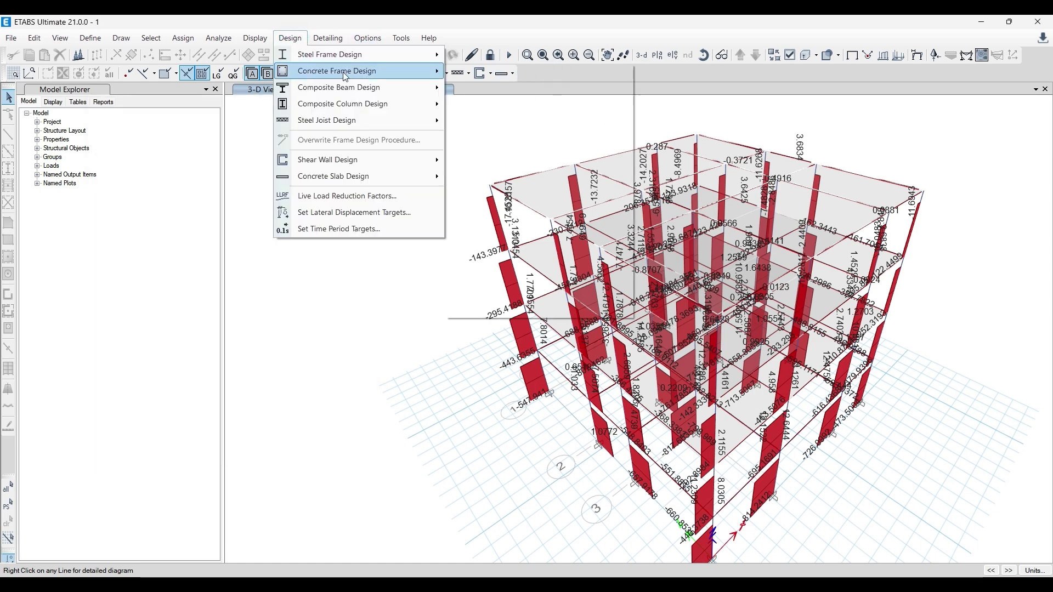
{"action": "mouse_move", "coordinate": [312, 71]}
{"action": "left_click", "coordinate": [478, 73]}
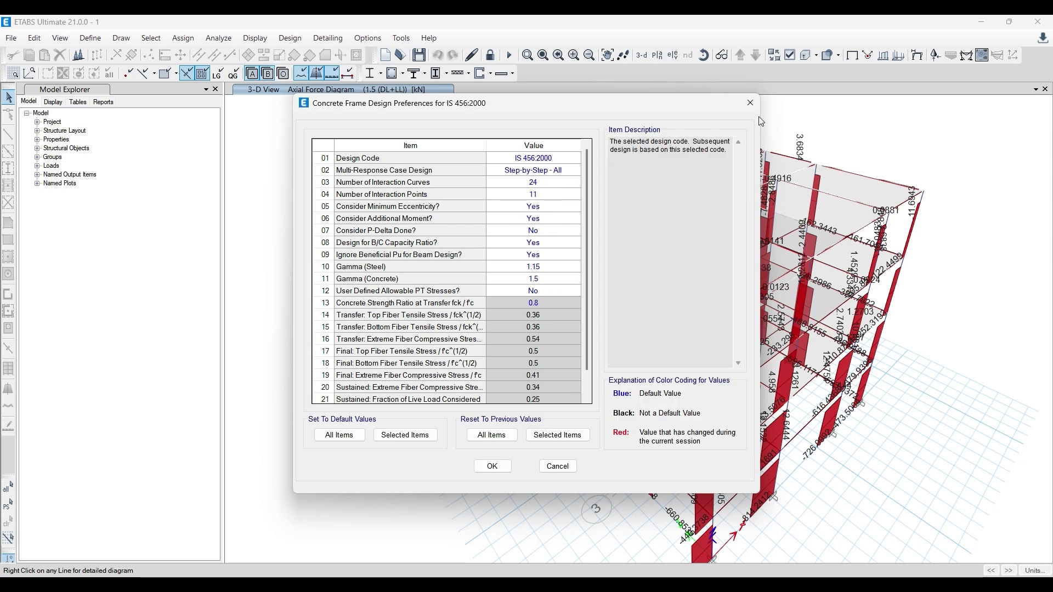
{"action": "left_click", "coordinate": [749, 102]}
{"action": "left_click", "coordinate": [290, 37]}
{"action": "left_click", "coordinate": [290, 37]}
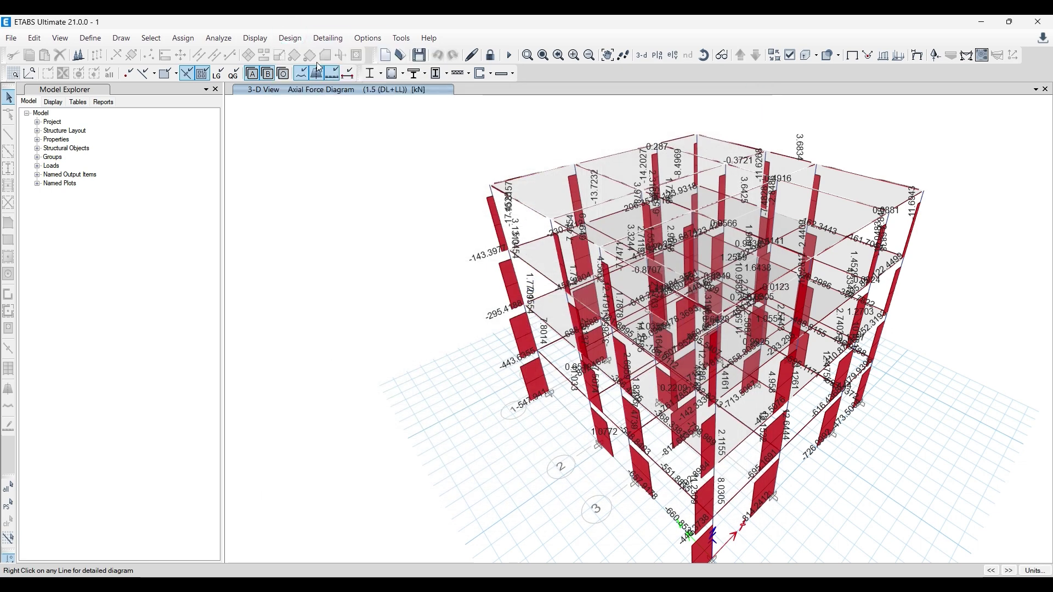
{"action": "left_click", "coordinate": [290, 37]}
{"action": "mouse_move", "coordinate": [407, 71]}
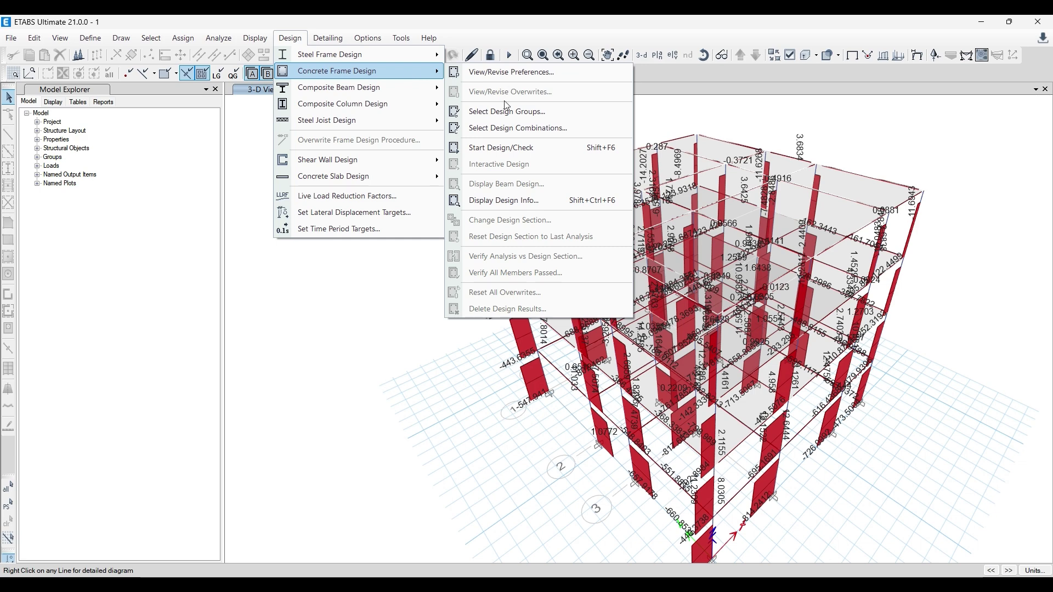
{"action": "left_click", "coordinate": [397, 283]}
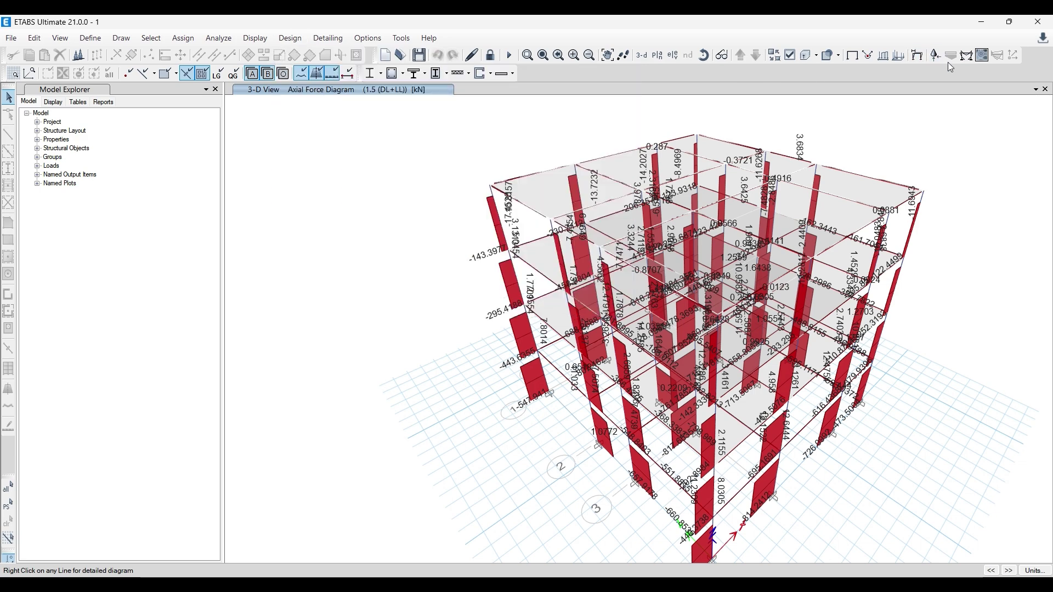
- Clear the axial force diagram and return the 3-D view to the undeformed model
{"action": "left_click", "coordinate": [851, 56]}
{"action": "left_click", "coordinate": [352, 165]}
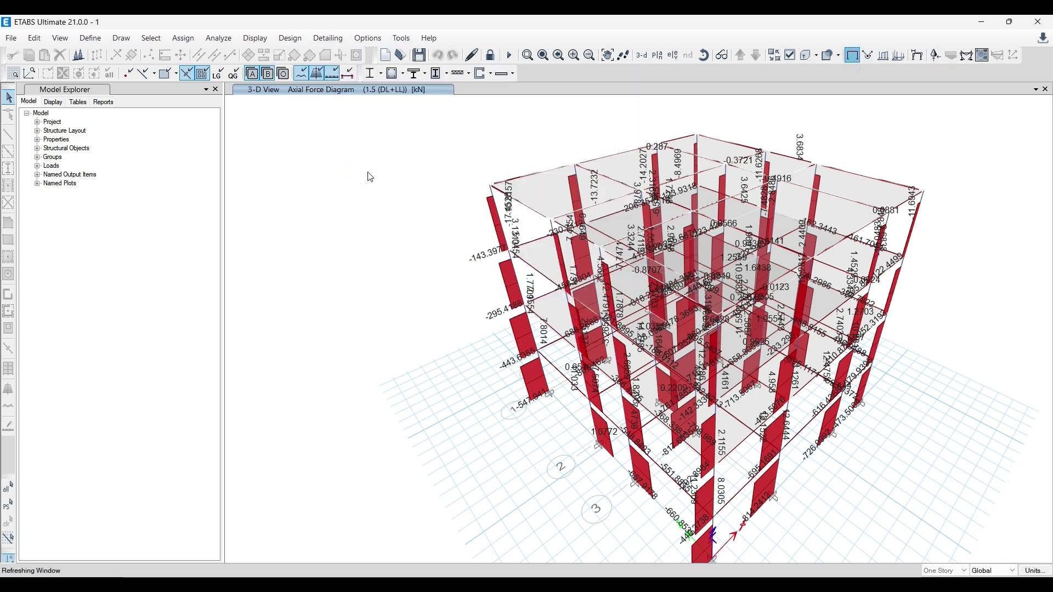
{"action": "key", "text": "ctrl+shift+a"}
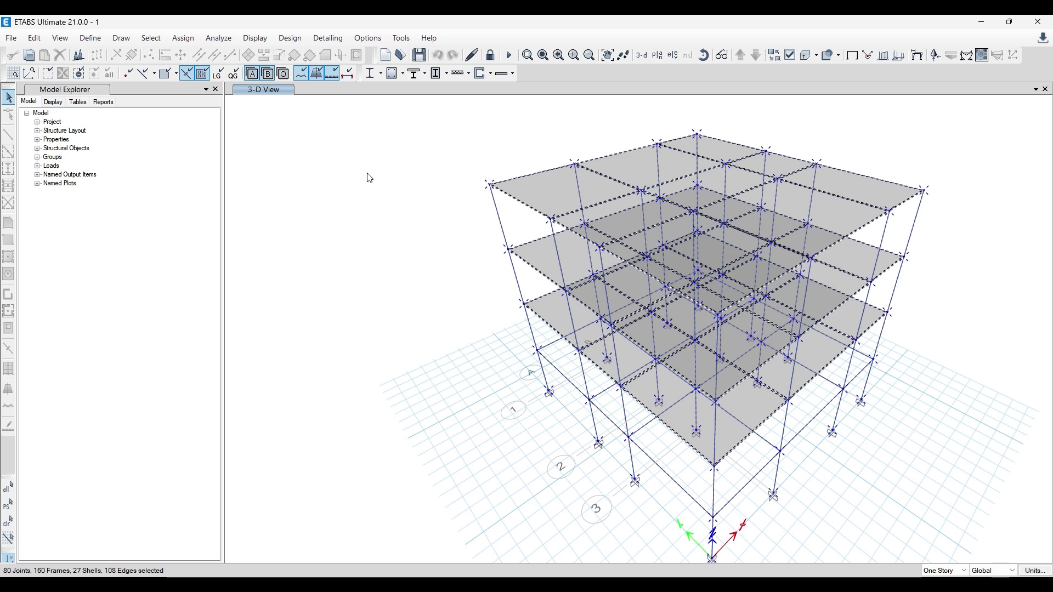
{"action": "left_click", "coordinate": [294, 37]}
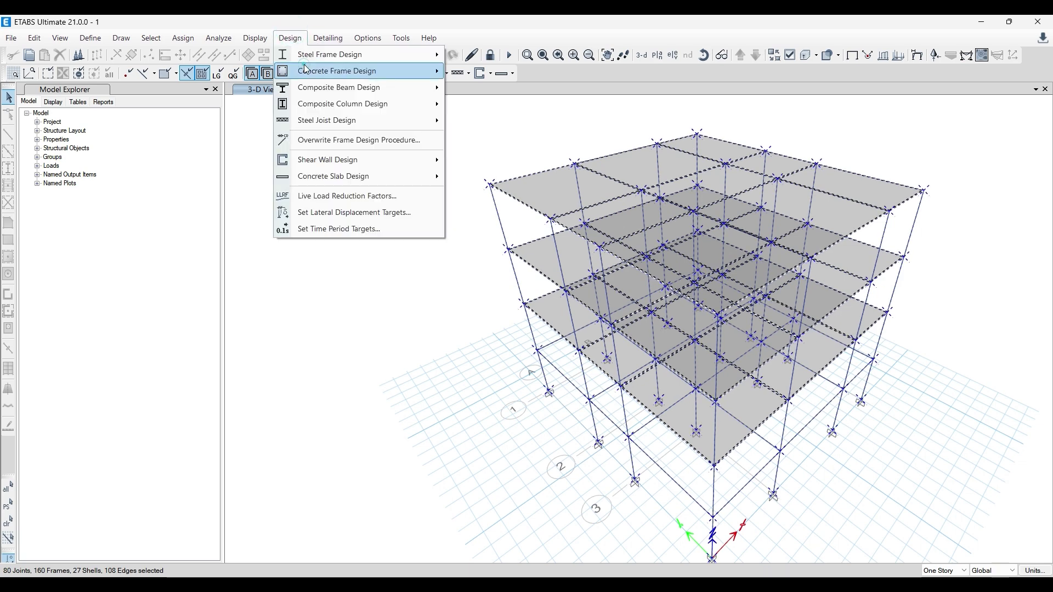
{"action": "mouse_move", "coordinate": [384, 70]}
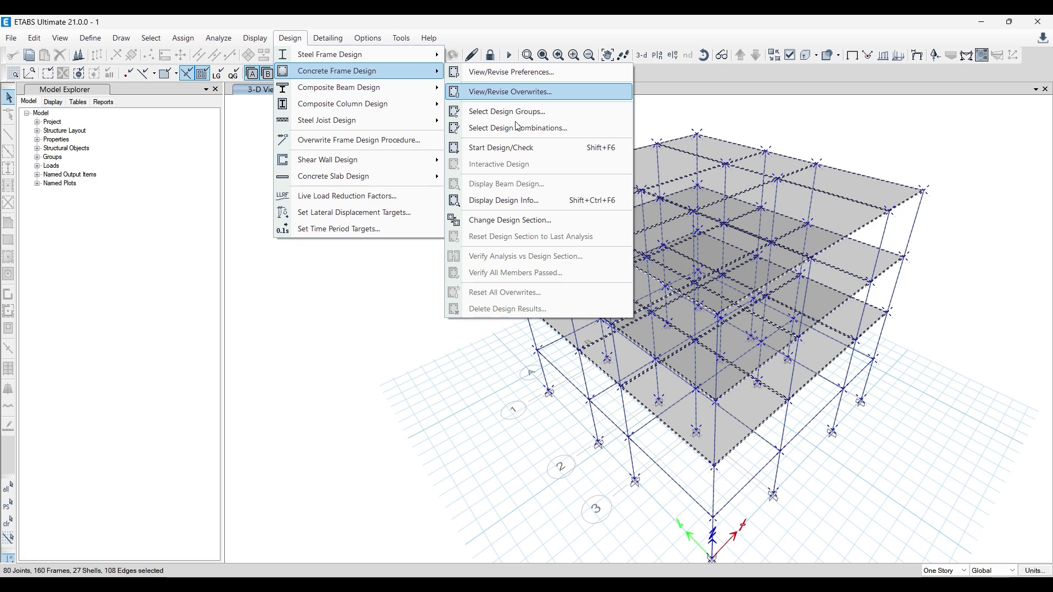
{"action": "left_click", "coordinate": [366, 418]}
{"action": "left_click", "coordinate": [366, 419]}
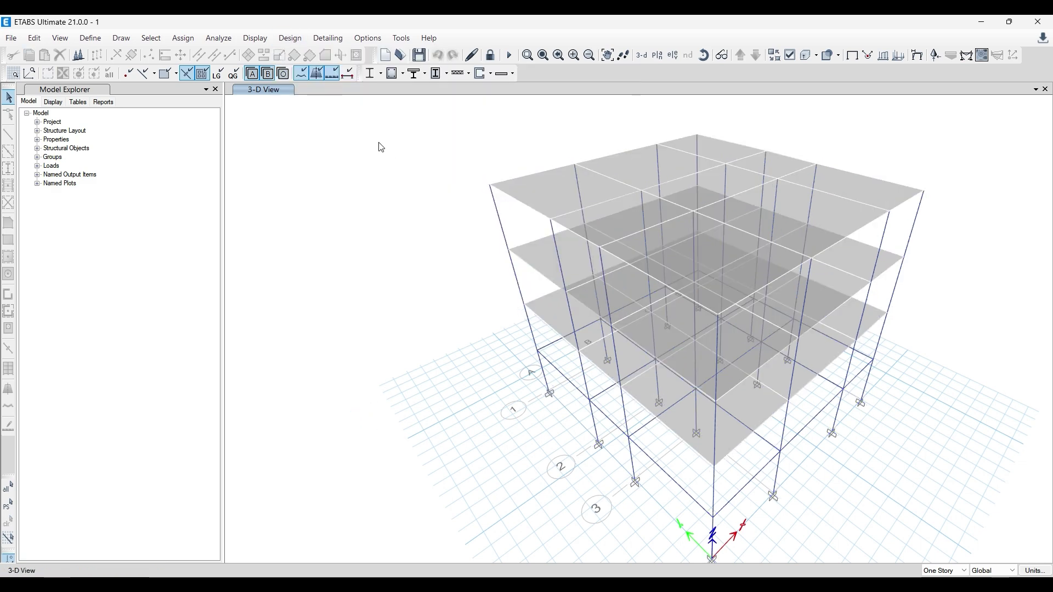
{"action": "left_click", "coordinate": [290, 37]}
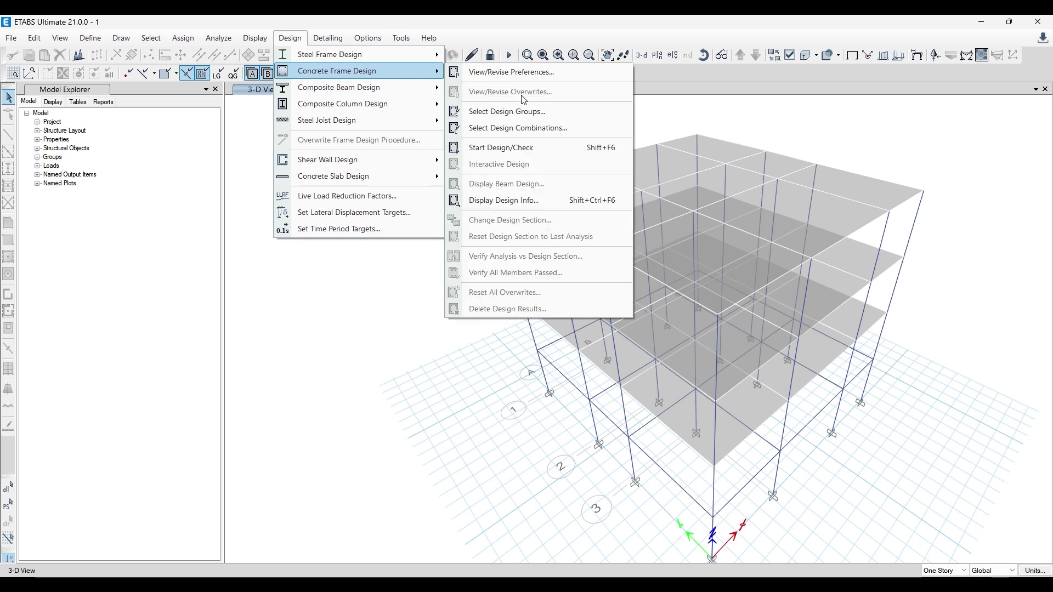
{"action": "left_click", "coordinate": [404, 381]}
- Select the whole model and set the framing type to Ordinary in its concrete frame design overwrites
{"action": "key", "text": "ctrl+a"}
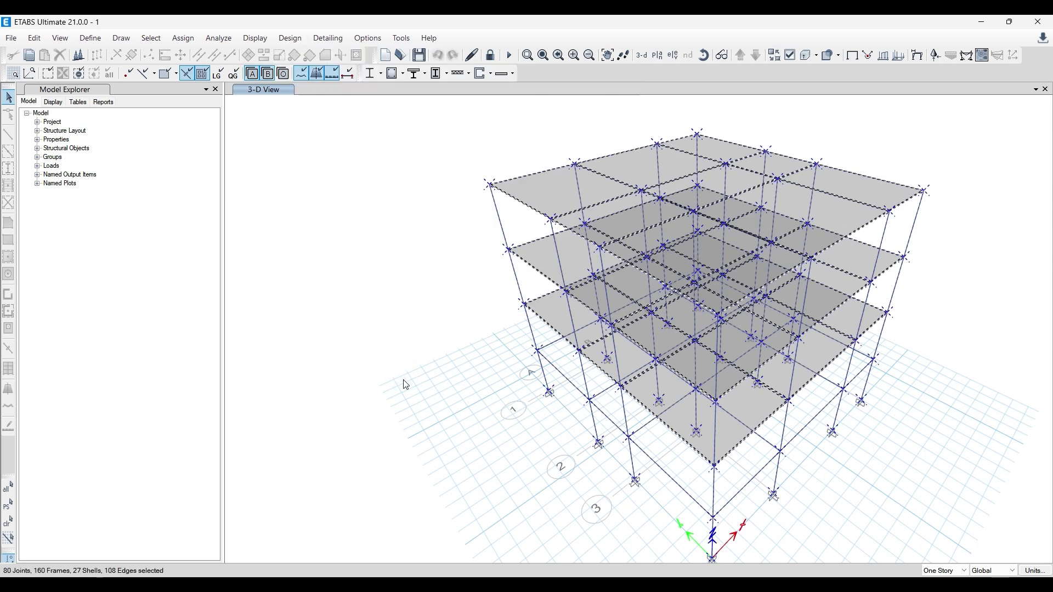
{"action": "left_click", "coordinate": [290, 38]}
{"action": "mouse_move", "coordinate": [362, 71]}
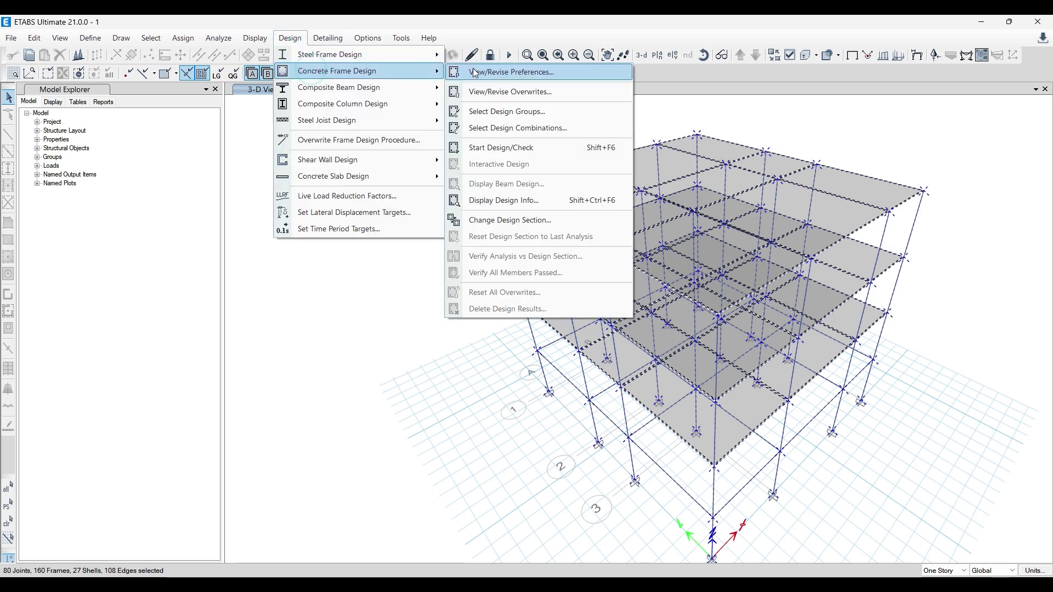
{"action": "left_click", "coordinate": [509, 93]}
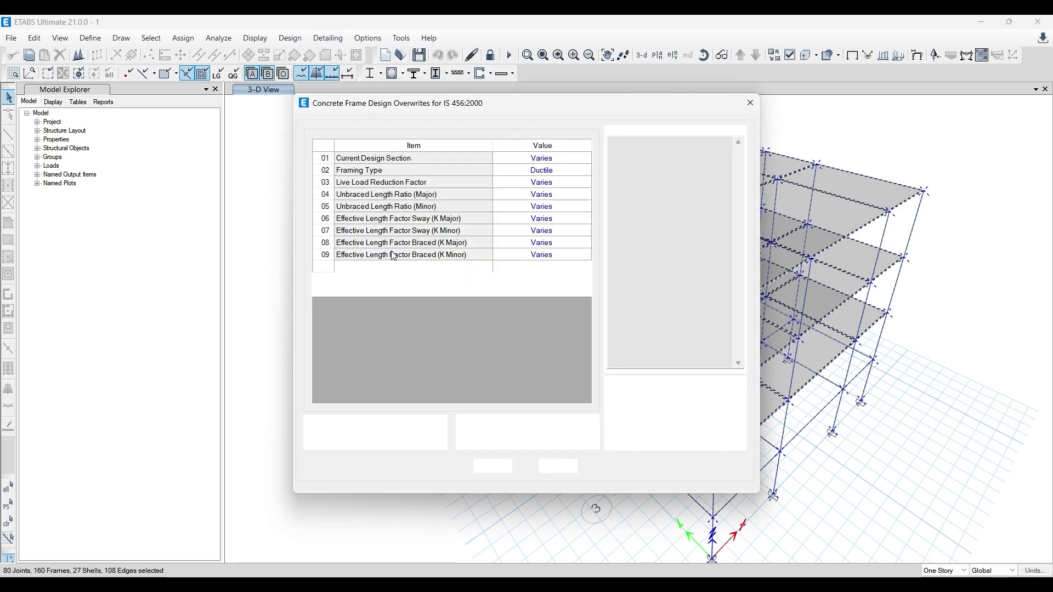
{"action": "left_click", "coordinate": [542, 170]}
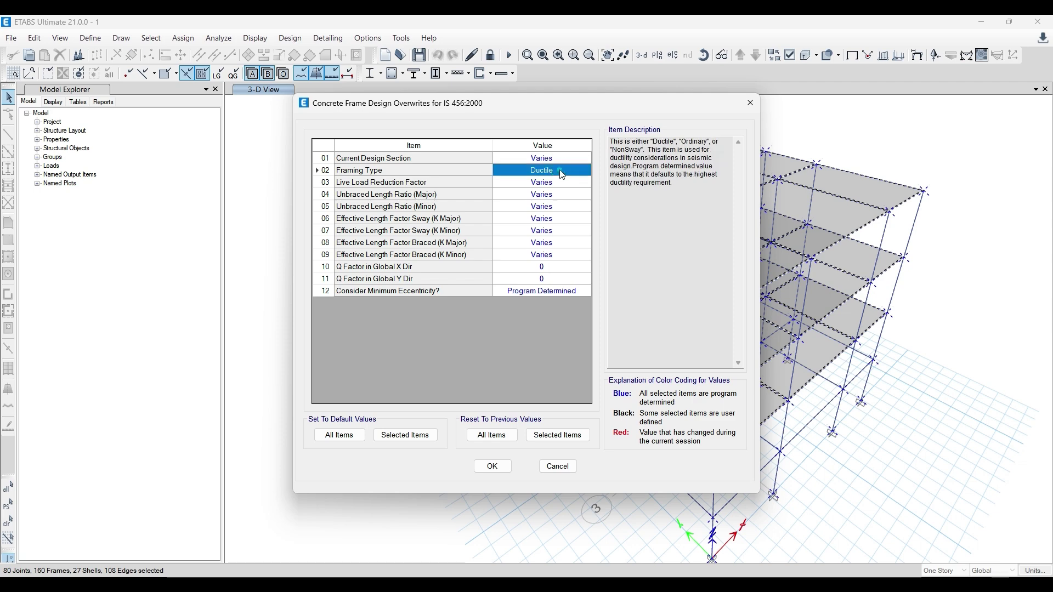
{"action": "left_click", "coordinate": [586, 171]}
{"action": "left_click", "coordinate": [544, 190]}
{"action": "left_click_drag", "start_coordinate": [544, 117], "coordinate": [369, 120]}
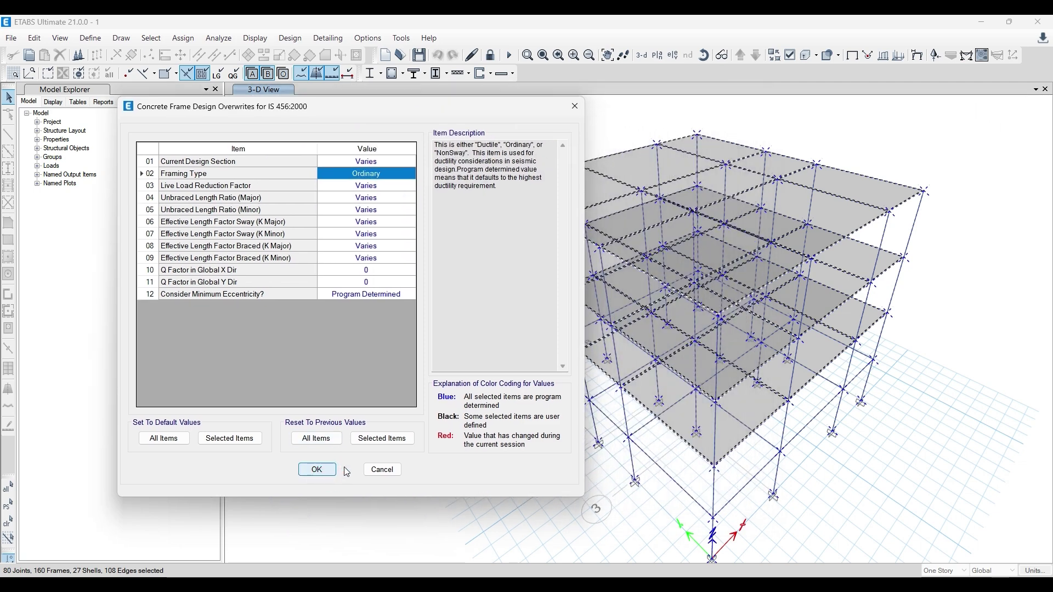
{"action": "left_click", "coordinate": [329, 470]}
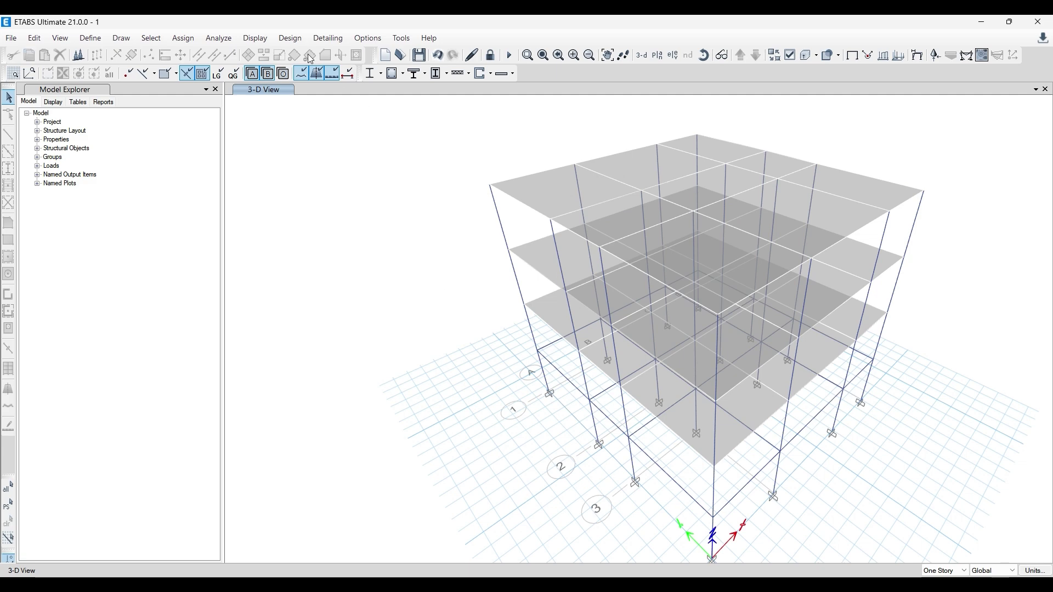
- Run the concrete frame design check for the whole building
{"action": "left_click", "coordinate": [290, 37]}
{"action": "mouse_move", "coordinate": [337, 71]}
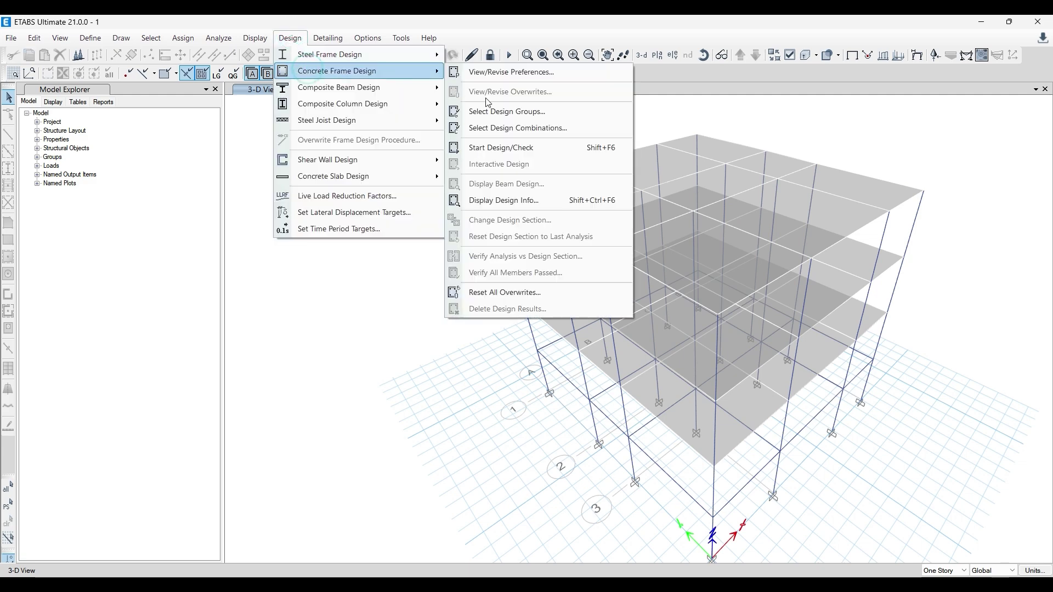
{"action": "left_click", "coordinate": [510, 148]}
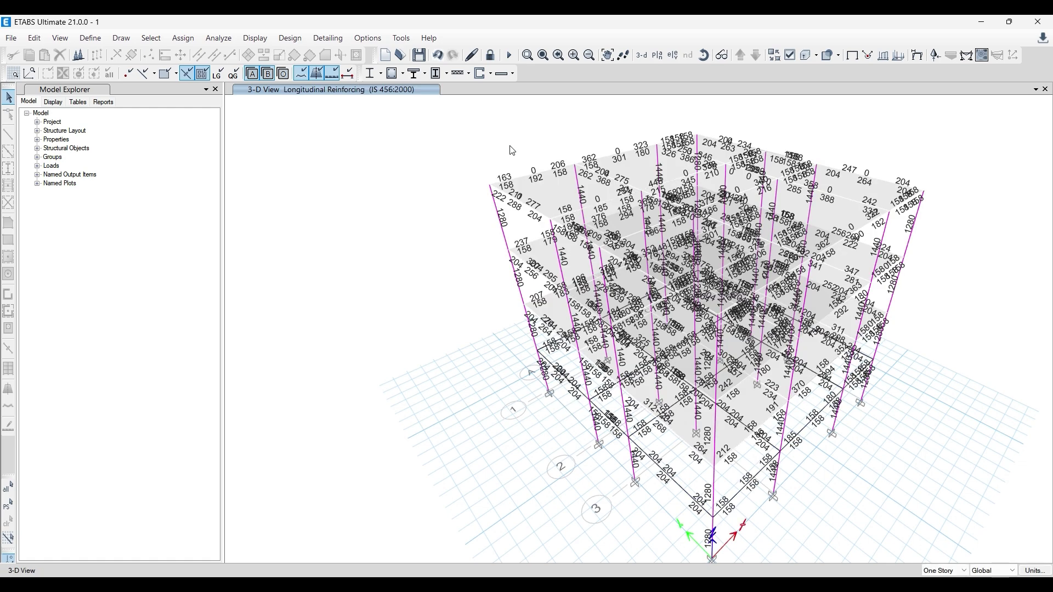
- Verify whether all concrete frame members passed the design check and dismiss the result message
{"action": "left_click", "coordinate": [328, 38]}
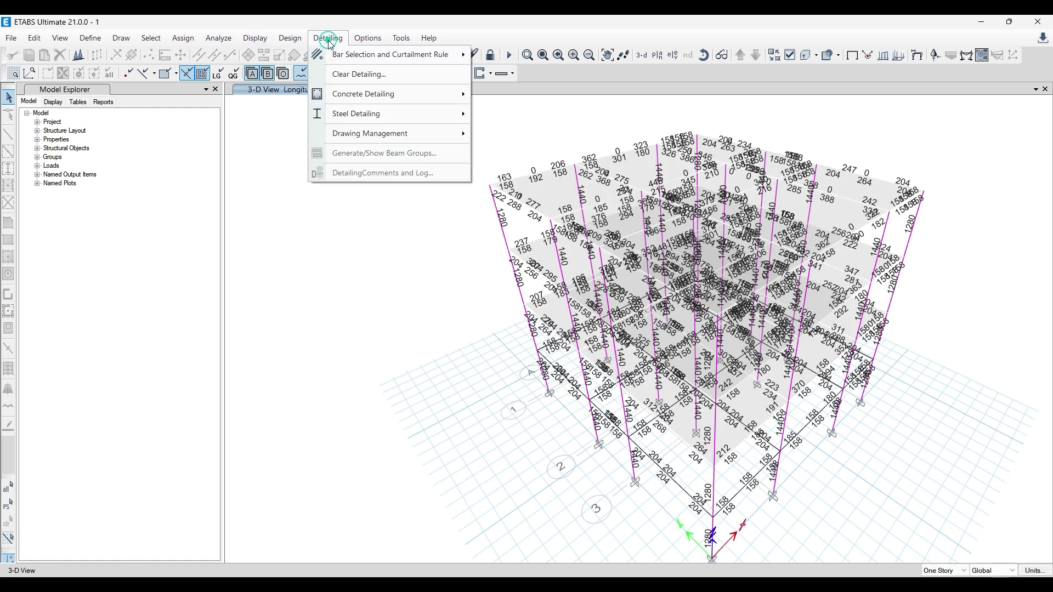
{"action": "mouse_move", "coordinate": [300, 44]}
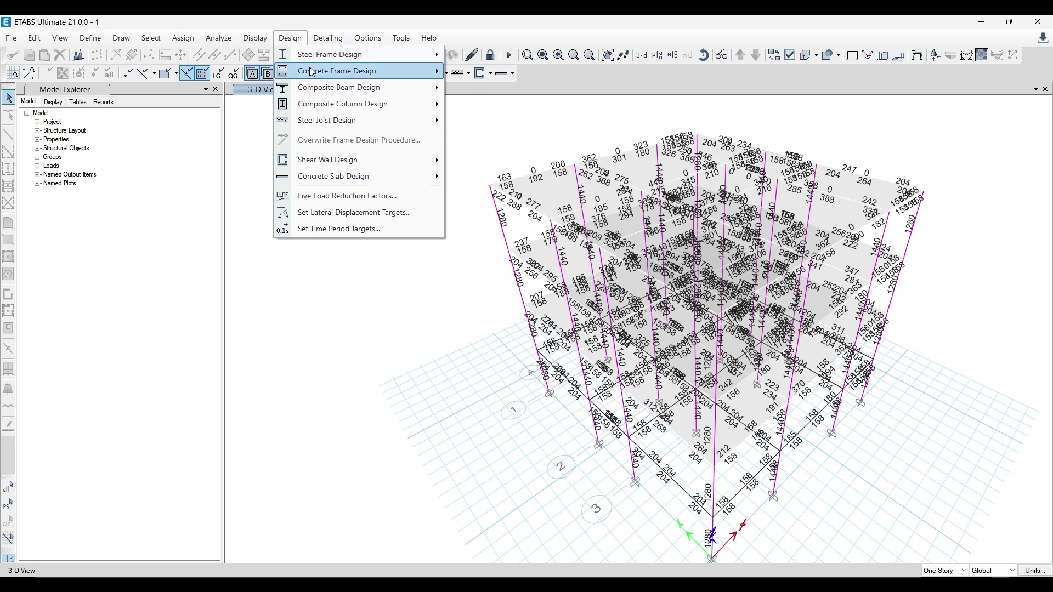
{"action": "mouse_move", "coordinate": [329, 71]}
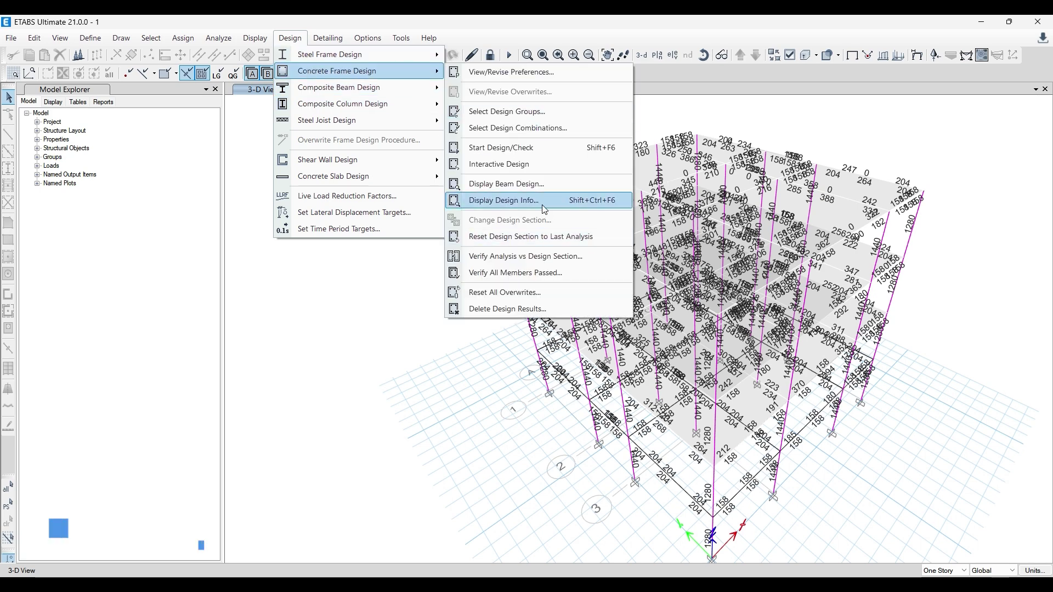
{"action": "left_click", "coordinate": [545, 273]}
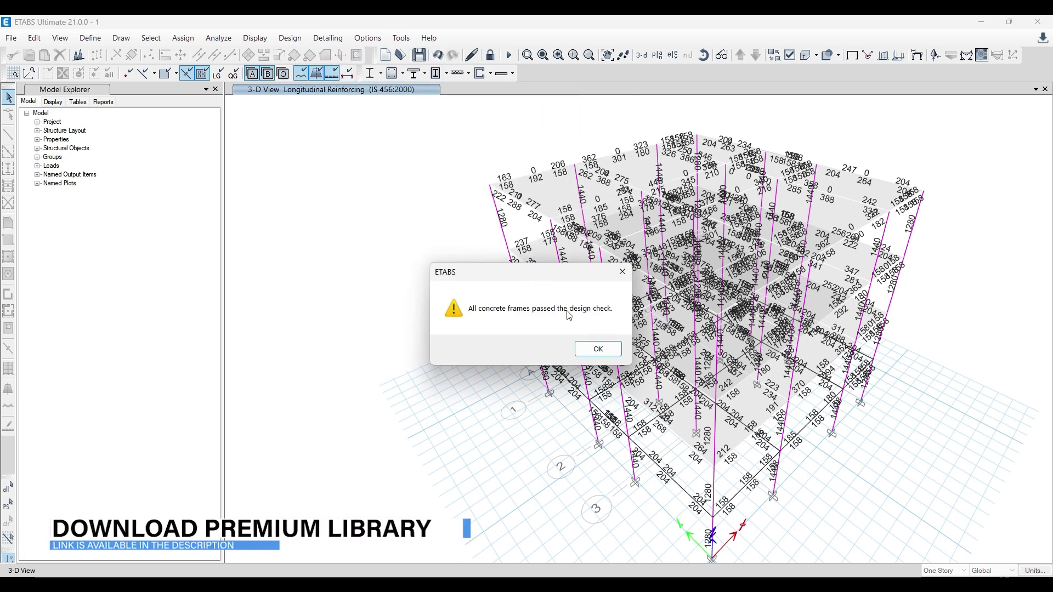
{"action": "left_click_drag", "start_coordinate": [500, 274], "coordinate": [353, 233]}
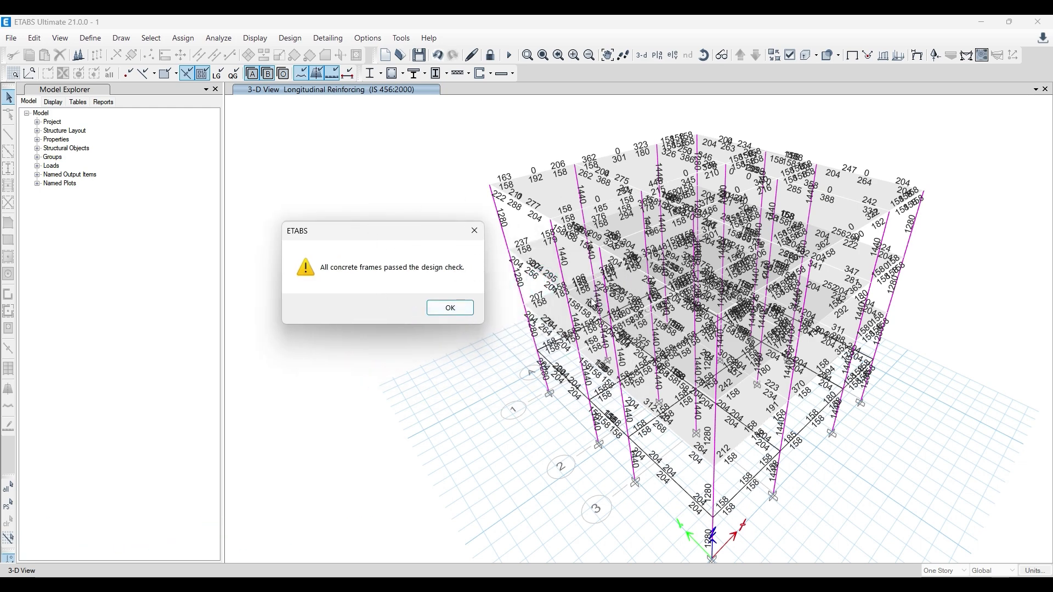
{"action": "left_click", "coordinate": [464, 317]}
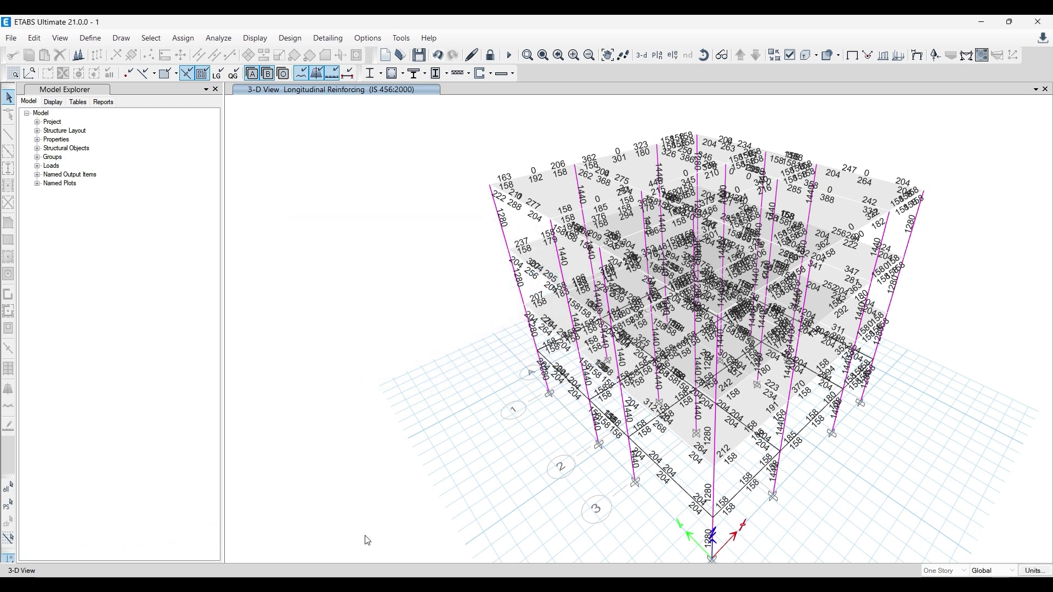
- Switch to Paint and add the lines "9. Analyze" and "10. Design" below the Topics Covered list
{"action": "key", "text": "alt+Tab"}
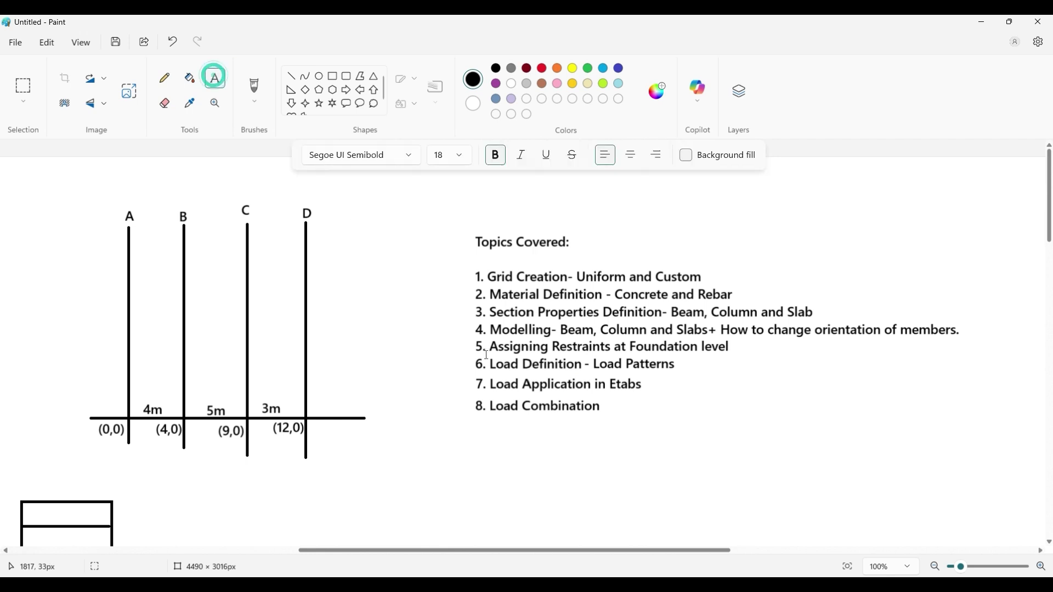
{"action": "left_click_drag", "start_coordinate": [476, 423], "coordinate": [564, 454]}
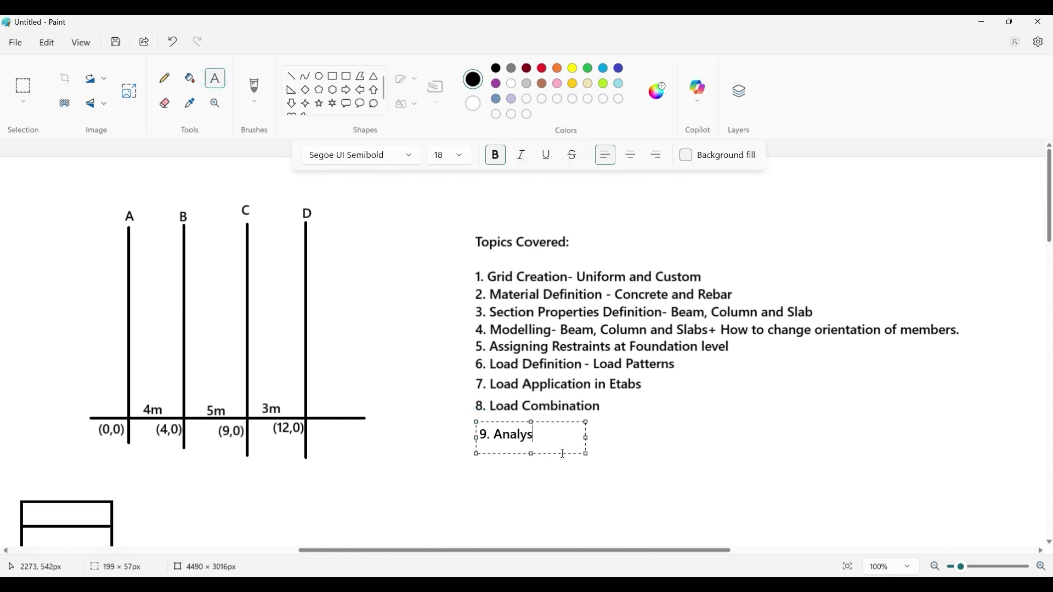
{"action": "type", "text": "9. Analyze"}
{"action": "key", "text": "Return"}
{"action": "type", "text": "10"}
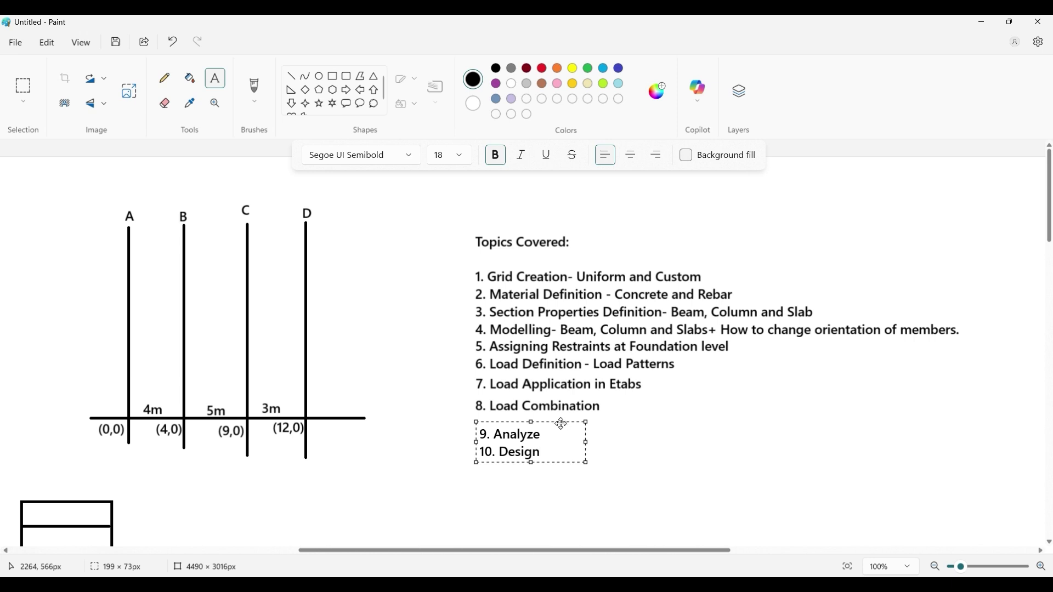
{"action": "left_click_drag", "start_coordinate": [562, 423], "coordinate": [559, 413]}
{"action": "left_click", "coordinate": [665, 448]}
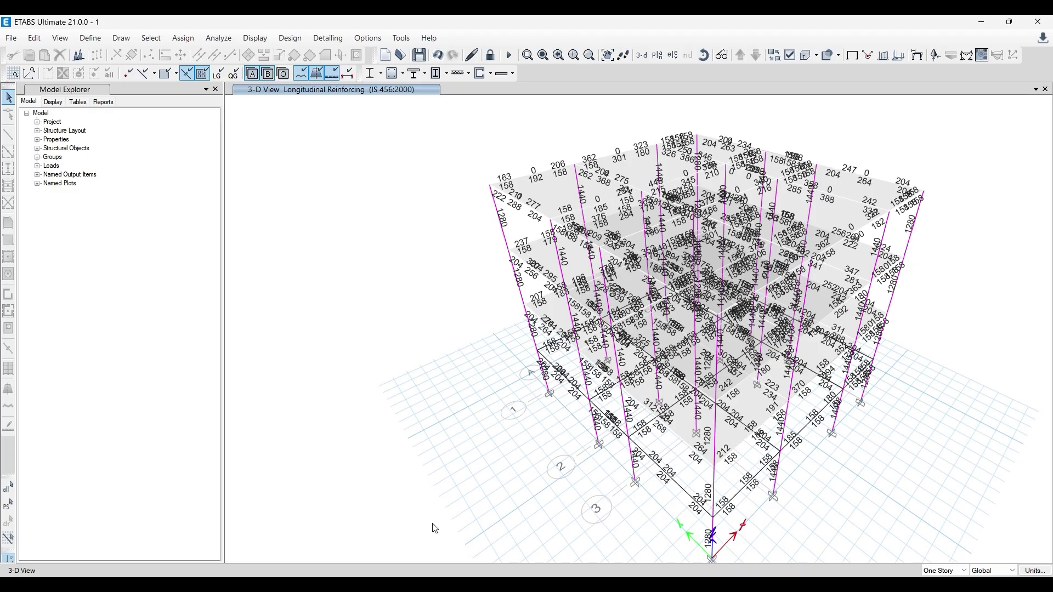
{"action": "middle_click_drag", "start_coordinate": [818, 496], "coordinate": [812, 428]}
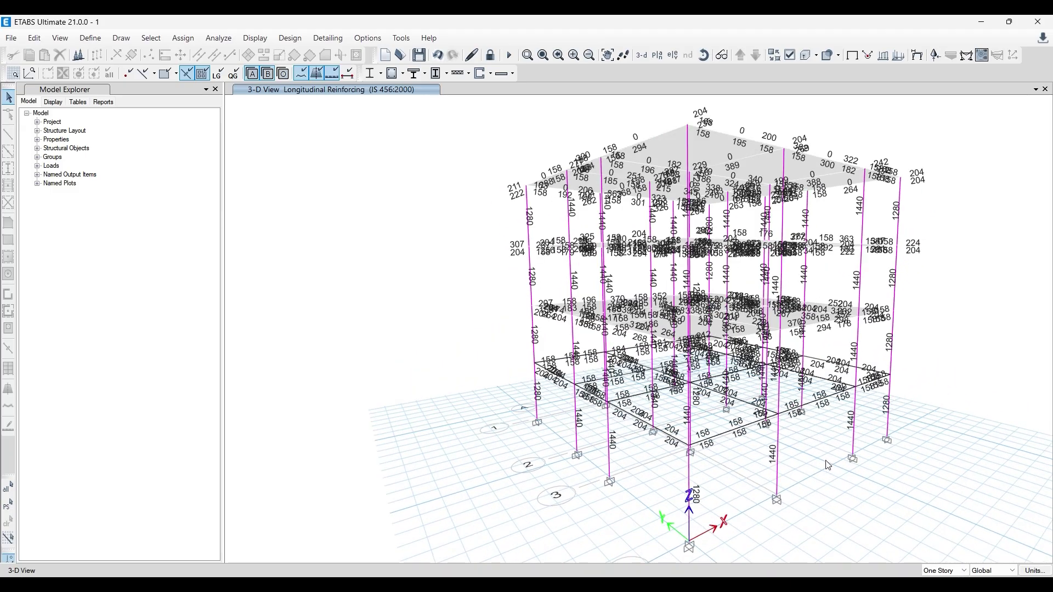
{"action": "middle_click_drag", "start_coordinate": [829, 465], "coordinate": [856, 475]}
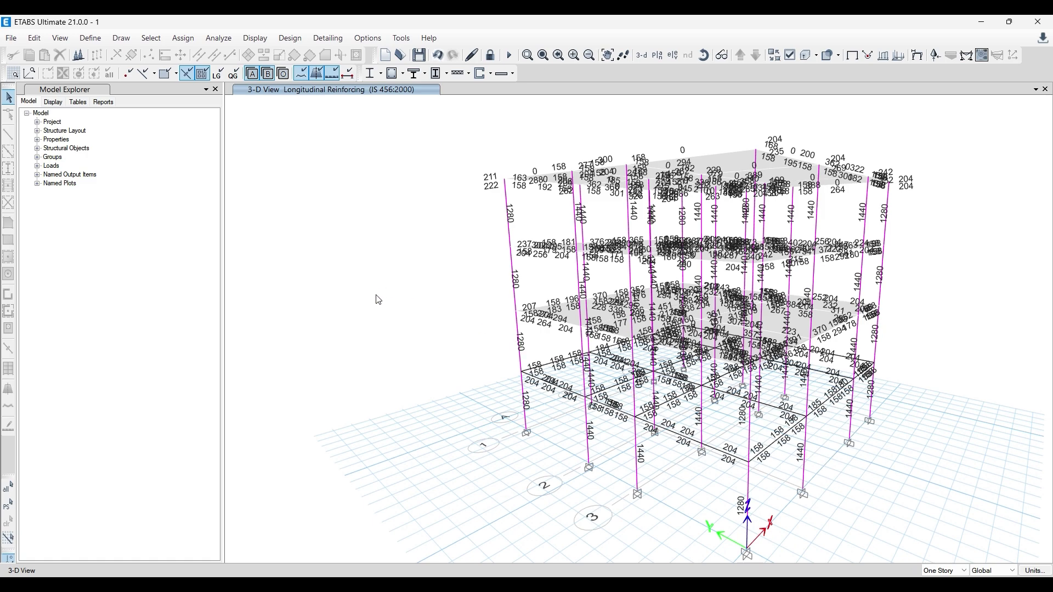
{"action": "middle_click_drag", "start_coordinate": [454, 360], "coordinate": [427, 403]}
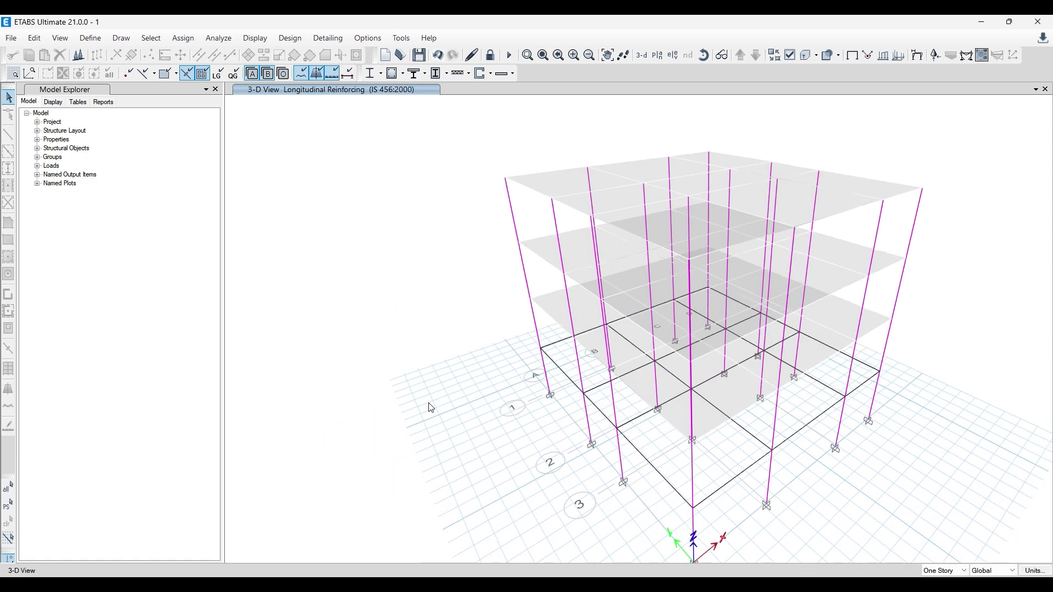
{"action": "middle_click_drag", "start_coordinate": [494, 406], "coordinate": [482, 357]}
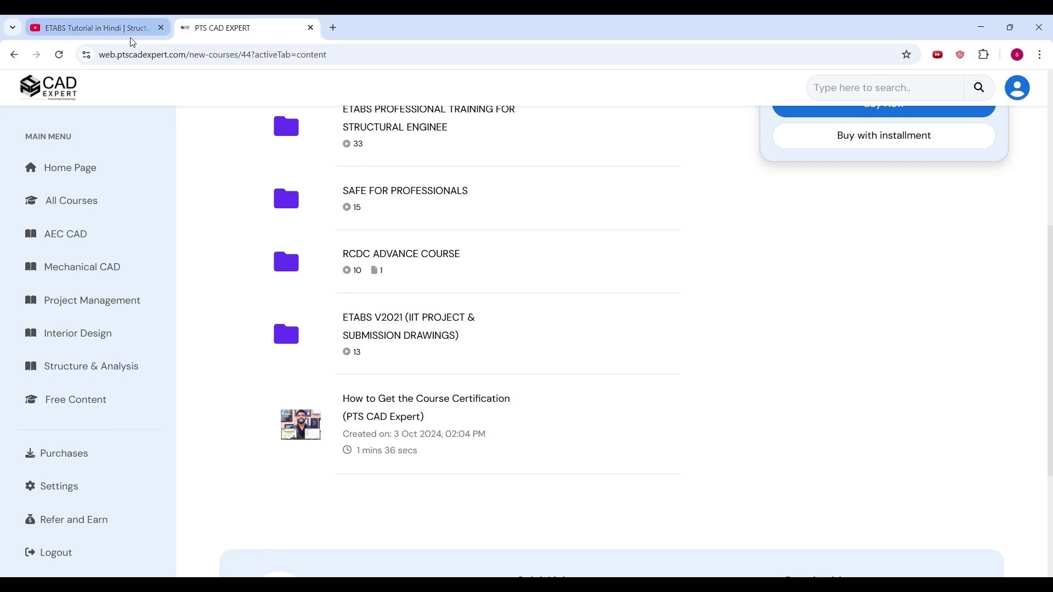
- Look through the ETABS, SAFE and RCDC course content list on the PTS CAD Expert page in the browser
{"action": "scroll", "coordinate": [543, 349], "scroll_direction": "up", "scroll_amount": 1}
{"action": "scroll", "coordinate": [543, 349], "scroll_direction": "up", "scroll_amount": 3}
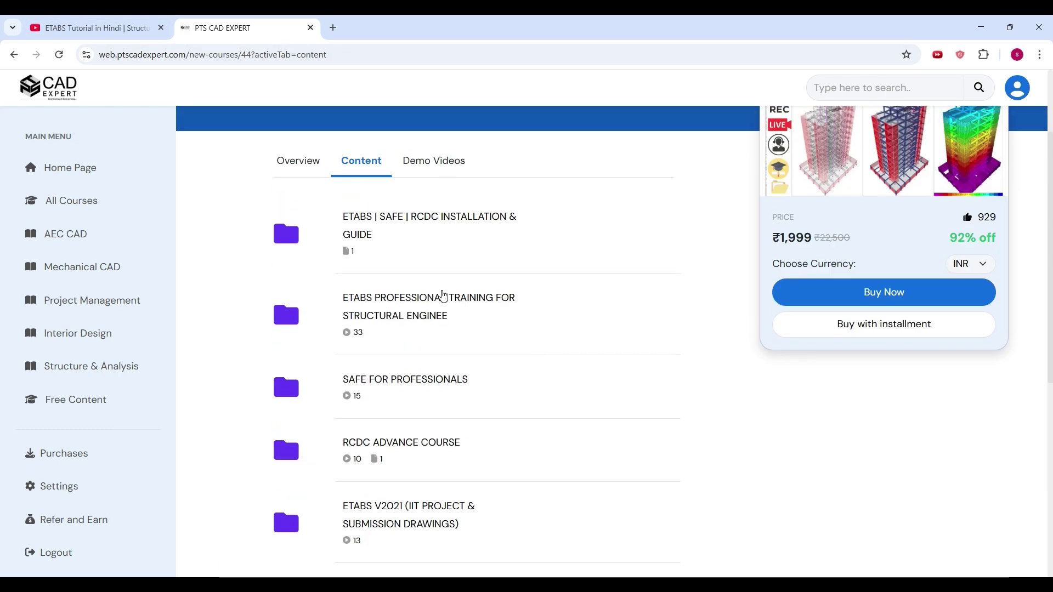
{"action": "scroll", "coordinate": [444, 311], "scroll_direction": "down", "scroll_amount": 2}
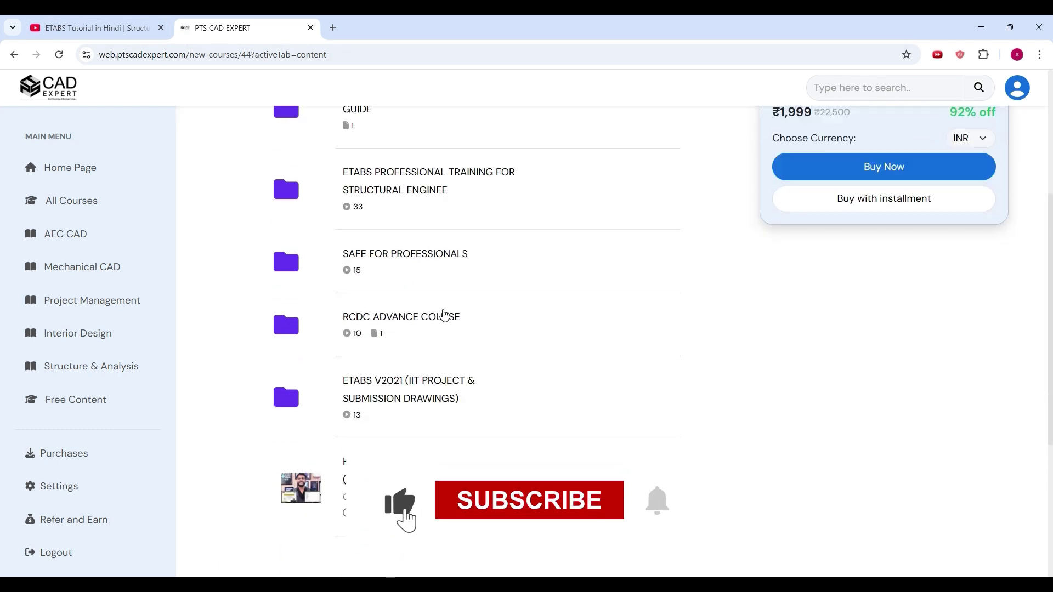